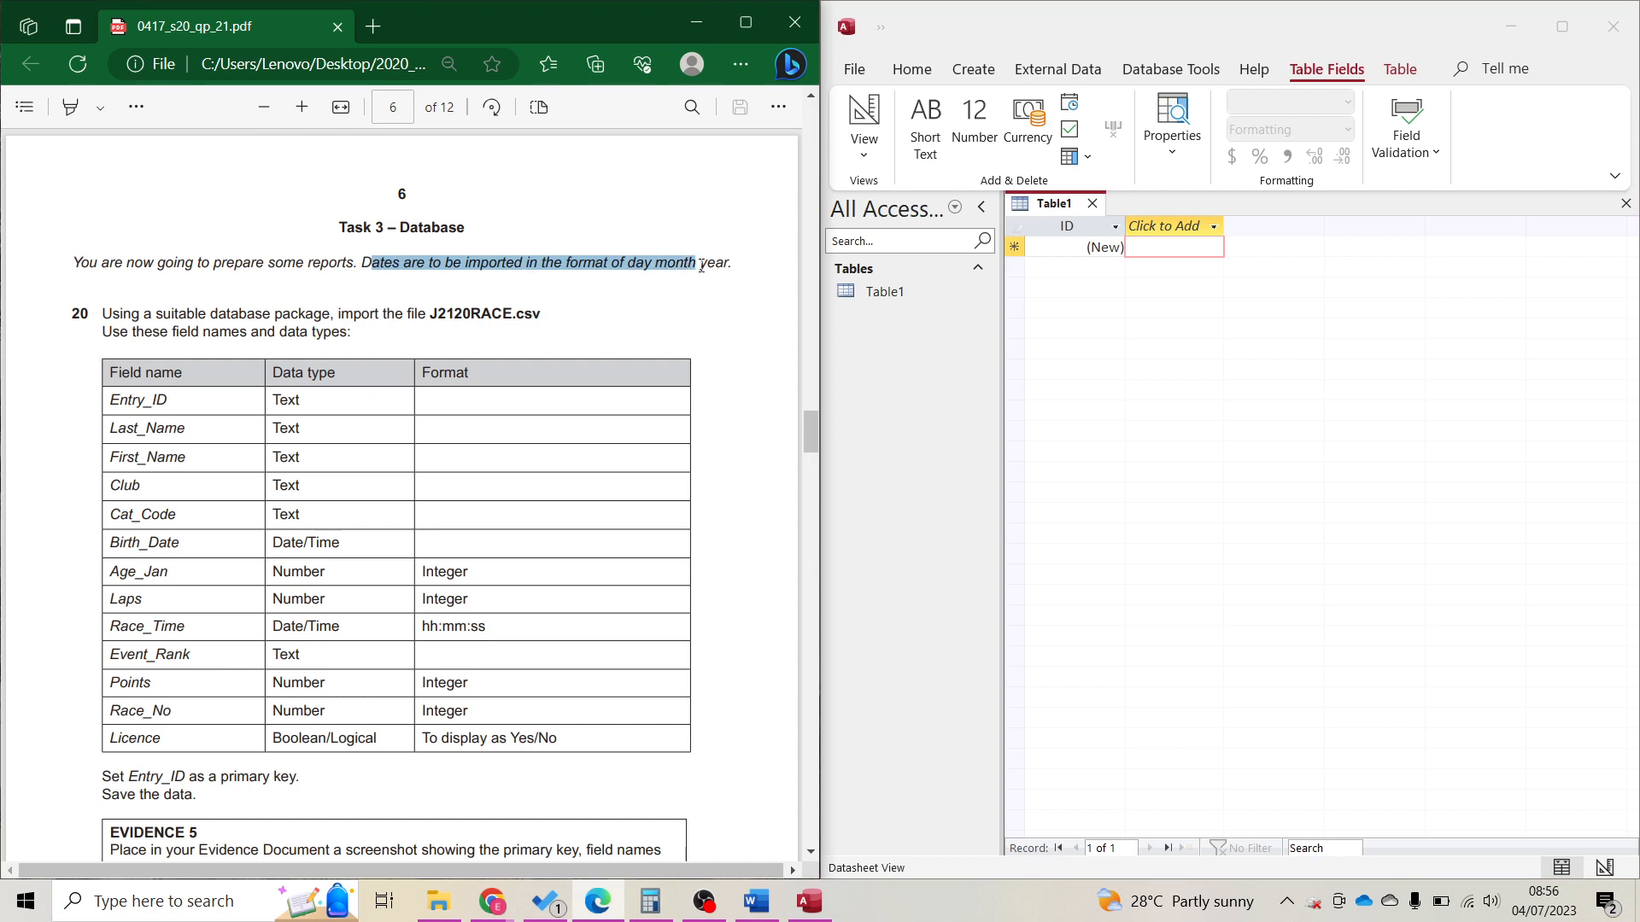
Mark the task's database-package and import wording, then bring up Access's External Data import options.
left_click_drag(179, 316, 332, 320)
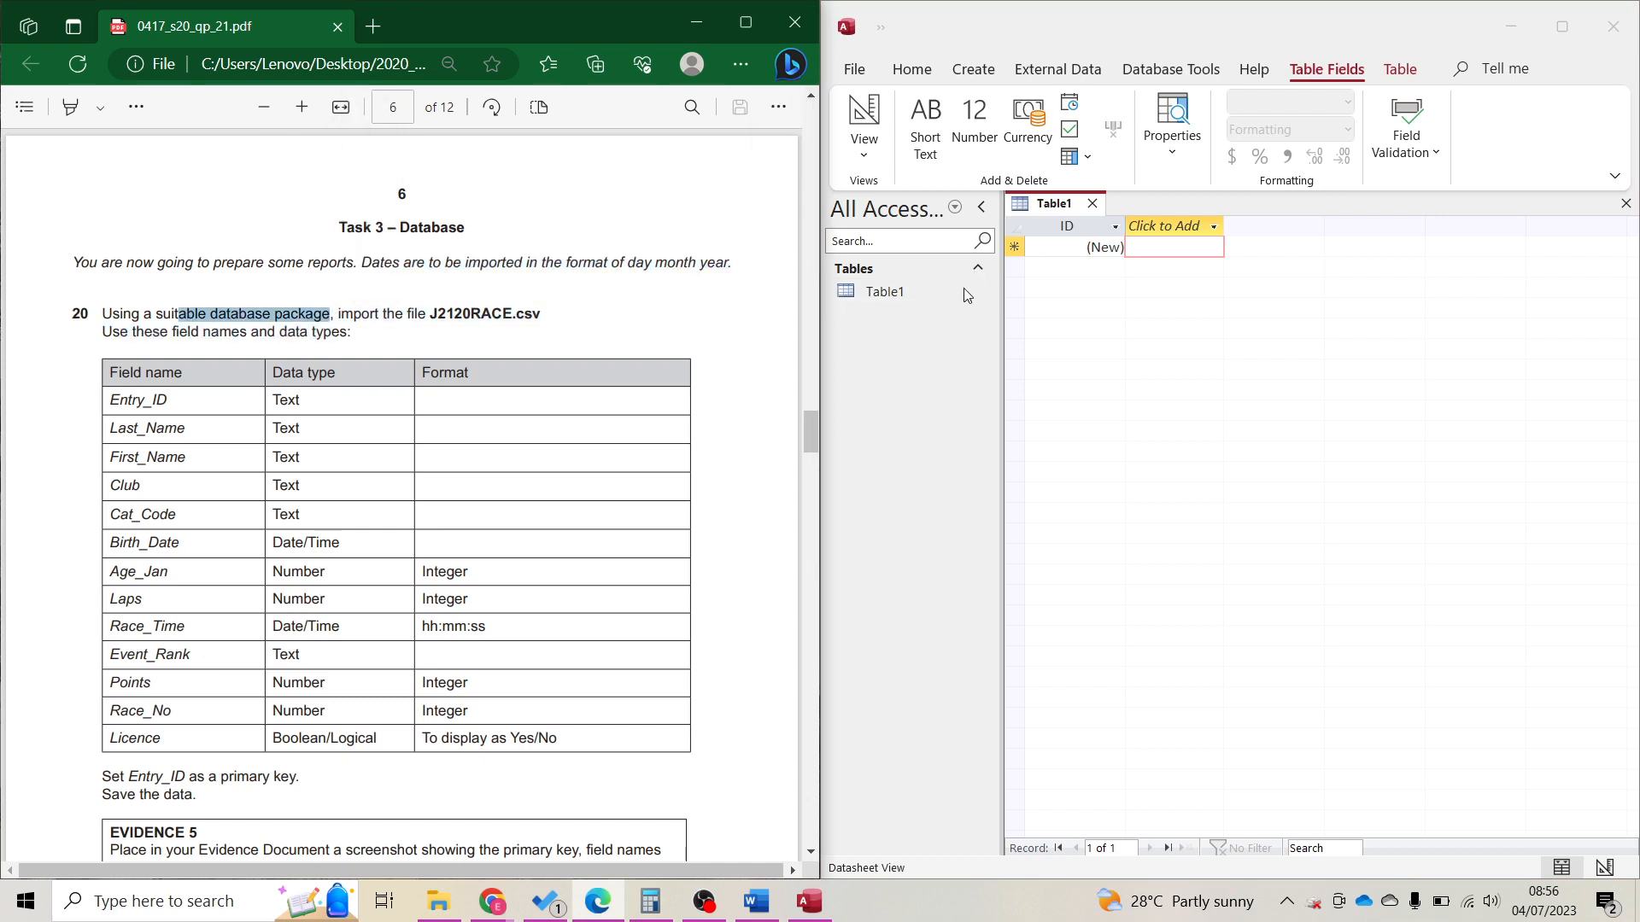
left_click(915, 403)
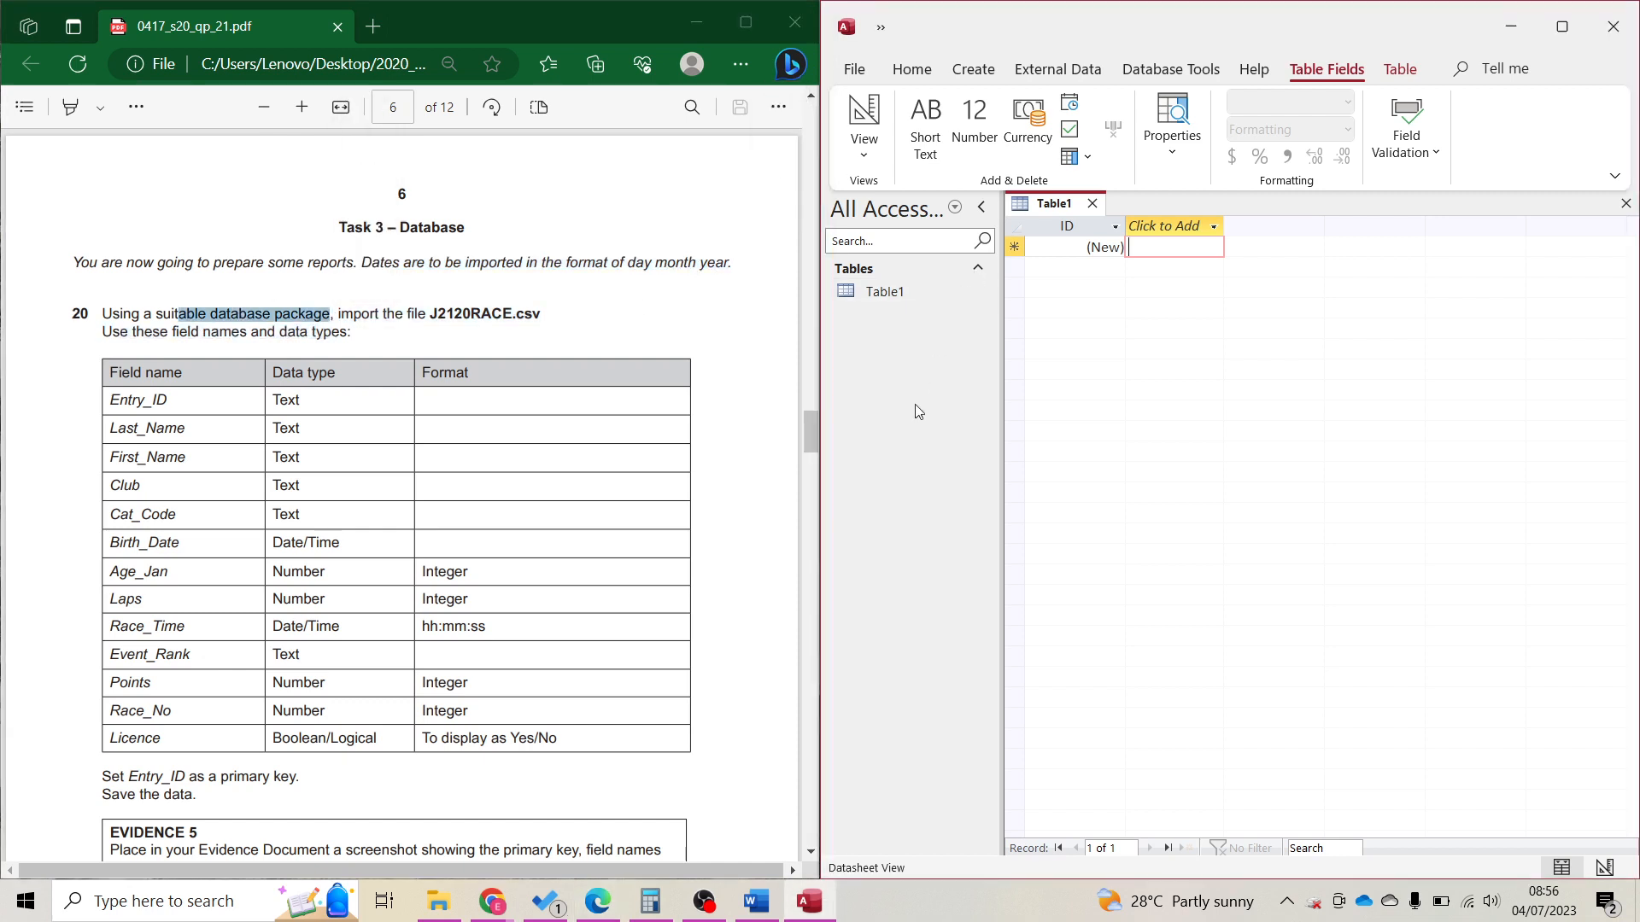
left_click(346, 318)
double_click(357, 316)
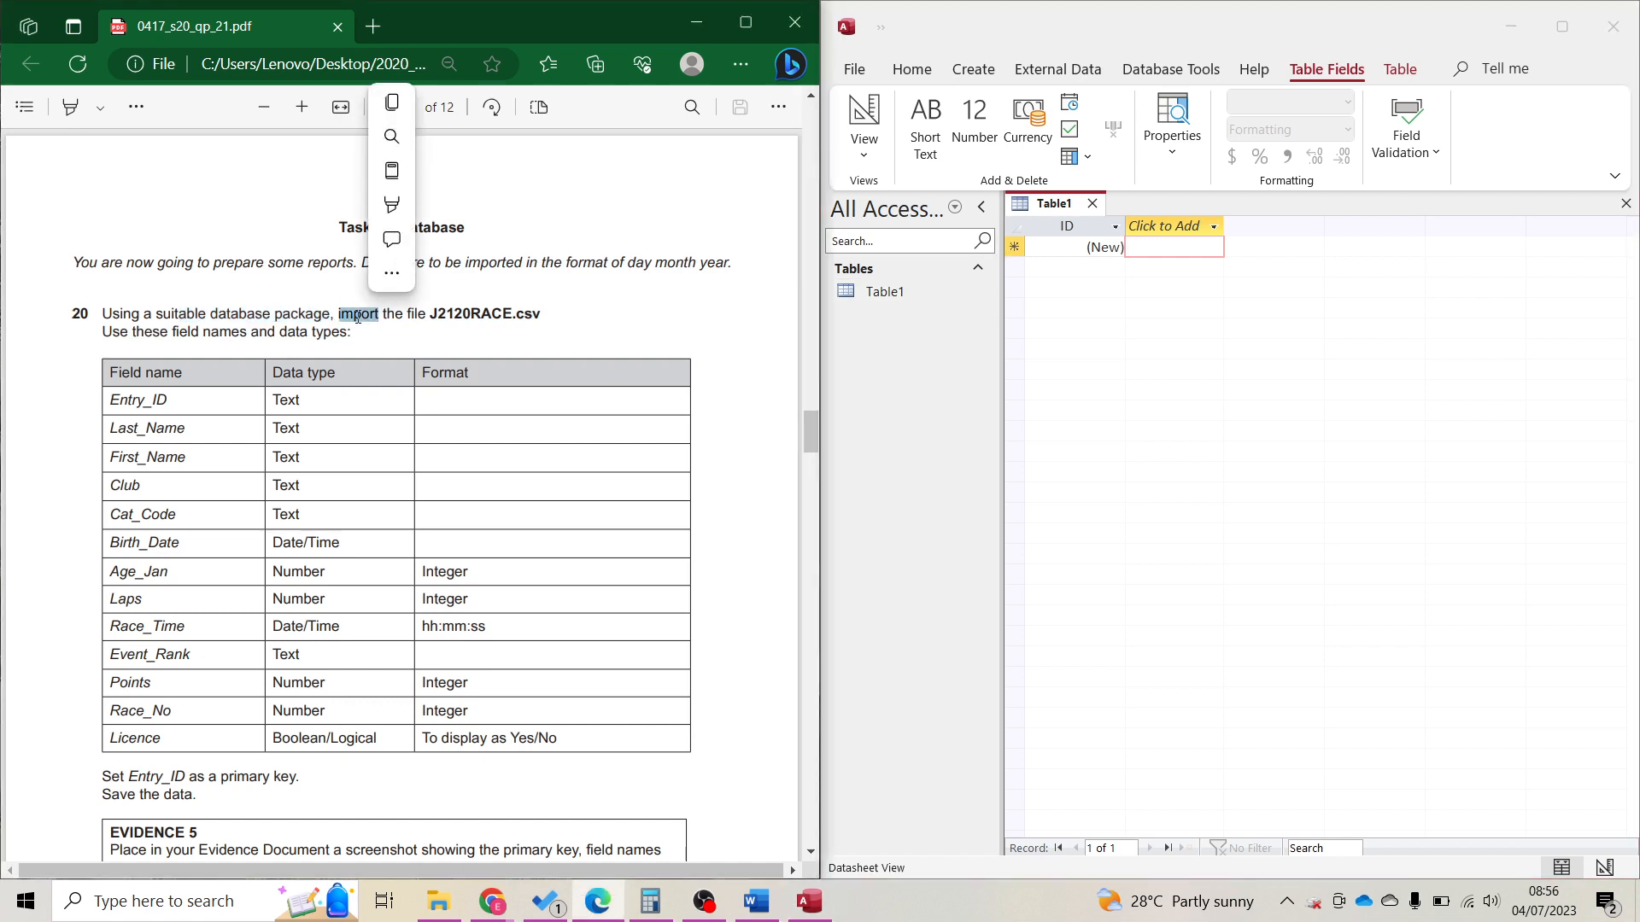
left_click(1084, 66)
left_click(1084, 71)
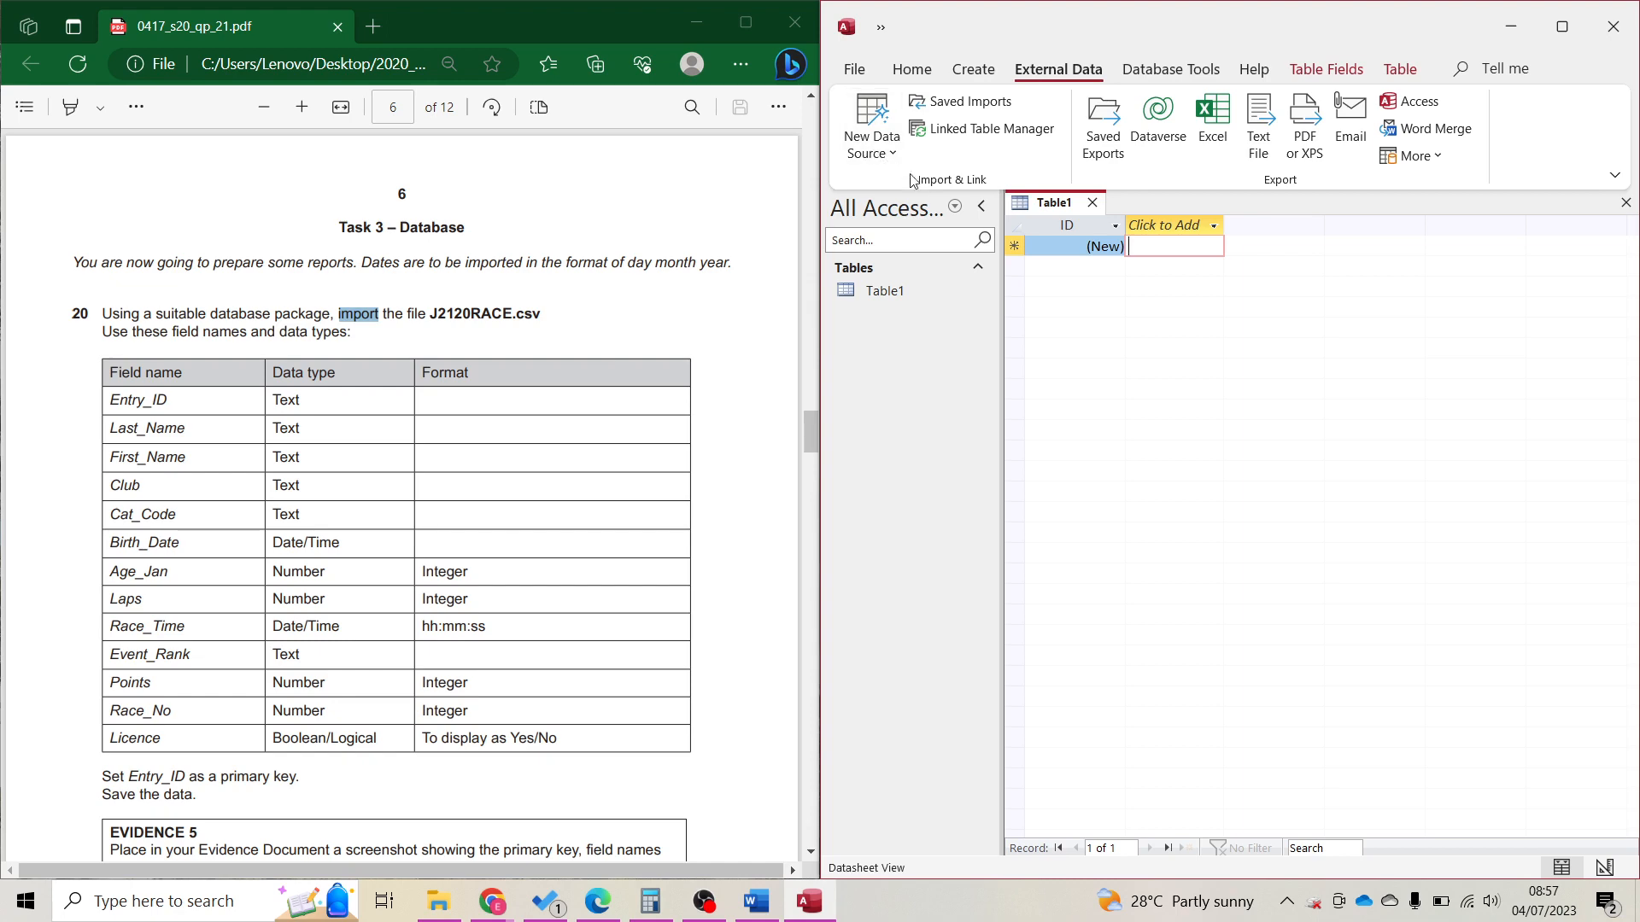
Start a text-file import of J2120RACE.csv from 2020_May > 0417_s20_sf_21 > confidential source files.
left_click(872, 128)
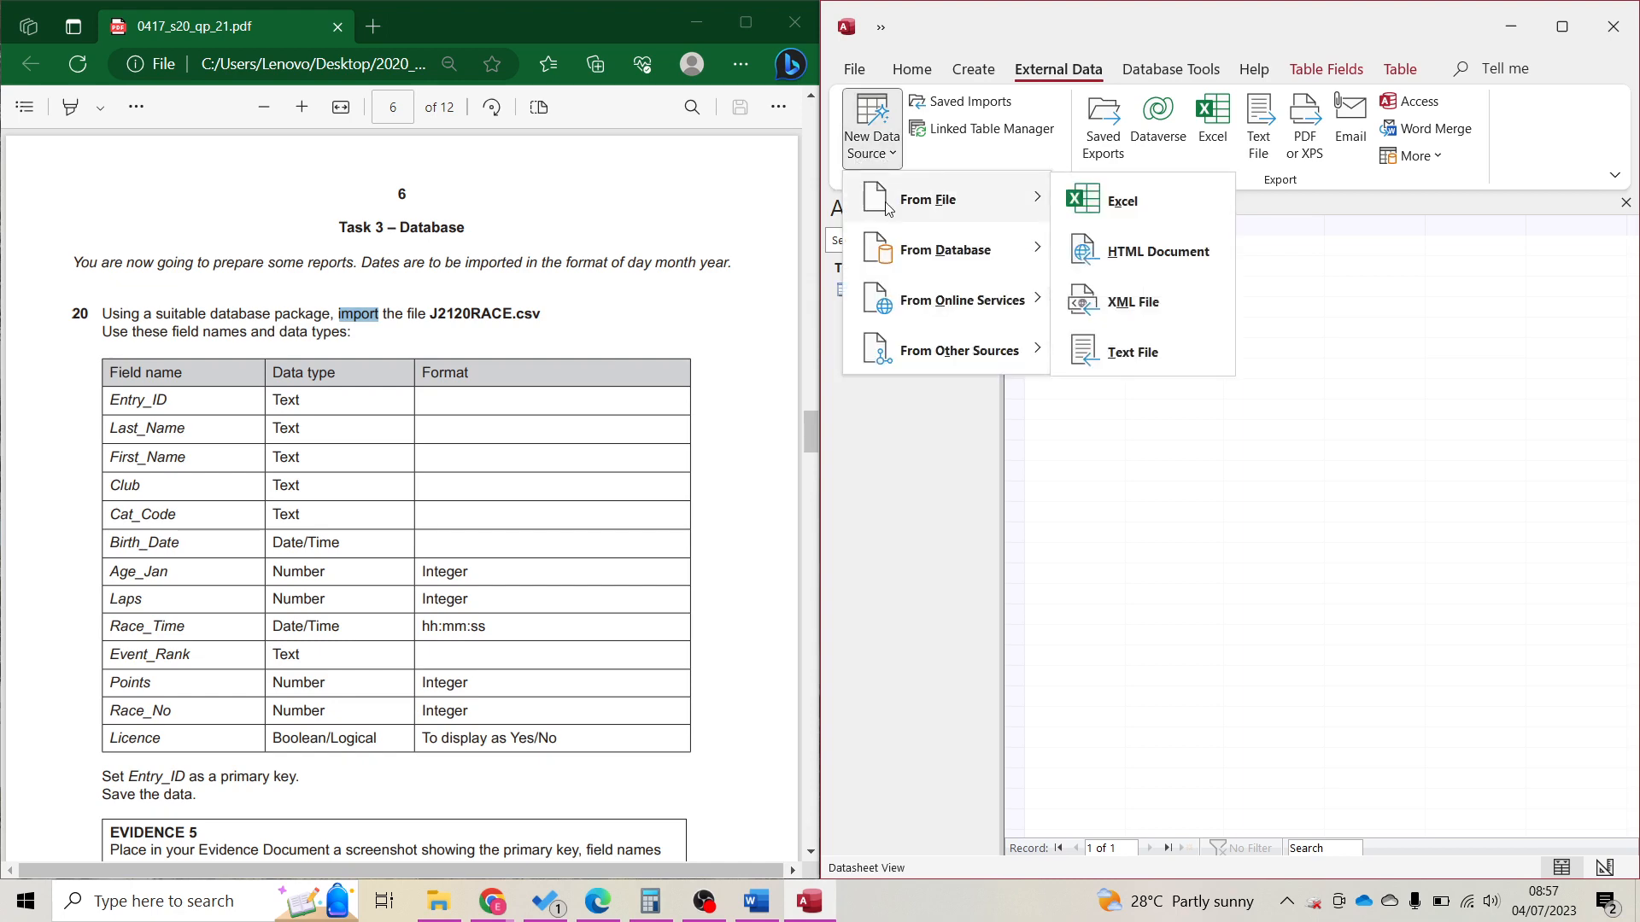
left_click(1111, 352)
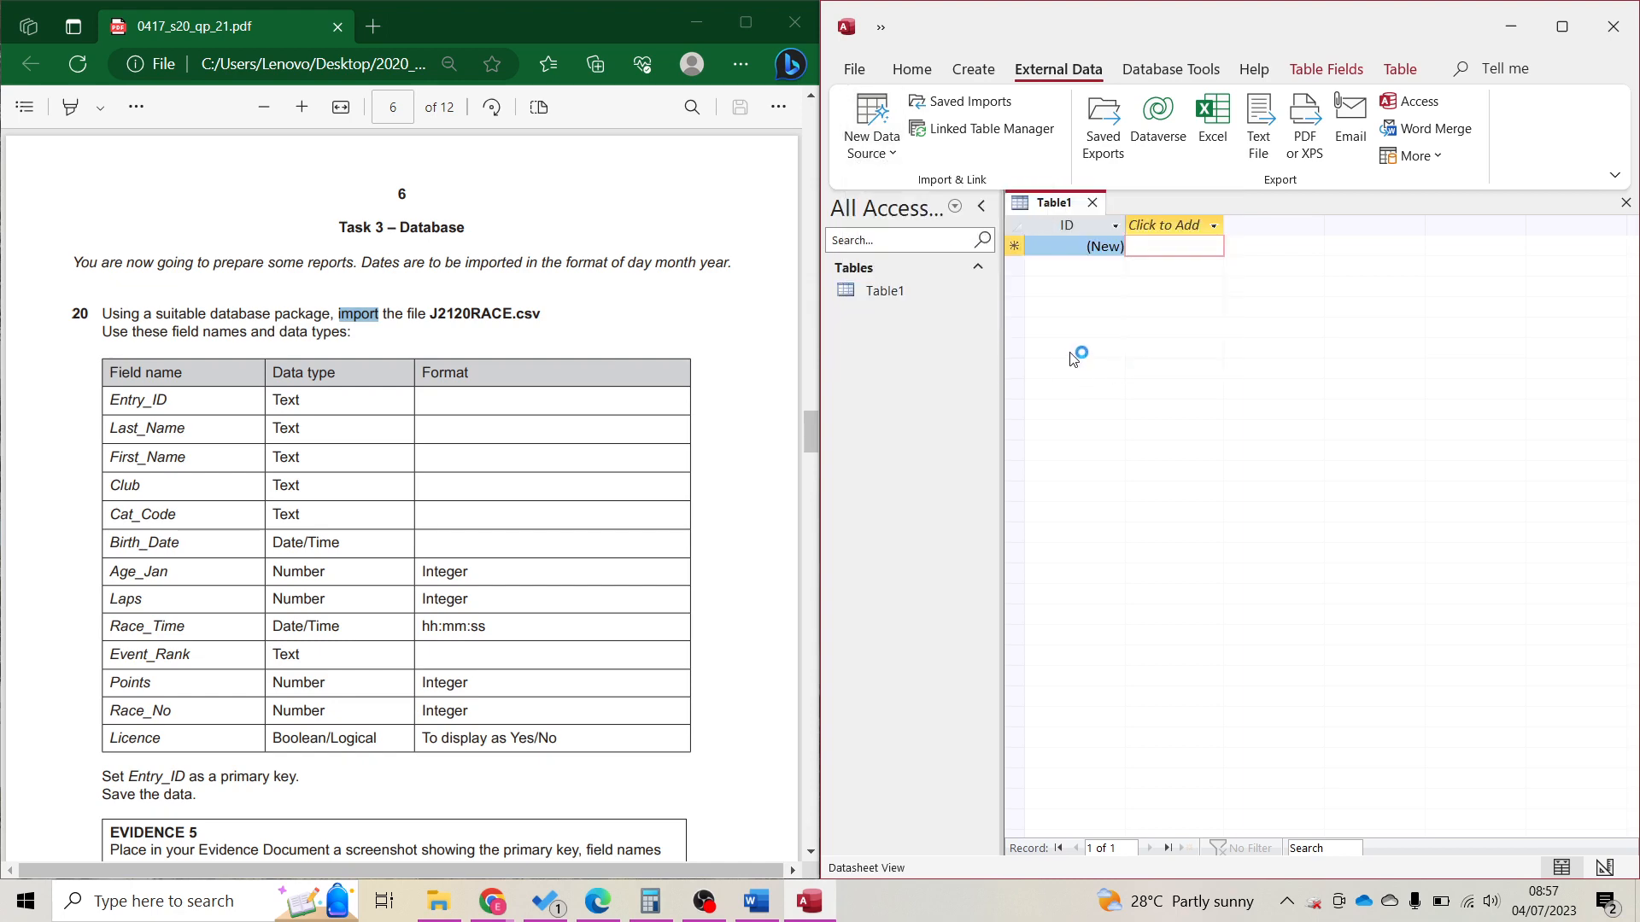
left_click(1531, 296)
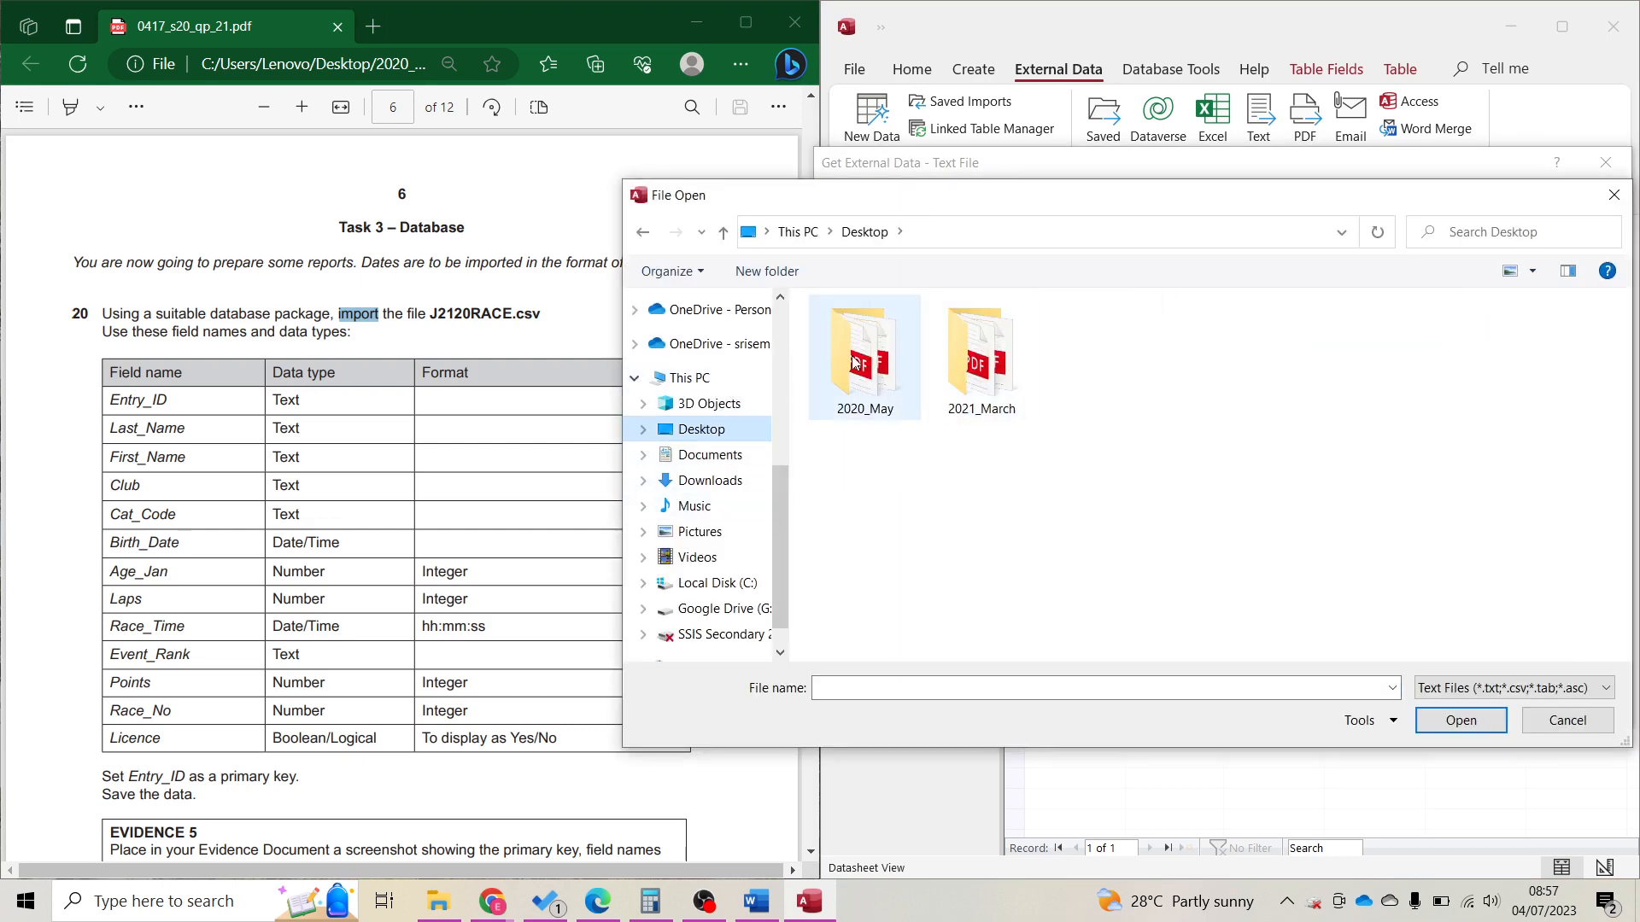
double_click(863, 336)
double_click(865, 335)
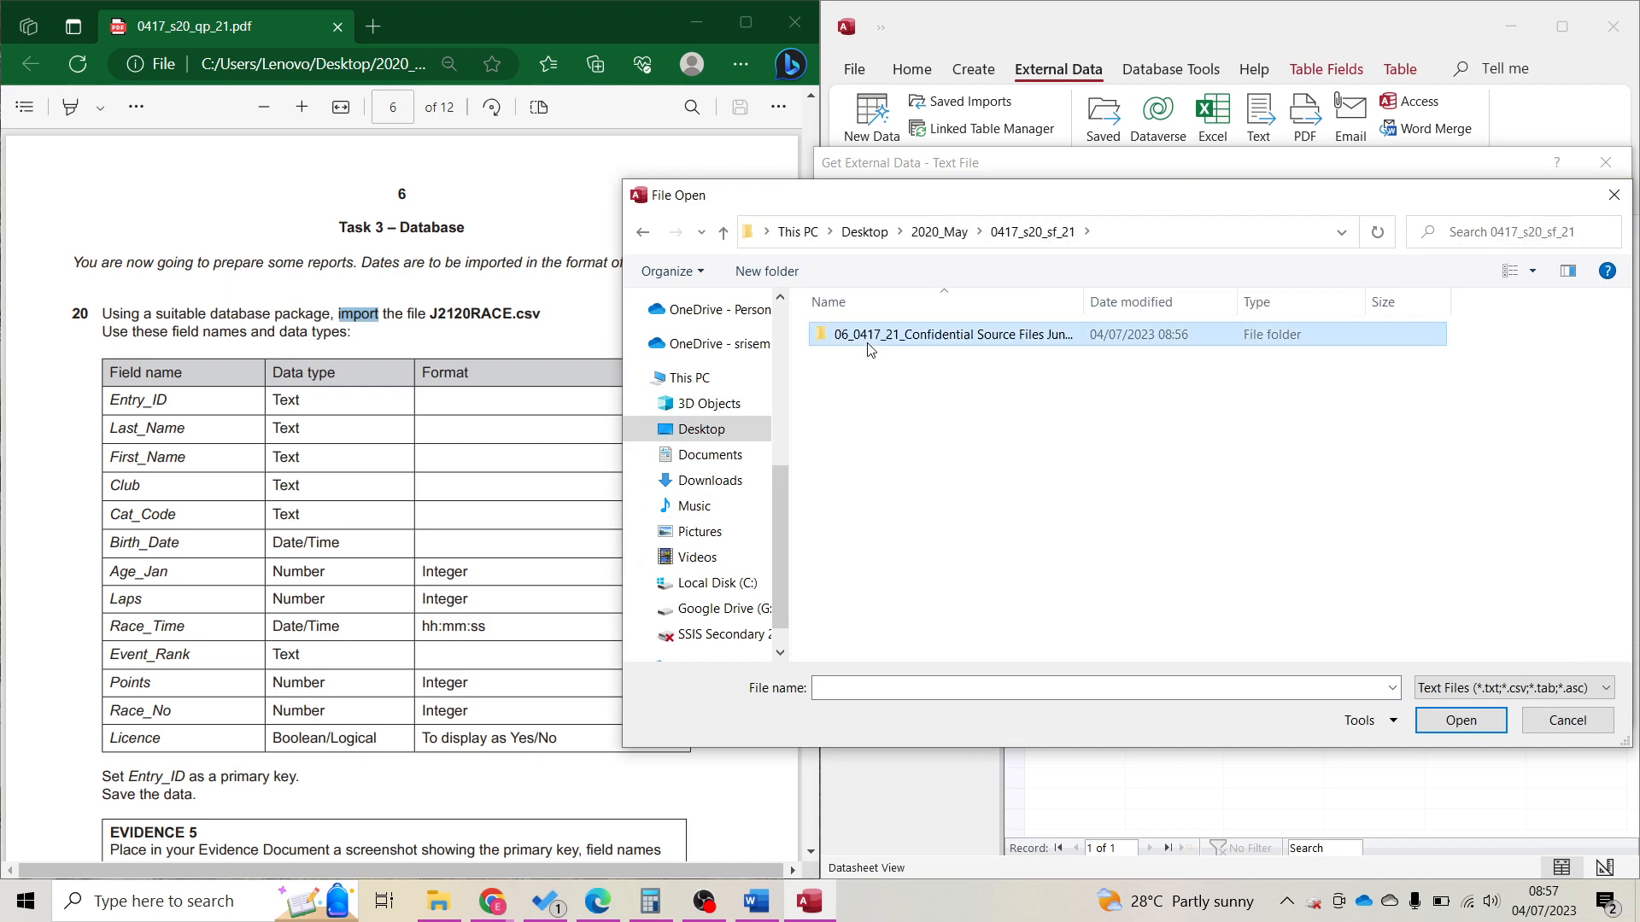
double_click(869, 337)
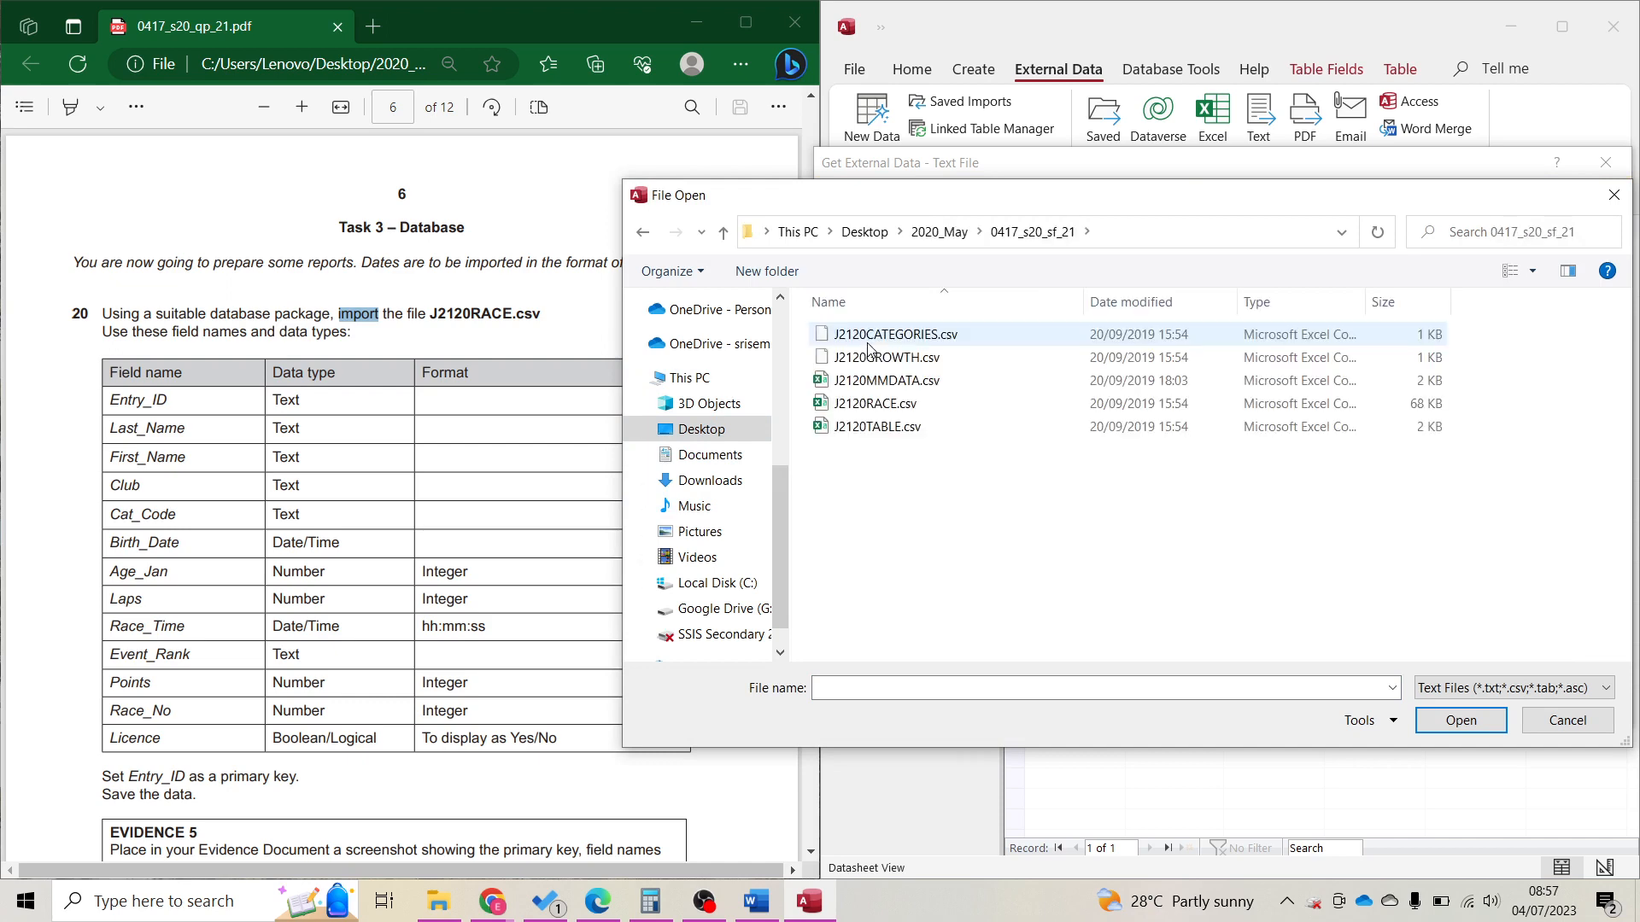
double_click(888, 412)
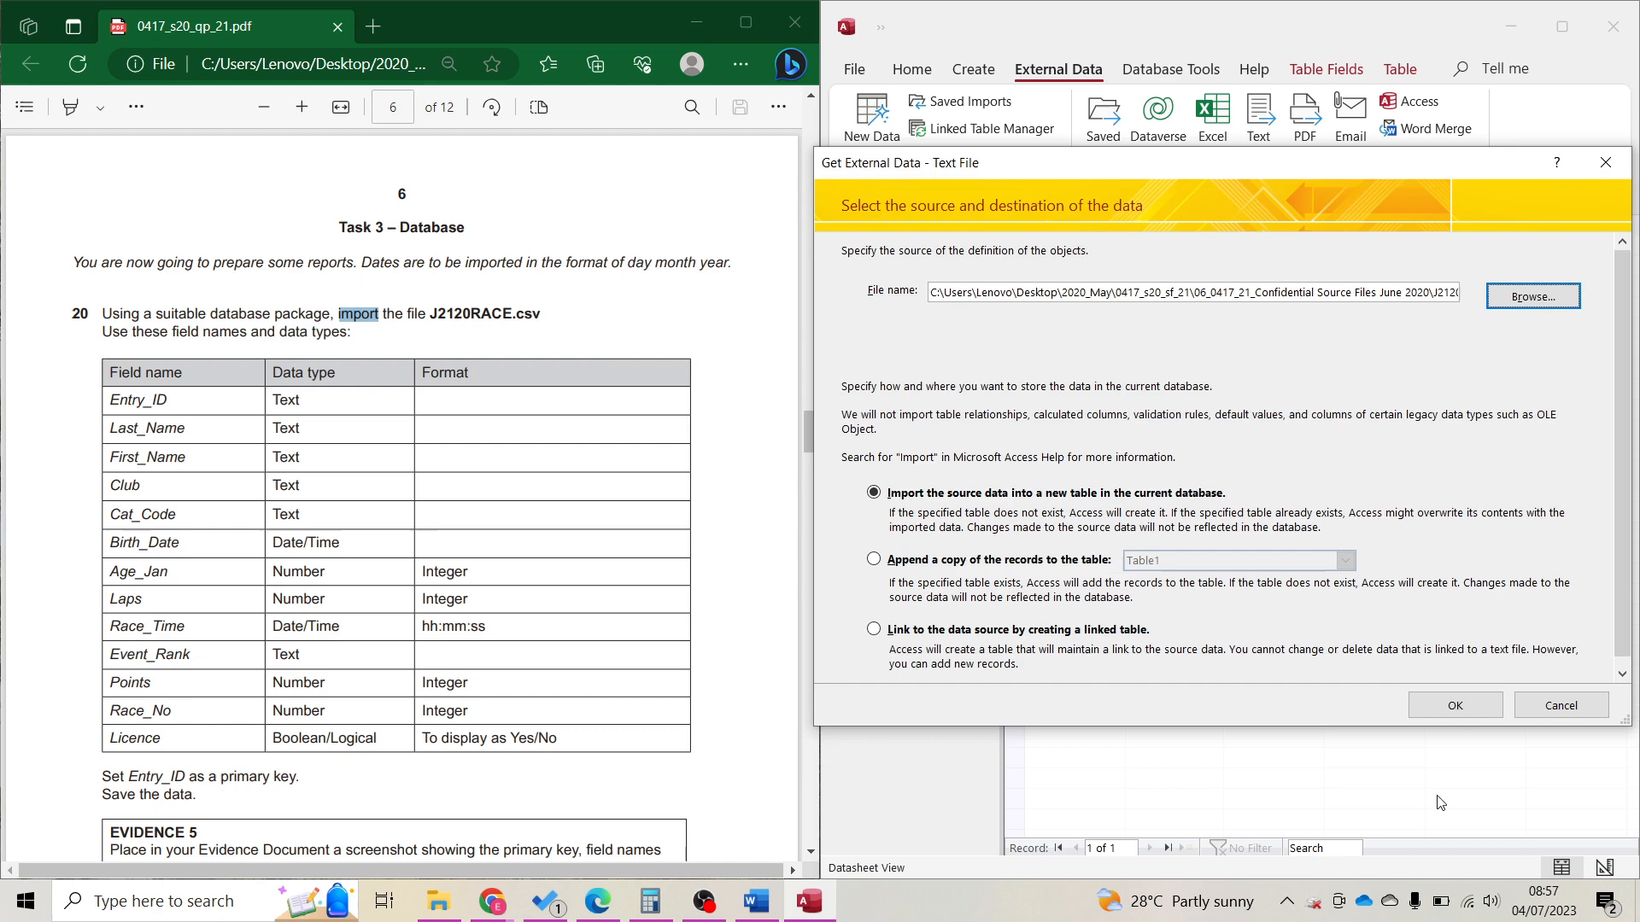
Import J2120RACE.csv into a new table as delimited, with first-row field names and DMY dates.
left_click(1455, 706)
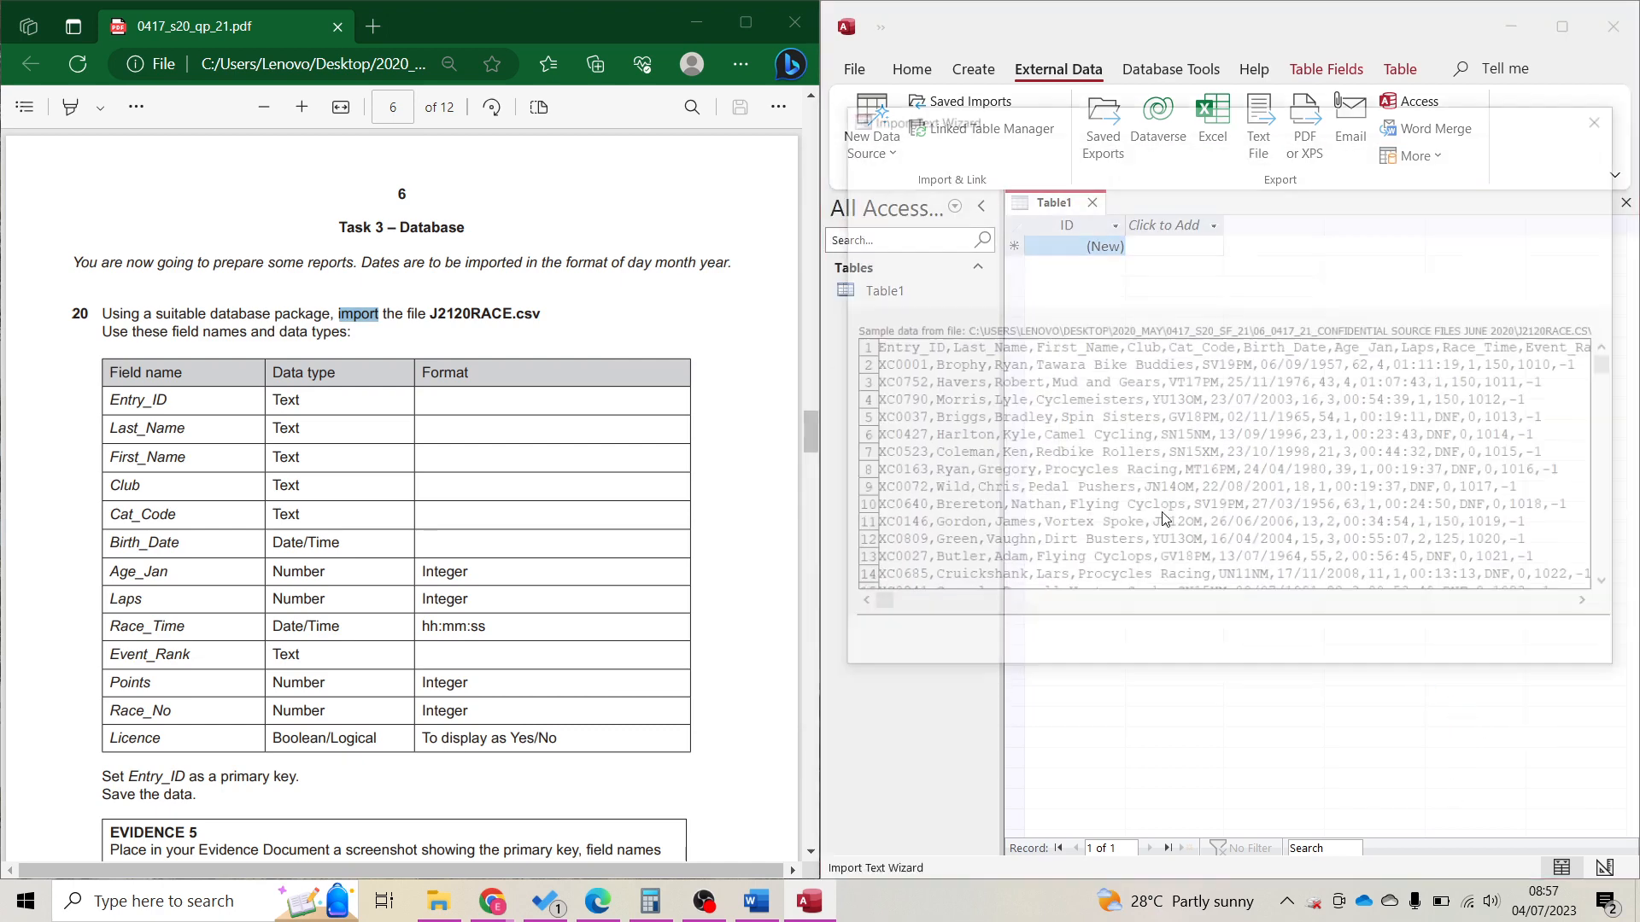
left_click(1433, 646)
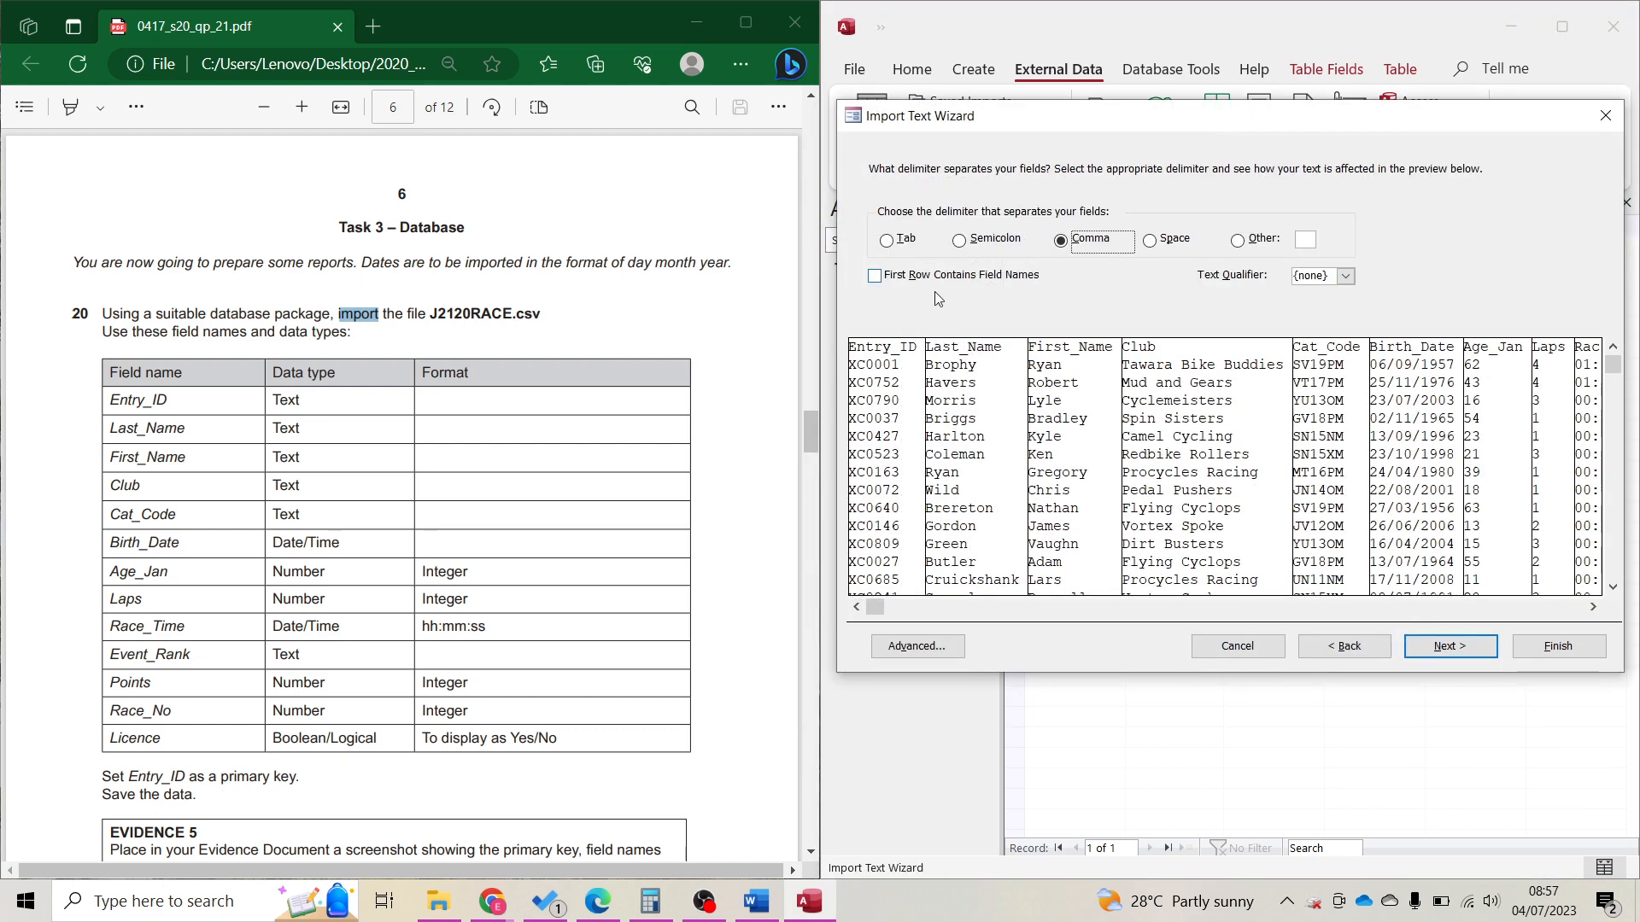
left_click(922, 275)
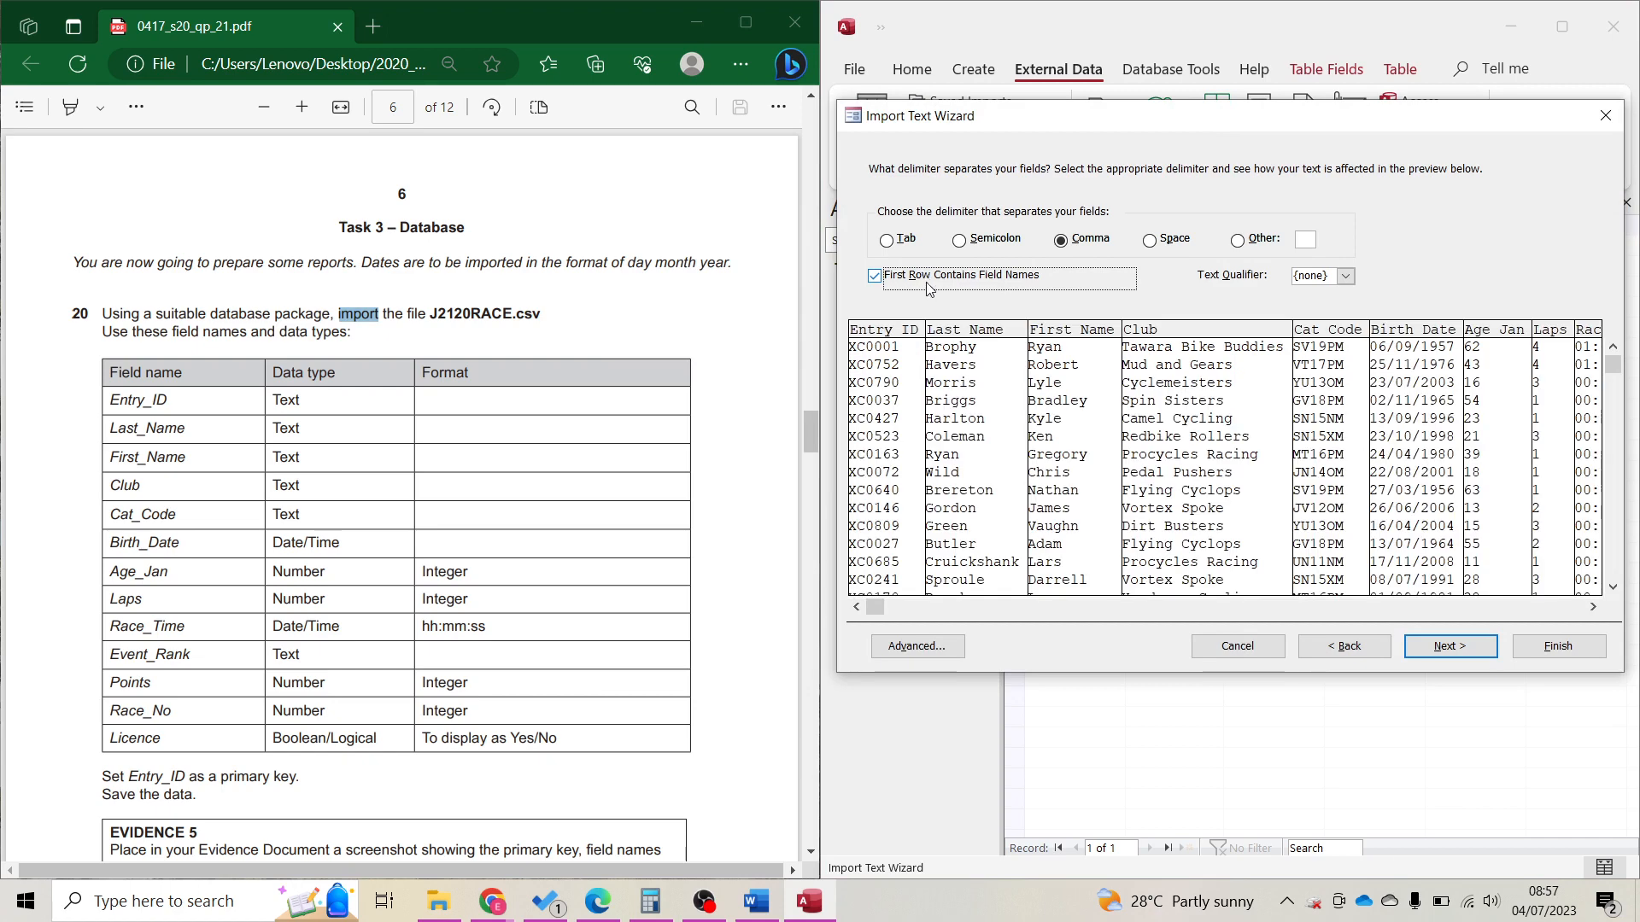
left_click(1426, 653)
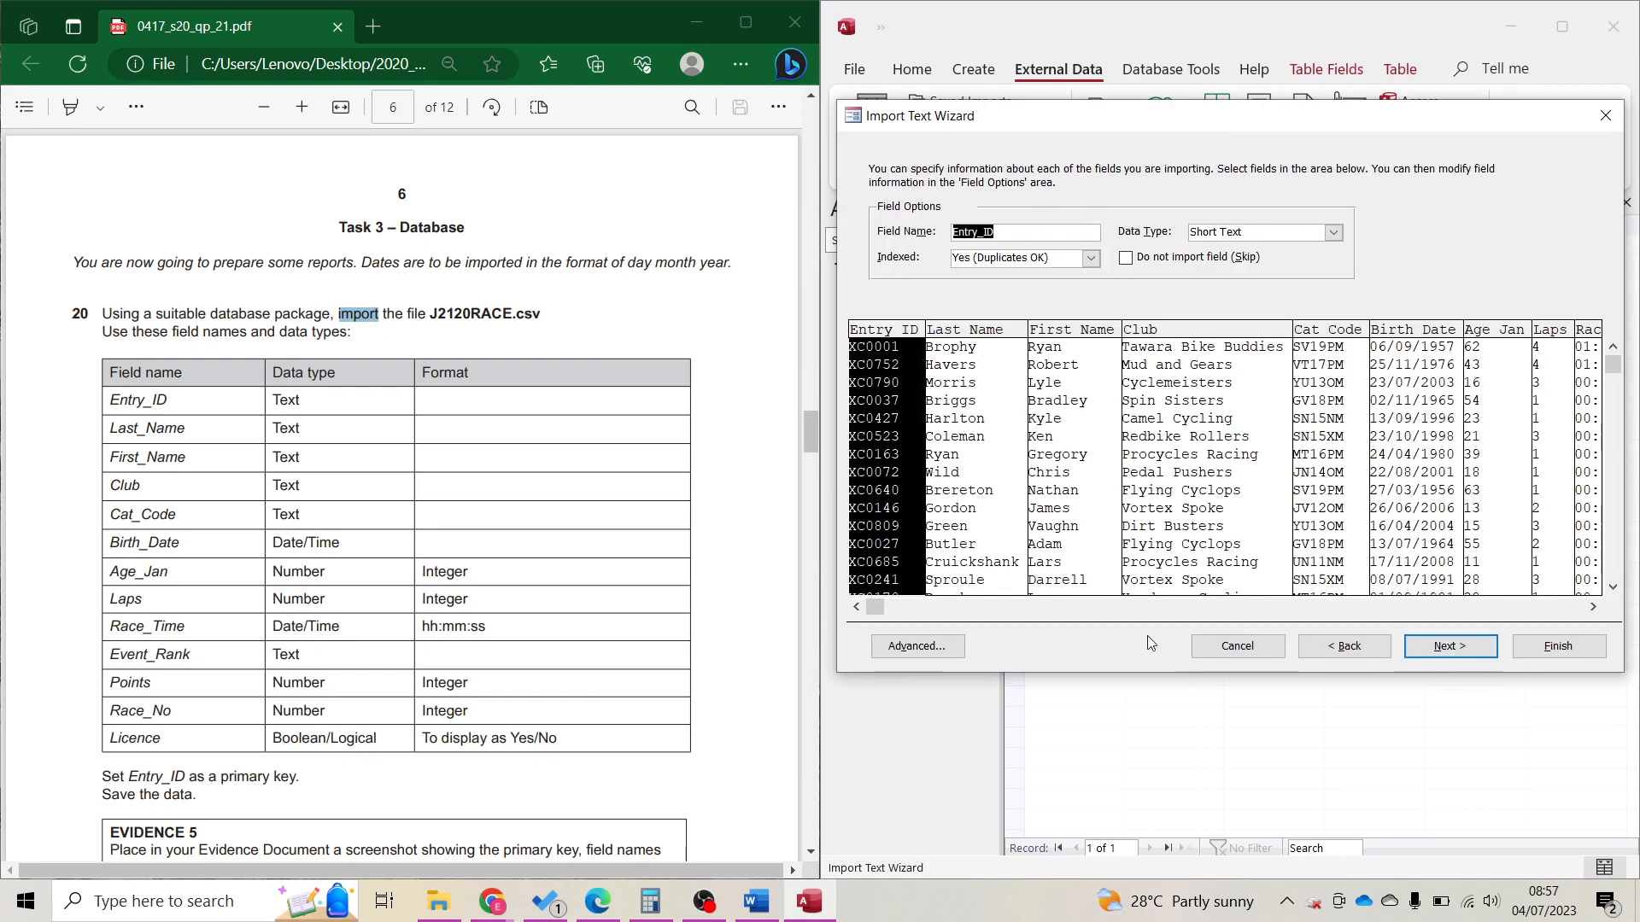
left_click_drag(628, 263, 731, 264)
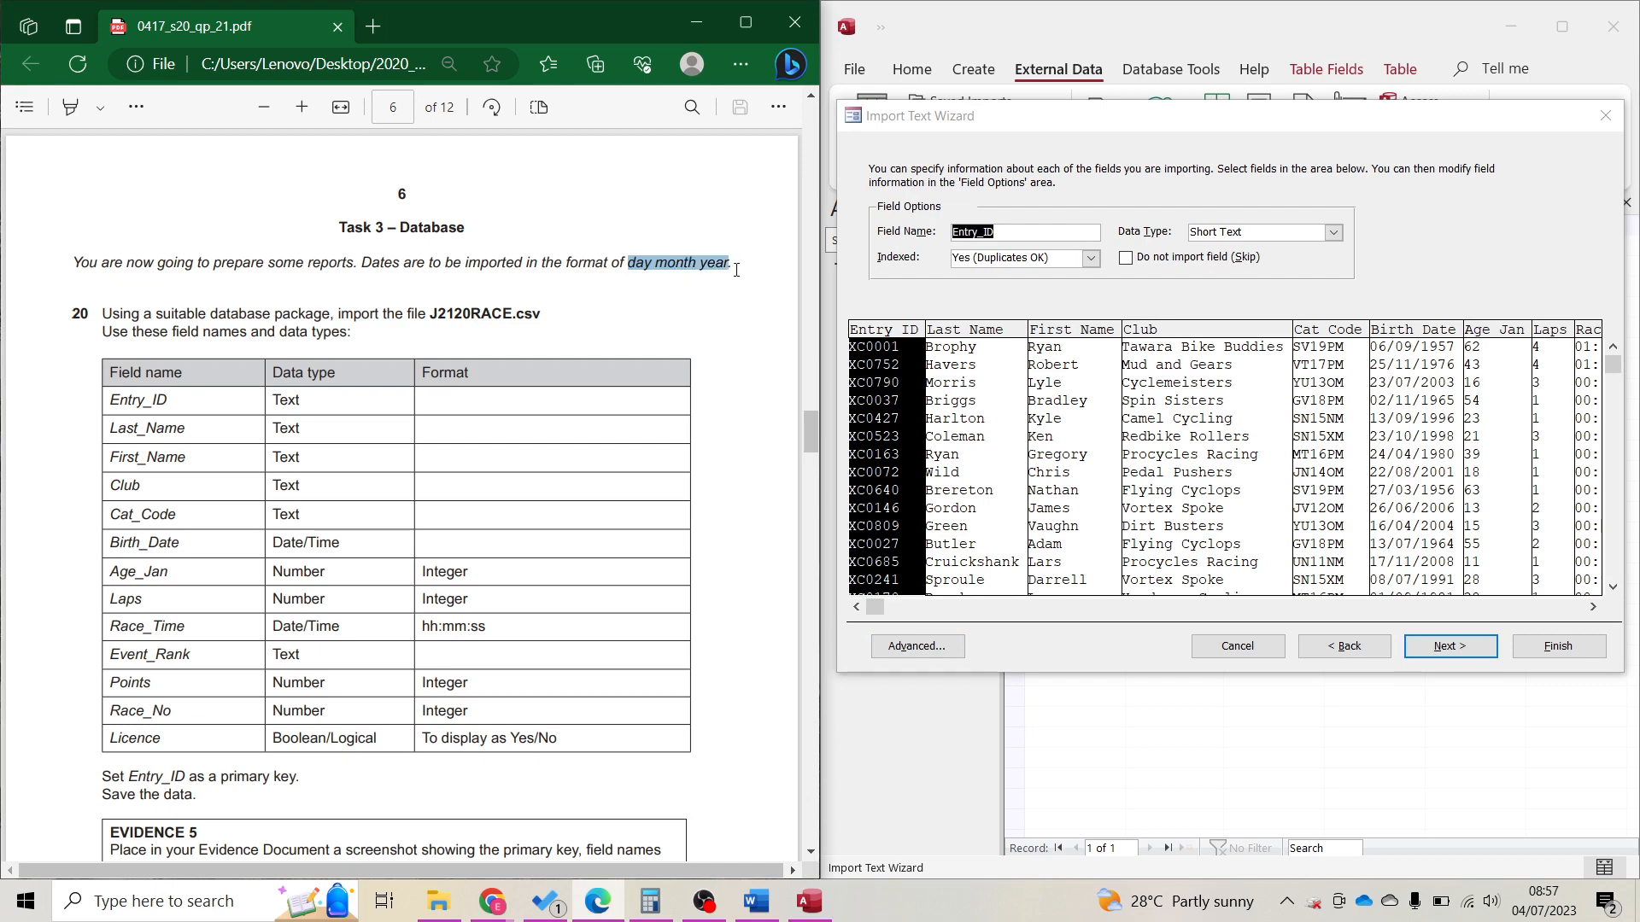
left_click(931, 646)
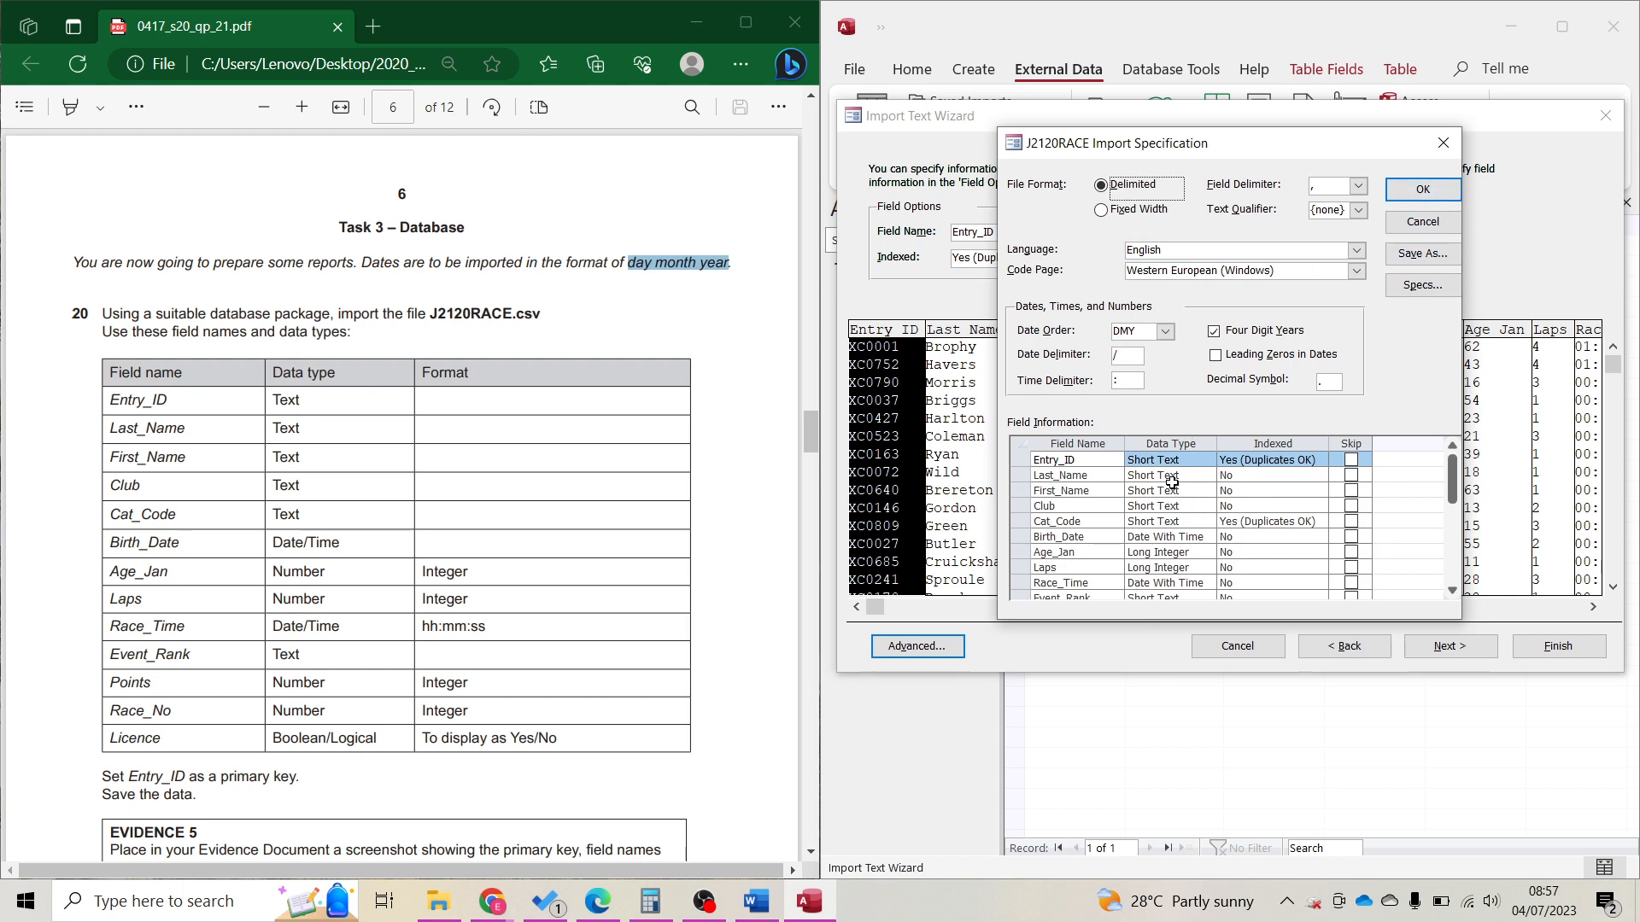
left_click(1391, 205)
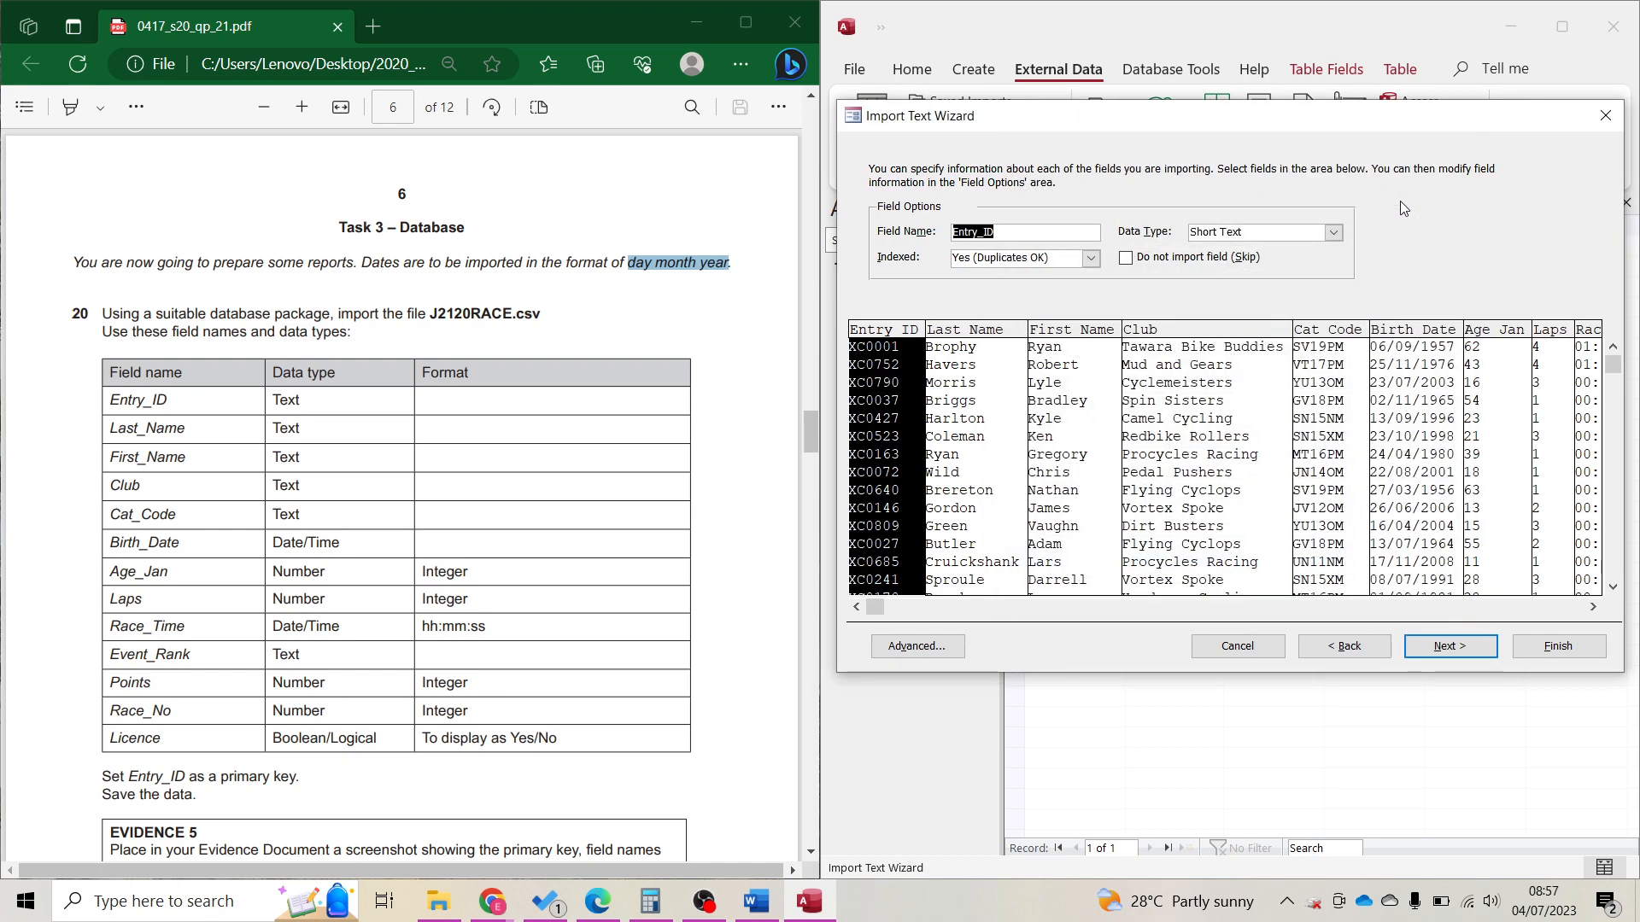
Review field settings from Last_Name to Race_Time, noting the hh:mm:ss format required for Race_Time.
left_click(1449, 649)
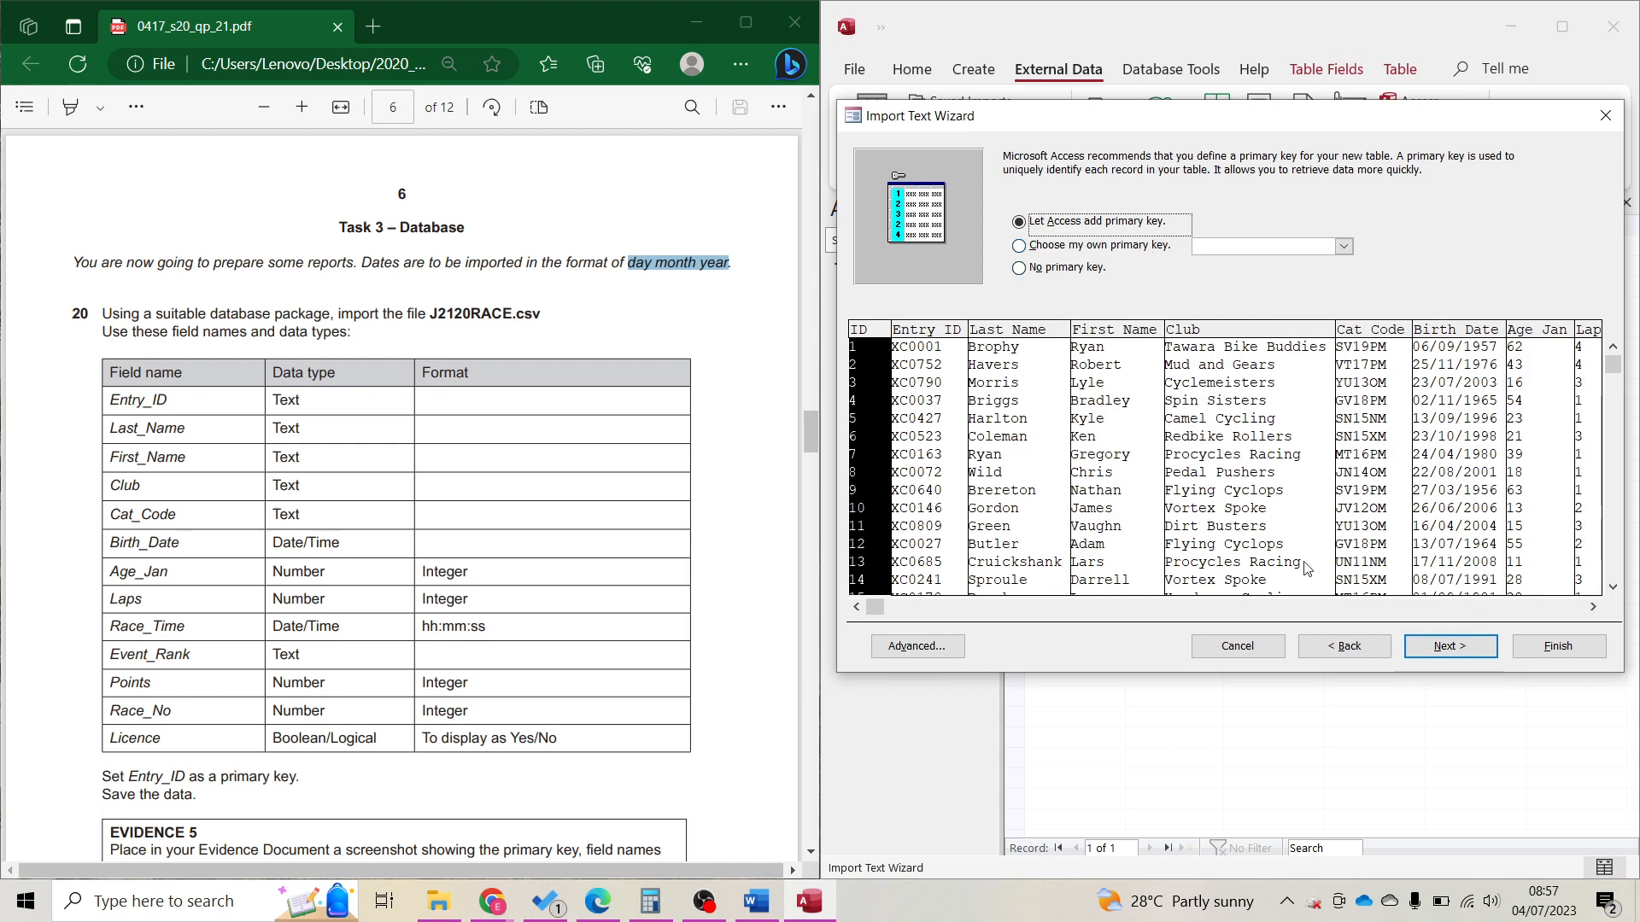
left_click(1370, 644)
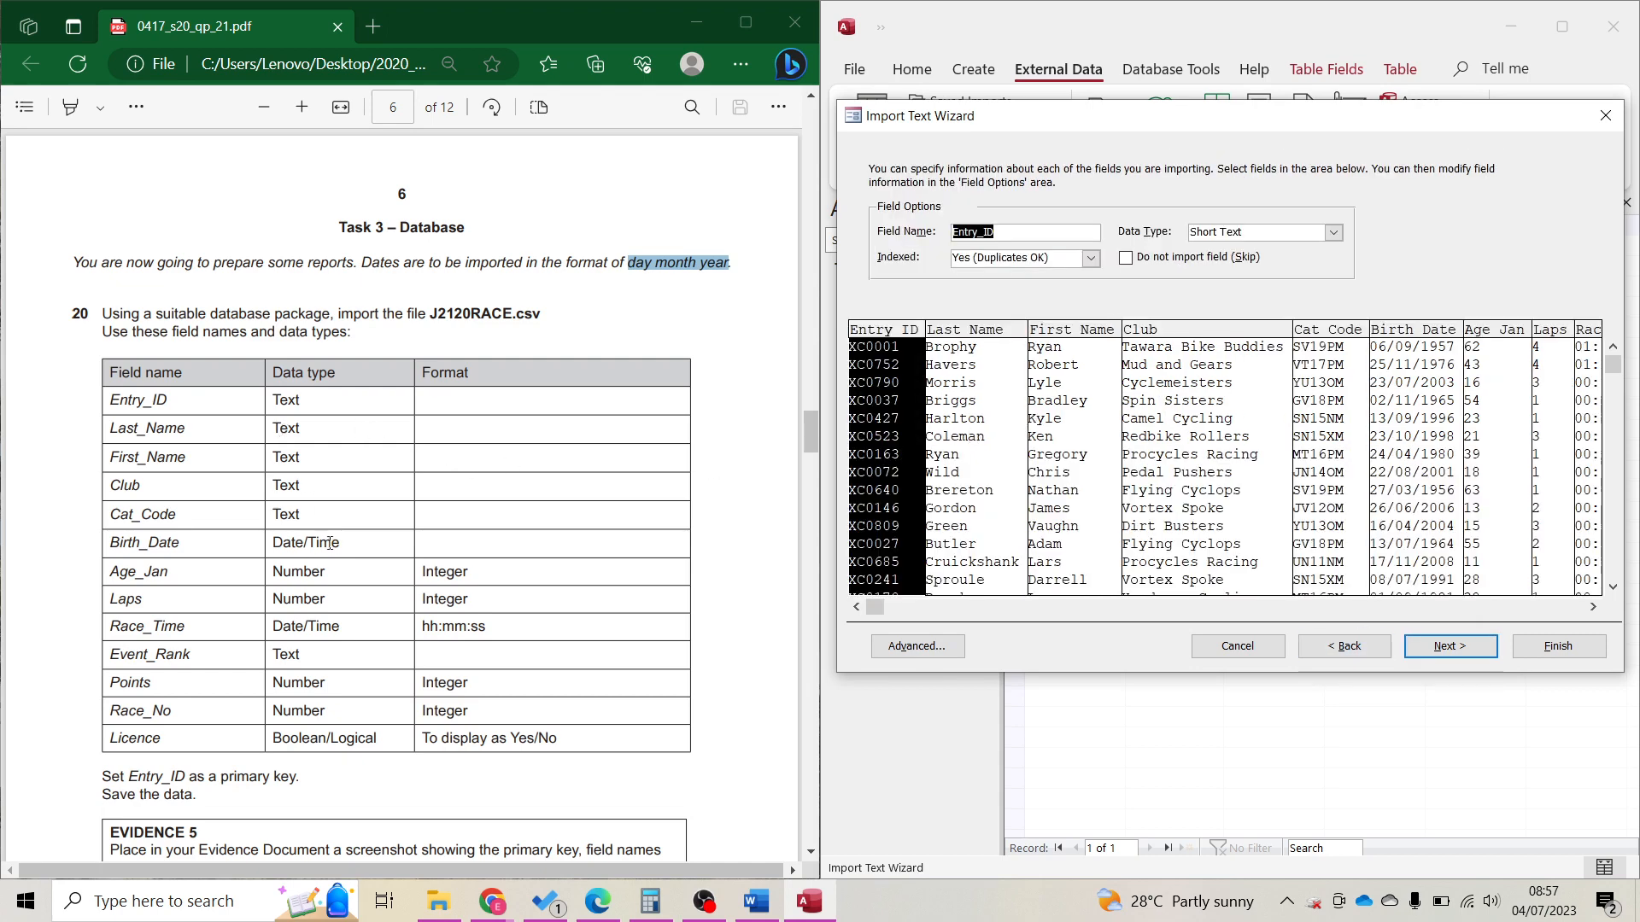
left_click(1008, 508)
left_click(1135, 502)
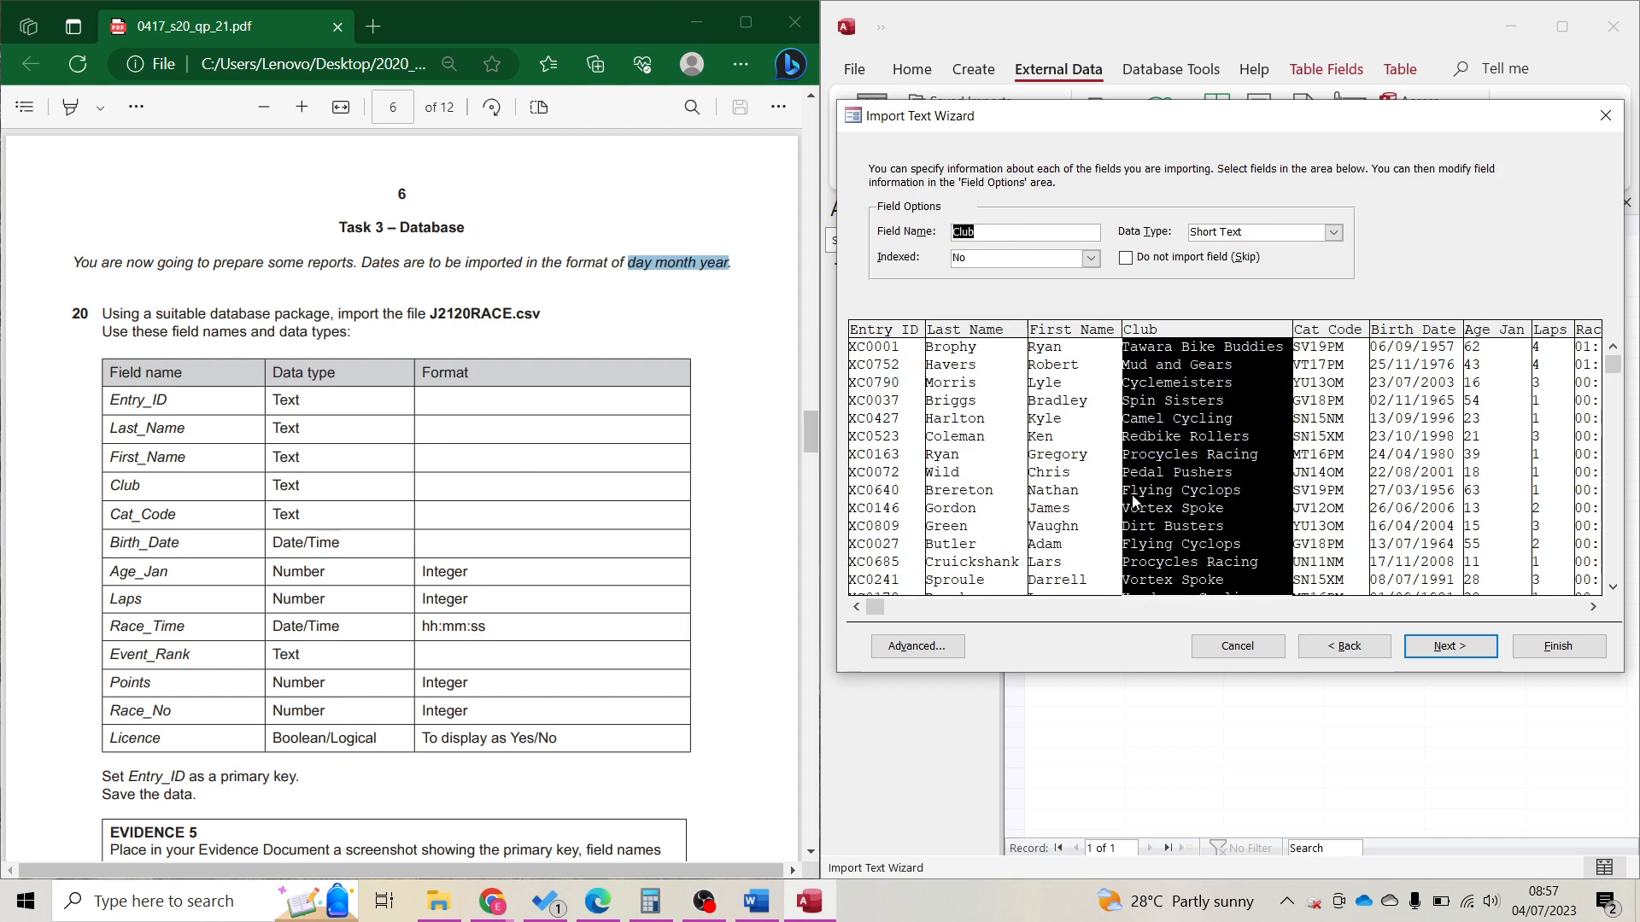
left_click(1089, 504)
left_click(1209, 504)
left_click(1324, 454)
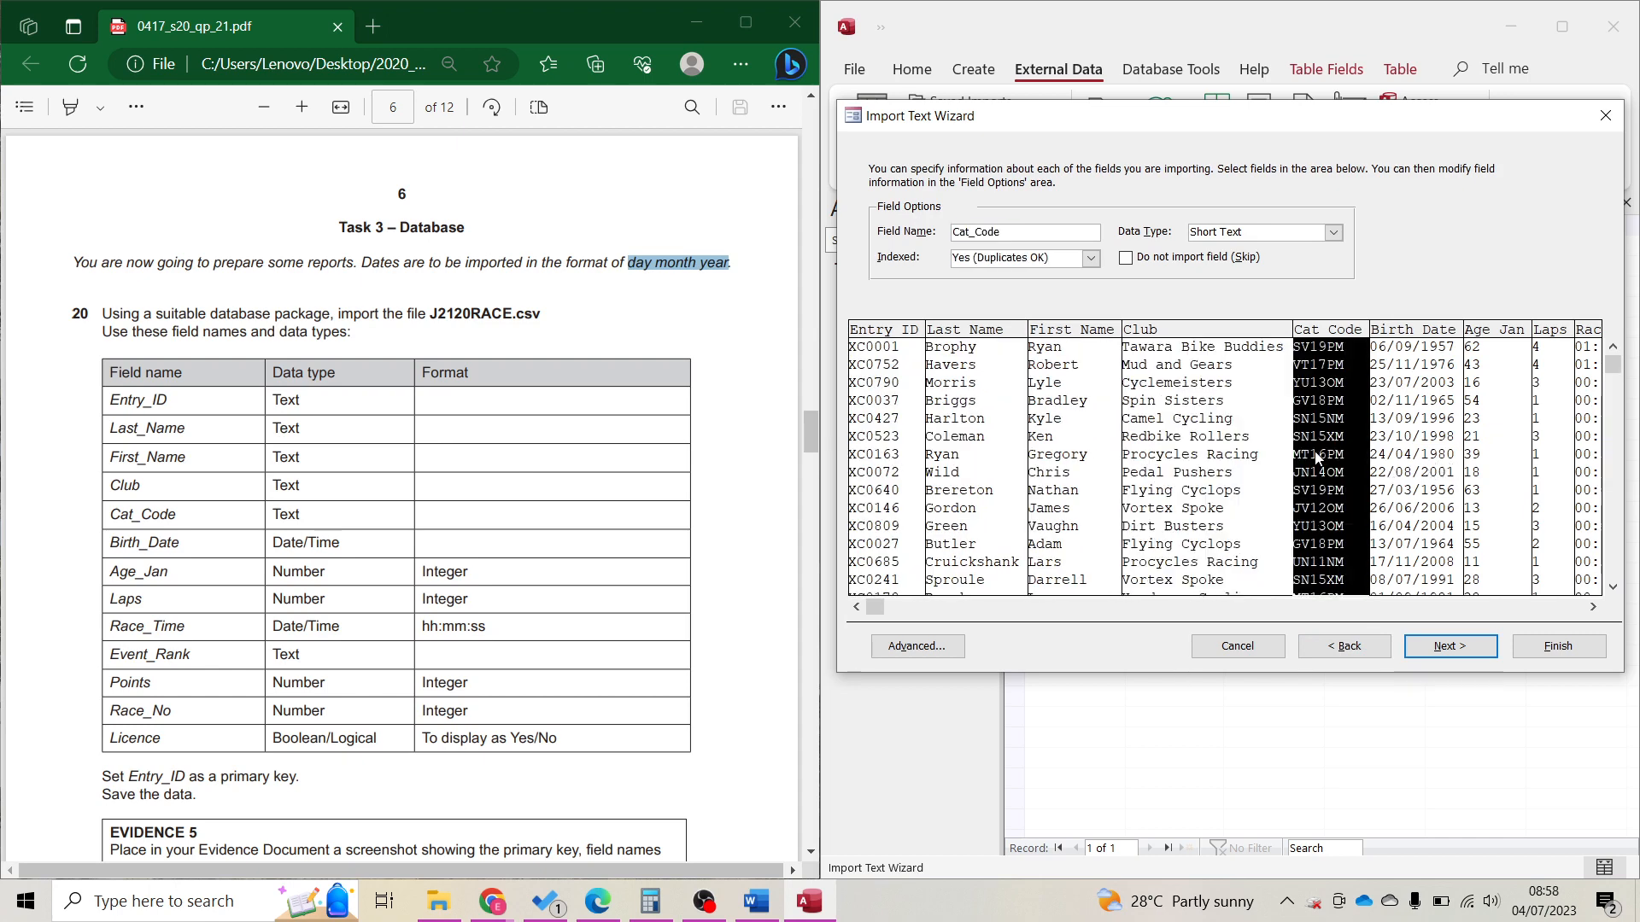
left_click(1401, 457)
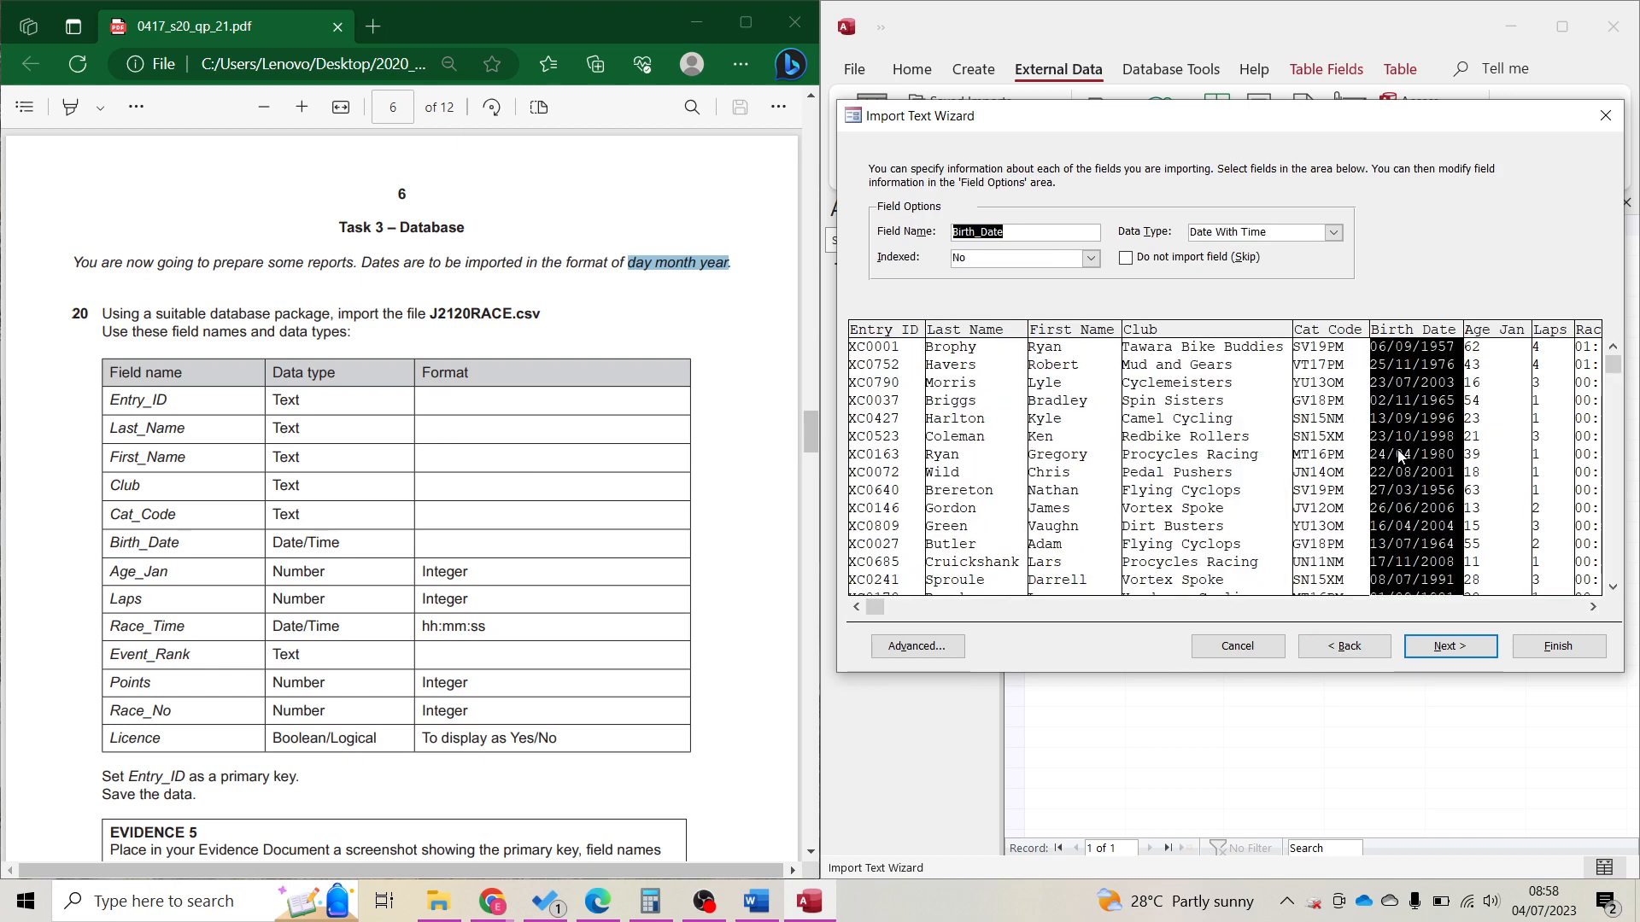
left_click(1508, 467)
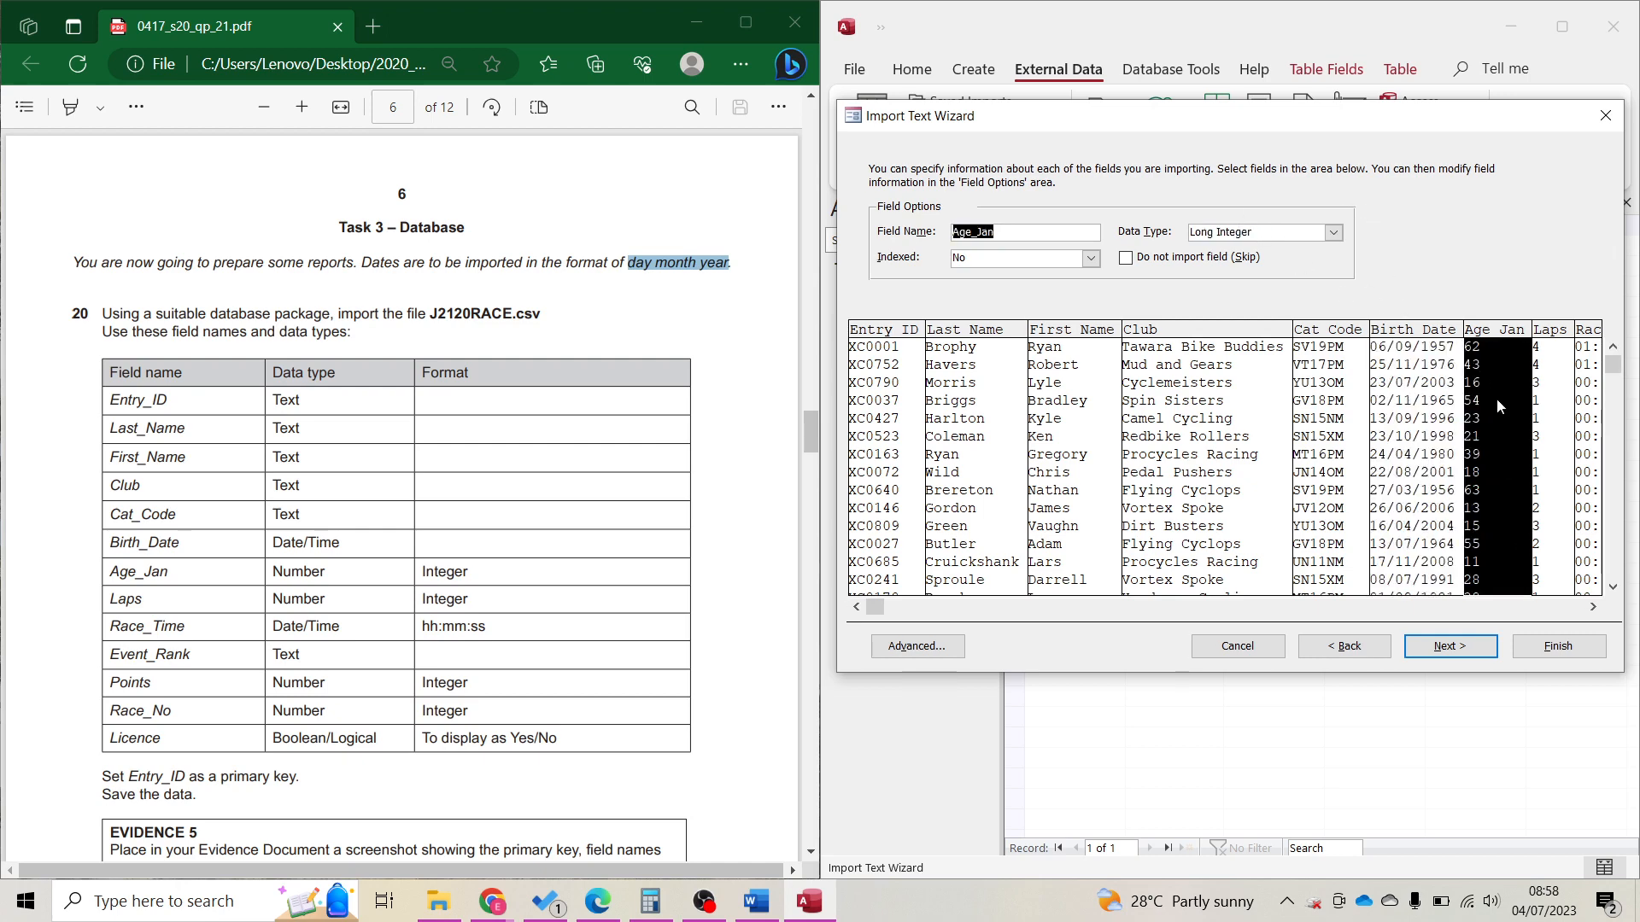
left_click(1553, 444)
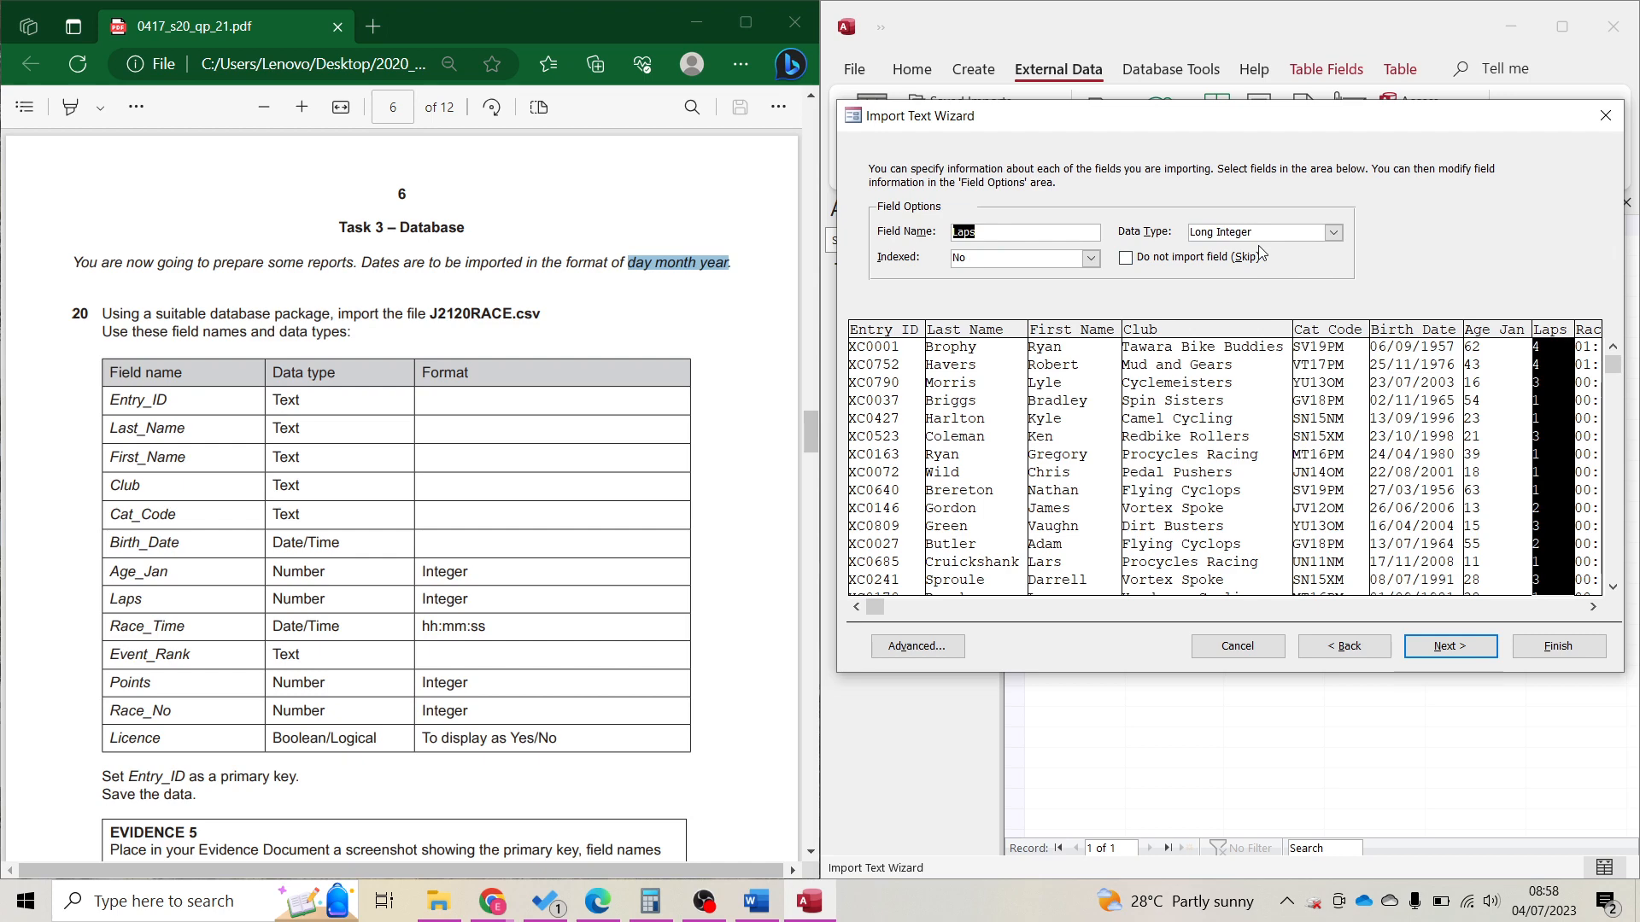
left_click(1591, 478)
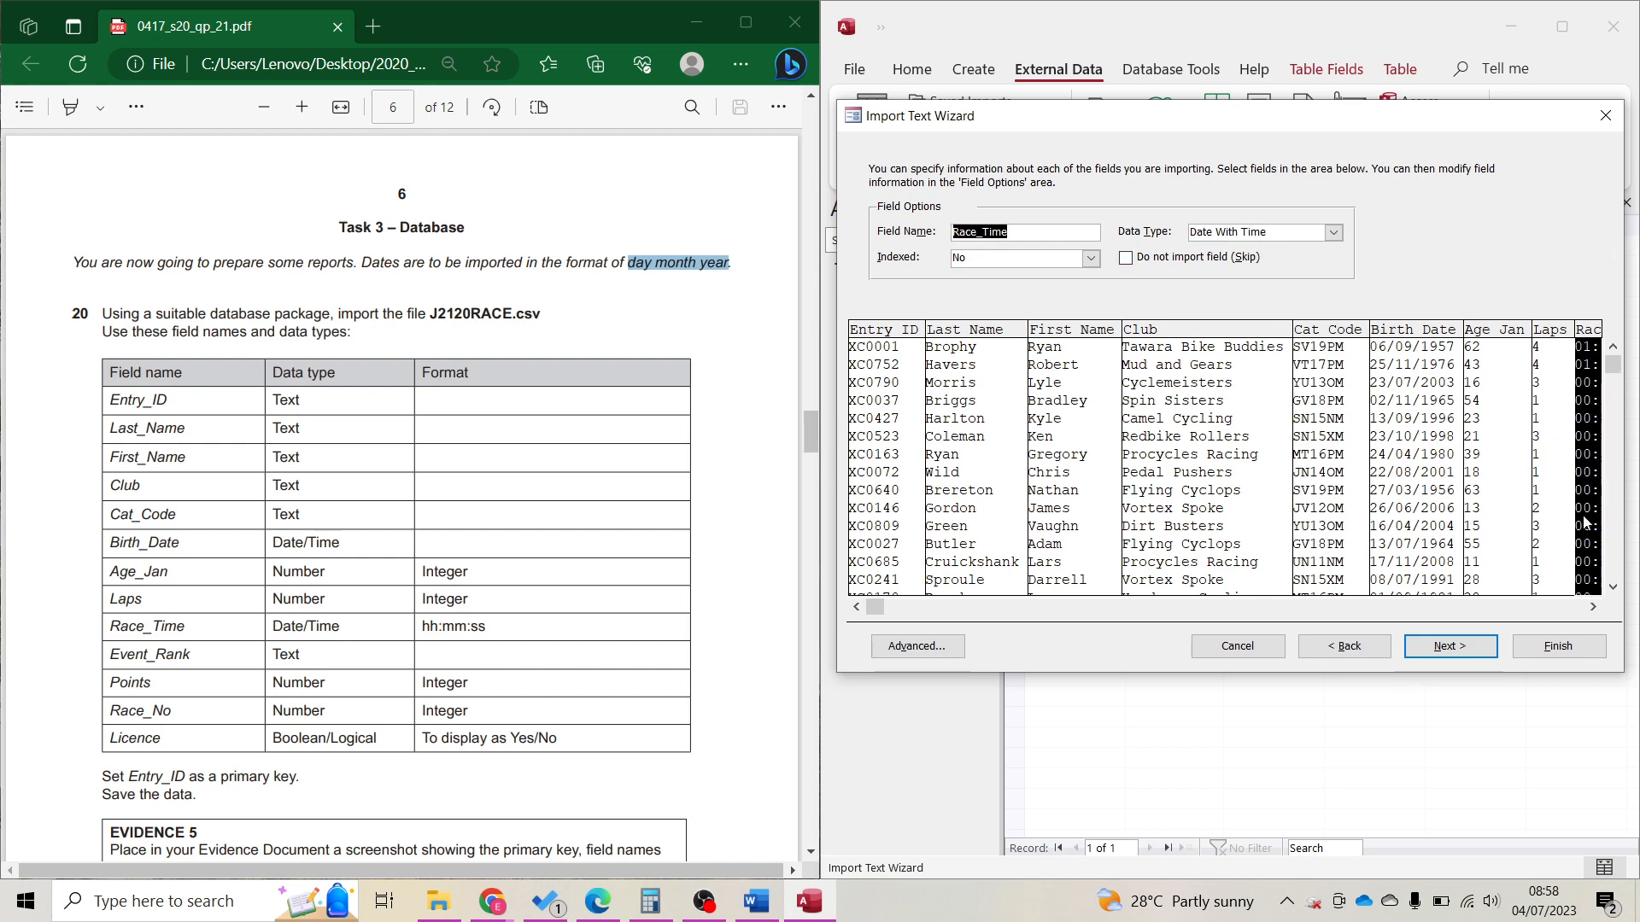
left_click(1556, 609)
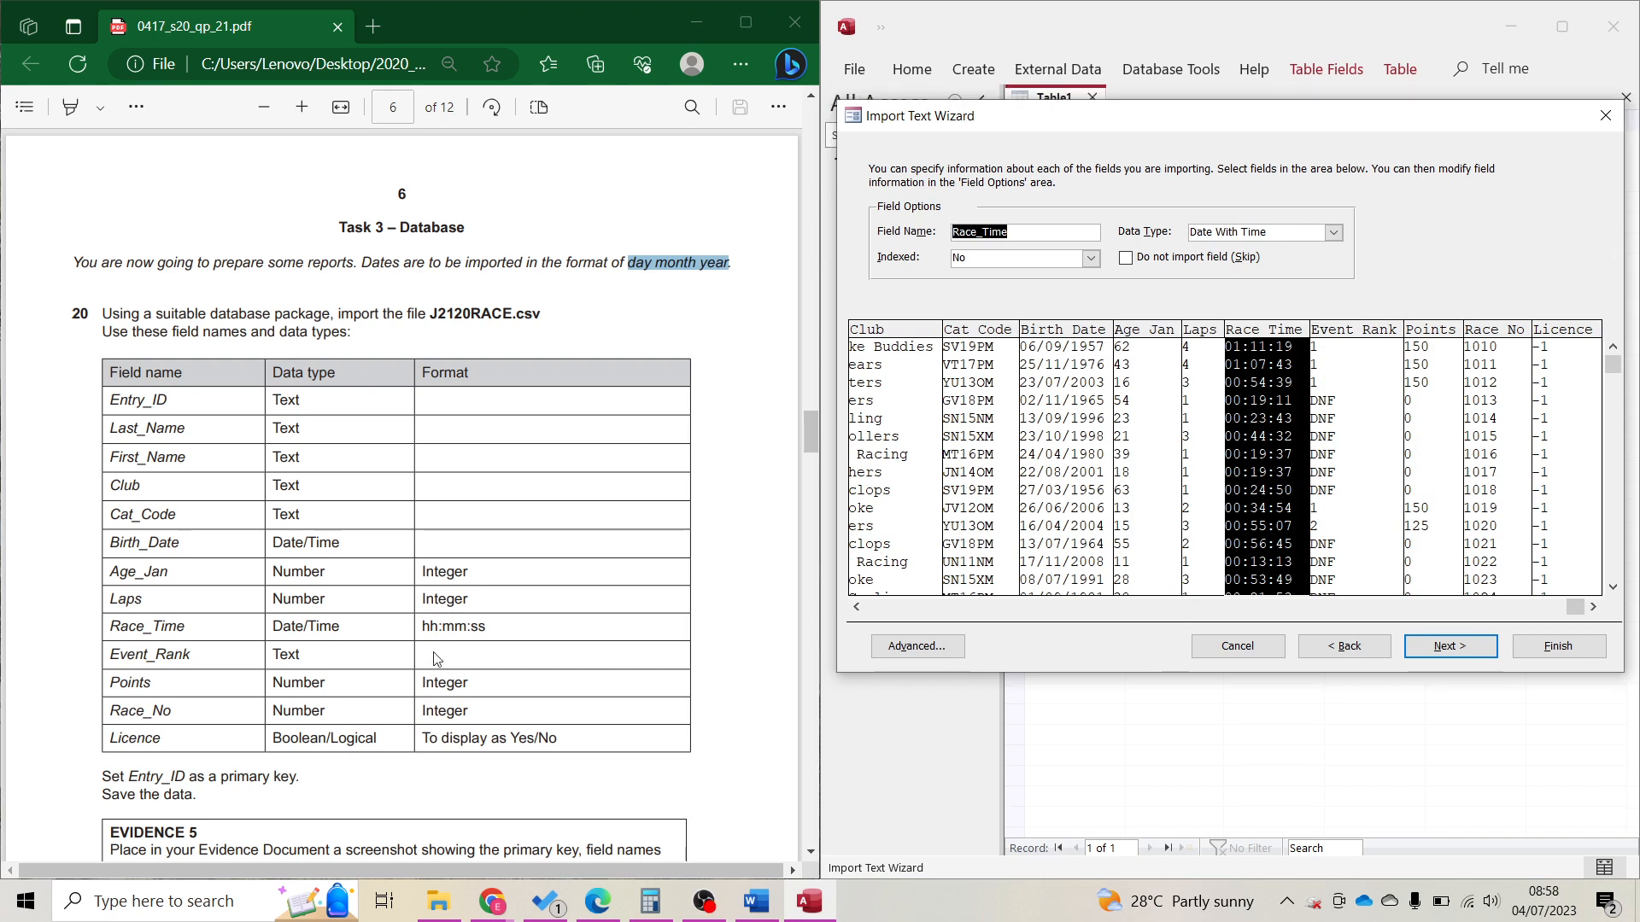
left_click(491, 626)
left_click_drag(424, 629, 504, 626)
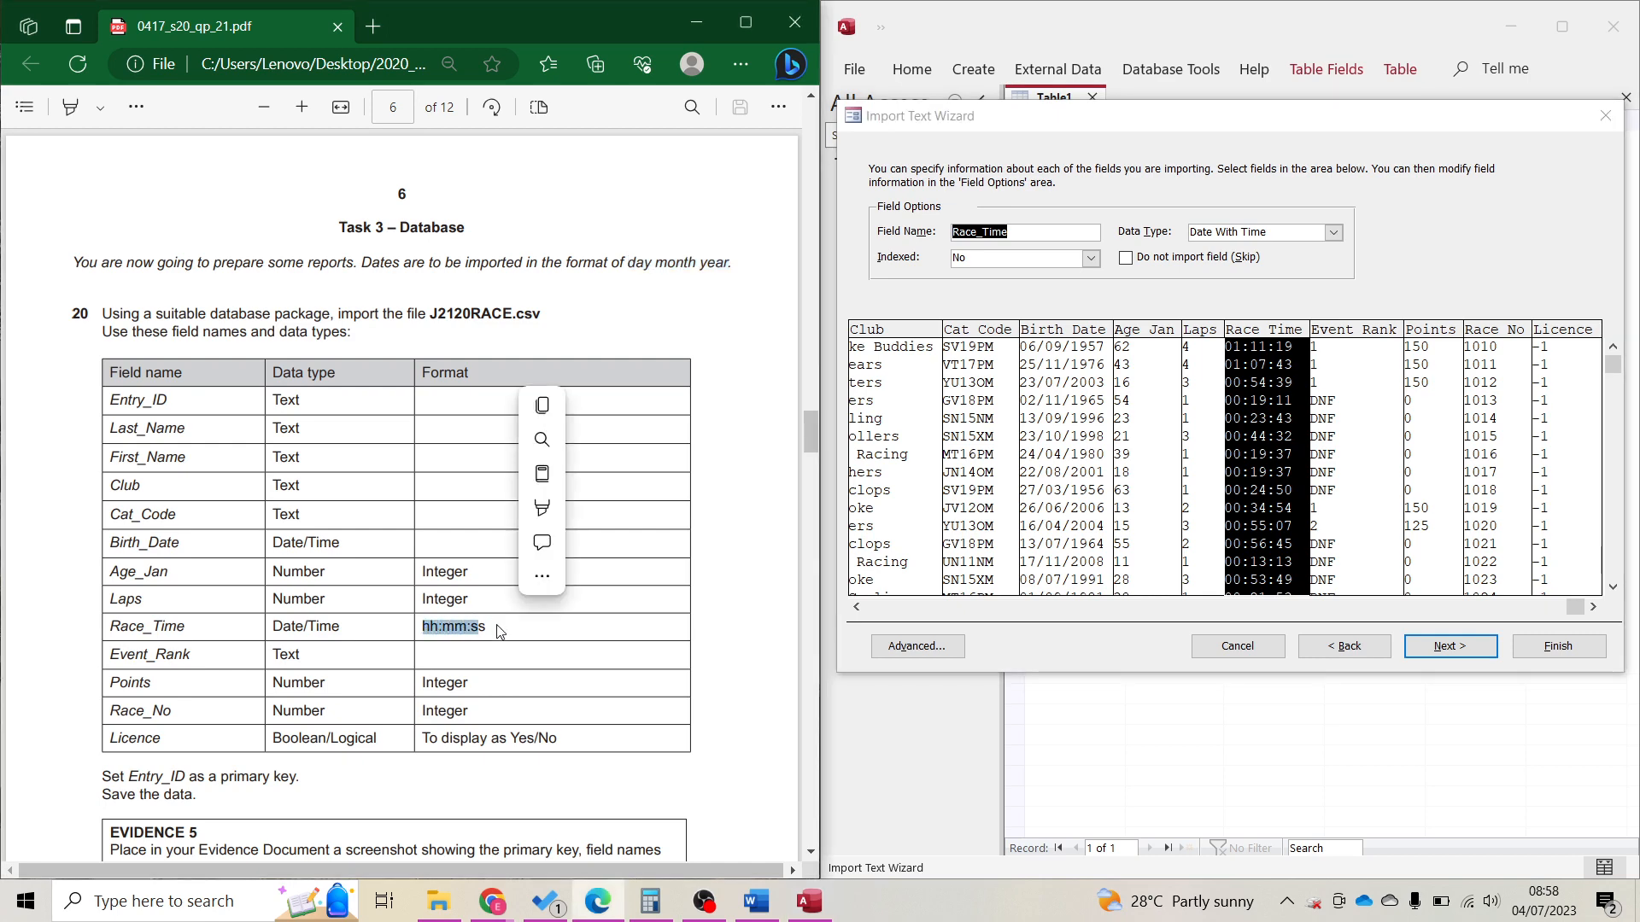
Check Event_Rank, Points and Race_No, then set Licence's data type to Yes/No.
left_click(1373, 494)
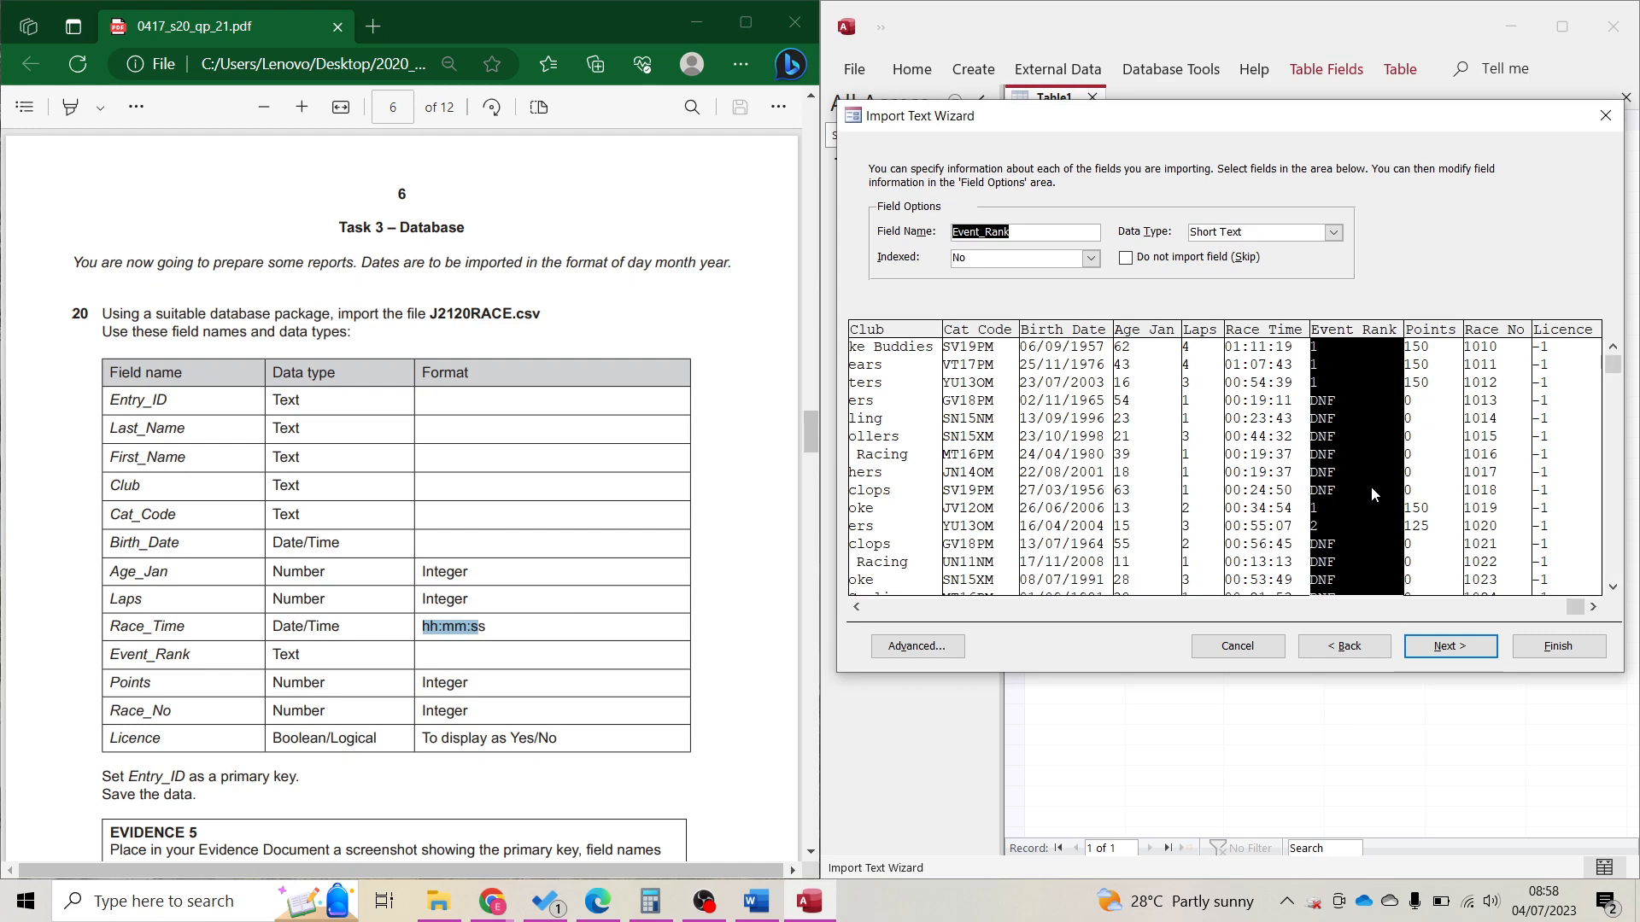
left_click(1451, 521)
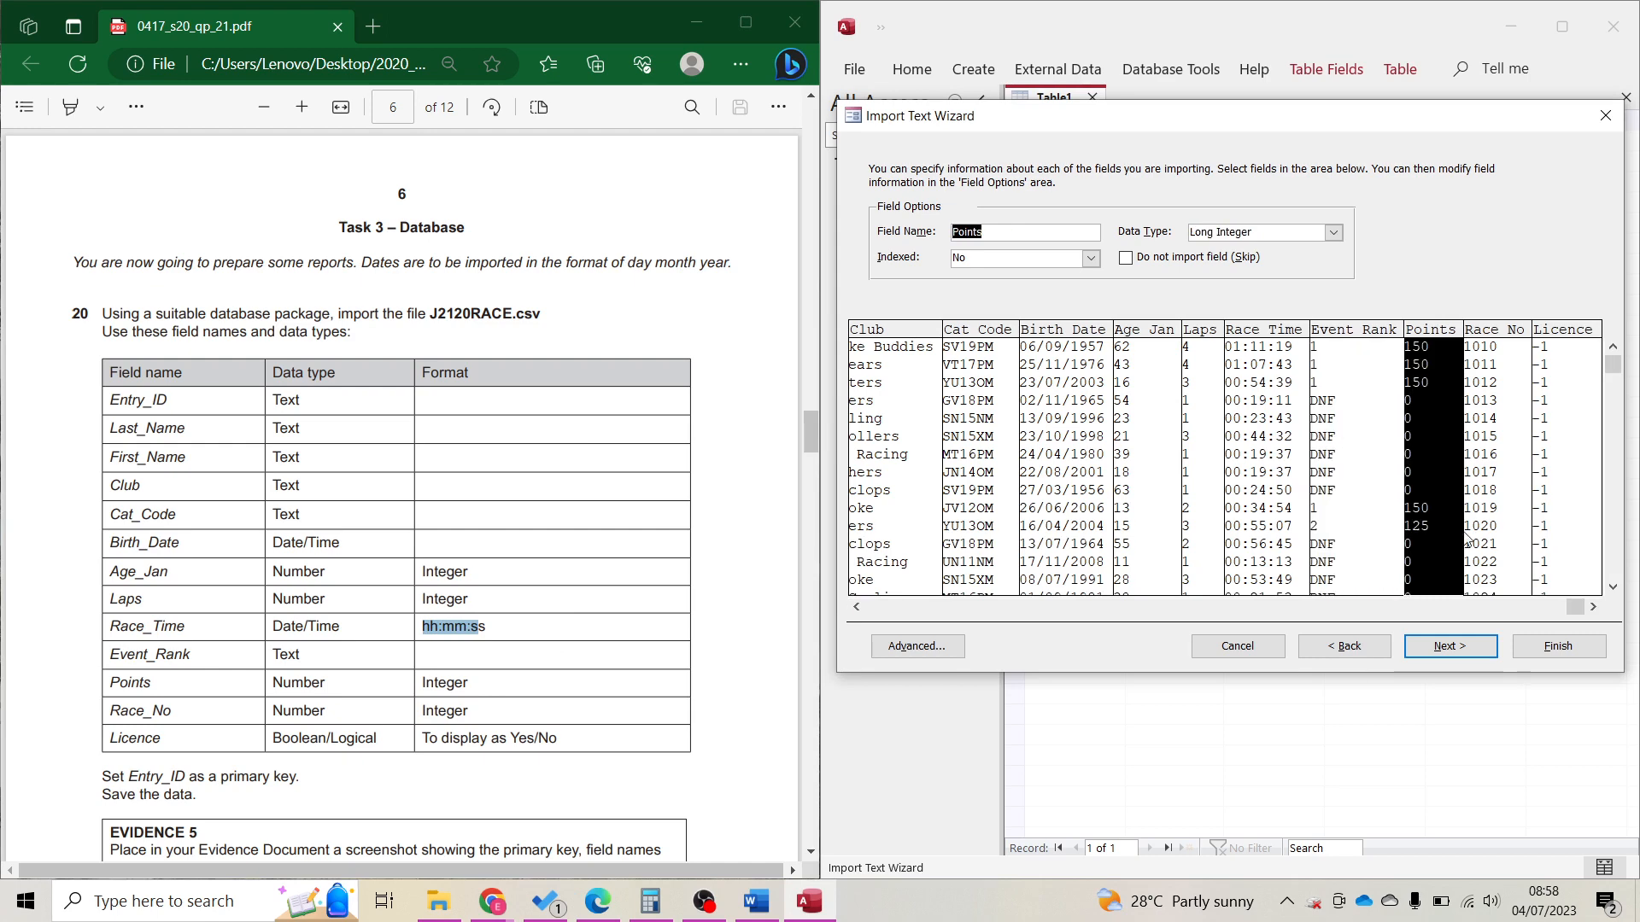
left_click(1483, 551)
left_click(1547, 558)
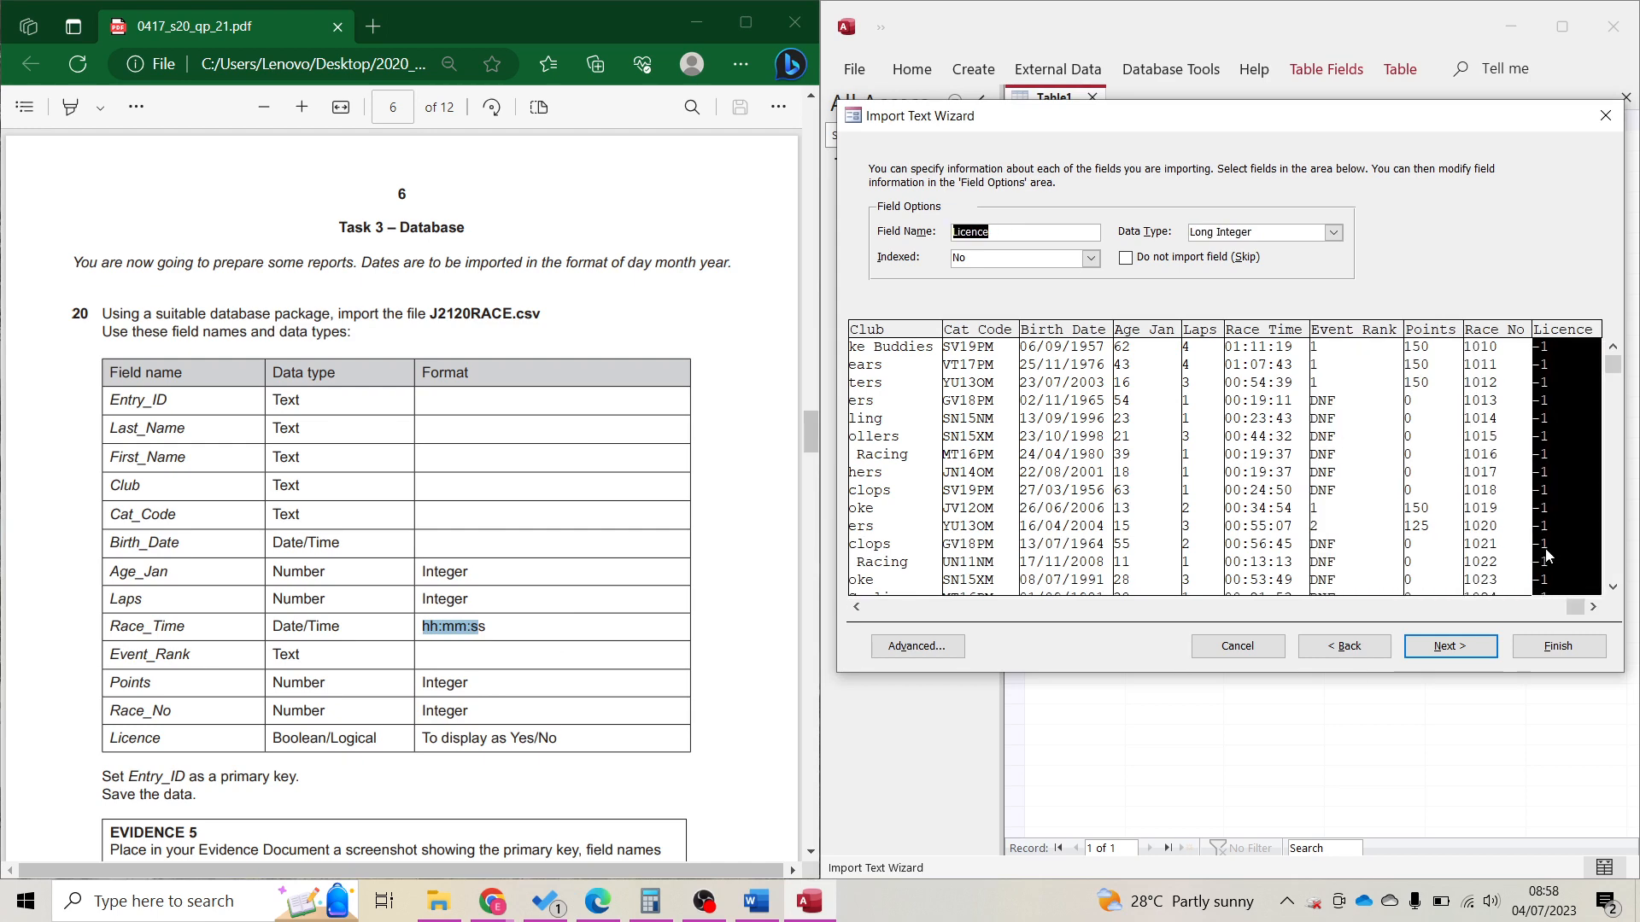
left_click(1335, 236)
left_click(1247, 265)
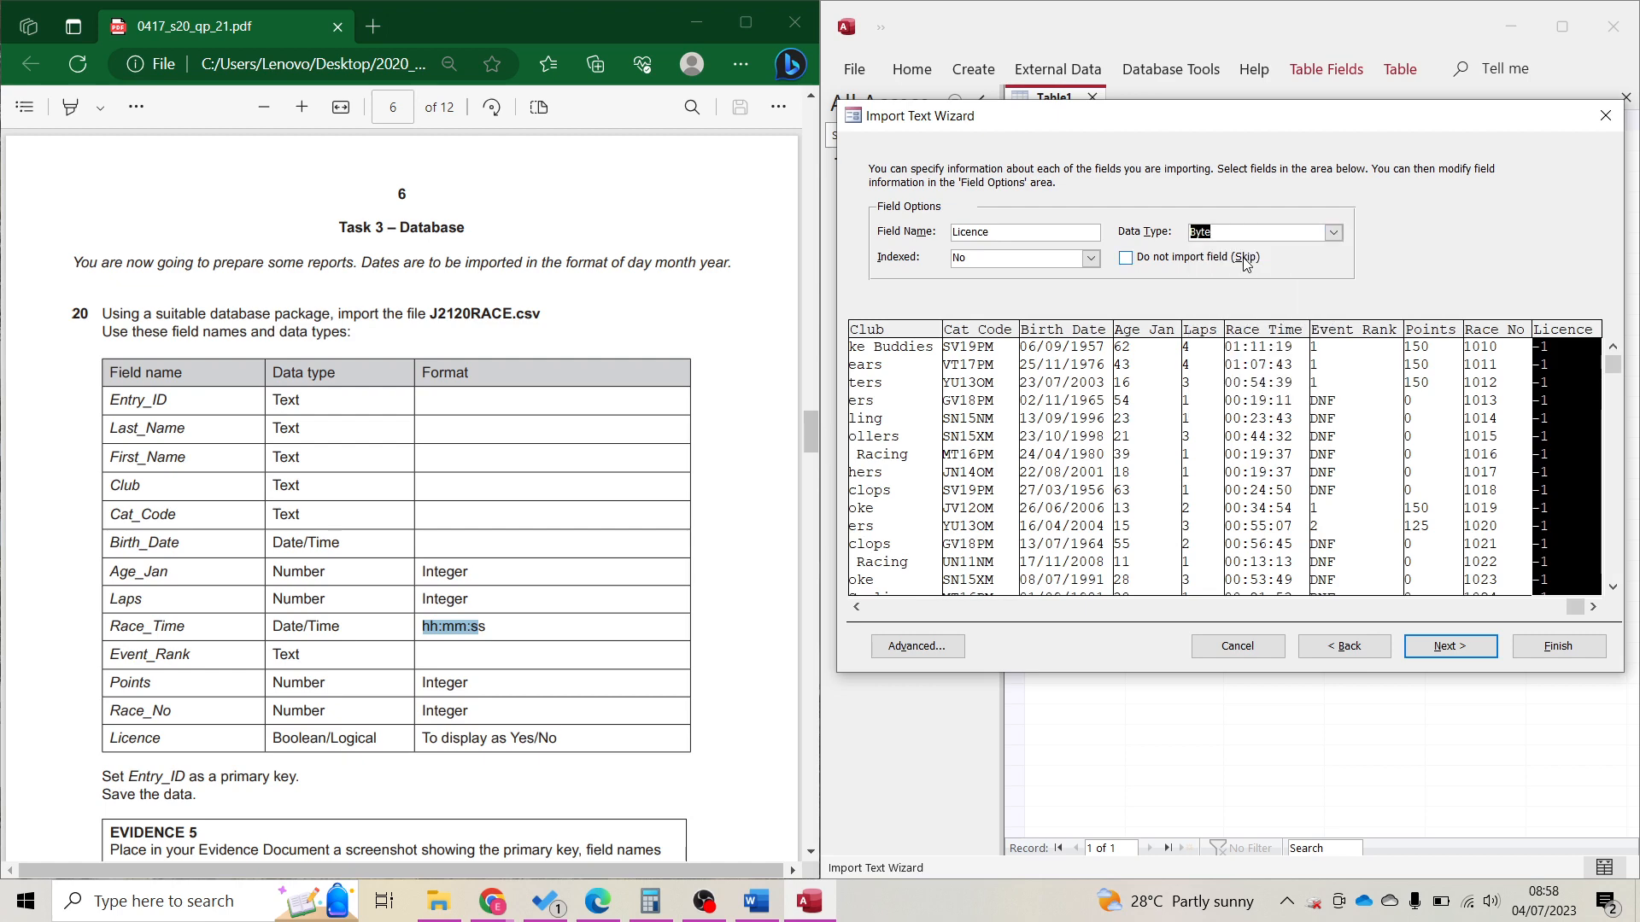
left_click(1333, 236)
left_click(1294, 252)
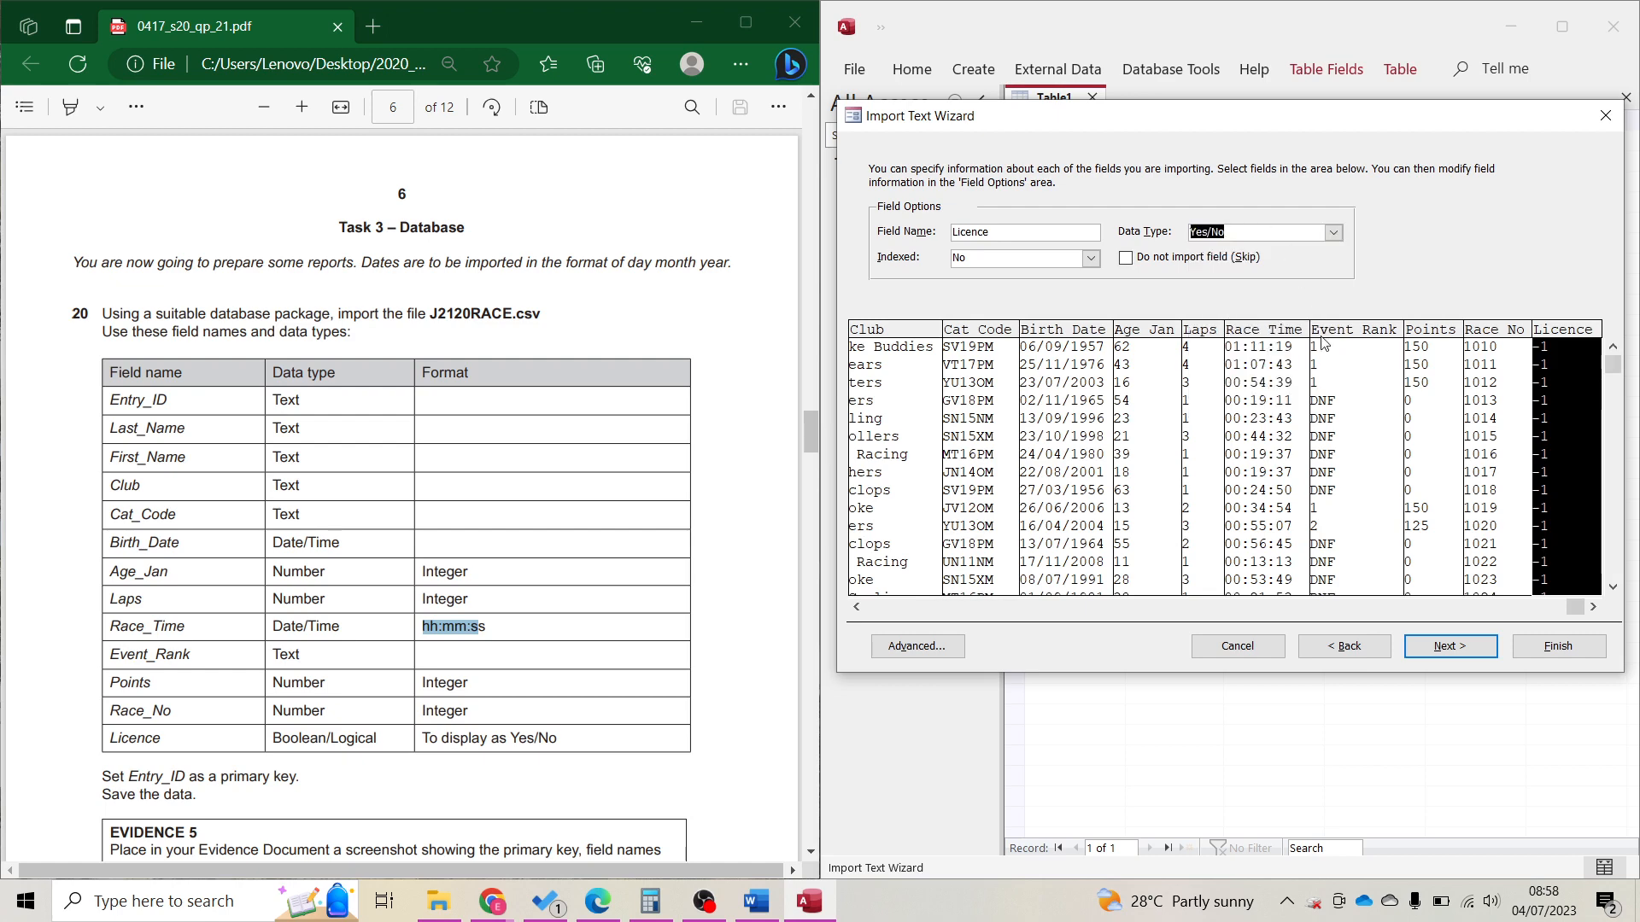
left_click(1446, 645)
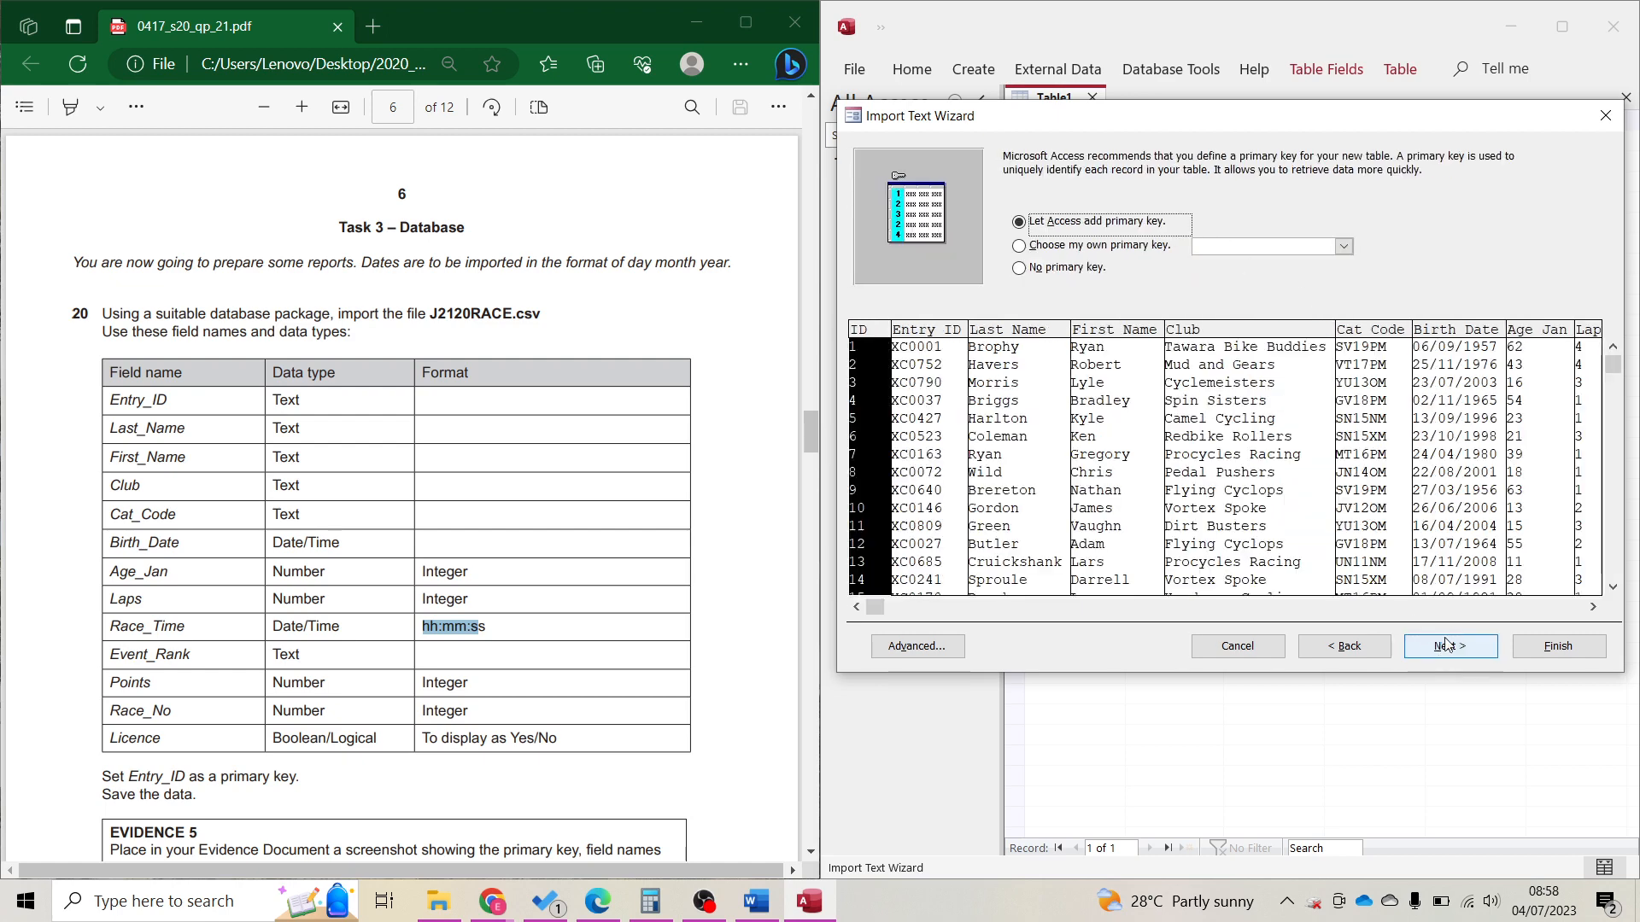
Choose Entry_ID as the primary key and finish importing the J2120RACE table.
left_click(1080, 246)
left_click_drag(86, 782, 321, 788)
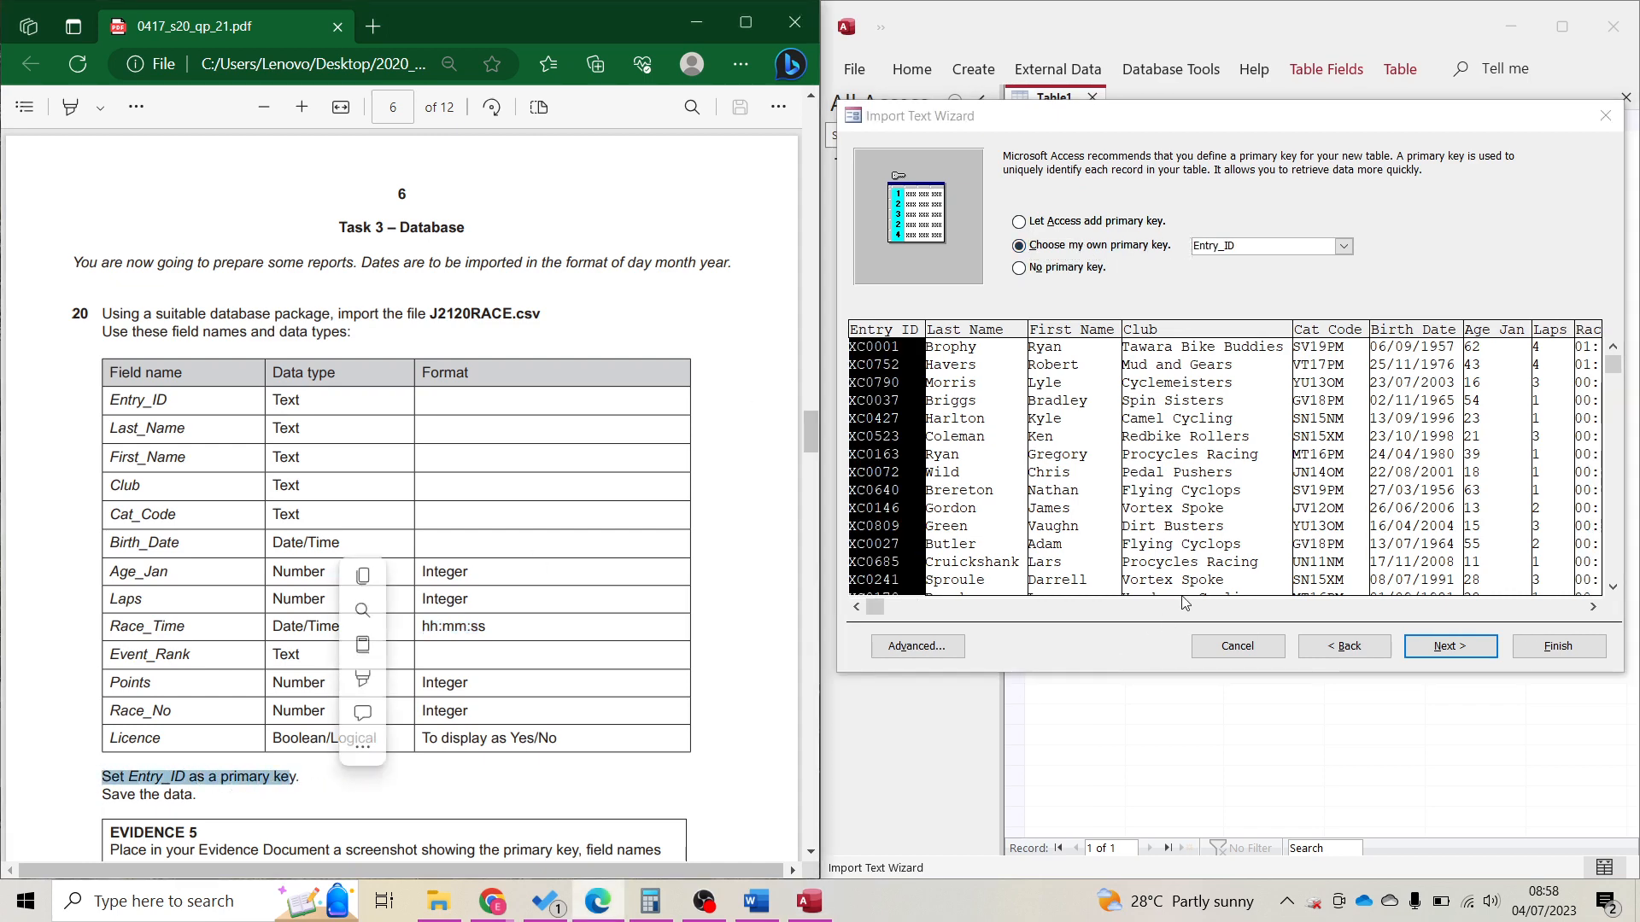
left_click(1108, 248)
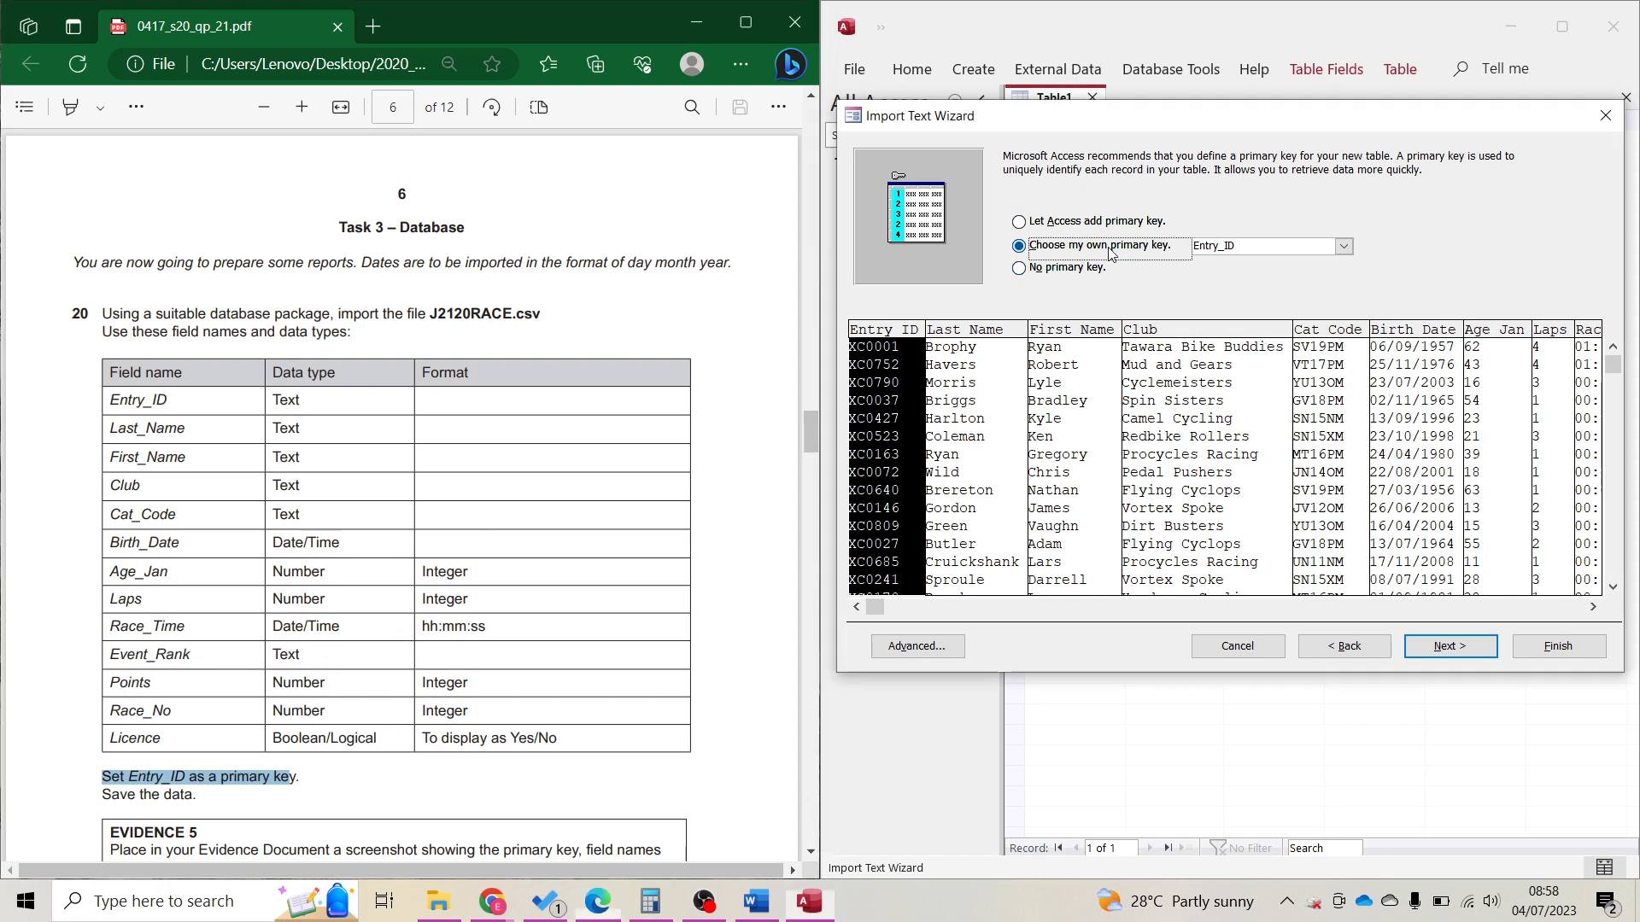
left_click(909, 421)
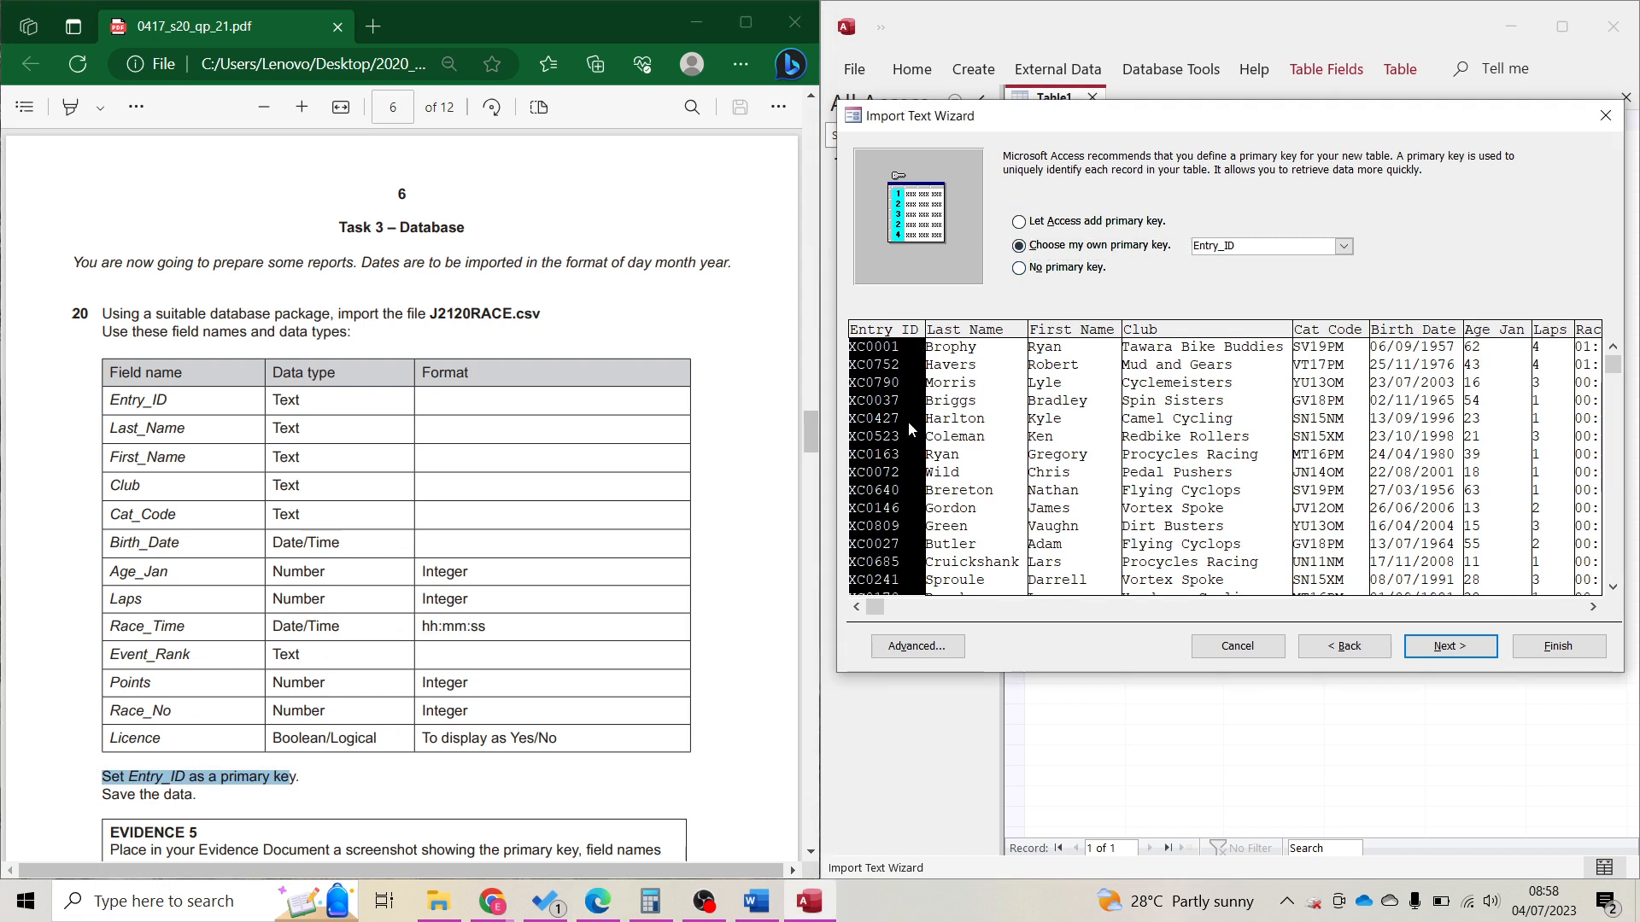
left_click(1426, 651)
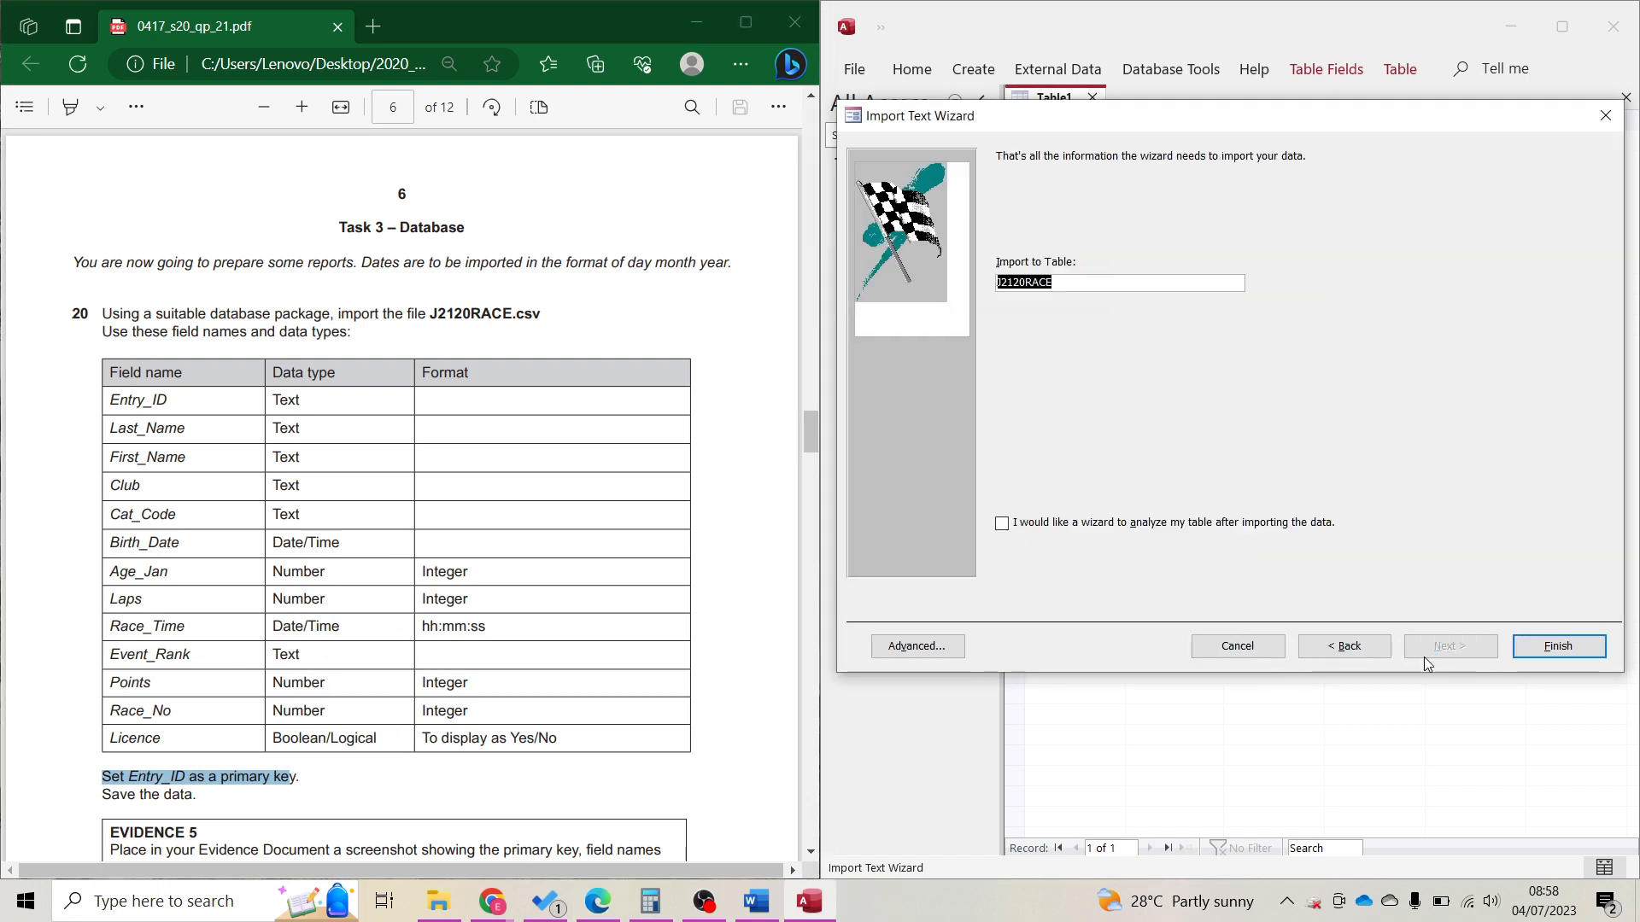
left_click(1544, 652)
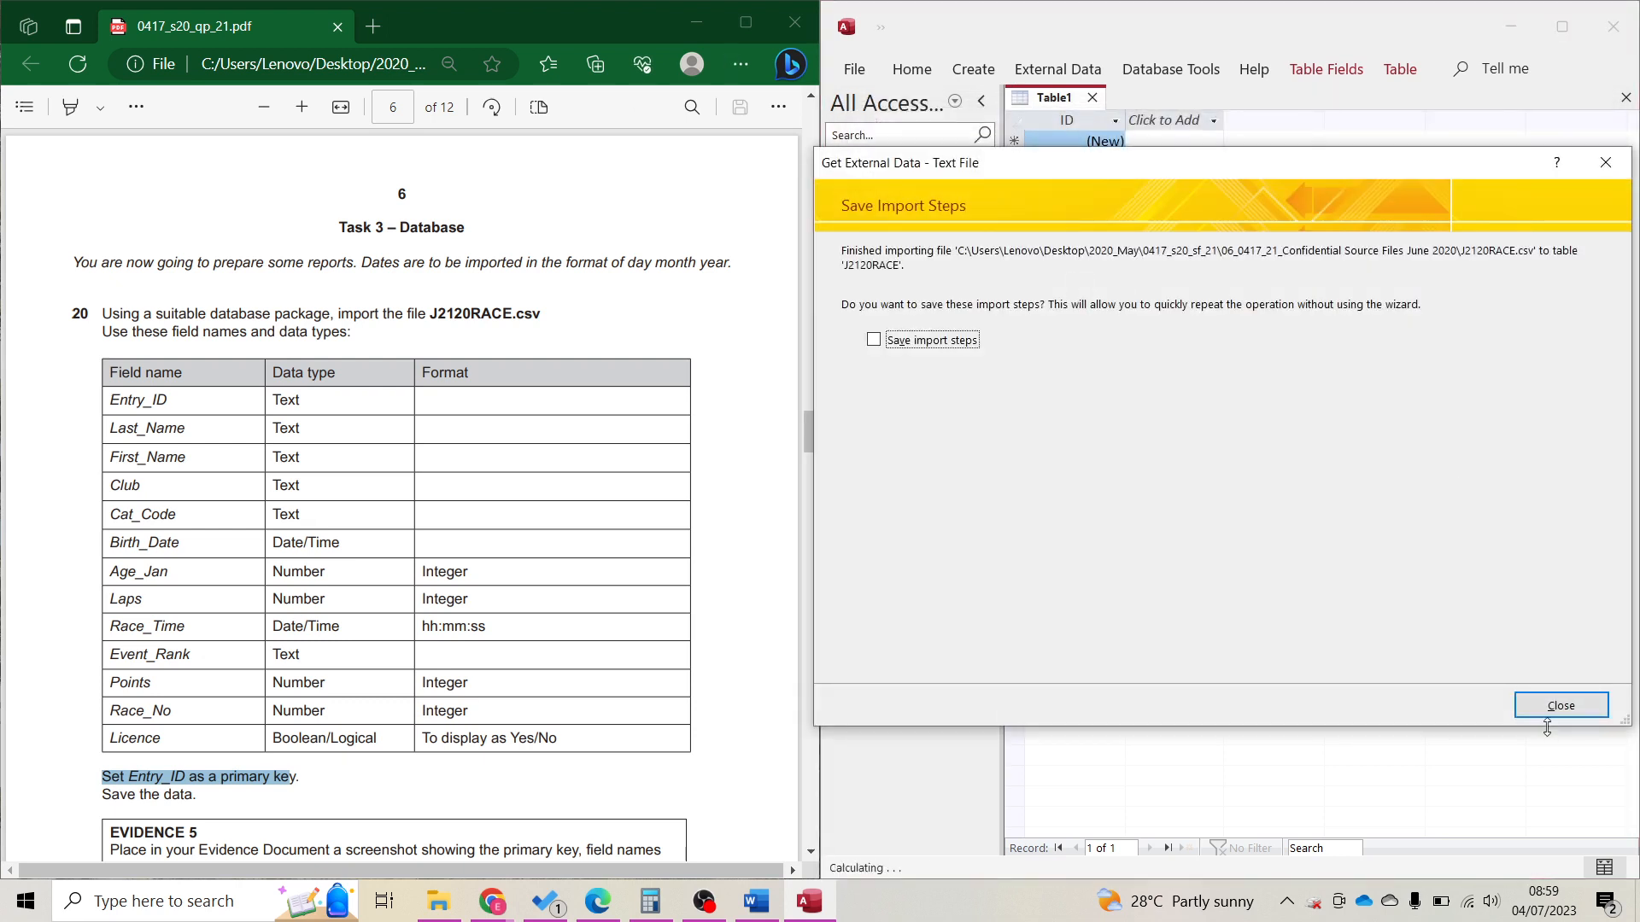
left_click(1549, 710)
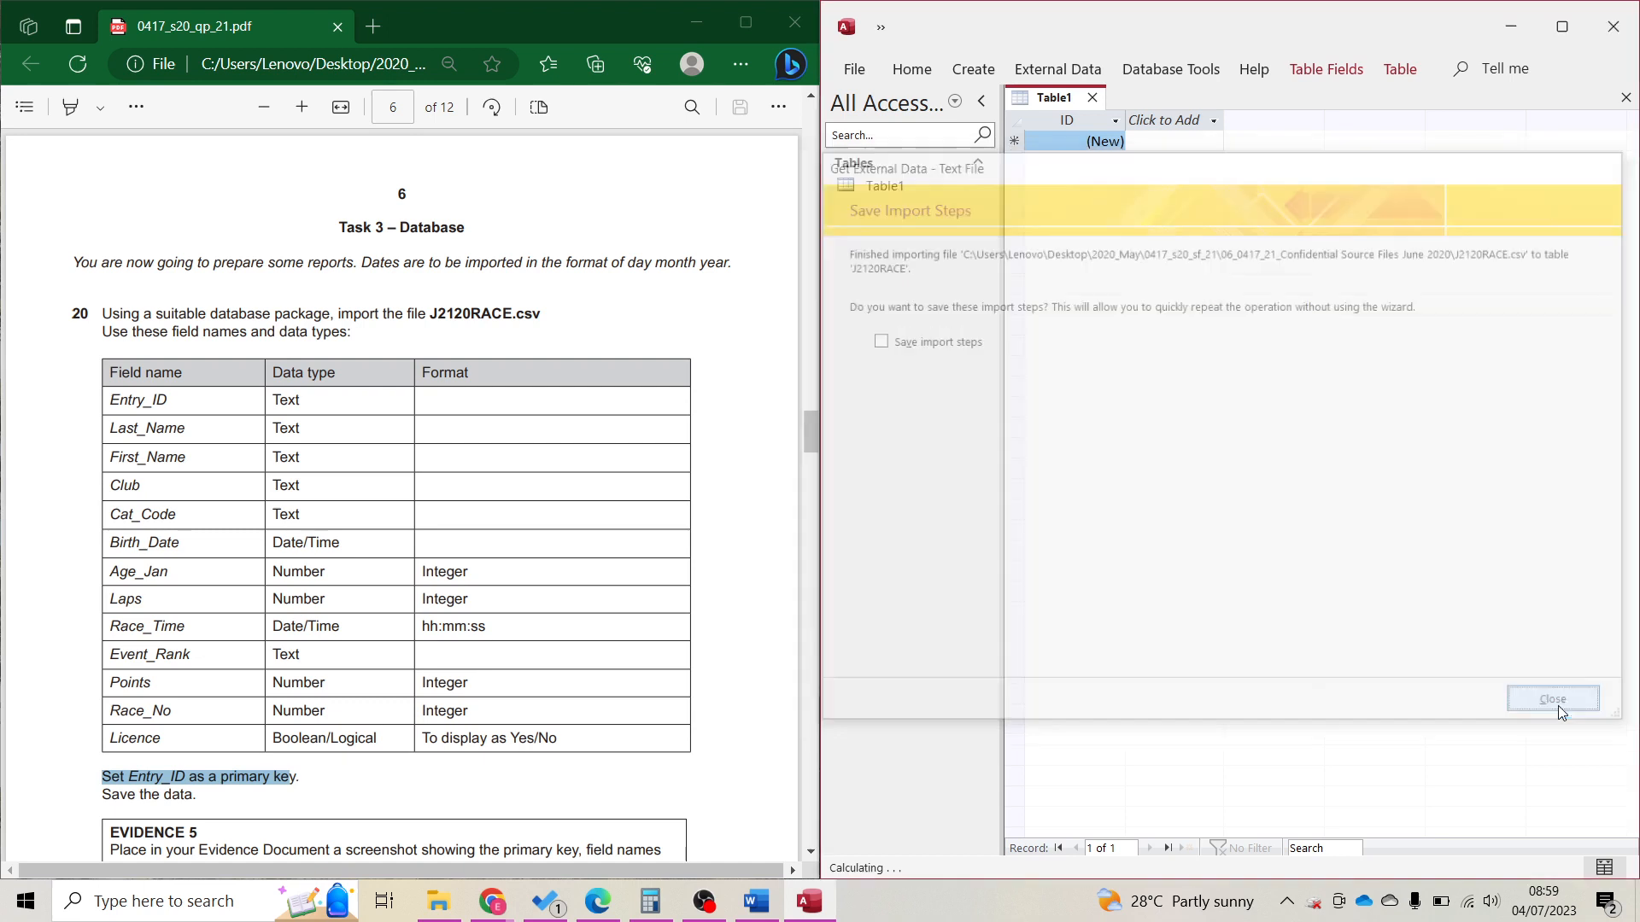
Close the empty Table1 without saving and open the J2120RACE table.
left_click(1093, 98)
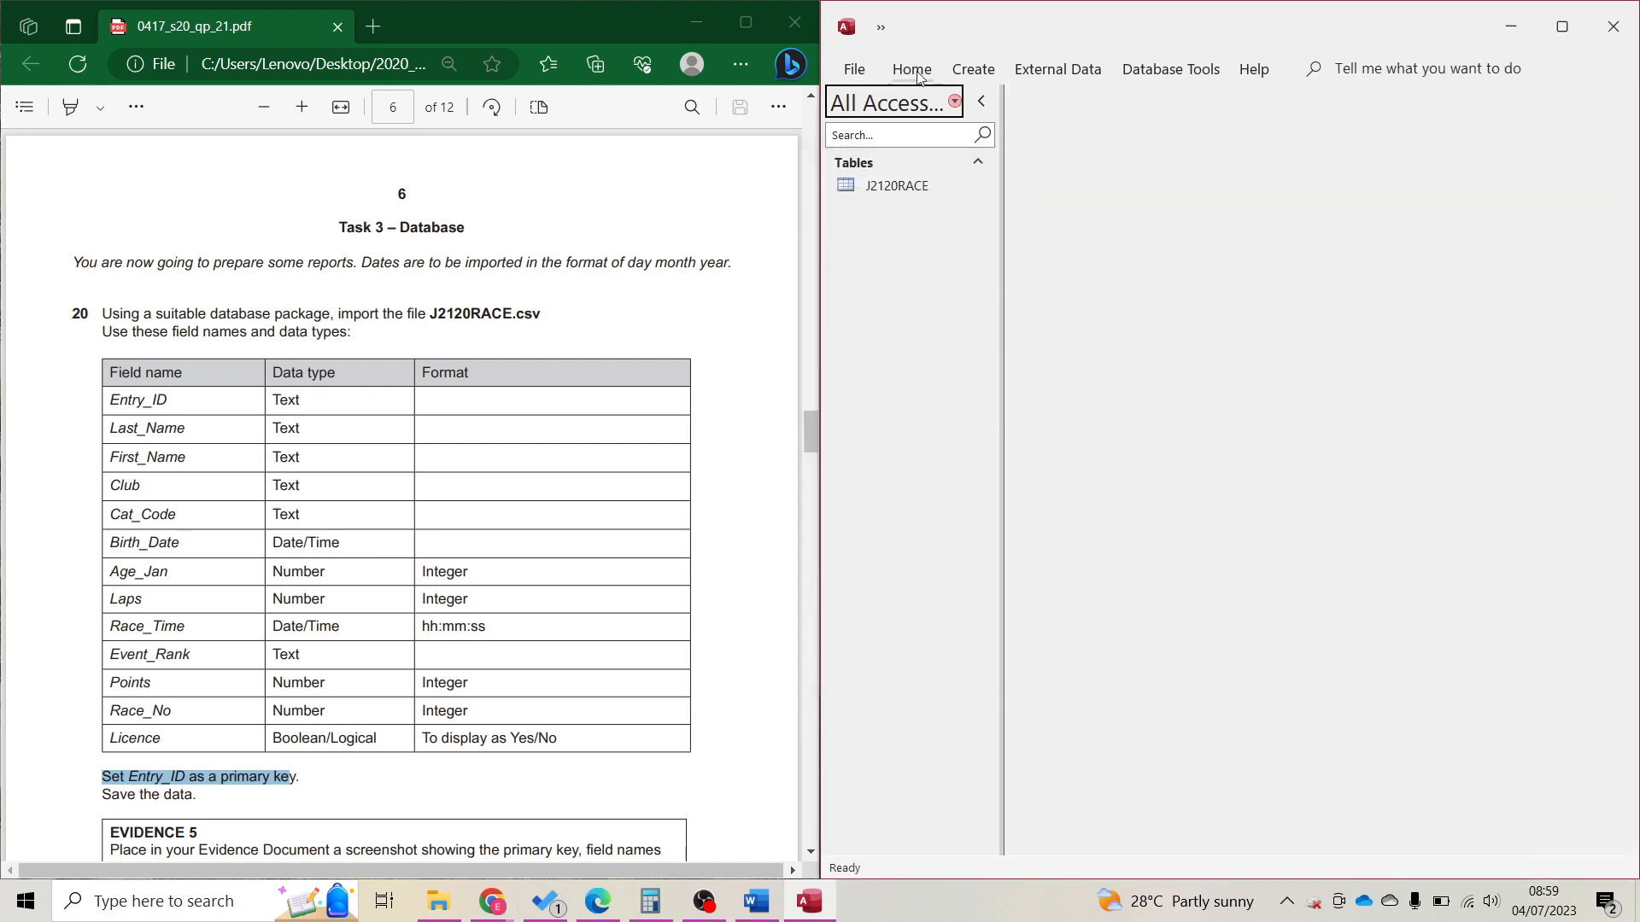
left_click(913, 70)
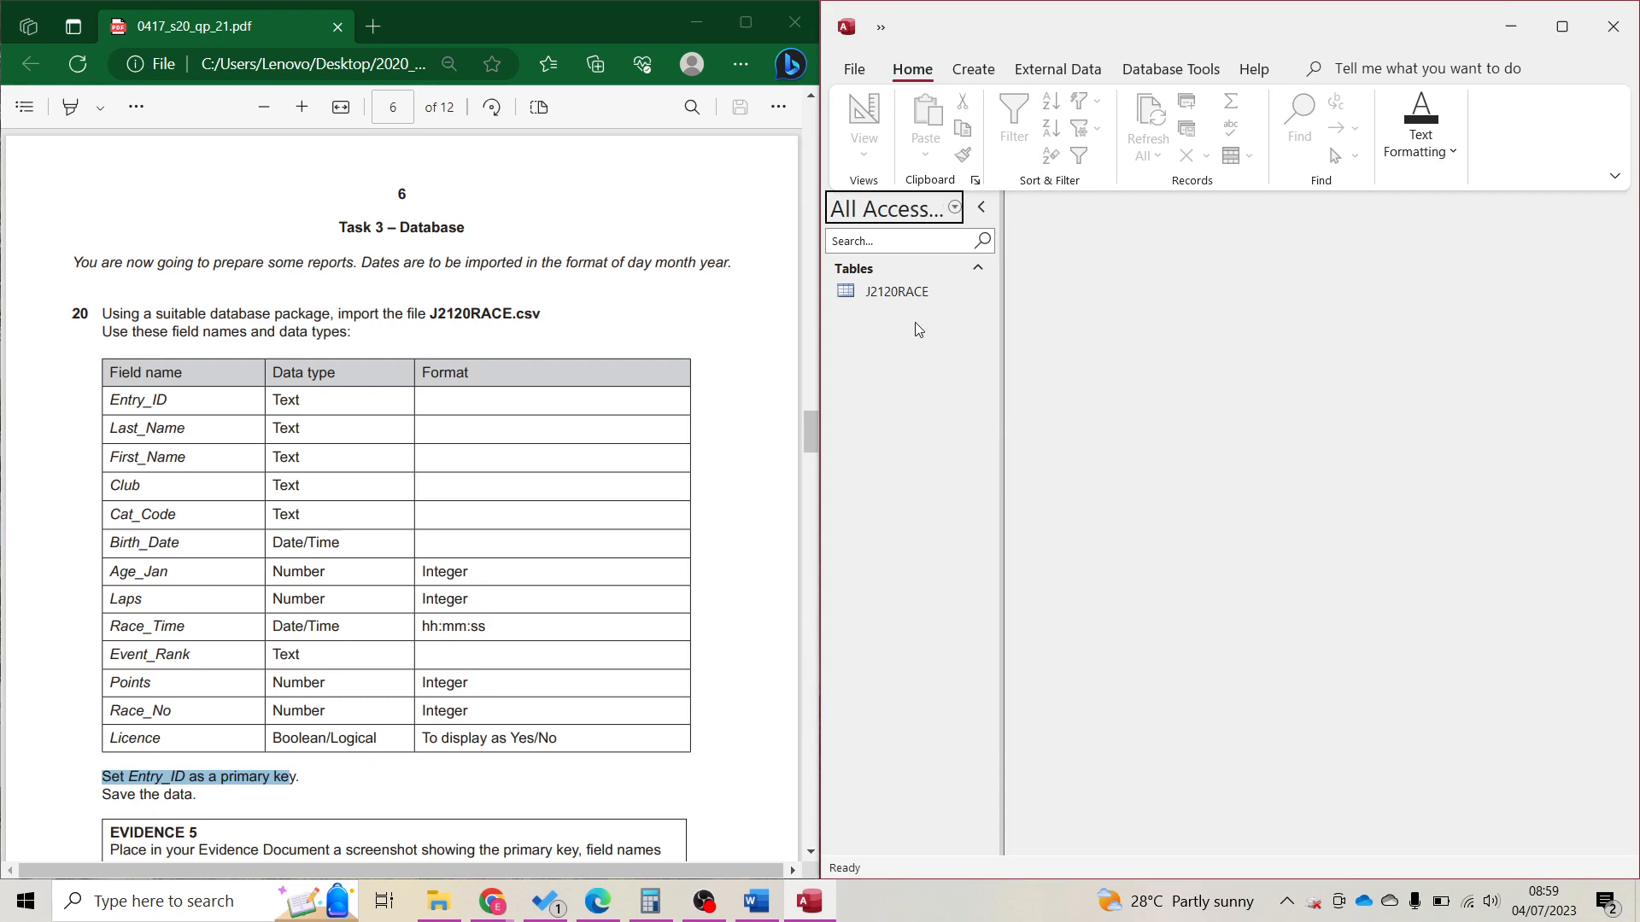
double_click(919, 294)
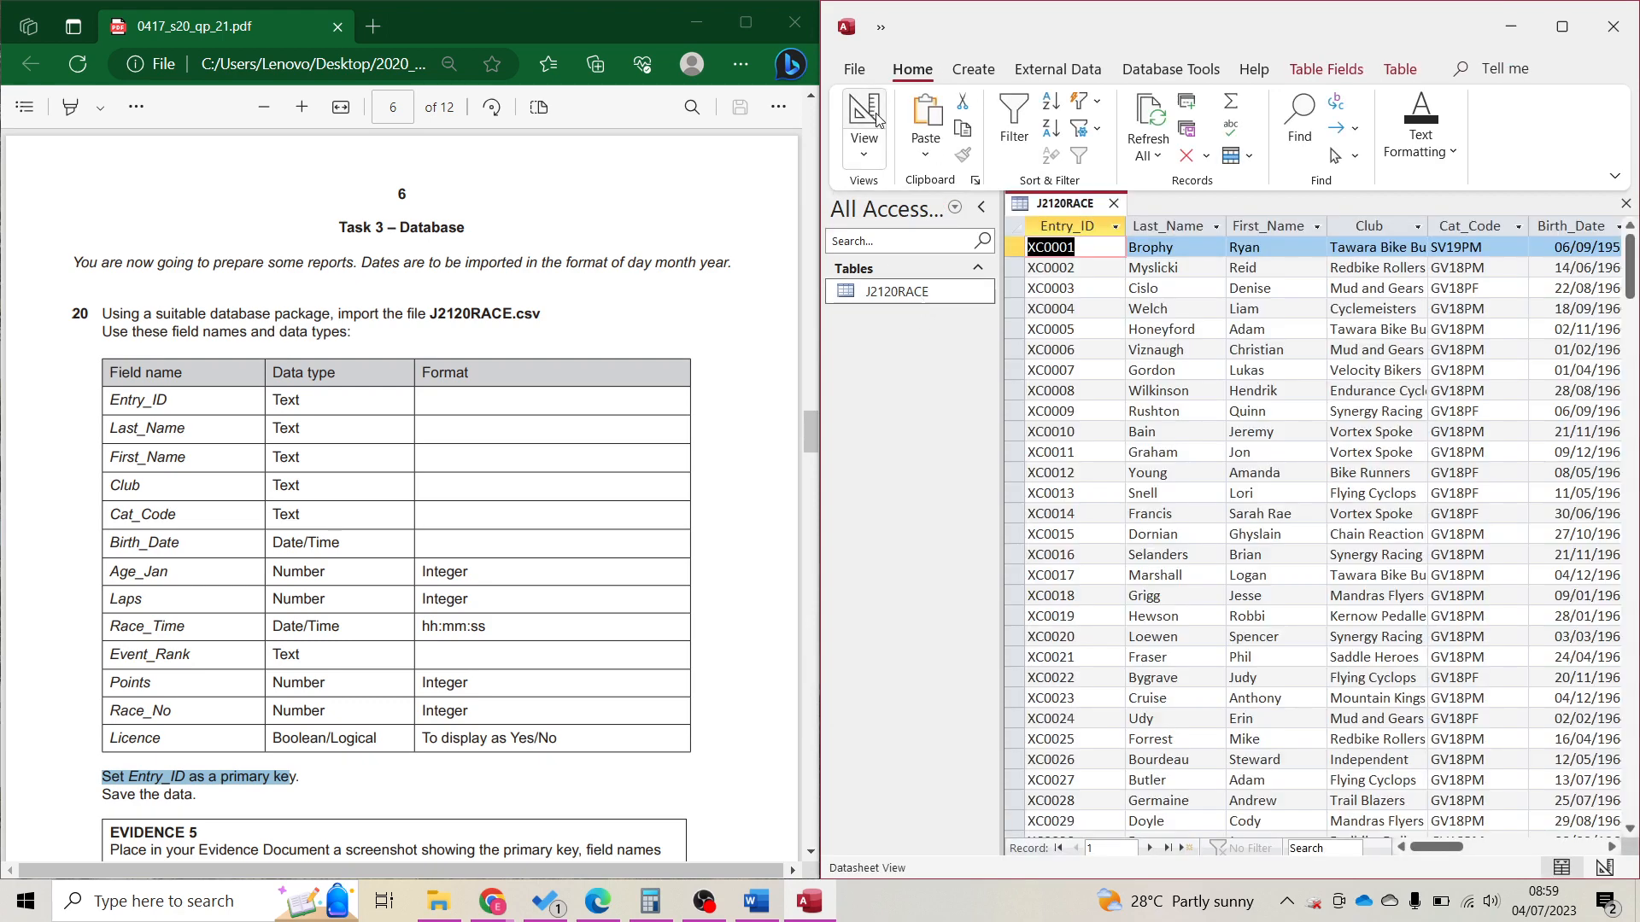
Format Race_Time as hh:nn:ss and confirm the datasheet shows times like 01:11:19.
left_click(875, 120)
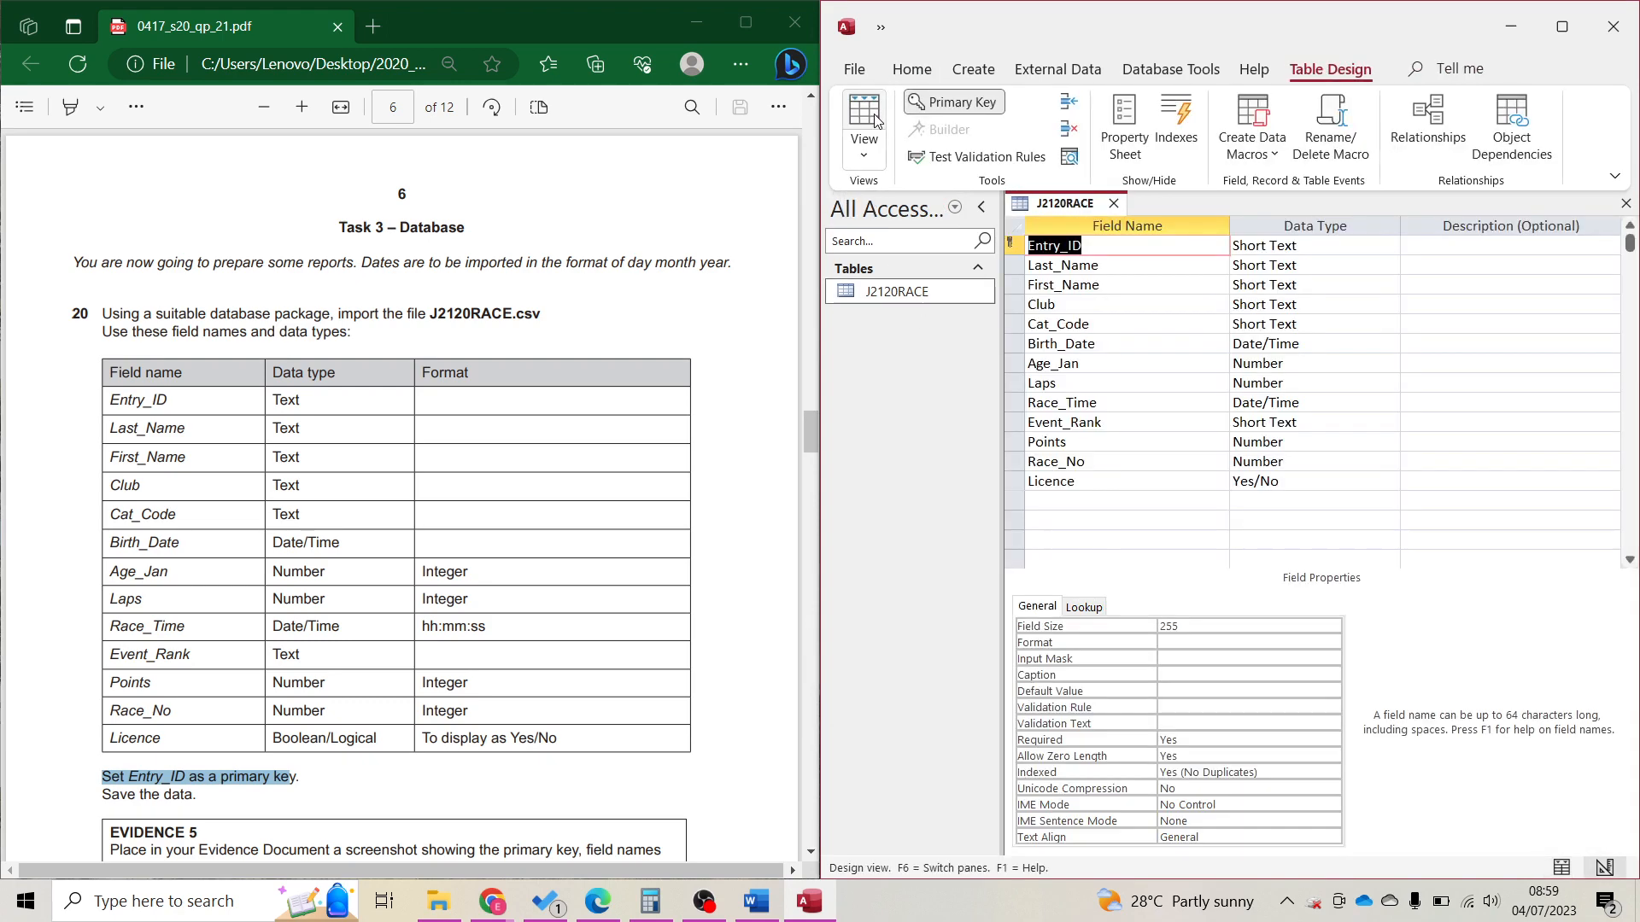
left_click(501, 634)
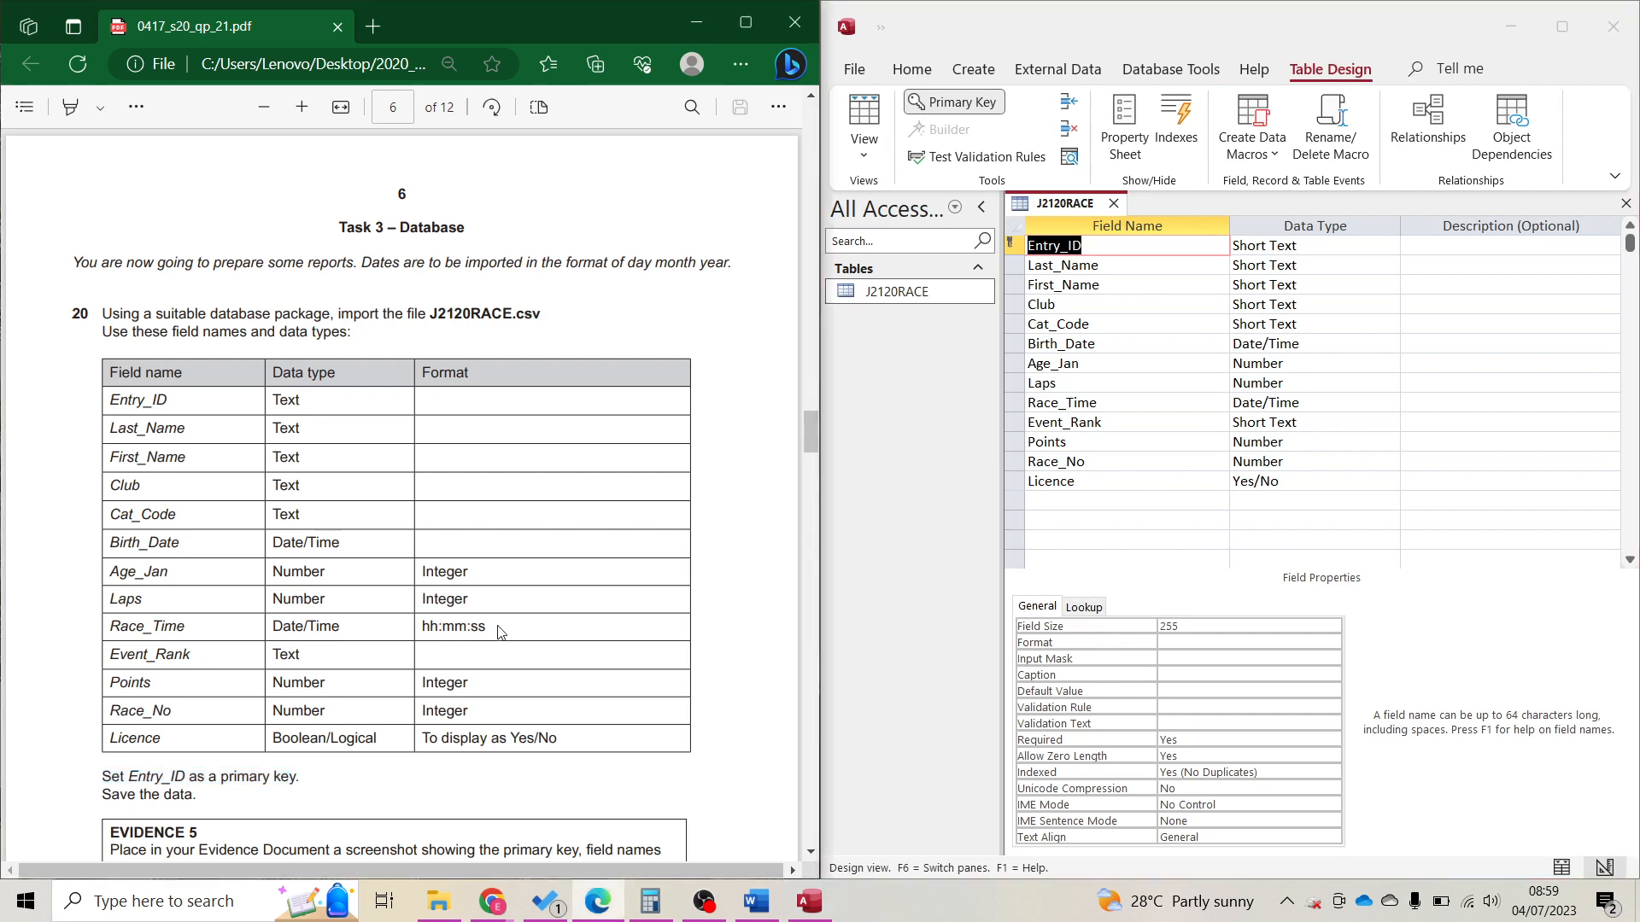
left_click(1095, 404)
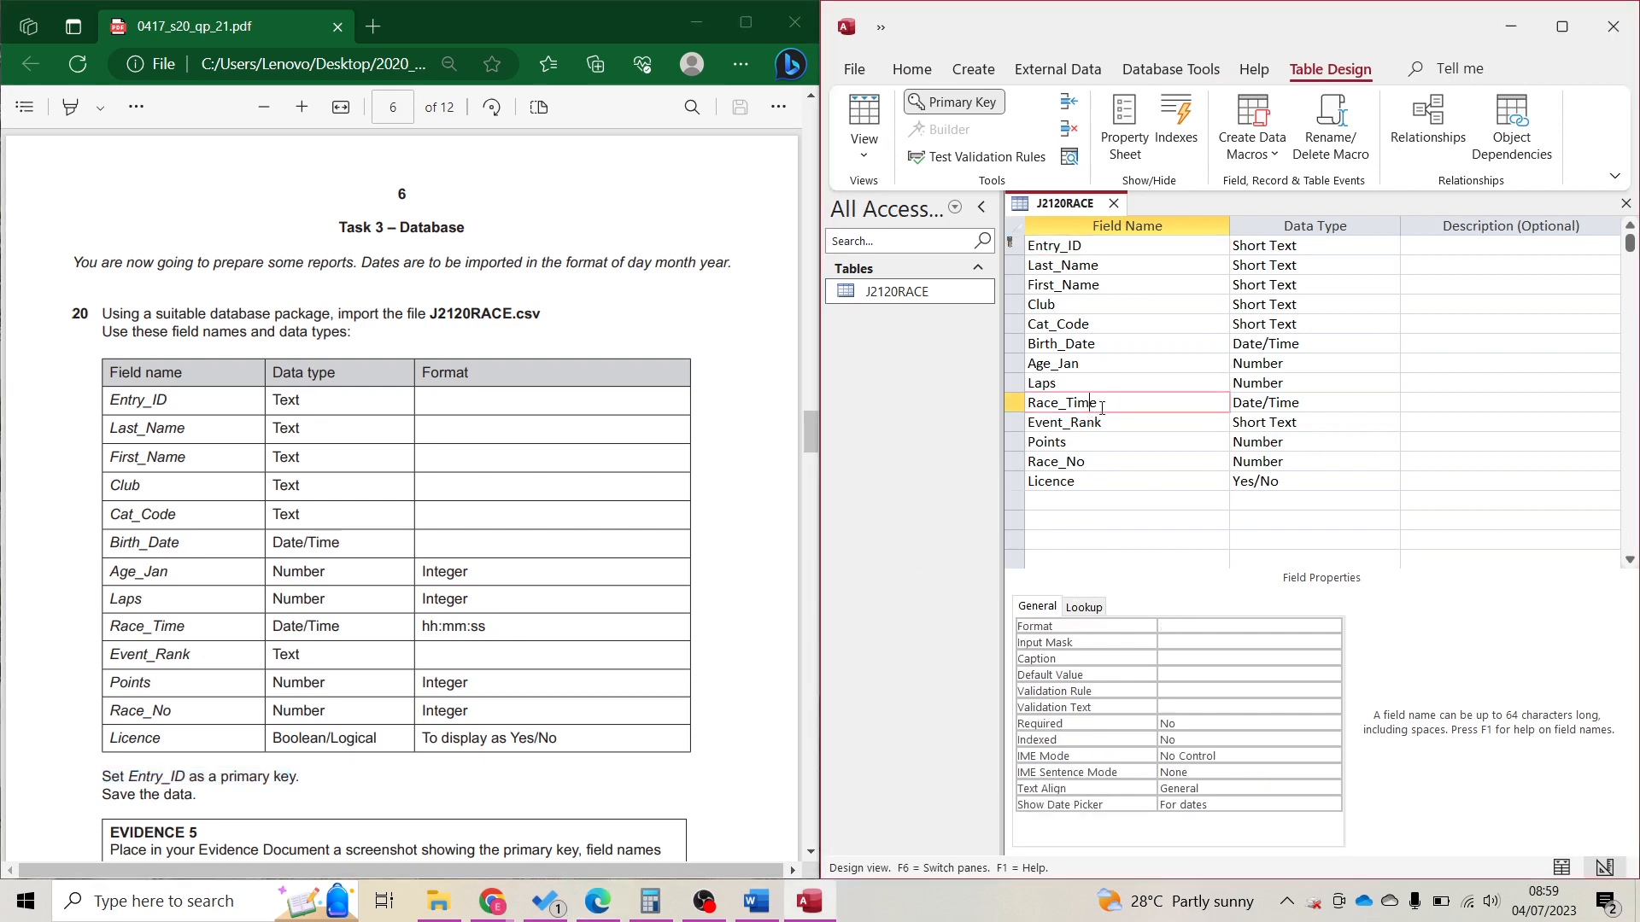
left_click(1181, 626)
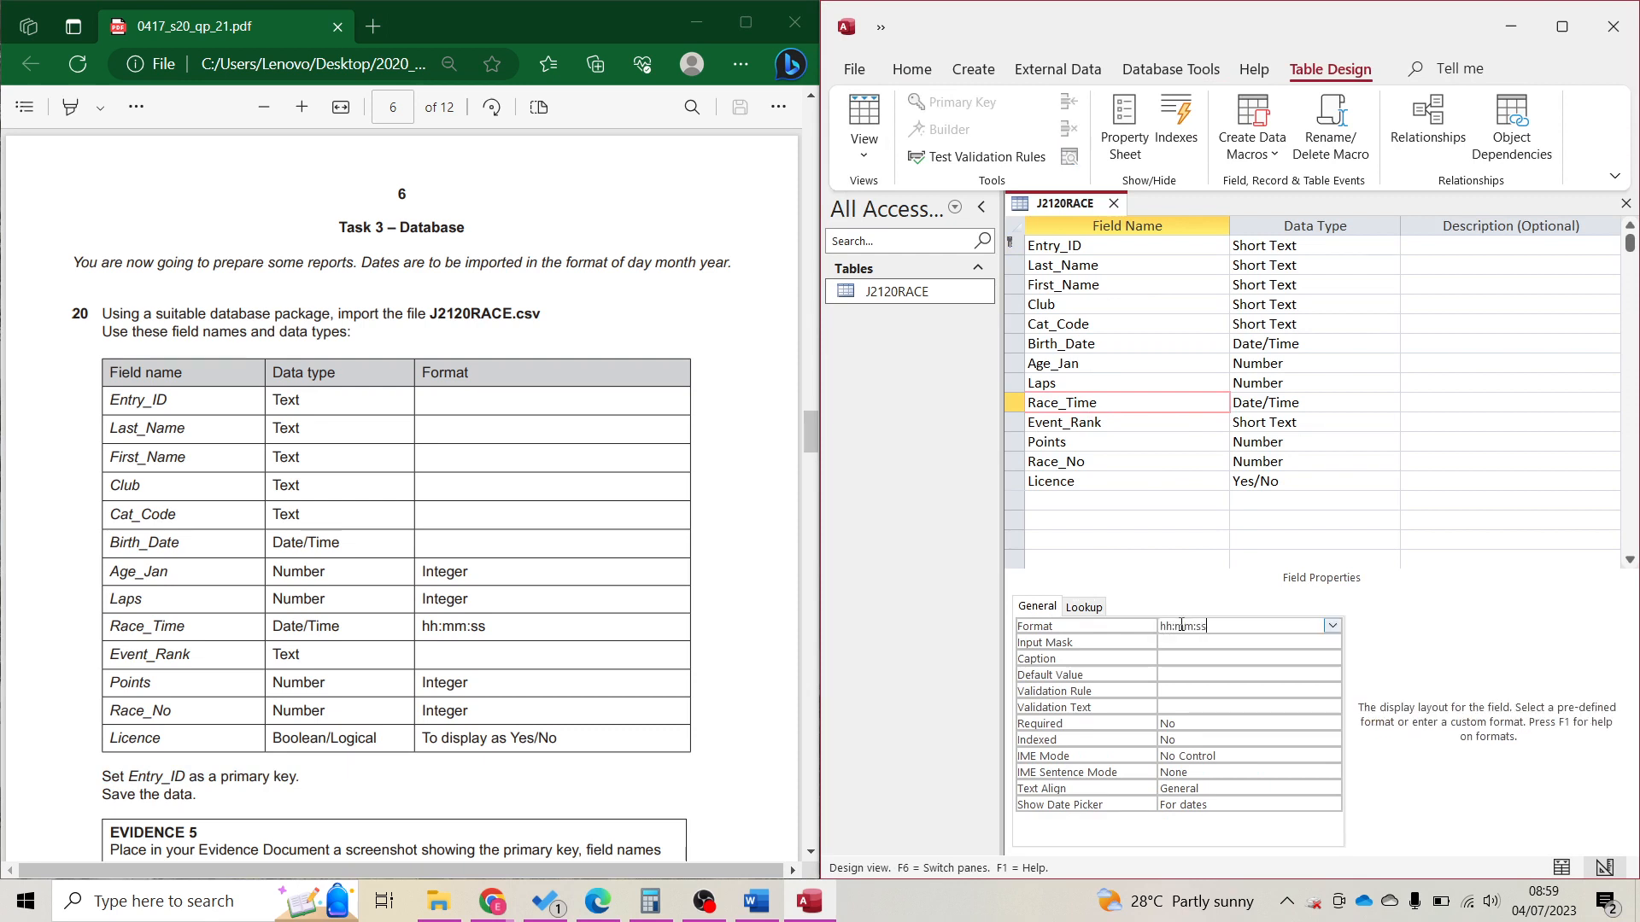
key("Return")
left_click(865, 123)
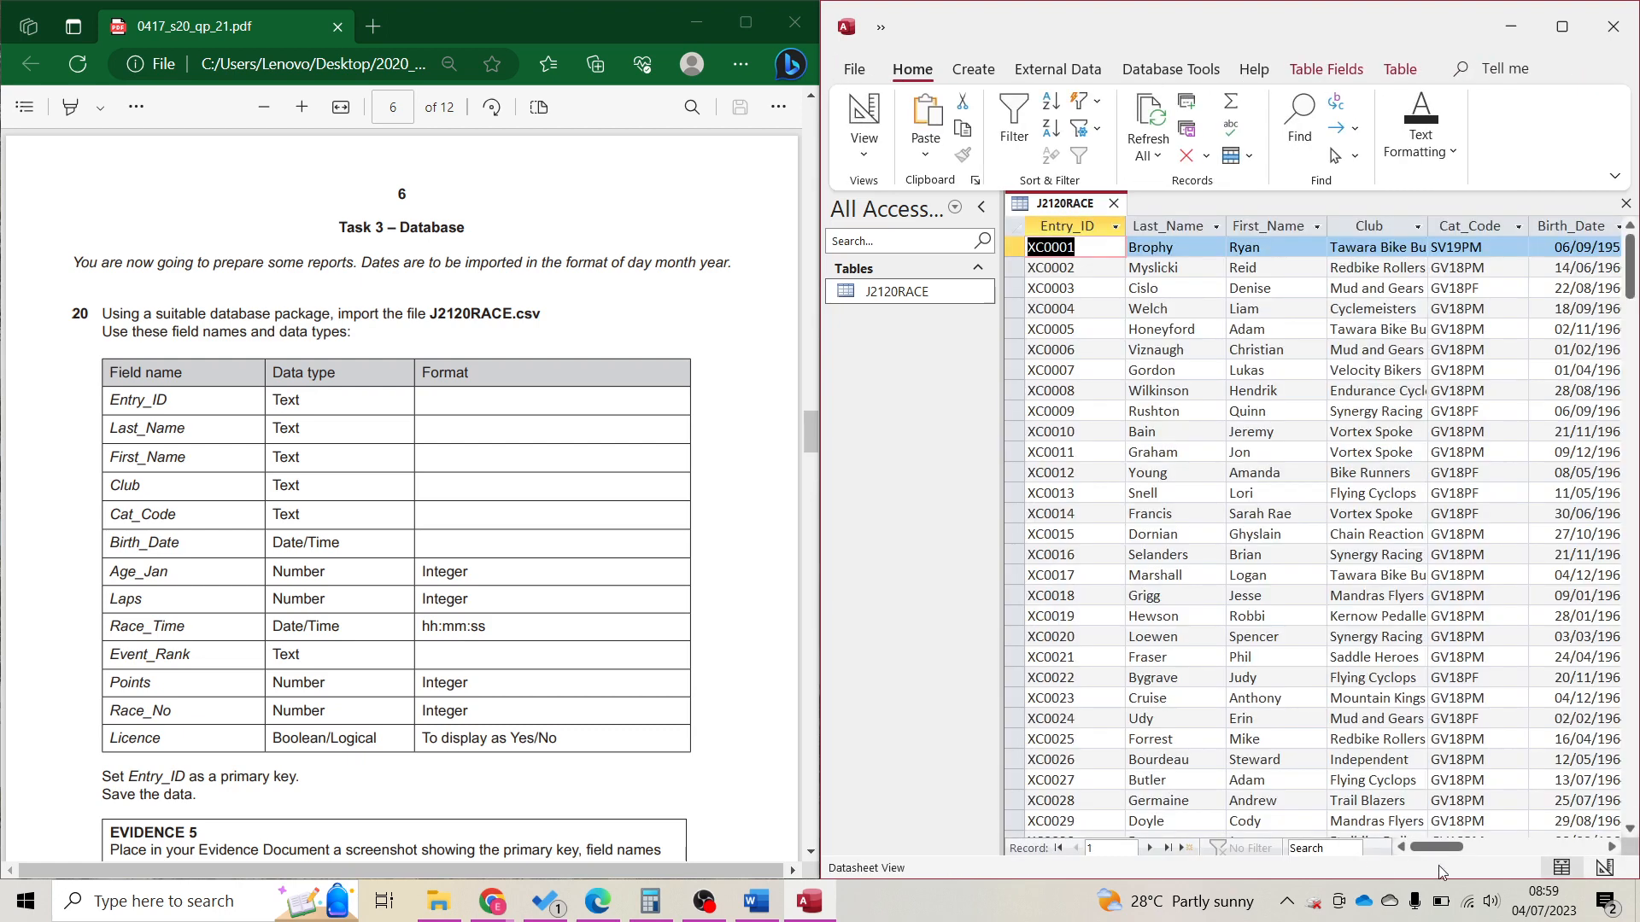
left_click_drag(1445, 848, 1515, 854)
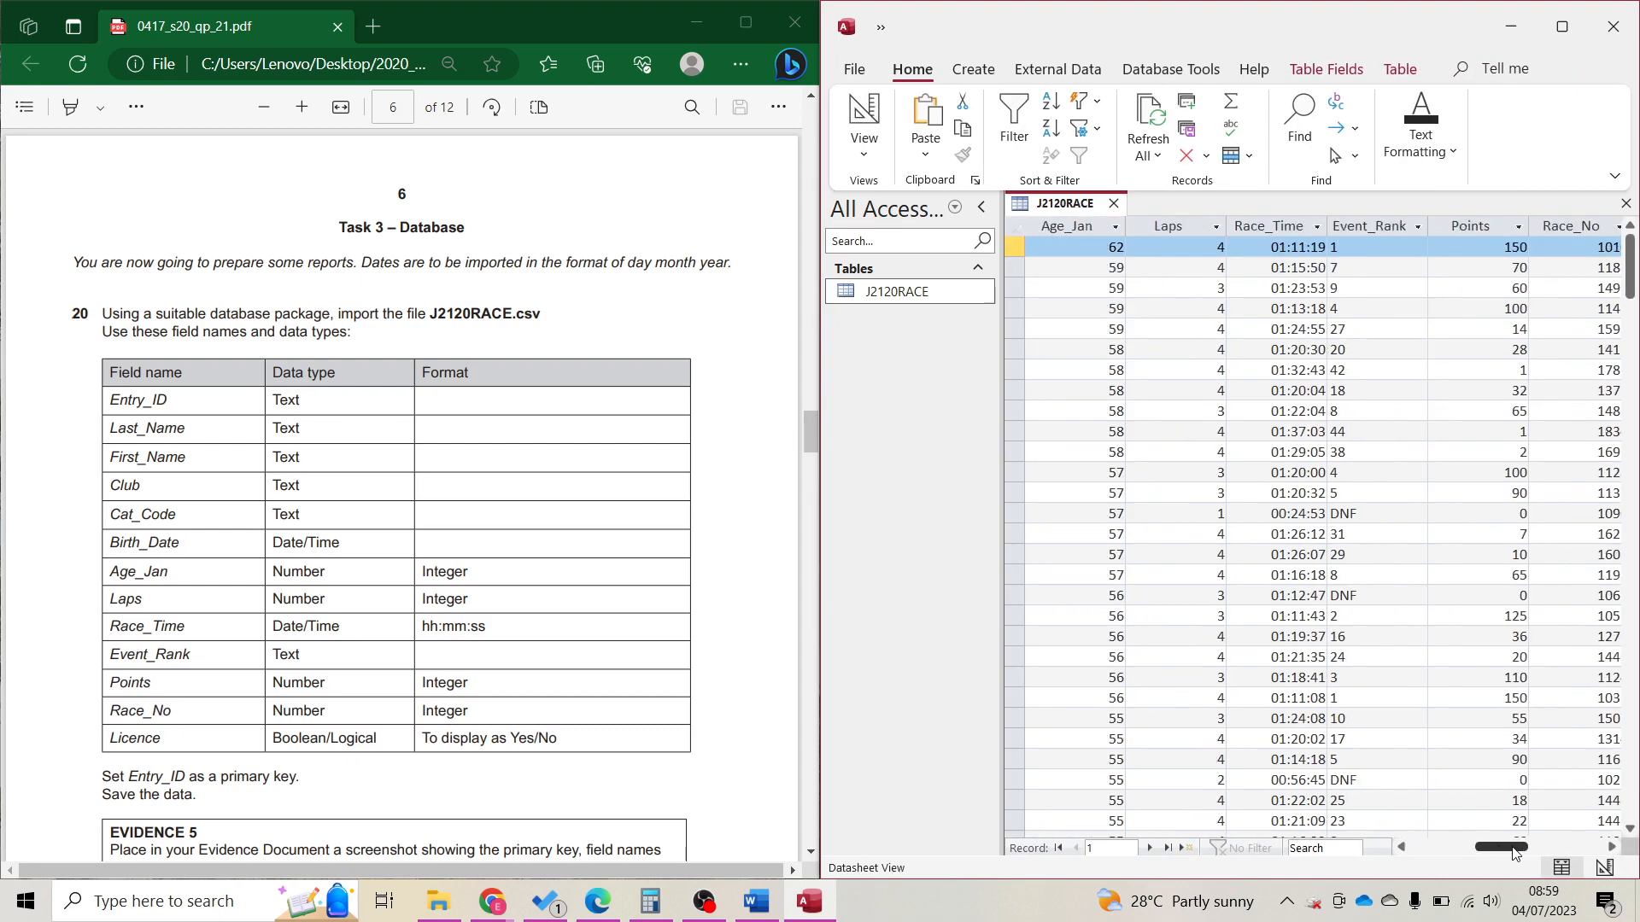
left_click(1273, 228)
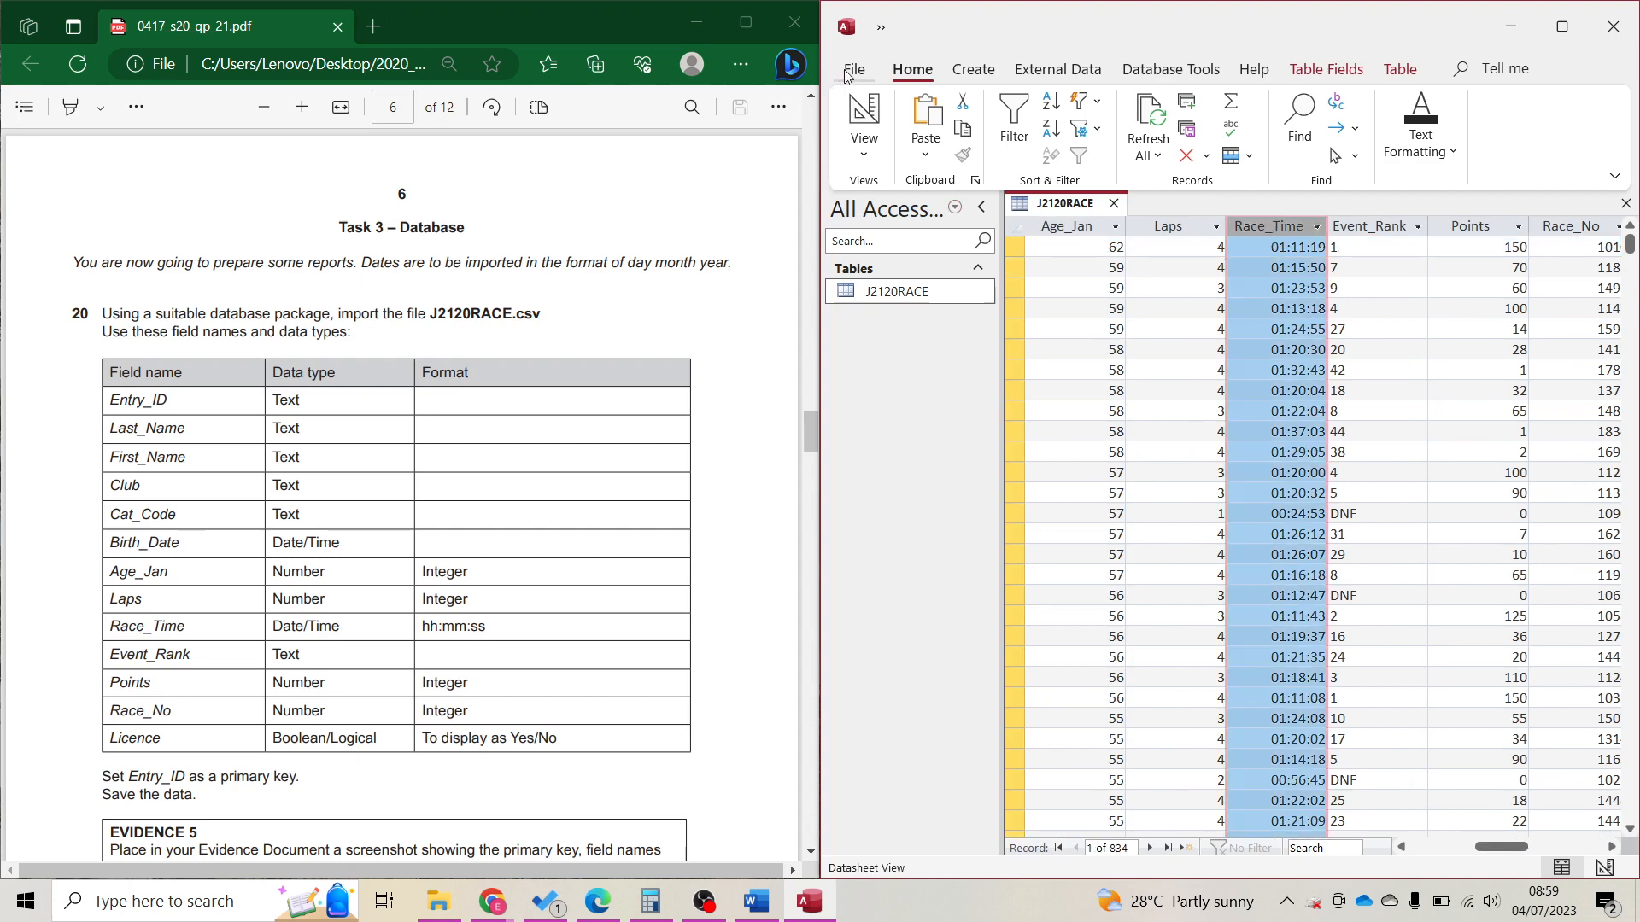
Set the Licence field's Display Control to Text Box and check it in the datasheet.
left_click(864, 124)
left_click(1063, 481)
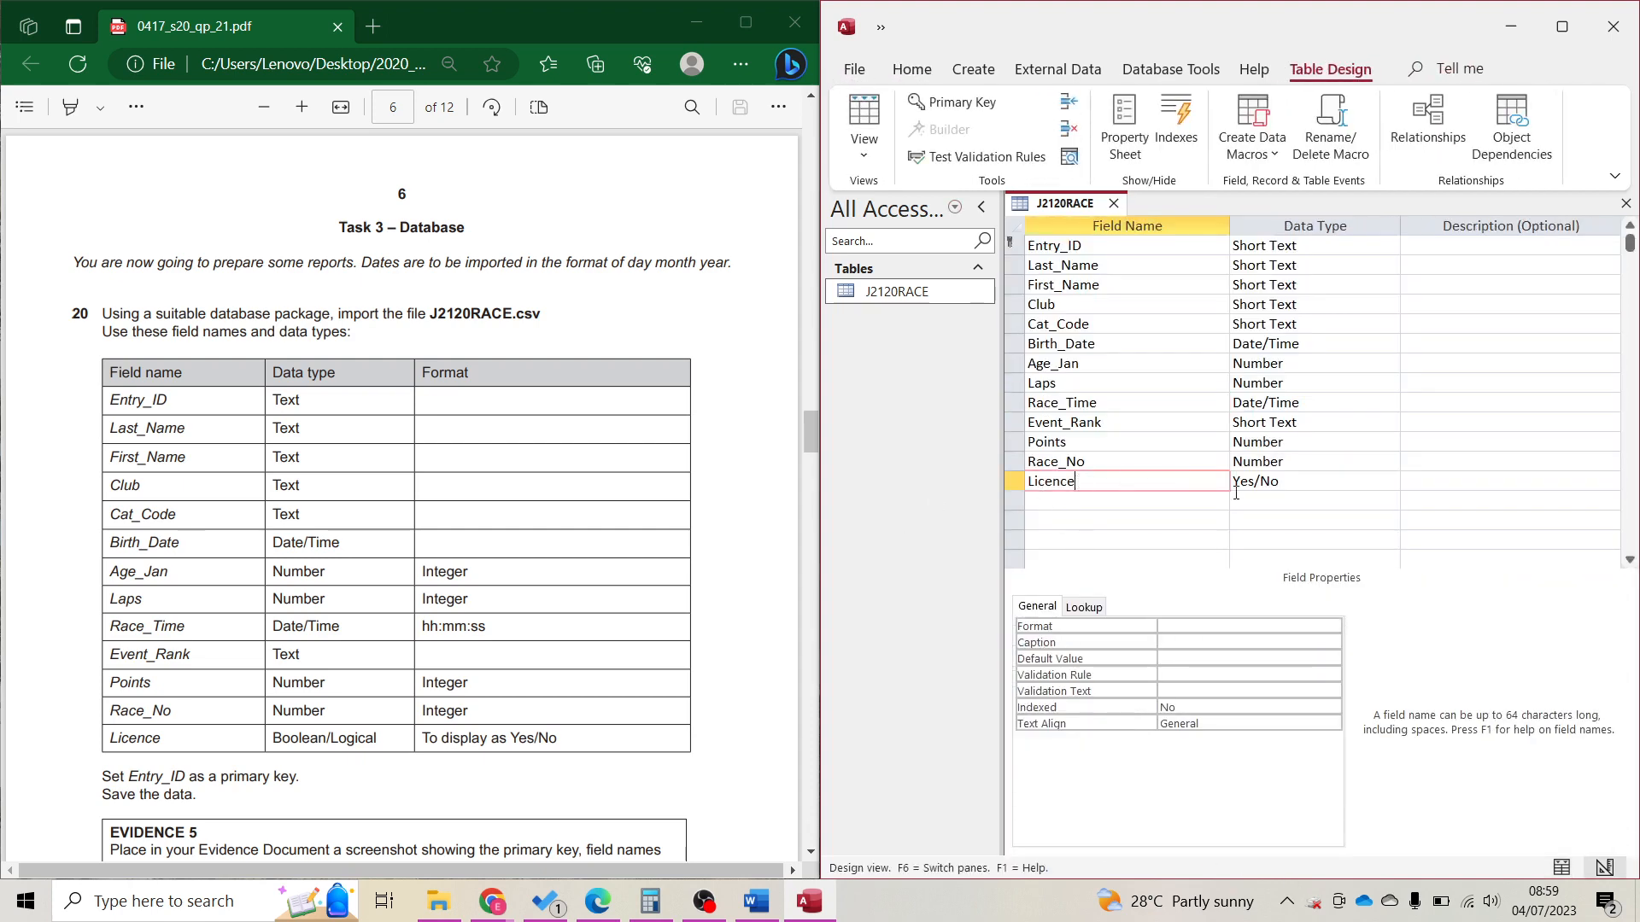
left_click(1281, 481)
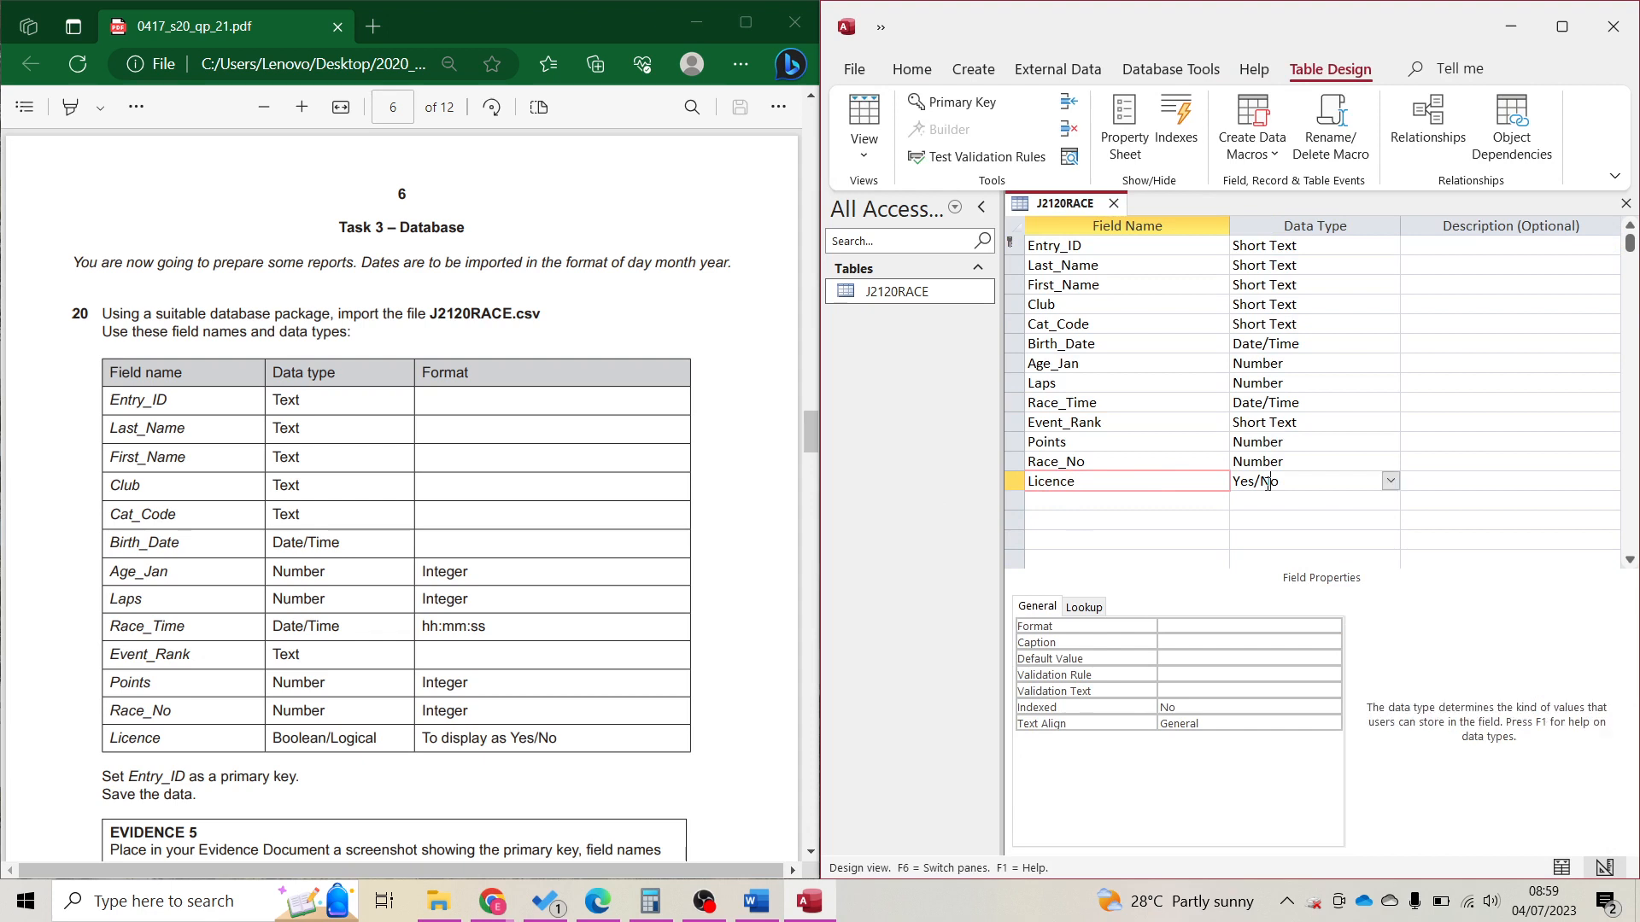
left_click(1100, 608)
left_click(1306, 628)
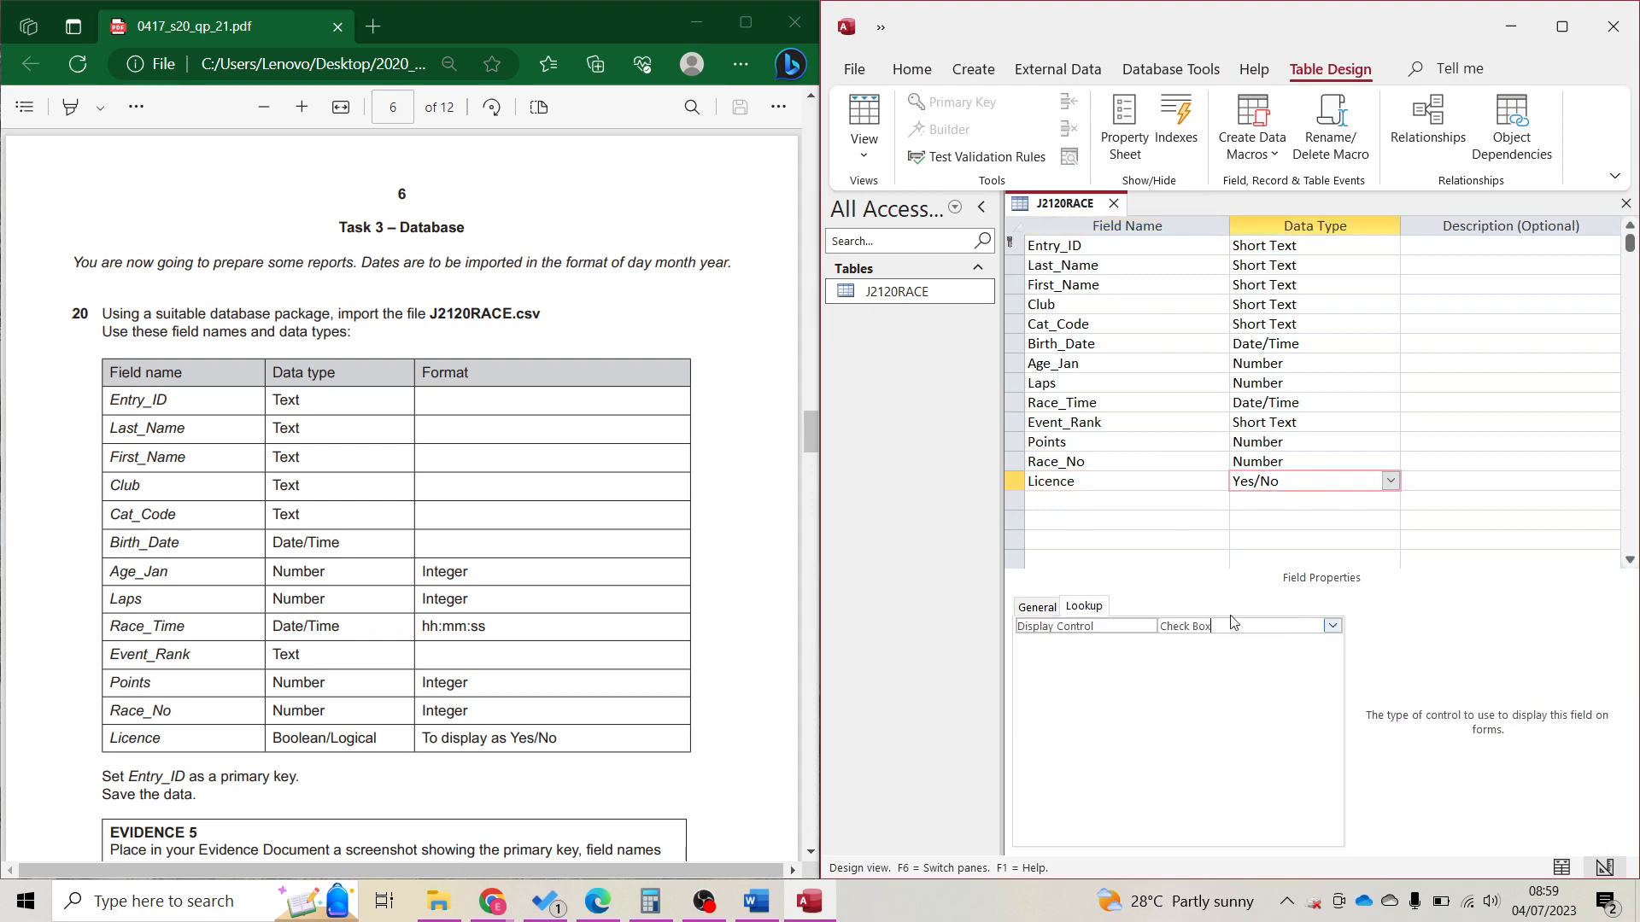
left_click(1333, 626)
left_click(1271, 667)
left_click(863, 120)
Return J2120RACE to Design View and mark the EVIDENCE 5 requirements in the question.
left_click(546, 598)
scroll(538, 589, "down", 4)
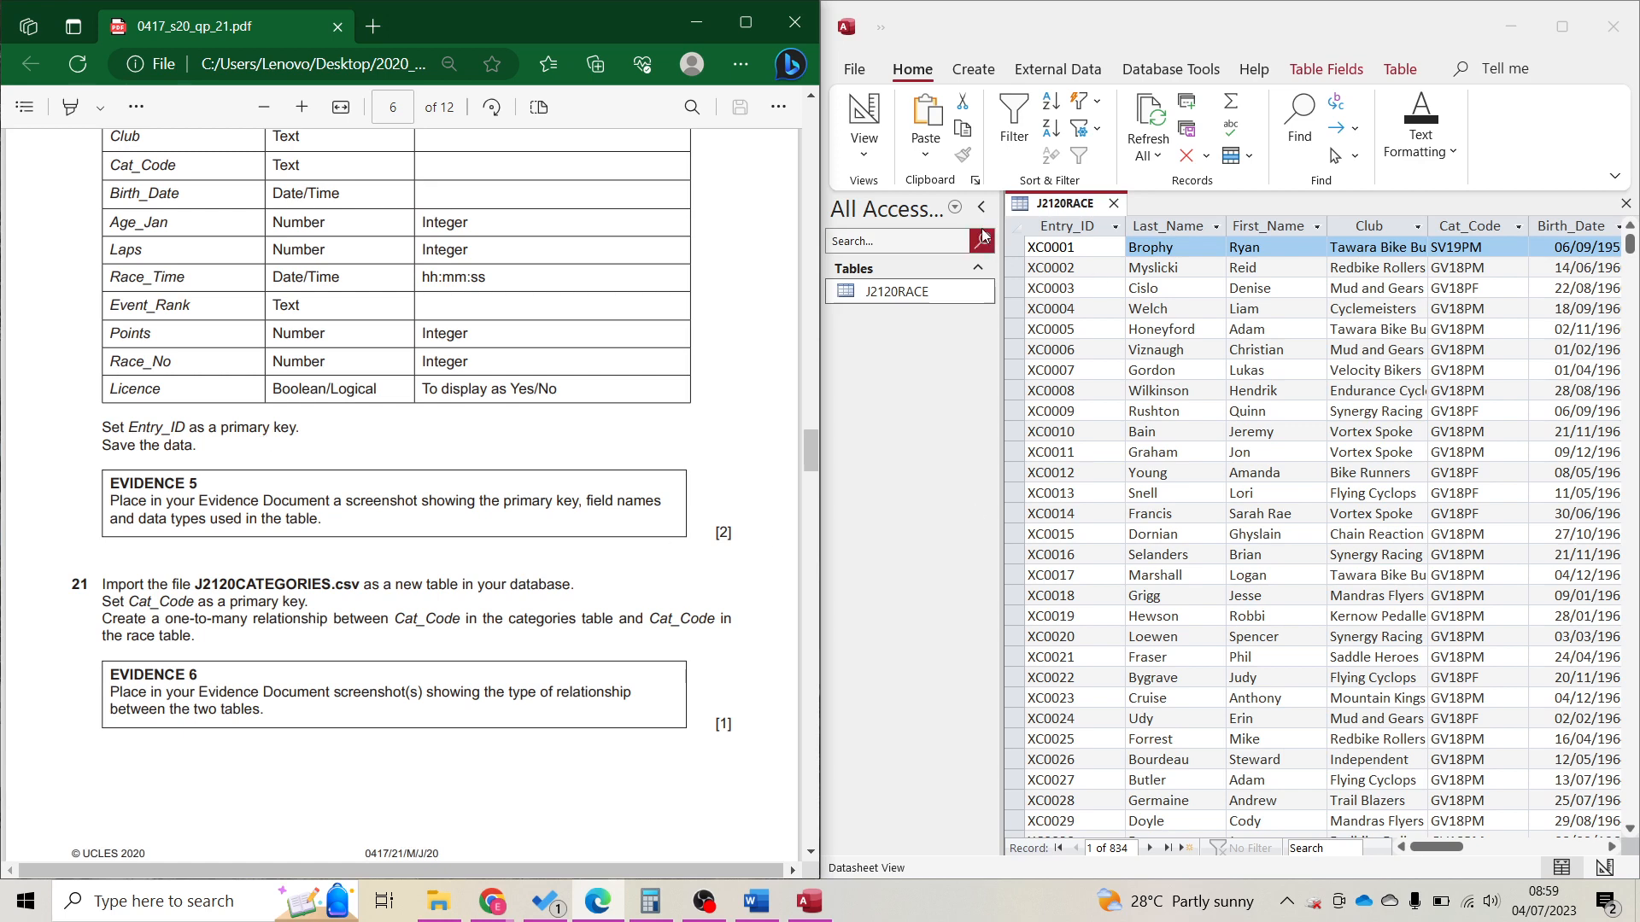
left_click(861, 108)
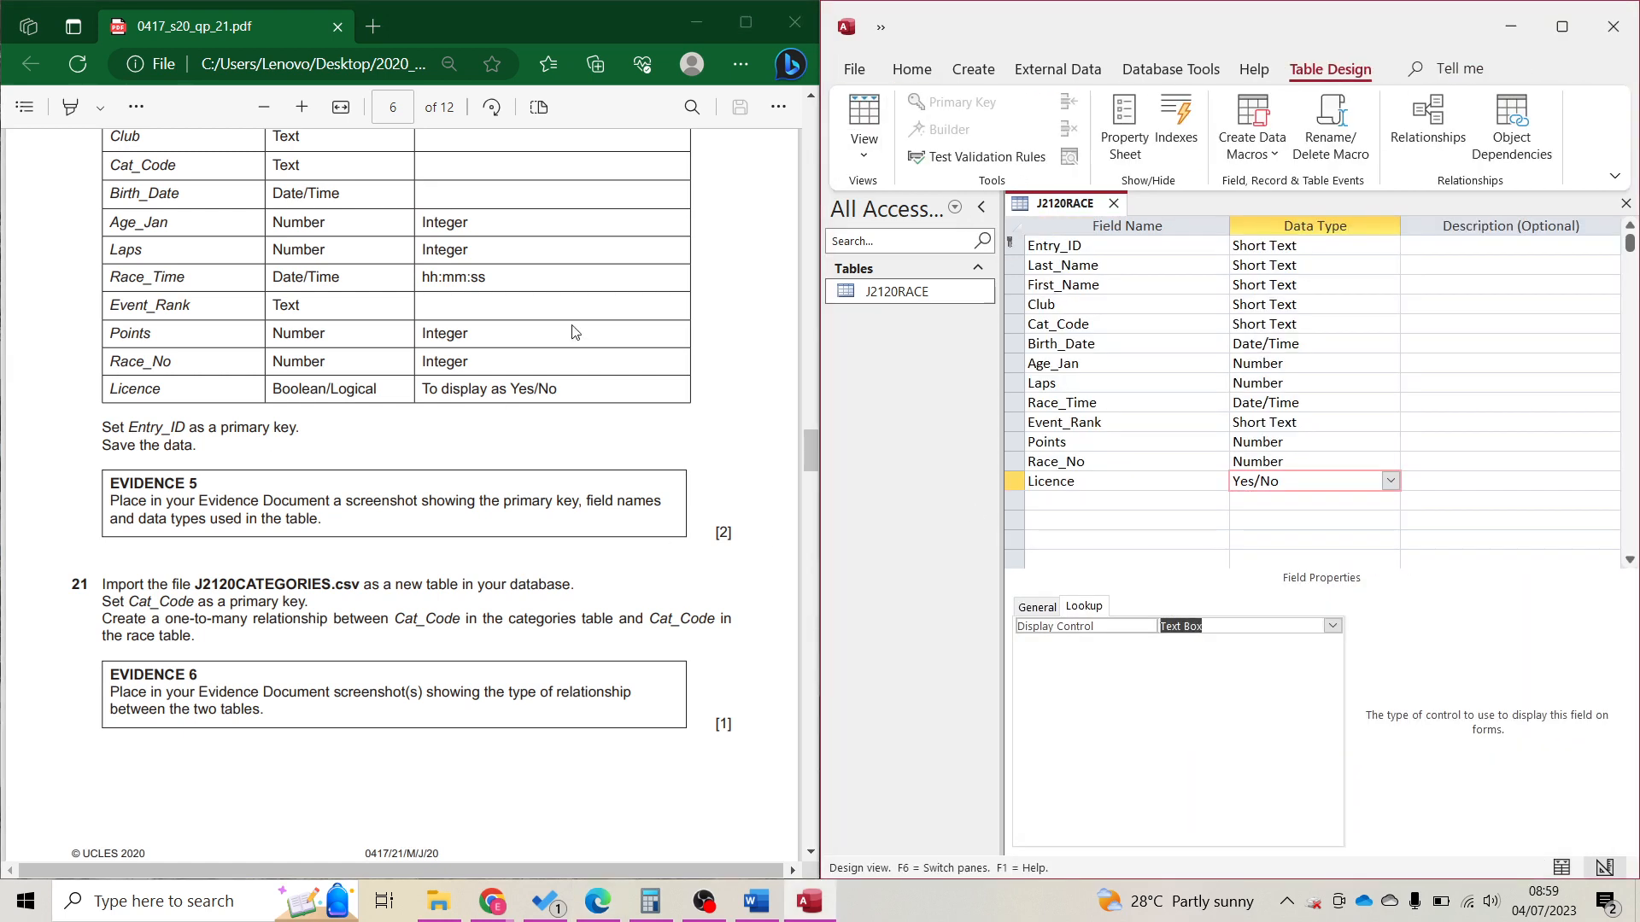
left_click_drag(430, 507, 329, 521)
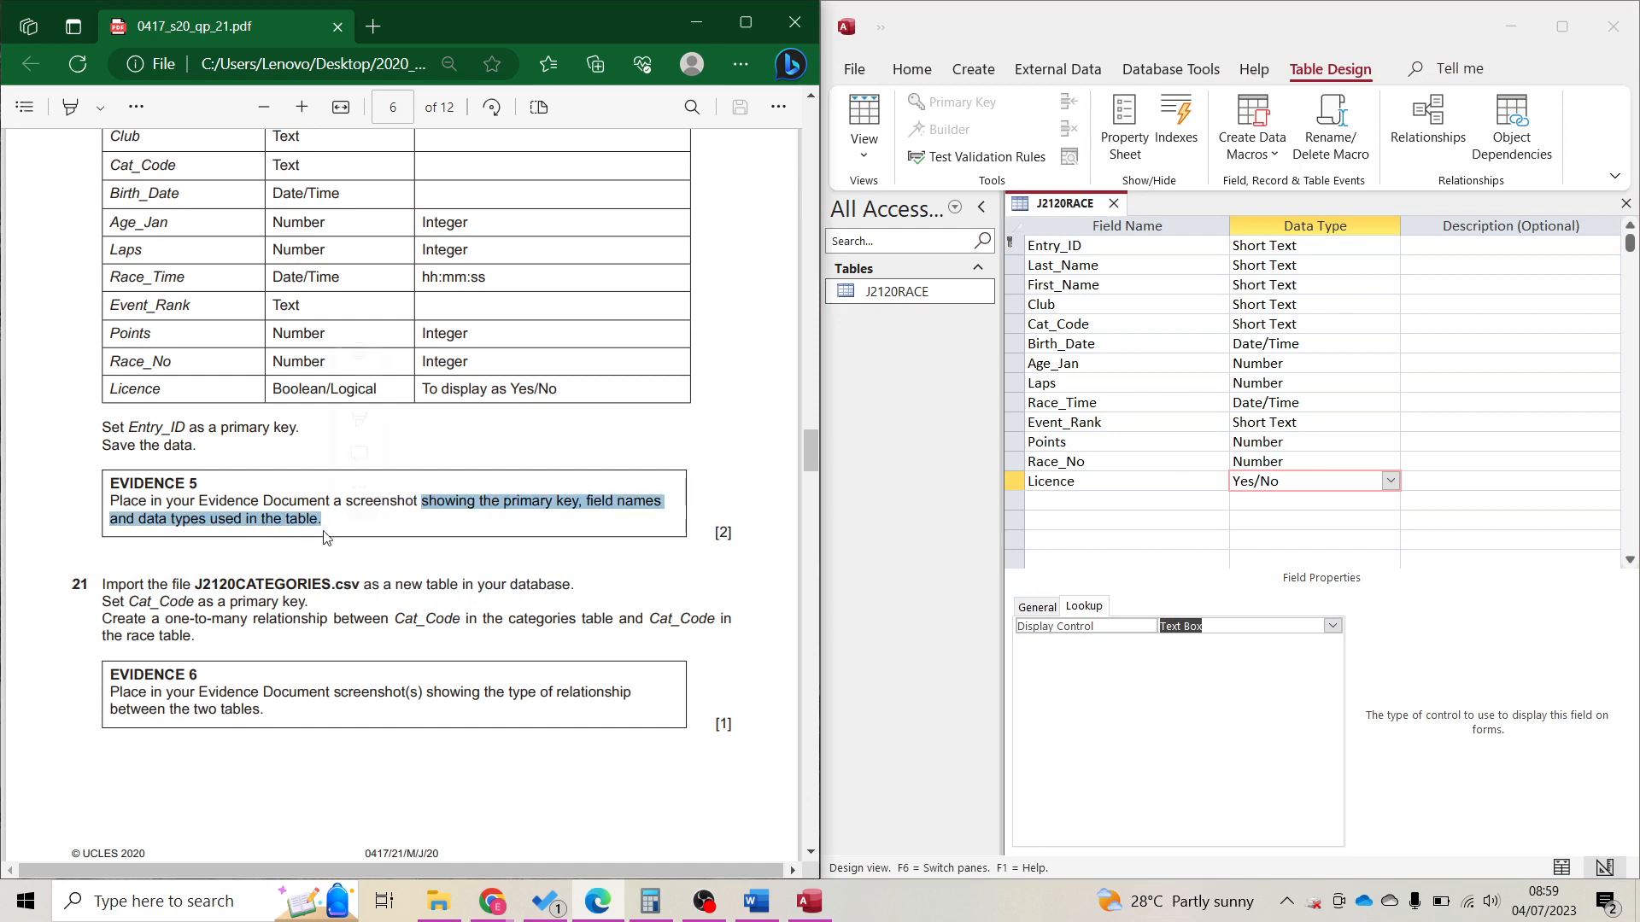
left_click(964, 540)
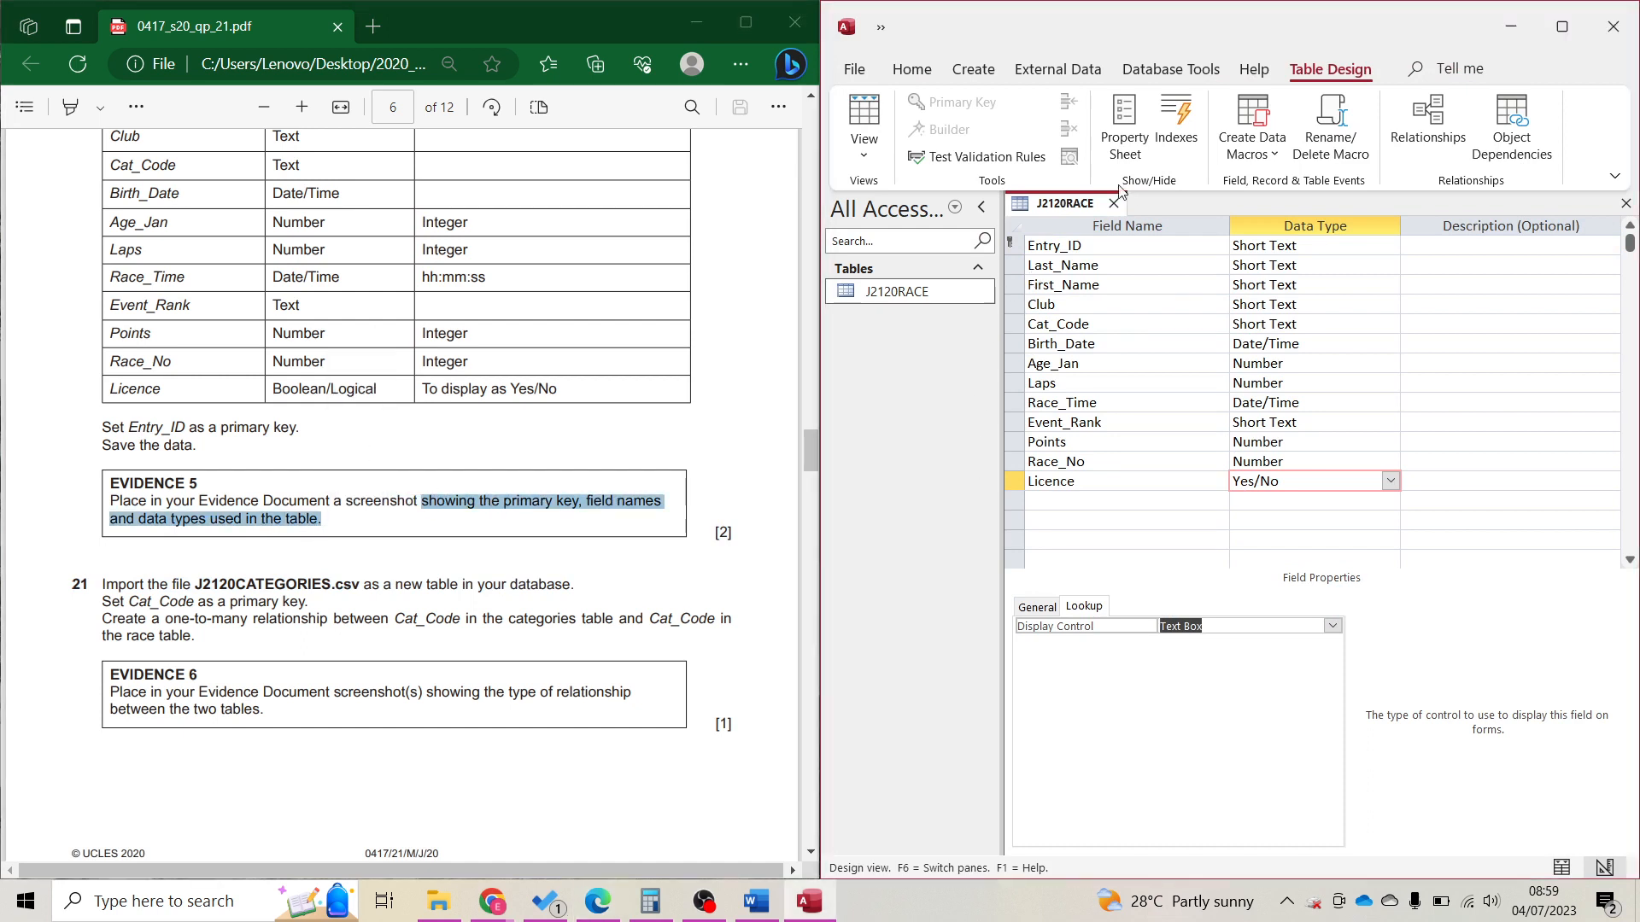
Paste a snip of J2120RACE's field names and data types into Word under Step 20 – EVIDENCE 5.
key("super+shift+s")
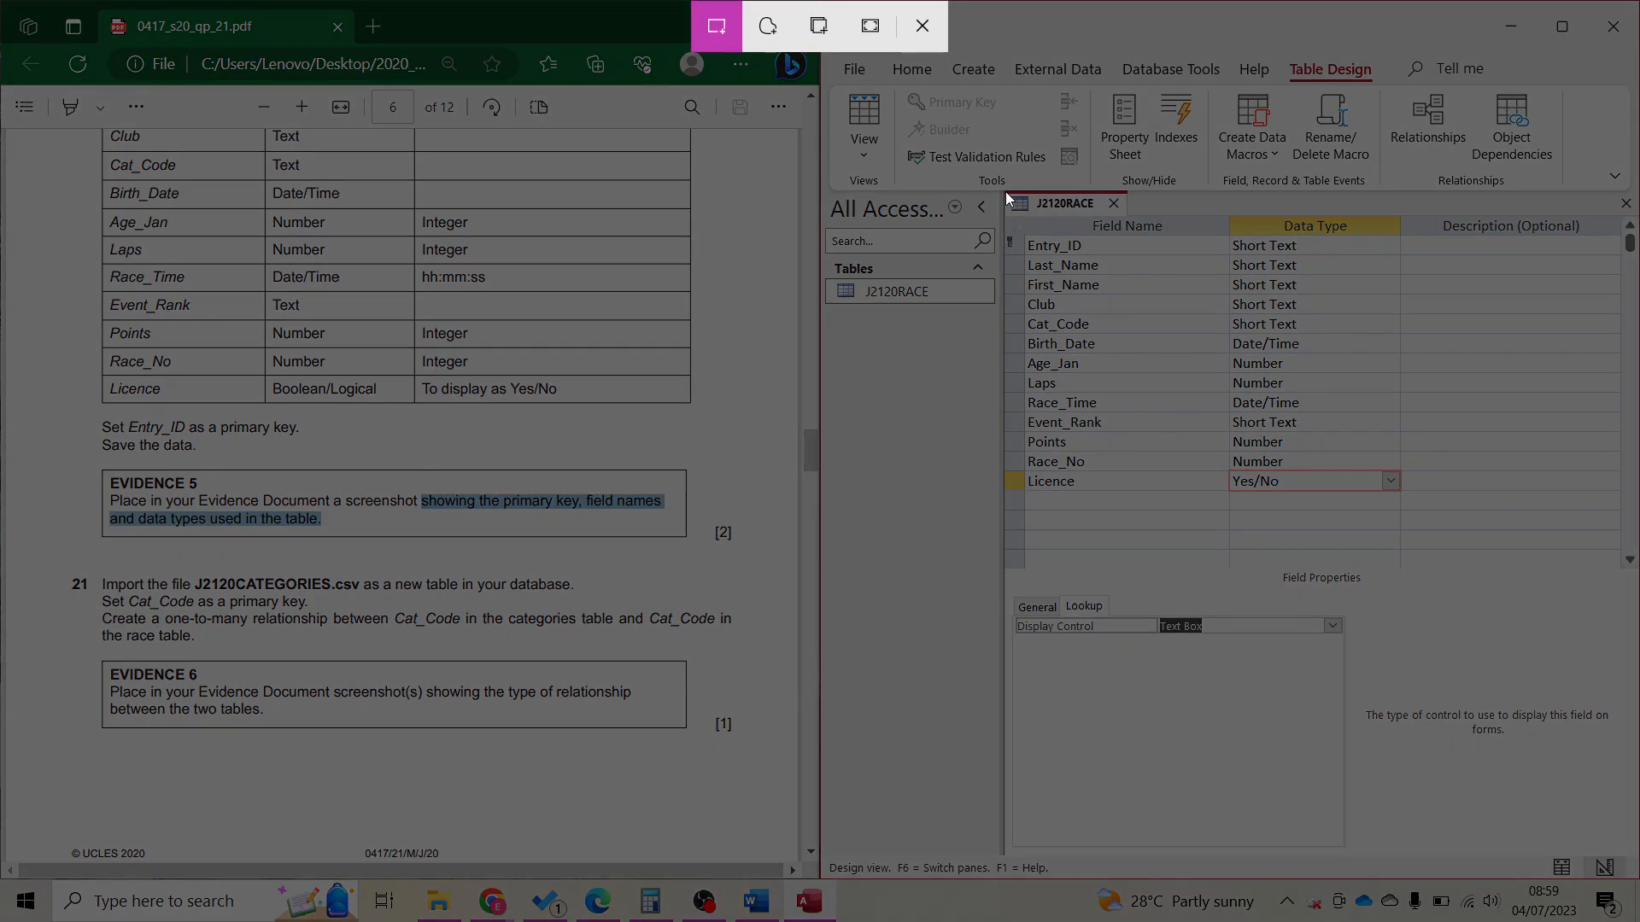
left_click_drag(1008, 193, 1418, 514)
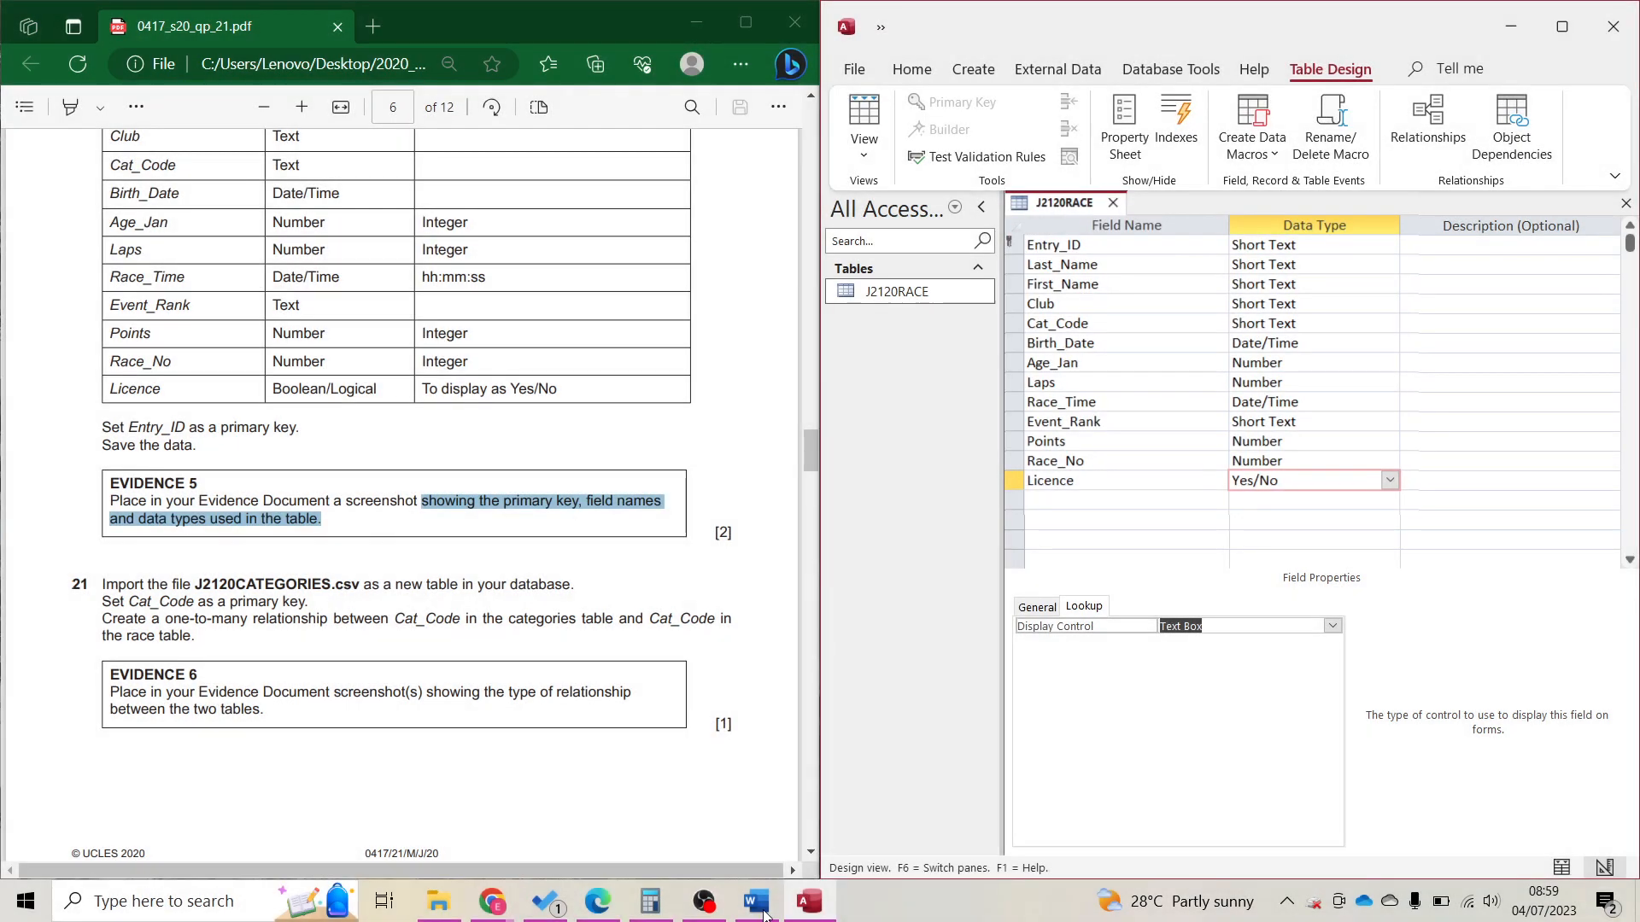
left_click(757, 904)
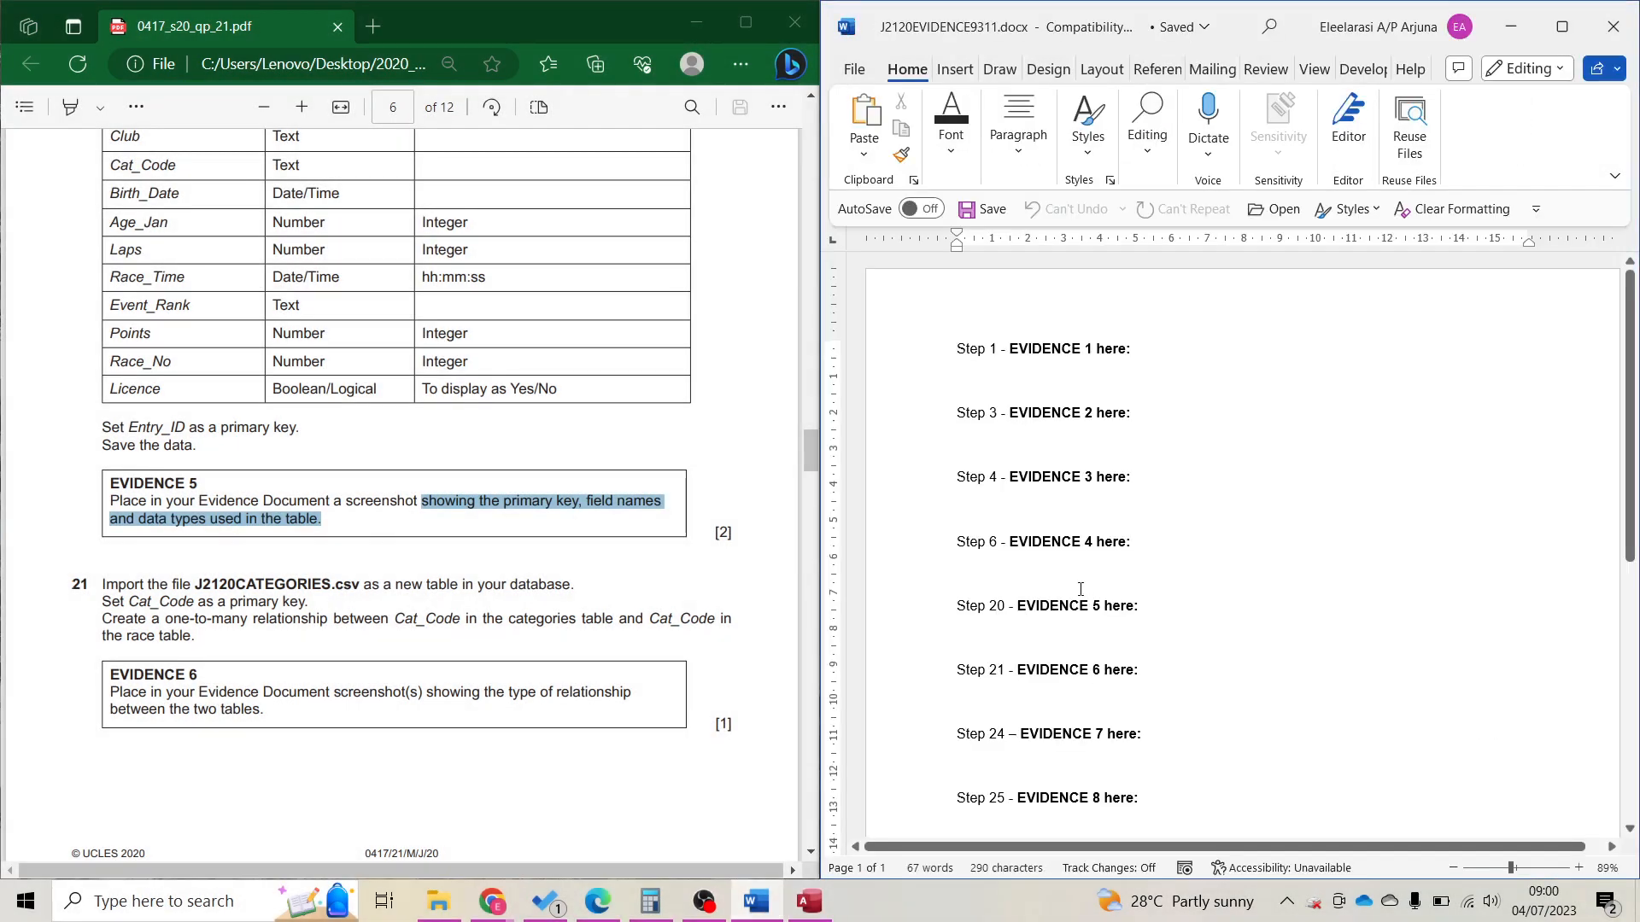
scroll(1080, 589, "down", 2)
key("ctrl+v")
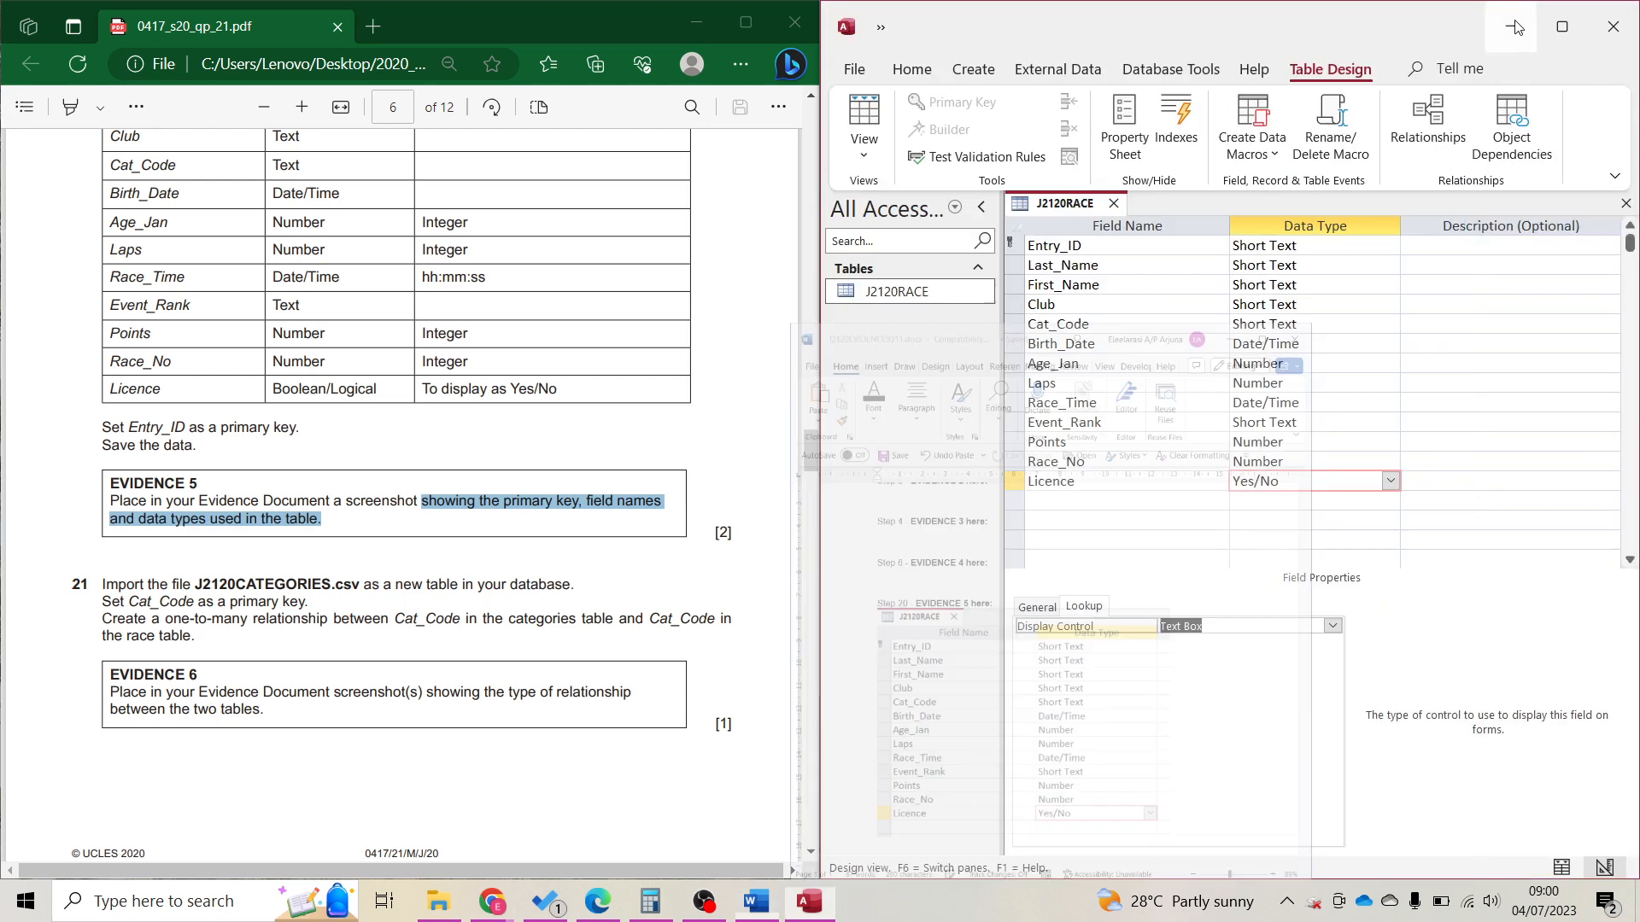
left_click(808, 902)
left_click(311, 584)
scroll(312, 585, "down", 3)
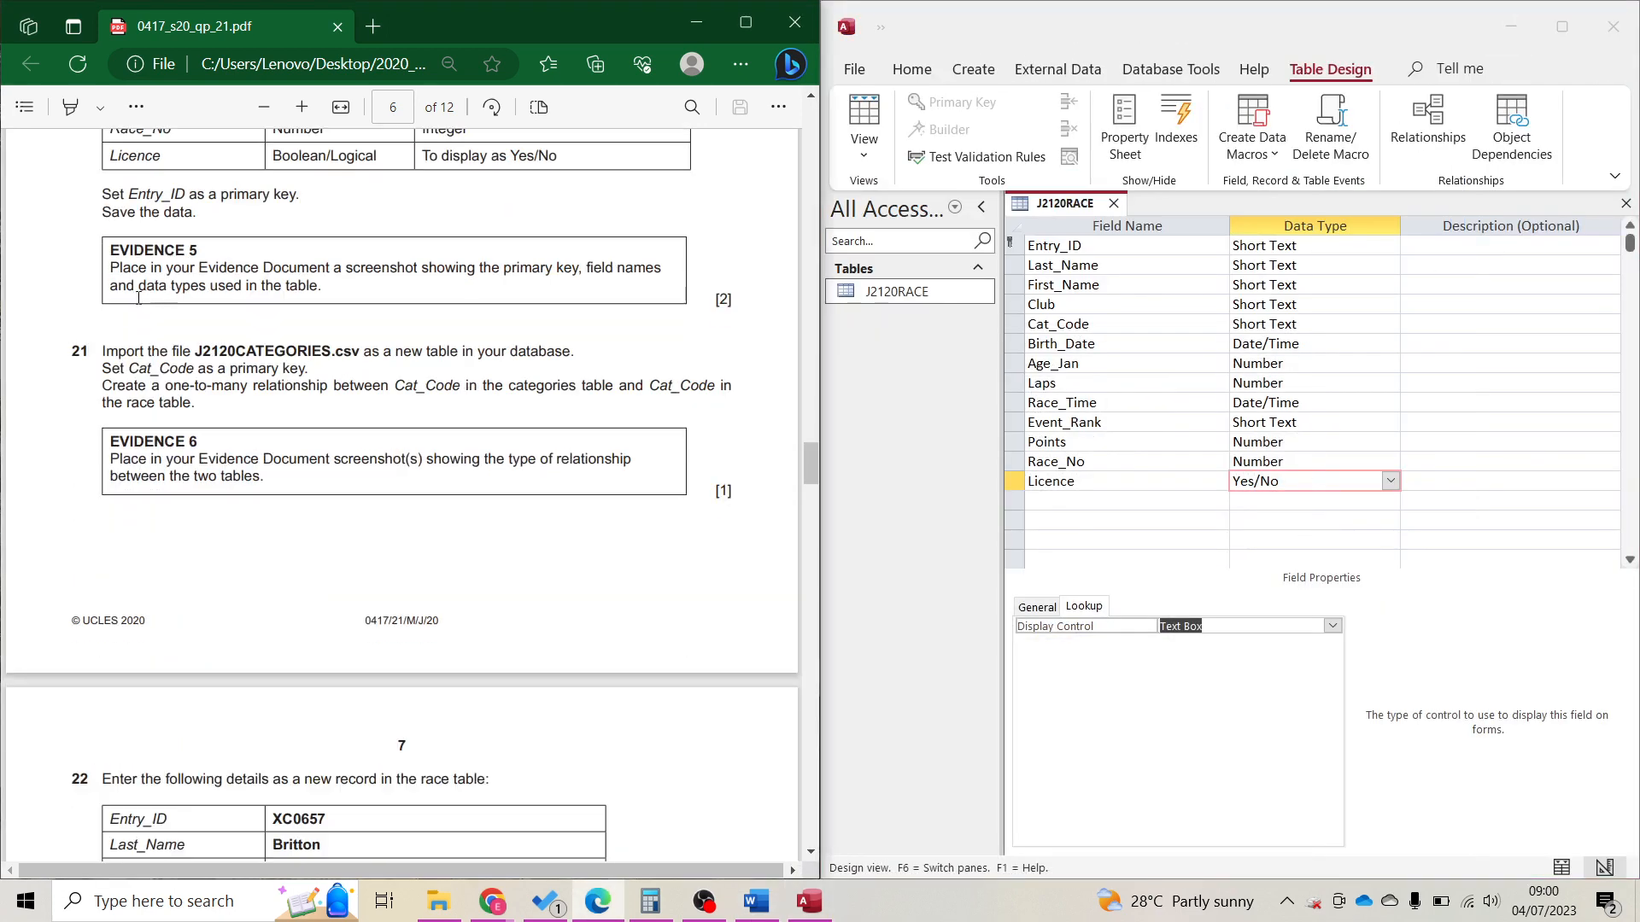
Start a text-file import of J2120CATEGORIES.csv into a new table.
left_click(1049, 79)
left_click(1048, 75)
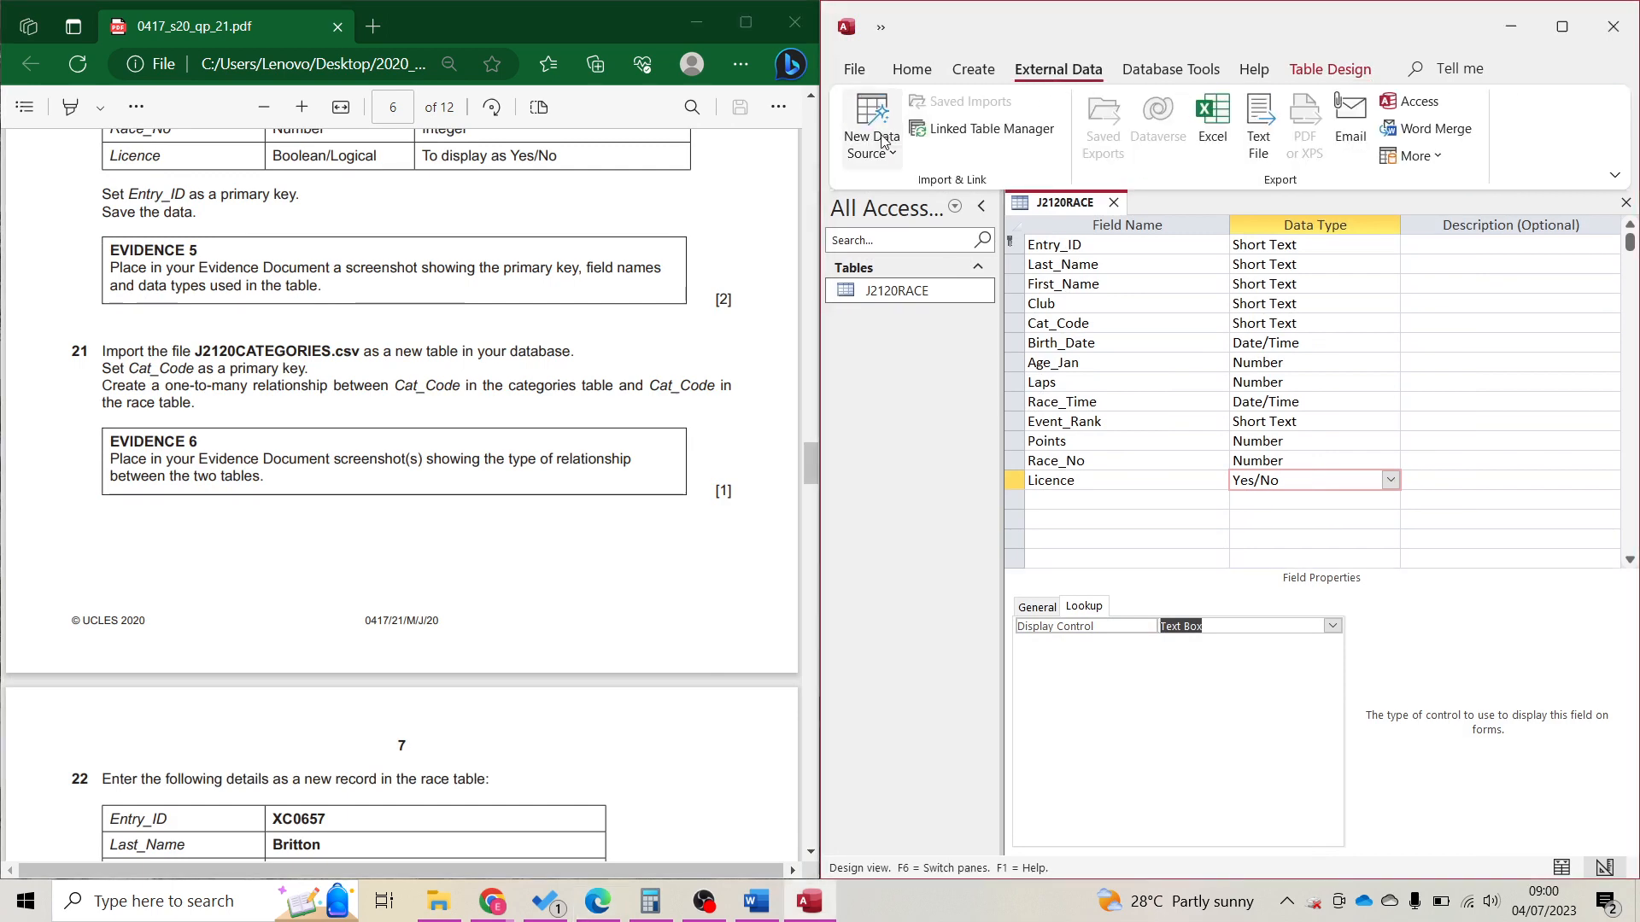
left_click(871, 128)
mouse_move(927, 199)
left_click(1111, 352)
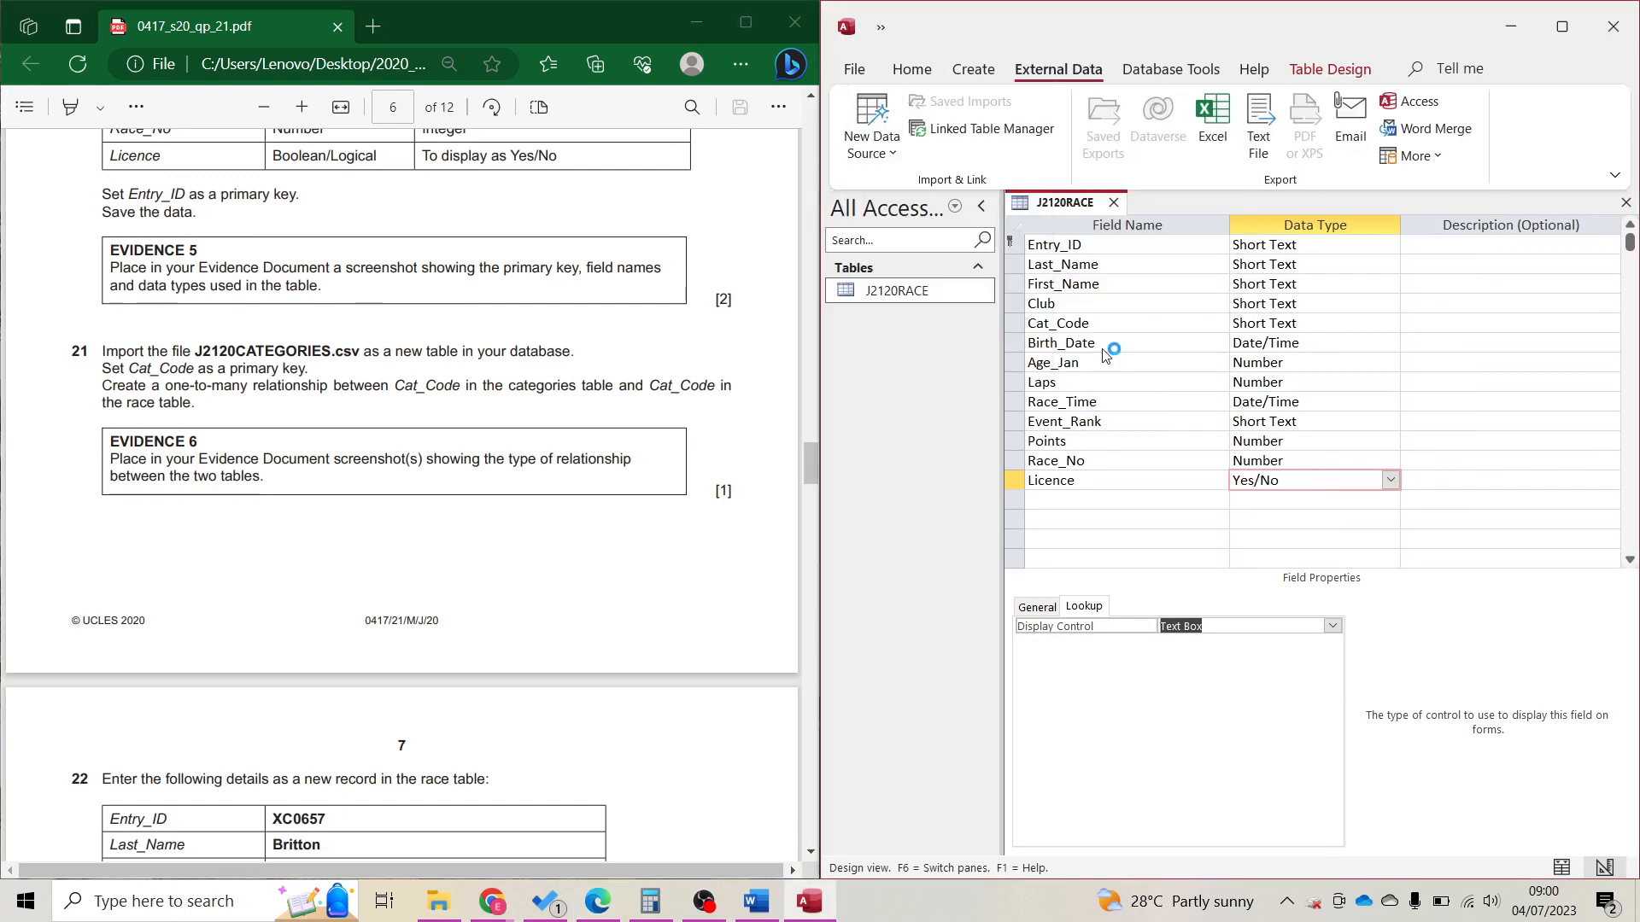
left_click(1540, 298)
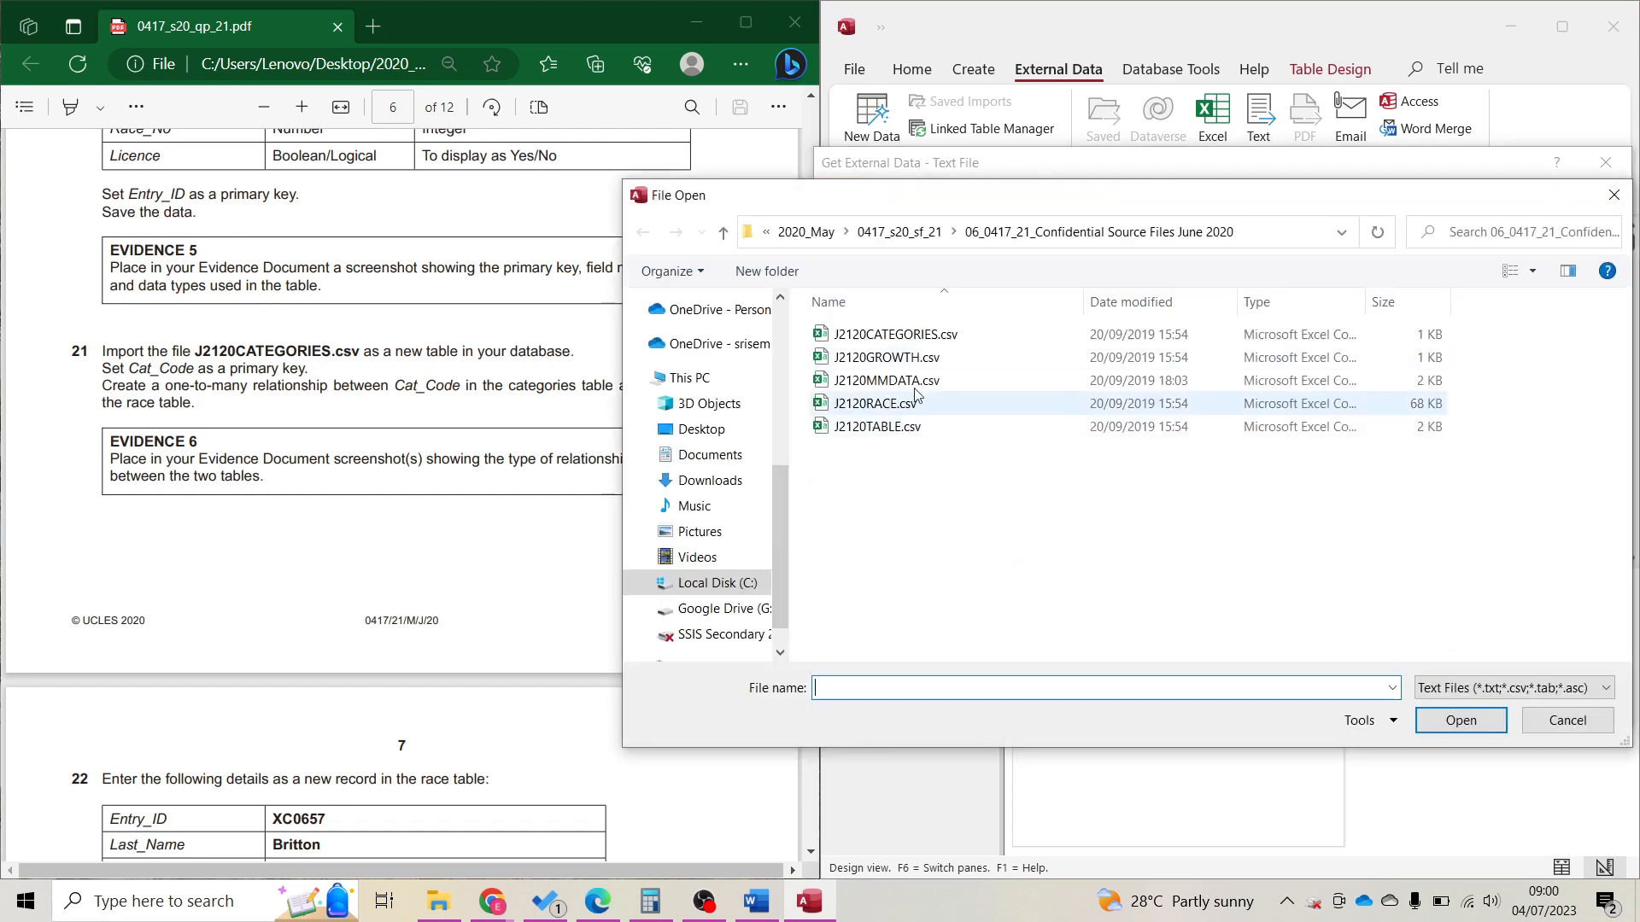
double_click(943, 341)
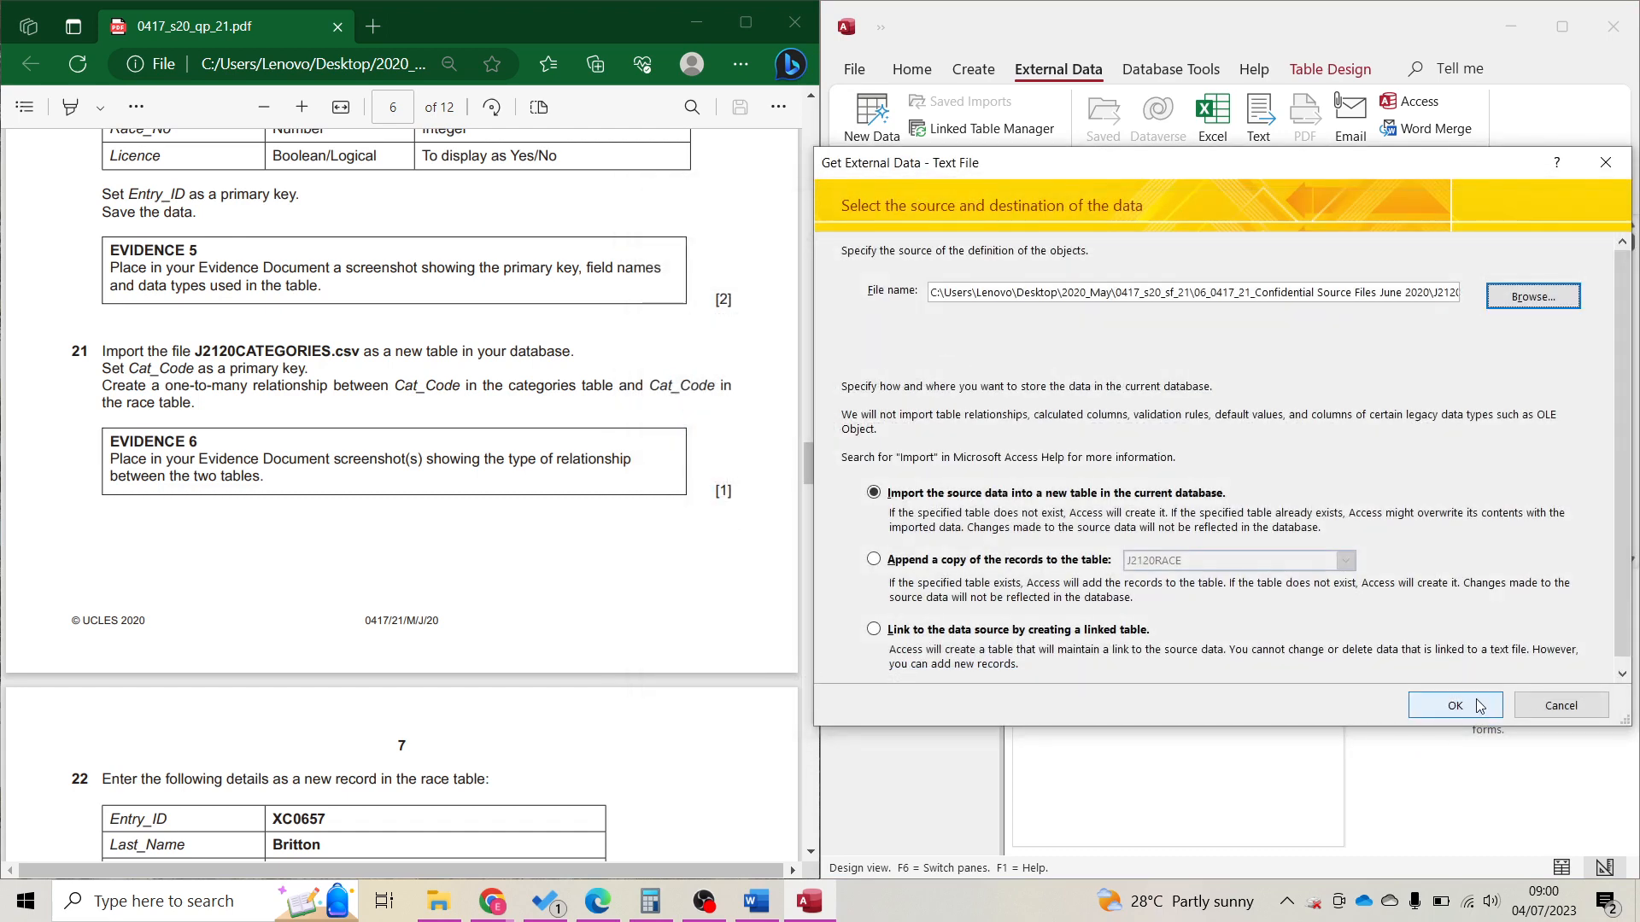
left_click(1473, 702)
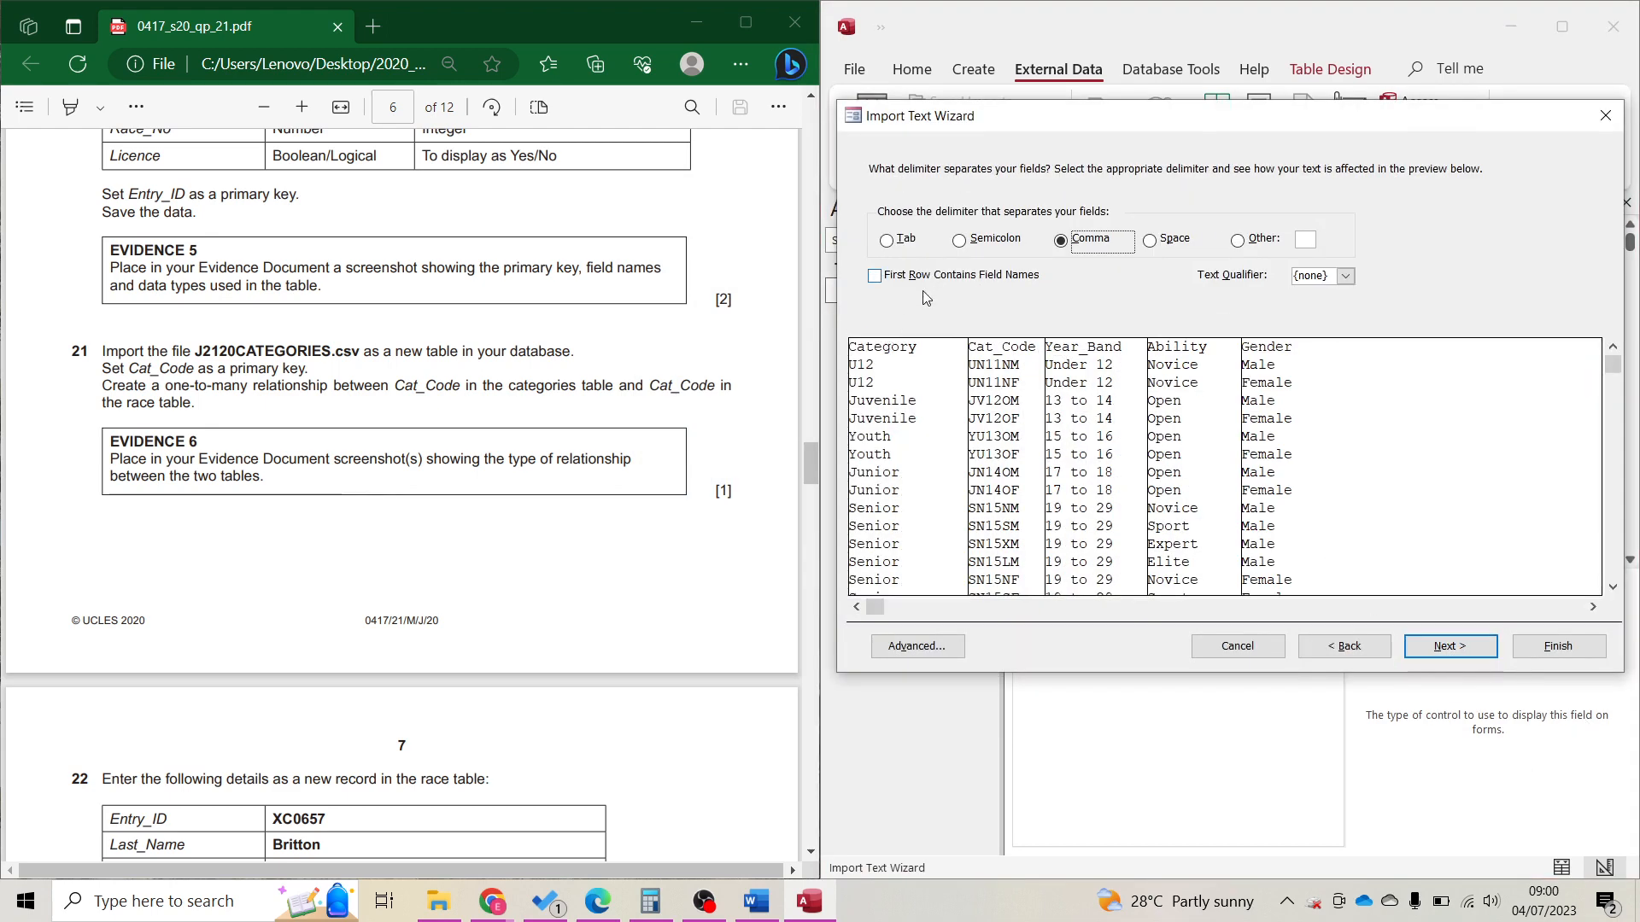
Use the first row as field names and review the Cat_Code, Year_Band, Ability and Gender settings.
left_click(923, 283)
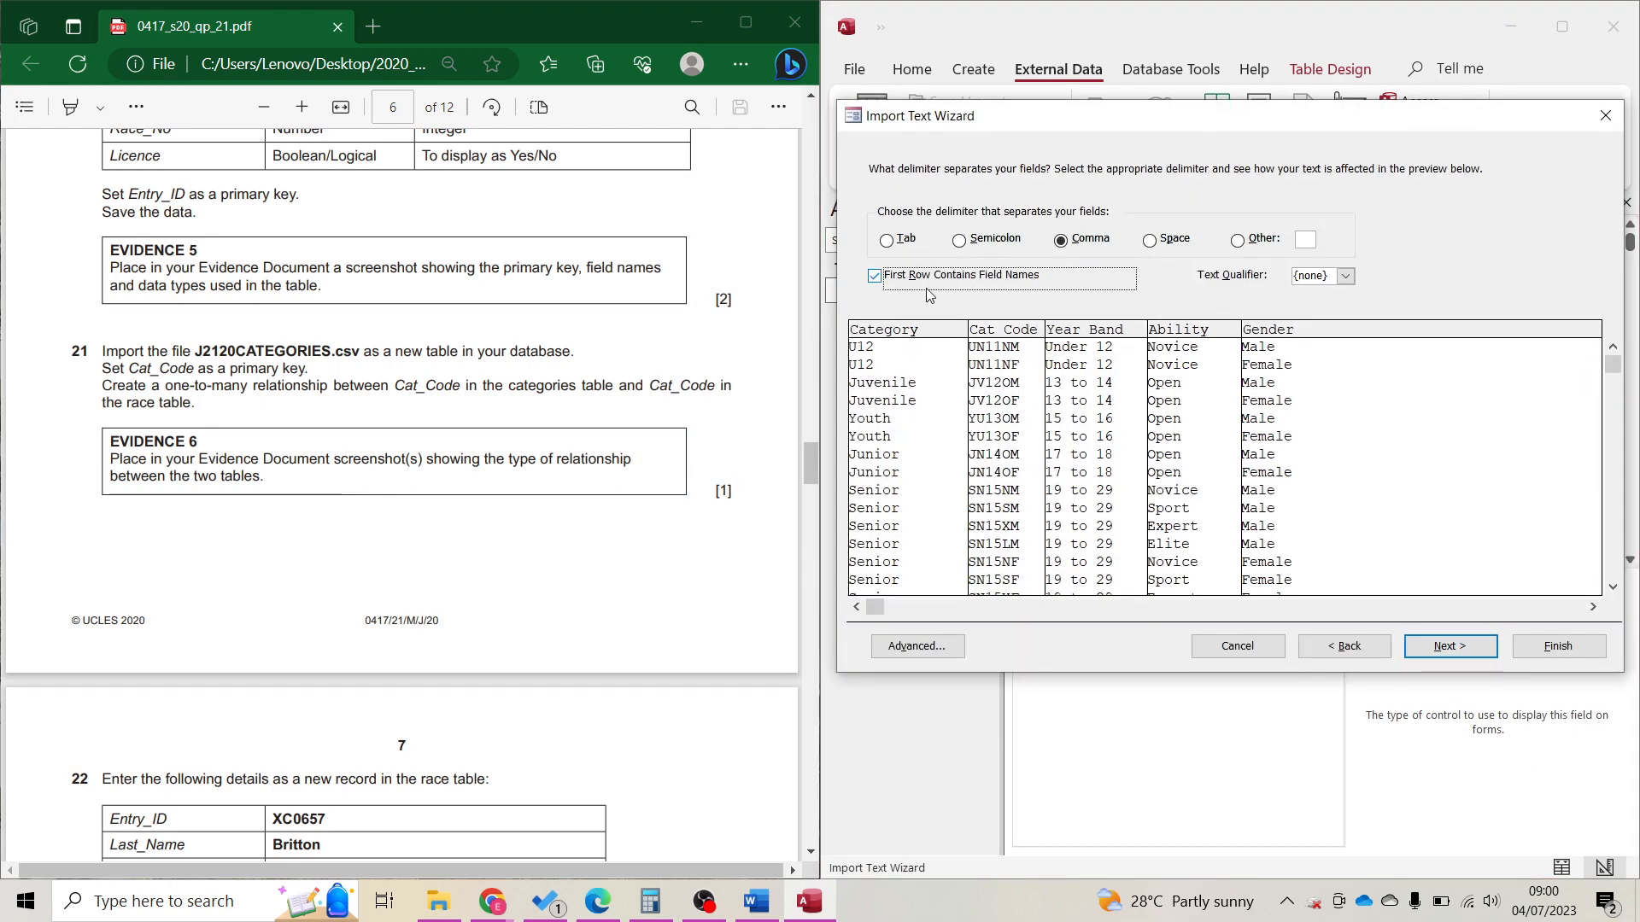
left_click(1428, 649)
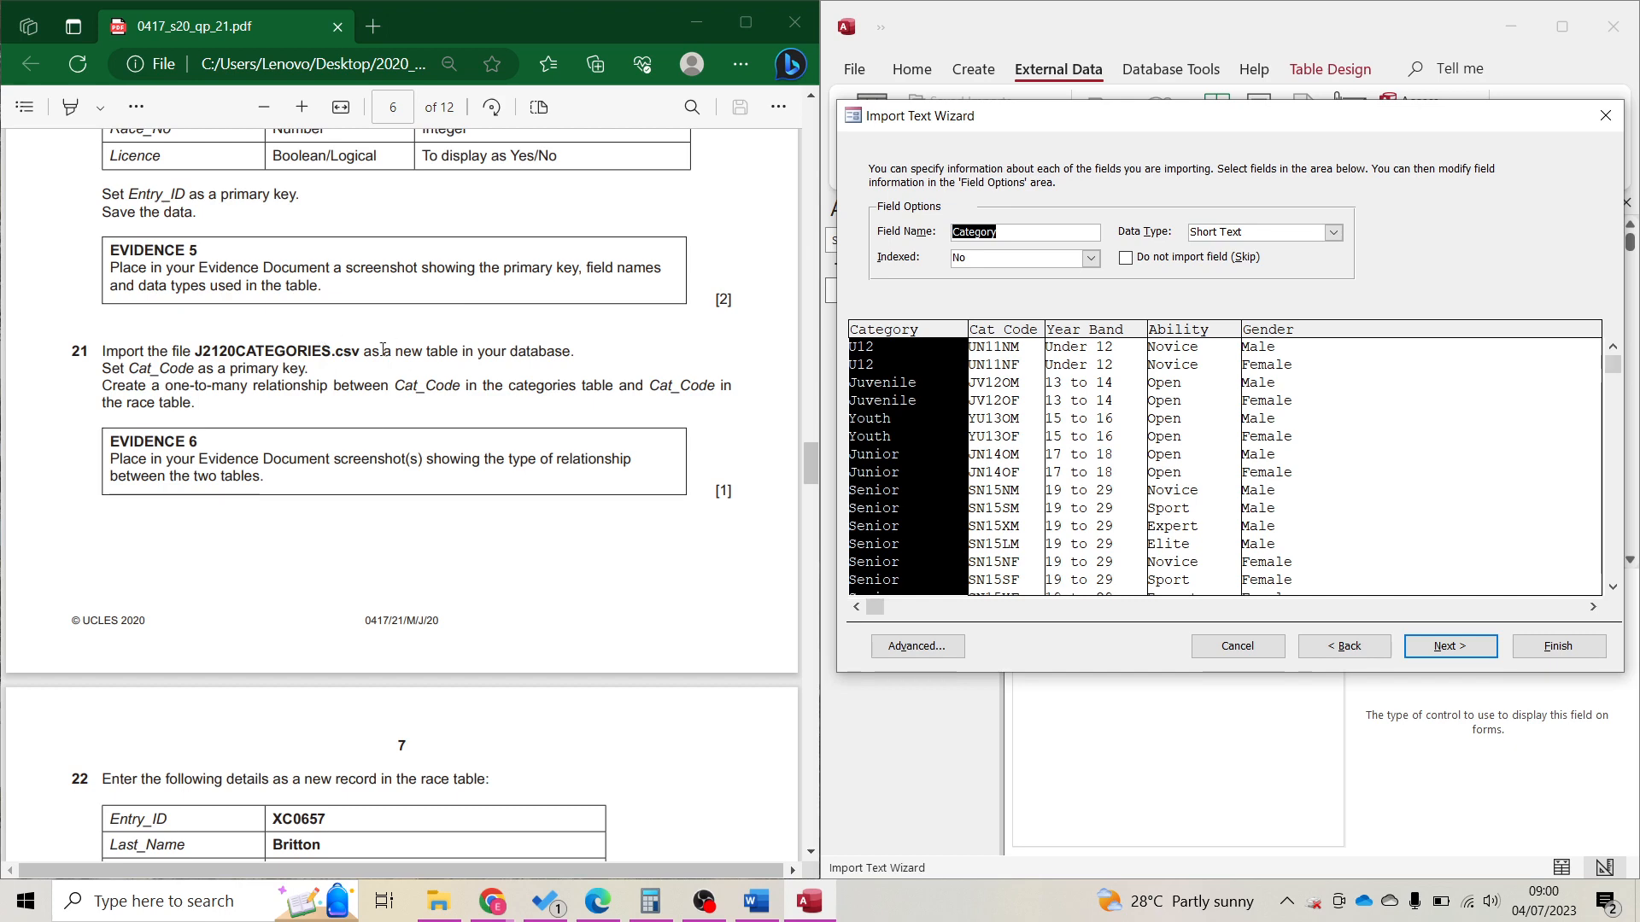
scroll(359, 432, "up", 5)
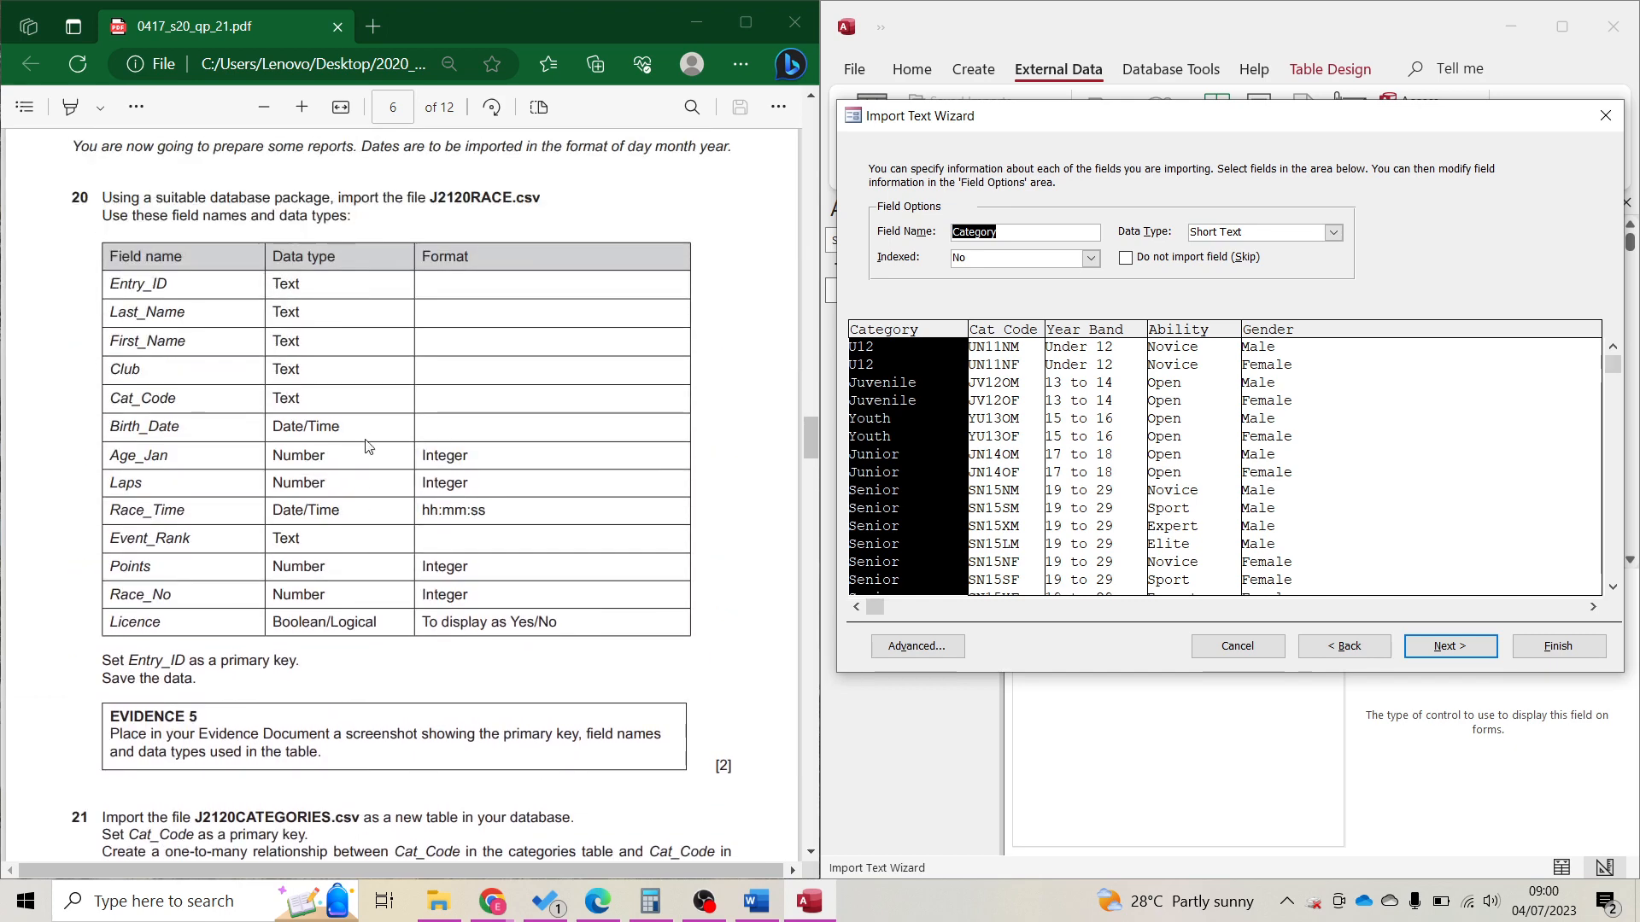
scroll(416, 294, "down", 4)
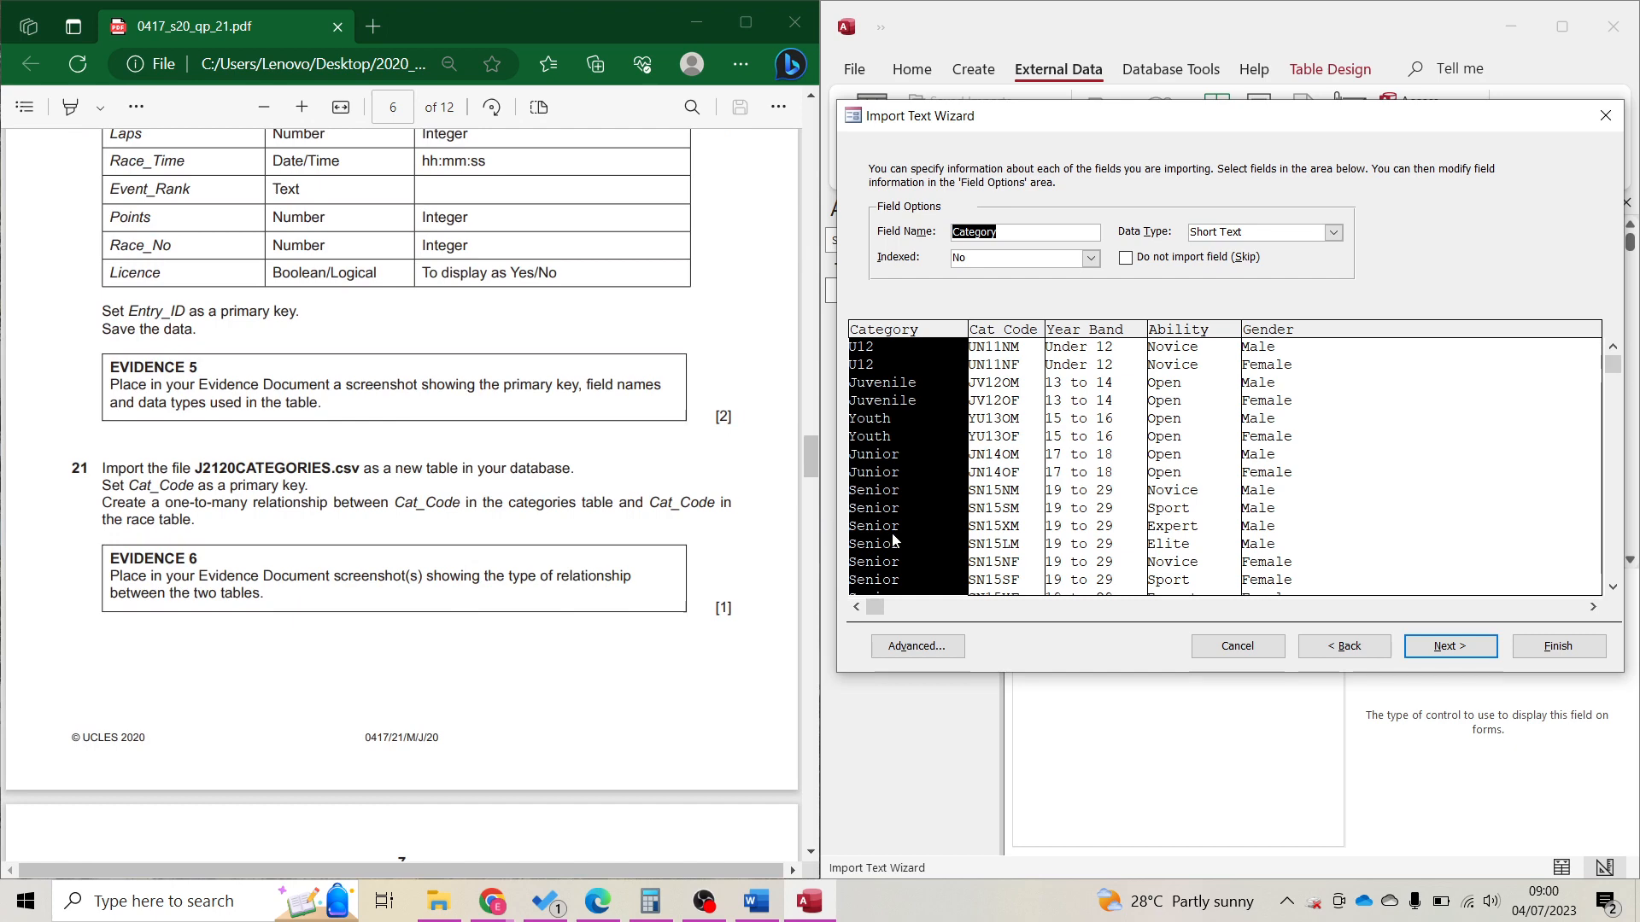
left_click(997, 538)
left_click(1078, 331)
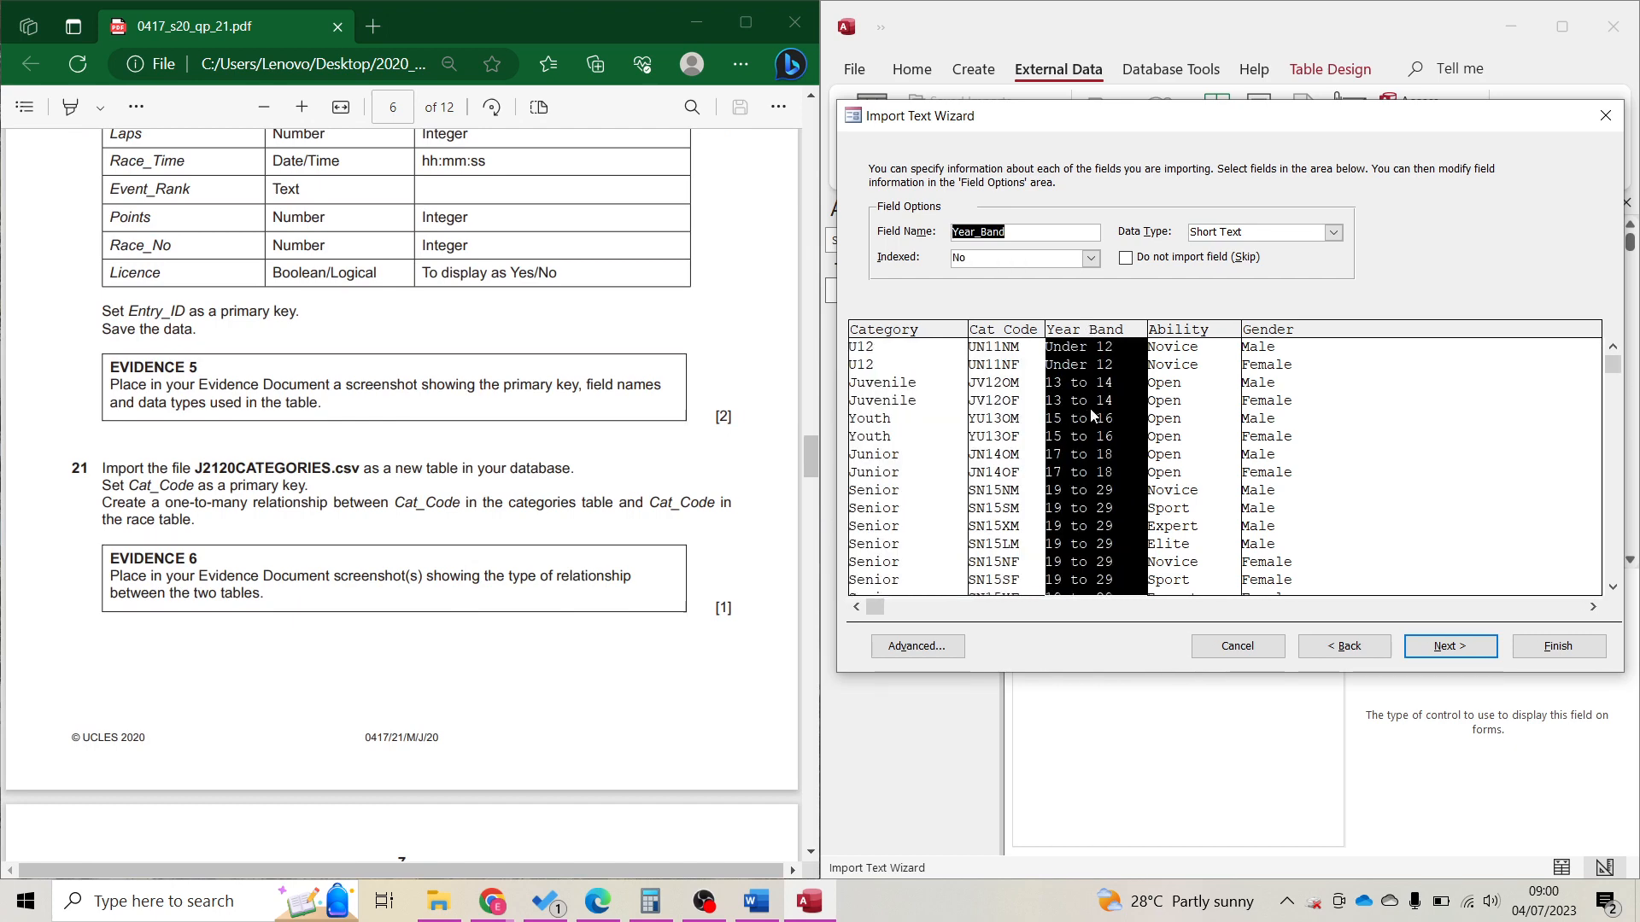
left_click(1192, 479)
left_click(1294, 504)
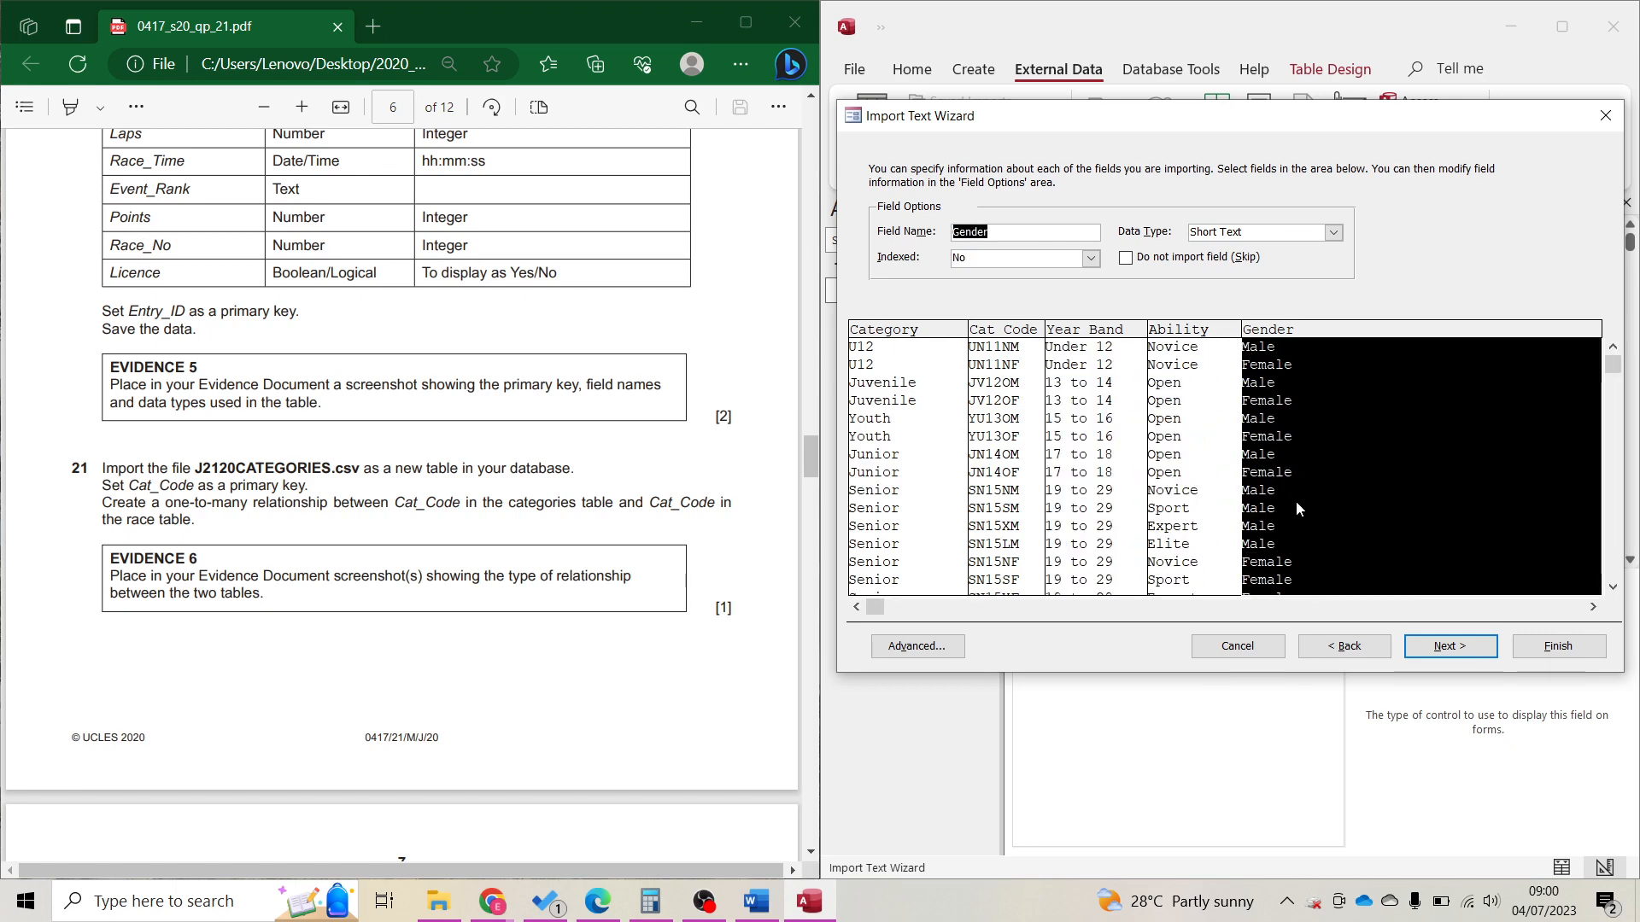
left_click(1480, 607)
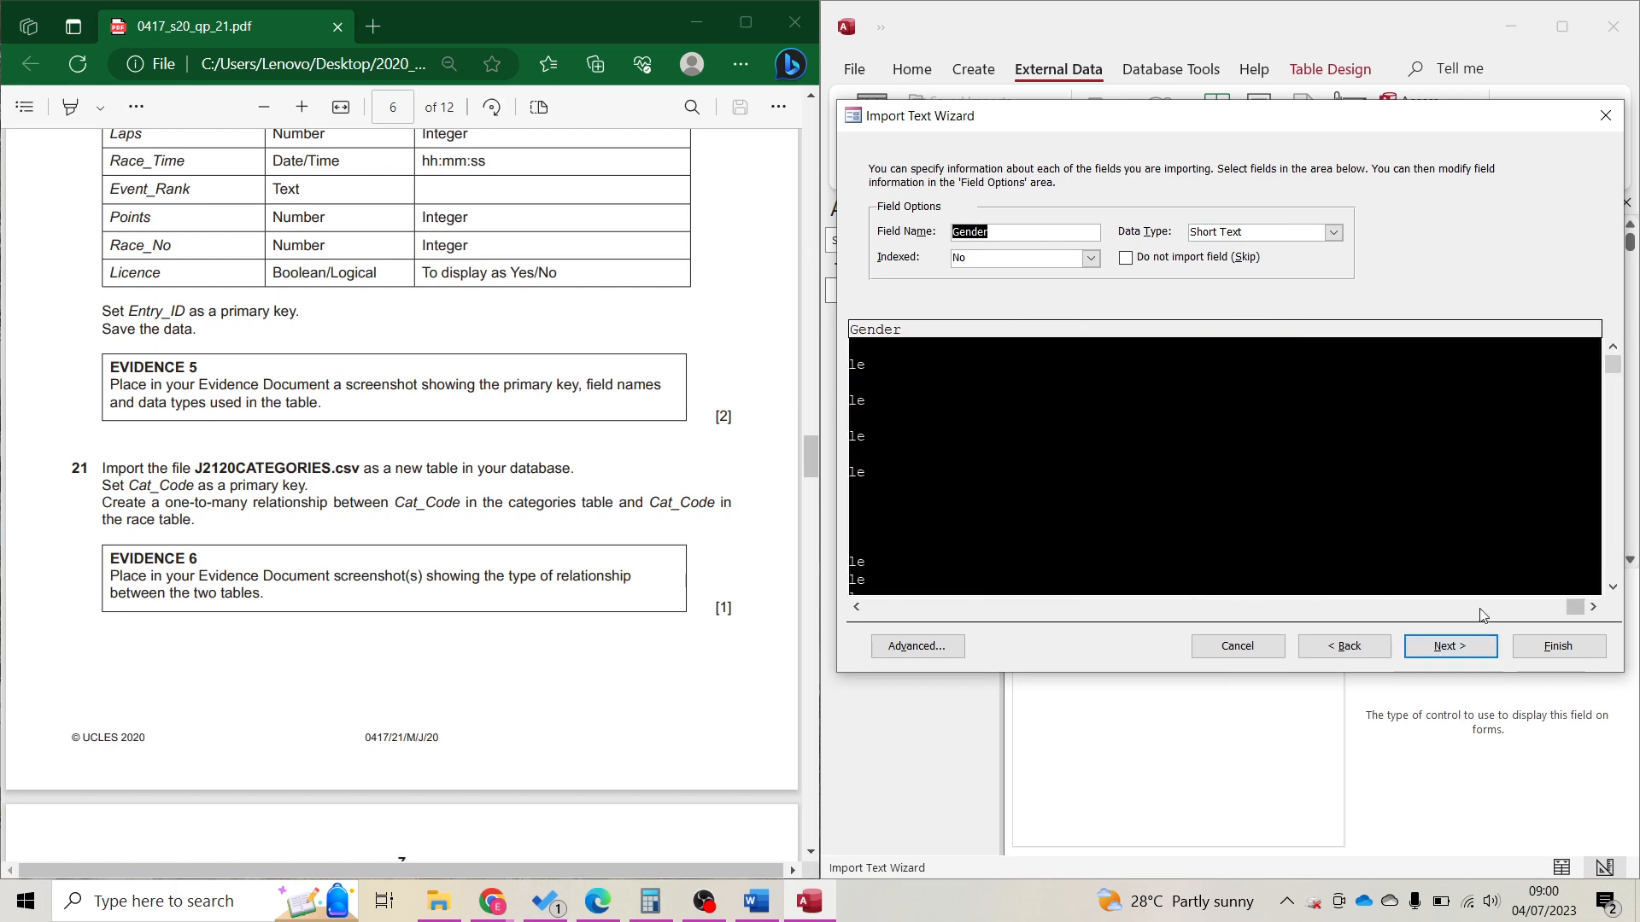
Make Cat_Code the primary key and finish importing the J2120CATEGORIES table.
left_click(1437, 656)
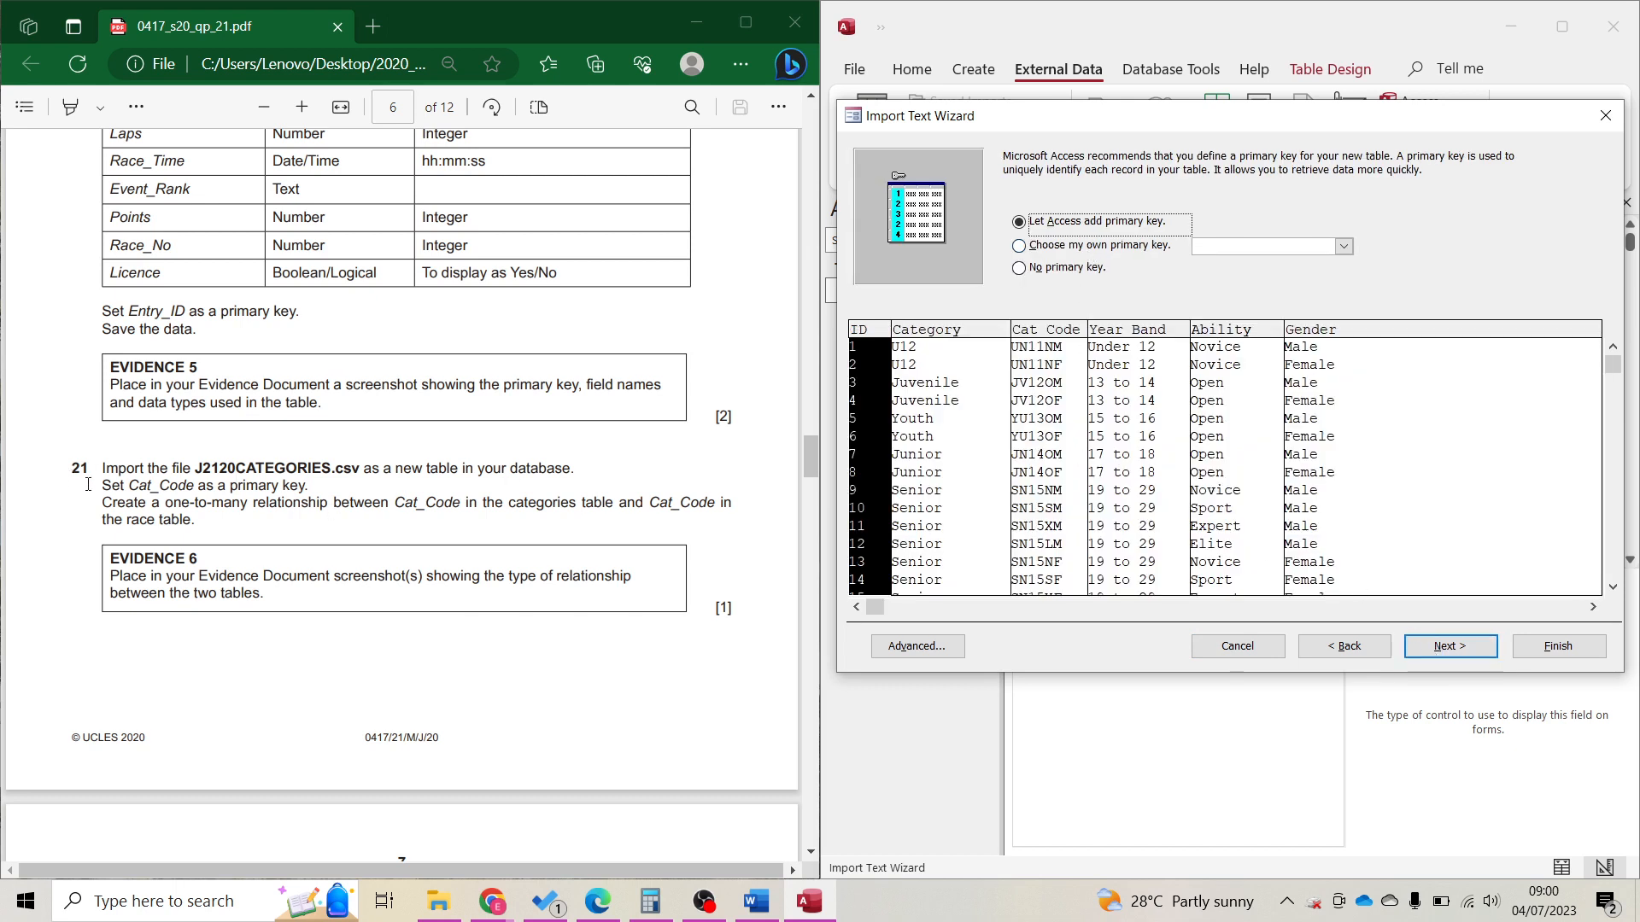
left_click_drag(97, 485, 332, 487)
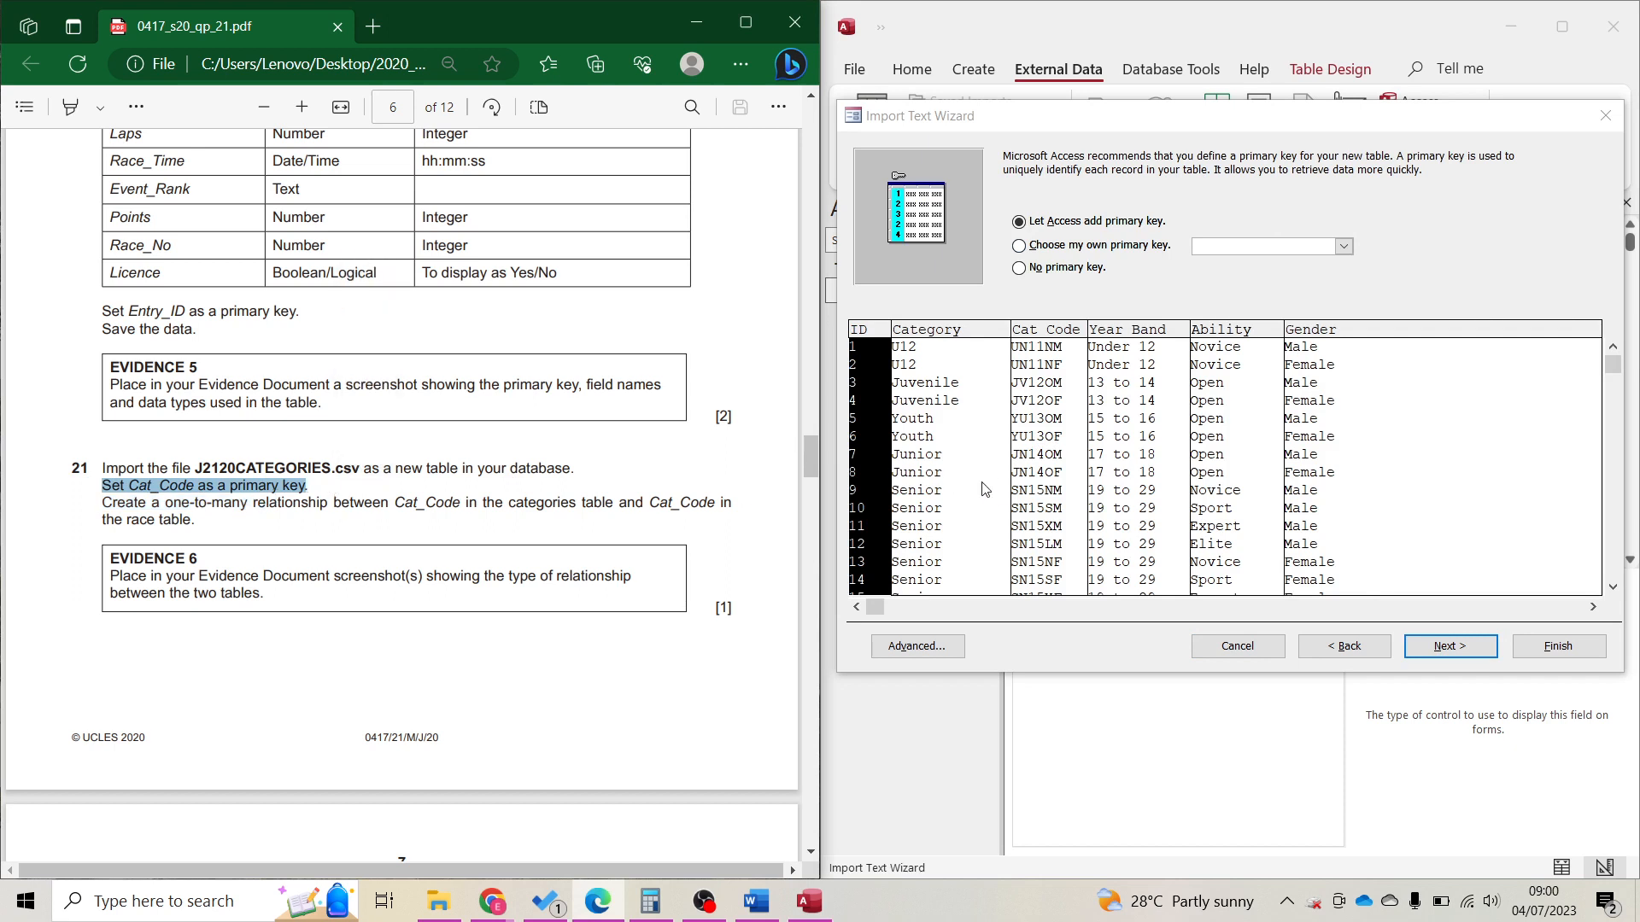
left_click(1104, 247)
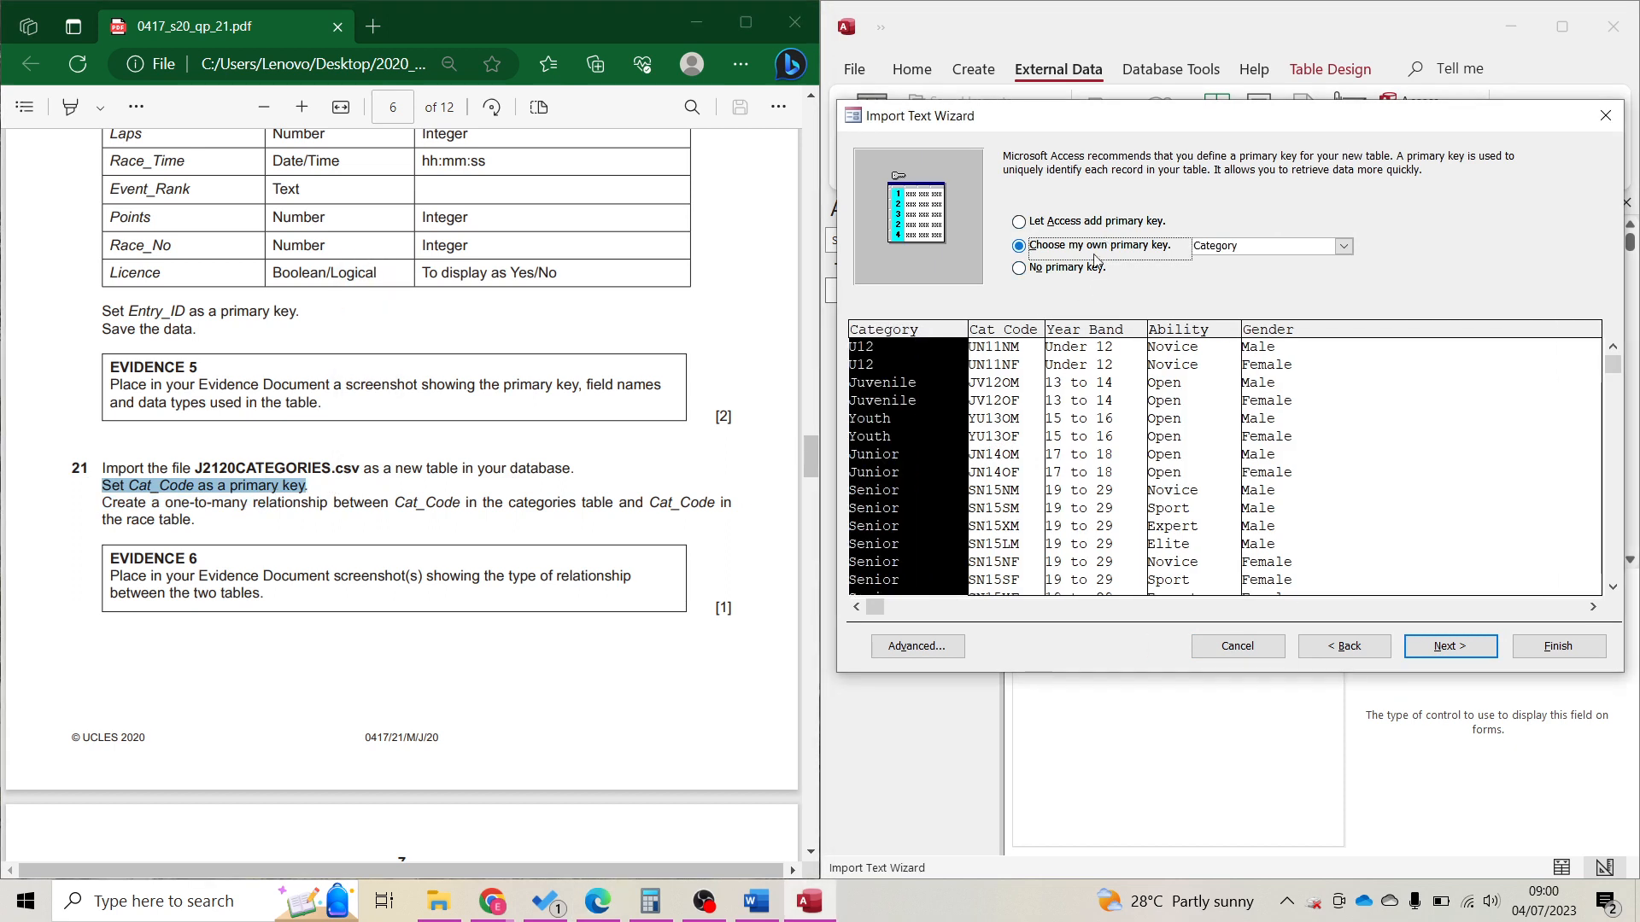
left_click(1016, 436)
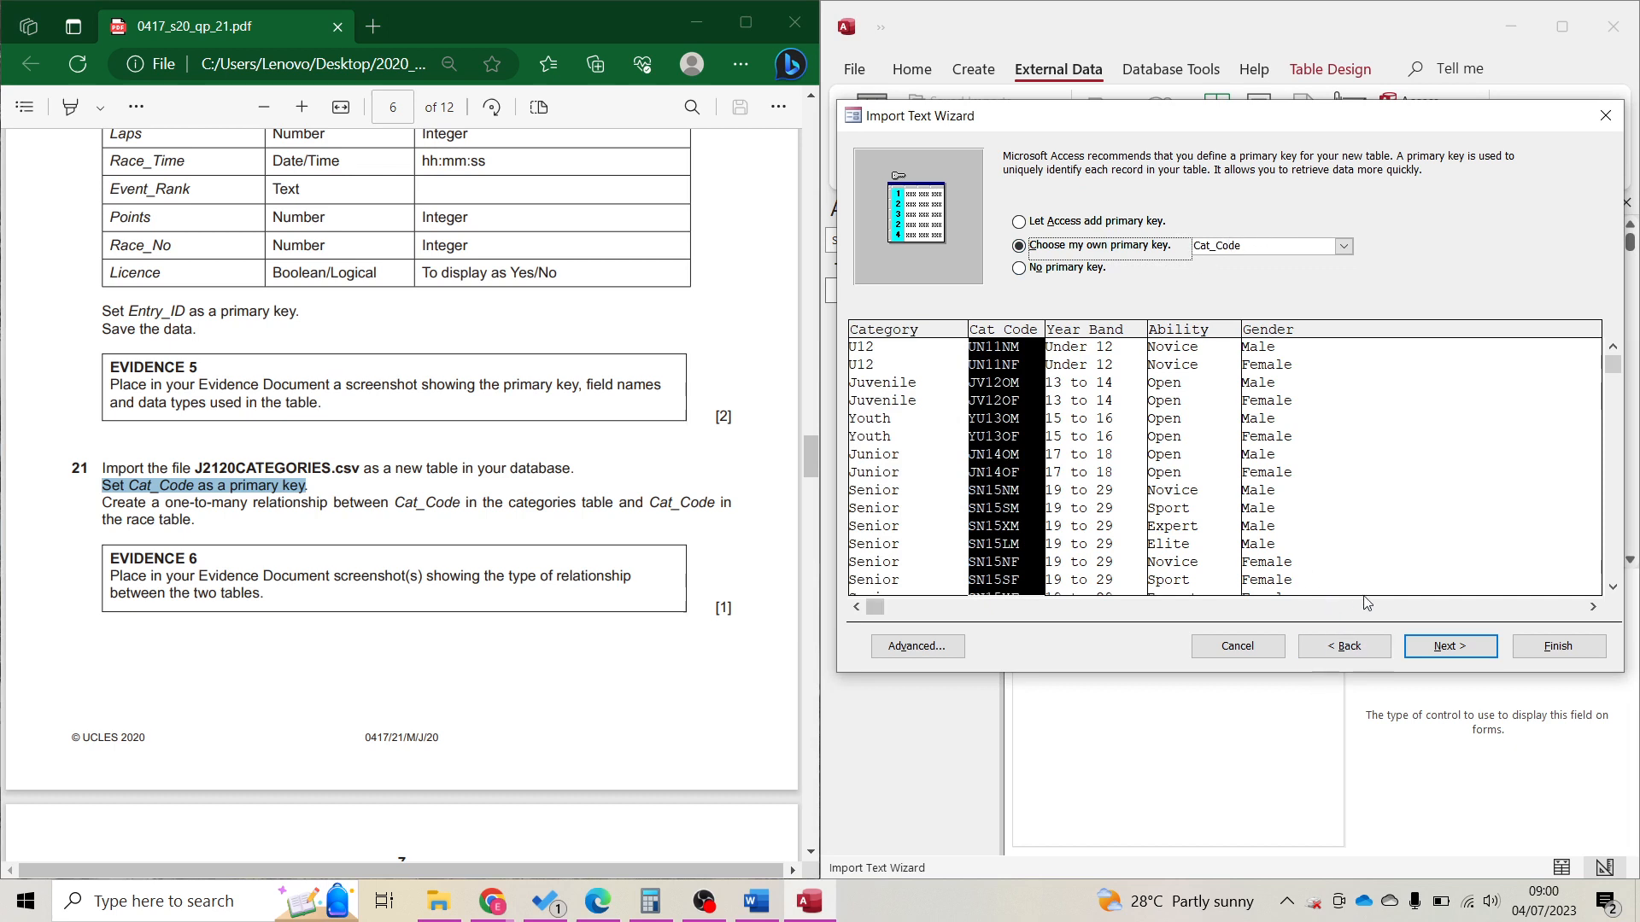
left_click(1449, 647)
left_click(1586, 647)
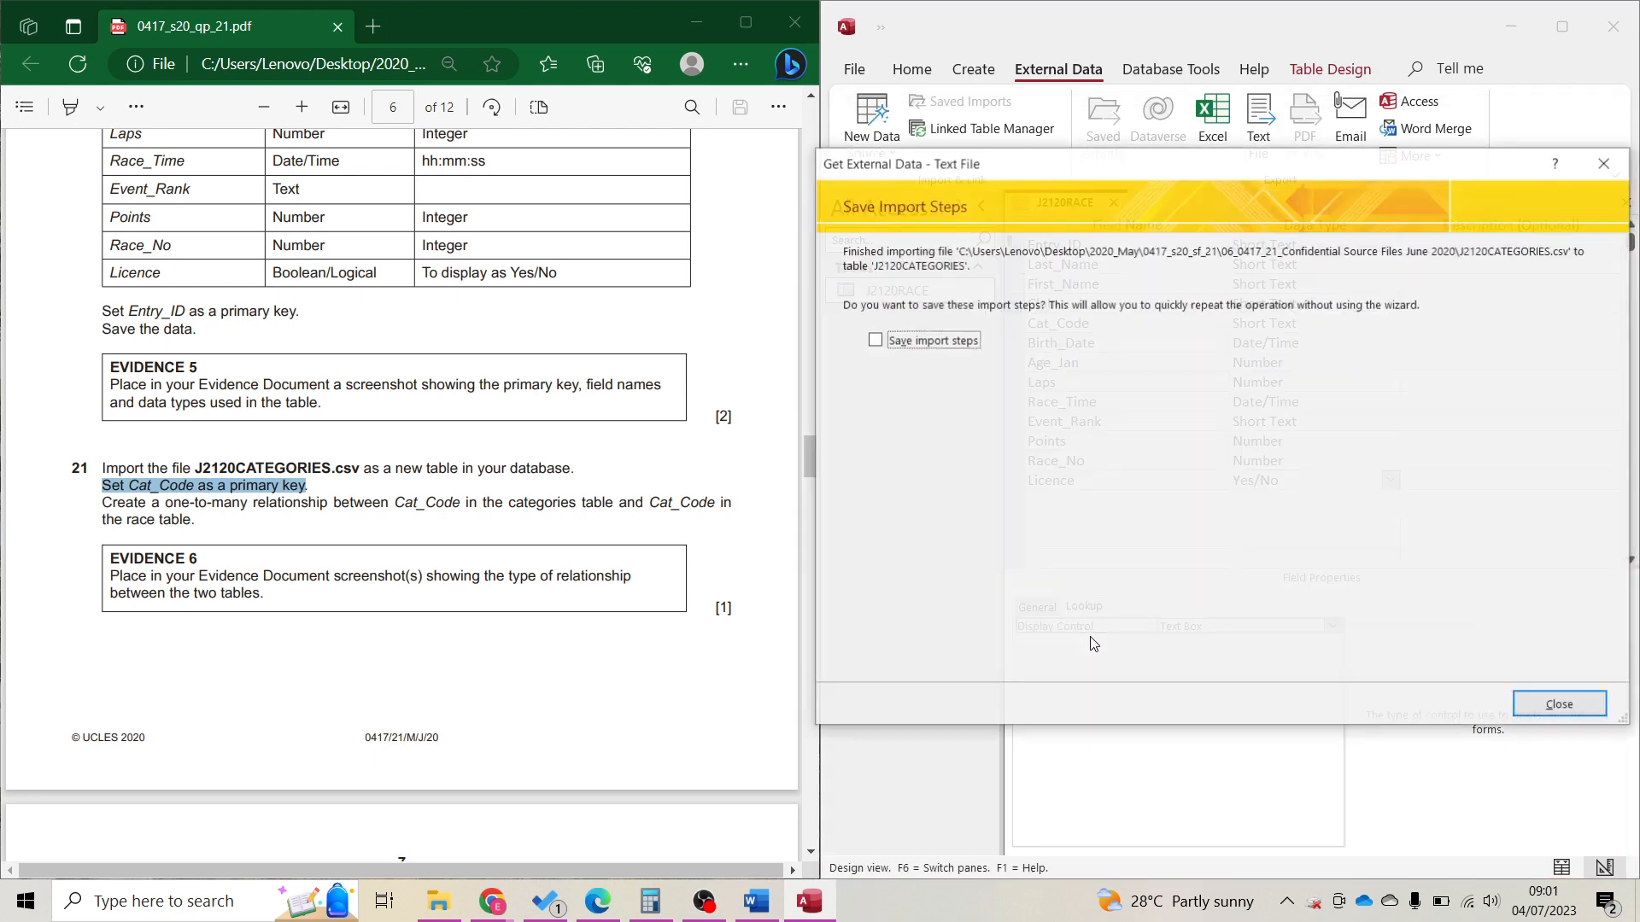
Close the import without saving steps and open the Relationships window from Database Tools.
left_click(1574, 706)
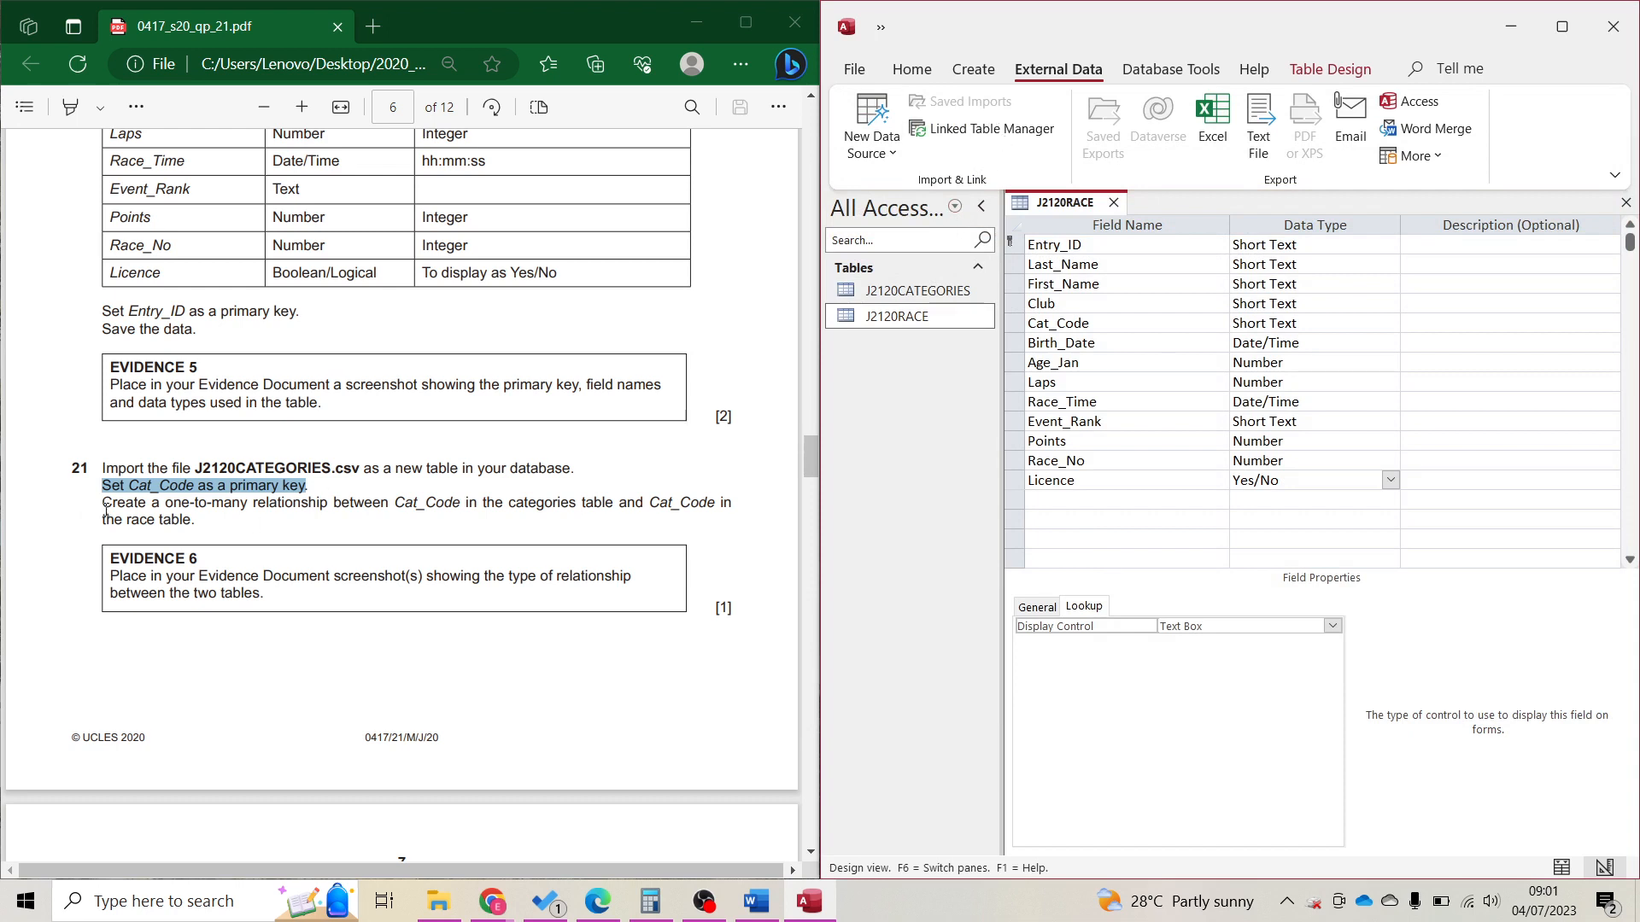
left_click(1204, 70)
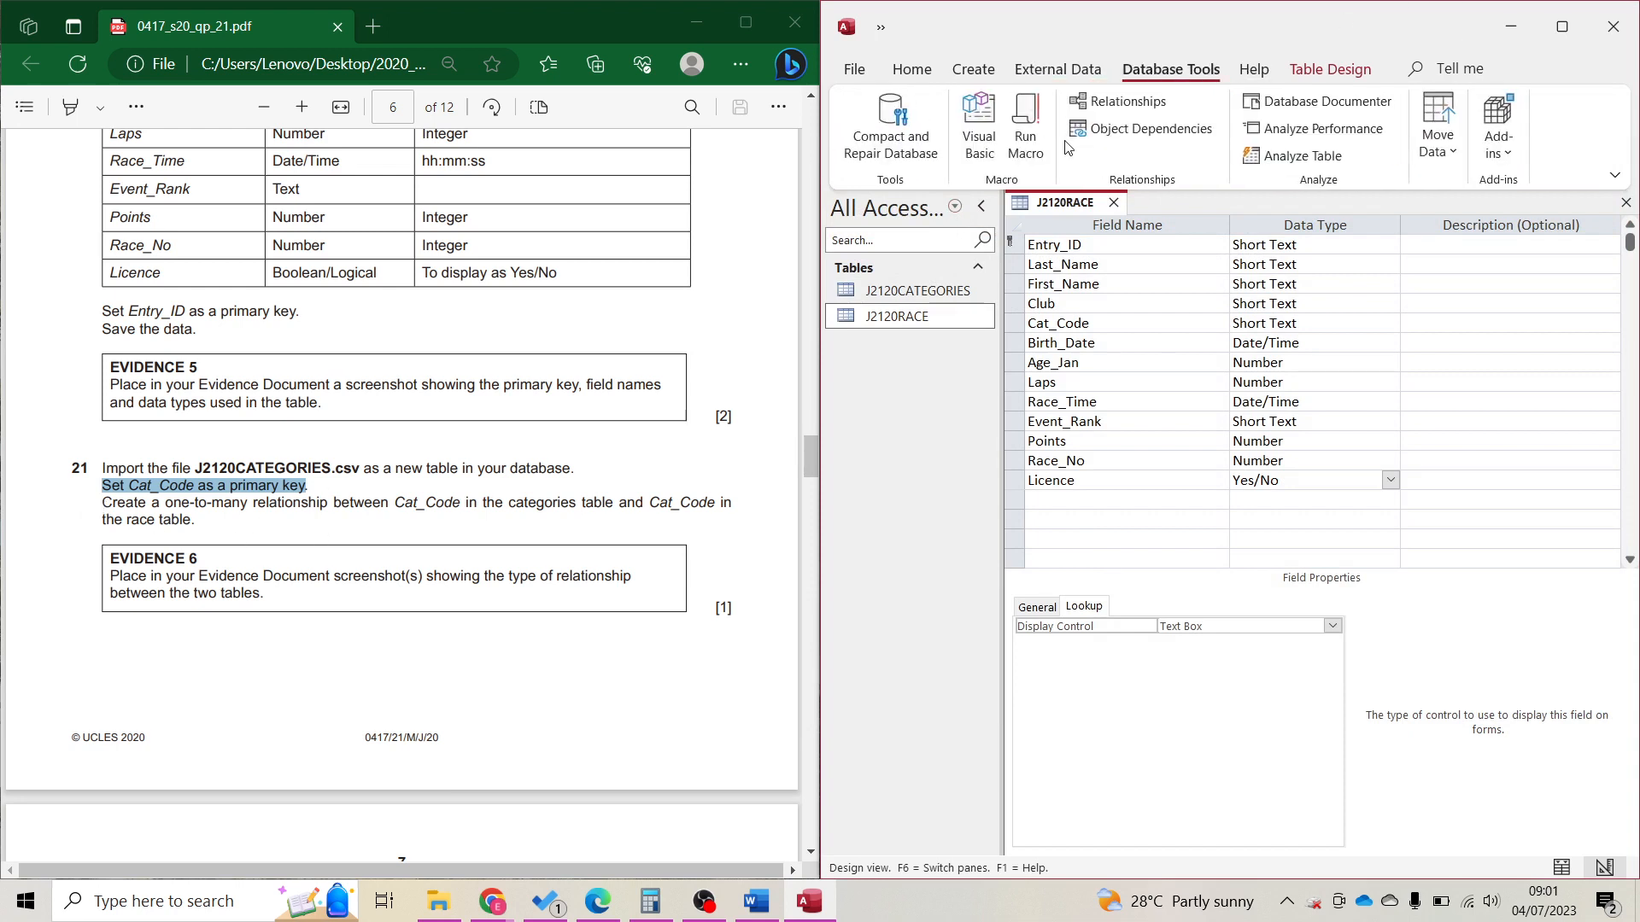
left_click(1110, 101)
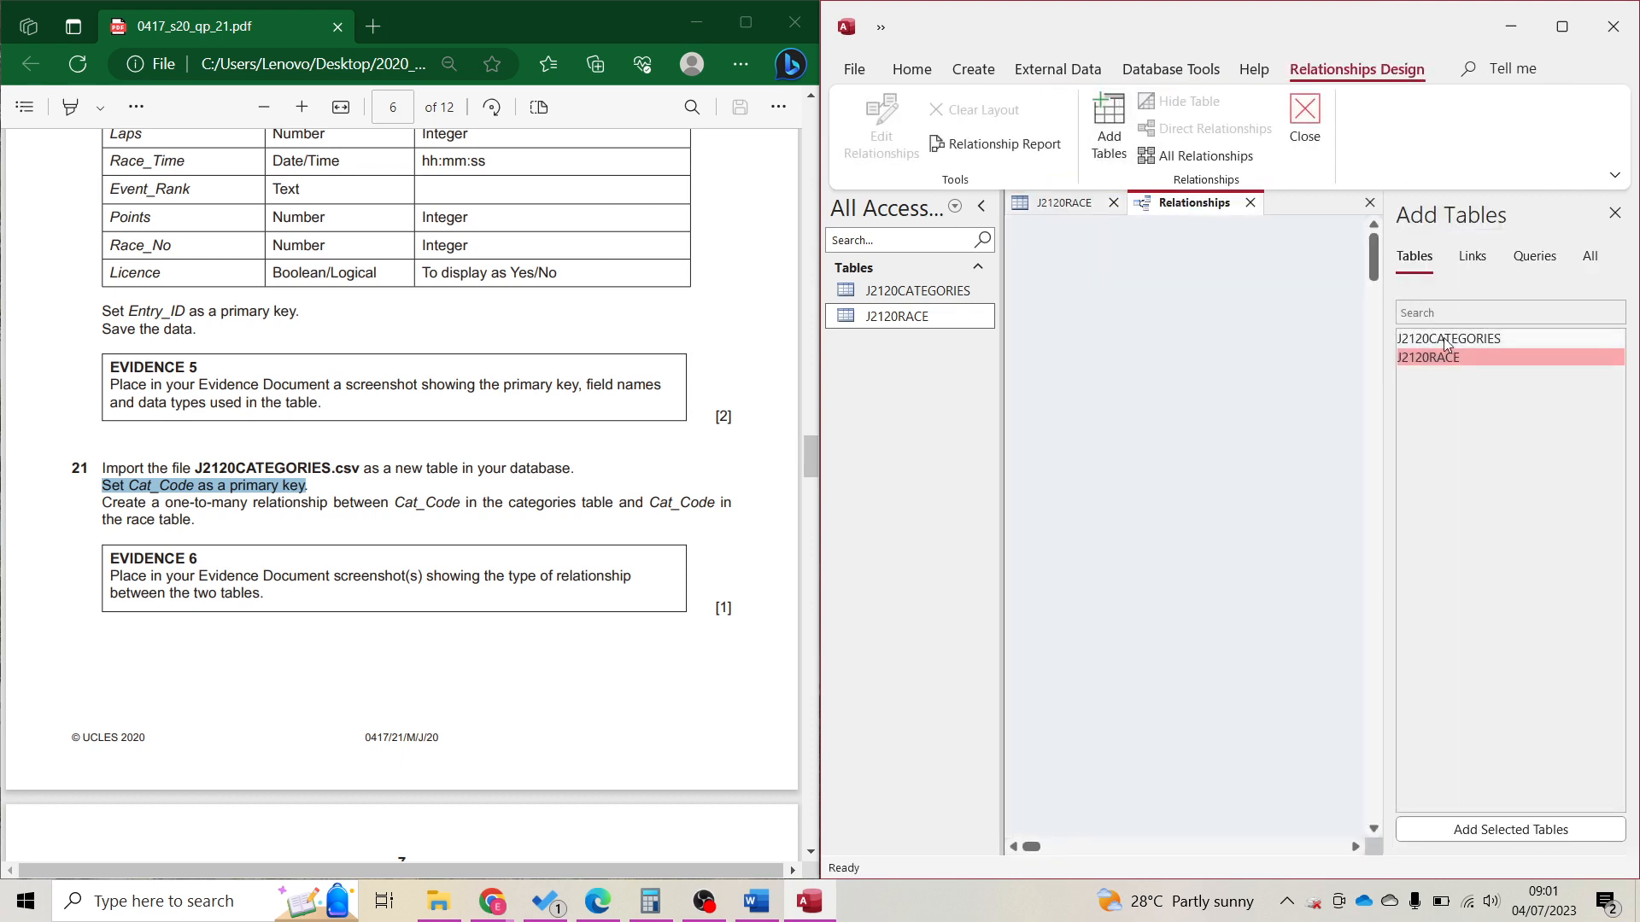
Add J2120CATEGORIES and J2120RACE to the Relationships window and arrange them side by side.
double_click(1435, 339)
double_click(1409, 357)
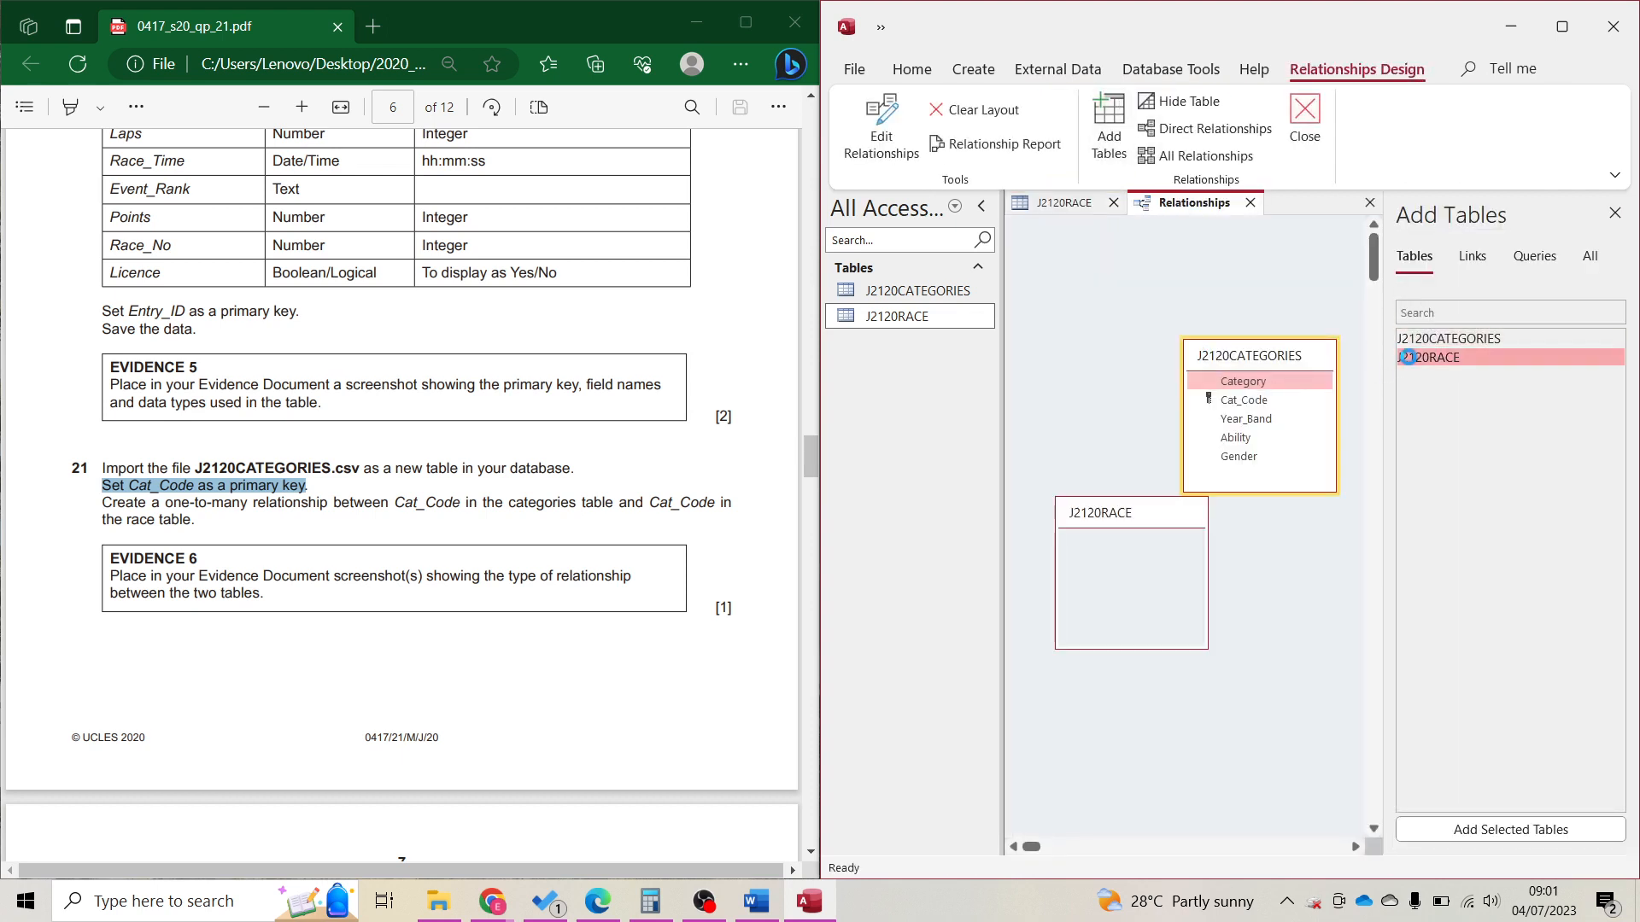
left_click_drag(1243, 363, 1093, 298)
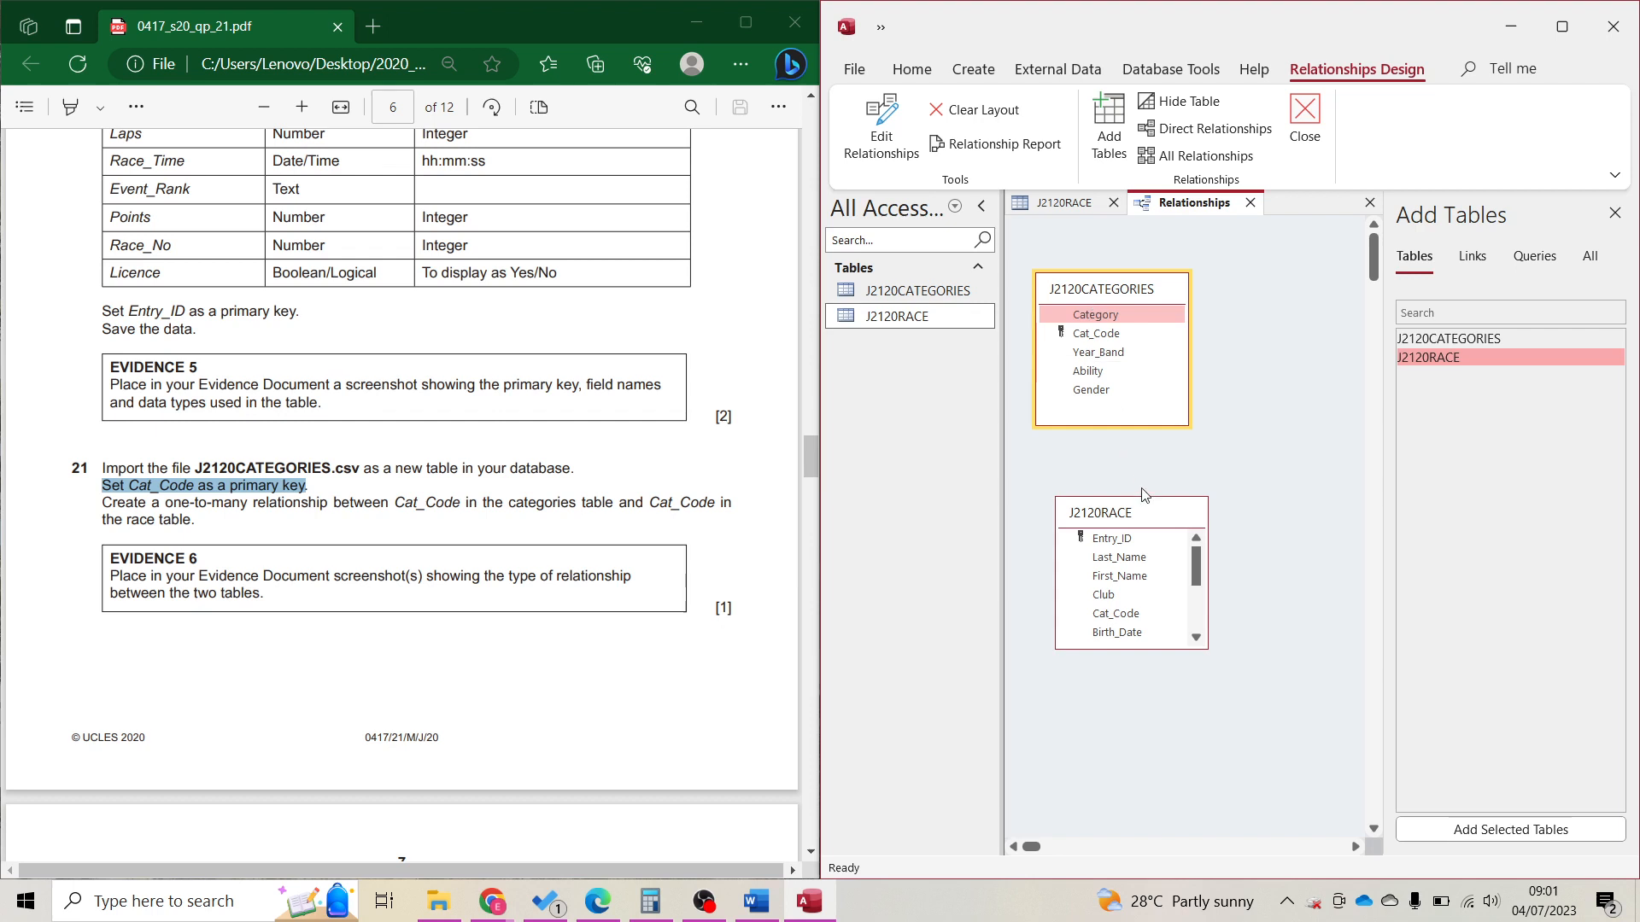
left_click_drag(1145, 511, 1293, 480)
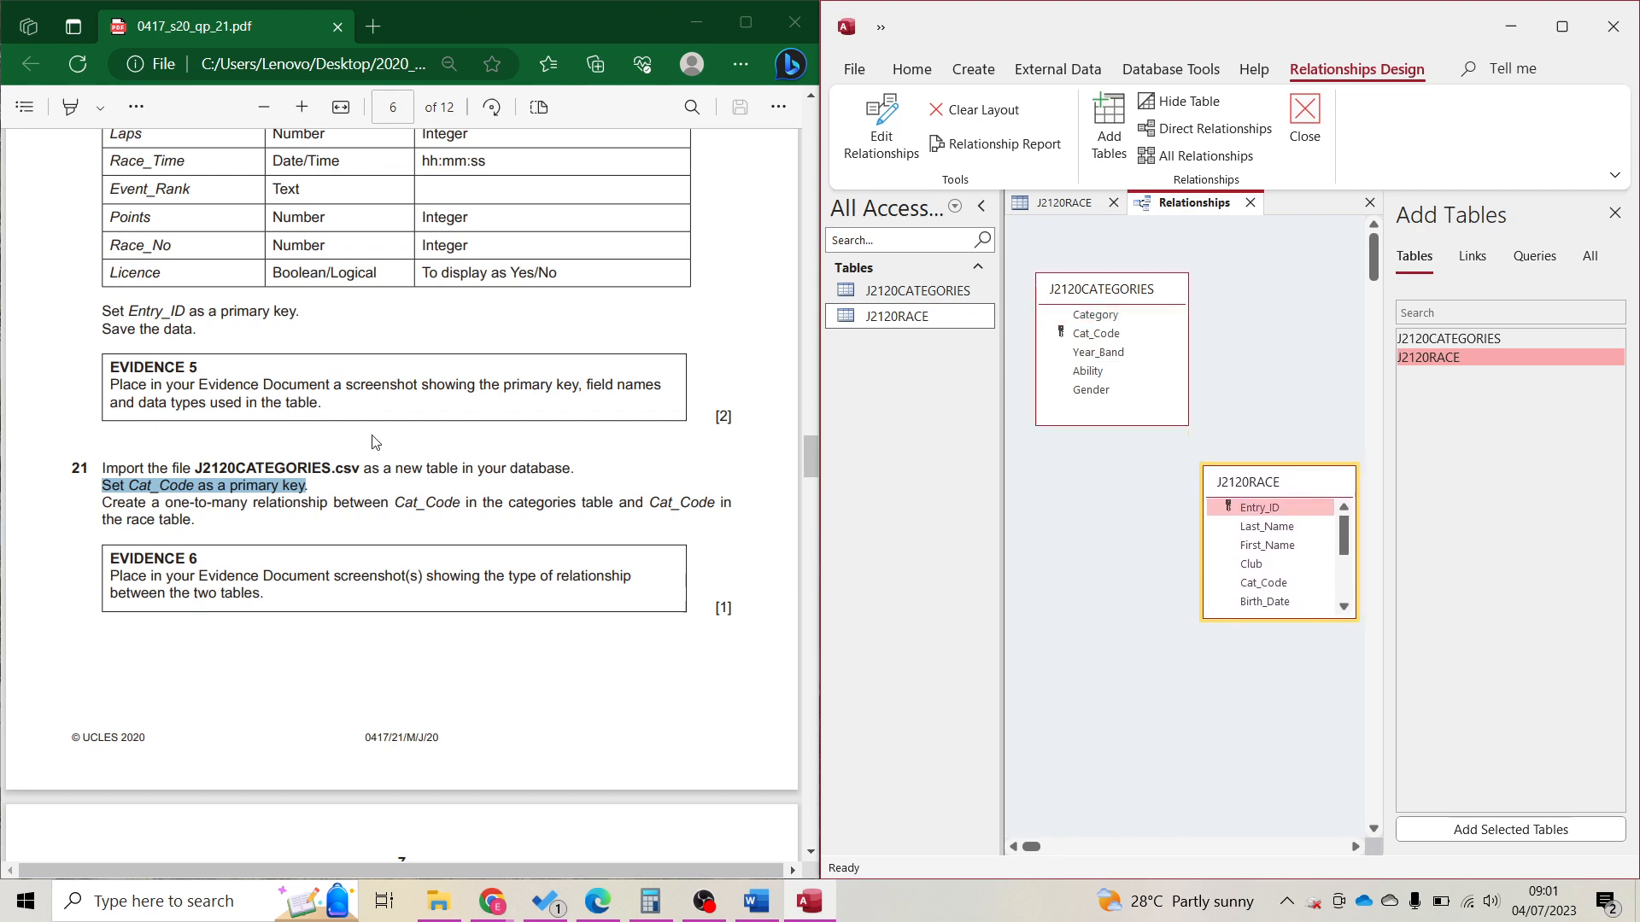
Drag Cat_Code from J2120CATEGORIES onto Cat_Code in J2120RACE to define a one-to-many link.
double_click(403, 503)
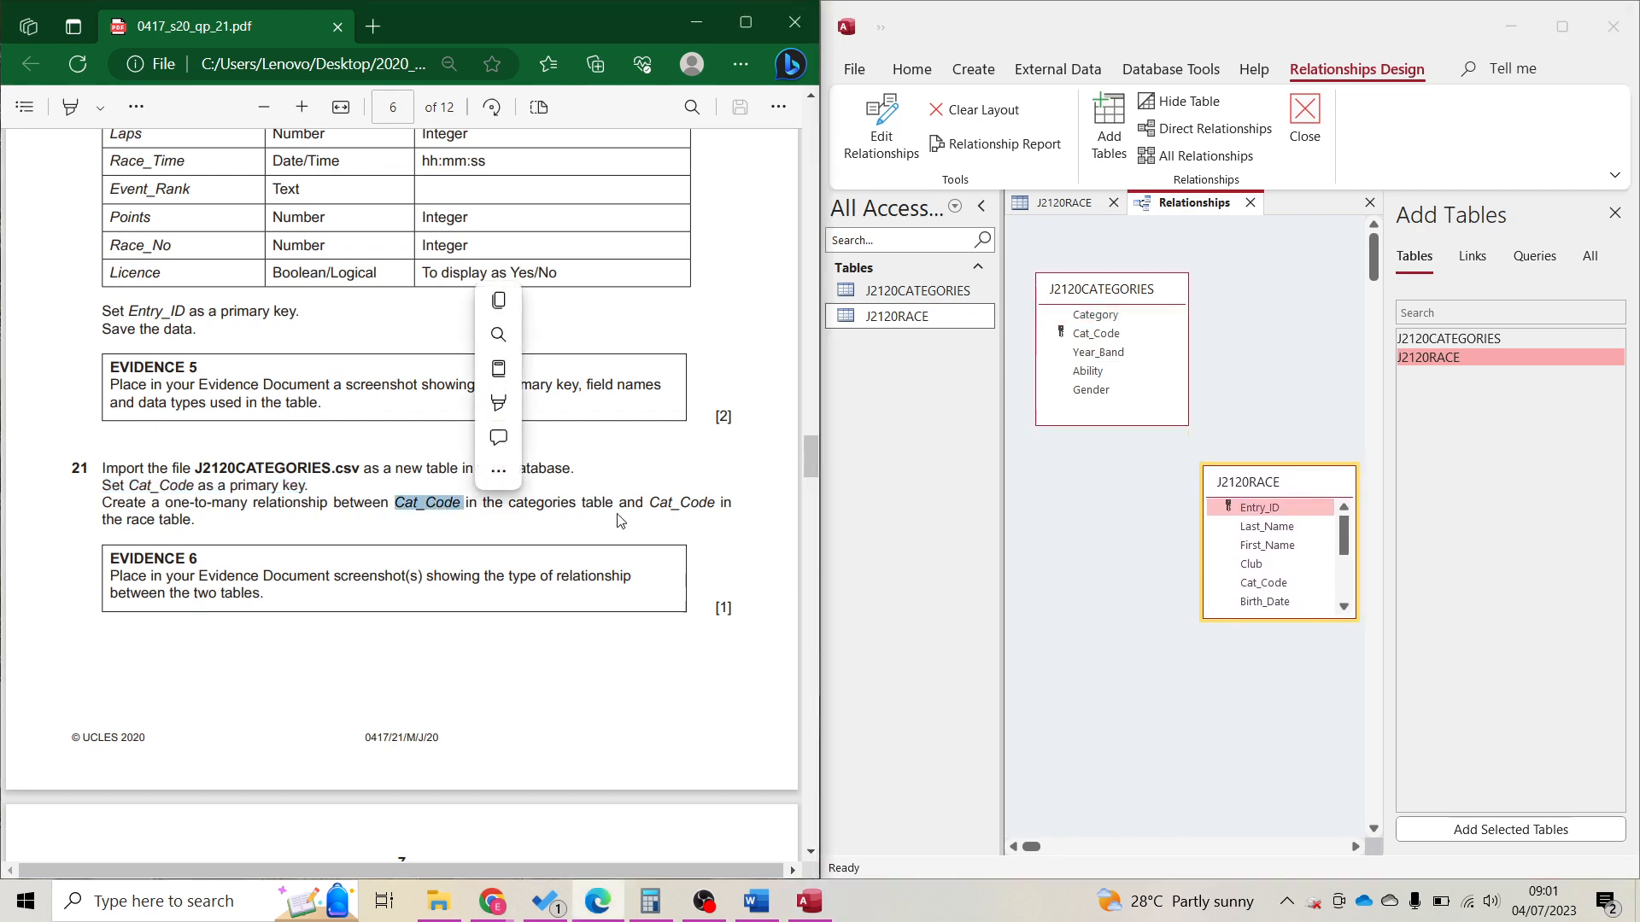
left_click_drag(1130, 332, 1261, 592)
left_click(1259, 587)
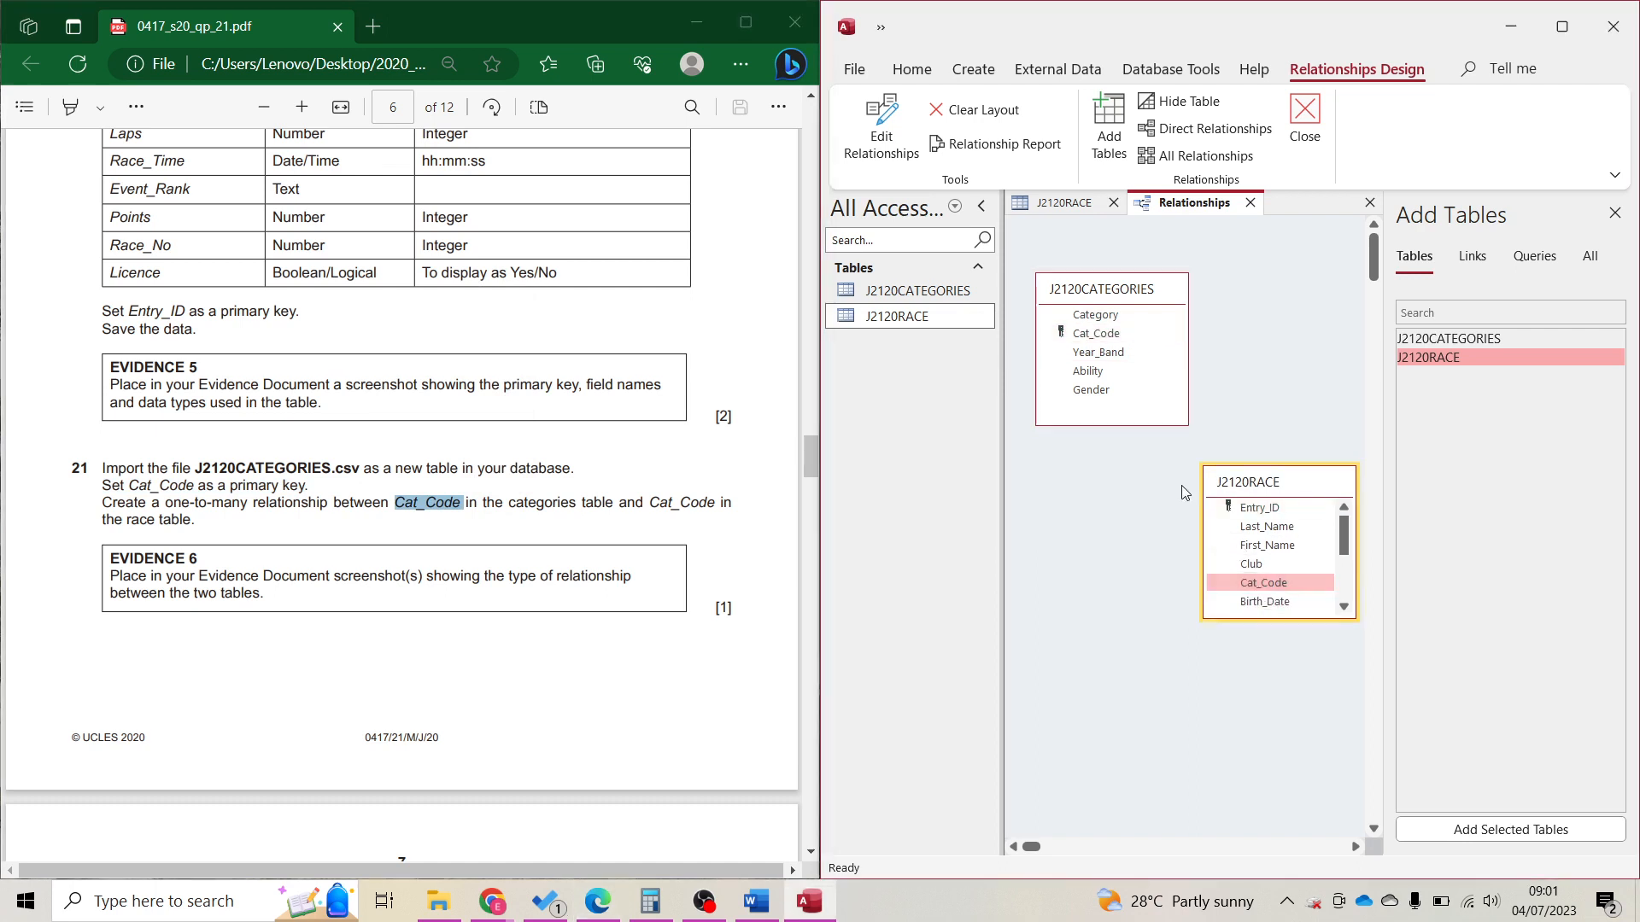
left_click(1097, 334)
left_click_drag(1116, 341, 1272, 566)
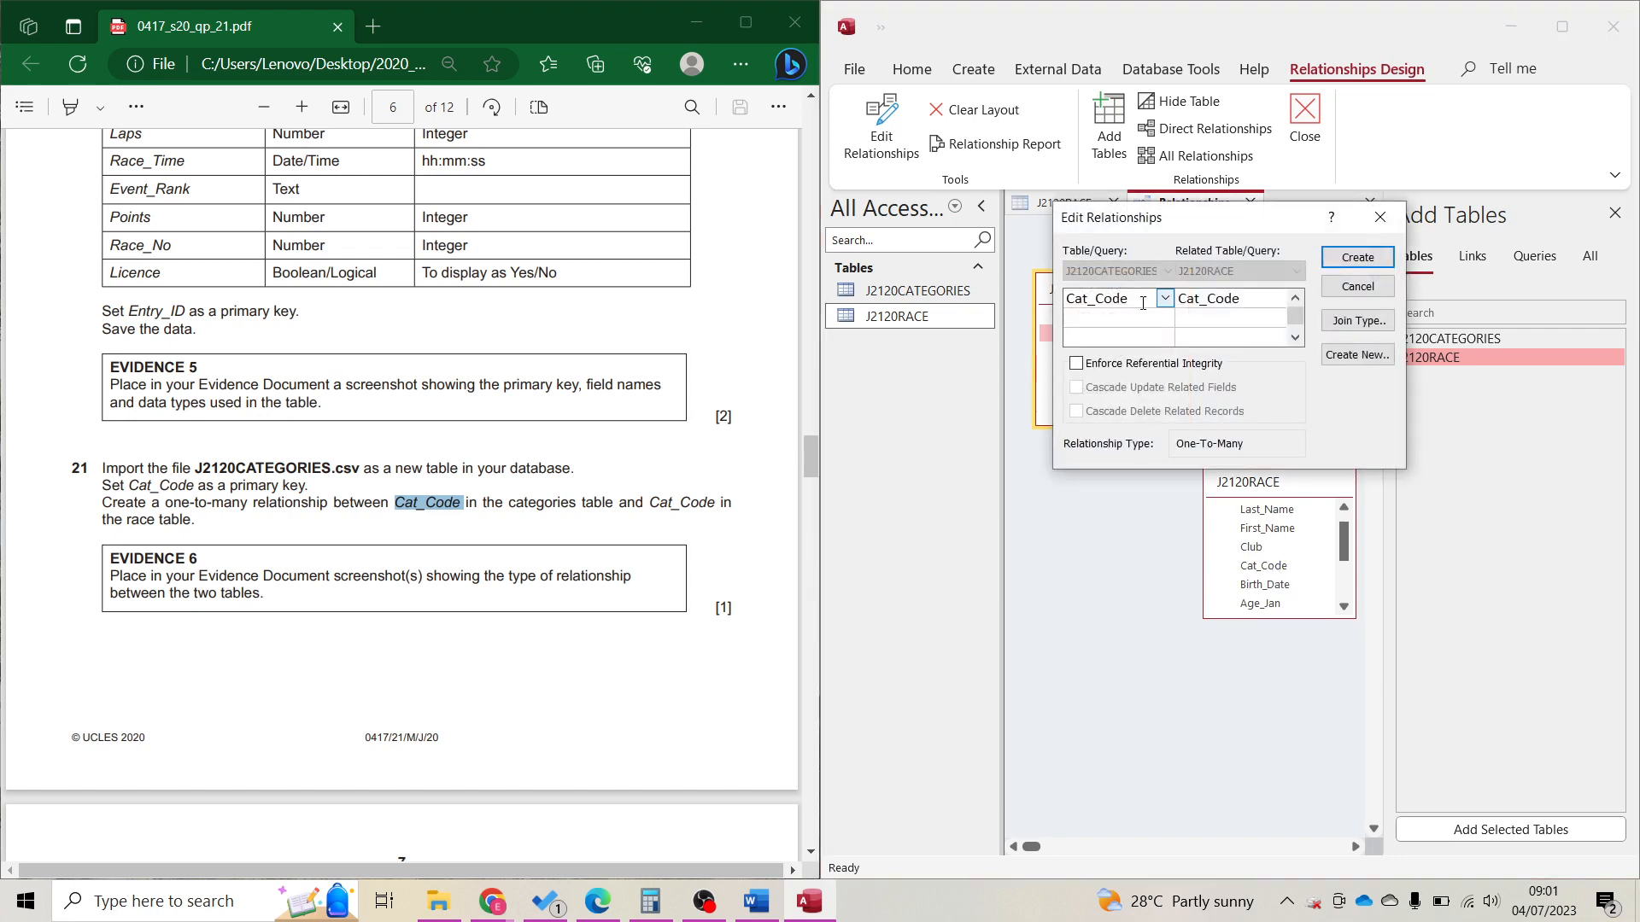
Check the Cat_Code wording in the question and screenshot the Edit Relationships dialog.
left_click(414, 505)
left_click_drag(381, 504, 477, 504)
left_click(1136, 282)
left_click_drag(660, 504, 714, 503)
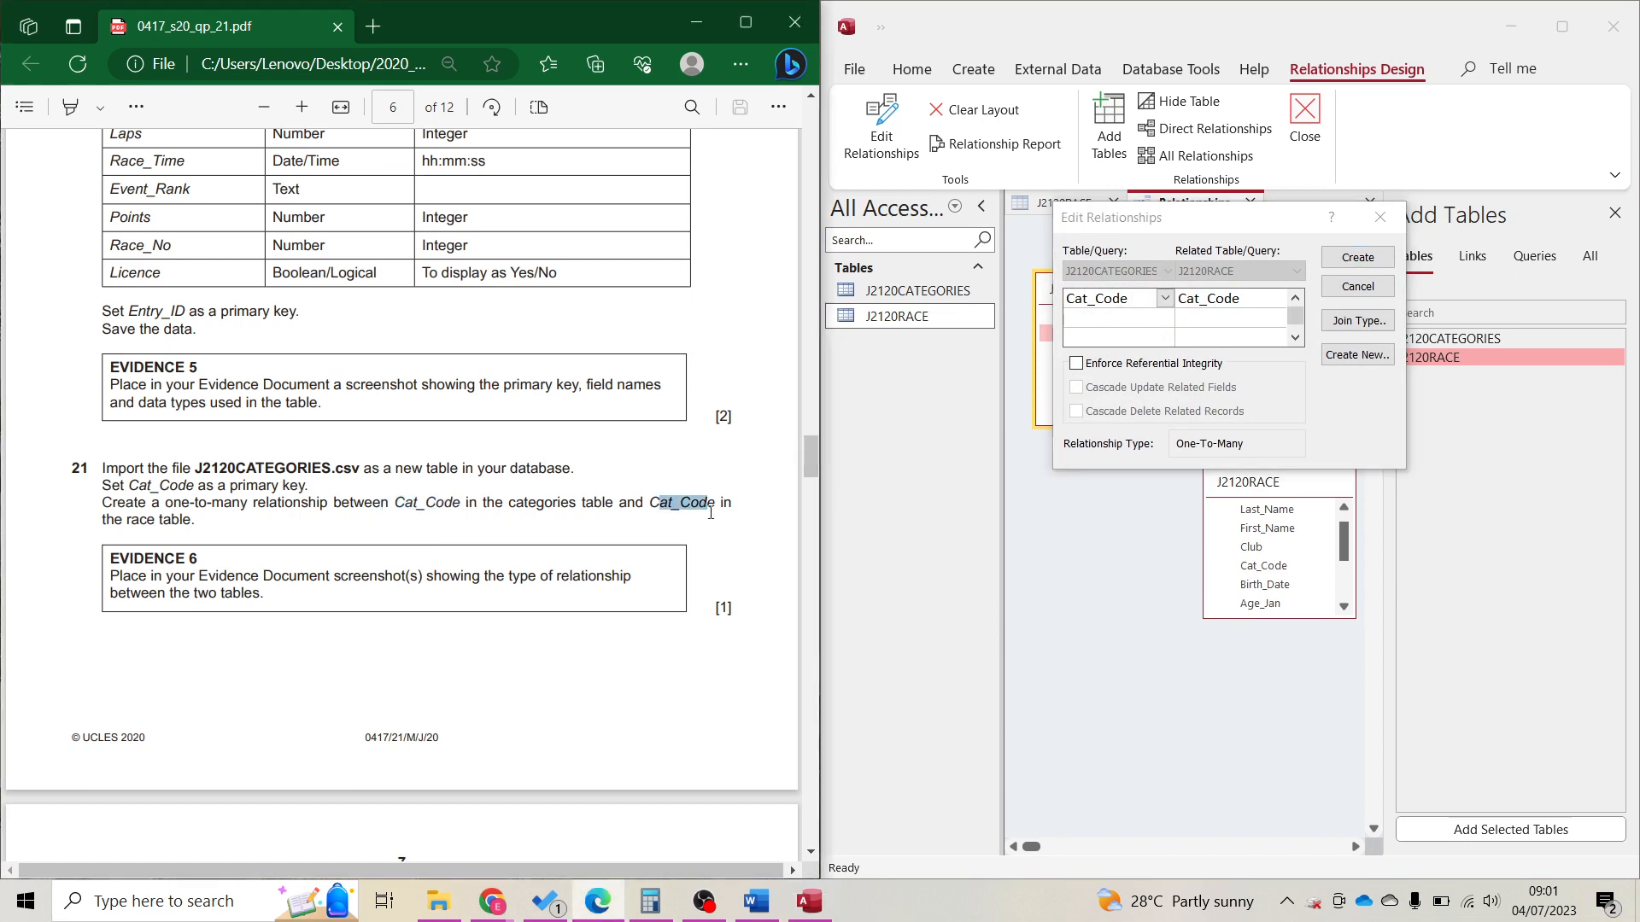
left_click(1221, 279)
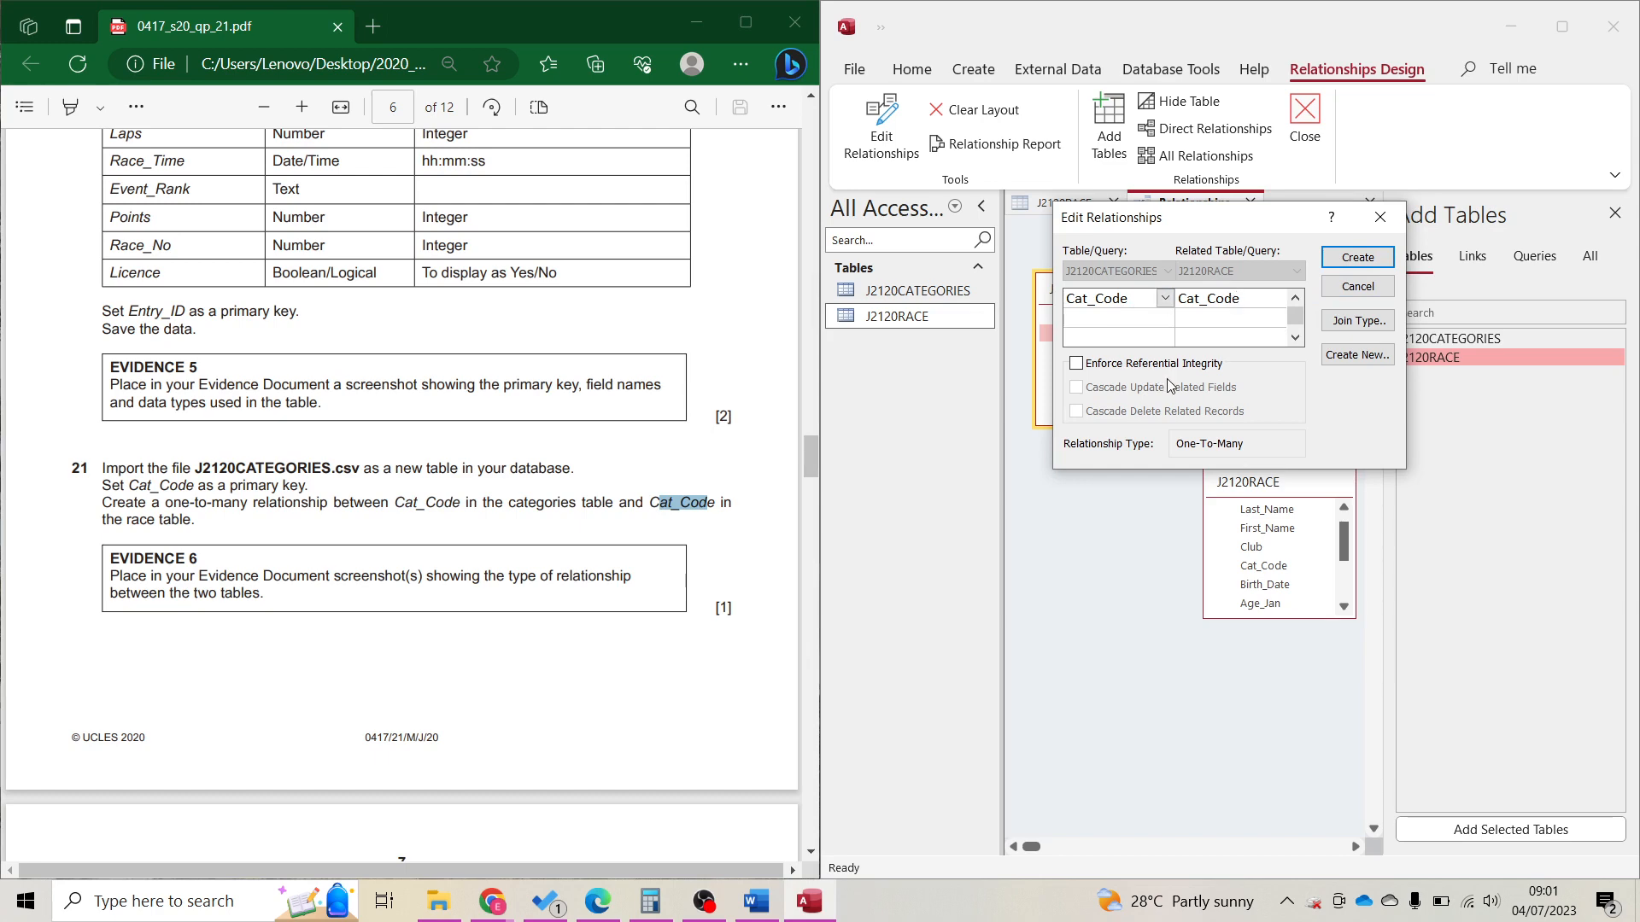
key("super+shift+s")
left_click_drag(1053, 208, 1411, 466)
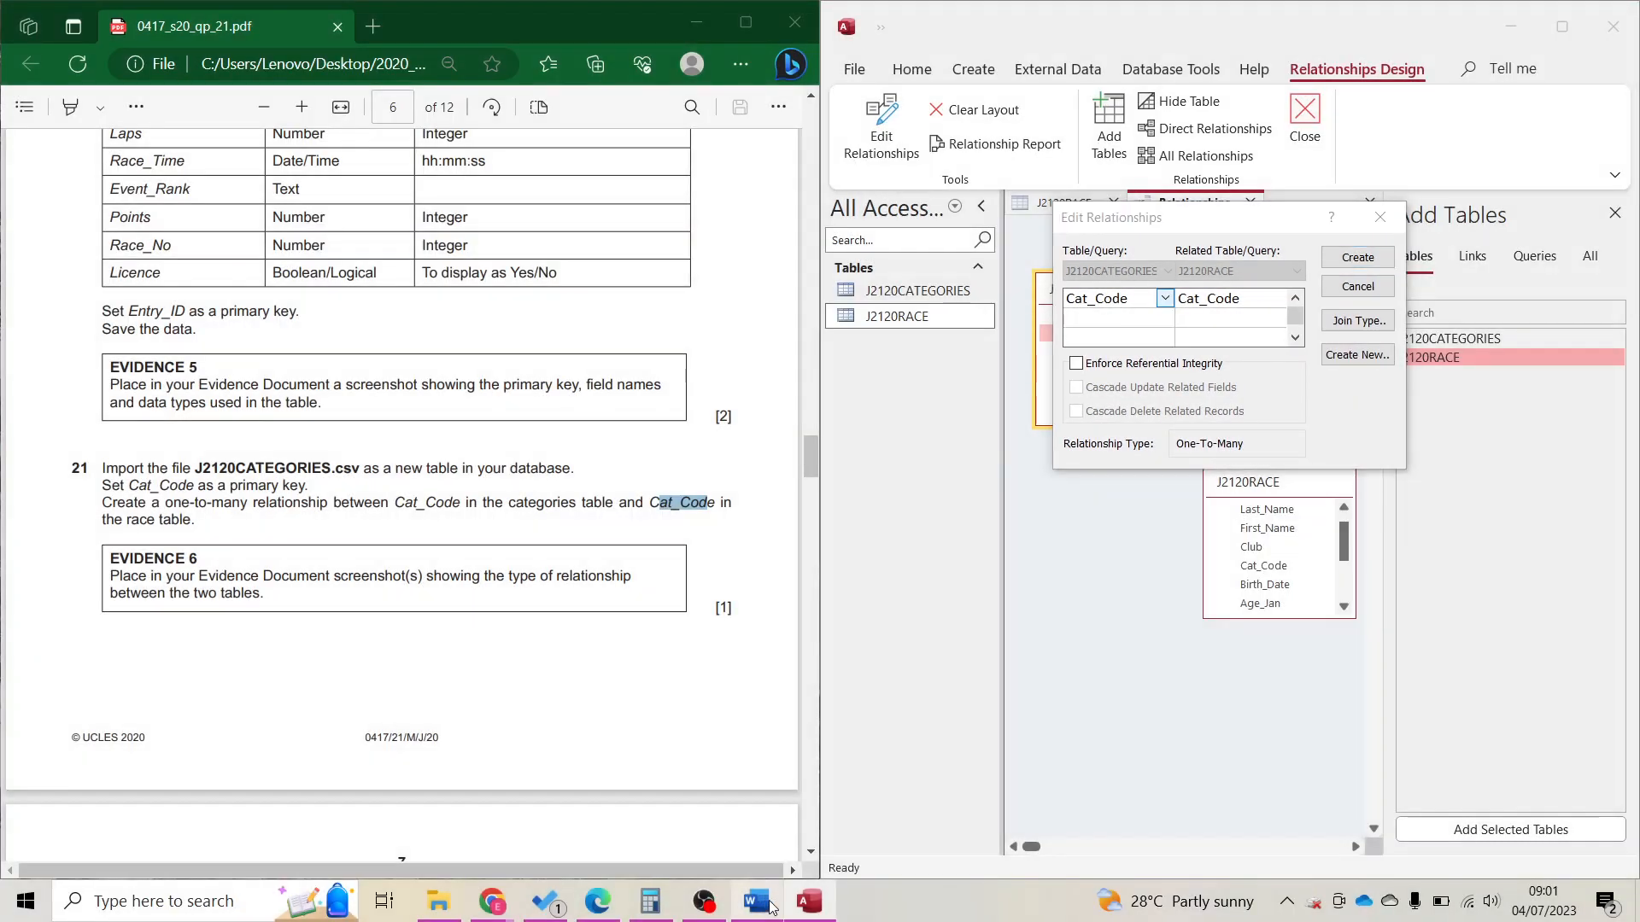
Paste the screenshot into the Word evidence document, then create the Cat_Code relationship.
left_click(756, 901)
scroll(1148, 766, "down", 3)
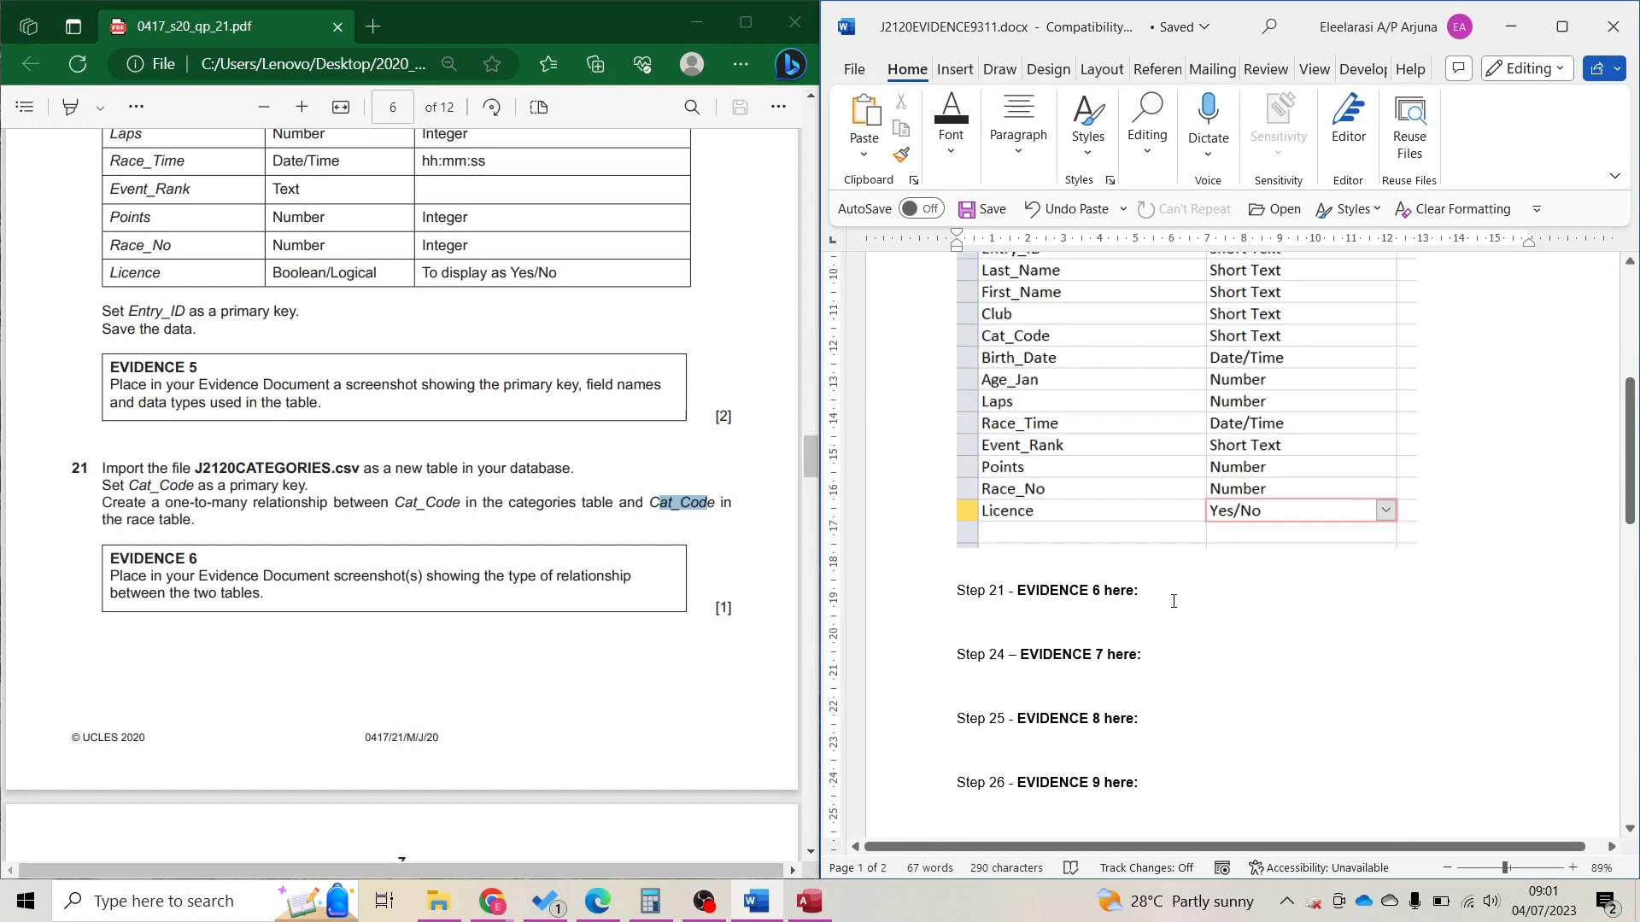
key("ctrl+v")
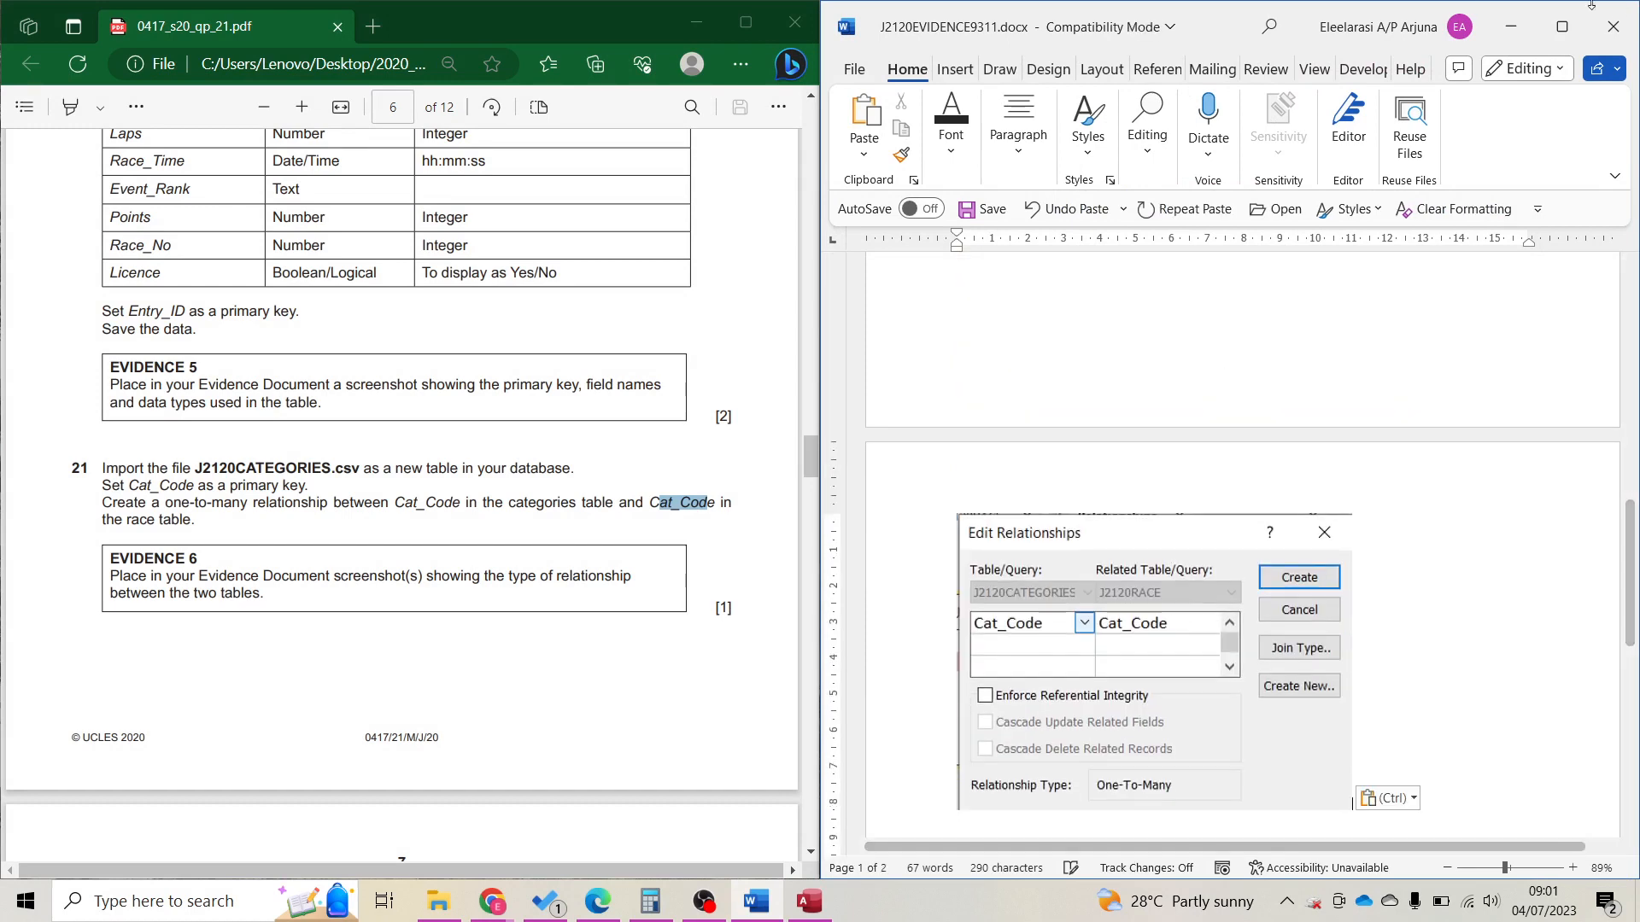
left_click(1511, 26)
left_click(1371, 258)
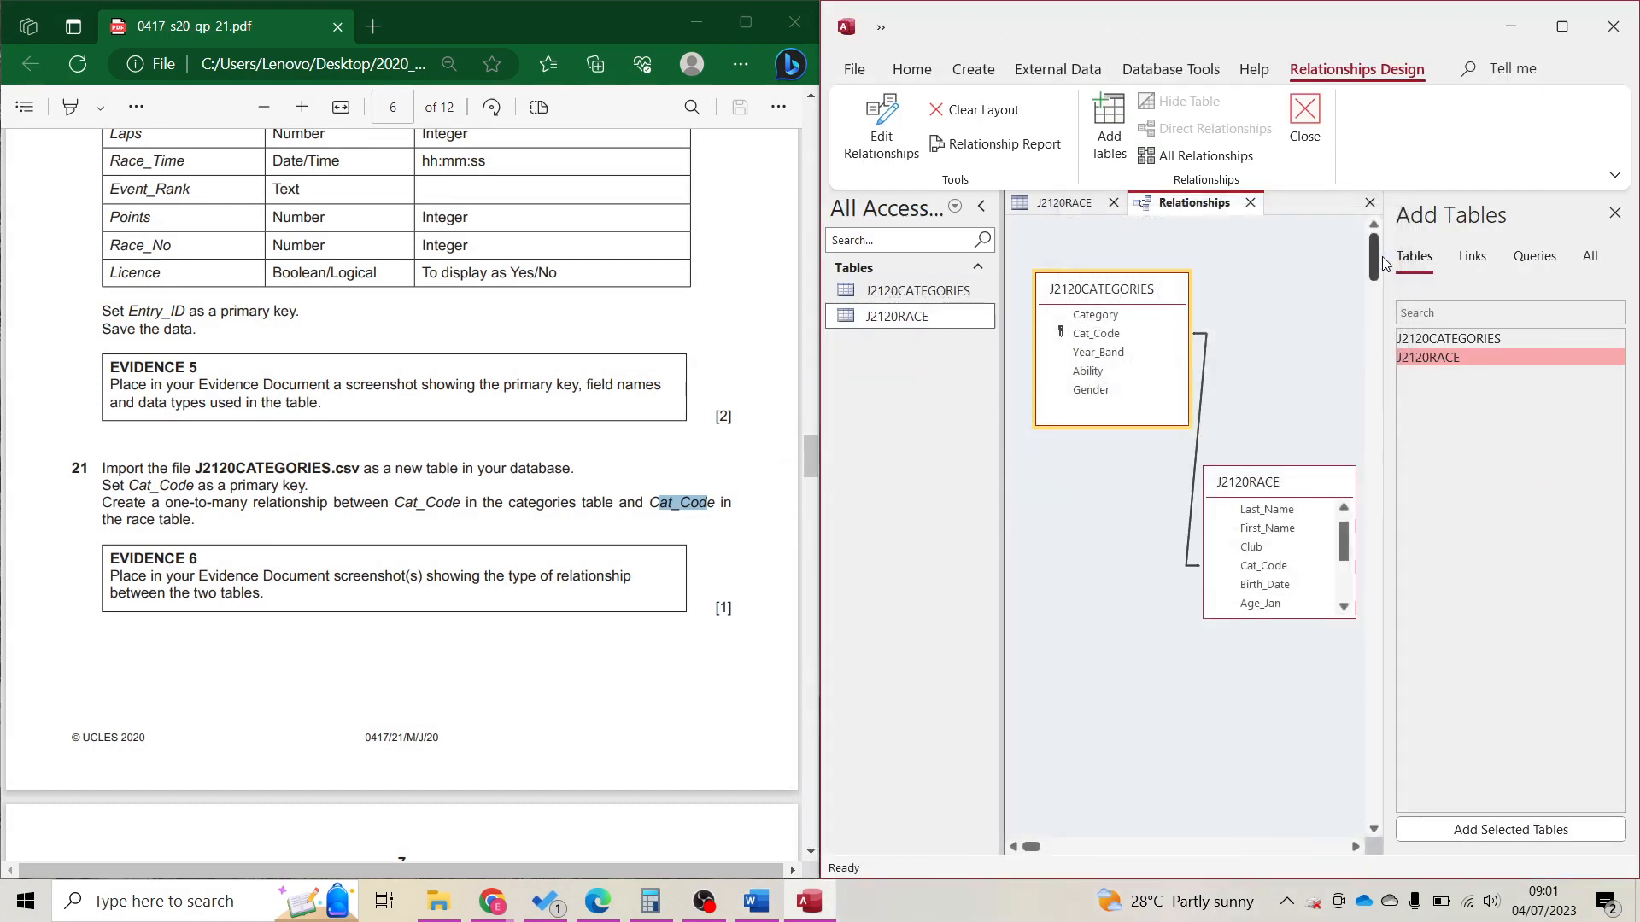
Recheck the Cat_Code relationship, read question 22, and close the Relationships window.
double_click(1198, 423)
left_click(1369, 259)
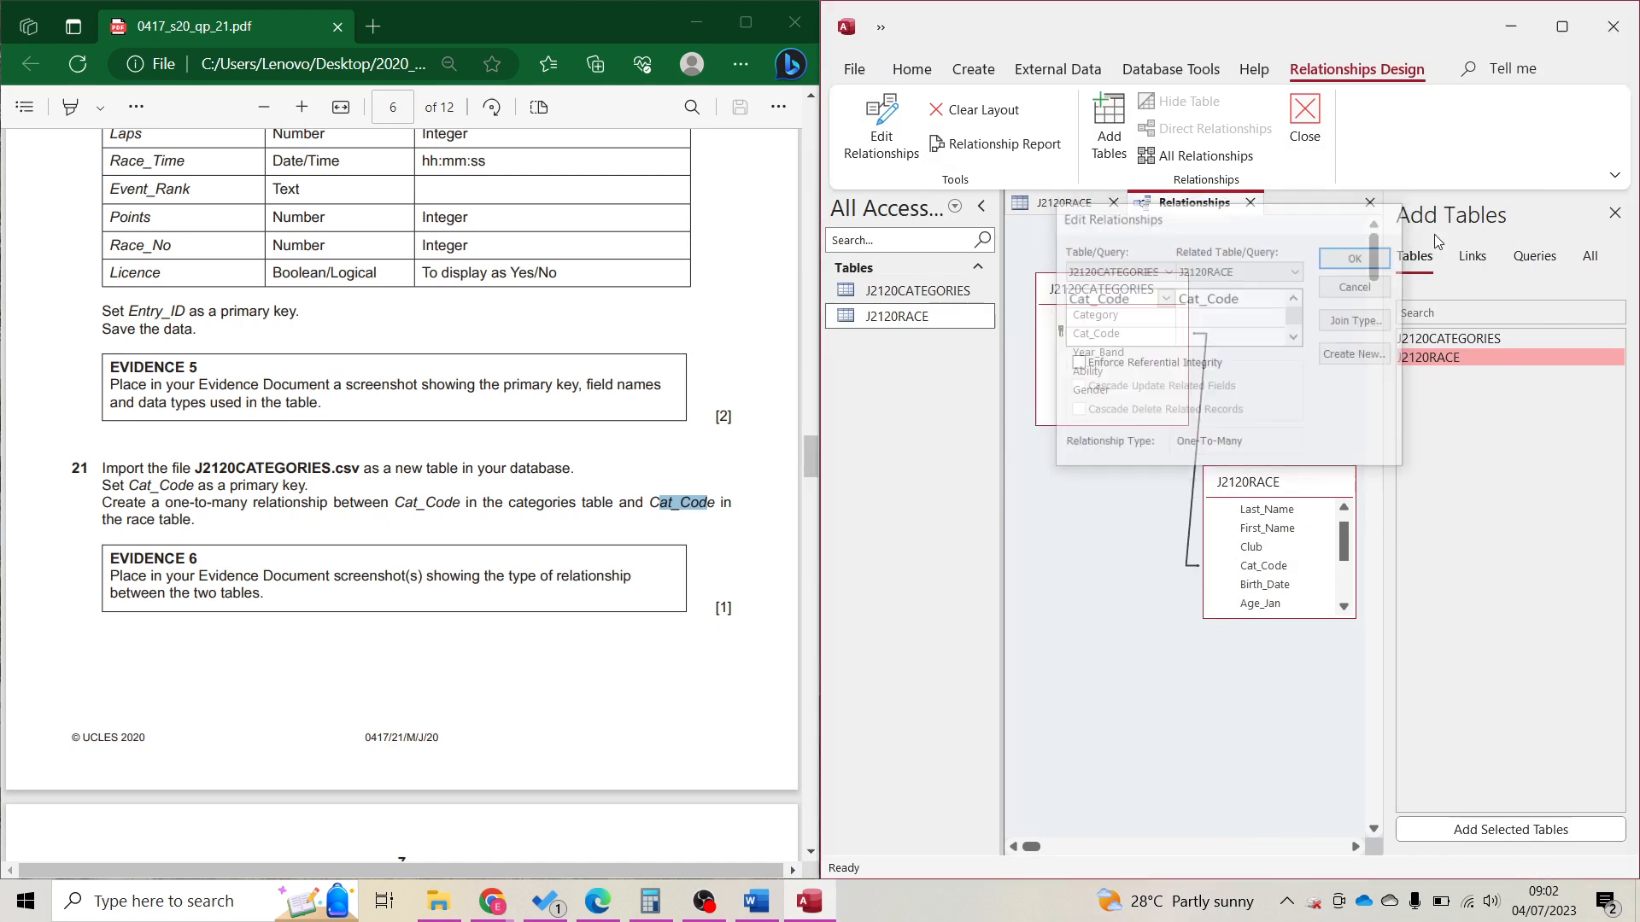
left_click(486, 571)
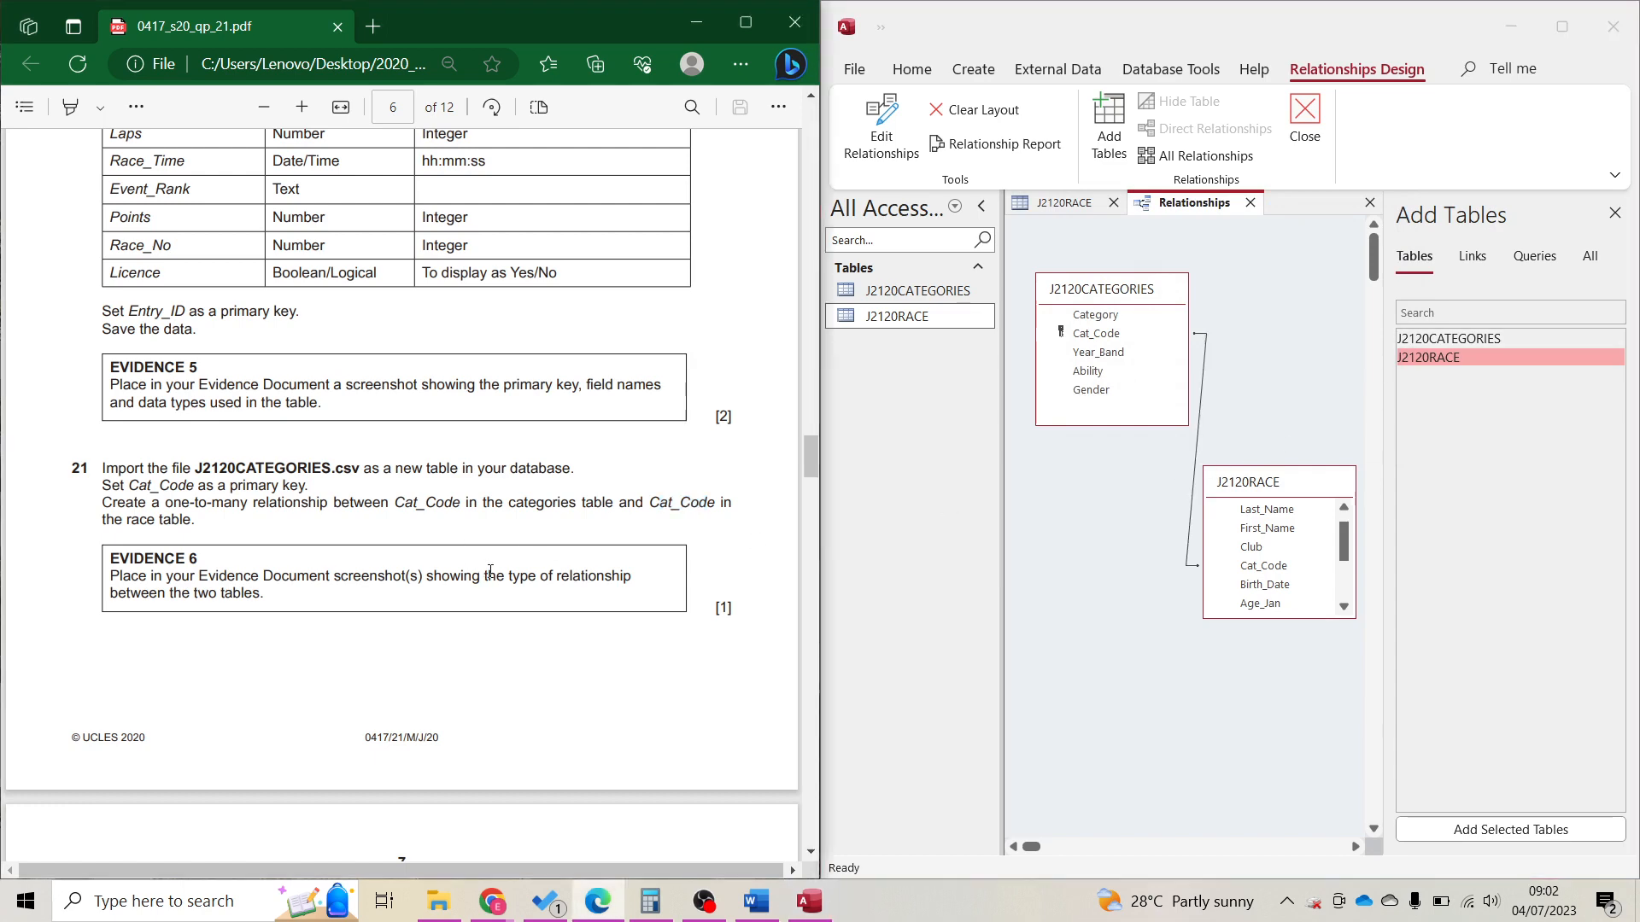
scroll(491, 573, "down", 2)
scroll(389, 506, "down", 10)
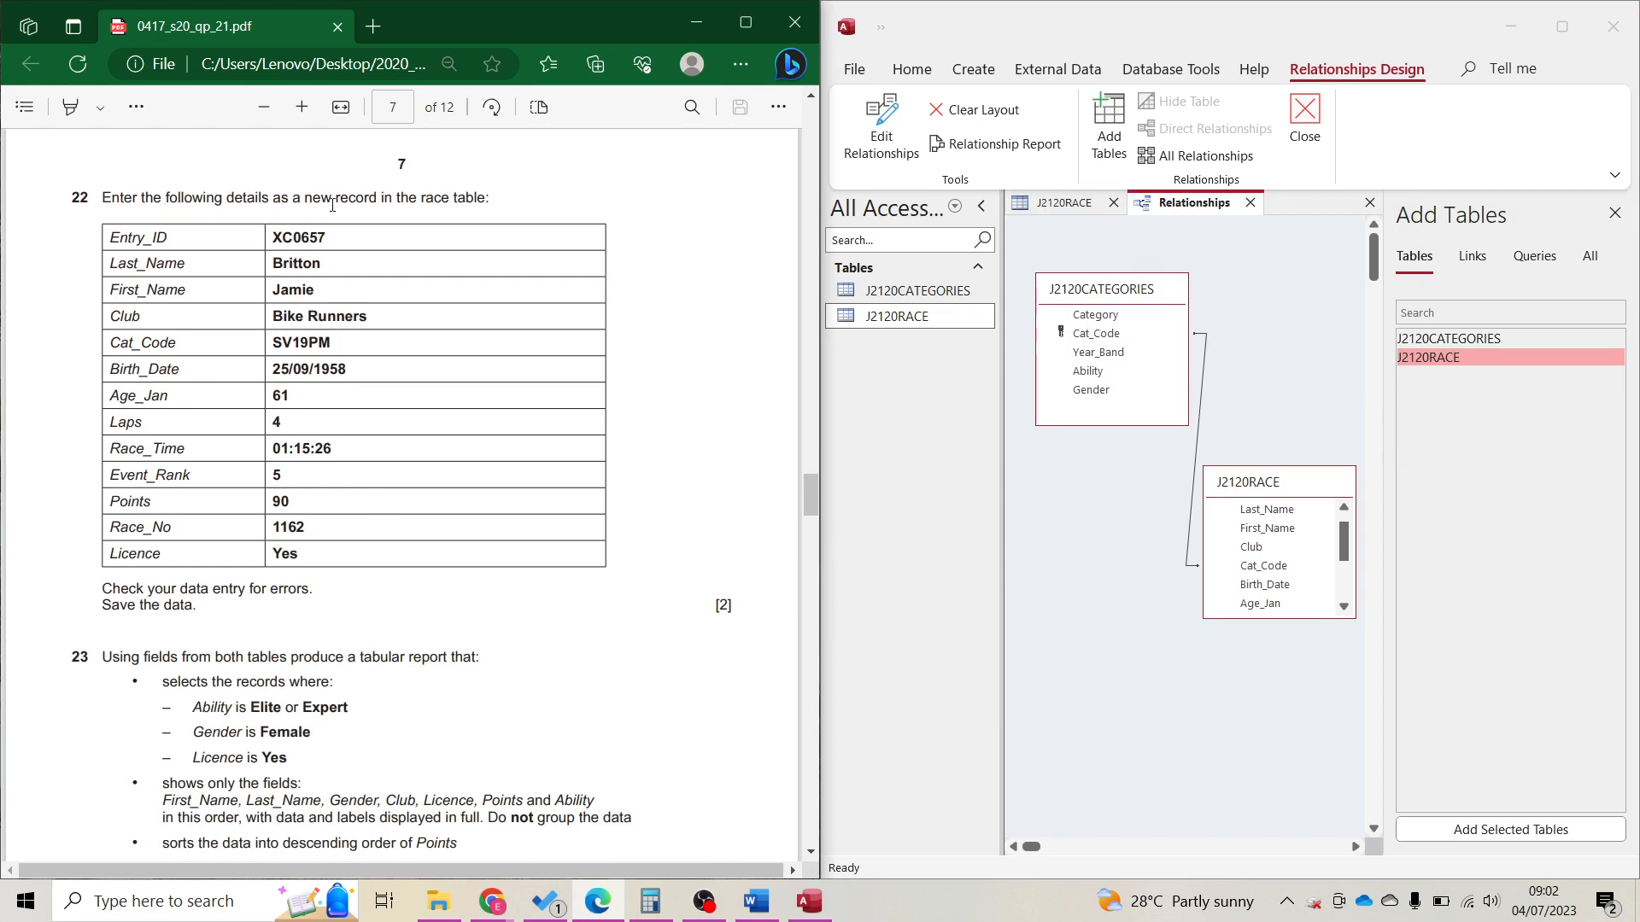
left_click(1617, 220)
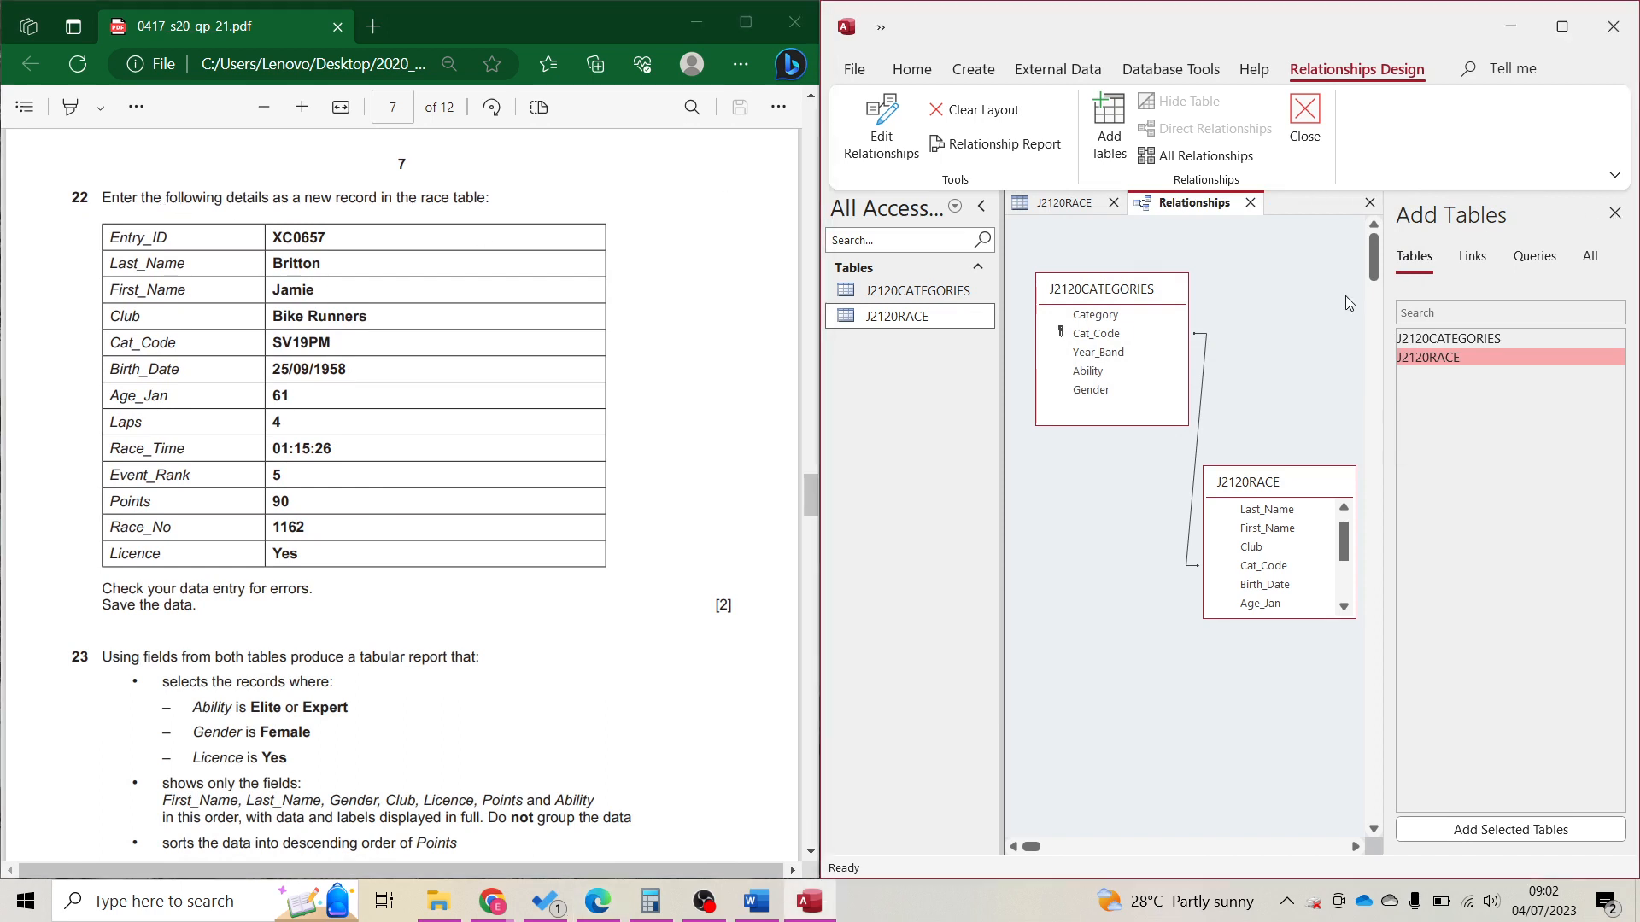
left_click(1305, 119)
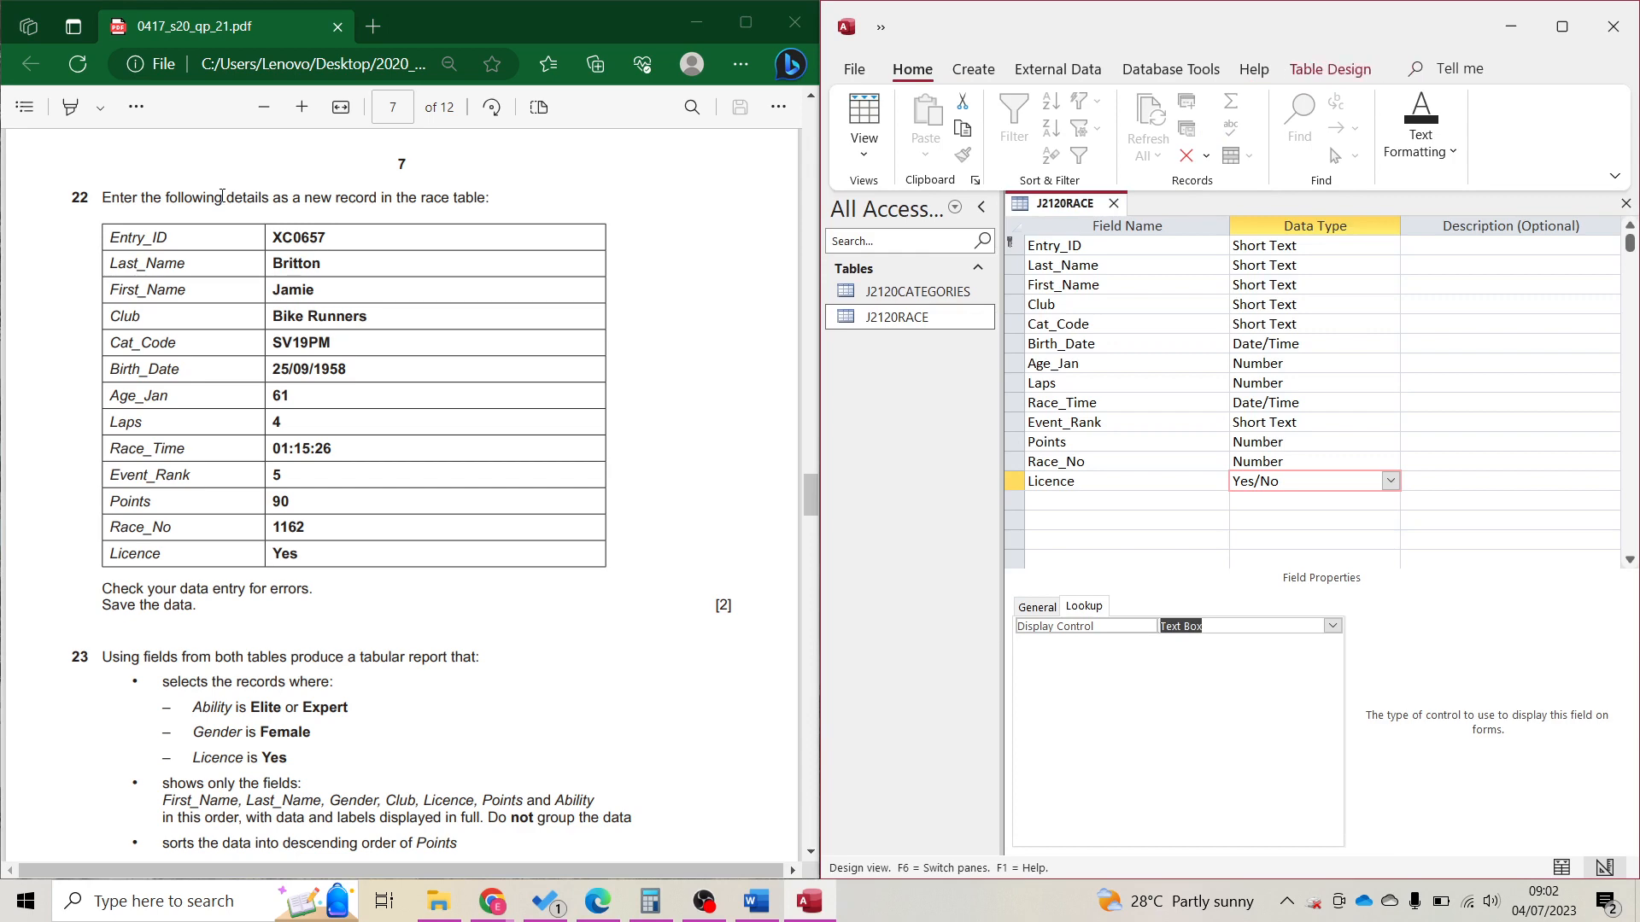
Start a new J2120RACE record: XC0657, entrant's last and first name, Bike Runner, SV19PM, 25/09/1958.
left_click_drag(404, 197, 485, 198)
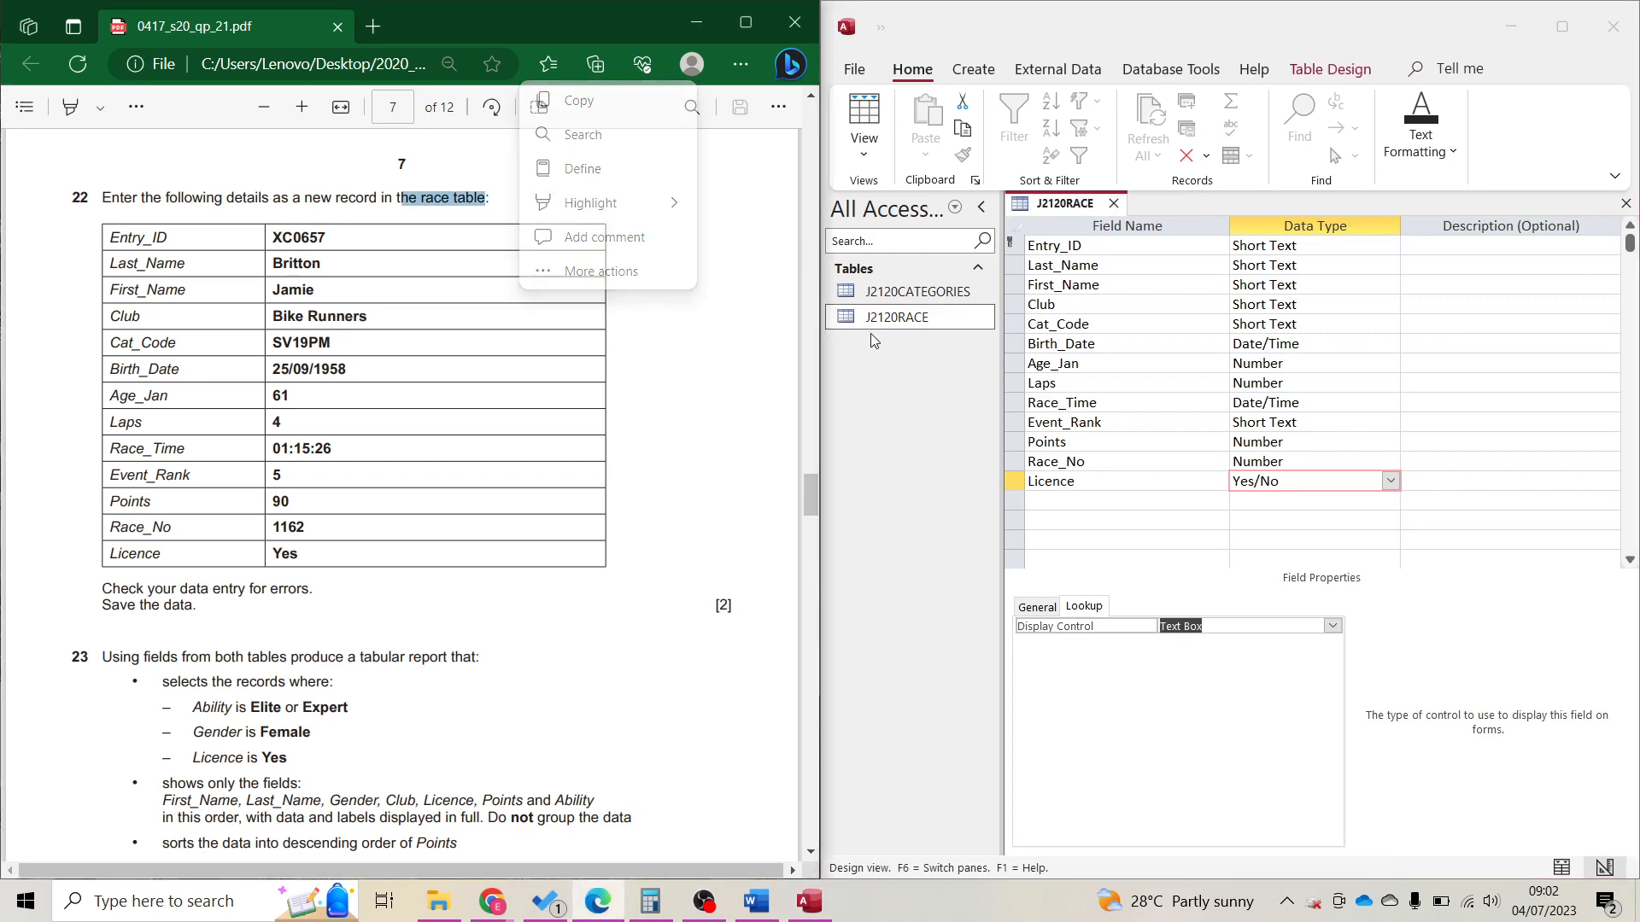
left_click(867, 107)
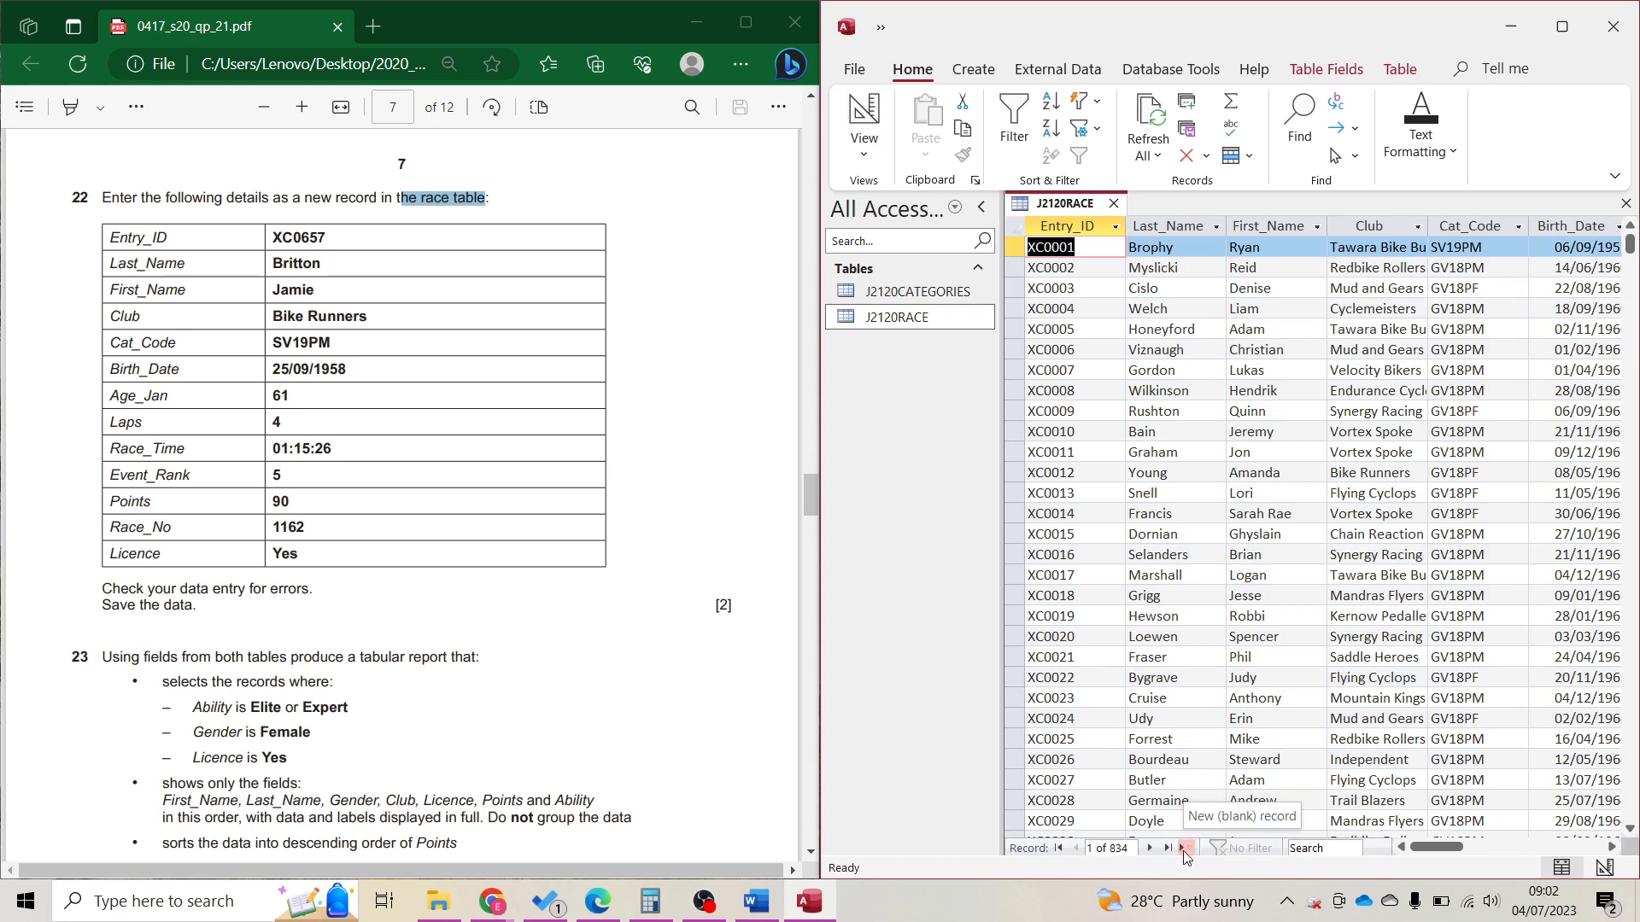
left_click(1184, 849)
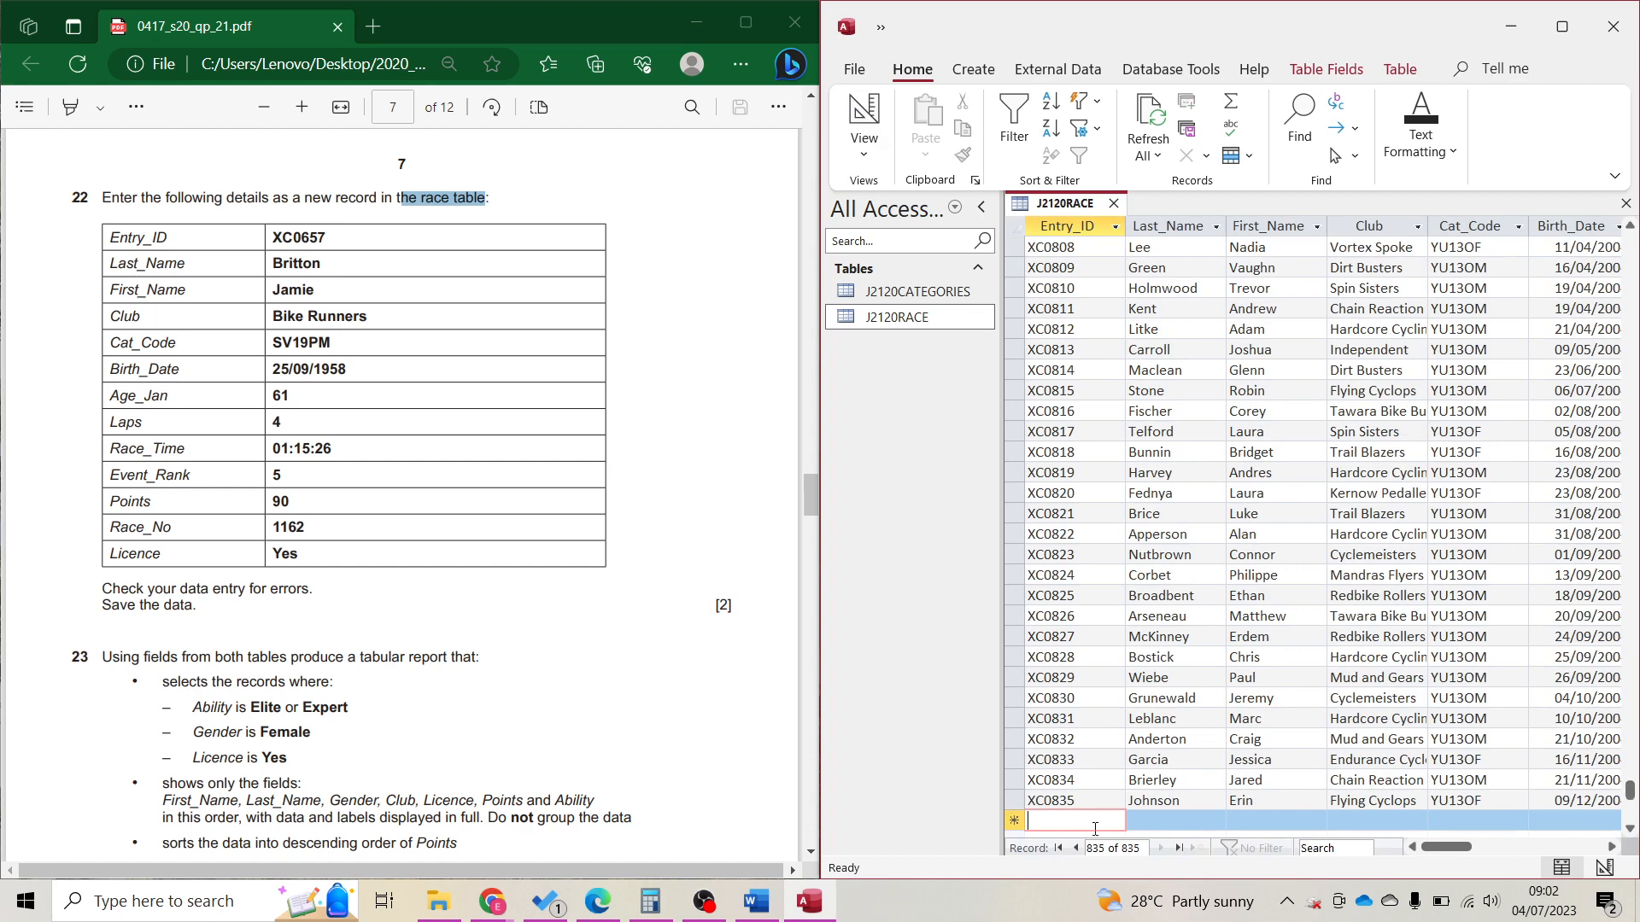
type("XC0")
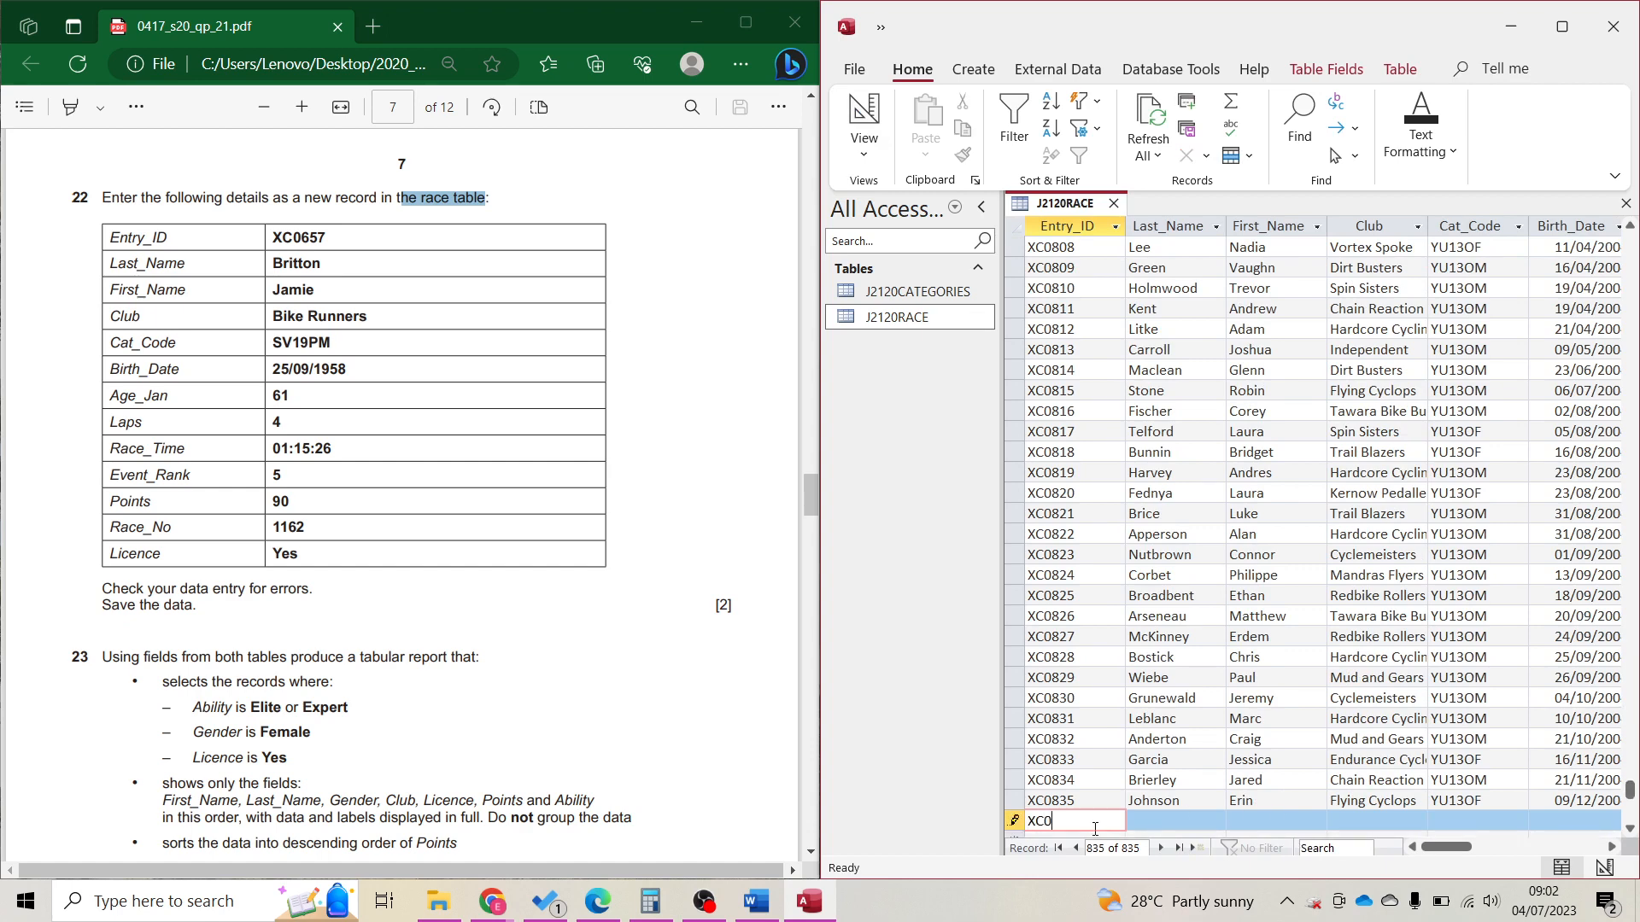
type("657")
key("Tab")
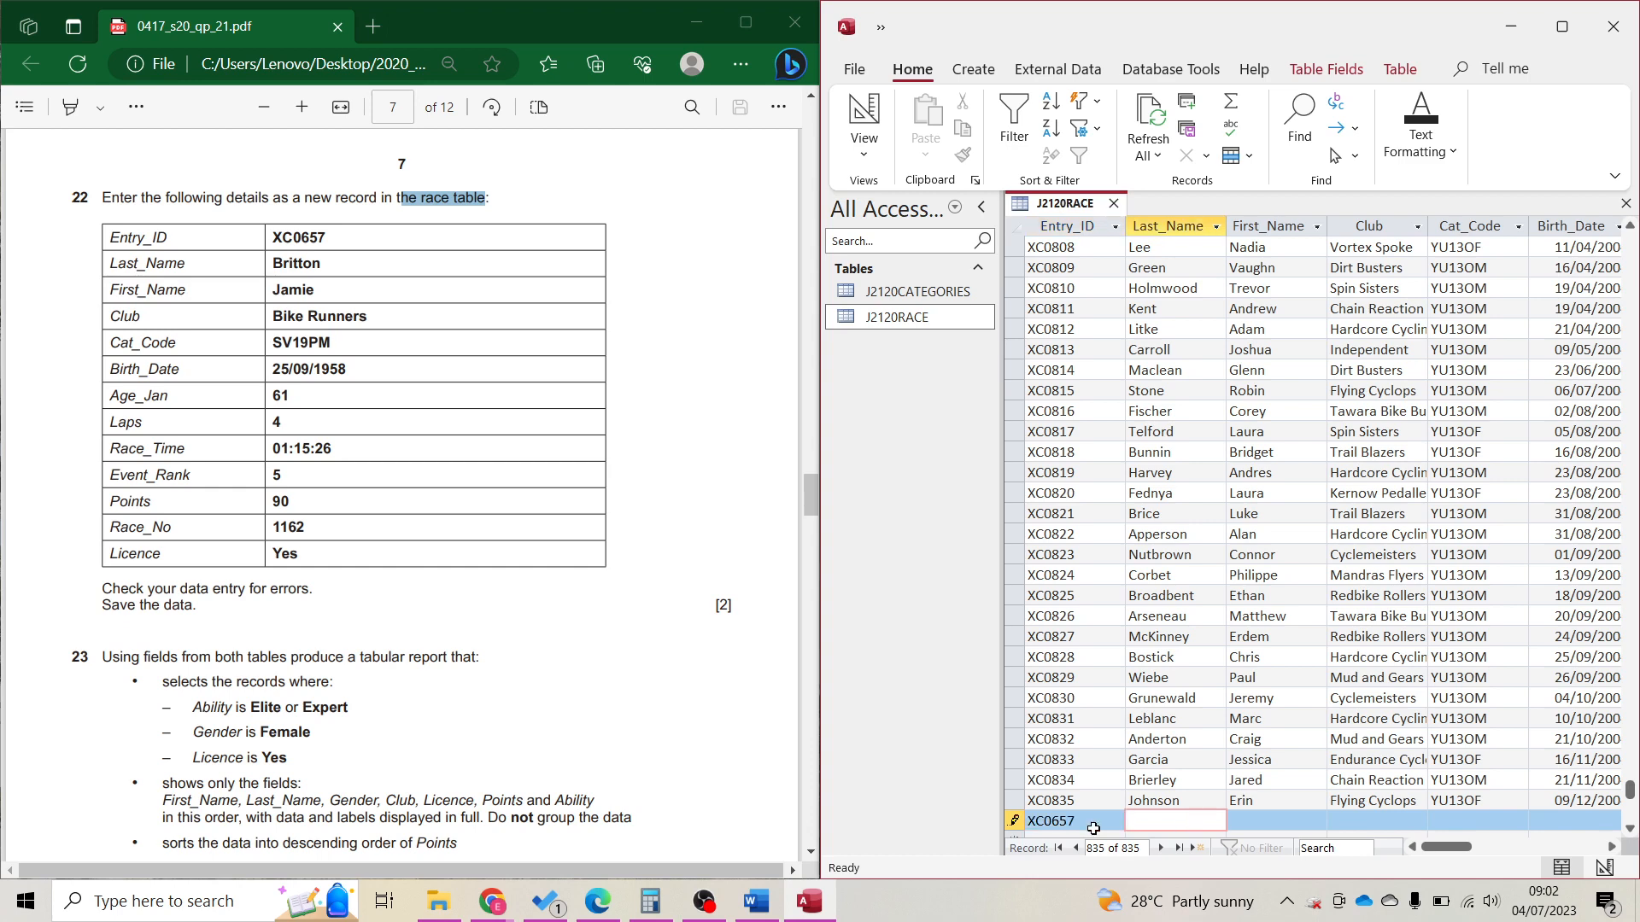
key("Tab")
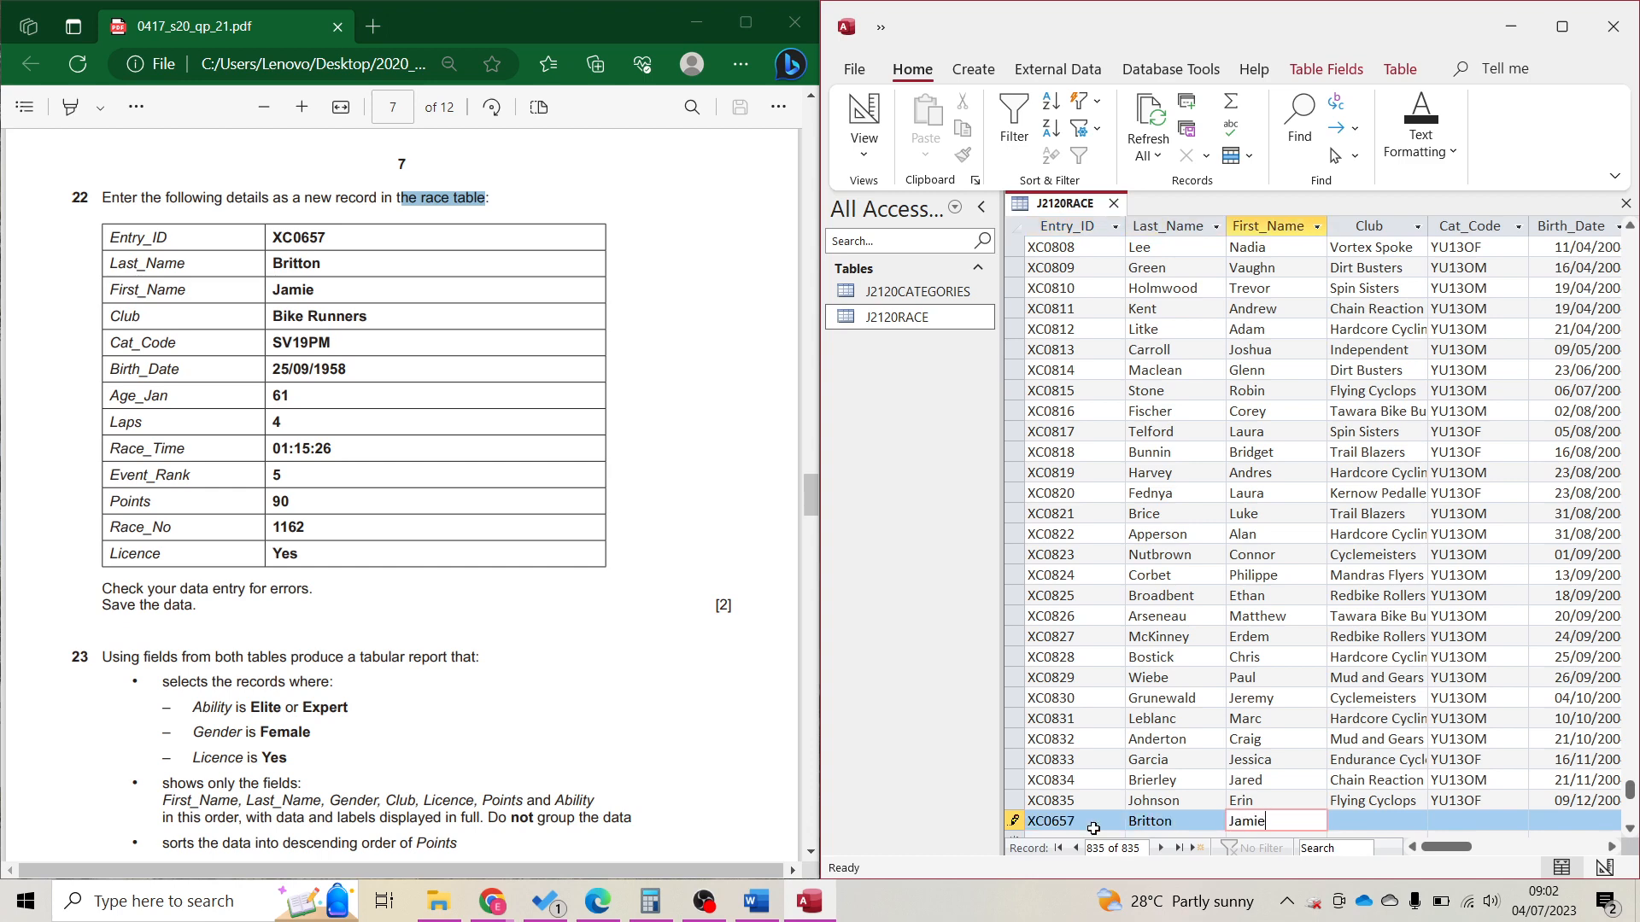
key("Tab")
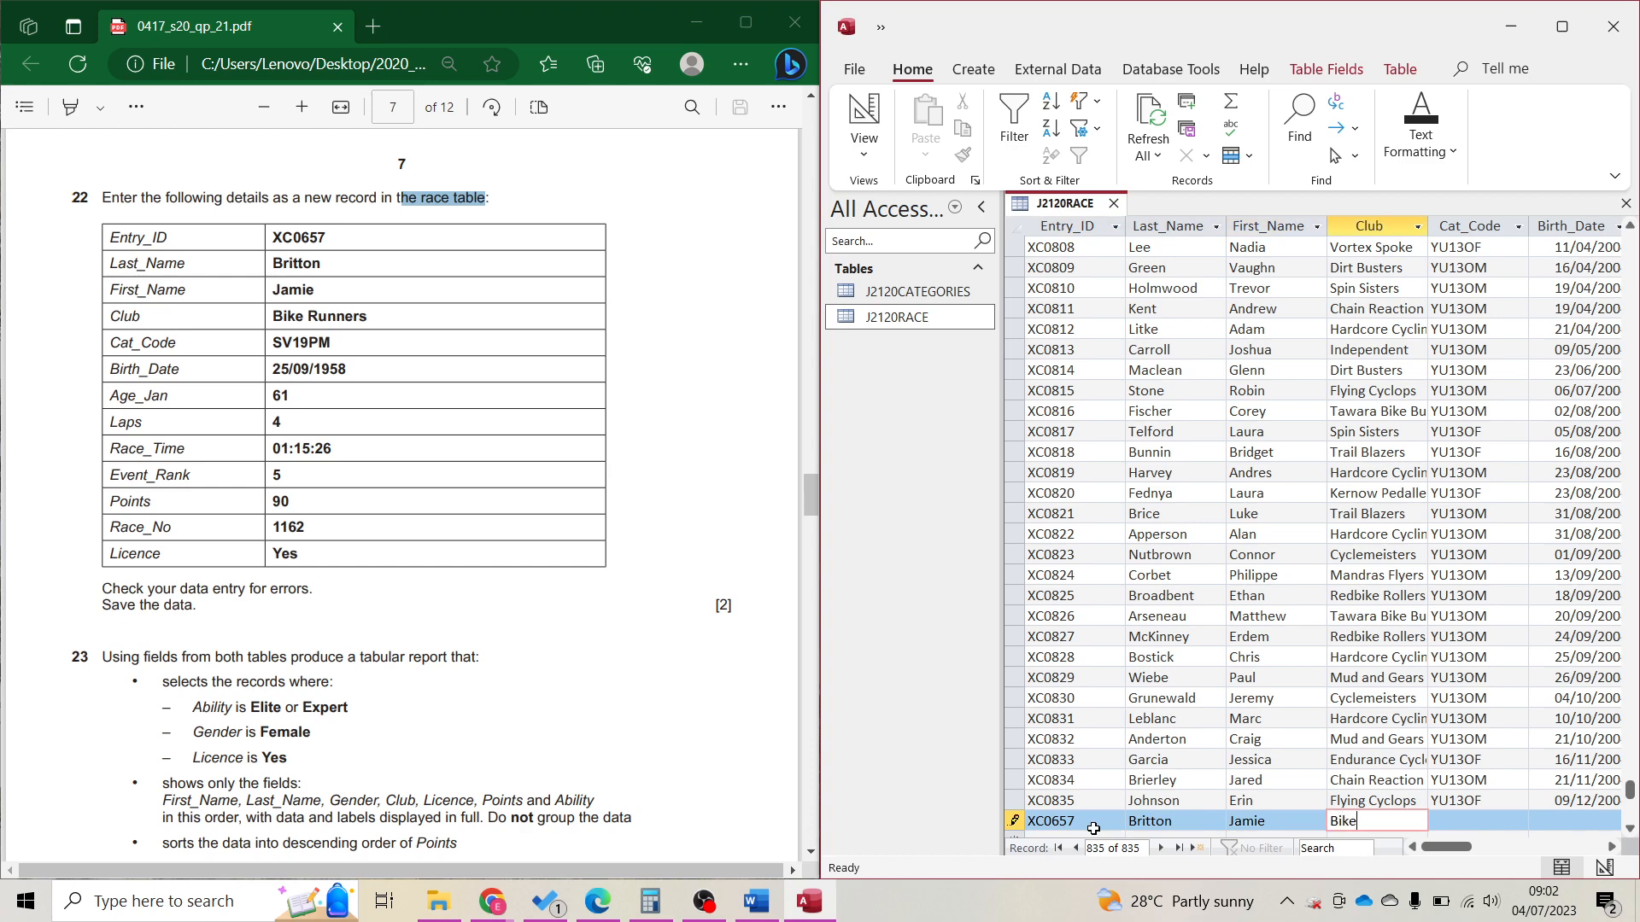
type("Bike Runner")
key("Tab")
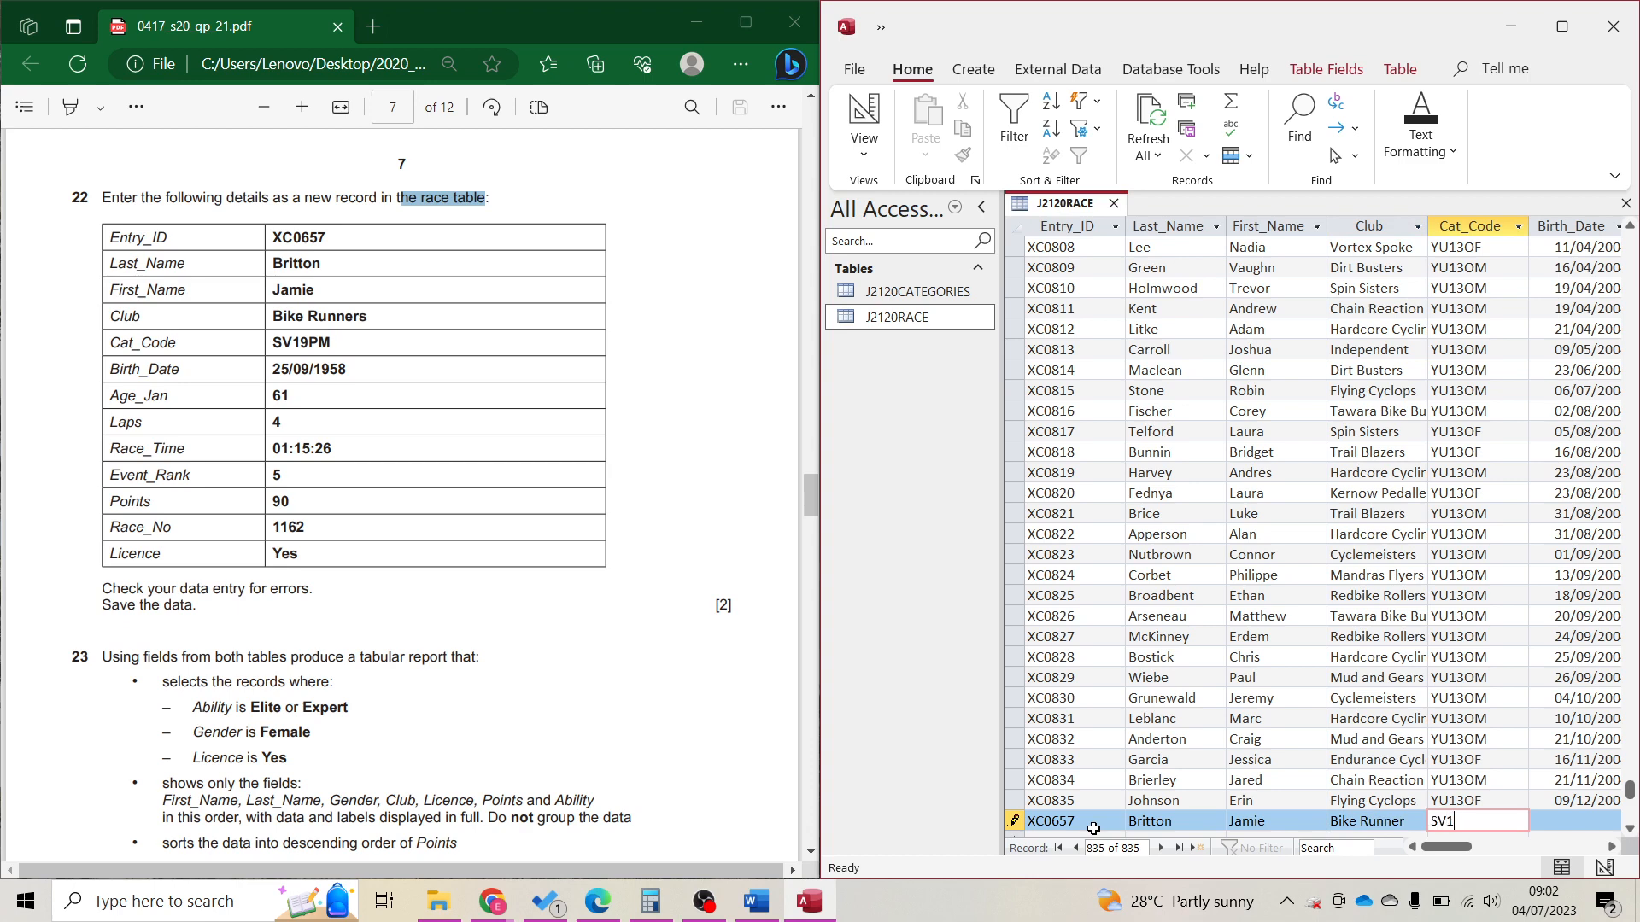
type("SV19PM")
key("Tab")
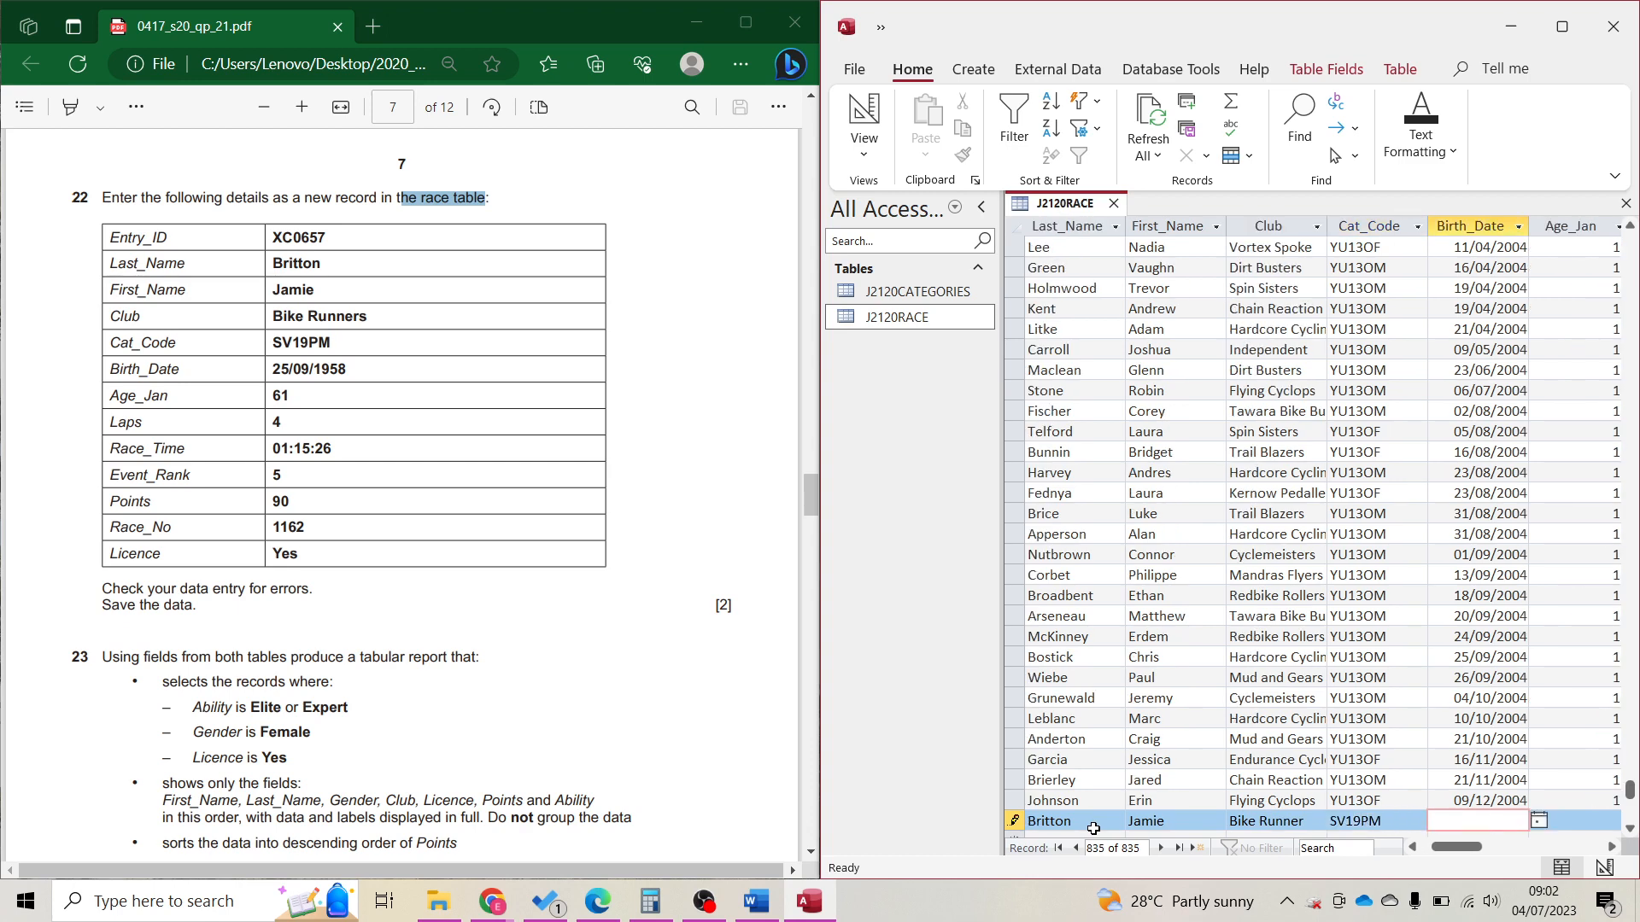
type("25/09/1958")
Finish the record with Race_Time 01:15:26, Points 90, Race_No 1162, Licence Yes, and save.
key("Tab")
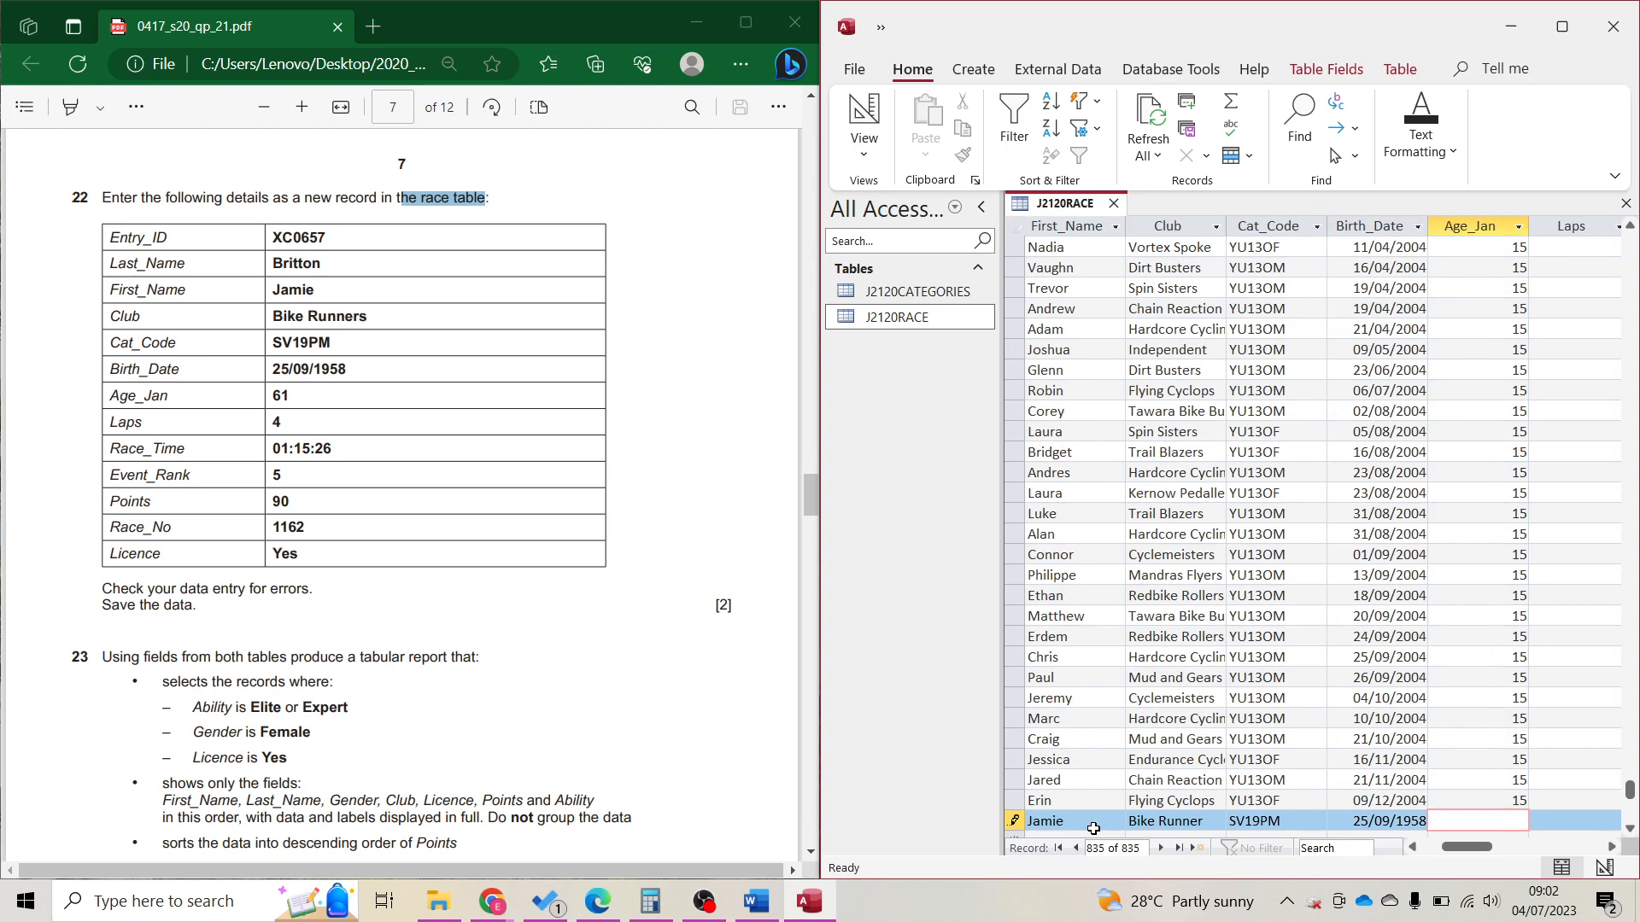
key("Tab")
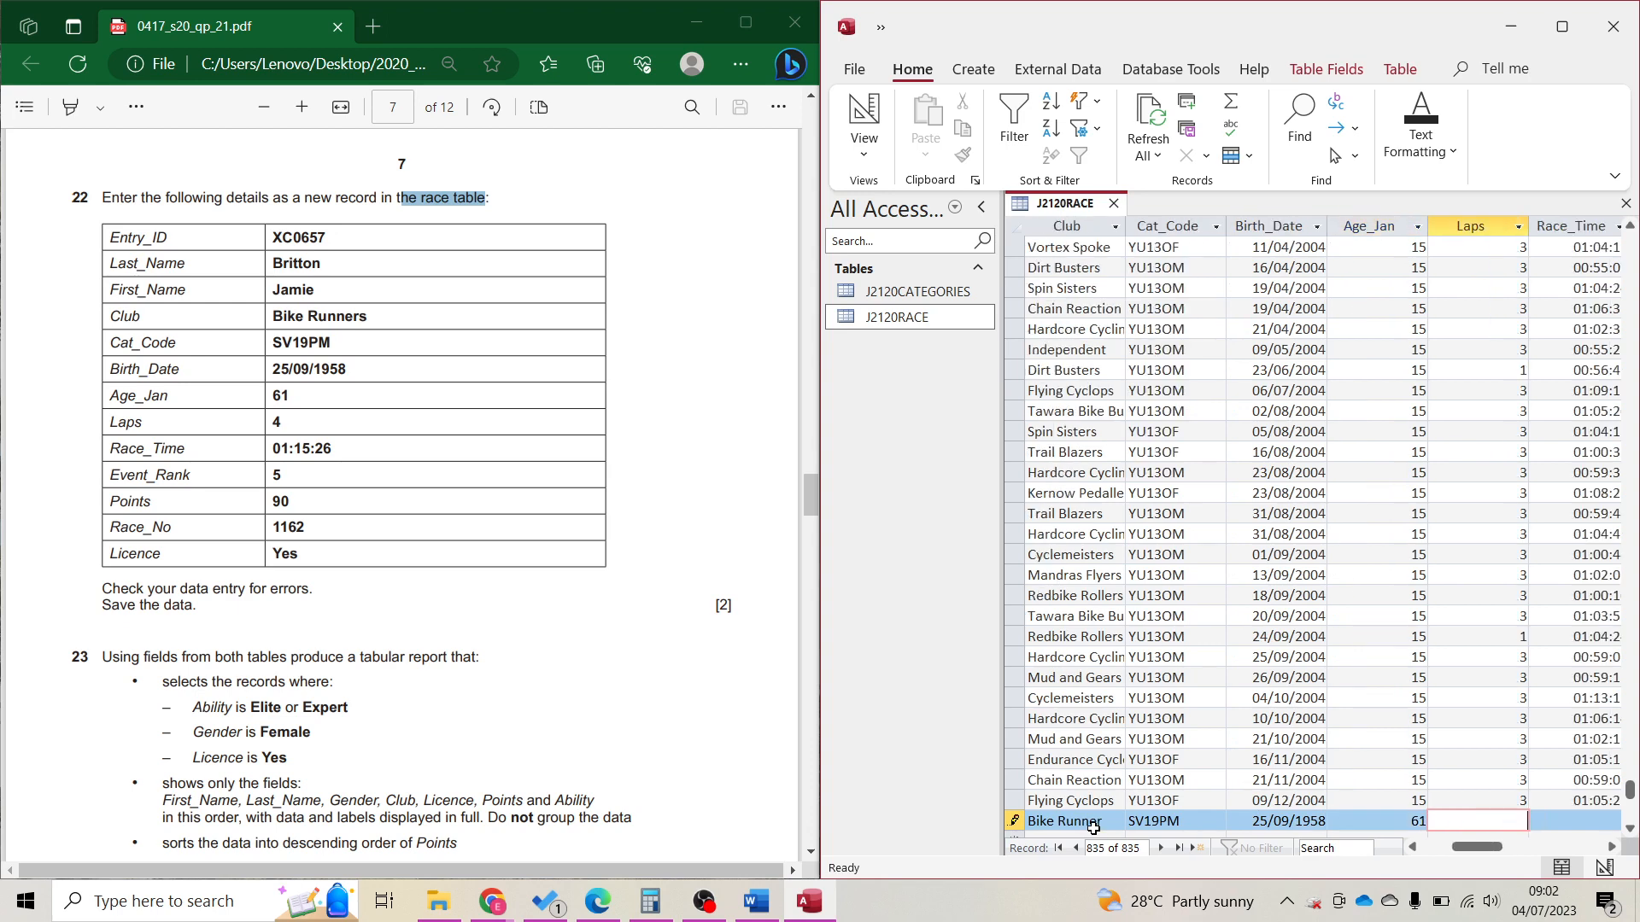
key("Tab")
type("01:")
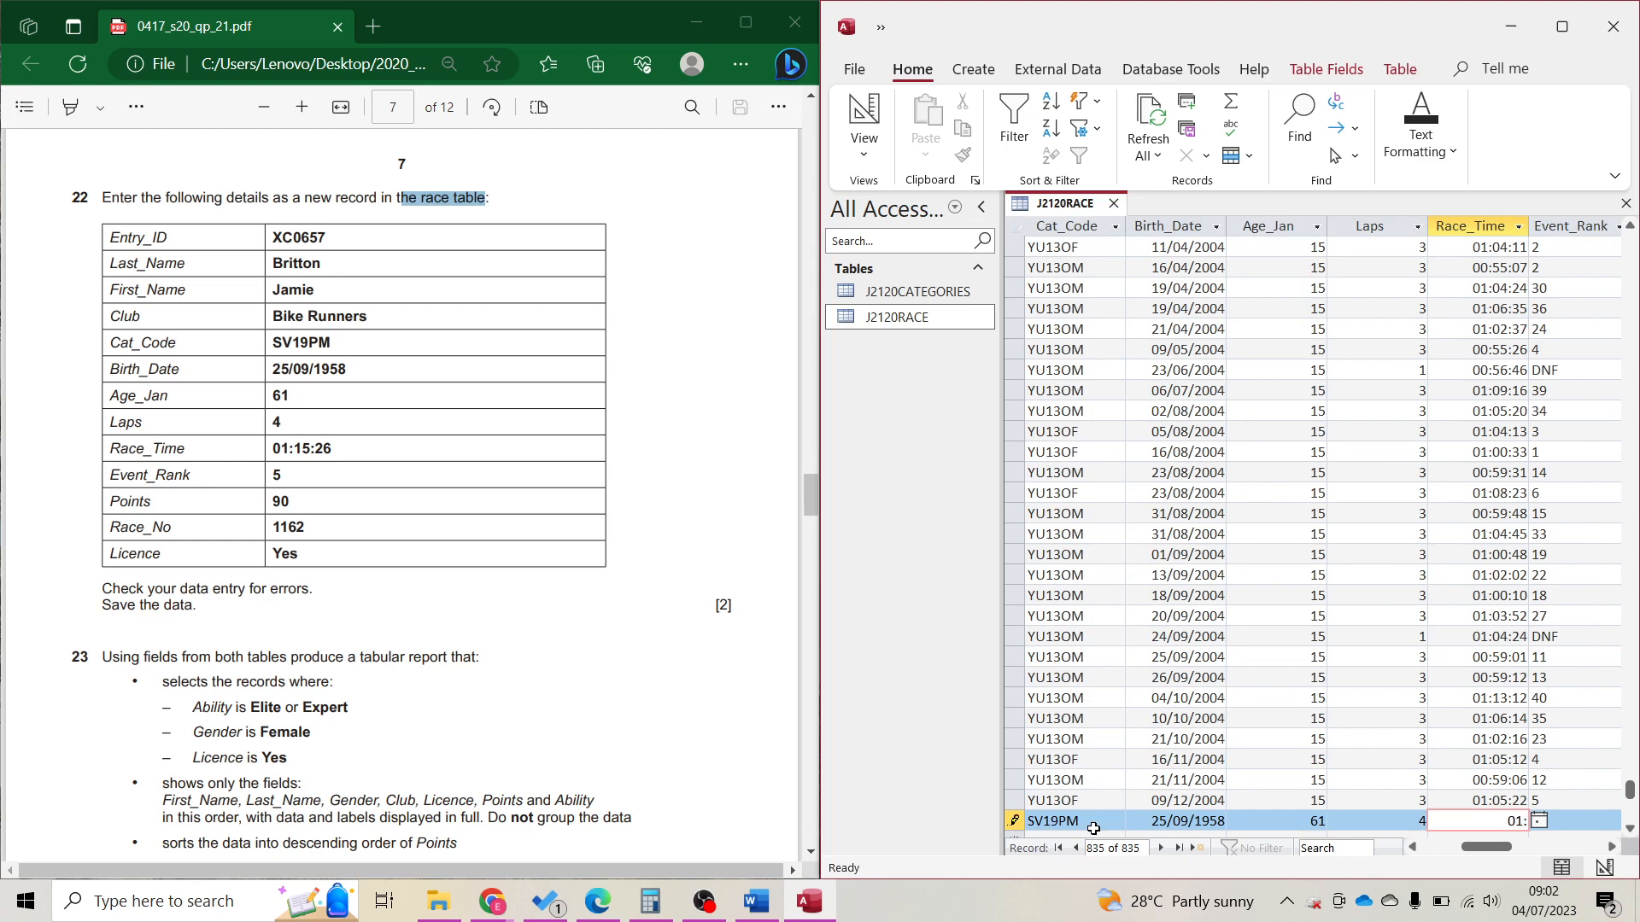
type("15:26")
key("Tab")
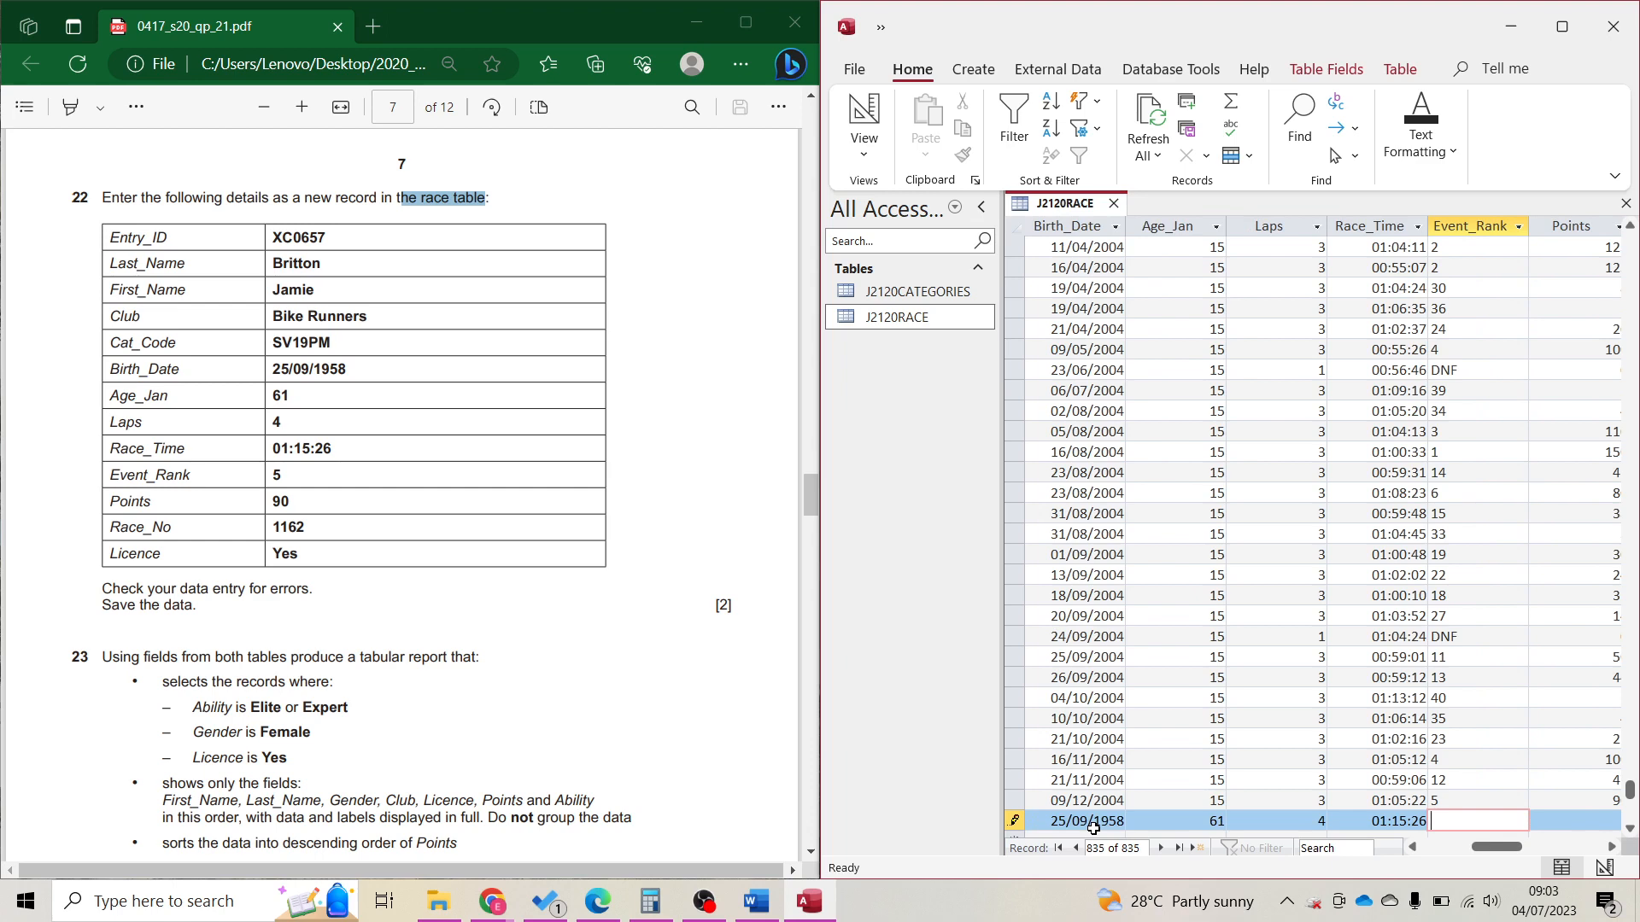
key("Tab")
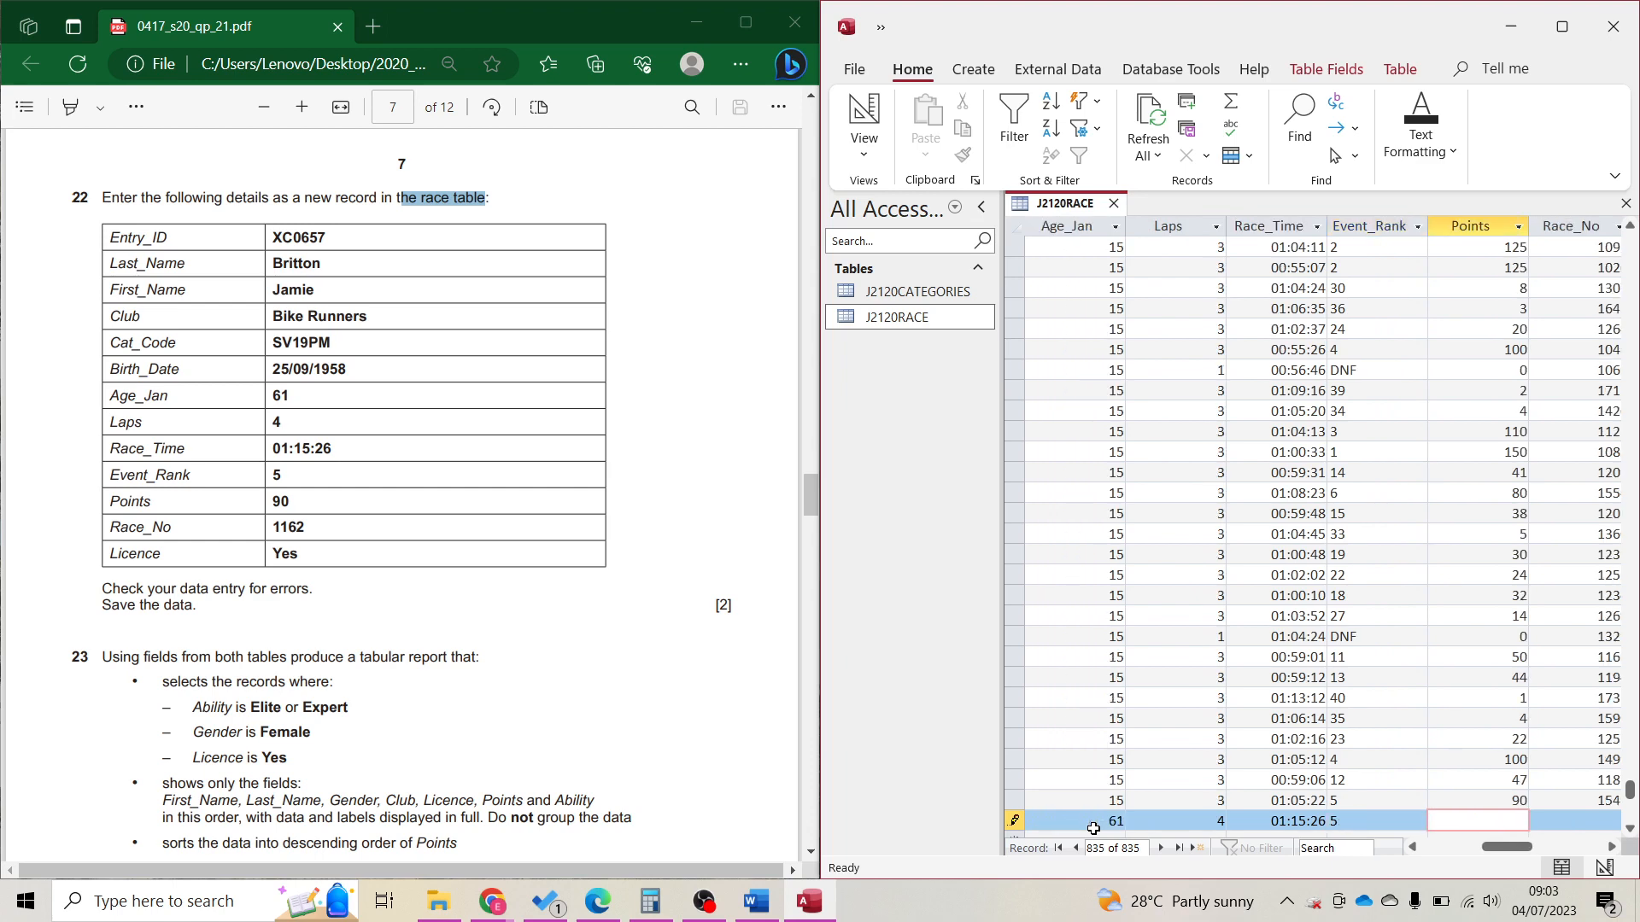
type("90")
key("Tab")
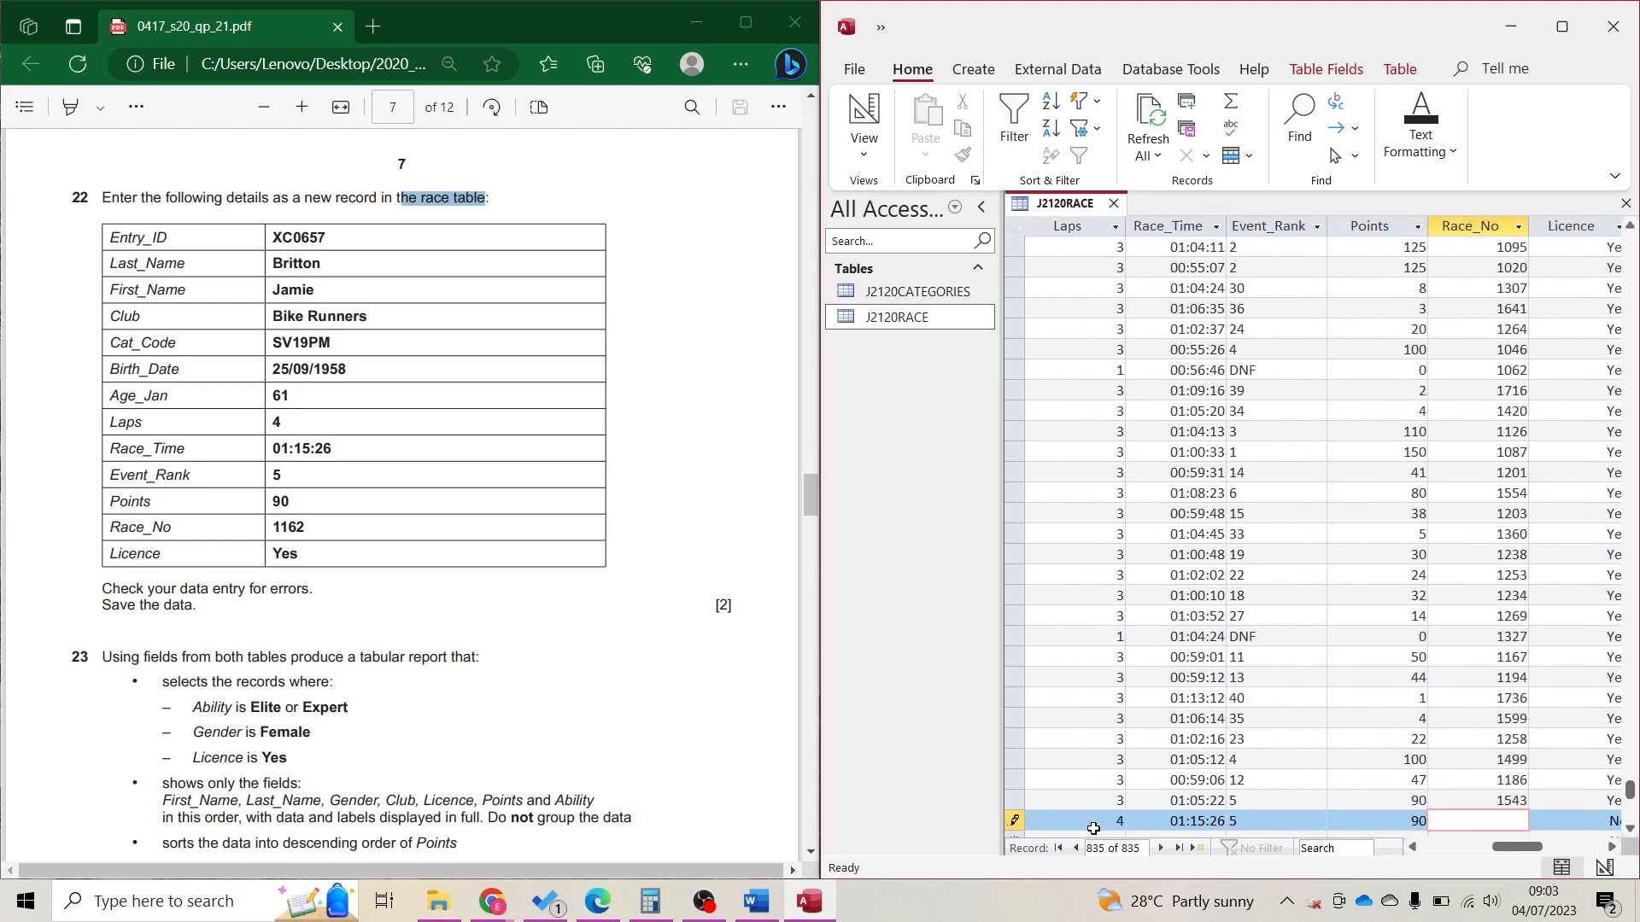
type("1162")
key("Tab")
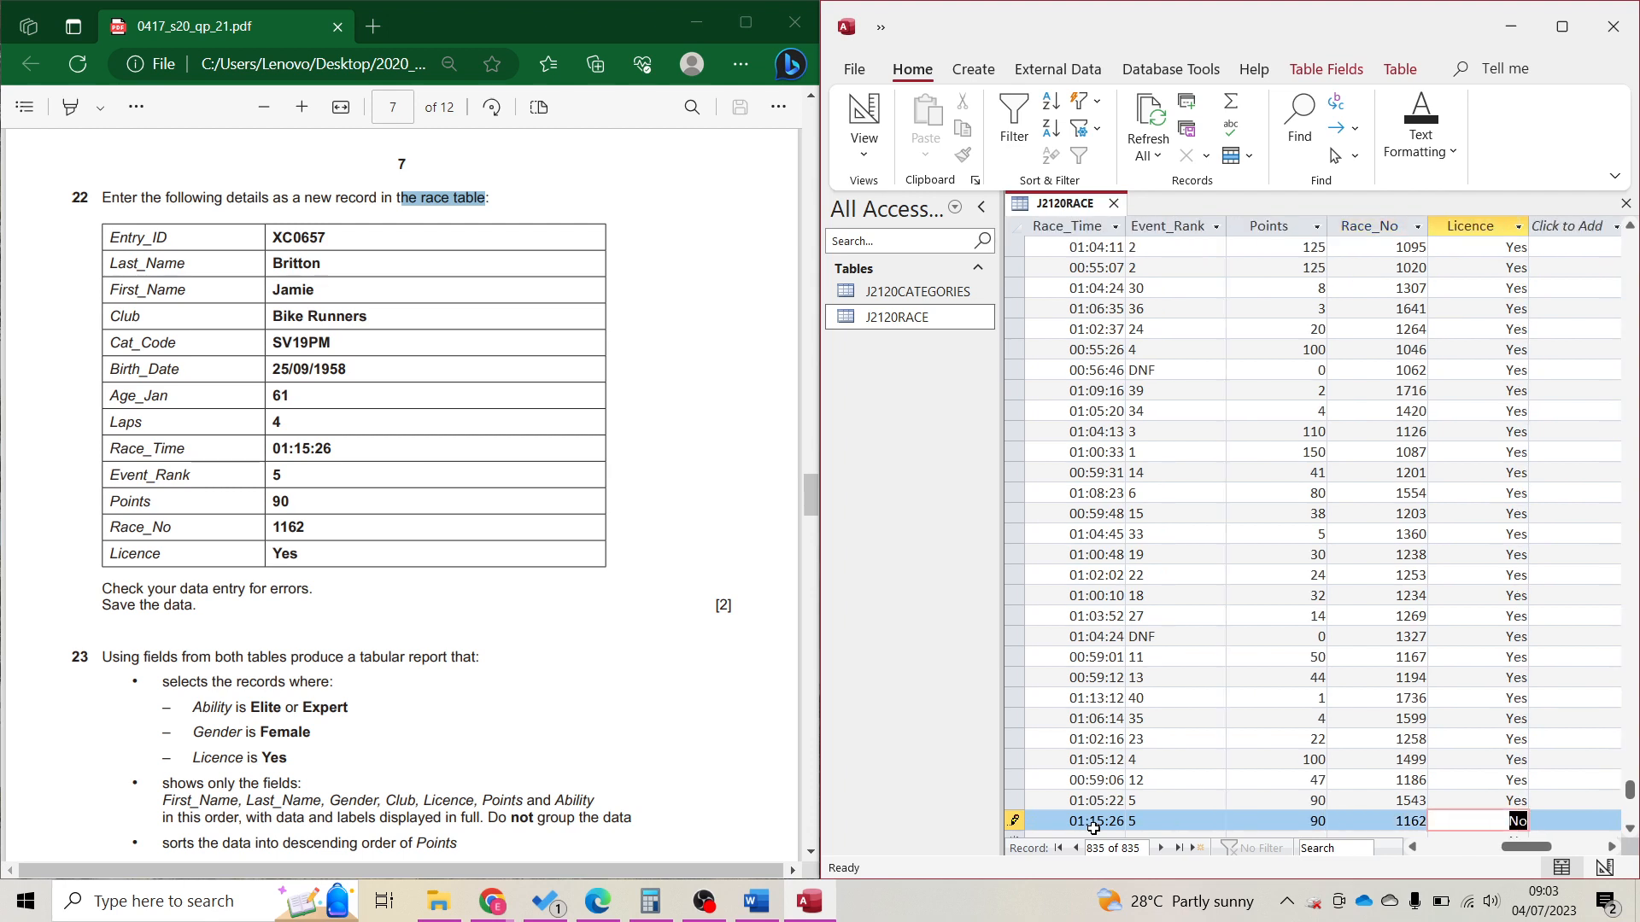
type("Yes")
key("ctrl+s")
left_click(1490, 847)
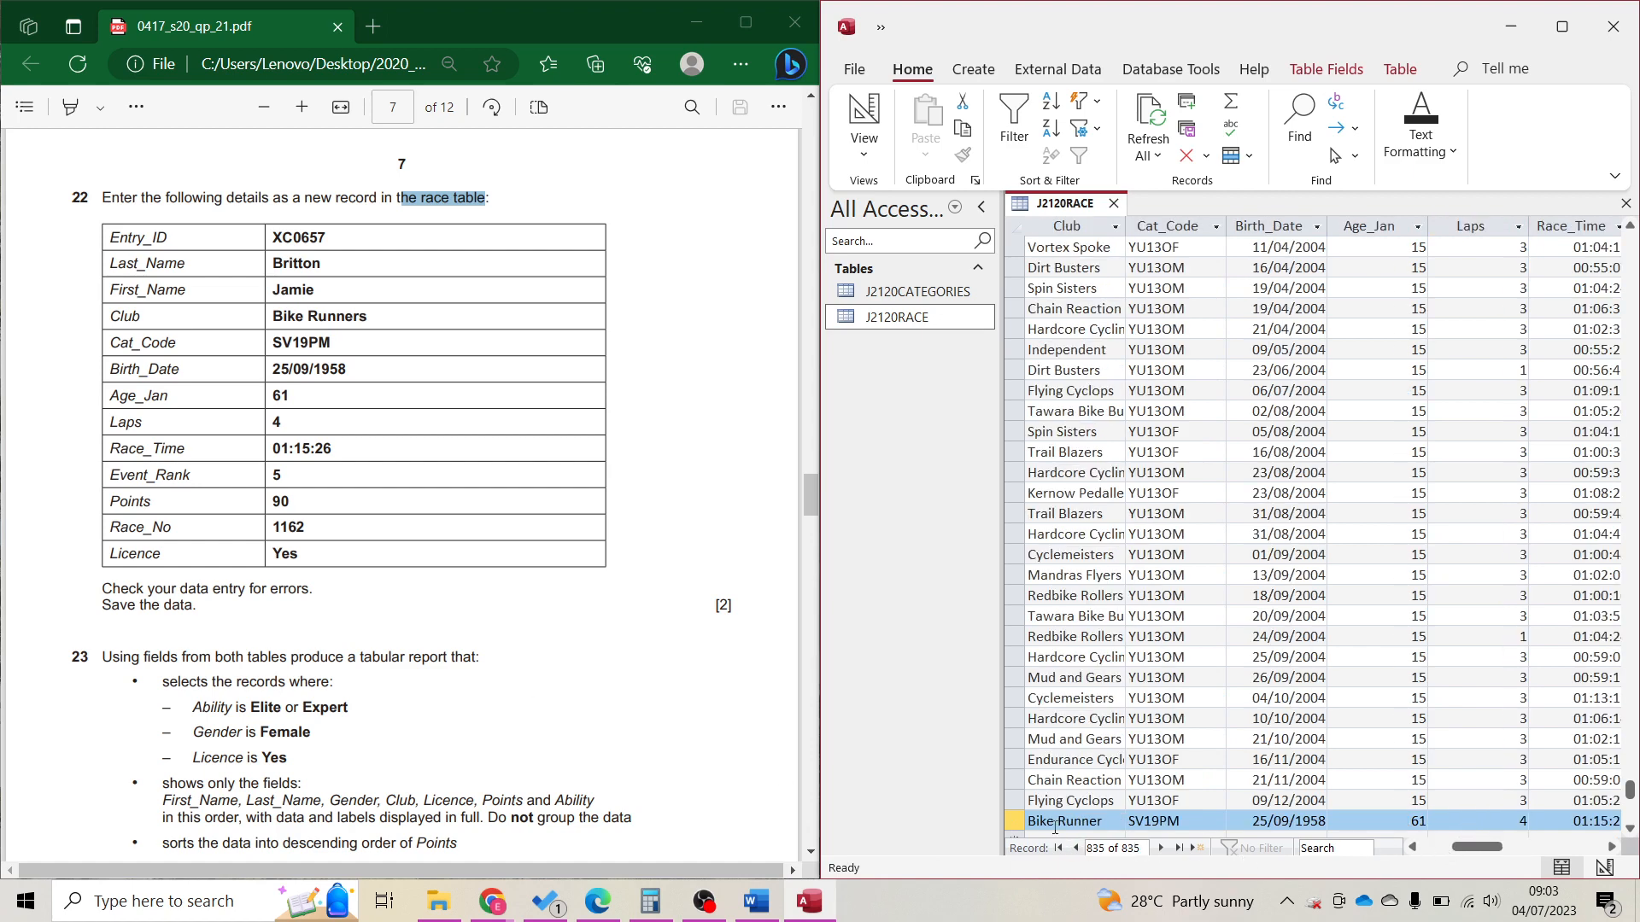
left_click(1443, 847)
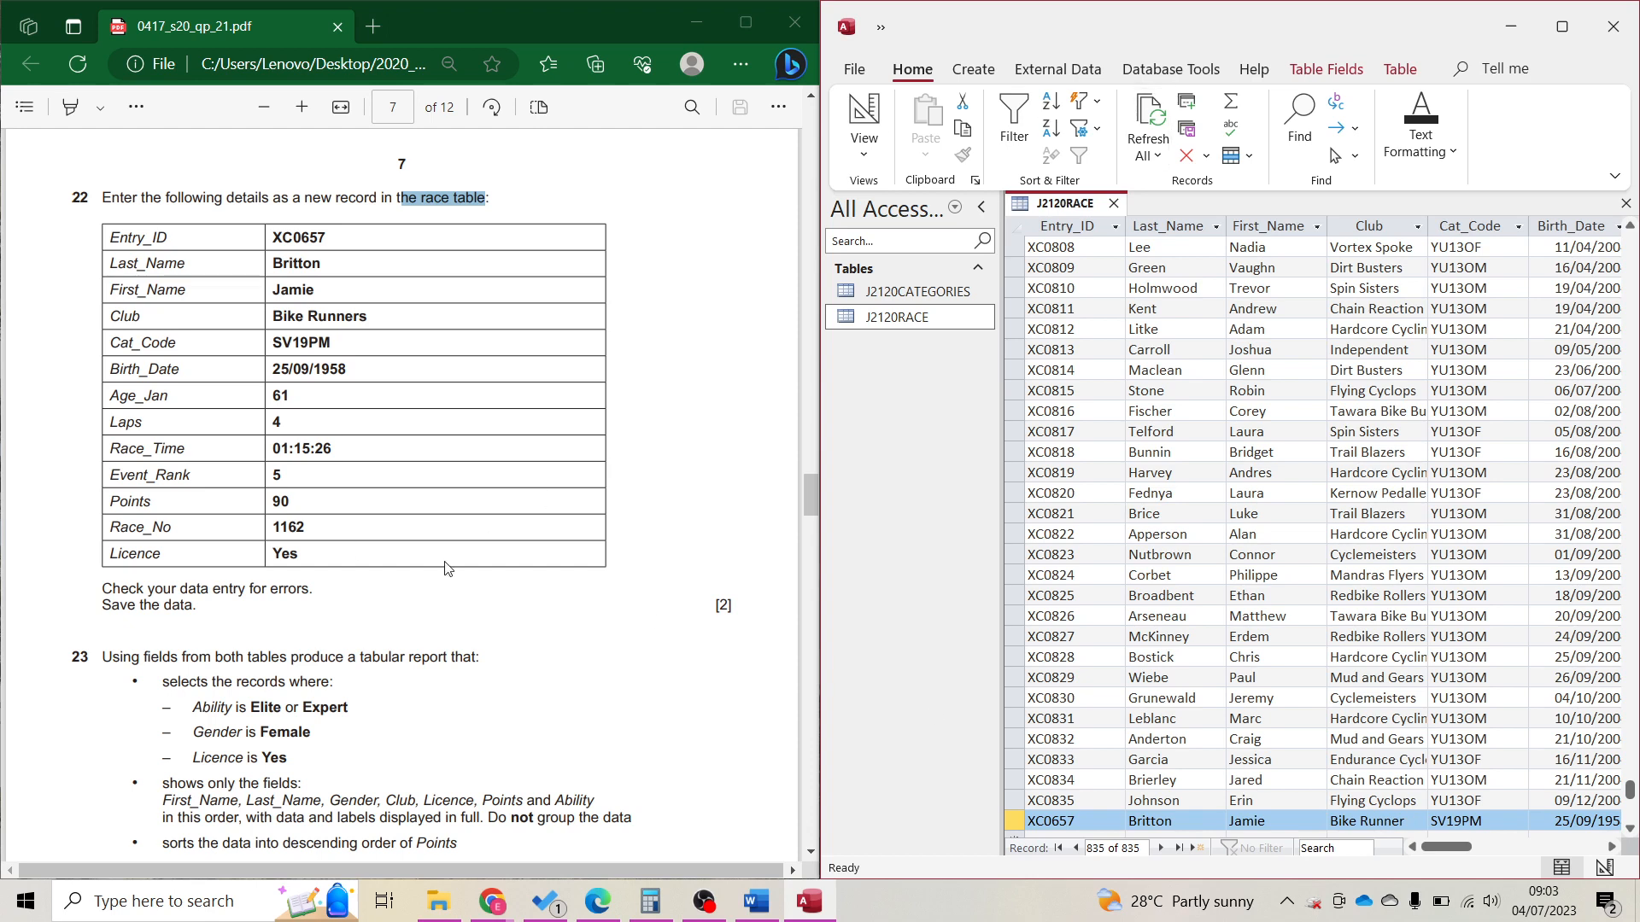
Read question 23's tabular report requirement and close the J2120RACE table.
scroll(421, 578, "down", 1)
scroll(420, 578, "down", 4)
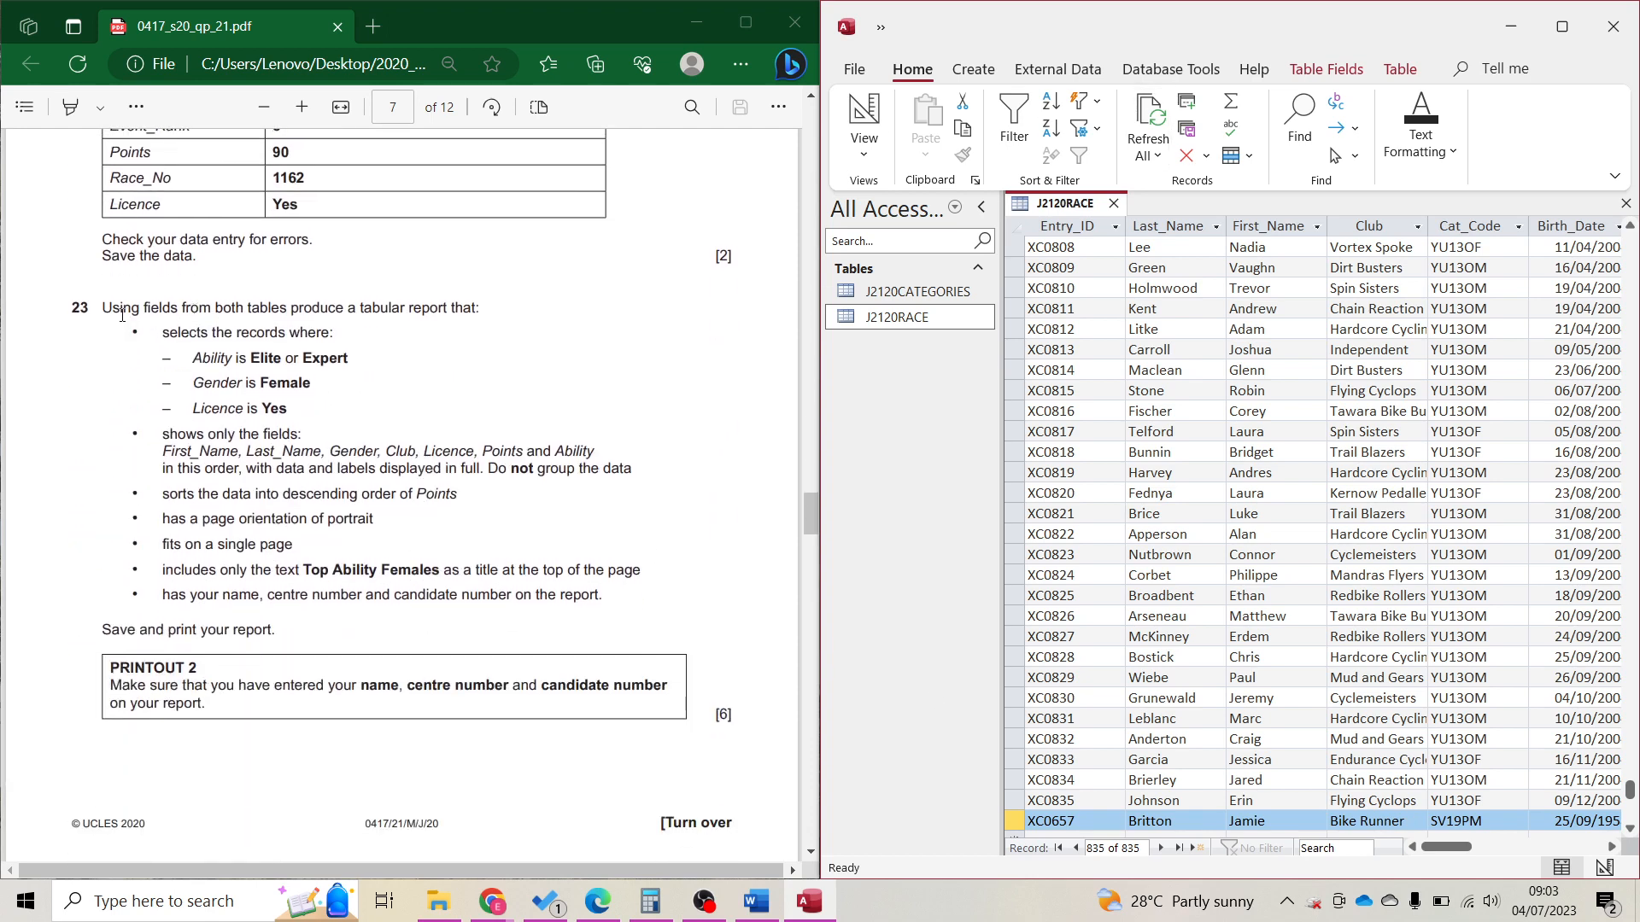
left_click_drag(359, 308, 446, 313)
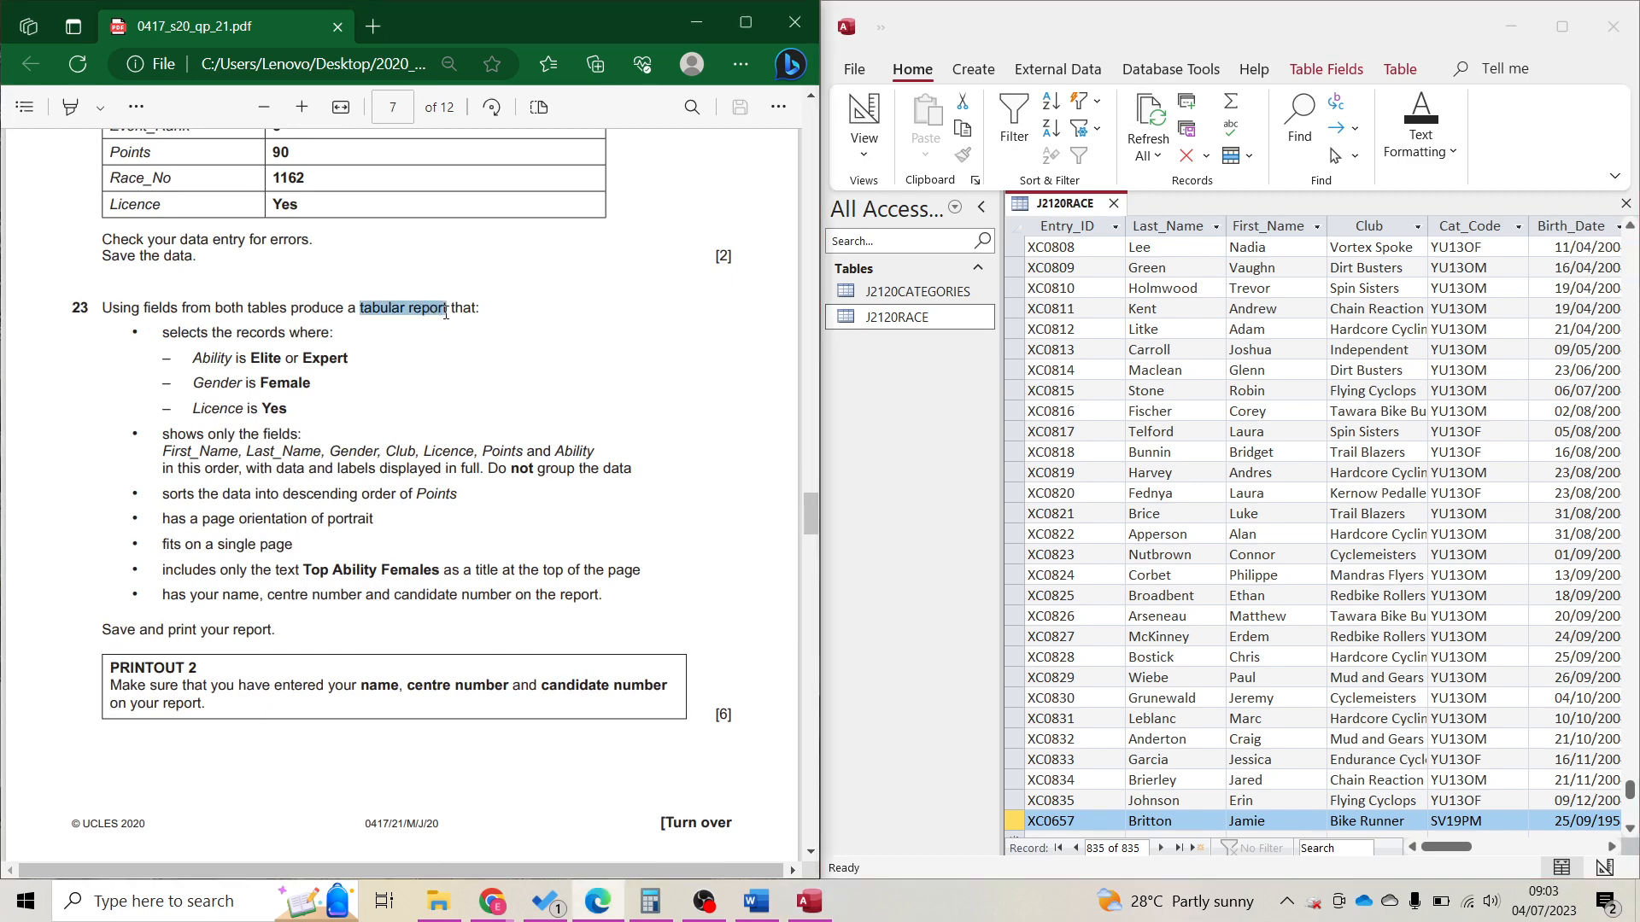
left_click(1113, 204)
left_click(970, 75)
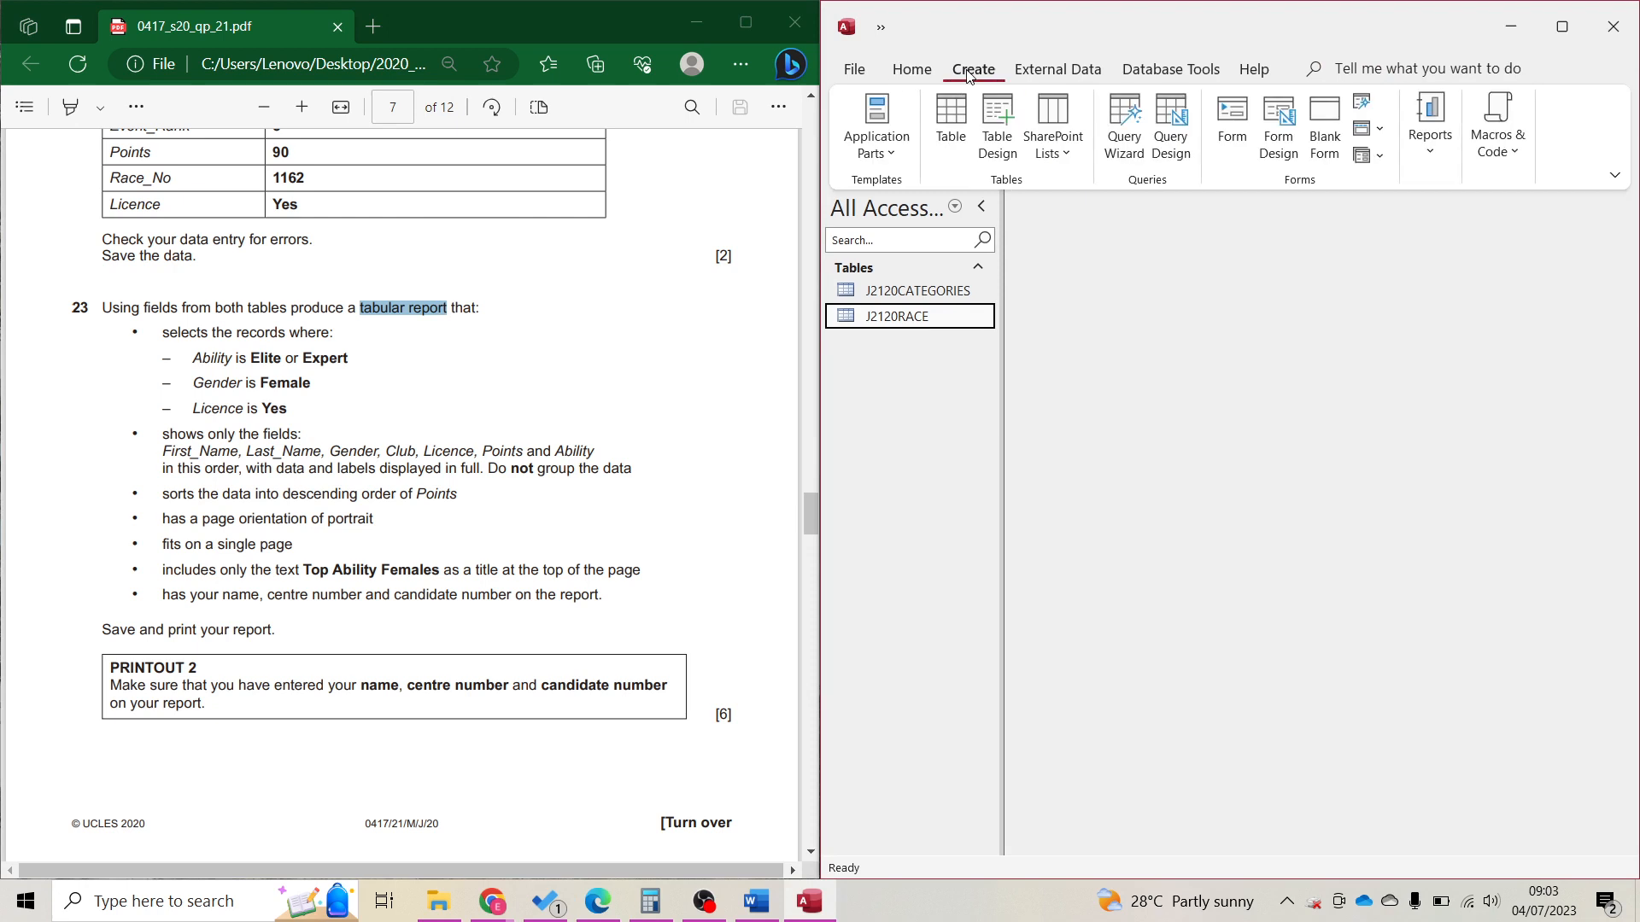
Start the Simple Query Wizard and review question 23's criteria and required fields.
left_click(1124, 133)
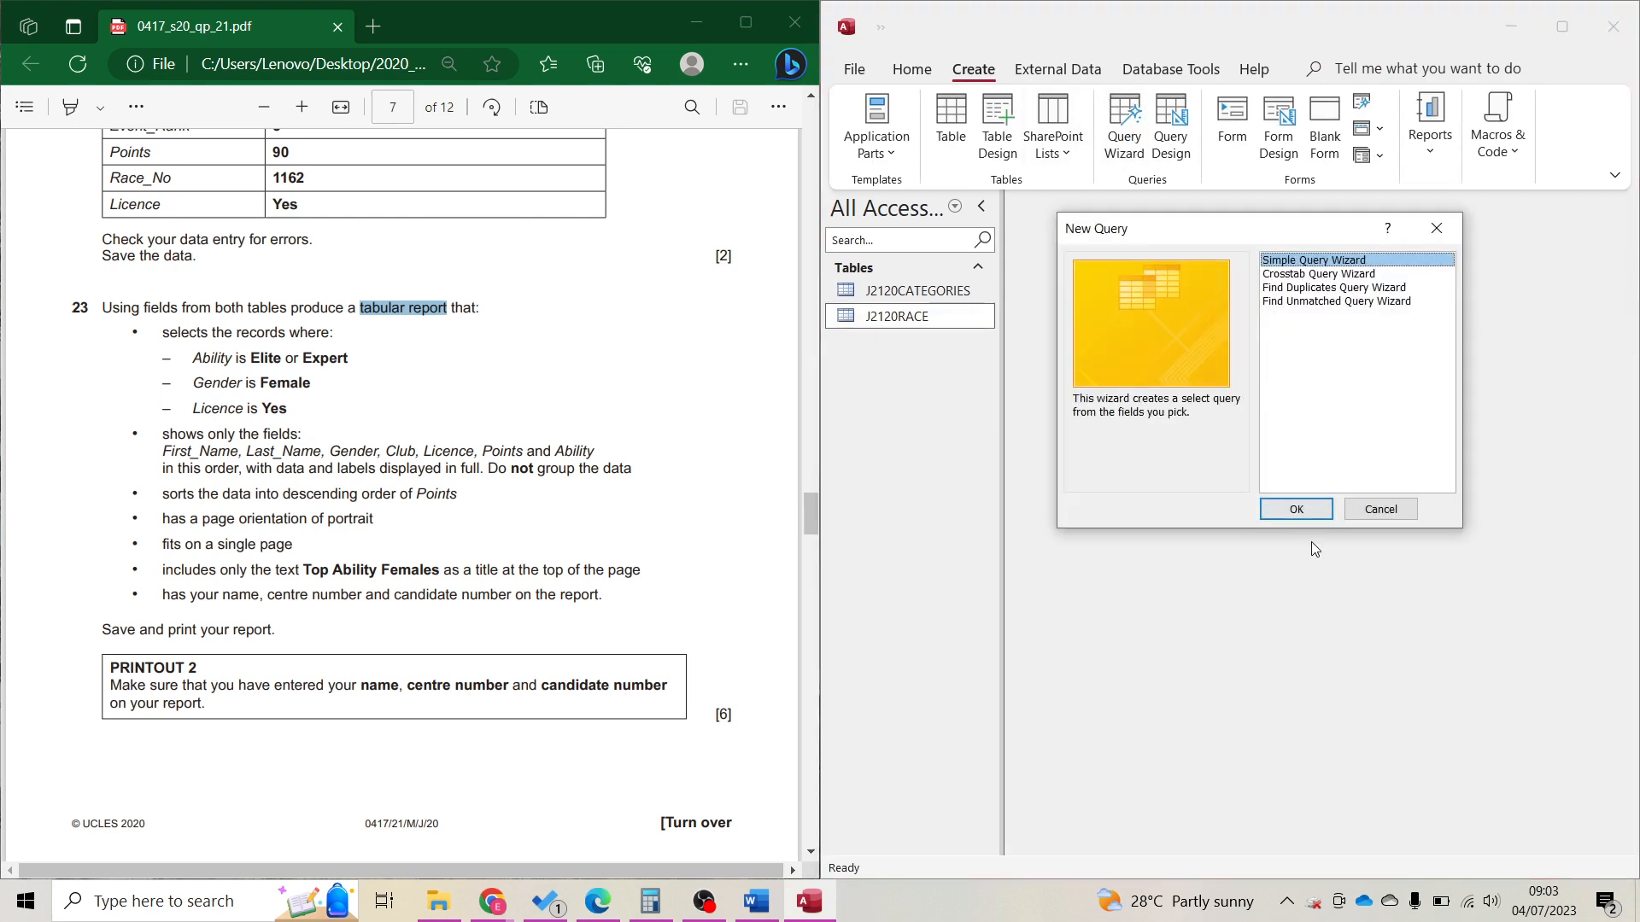
left_click(1295, 509)
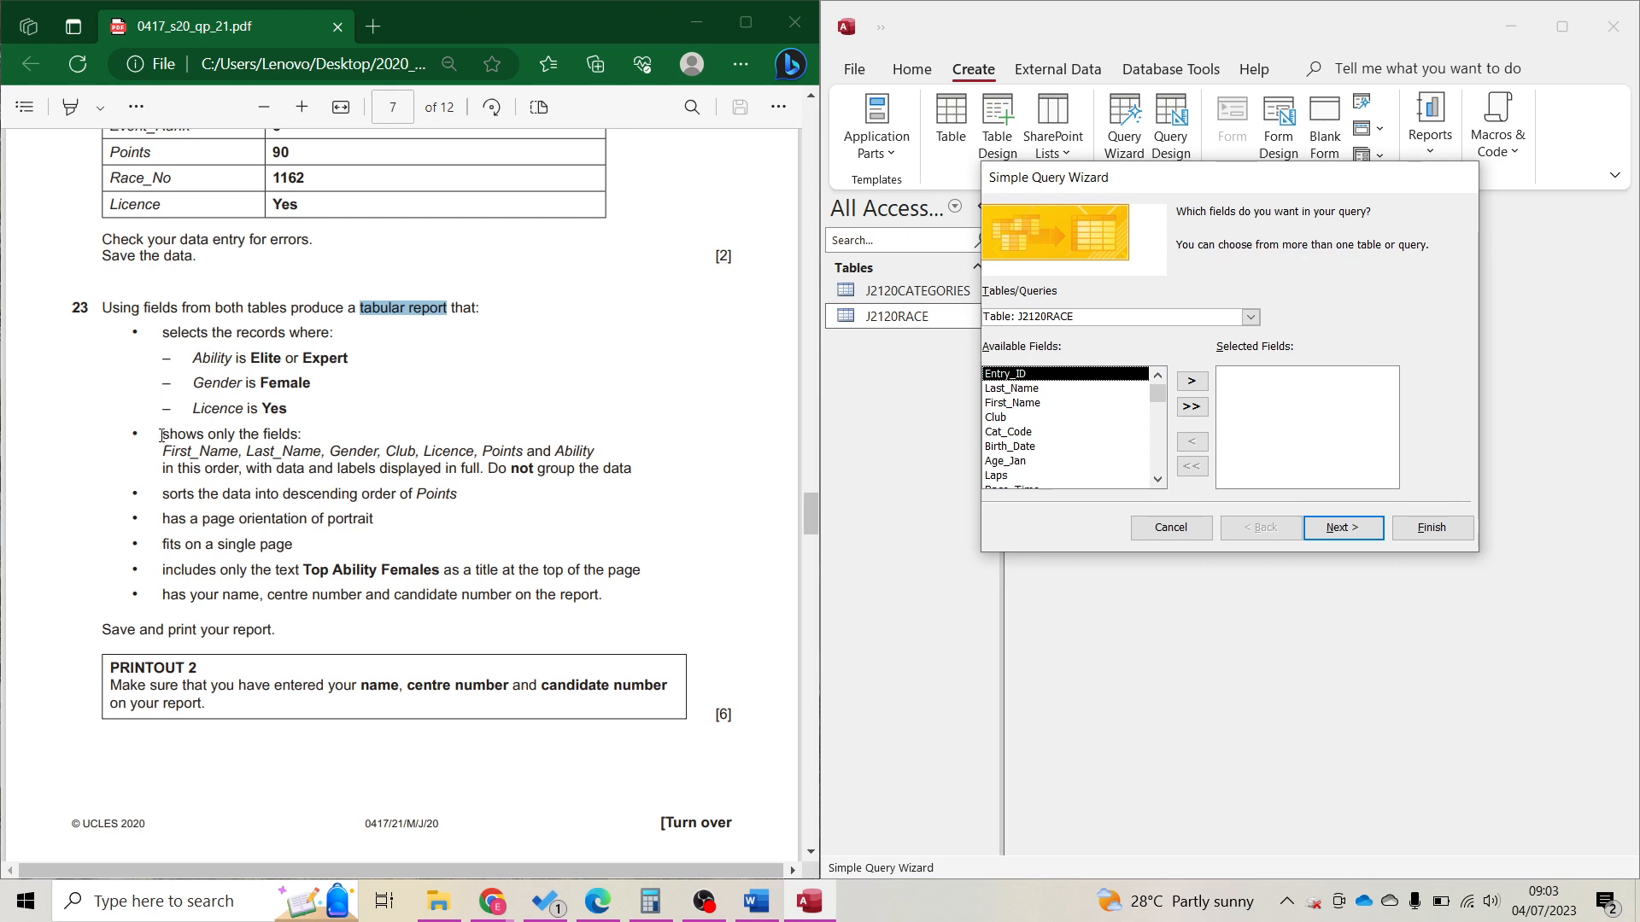
left_click_drag(162, 339, 288, 413)
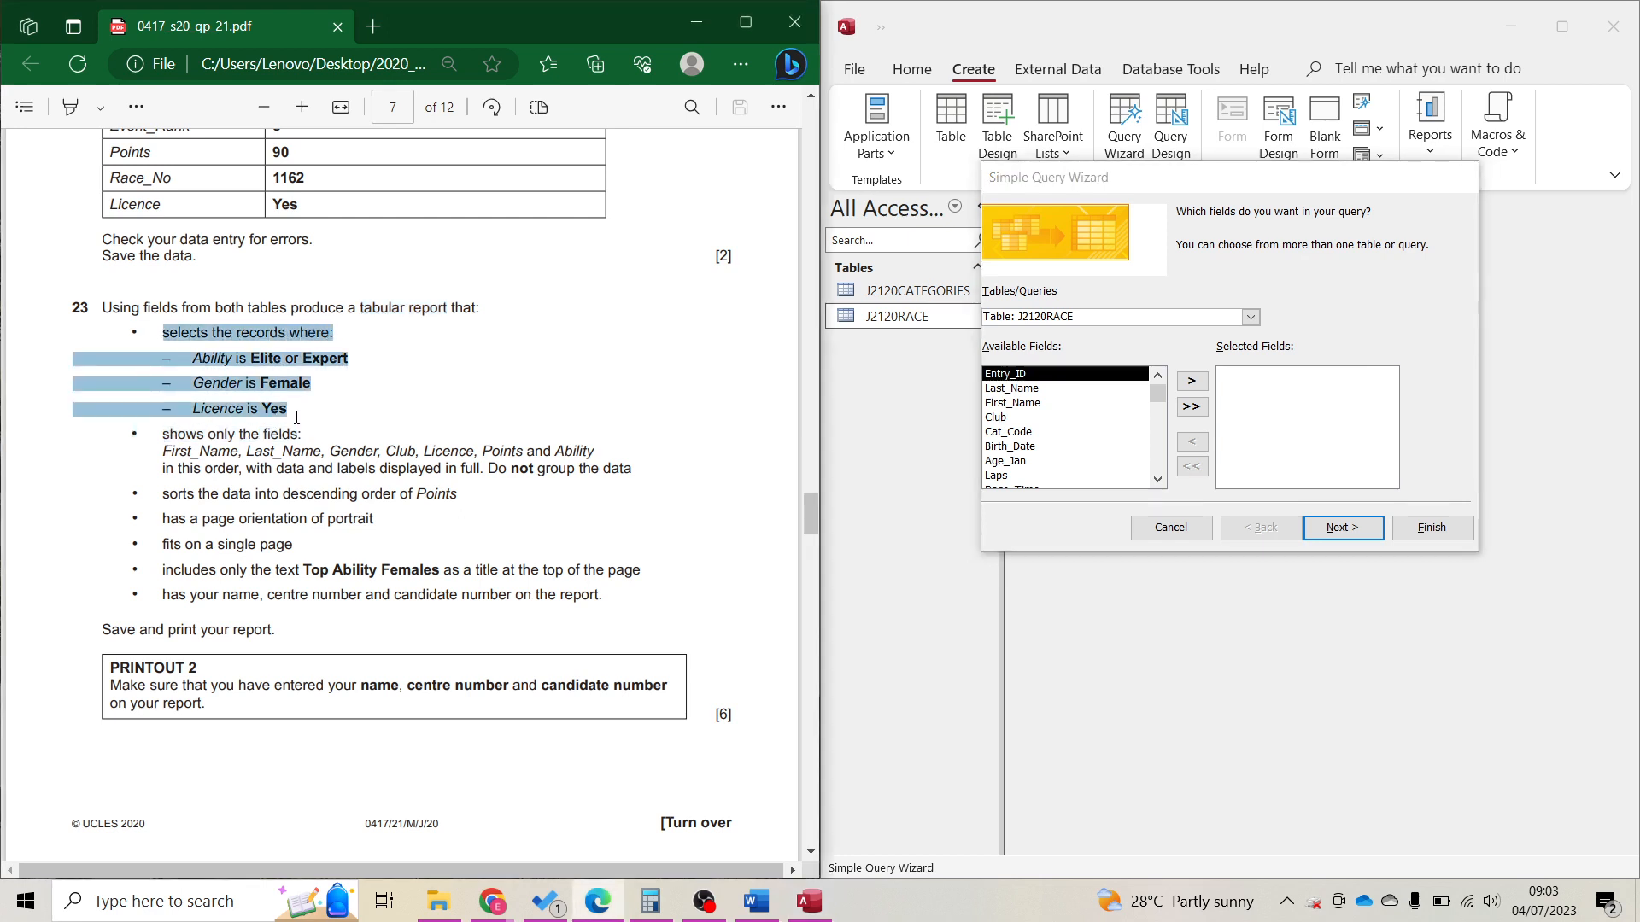
left_click(260, 389)
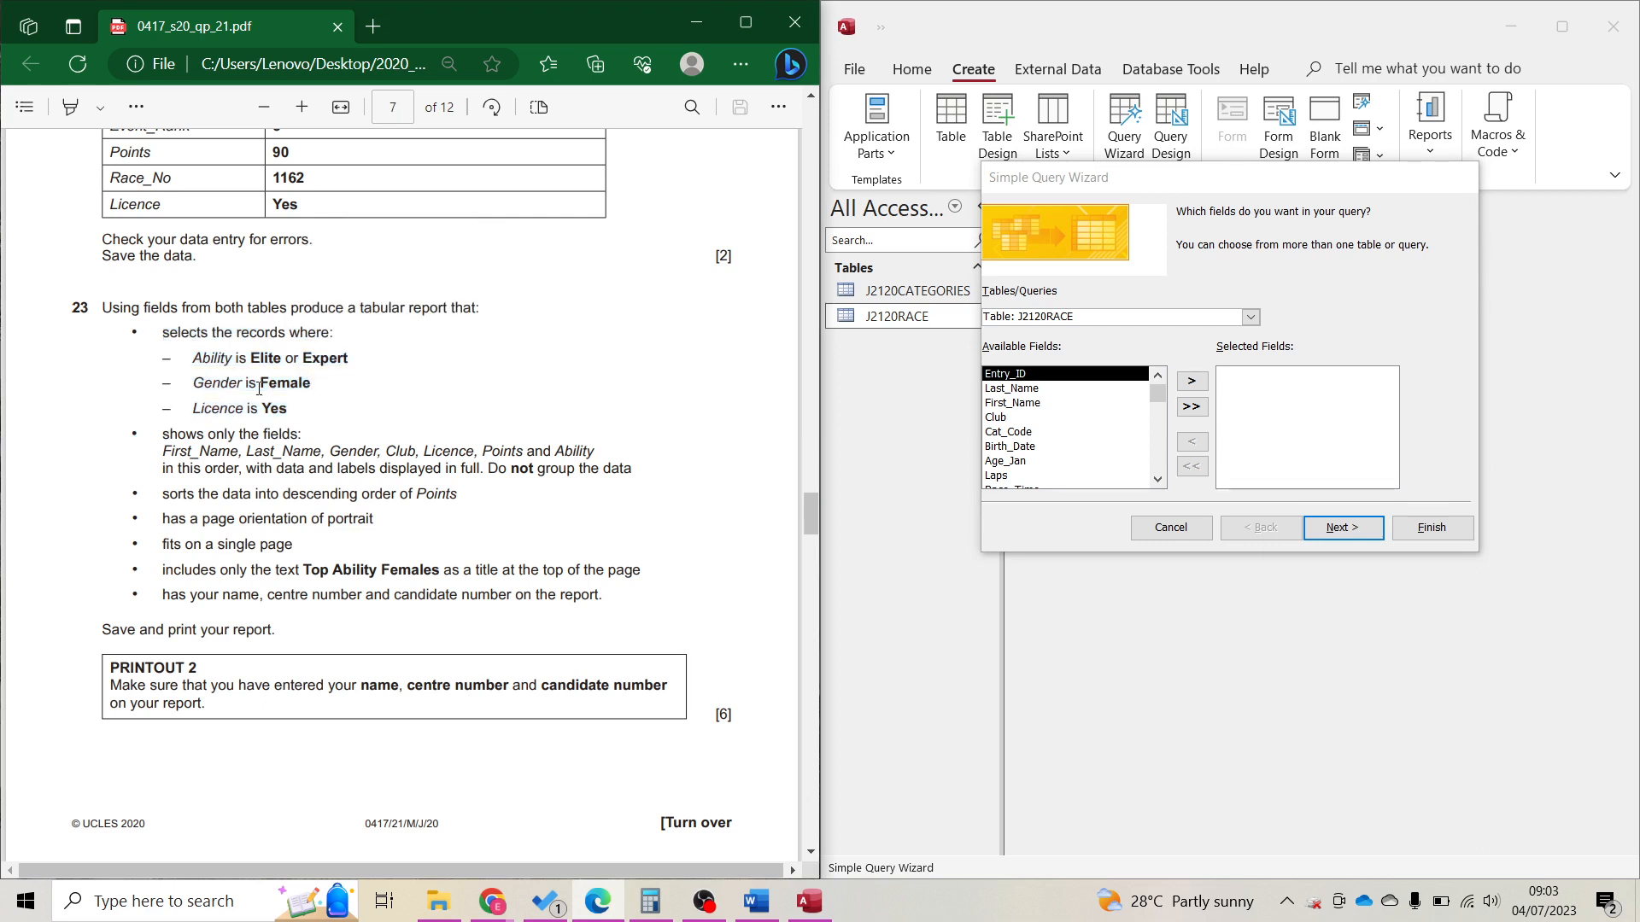
left_click_drag(177, 442, 481, 469)
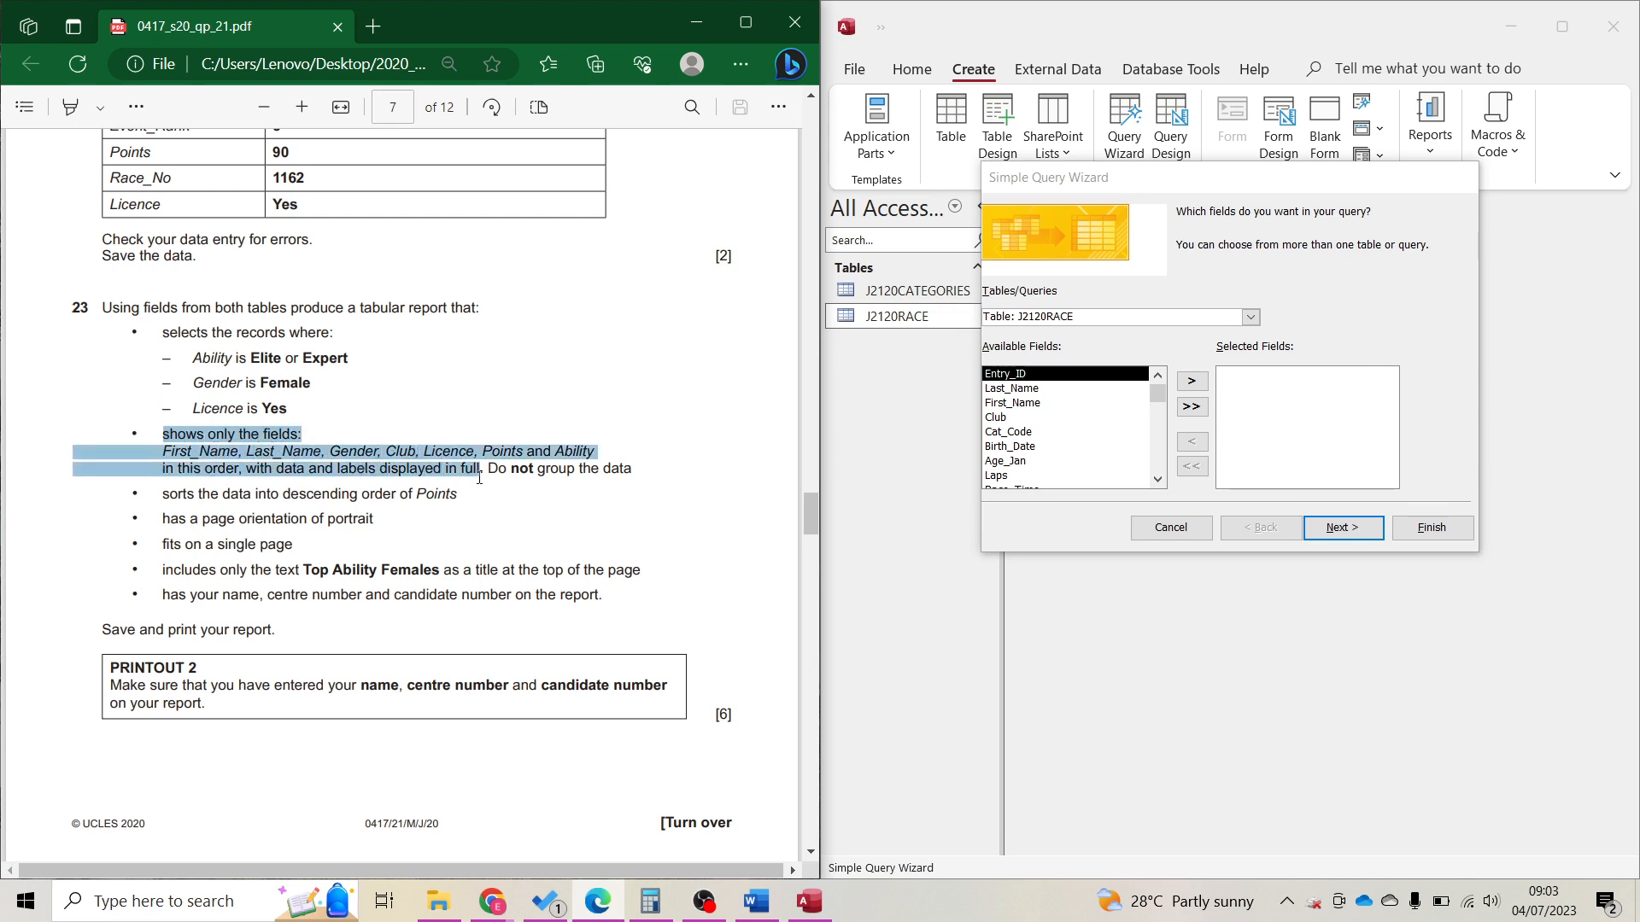
Add First_Name and Last_Name from J2120RACE and Gender from J2120CATEGORIES.
double_click(1012, 403)
left_click(1010, 390)
double_click(1009, 391)
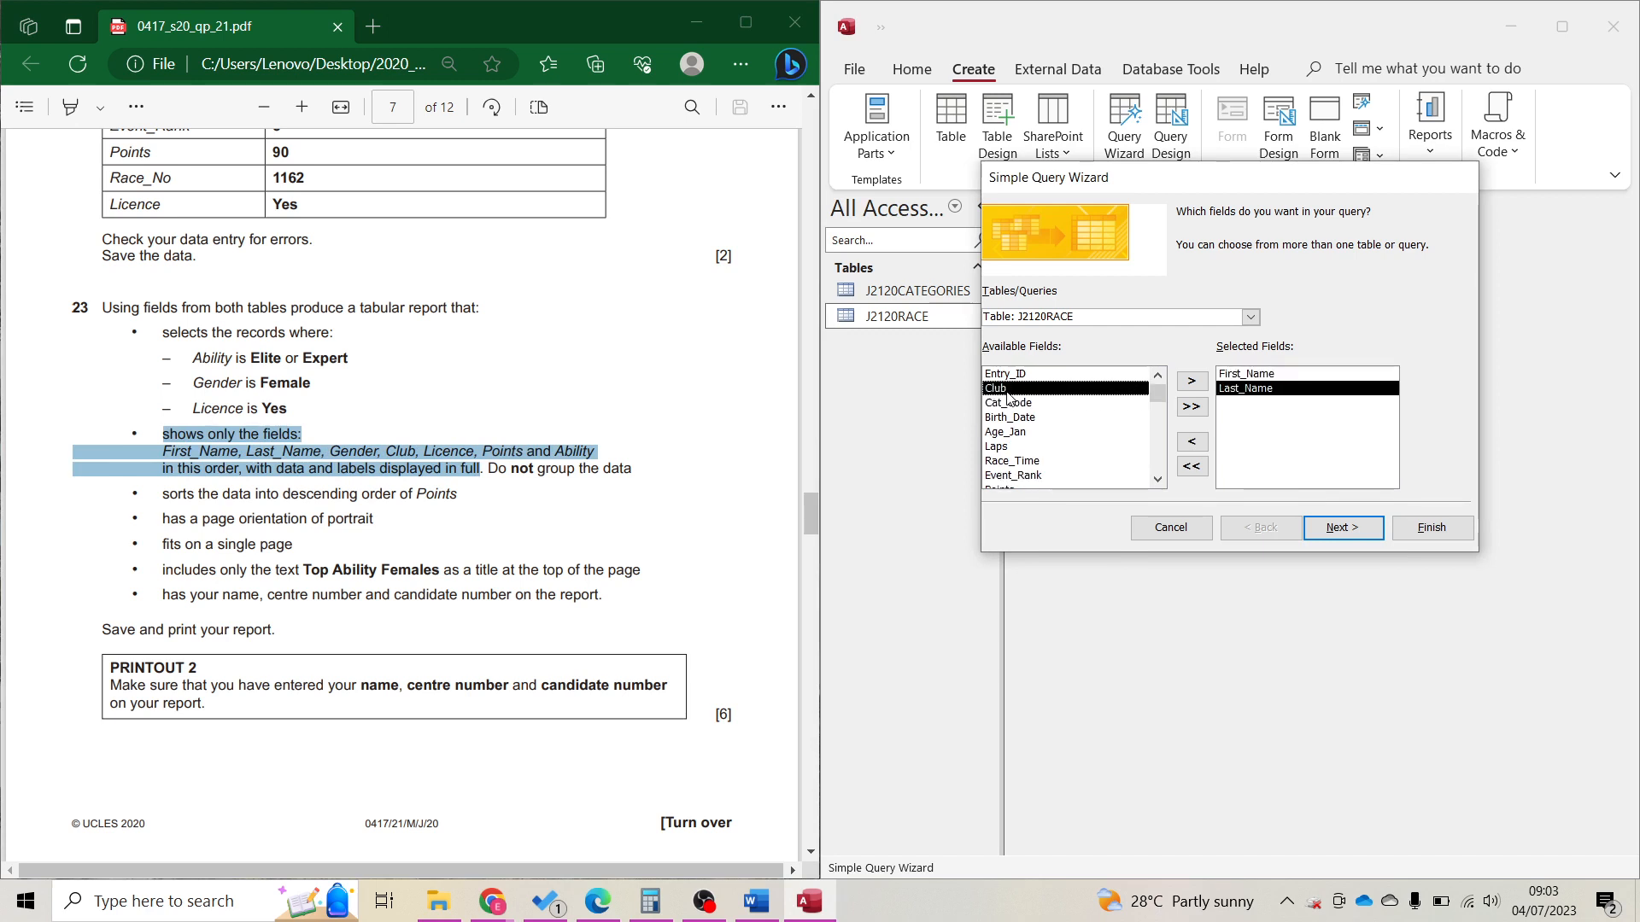
scroll(1013, 475, "down", 1)
scroll(1014, 478, "up", 1)
left_click(1250, 319)
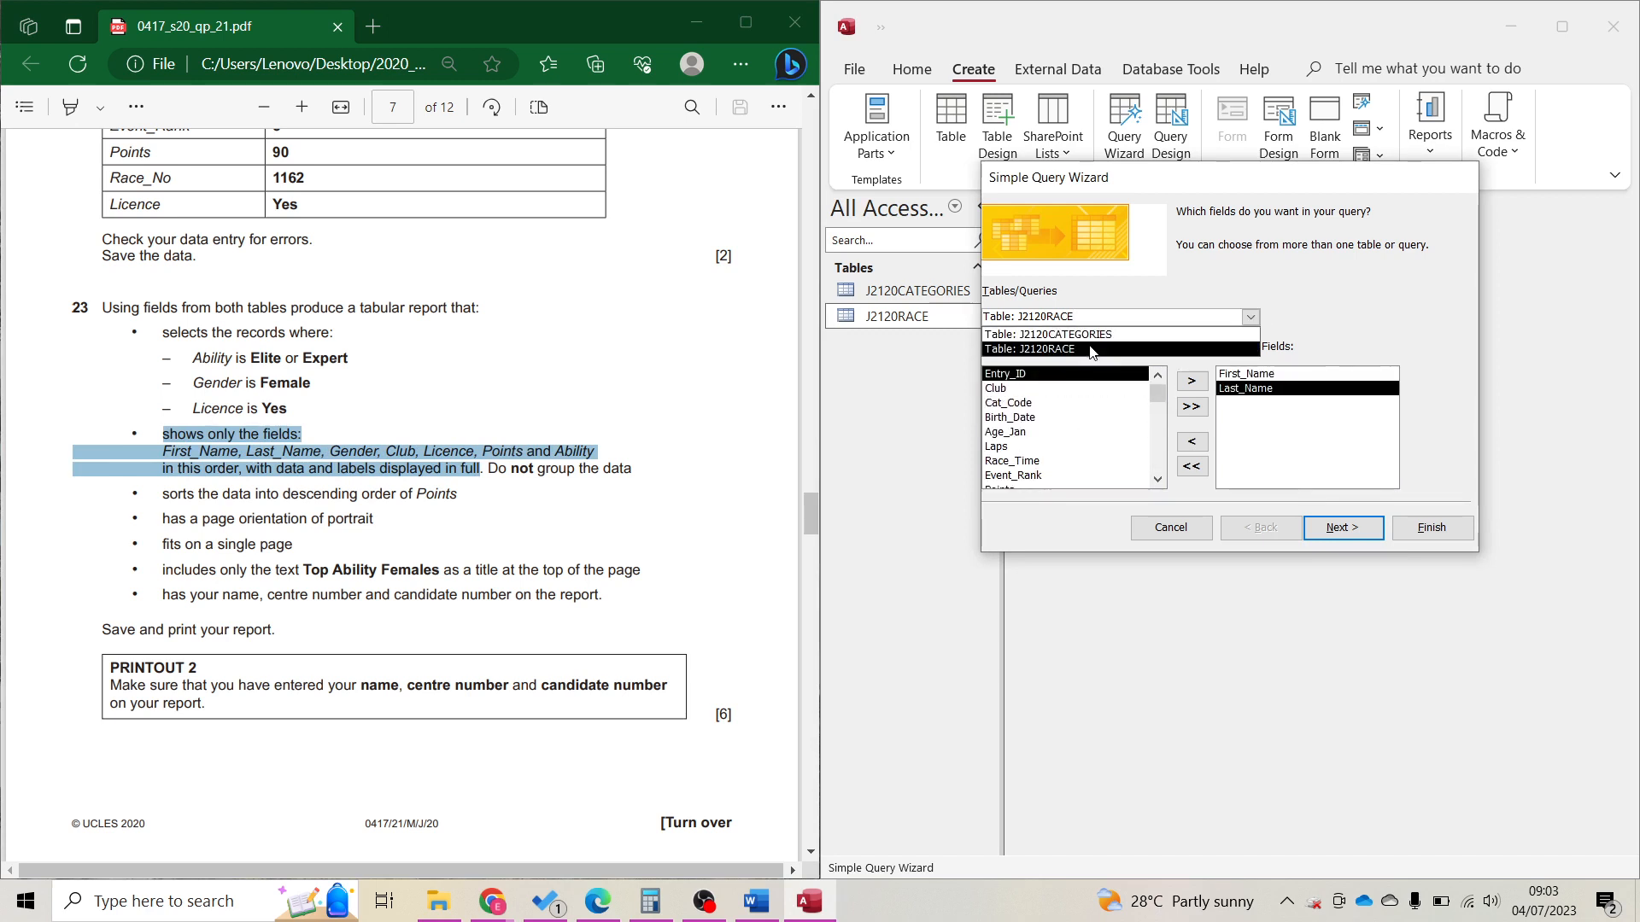
left_click(1093, 349)
left_click(1250, 318)
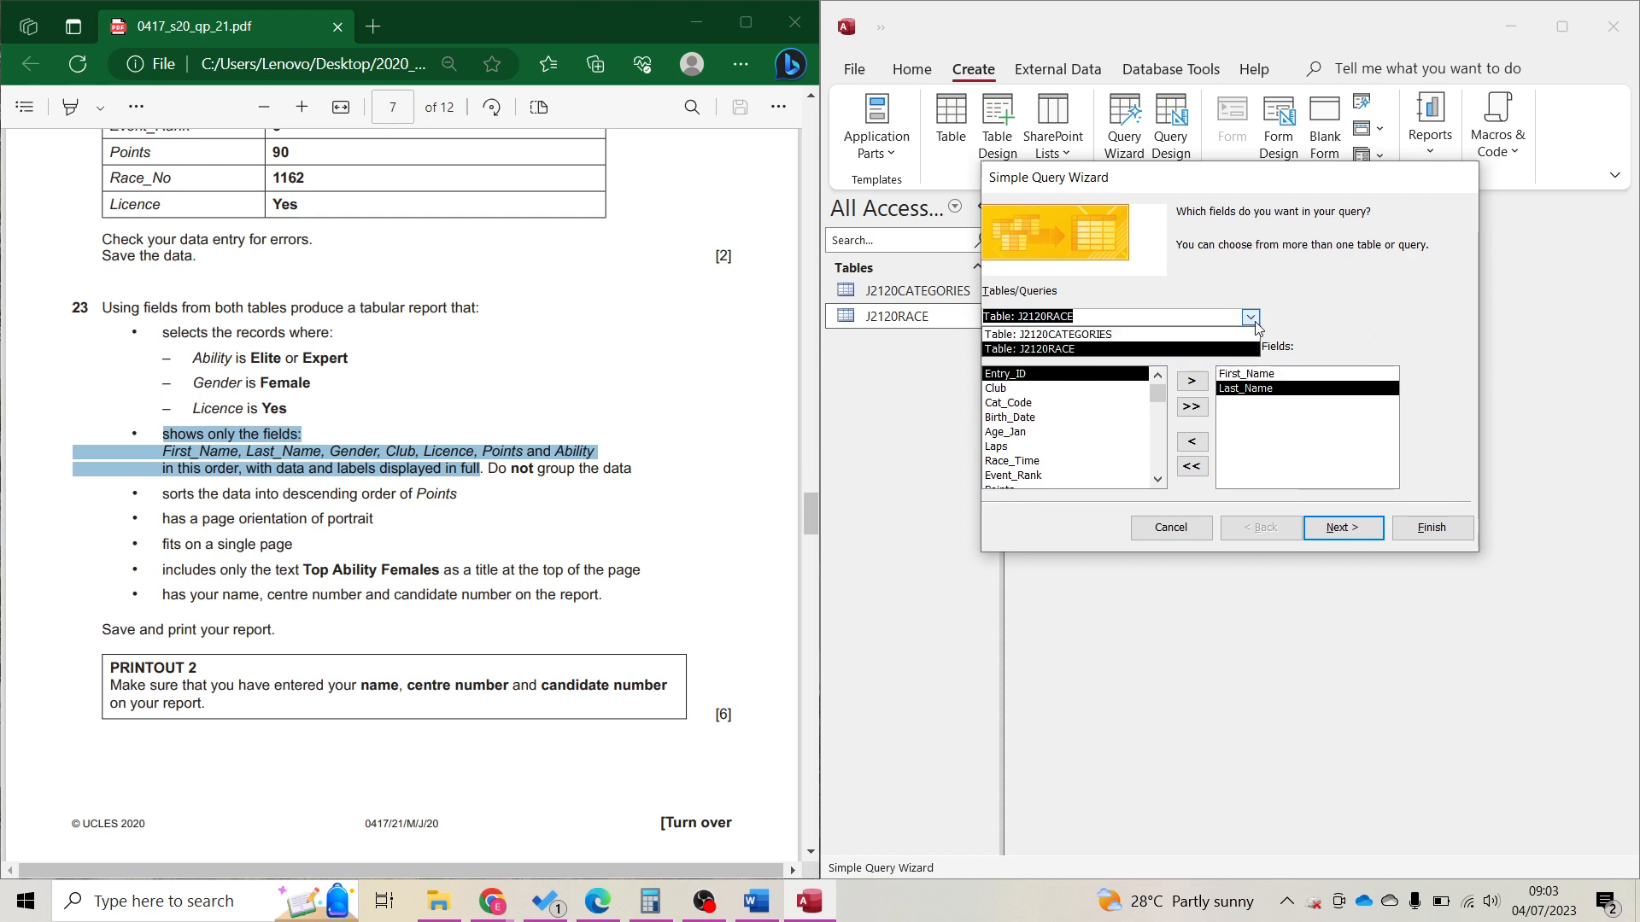
left_click(1067, 333)
double_click(1003, 434)
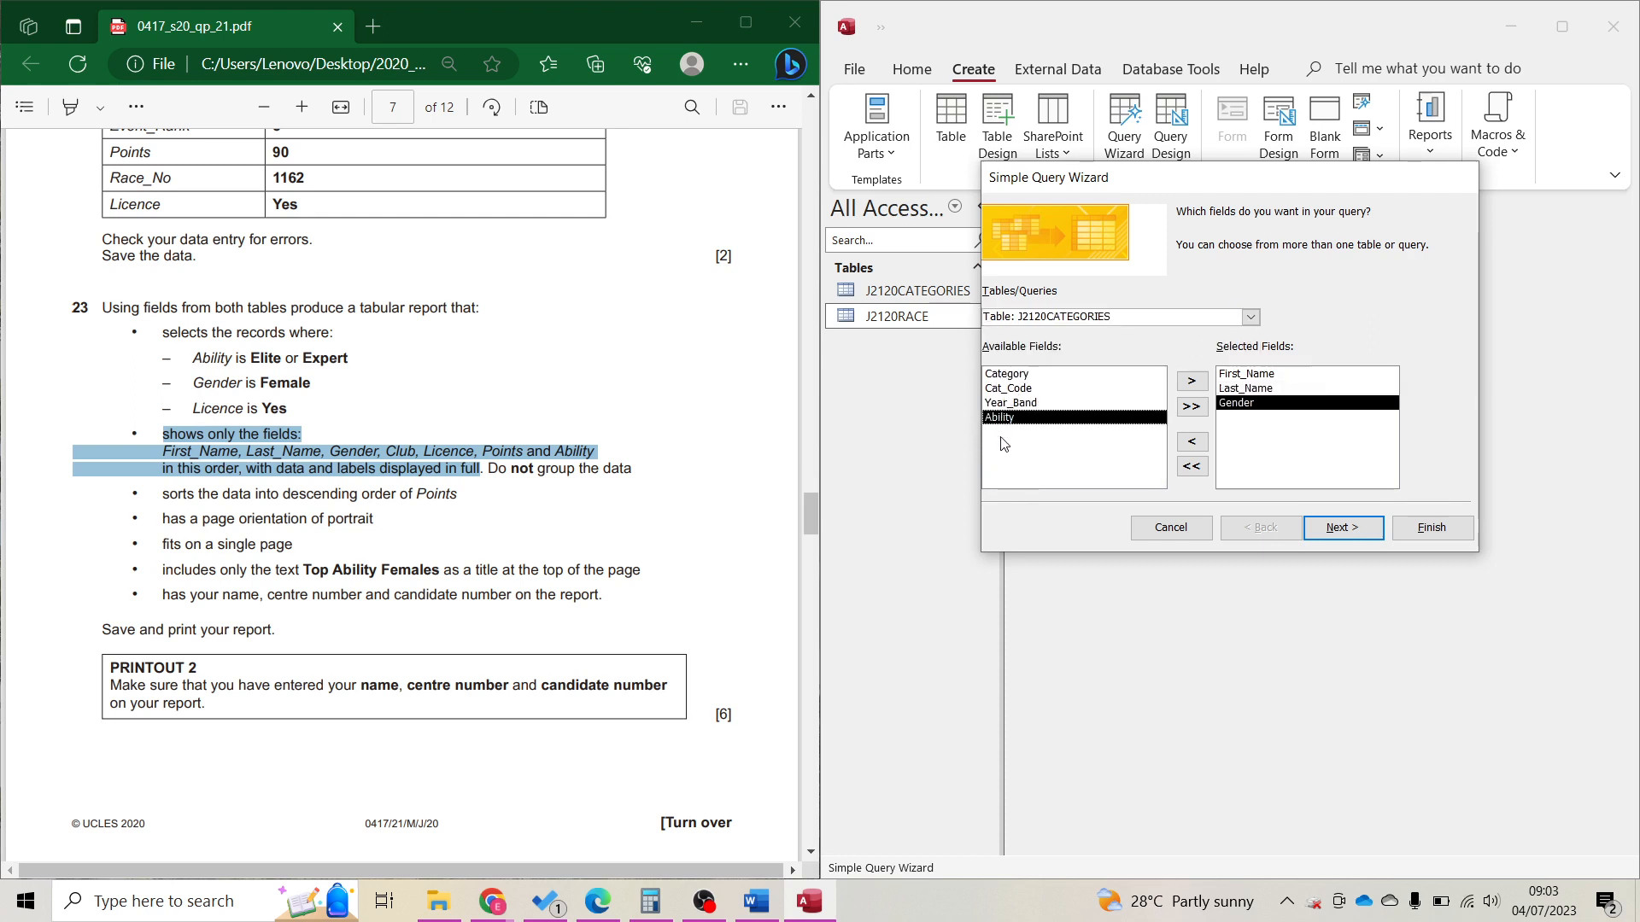
Add Club, Licence and Points from J2120RACE and Ability from J2120CATEGORIES.
left_click(1251, 317)
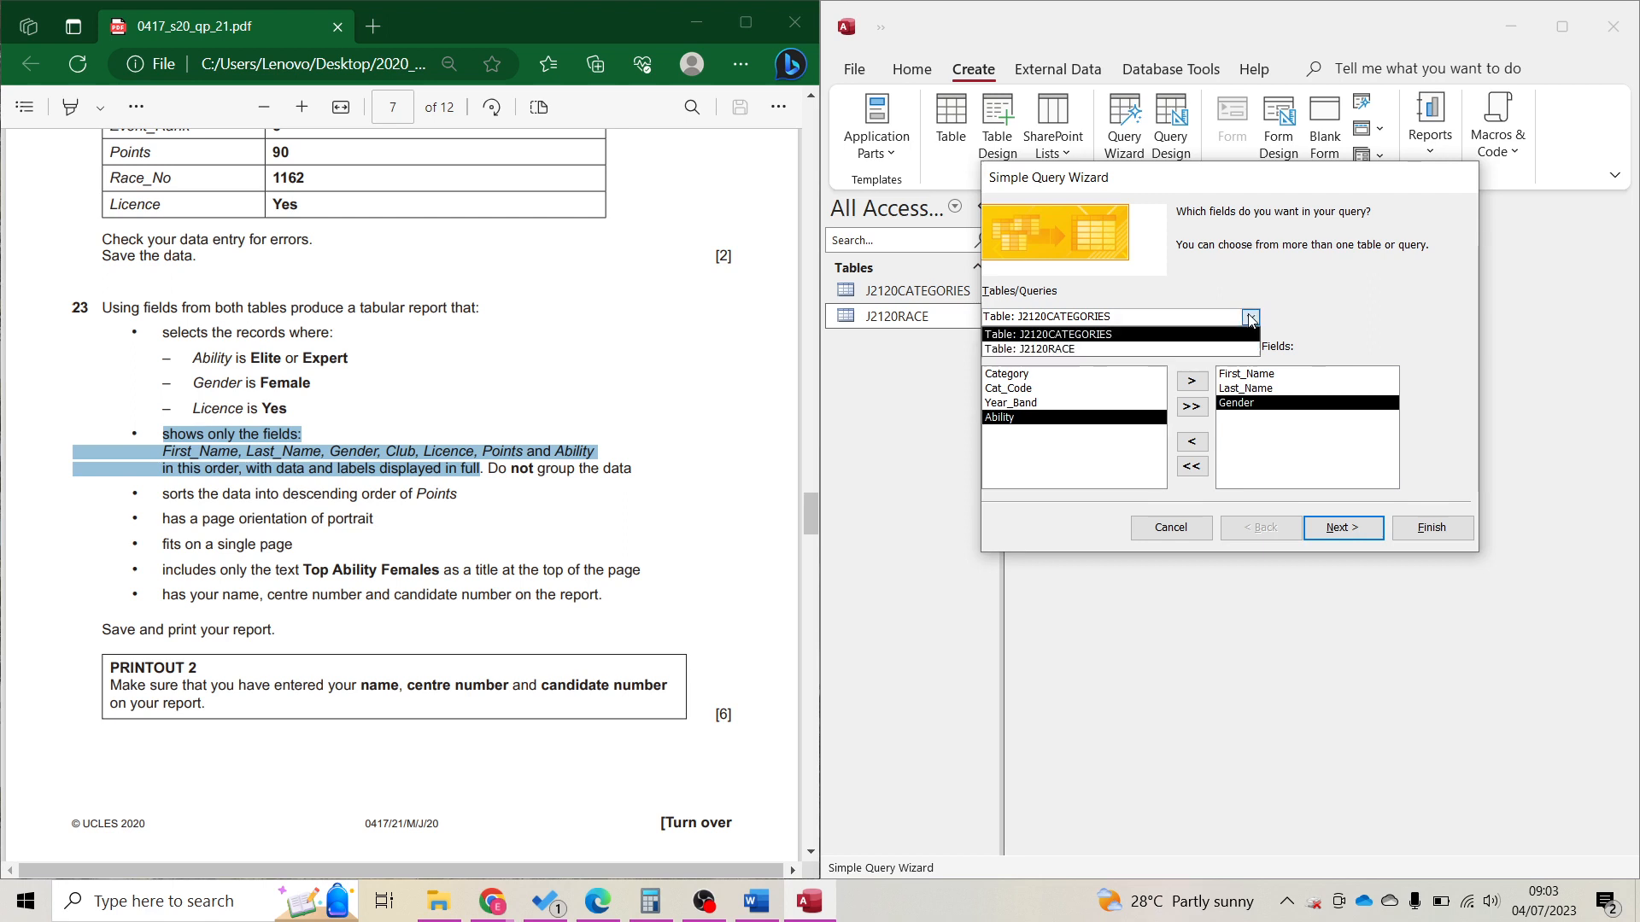
left_click(1116, 350)
double_click(1012, 390)
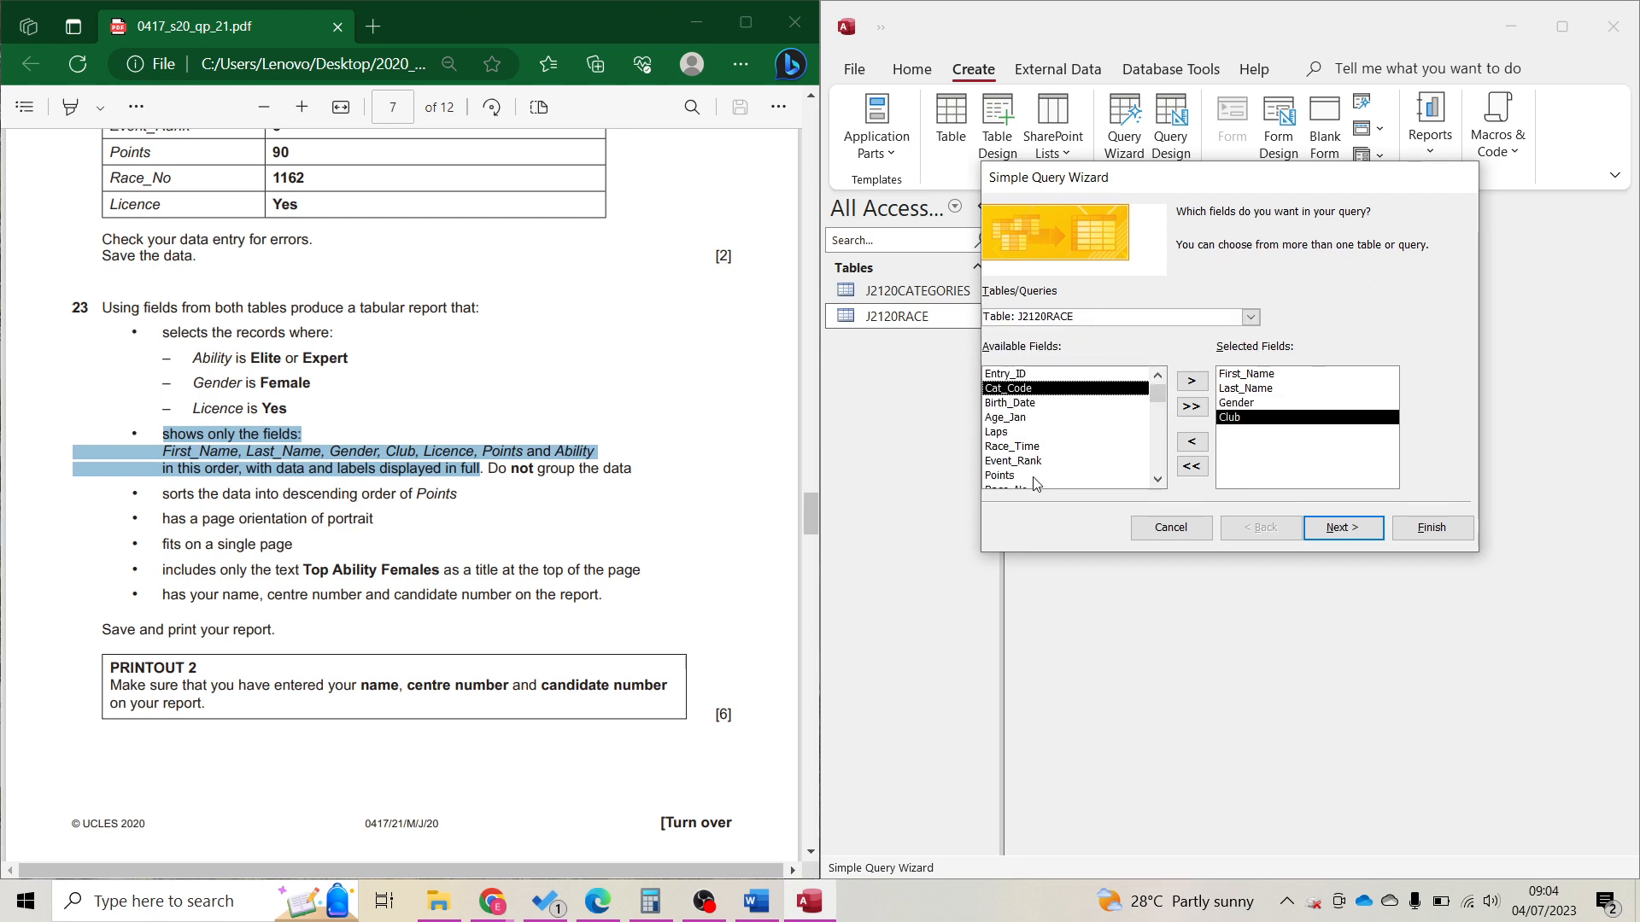
scroll(1031, 476, "down", 1)
double_click(1028, 477)
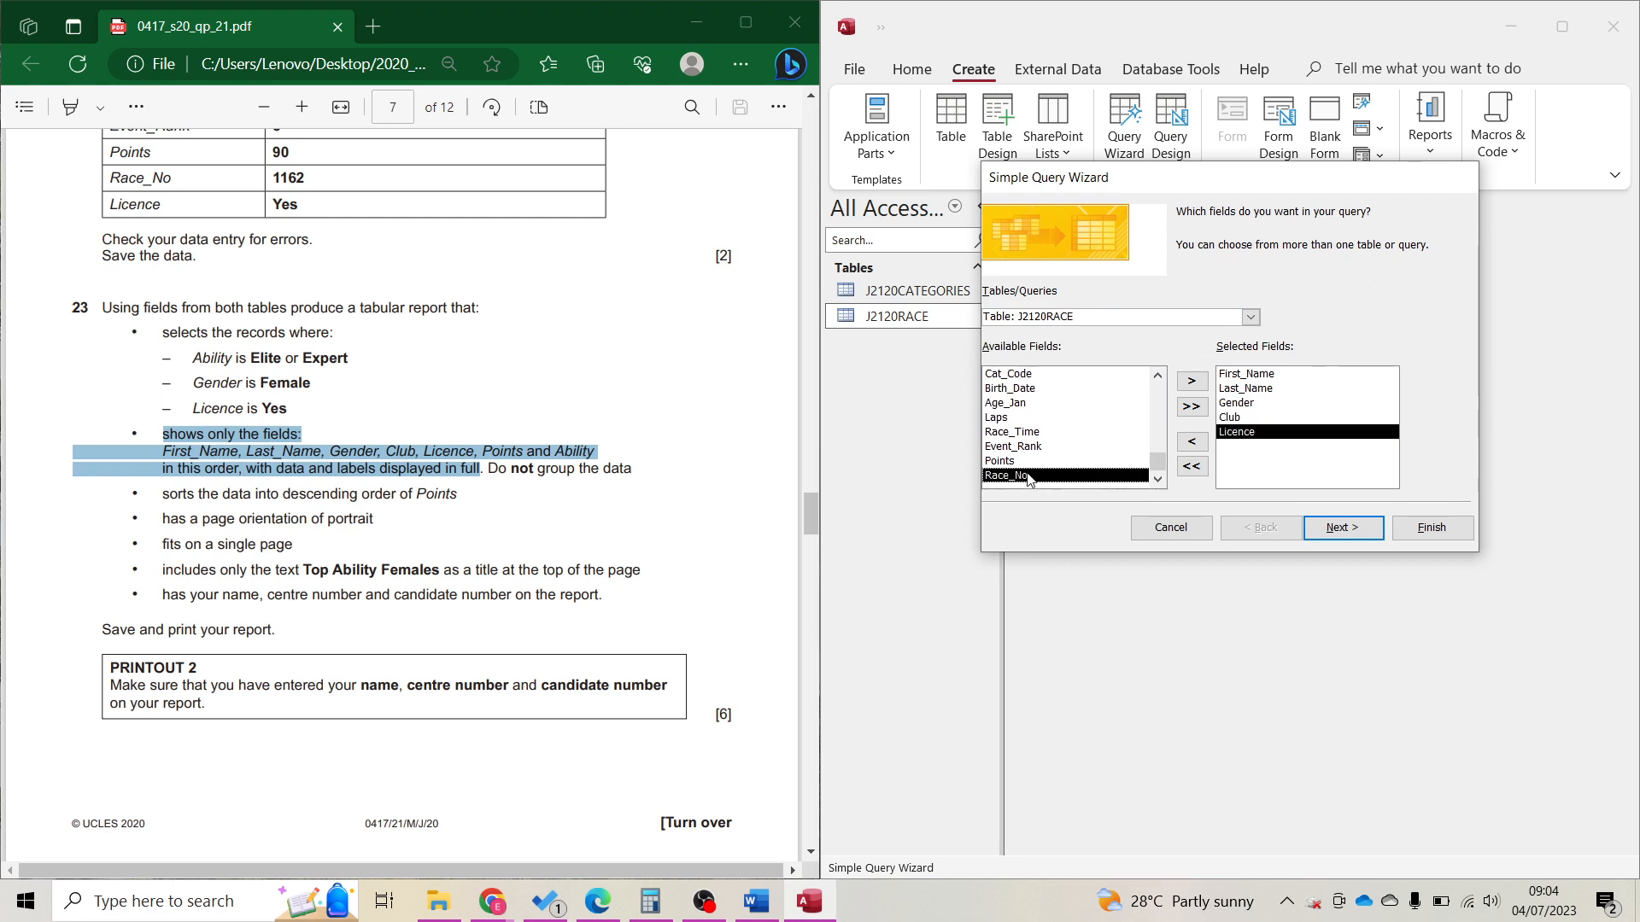
double_click(1024, 462)
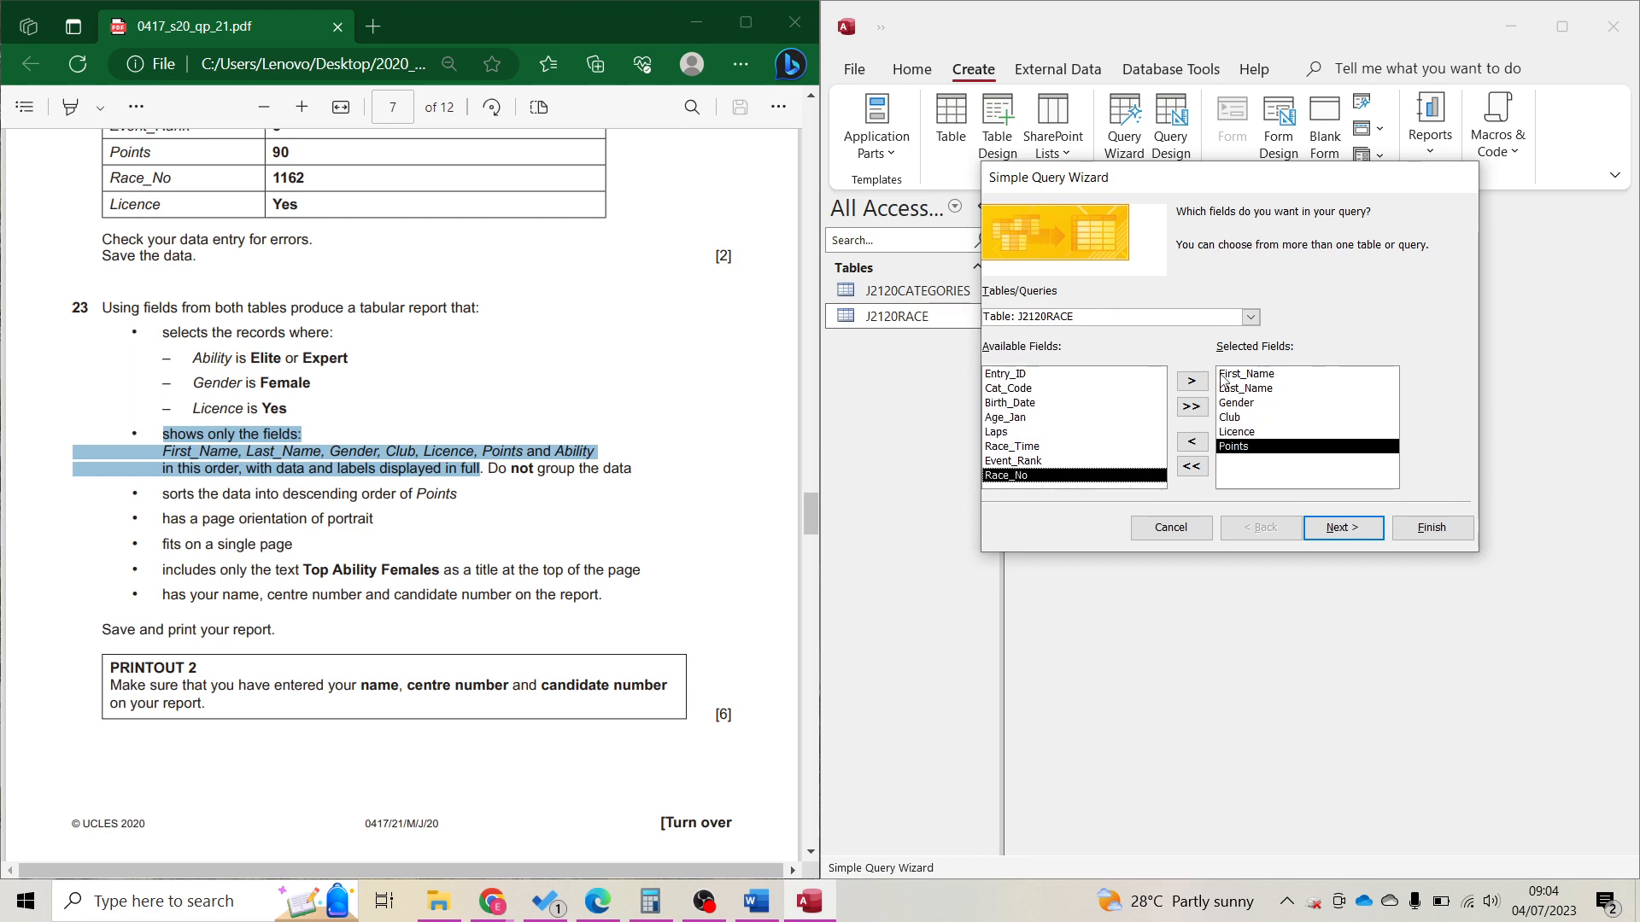
left_click(1251, 317)
left_click(1107, 336)
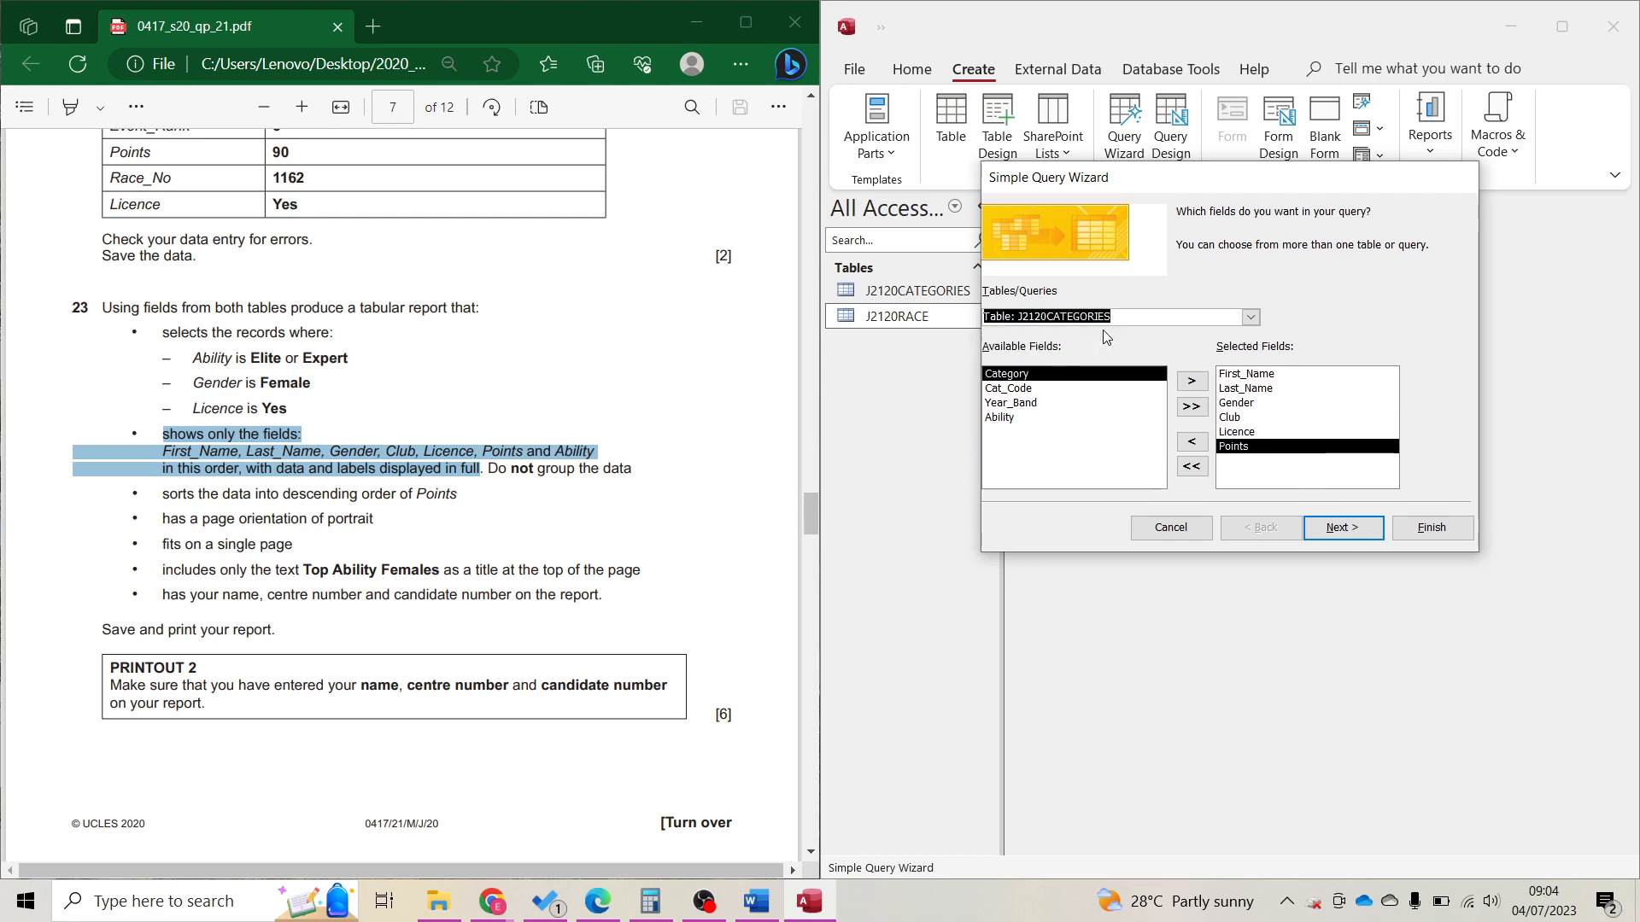
double_click(1001, 418)
Keep a detail query, name it 'Top Ability Females', and finish the wizard.
left_click(1347, 536)
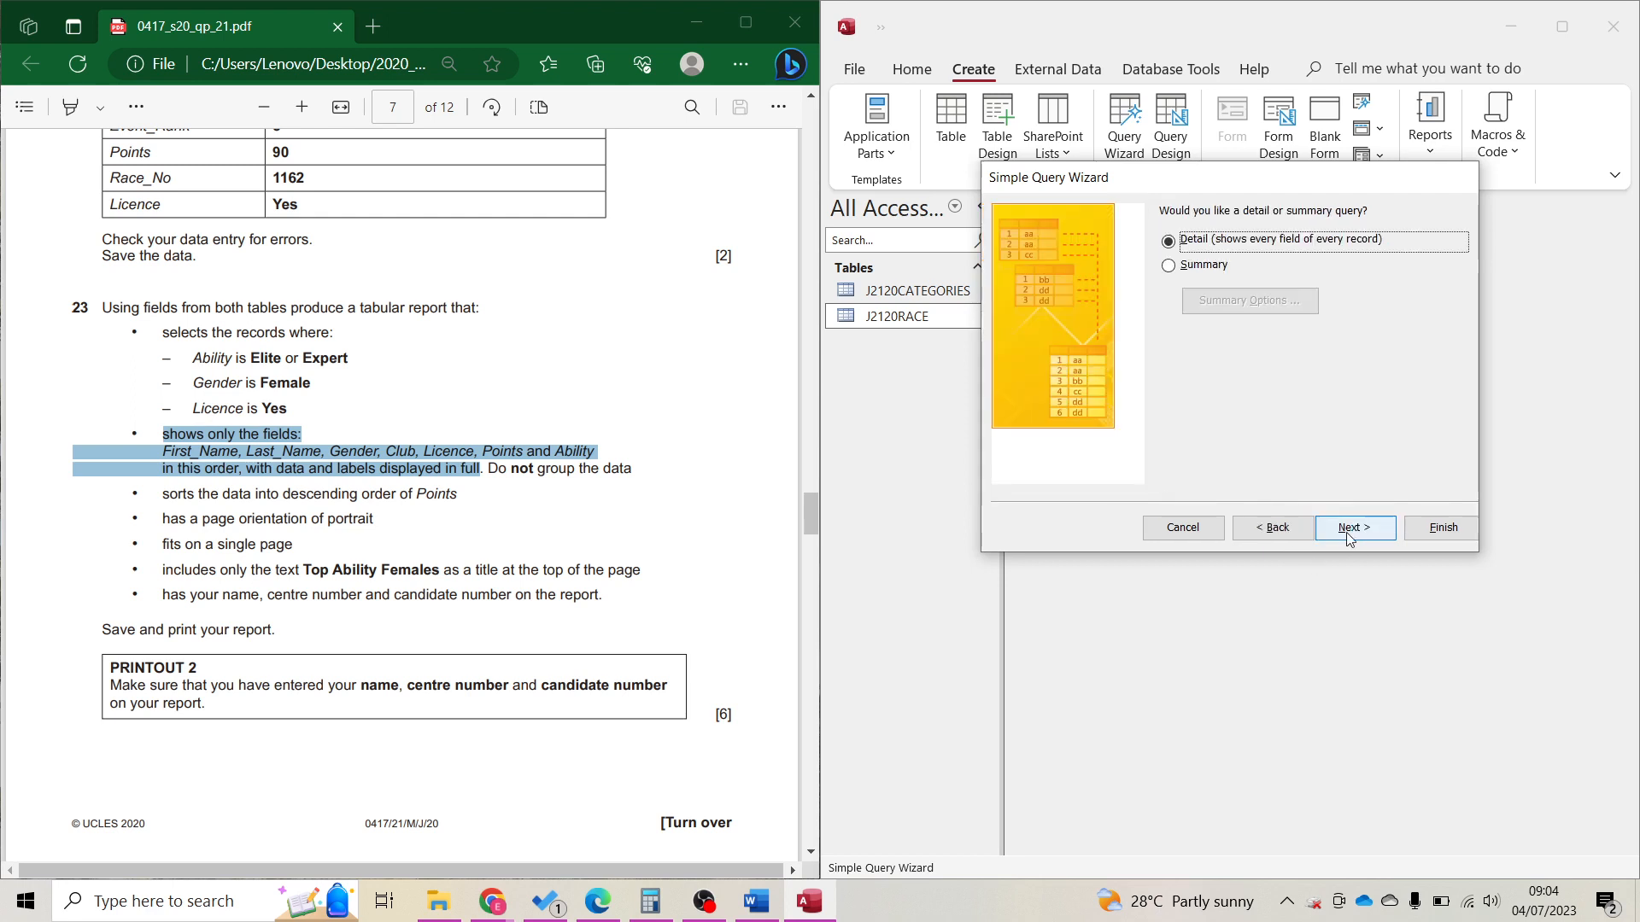
left_click(1350, 529)
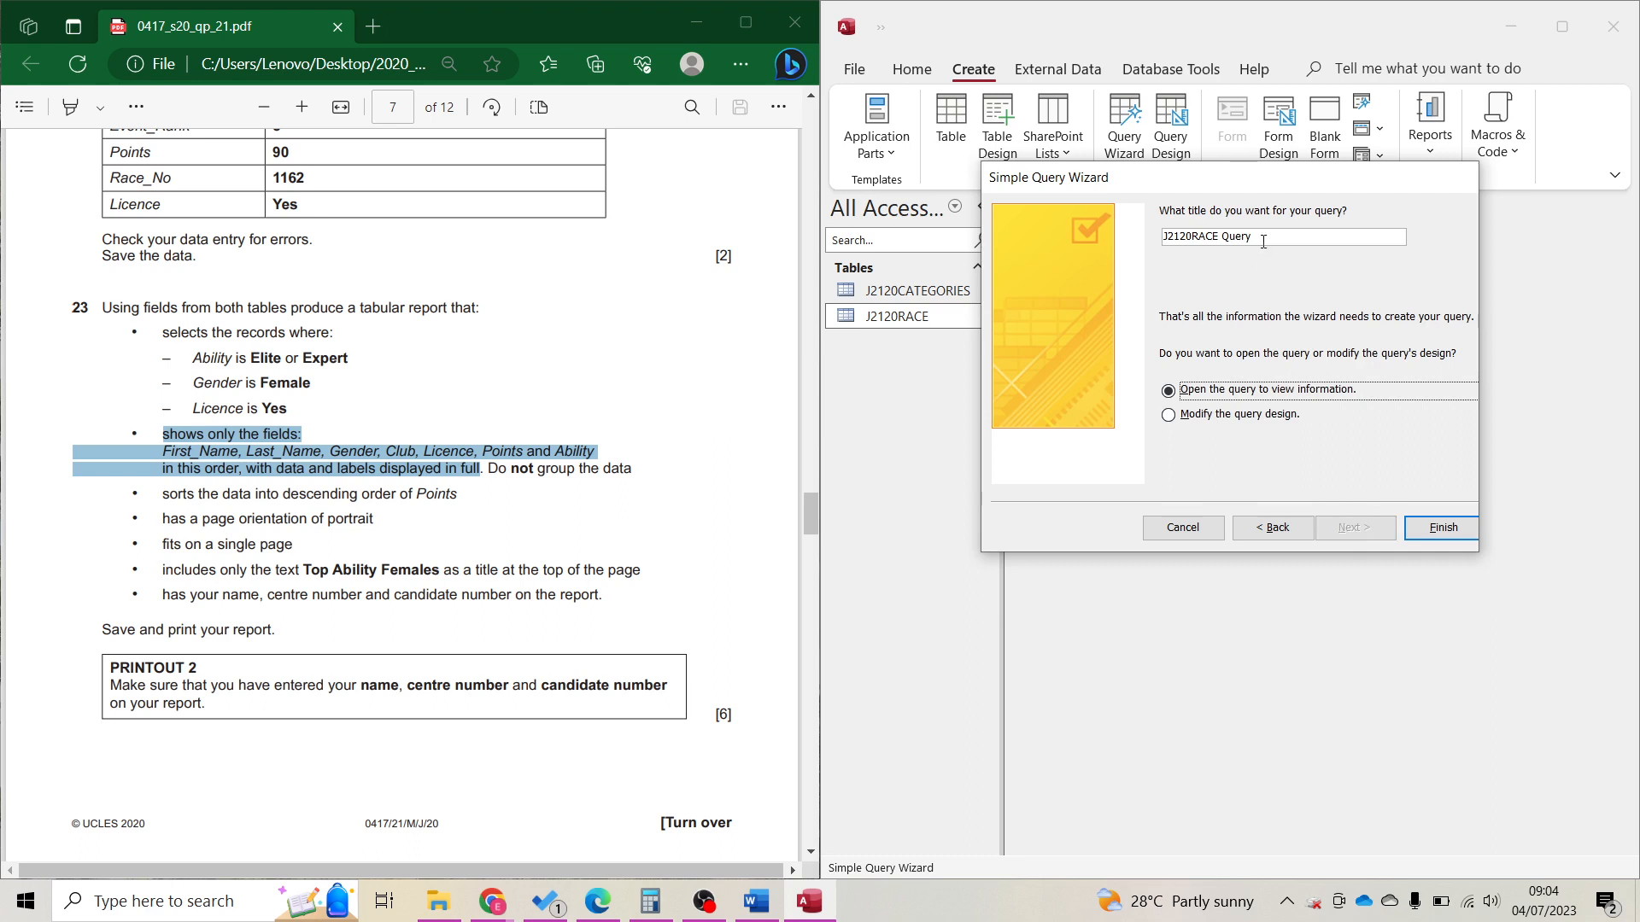
left_click_drag(1175, 246, 1157, 237)
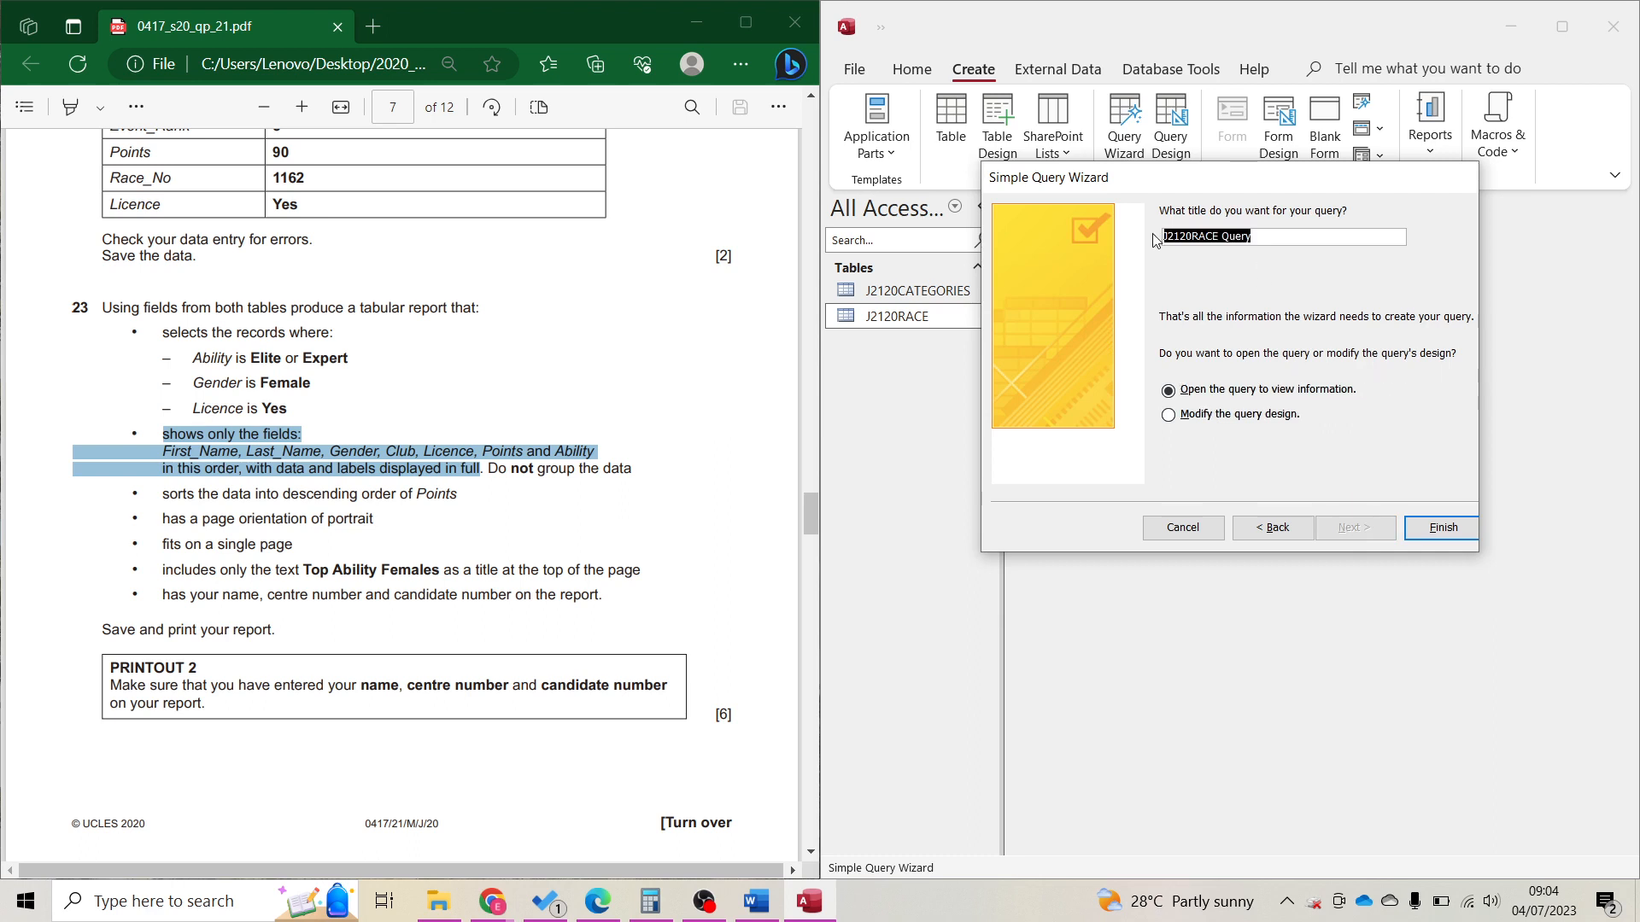
type("Top Ability Females")
key("Return")
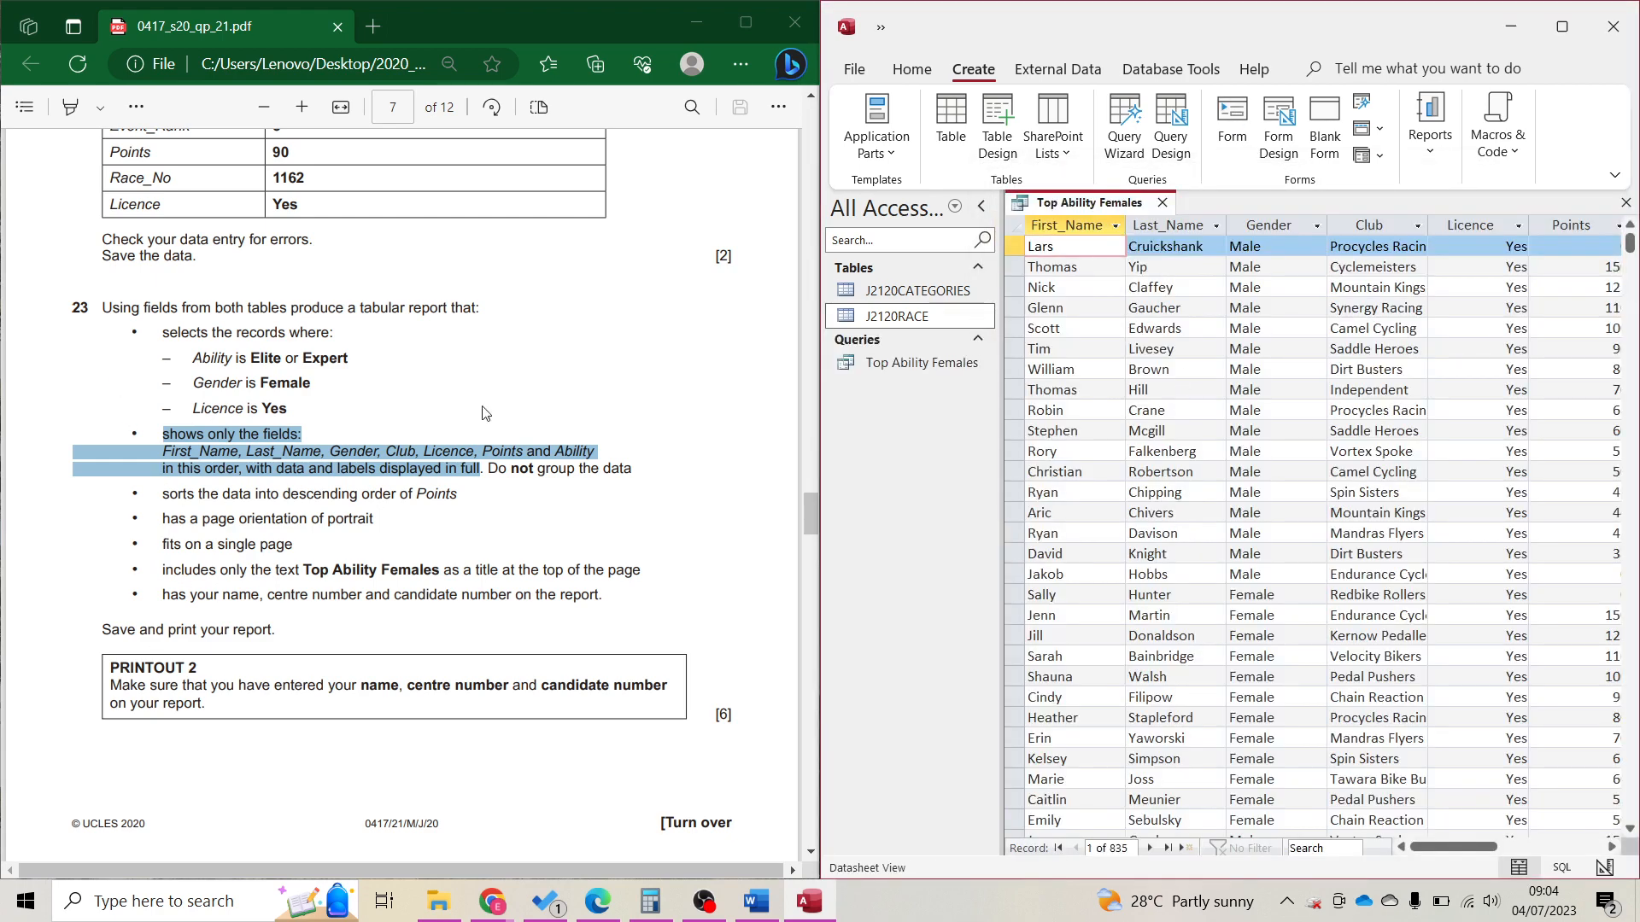
In Design view, set Ability's criteria to "Elite" Or "Expert" and save.
left_click(911, 70)
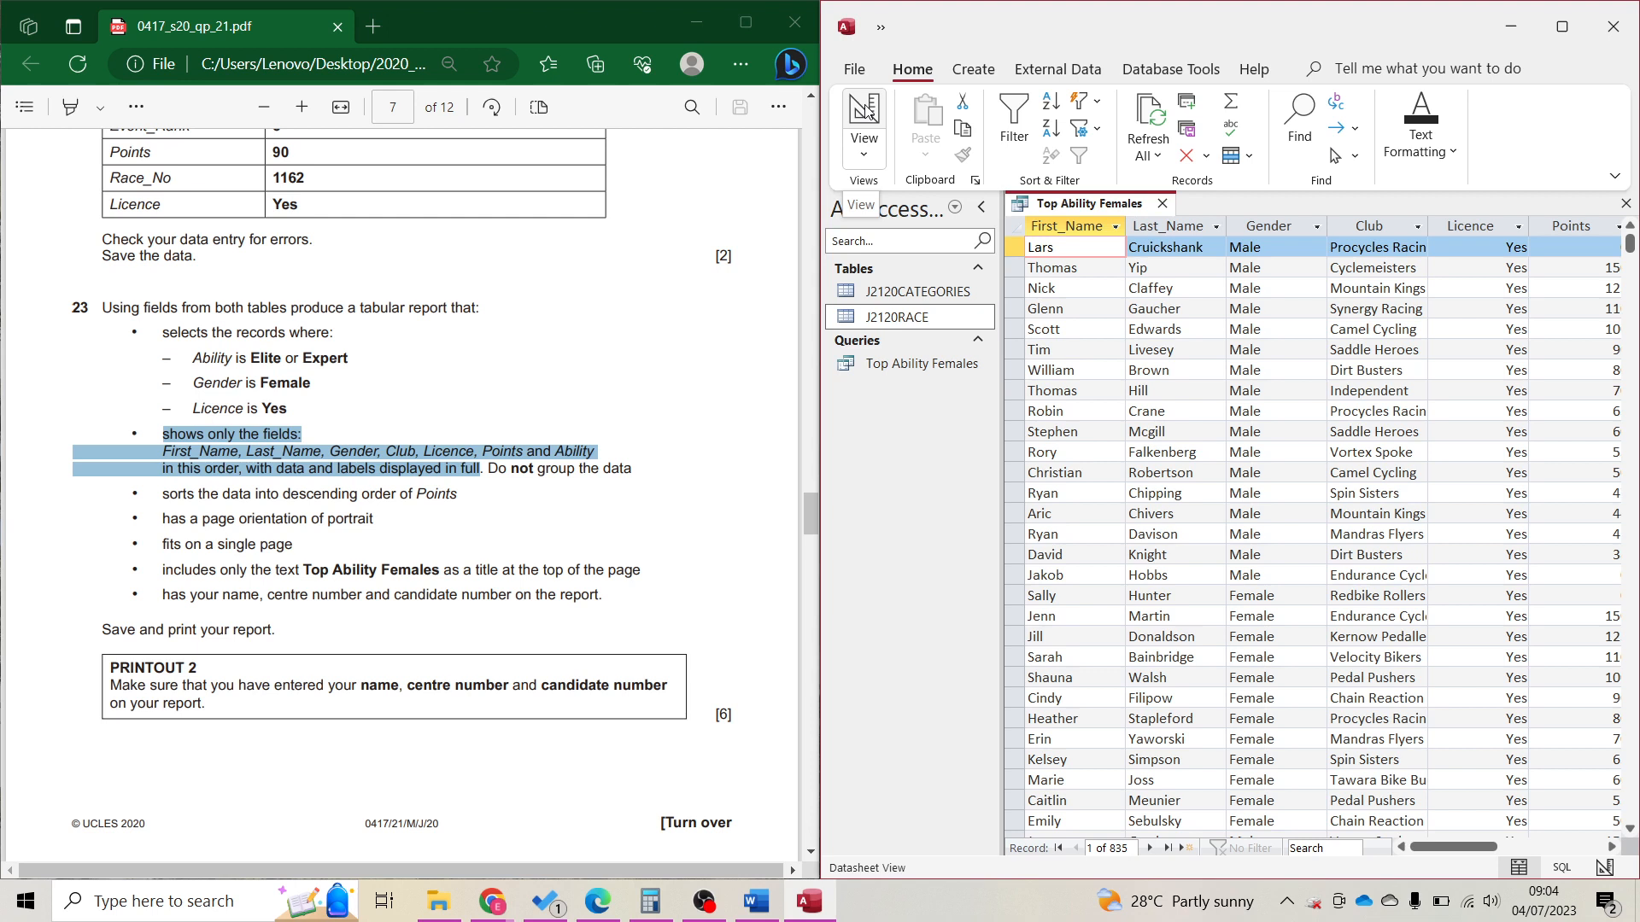
left_click(865, 109)
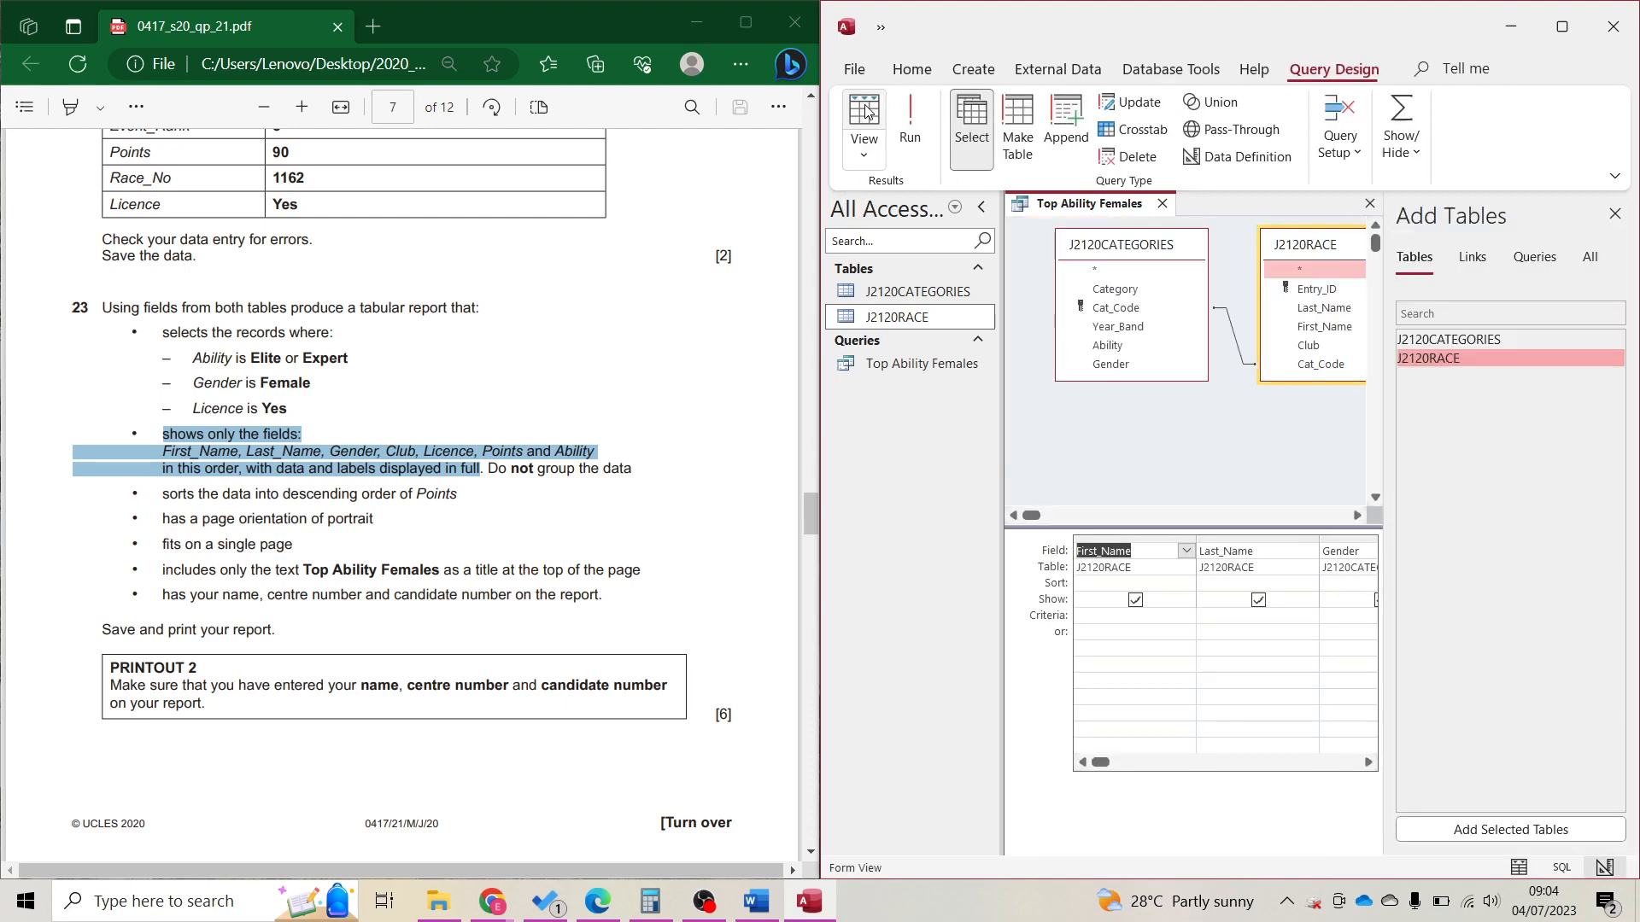
left_click(1615, 214)
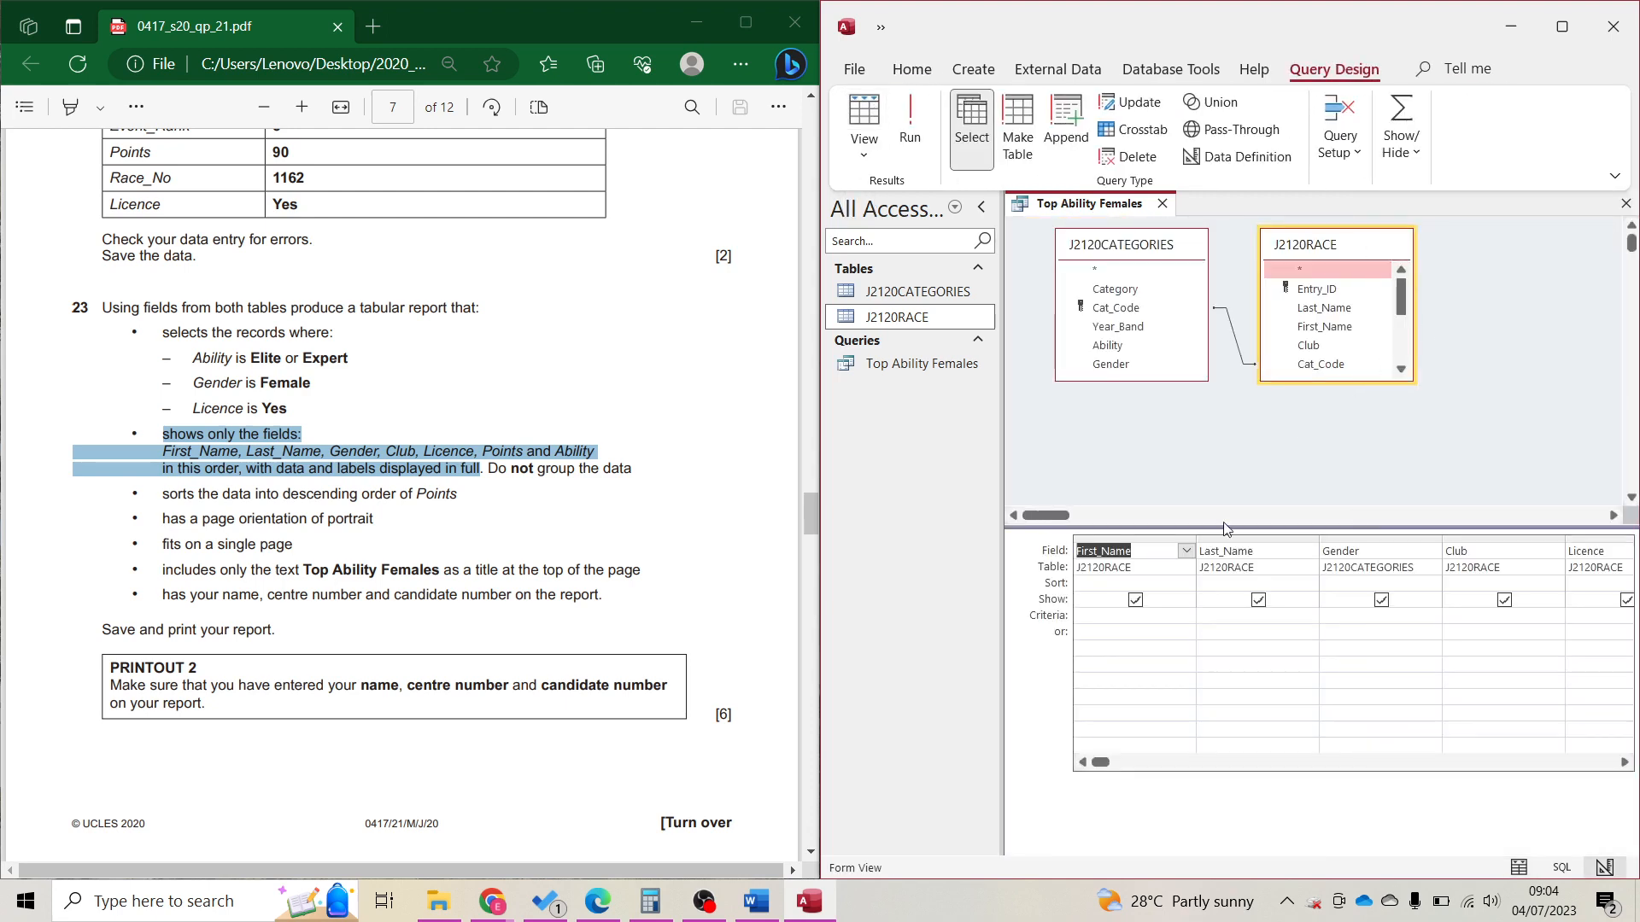
left_click(1168, 627)
scroll(1633, 668, "right", 3)
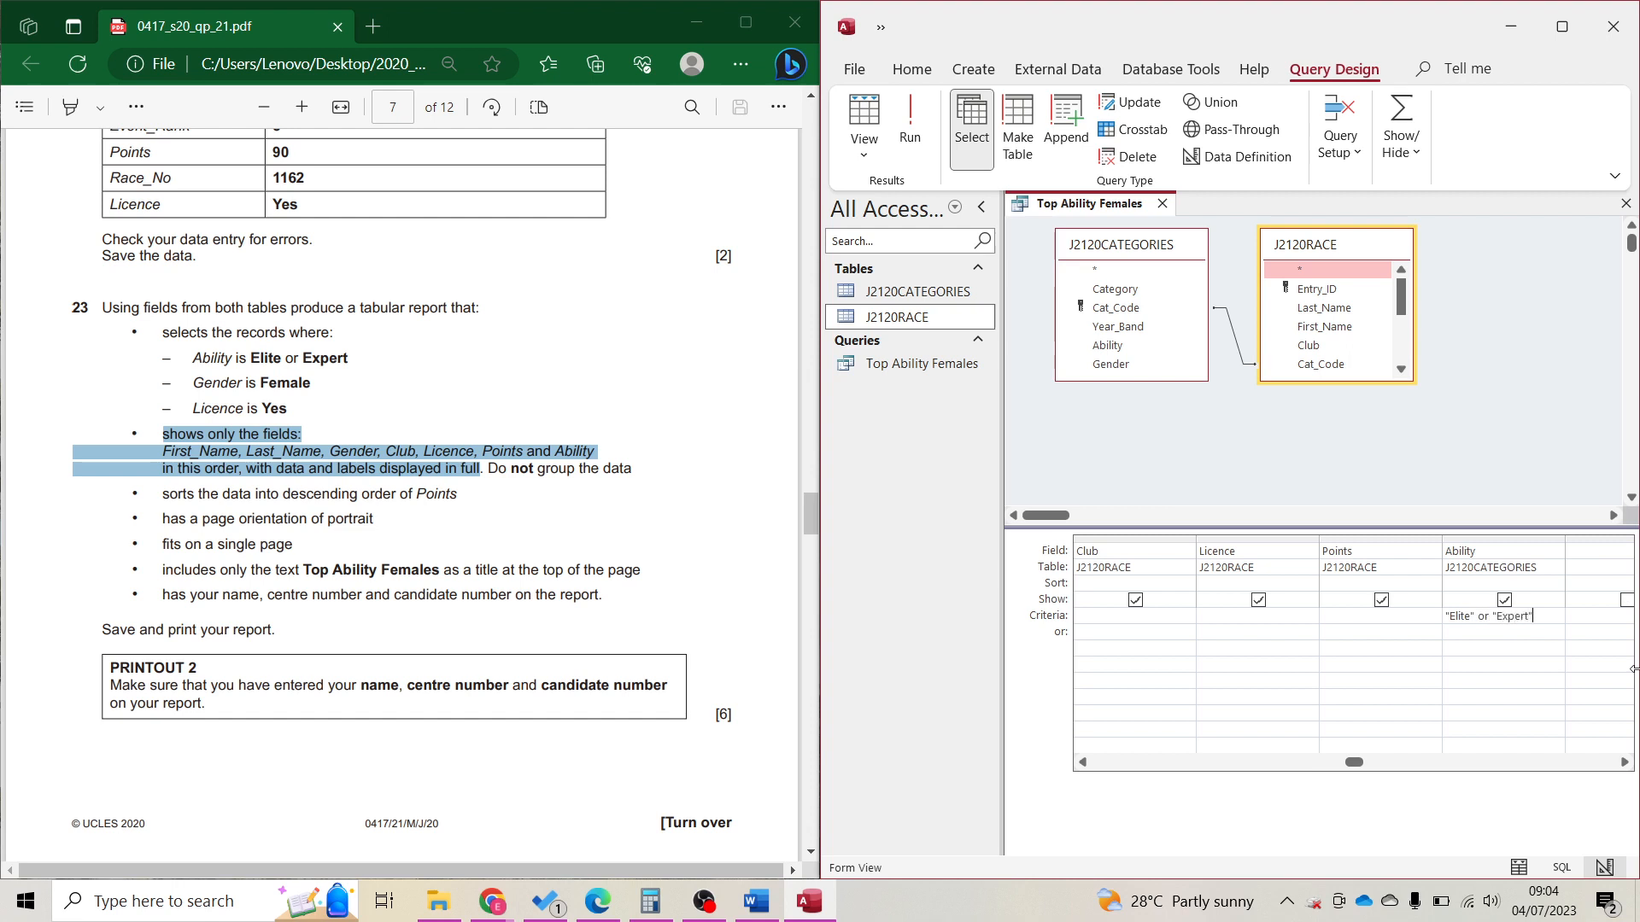
key("ctrl+s")
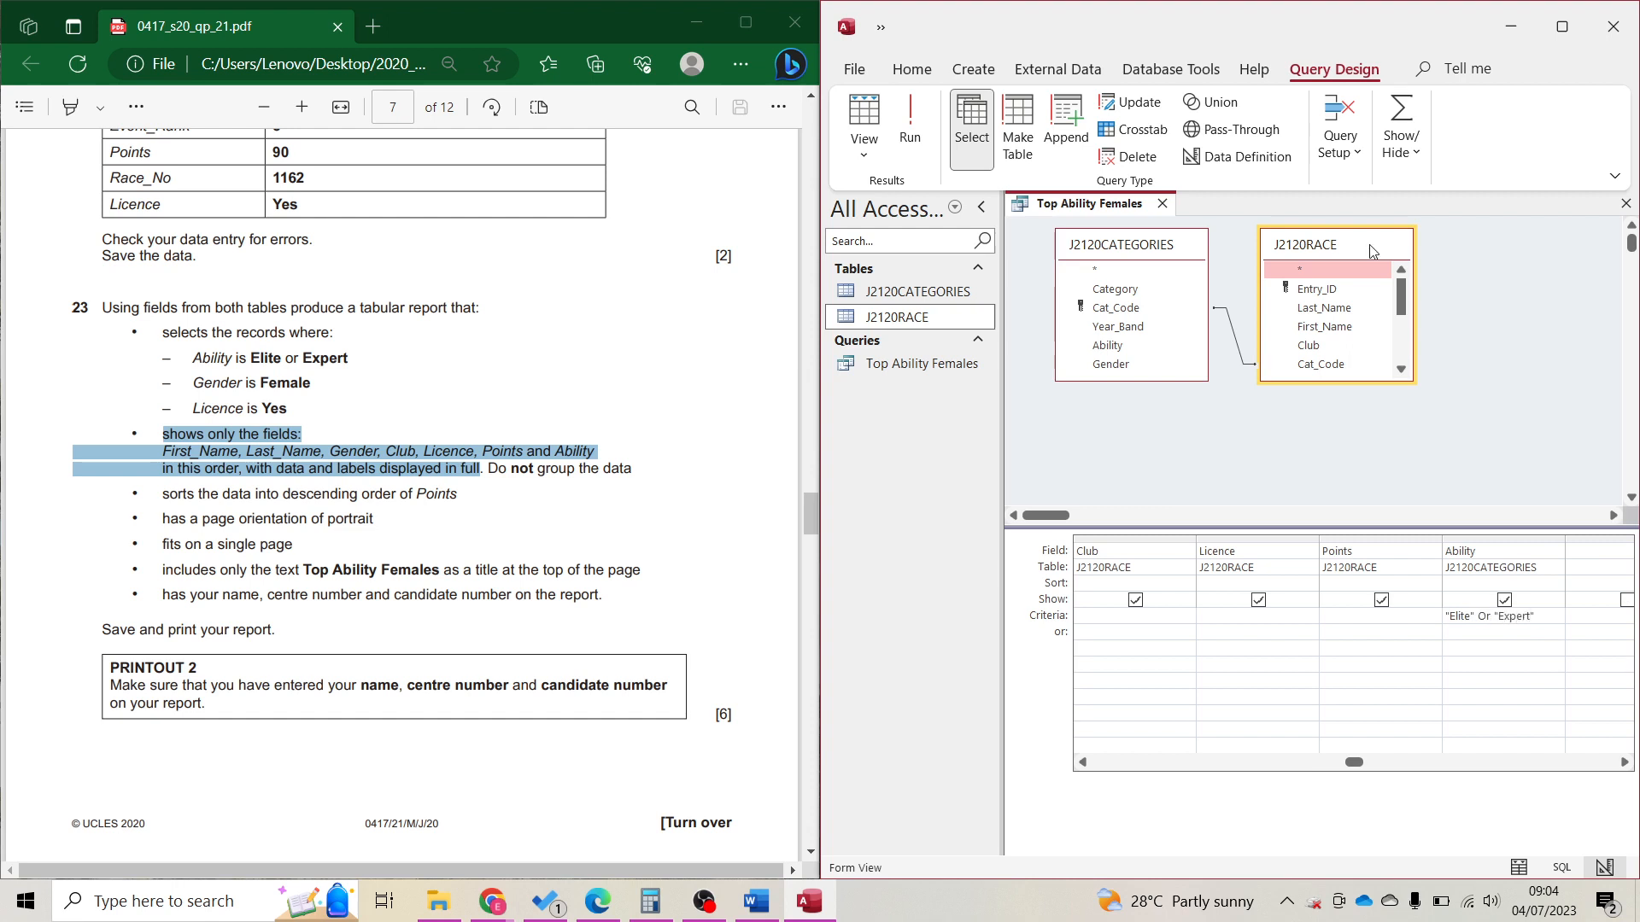
Run the query to confirm only Elite and Expert Ability values appear, then return to design.
left_click(909, 124)
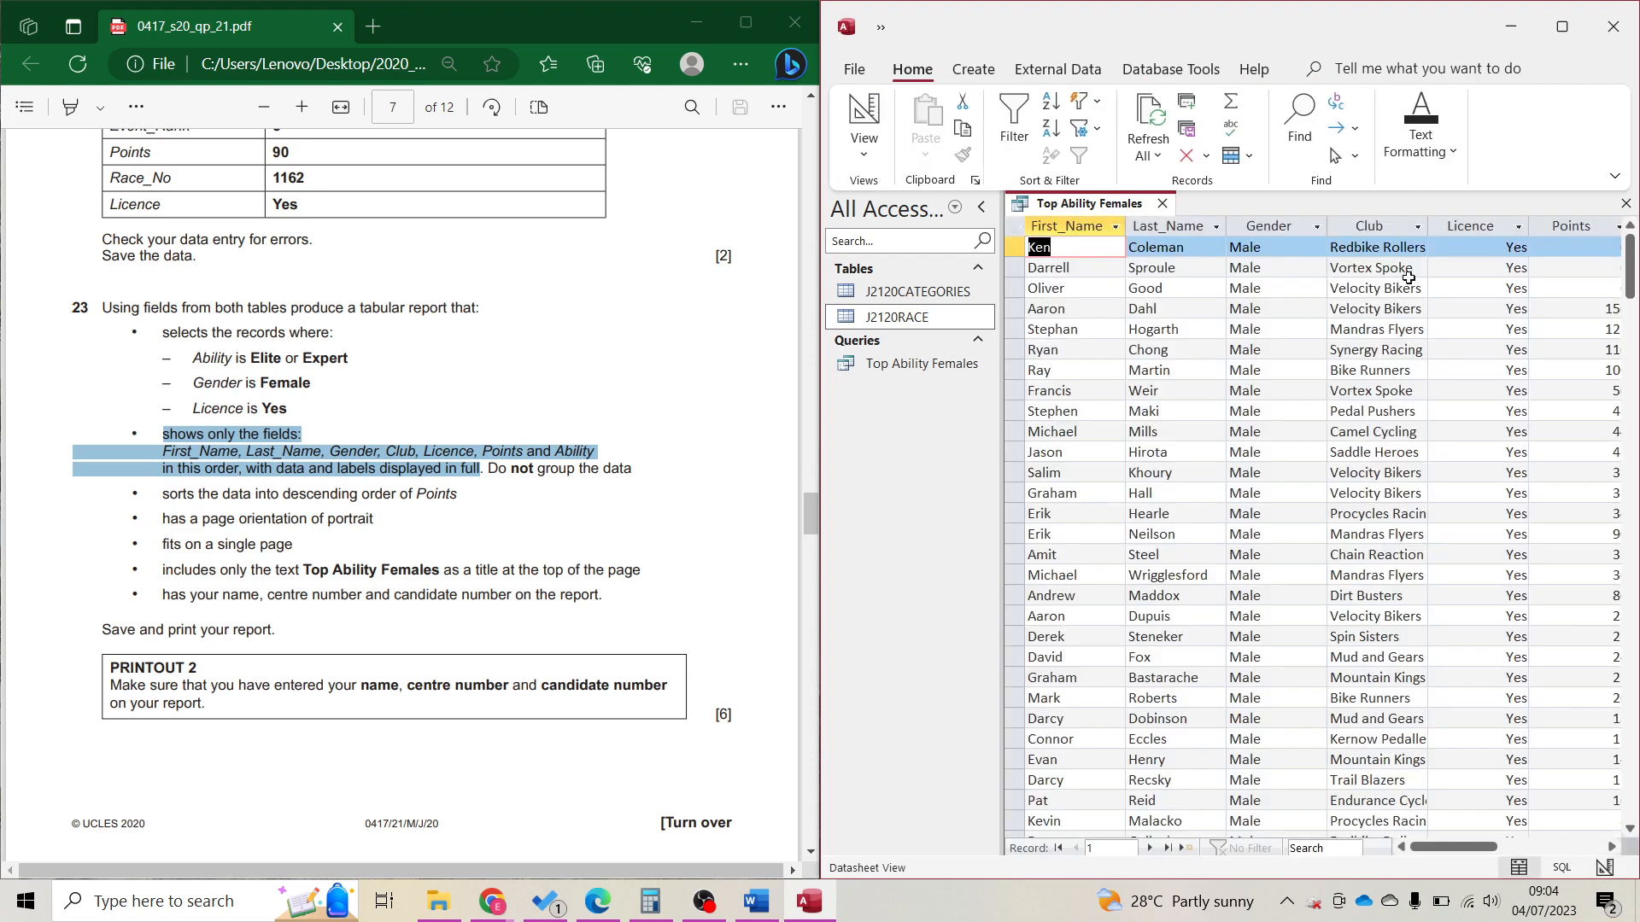
left_click(1577, 847)
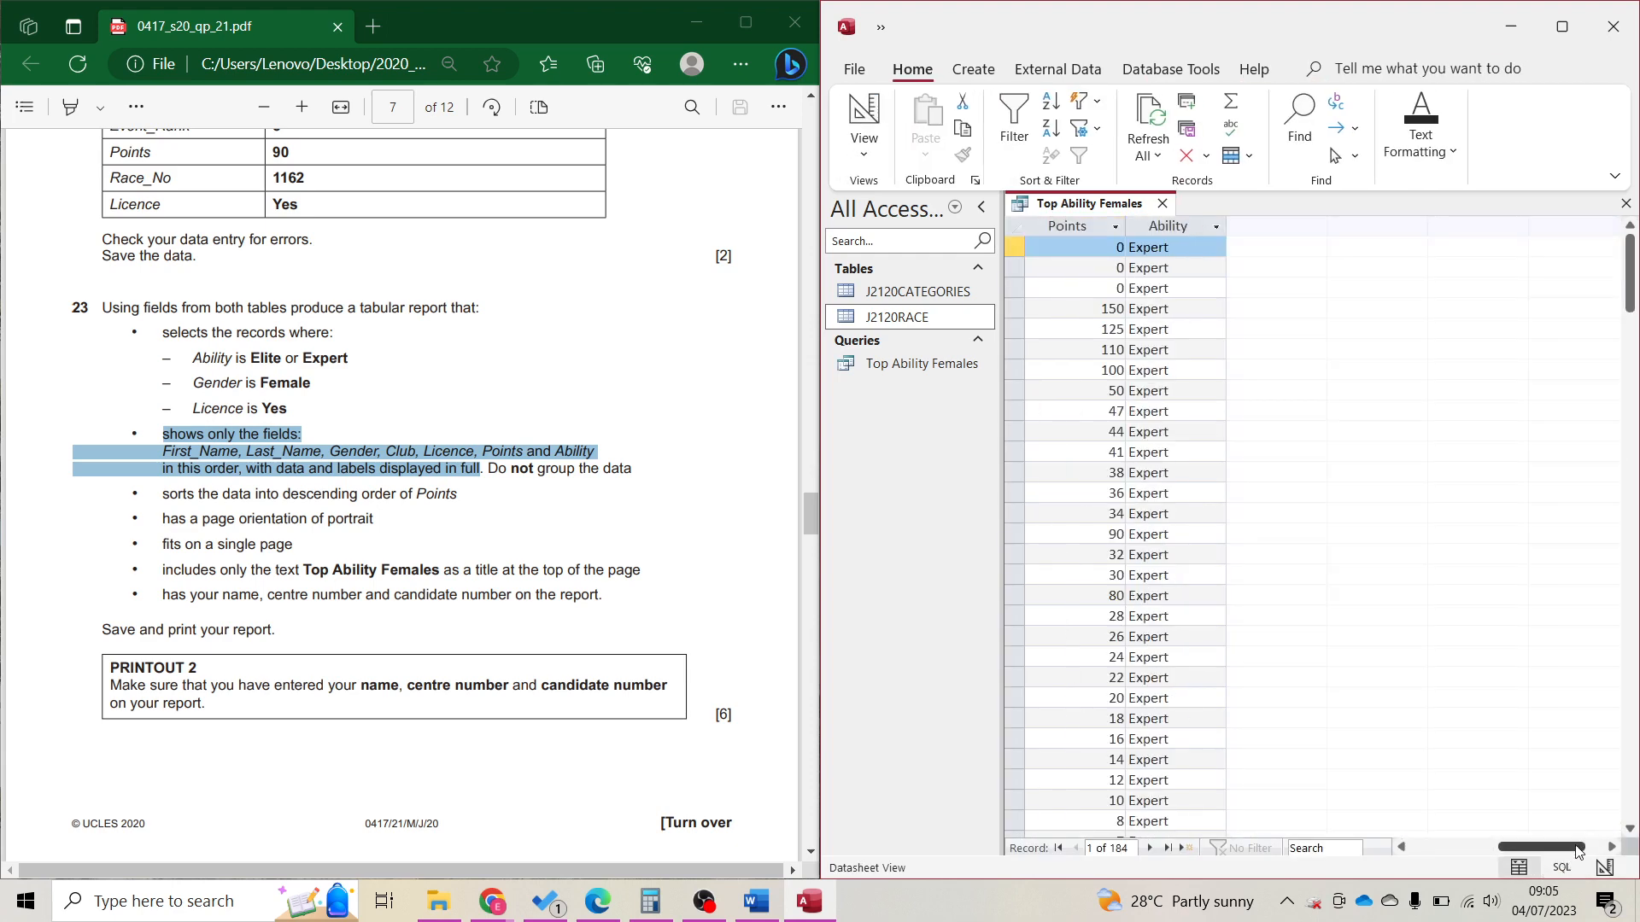
left_click(1217, 229)
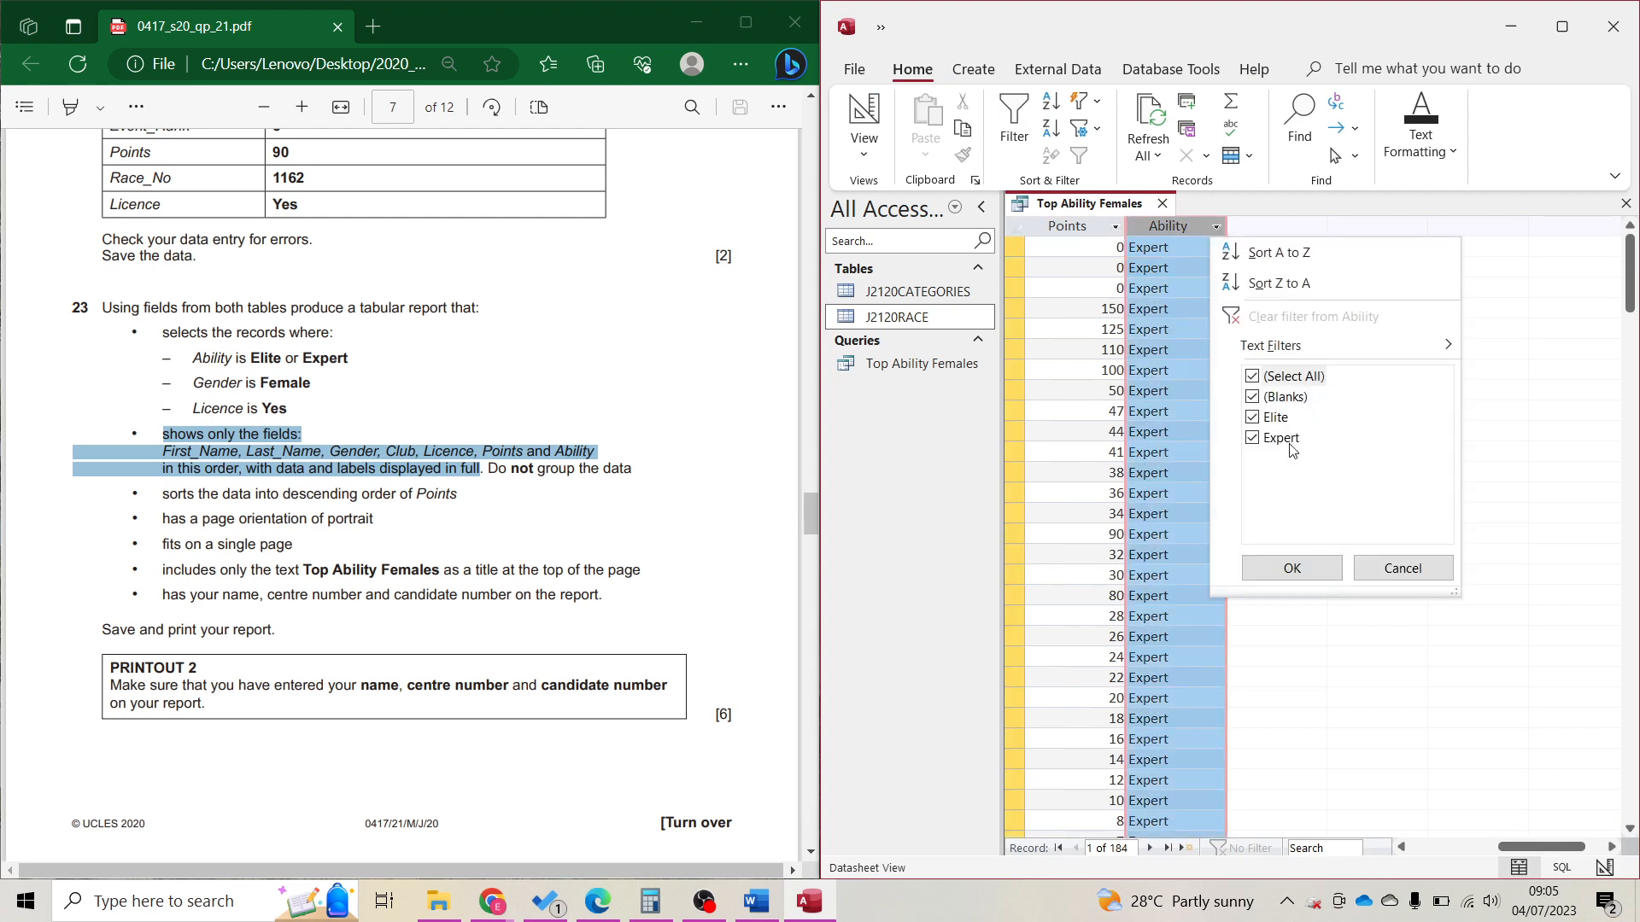
left_click(849, 118)
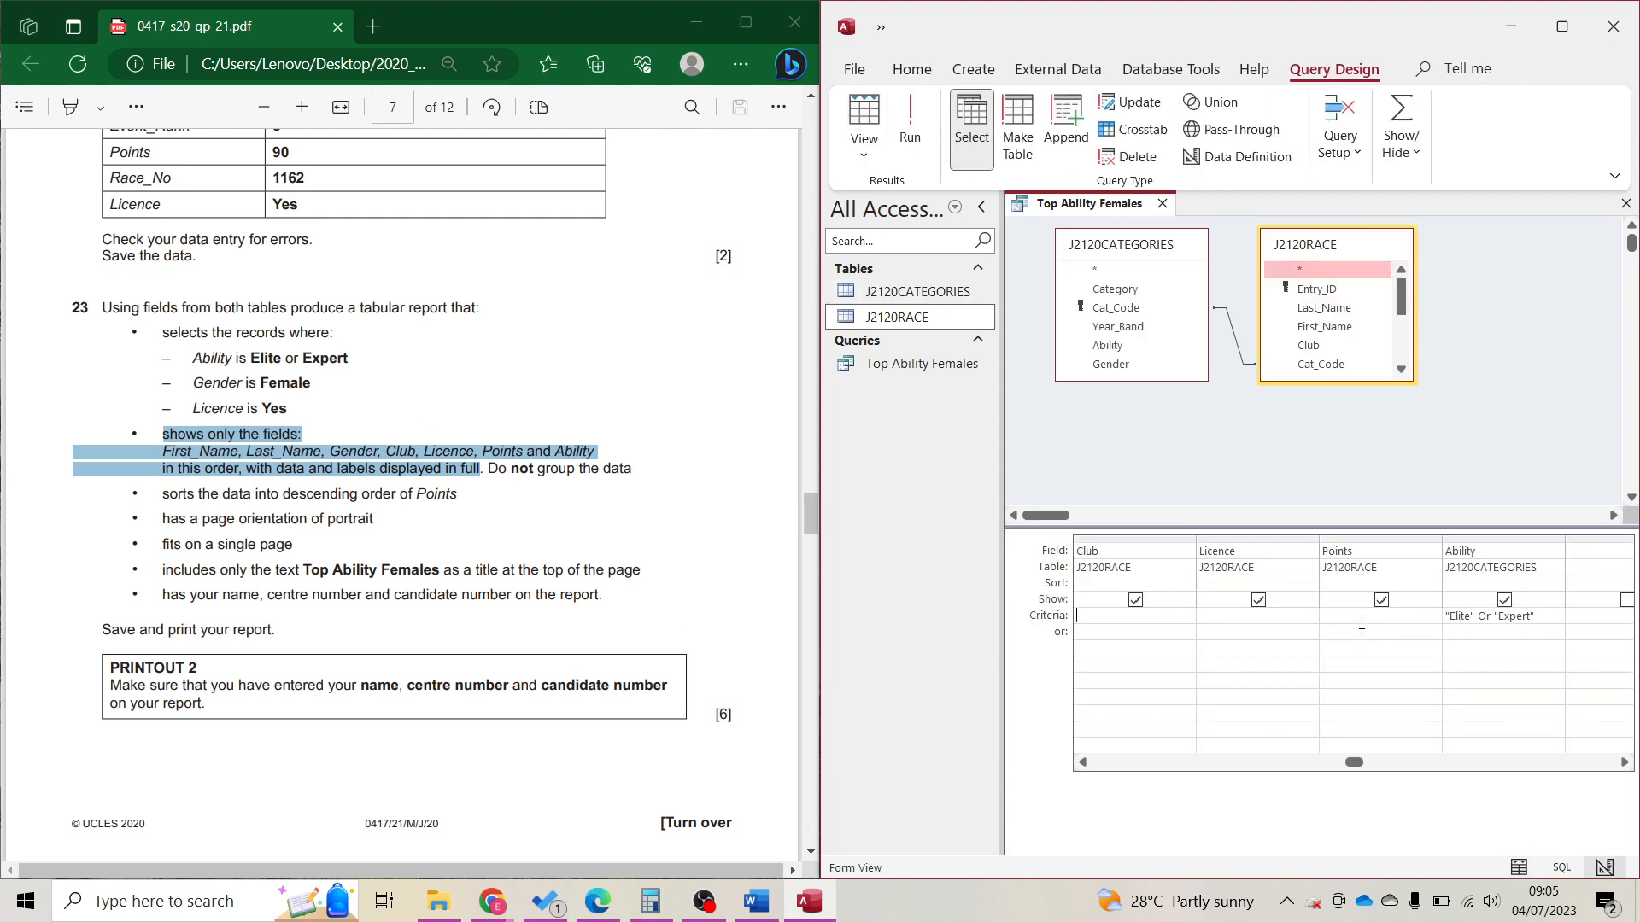
Add the criterion "Female" to Gender and run the query to verify the results.
key("Left")
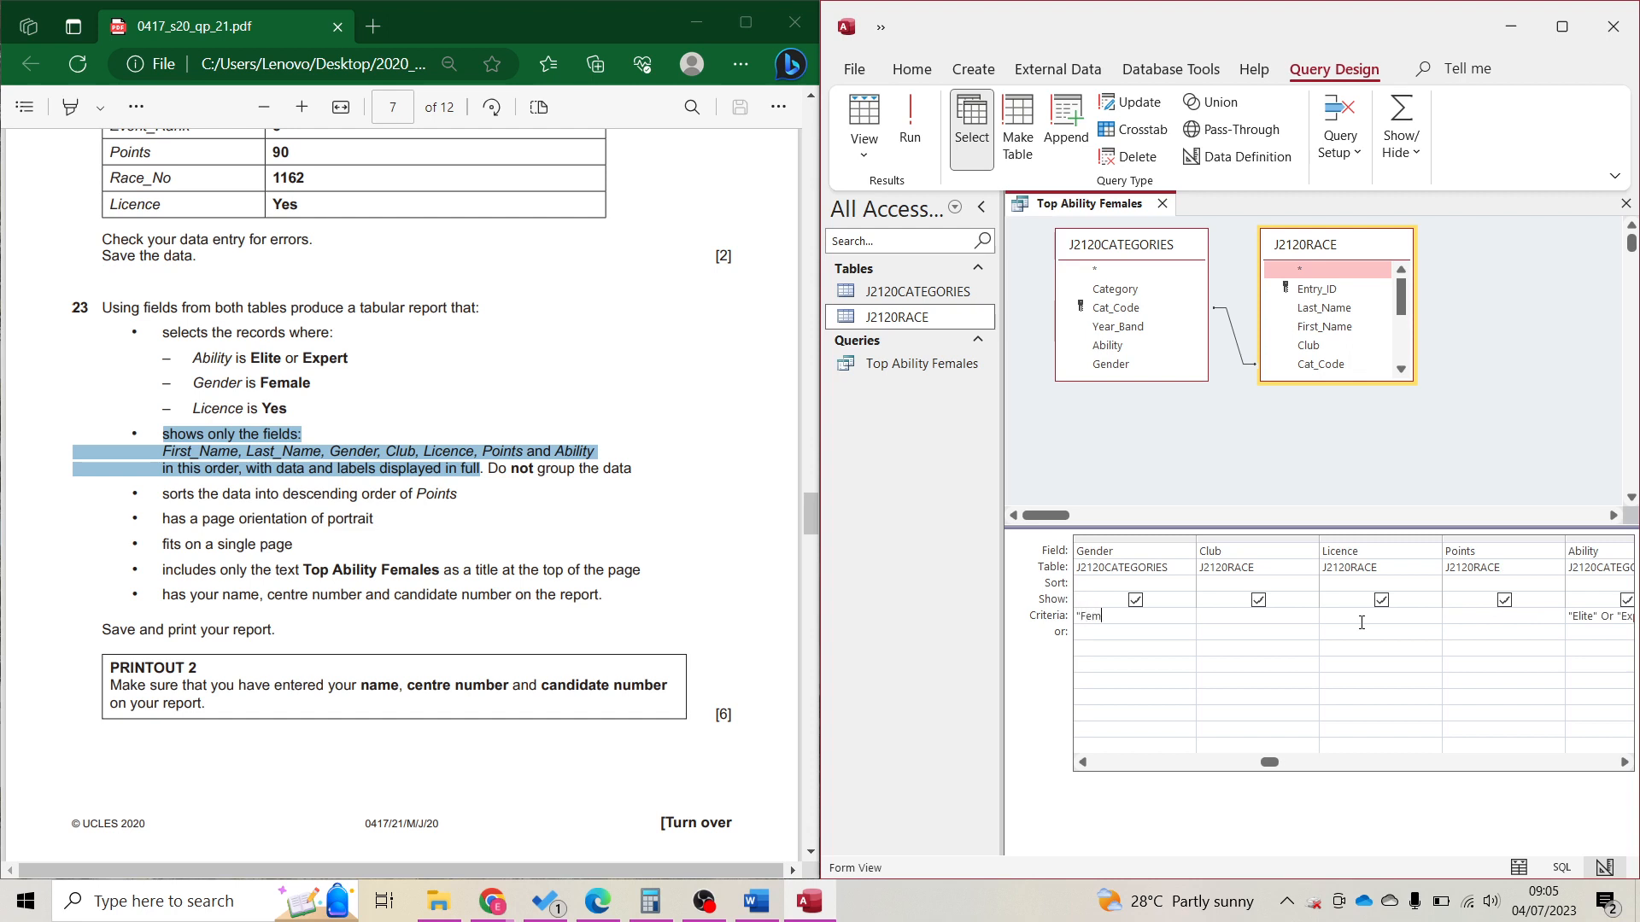
type("\"Female\"")
left_click(910, 119)
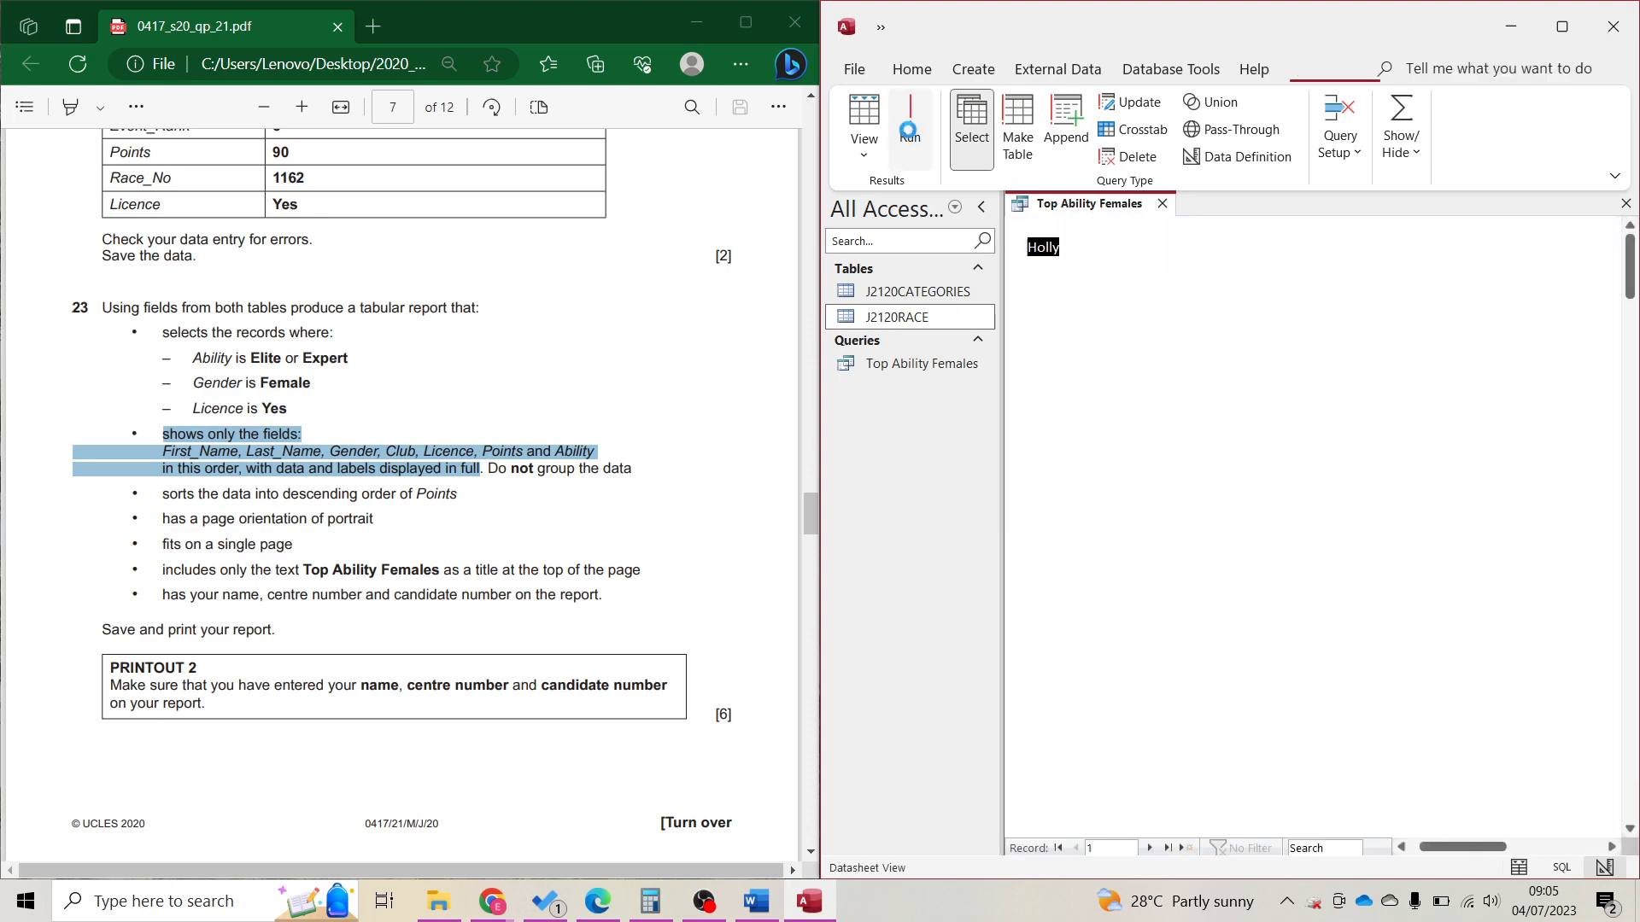
left_click(1316, 228)
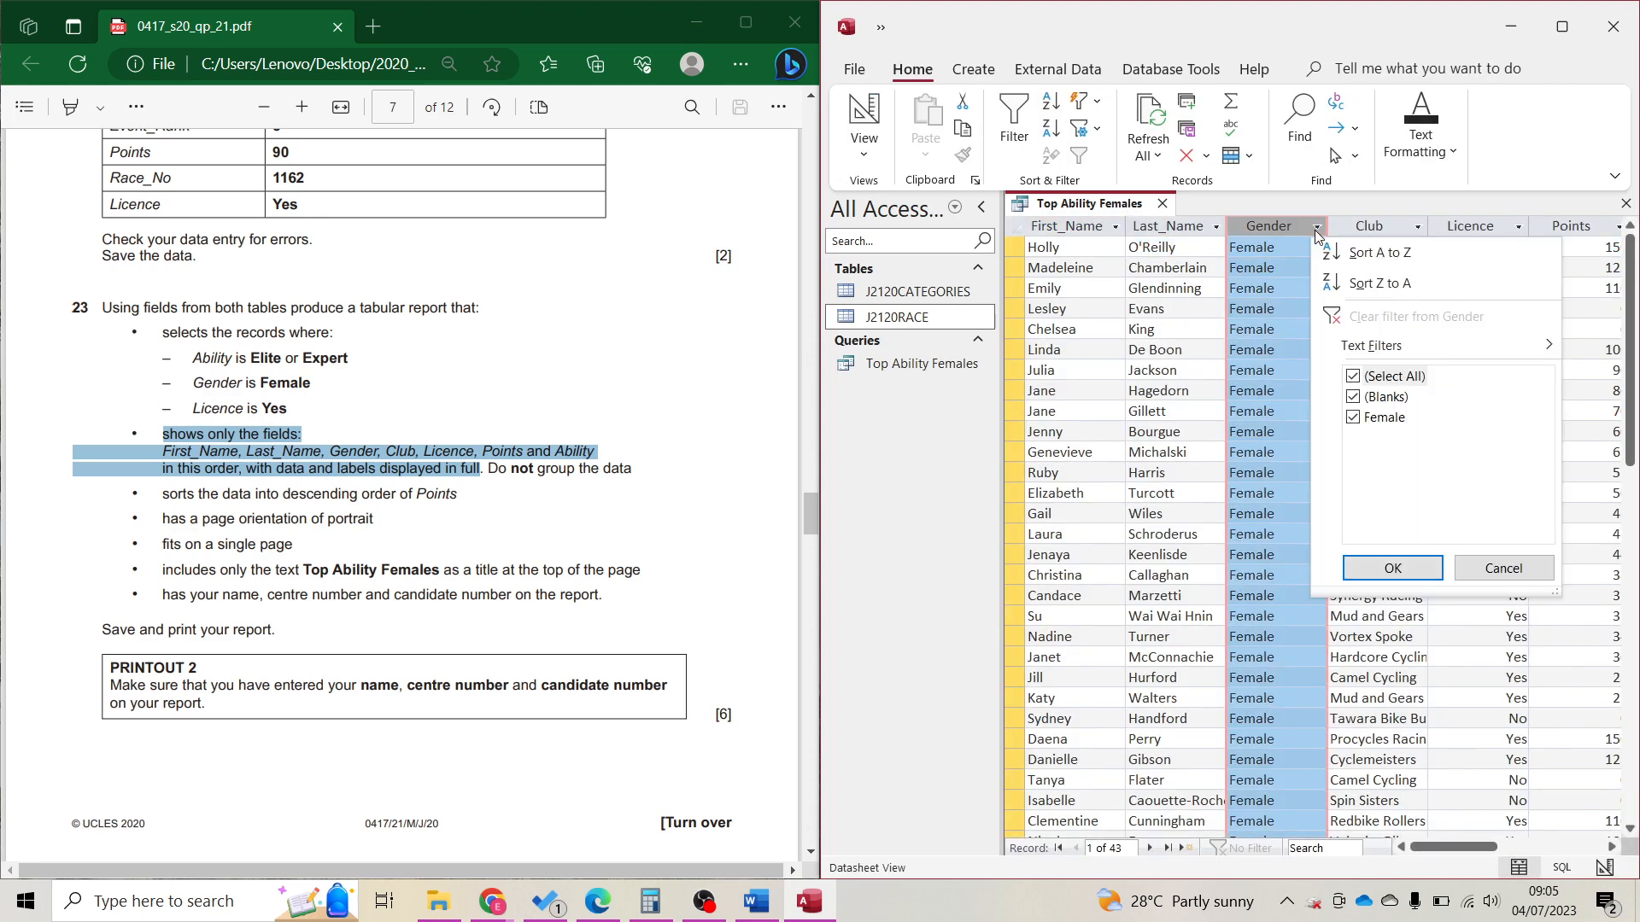
left_click(1316, 228)
left_click(864, 120)
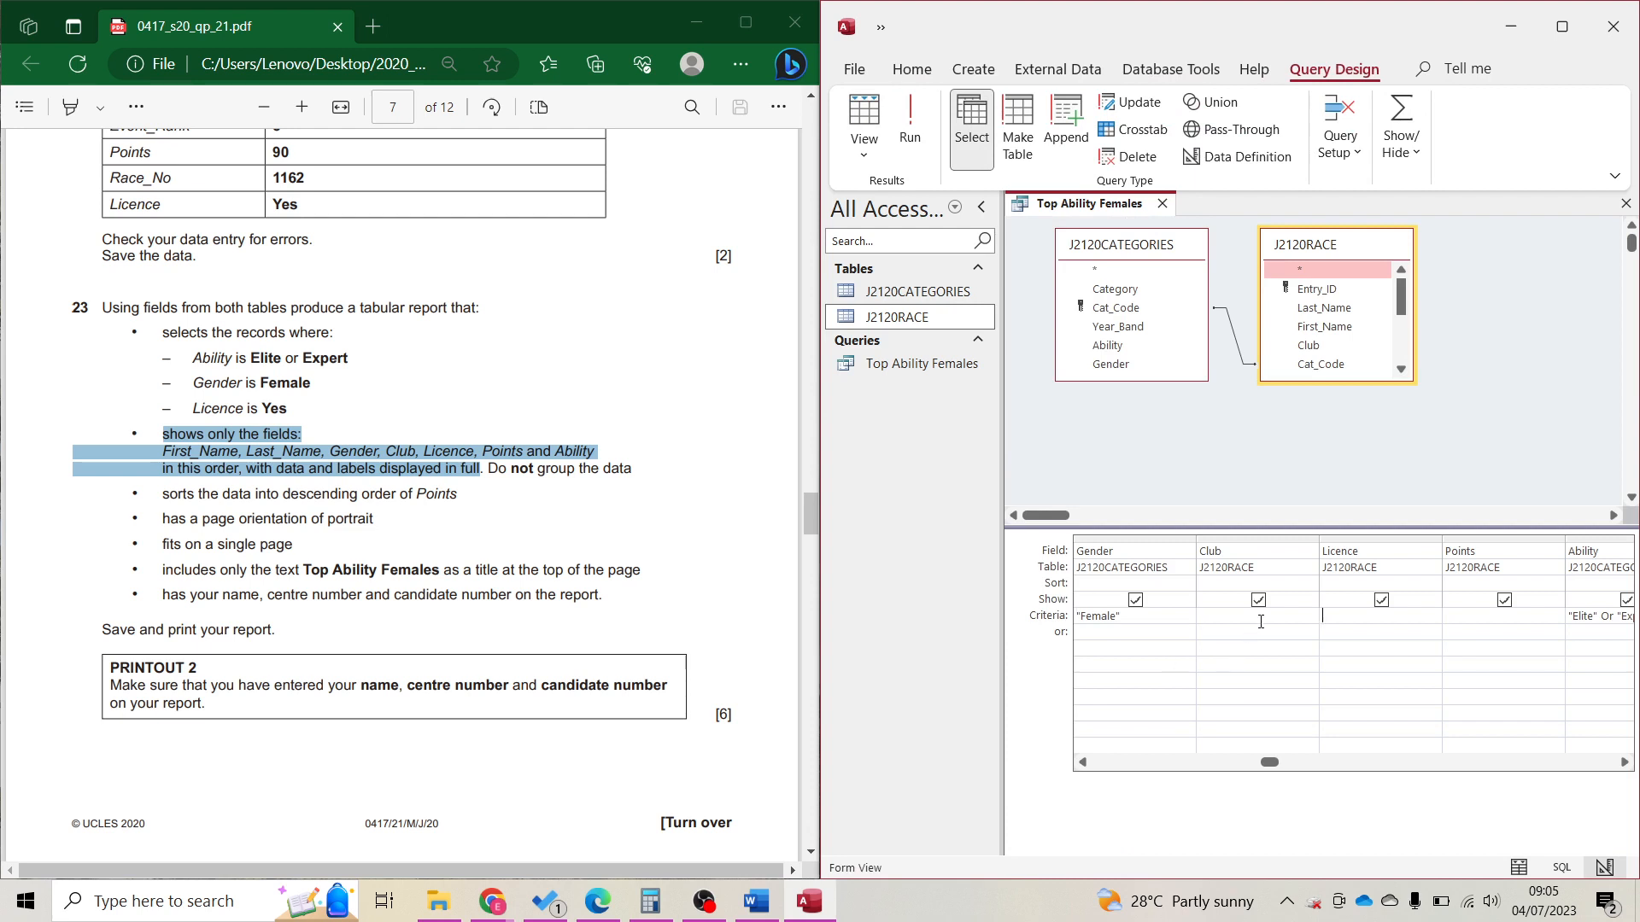
Add Yes as Licence's criterion and run to confirm 31 matching records.
type("es")
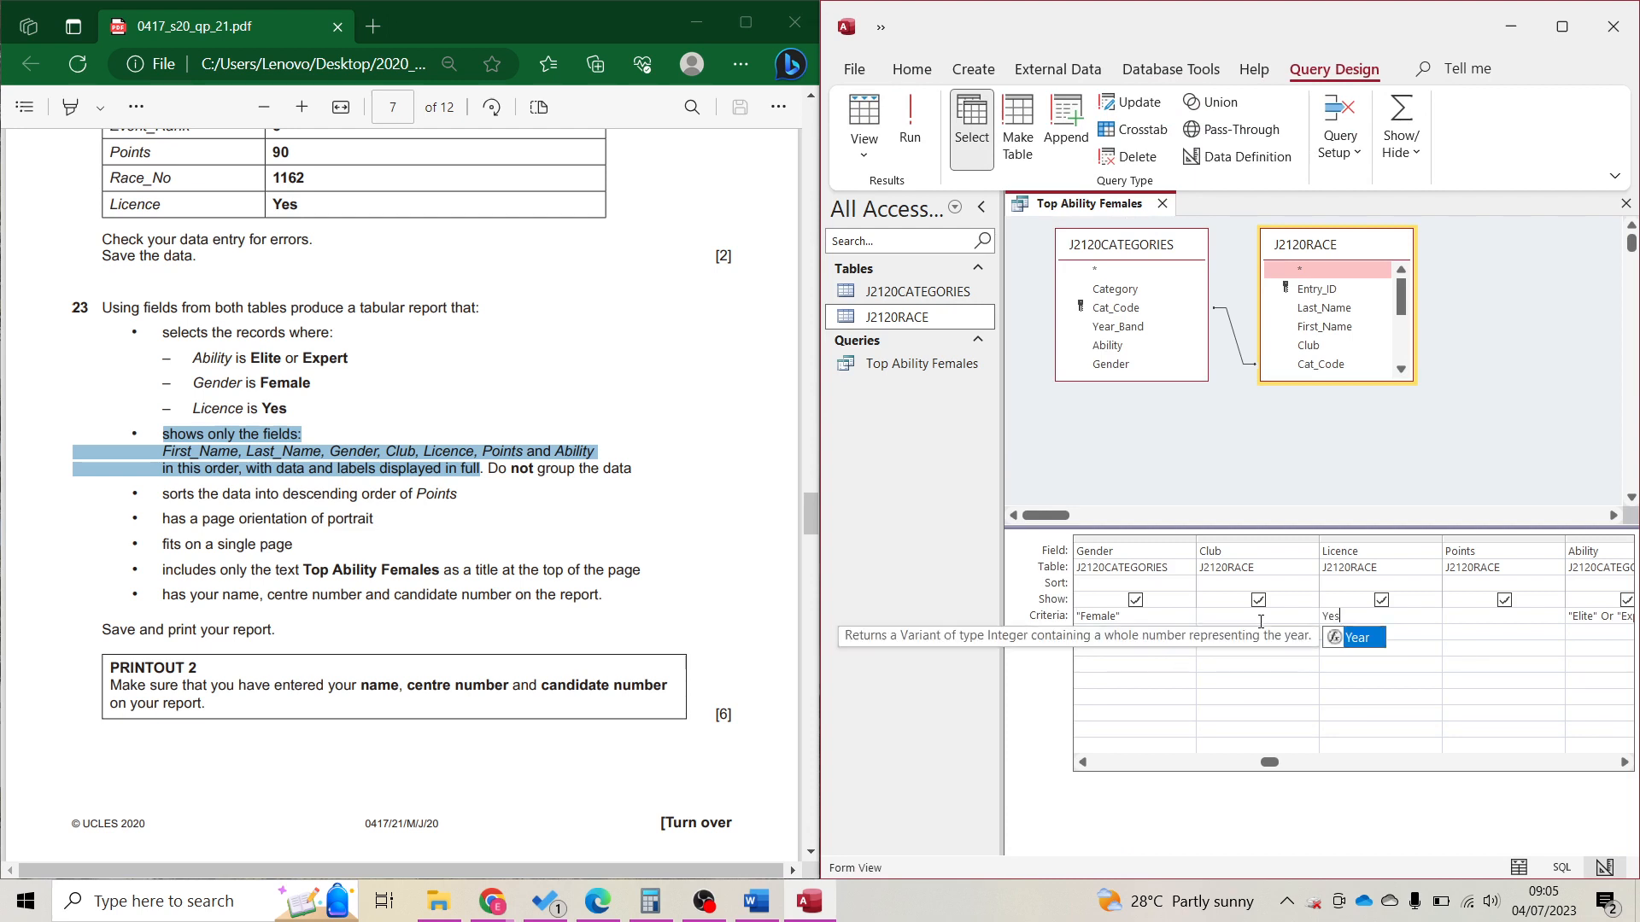
left_click(909, 120)
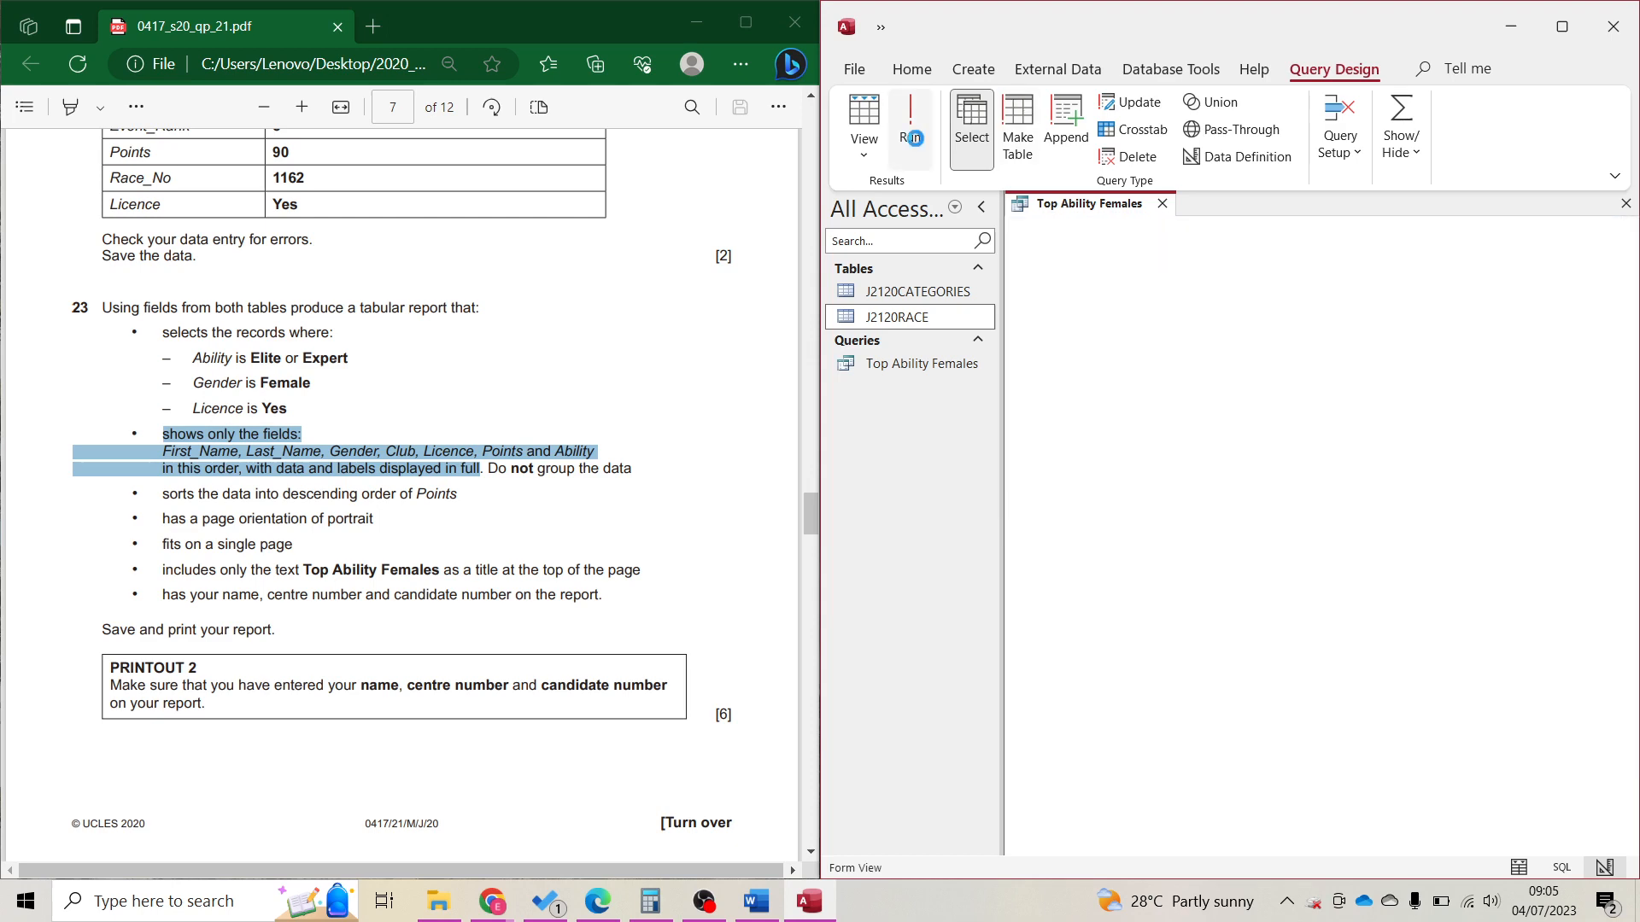
left_click(1521, 226)
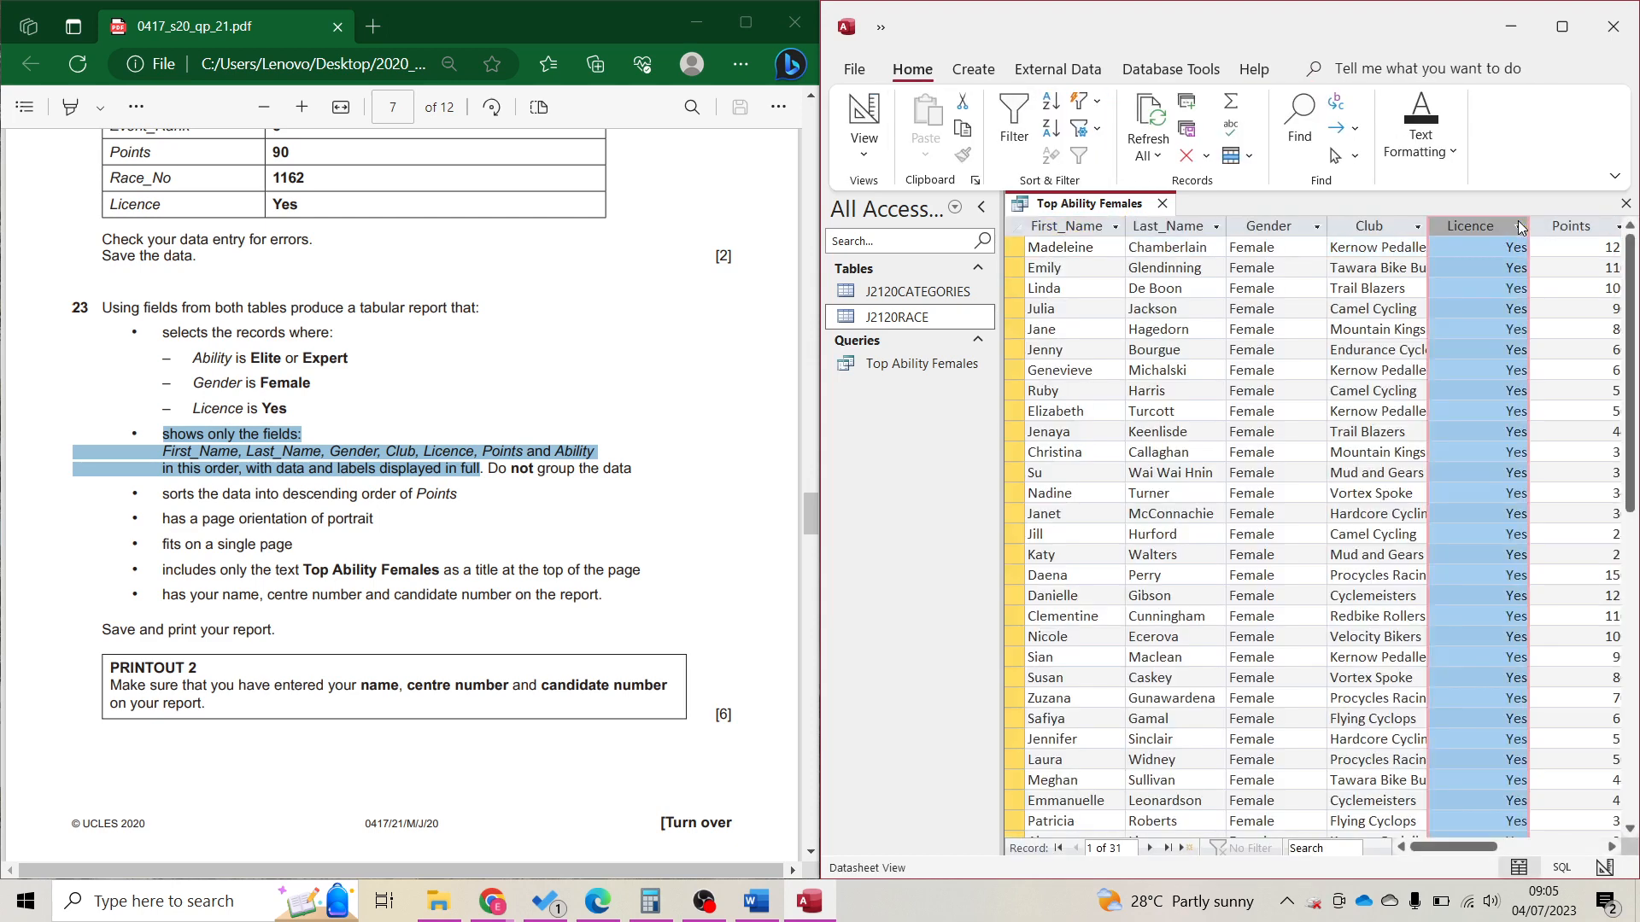
left_click(1522, 227)
left_click(979, 68)
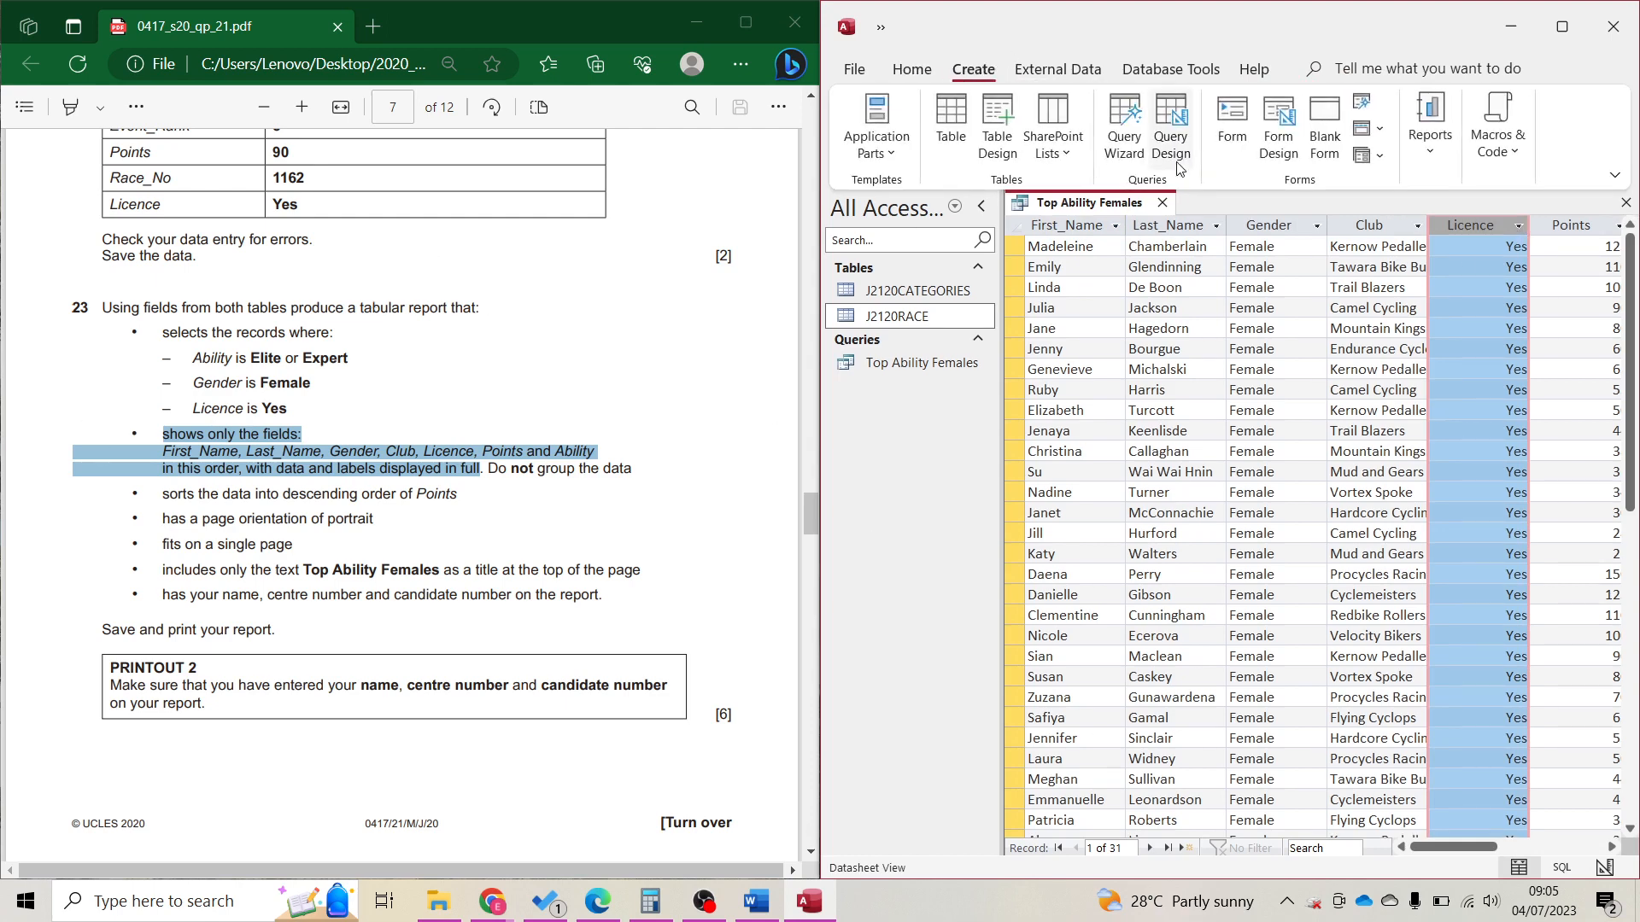
Start the Report Wizard with all seven Top Ability Females fields, viewed by J2120RACE.
left_click(1433, 147)
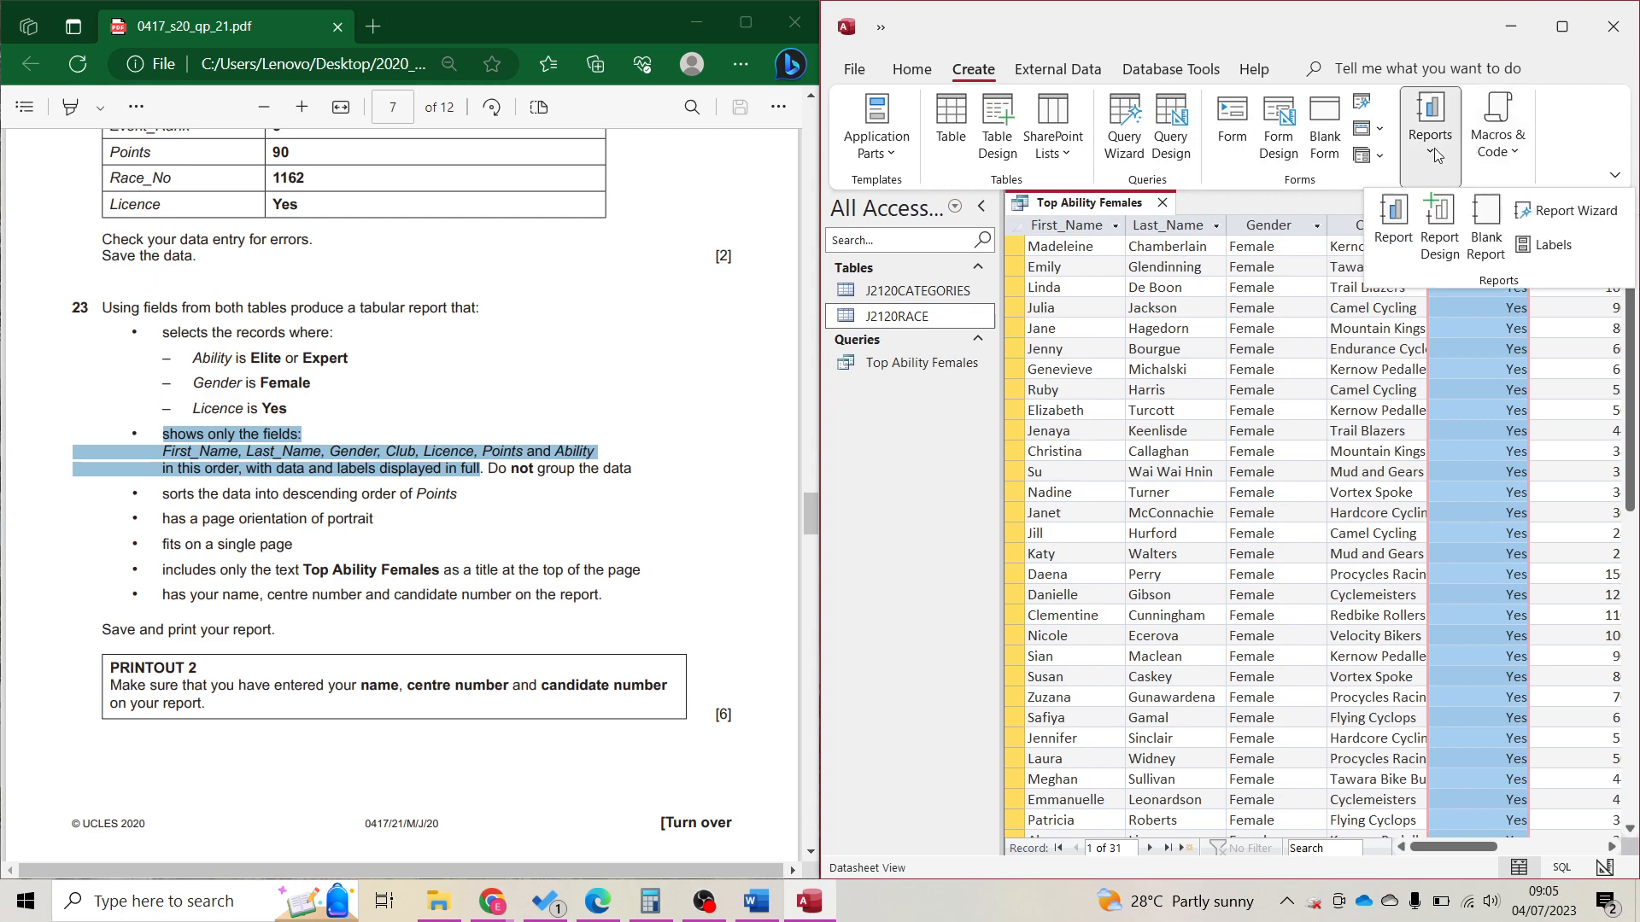
left_click(1566, 211)
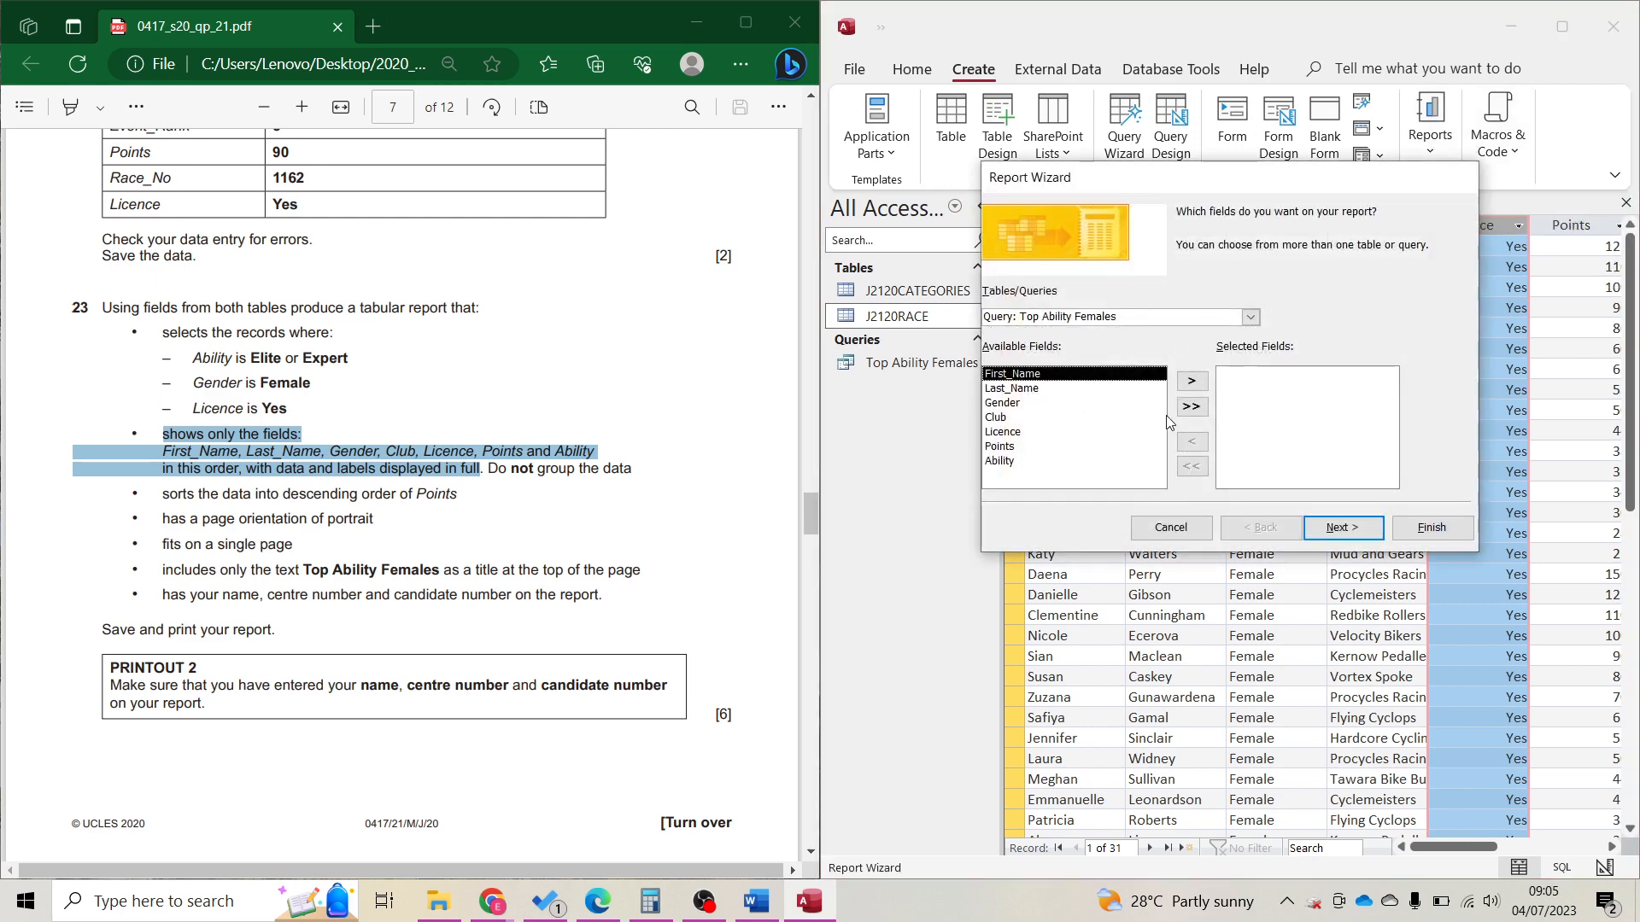
left_click(1191, 406)
left_click(1364, 531)
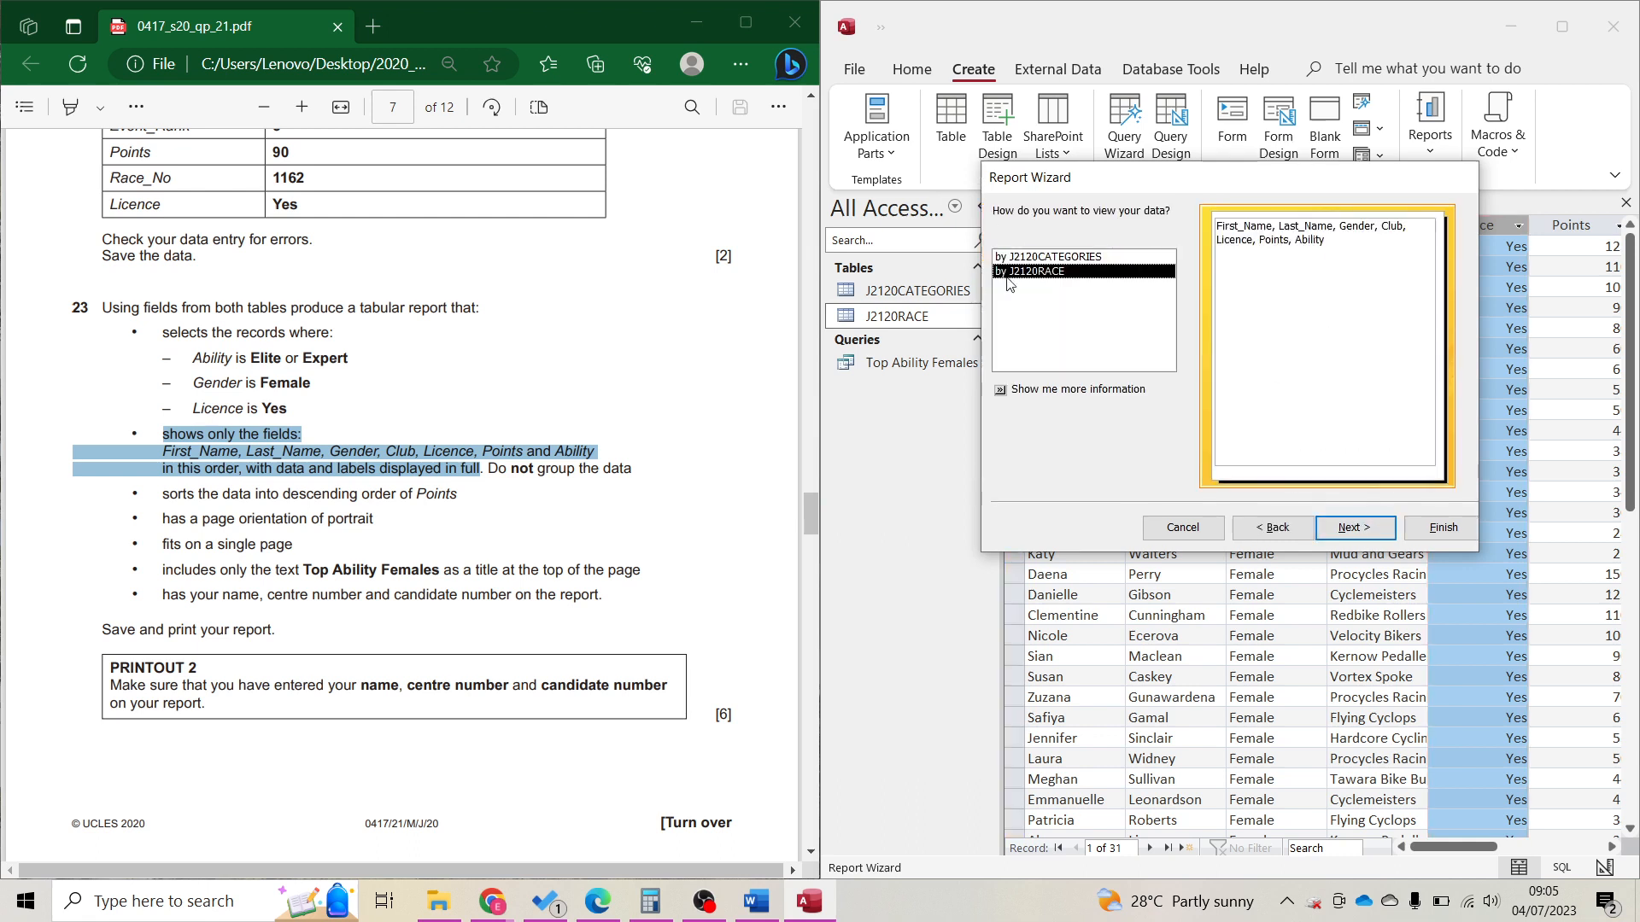
left_click(1070, 259)
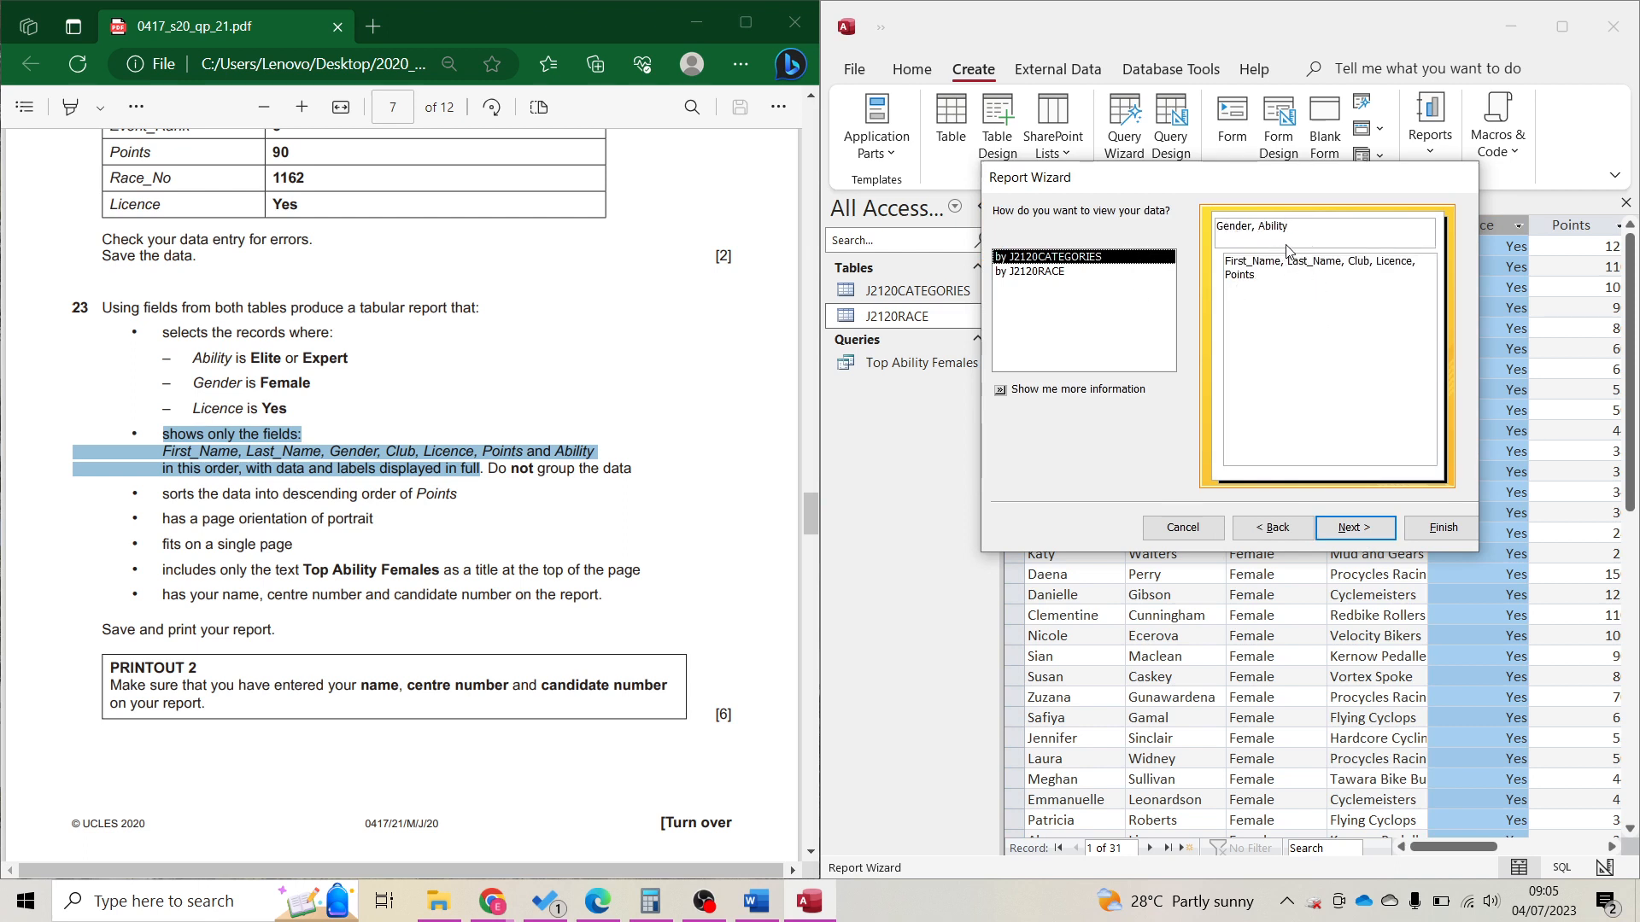
left_click(1068, 272)
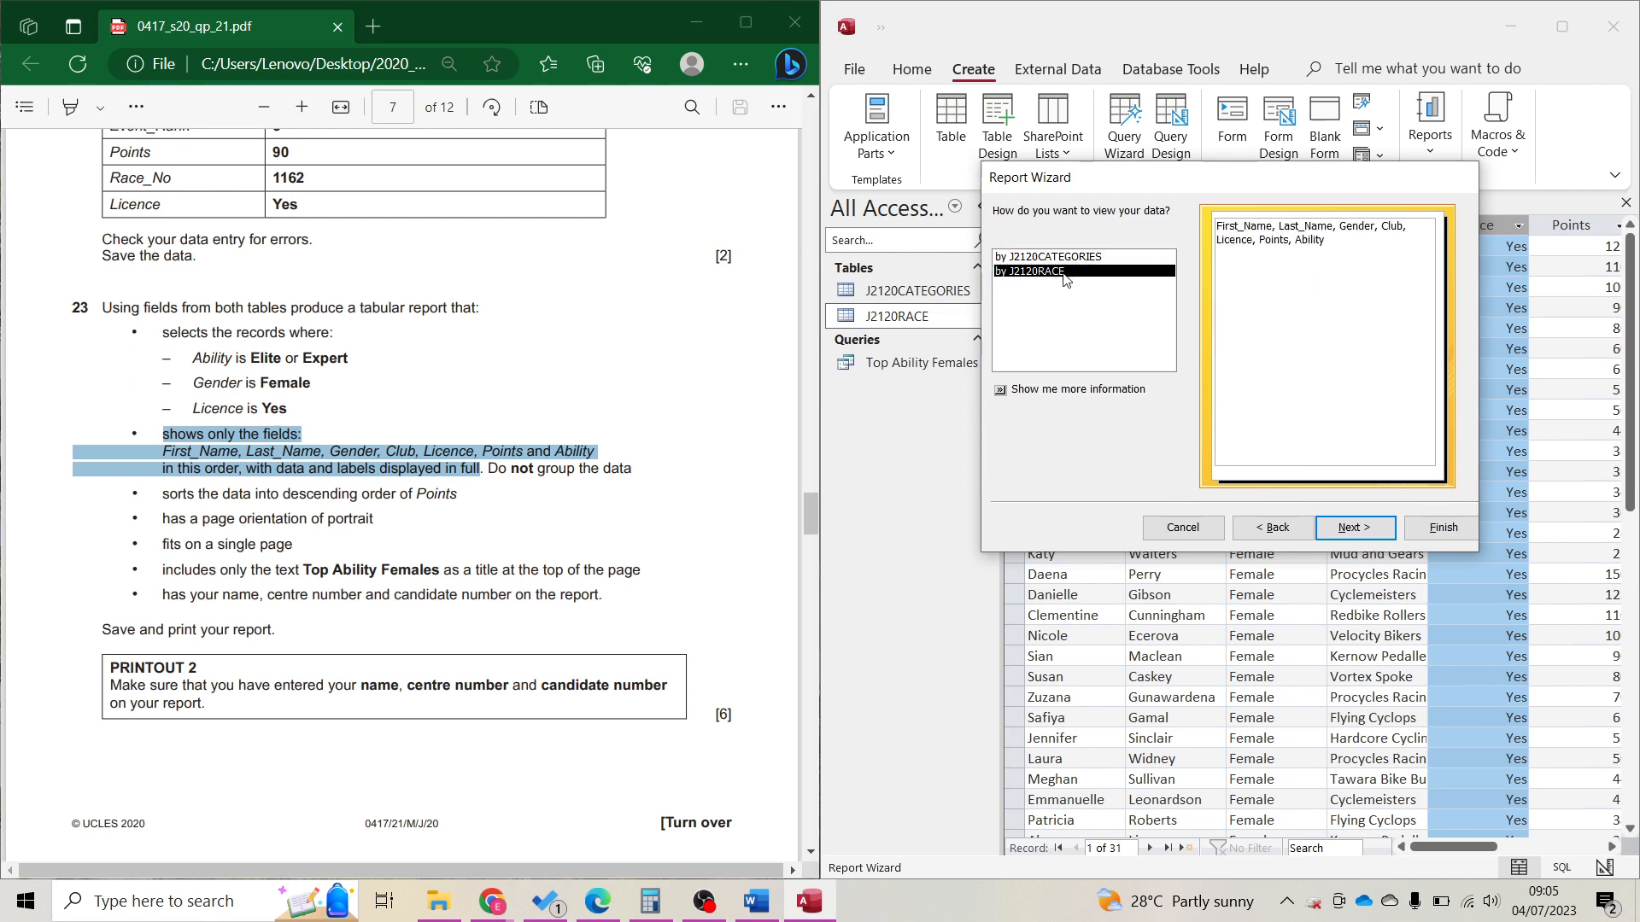
Skip grouping and sorting and keep the tabular, portrait layout to reach the title step.
left_click(1356, 538)
left_click(1358, 541)
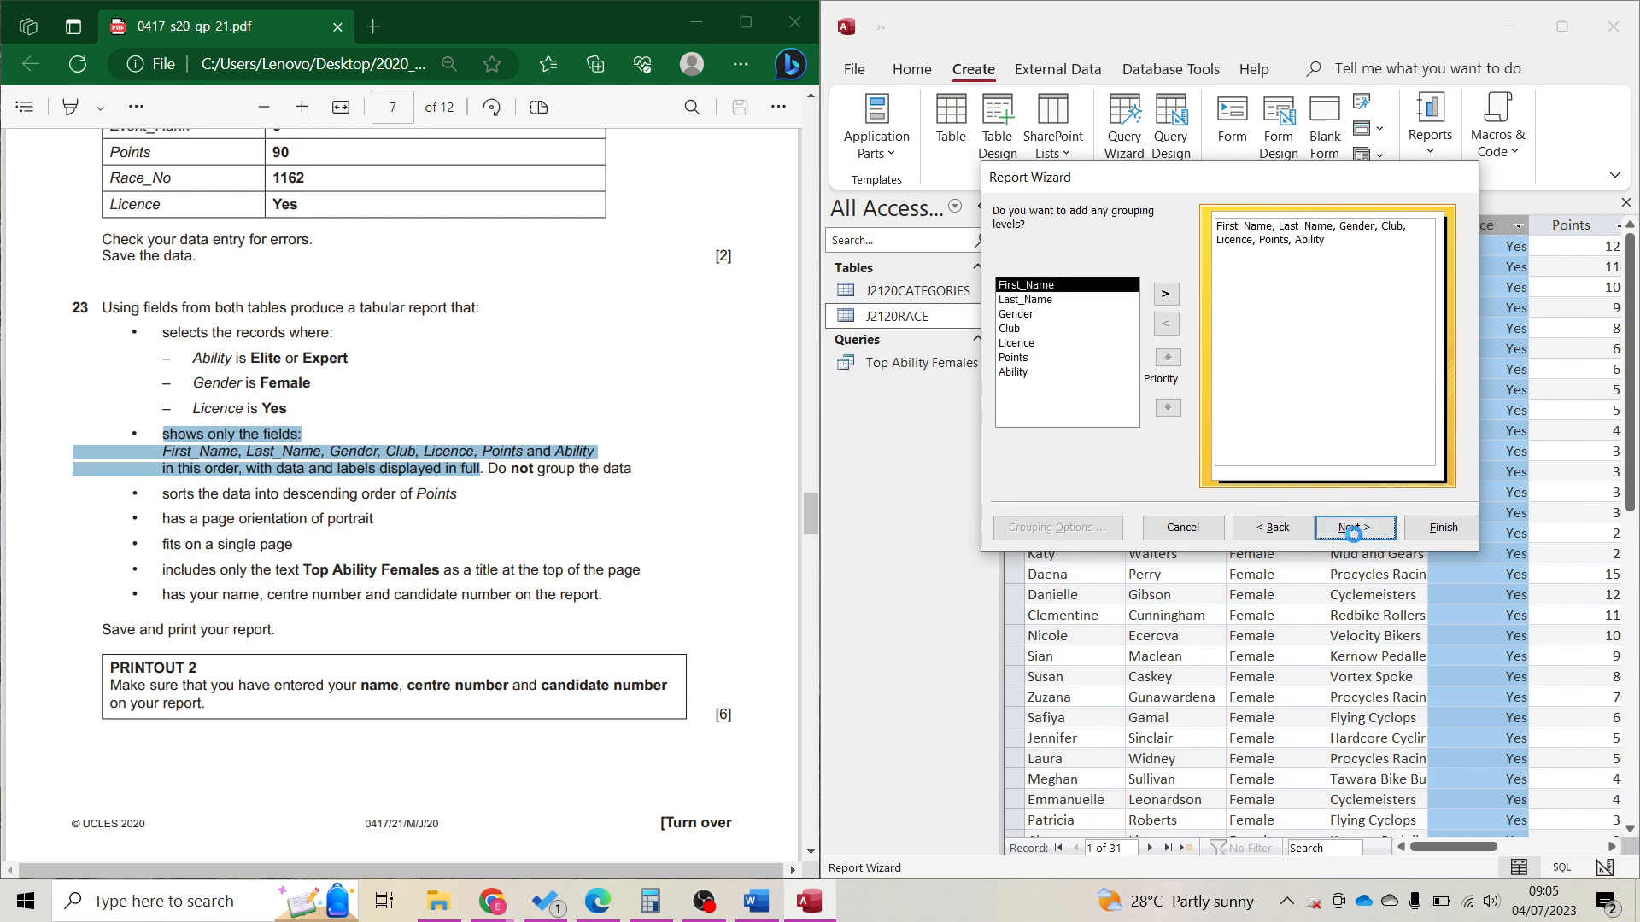
left_click(1375, 537)
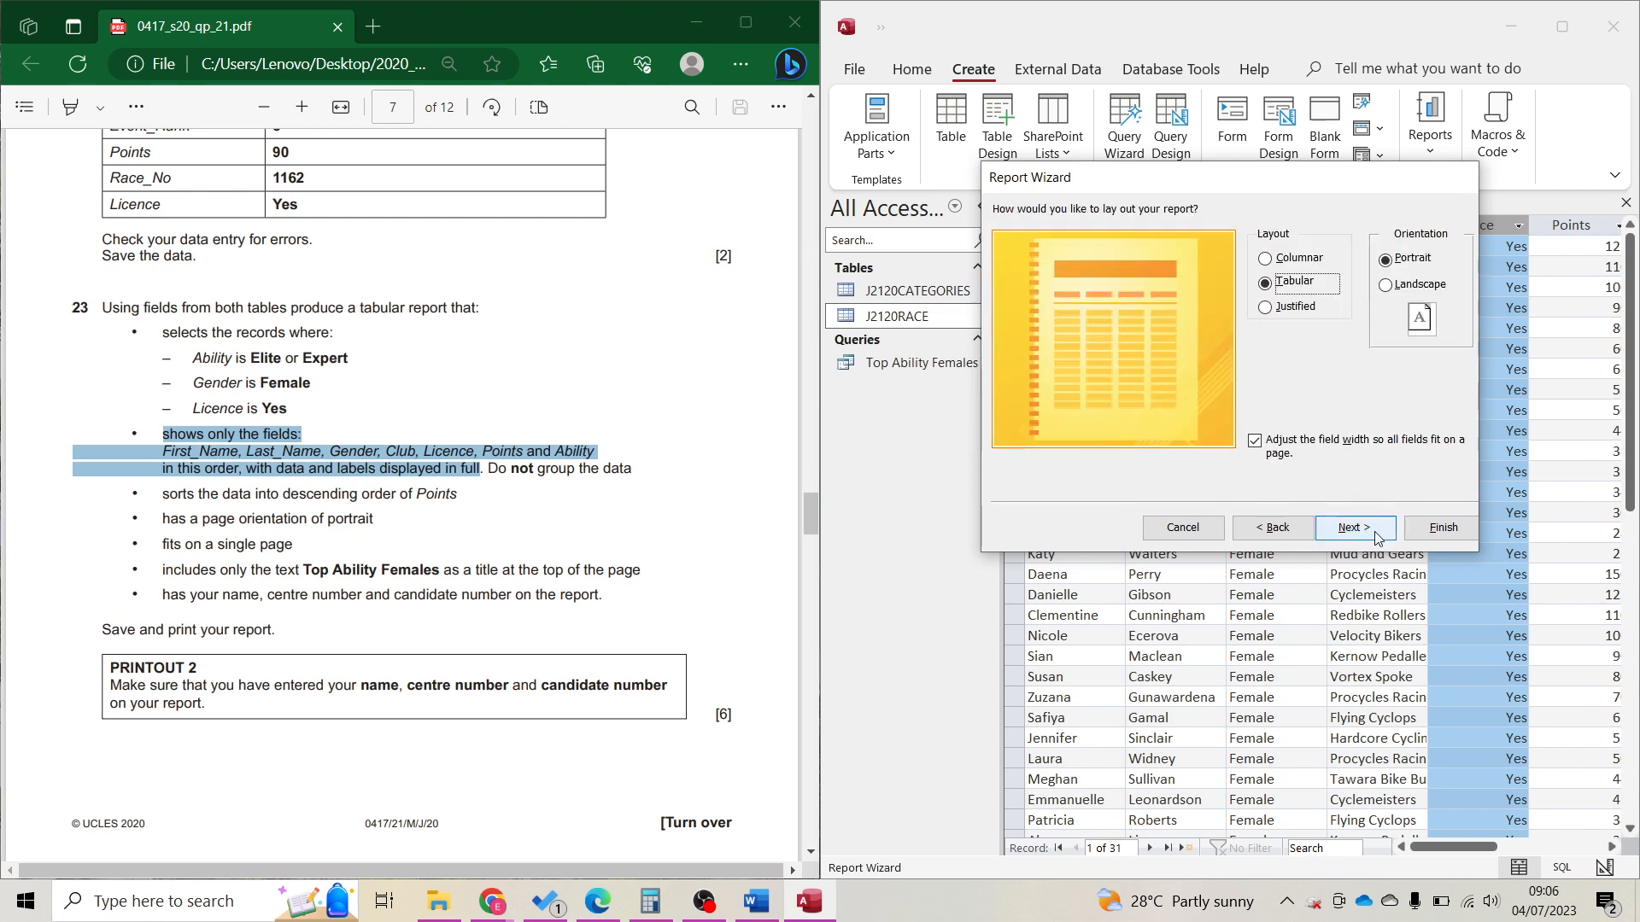
left_click(325, 526)
double_click(350, 519)
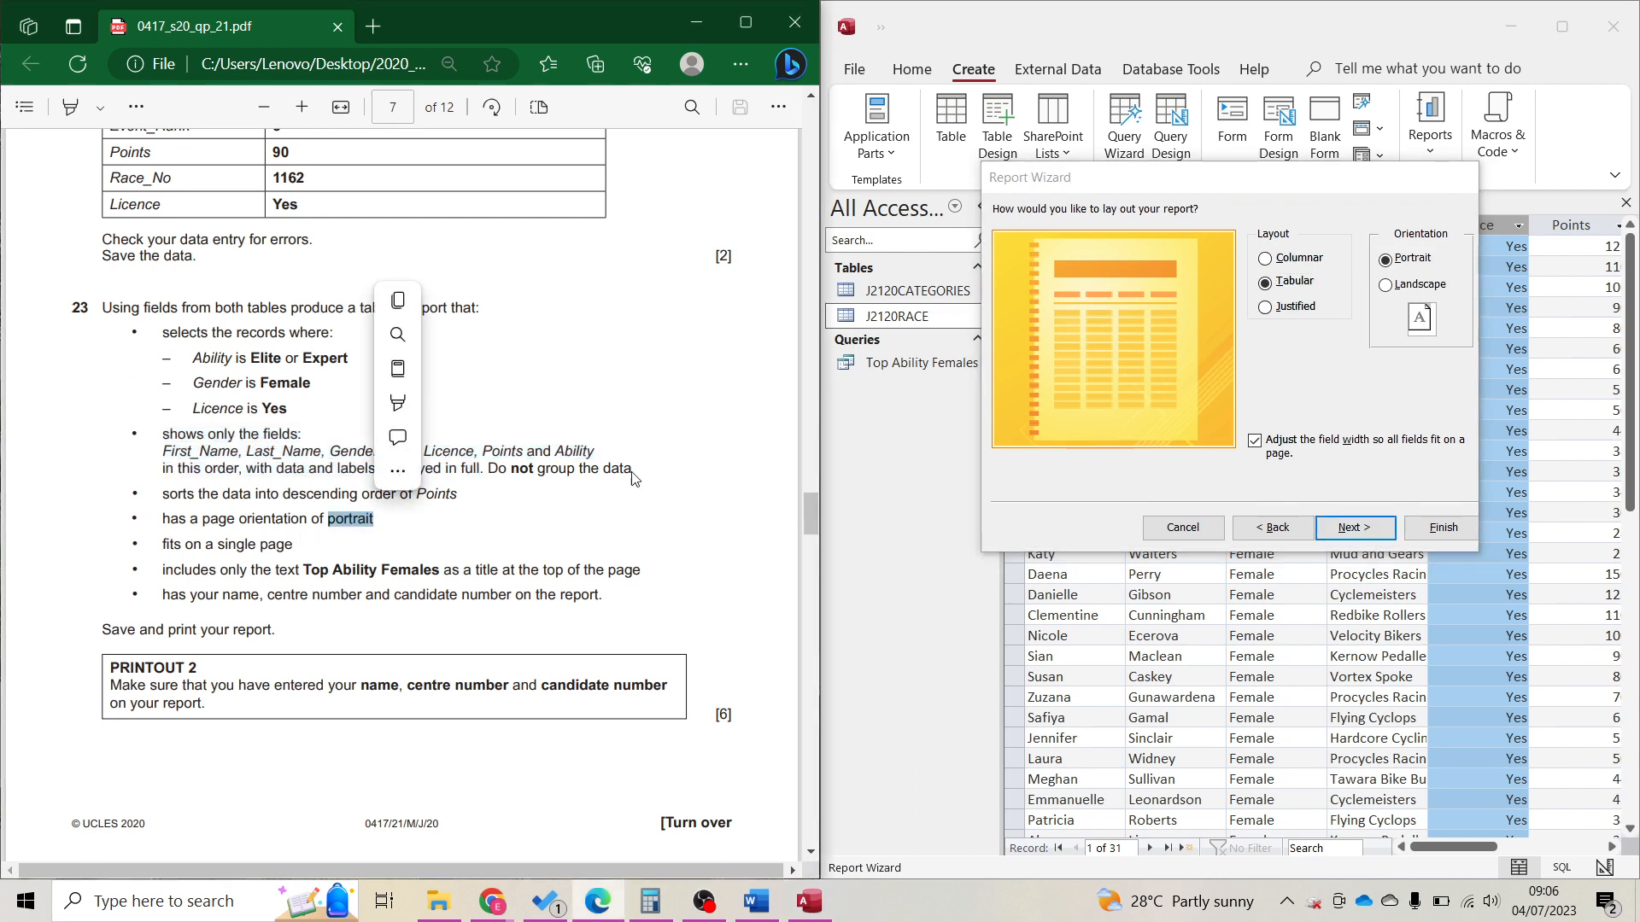
left_click(1401, 275)
left_click(1356, 527)
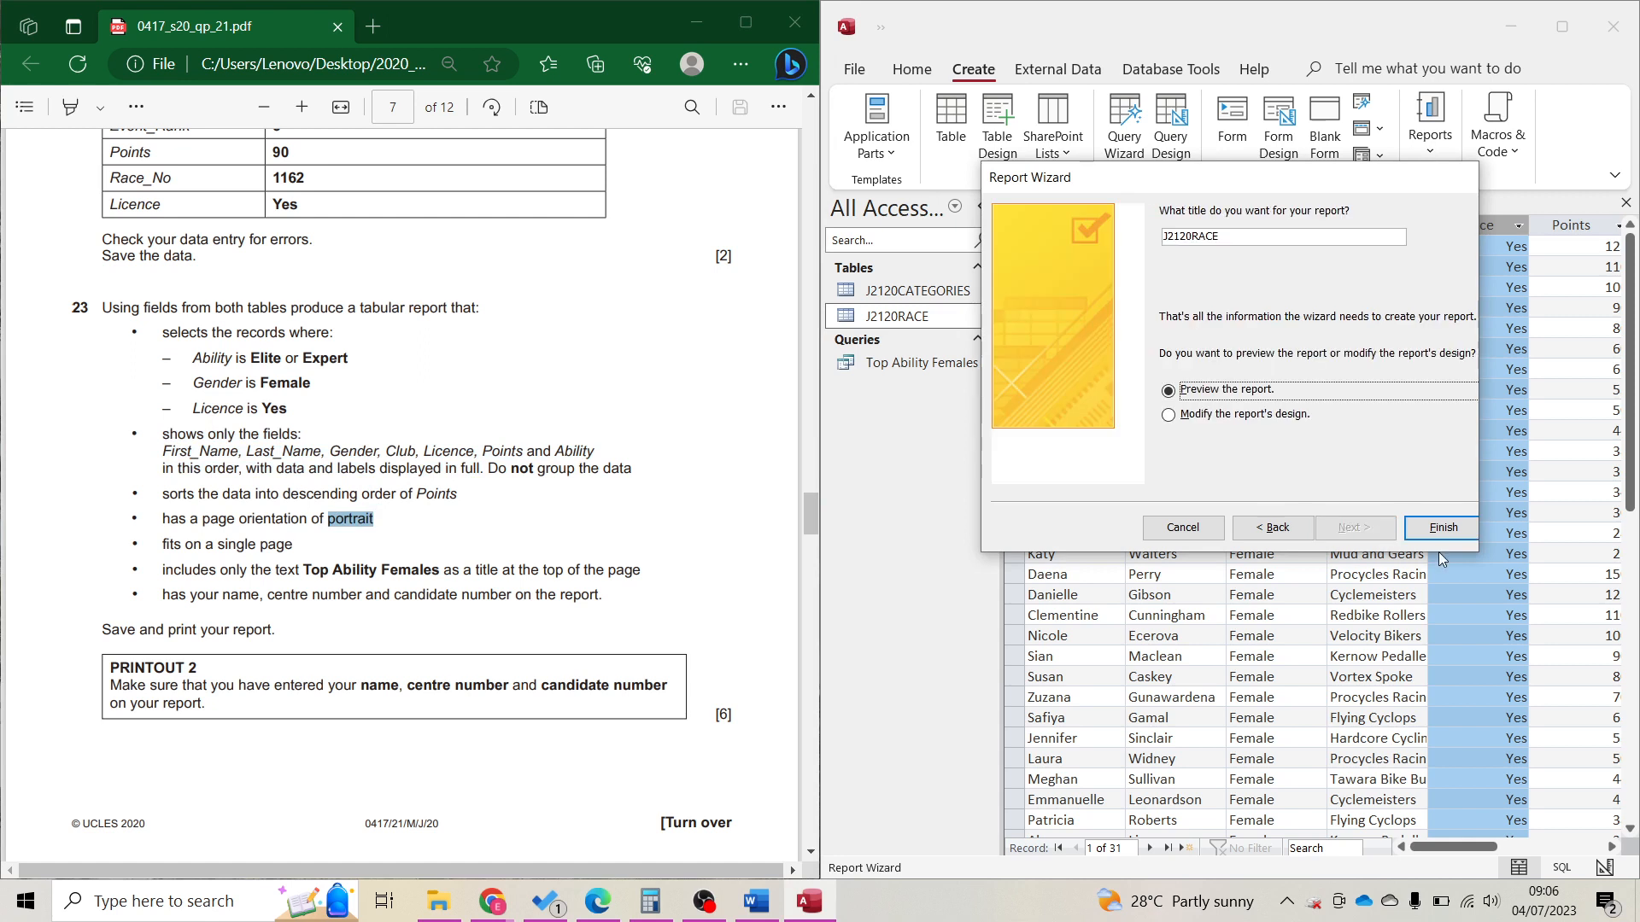
Retitle the new report 'Top Ability Females' and switch it to Layout View.
left_click_drag(1242, 245, 1131, 231)
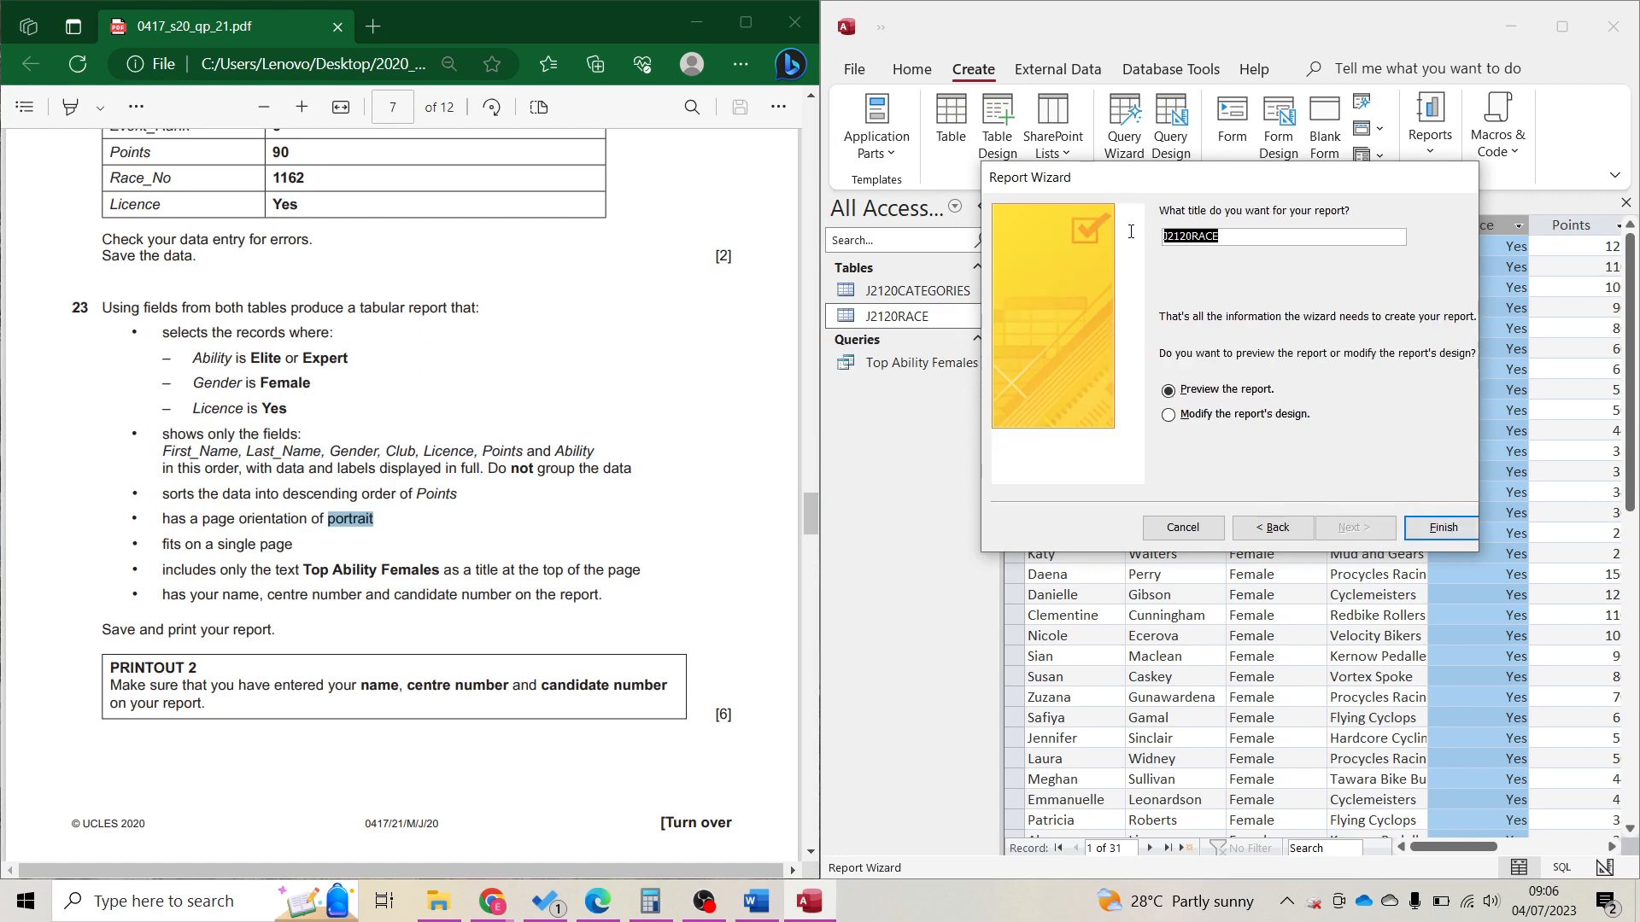
type("Top Ability Females")
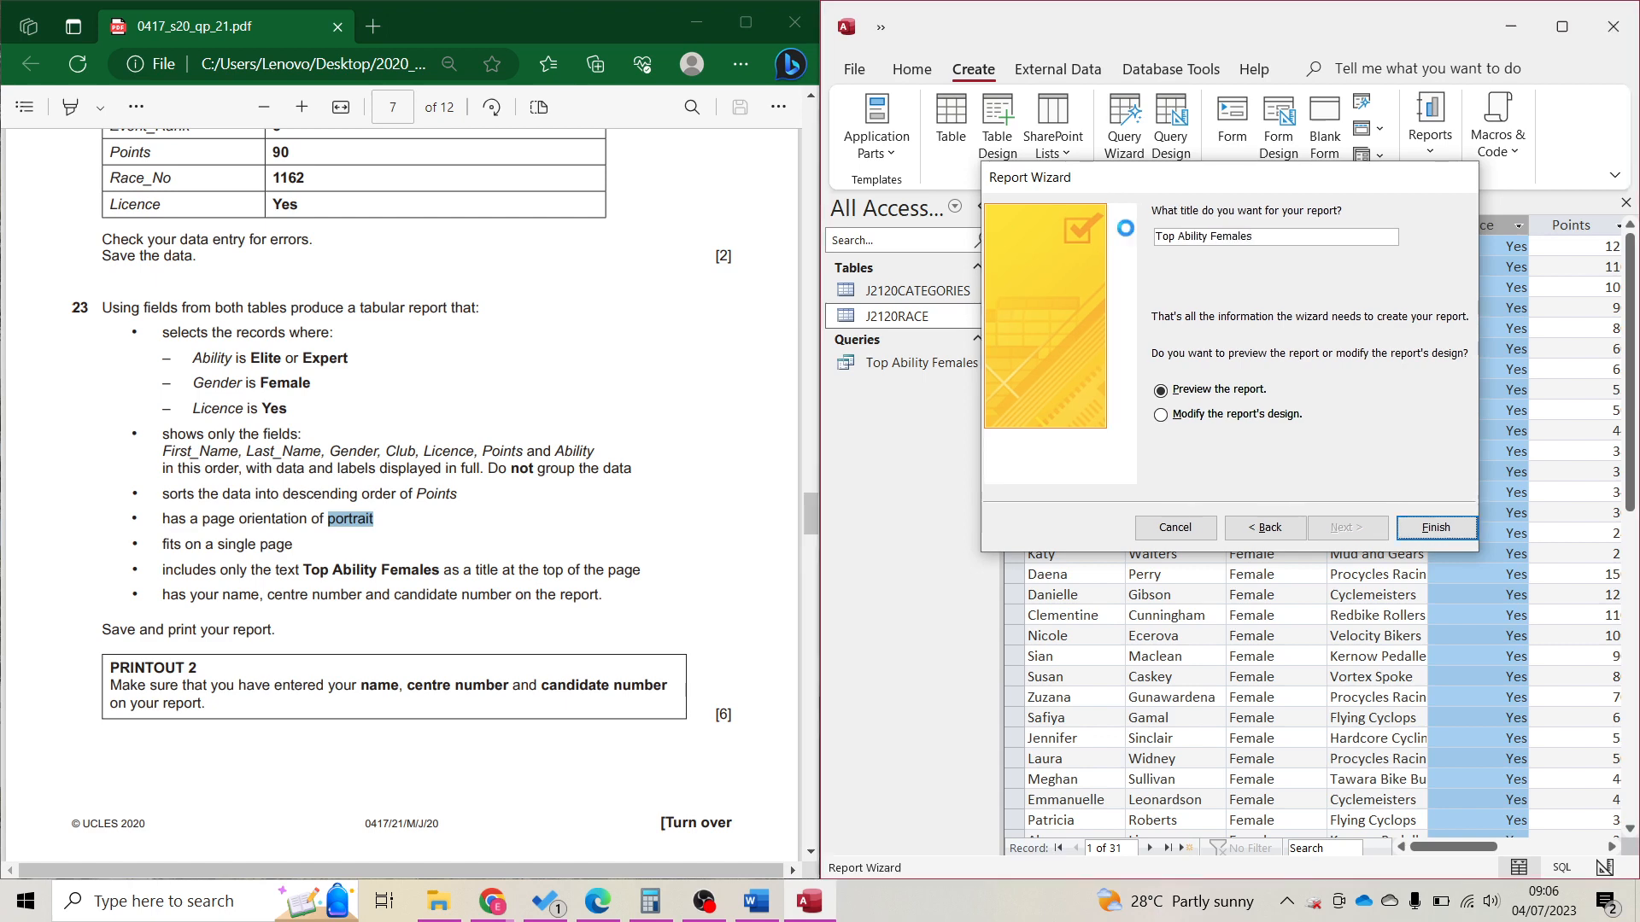
key("Return")
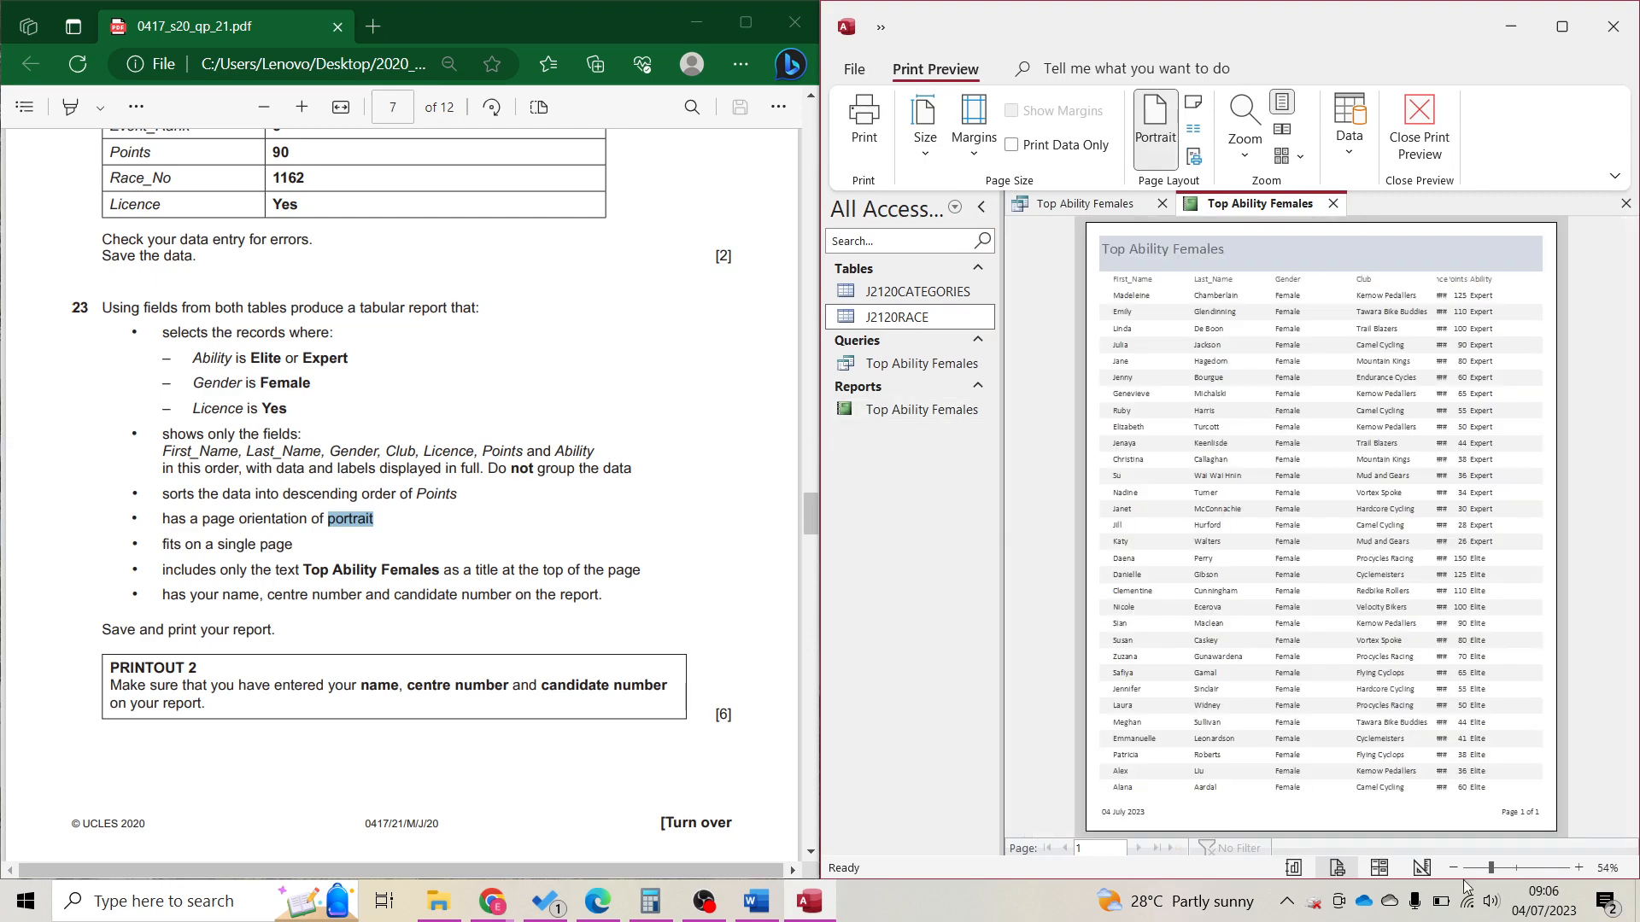
left_click(1379, 868)
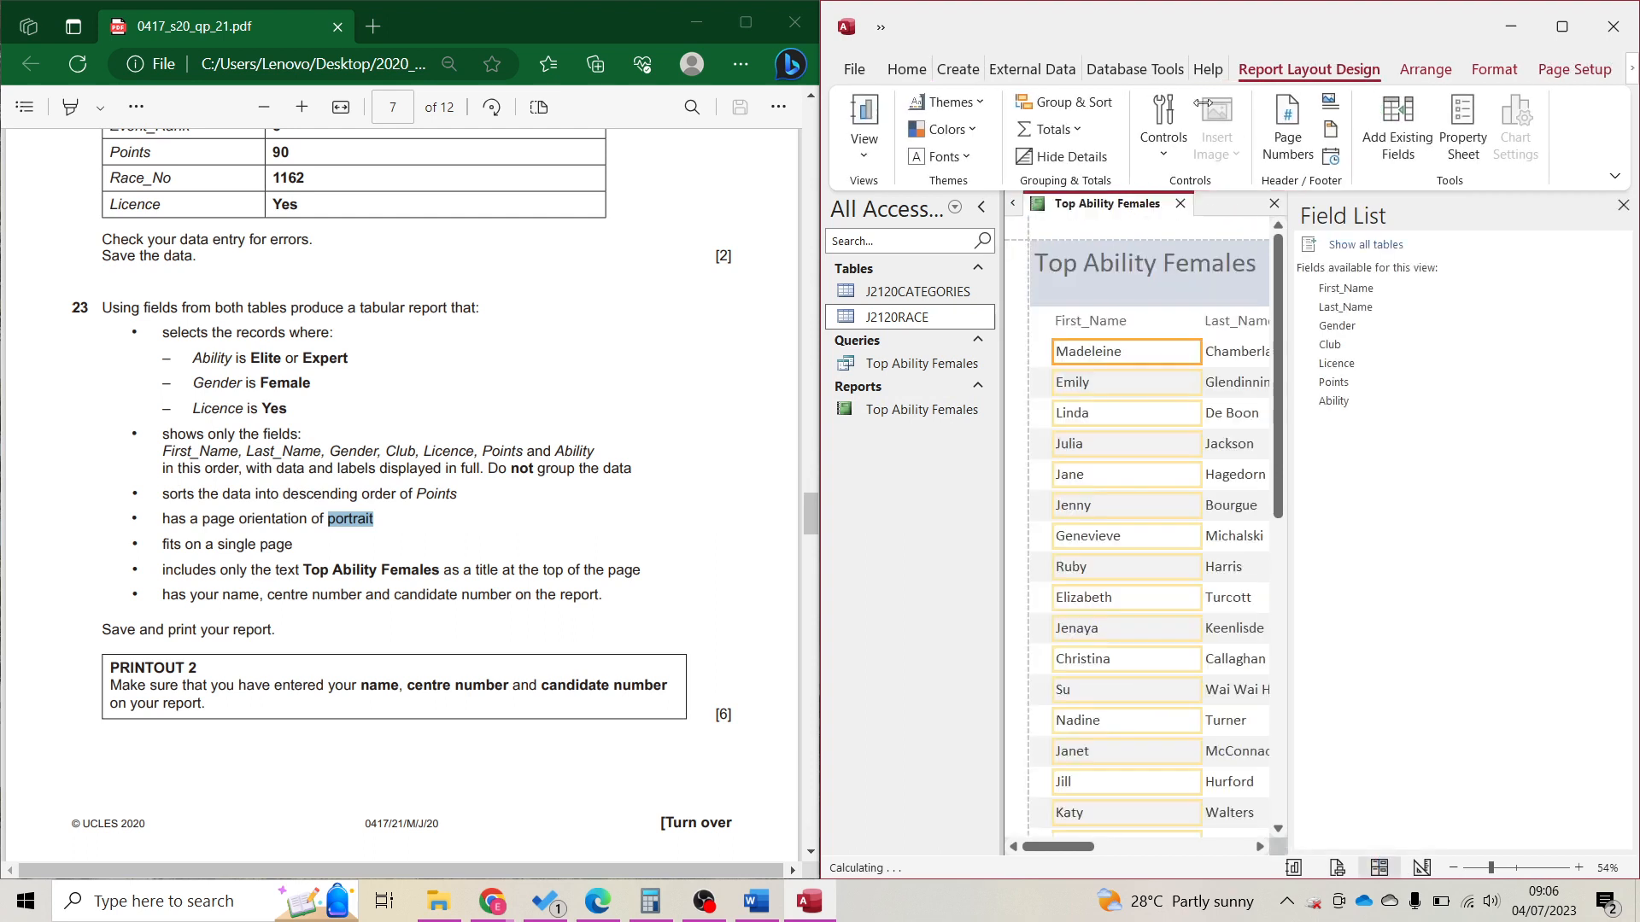
Add a sort on Points from largest to smallest, then close the Group, Sort and Total pane.
left_click(1623, 206)
left_click(1385, 798)
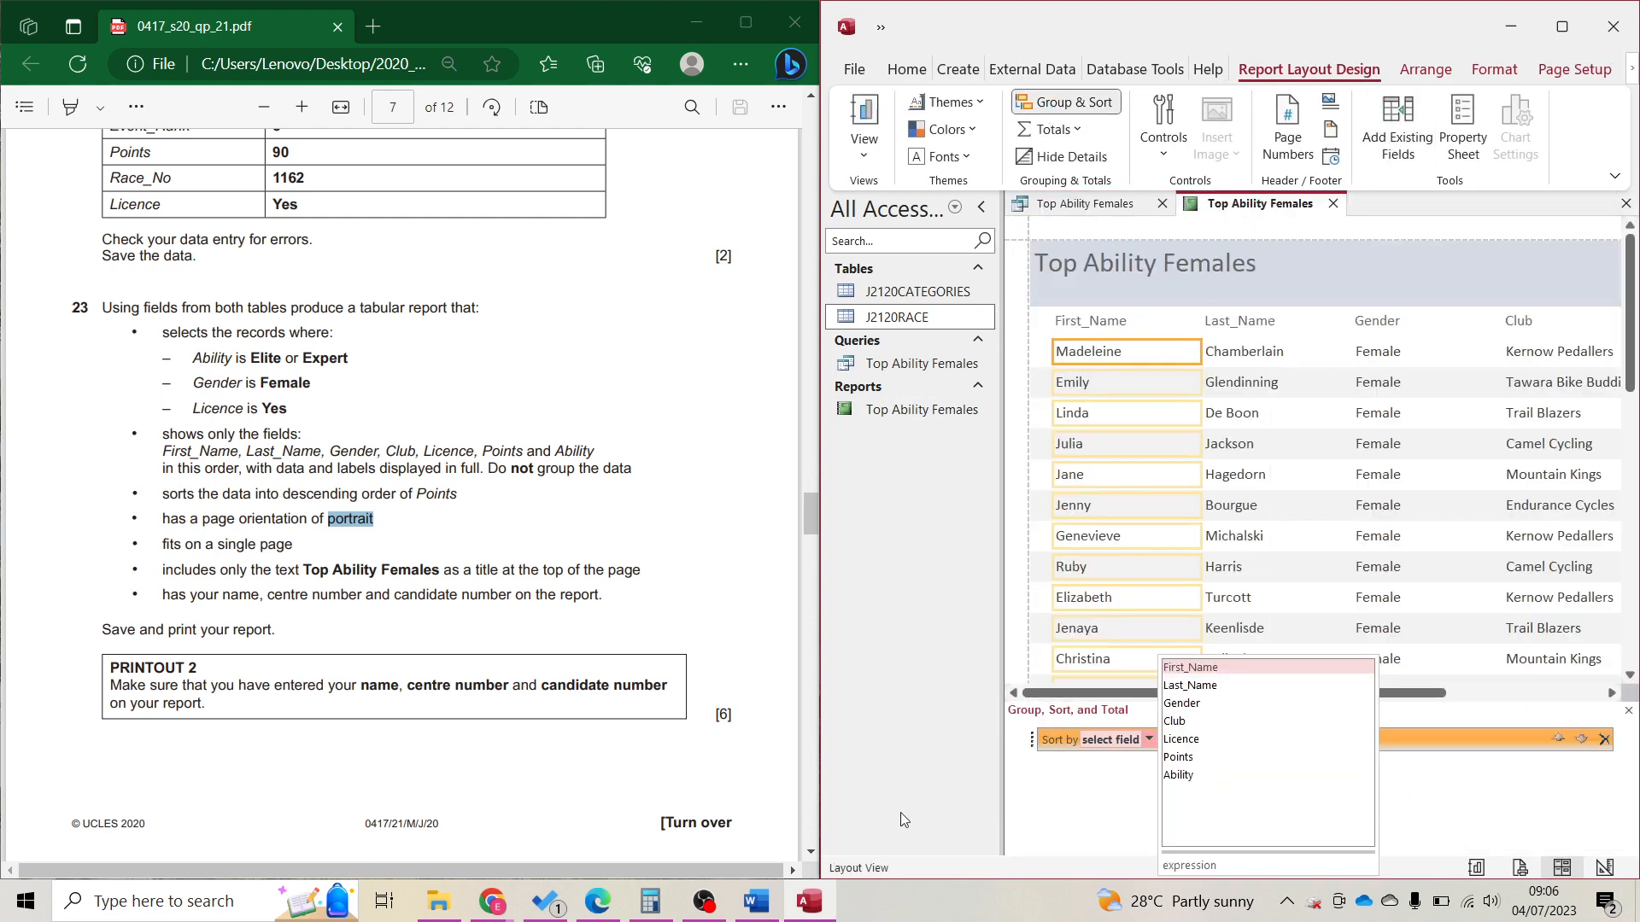
left_click_drag(174, 496, 455, 489)
left_click(1110, 740)
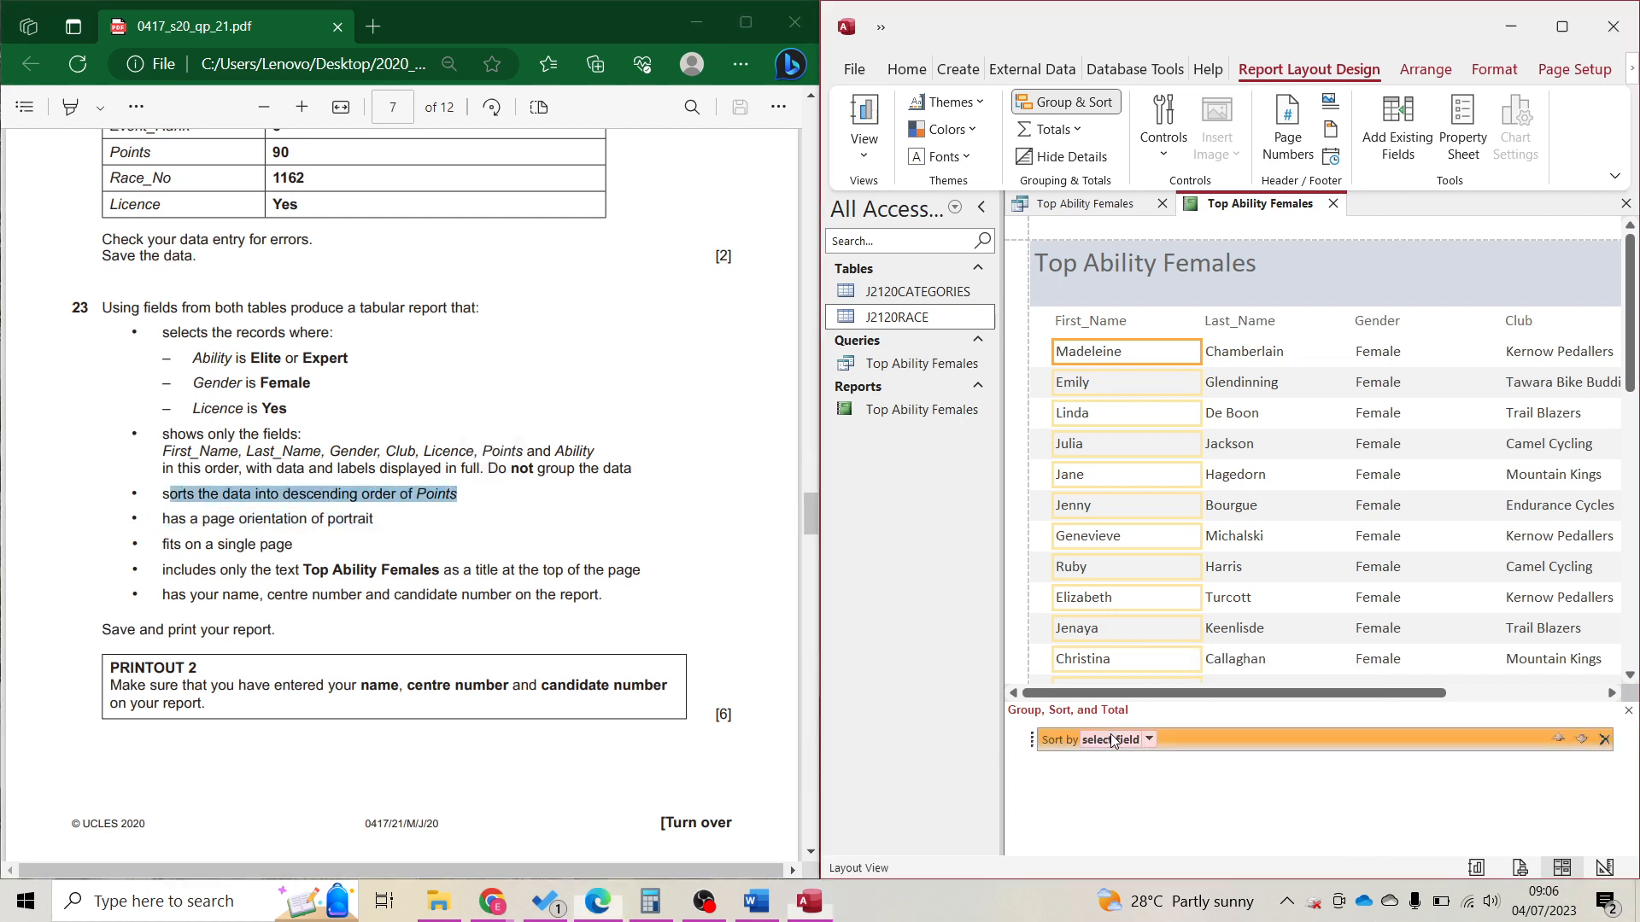
left_click(1149, 739)
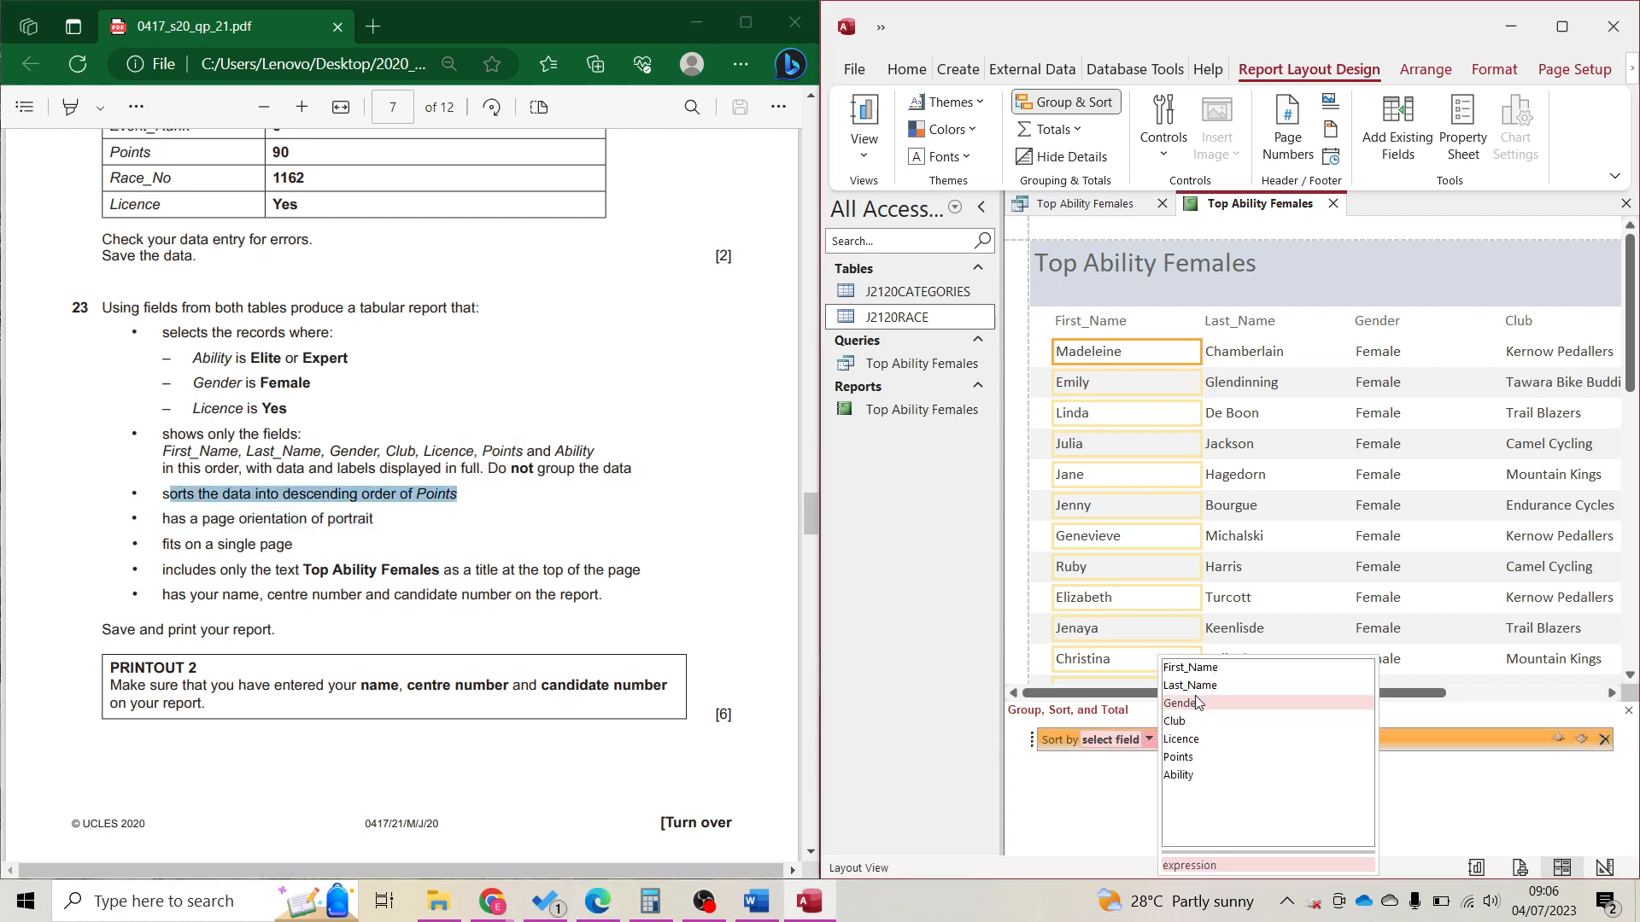
left_click(1193, 759)
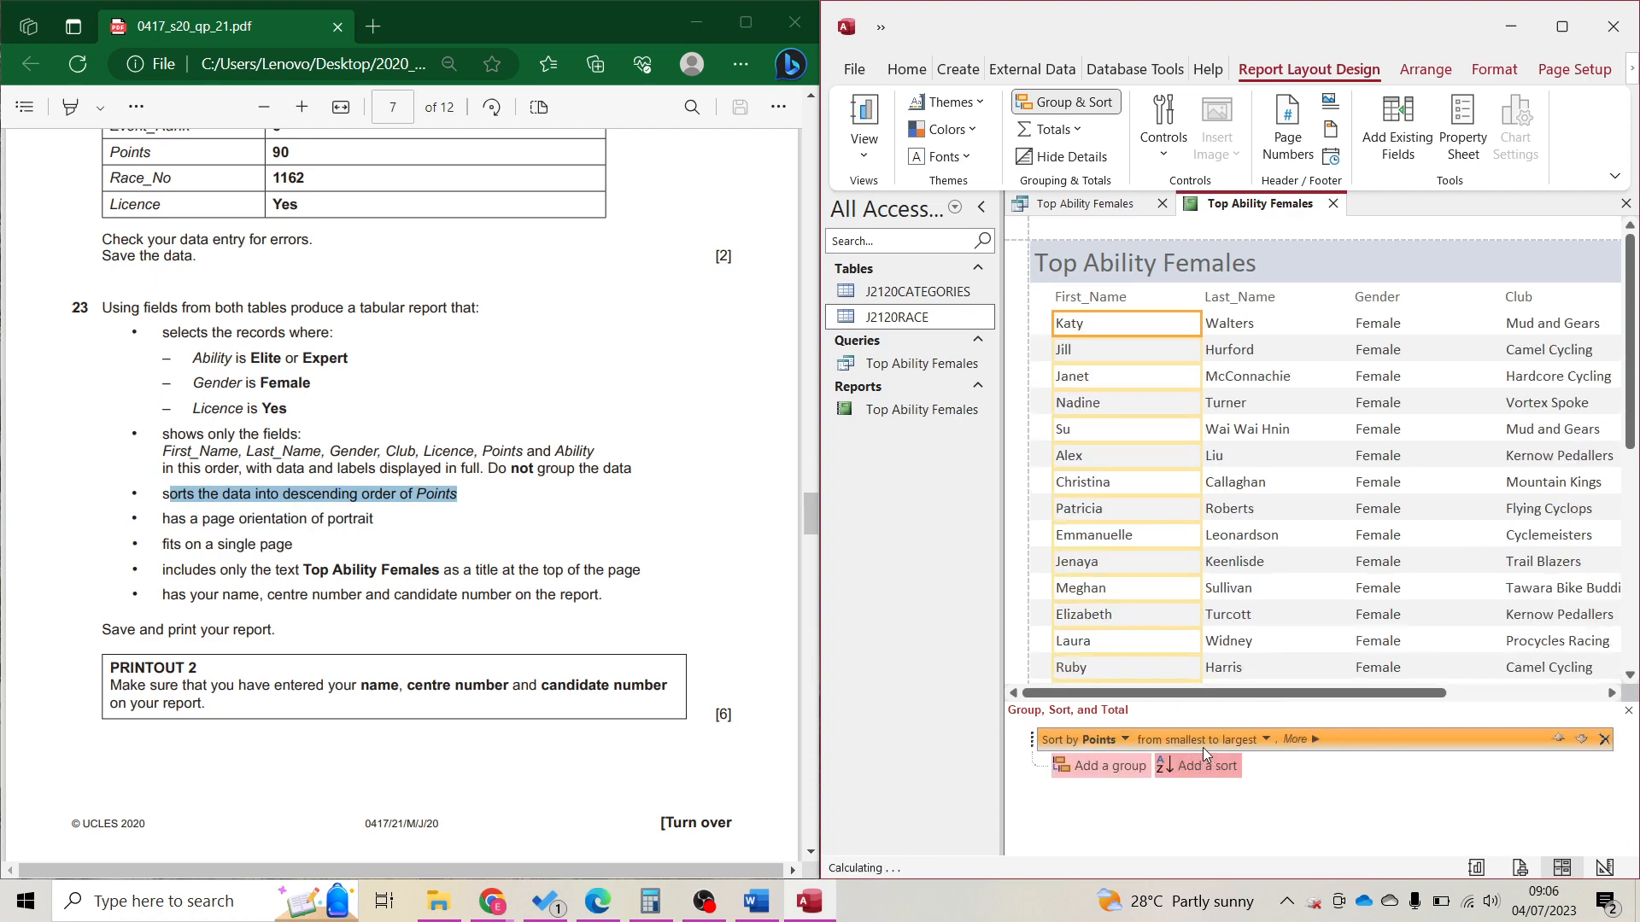
left_click(1263, 740)
left_click(1238, 778)
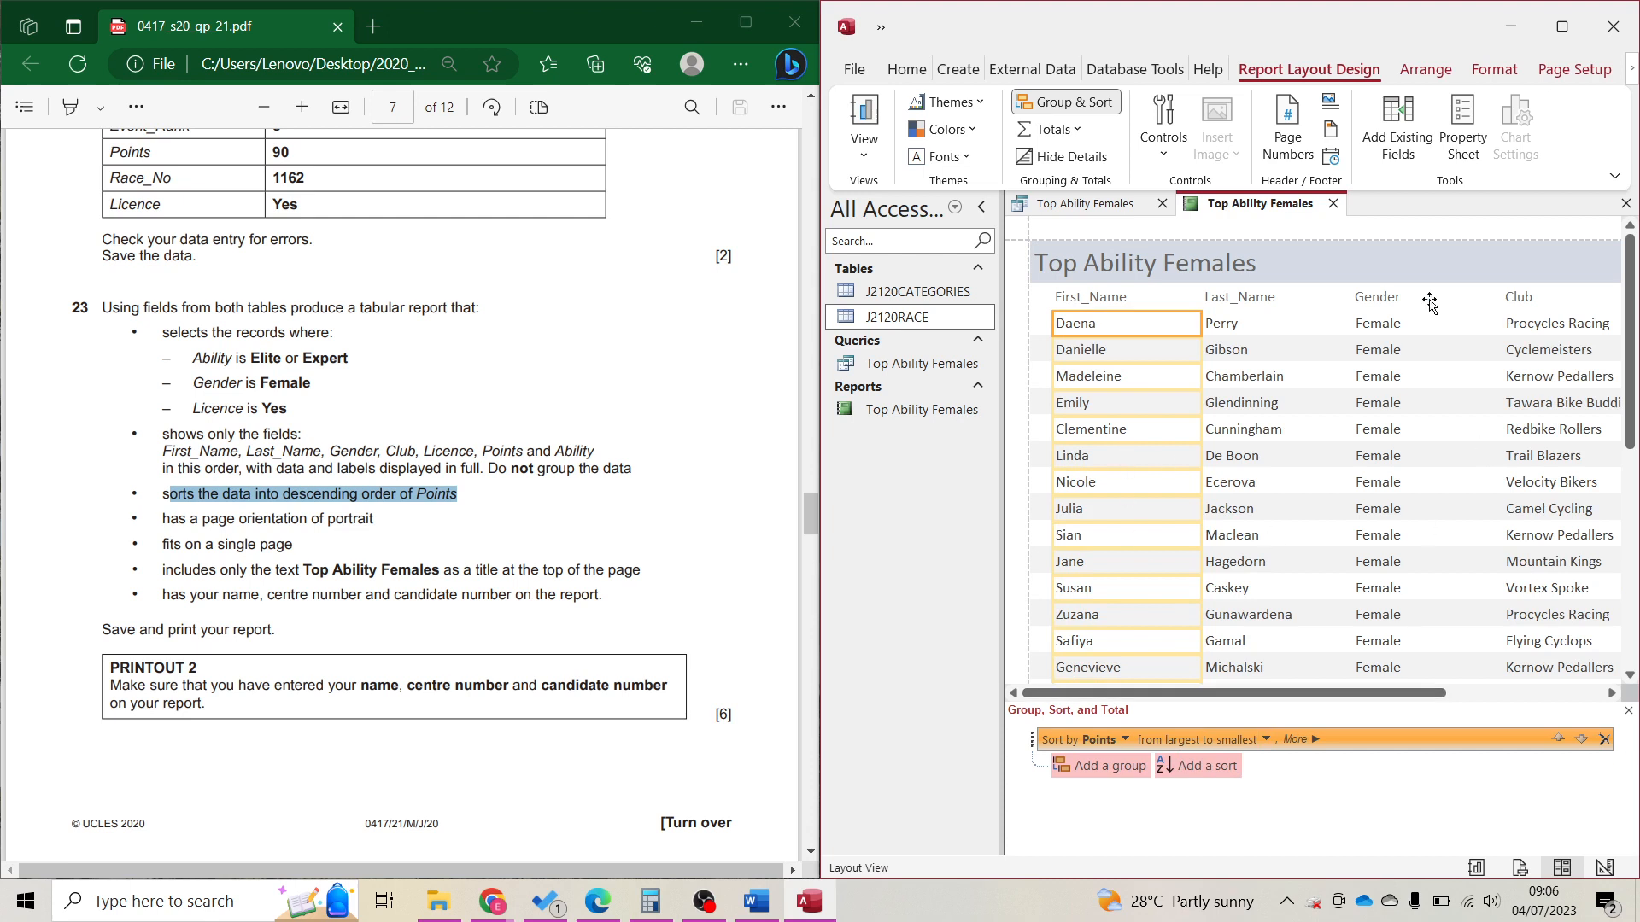
left_click(1083, 112)
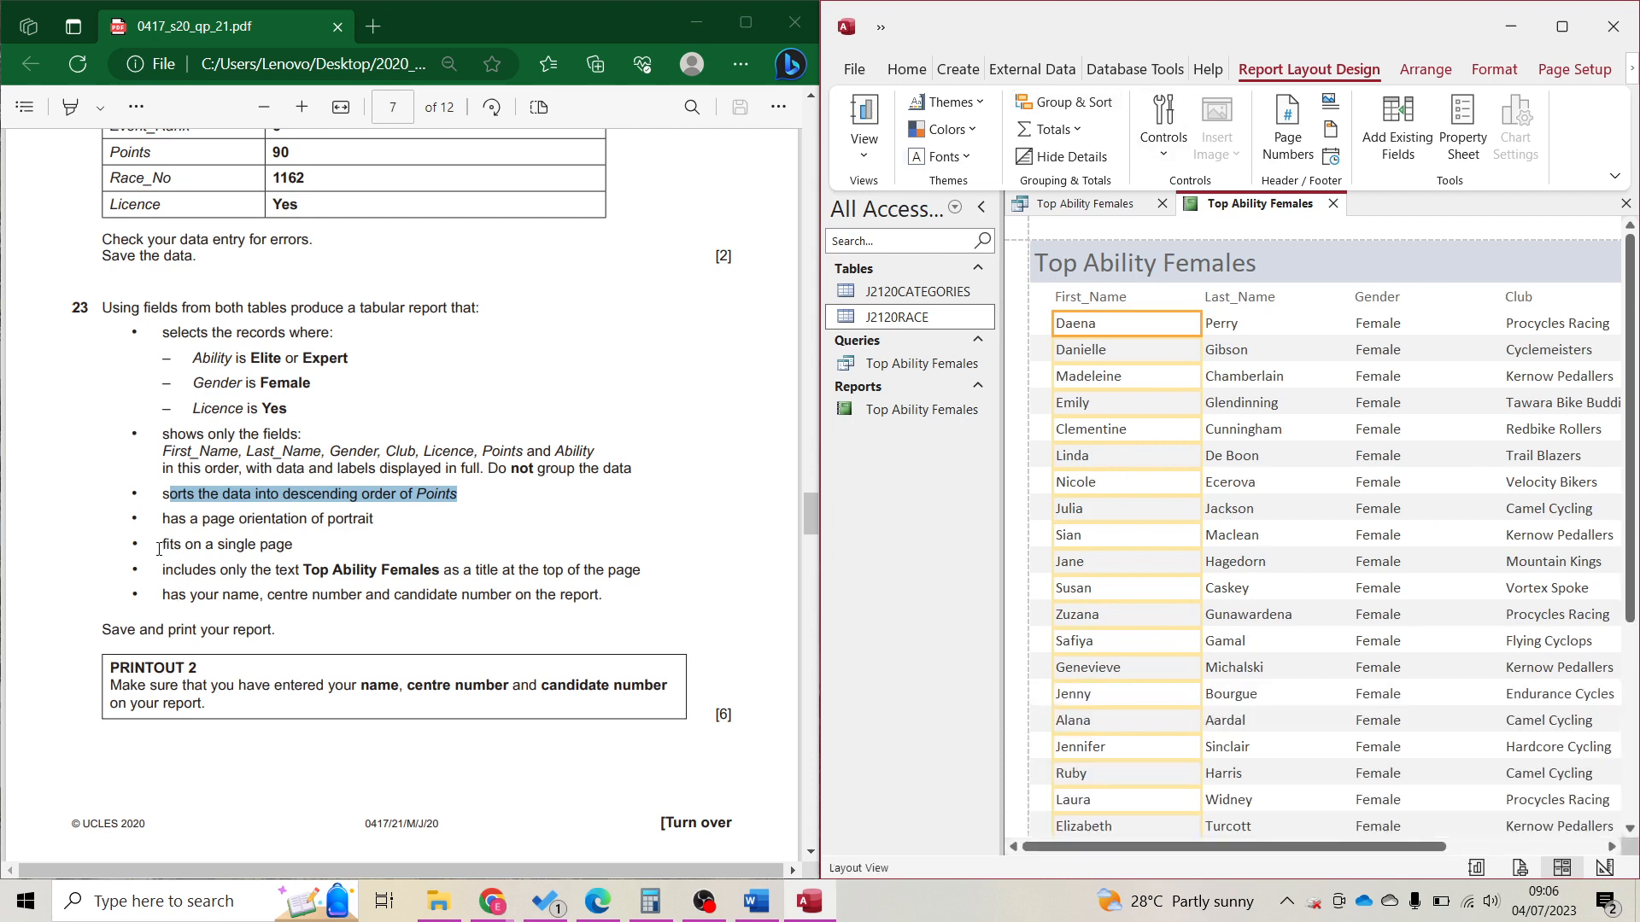
left_click_drag(159, 549, 302, 552)
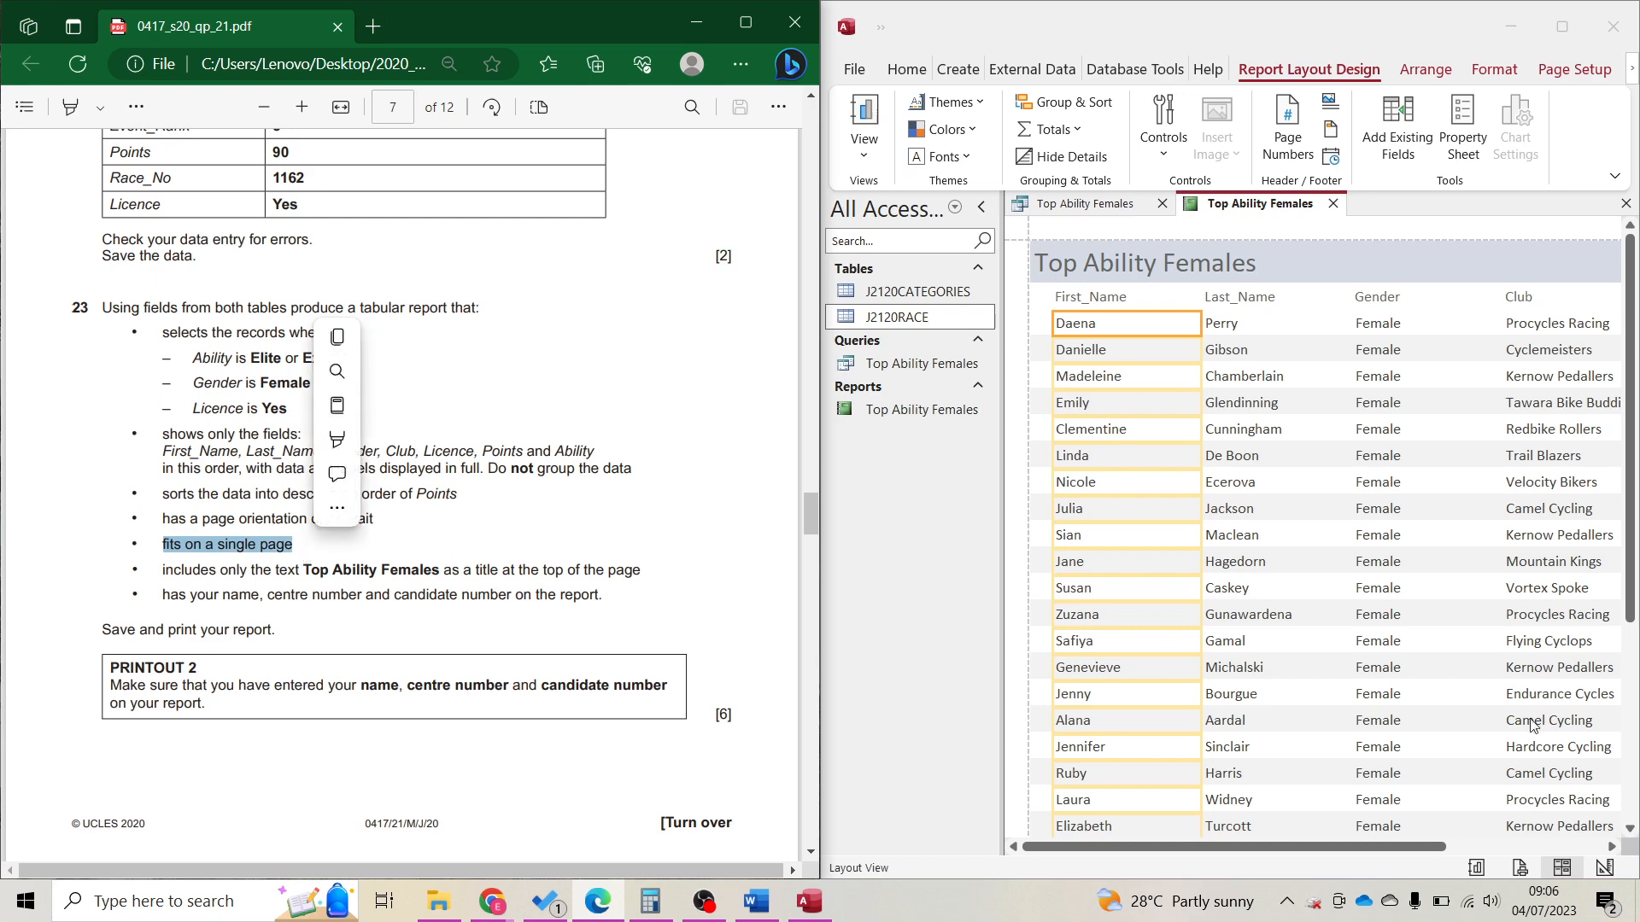
Resize the Ability, Points and Licence columns so their values show in full.
left_click(1562, 26)
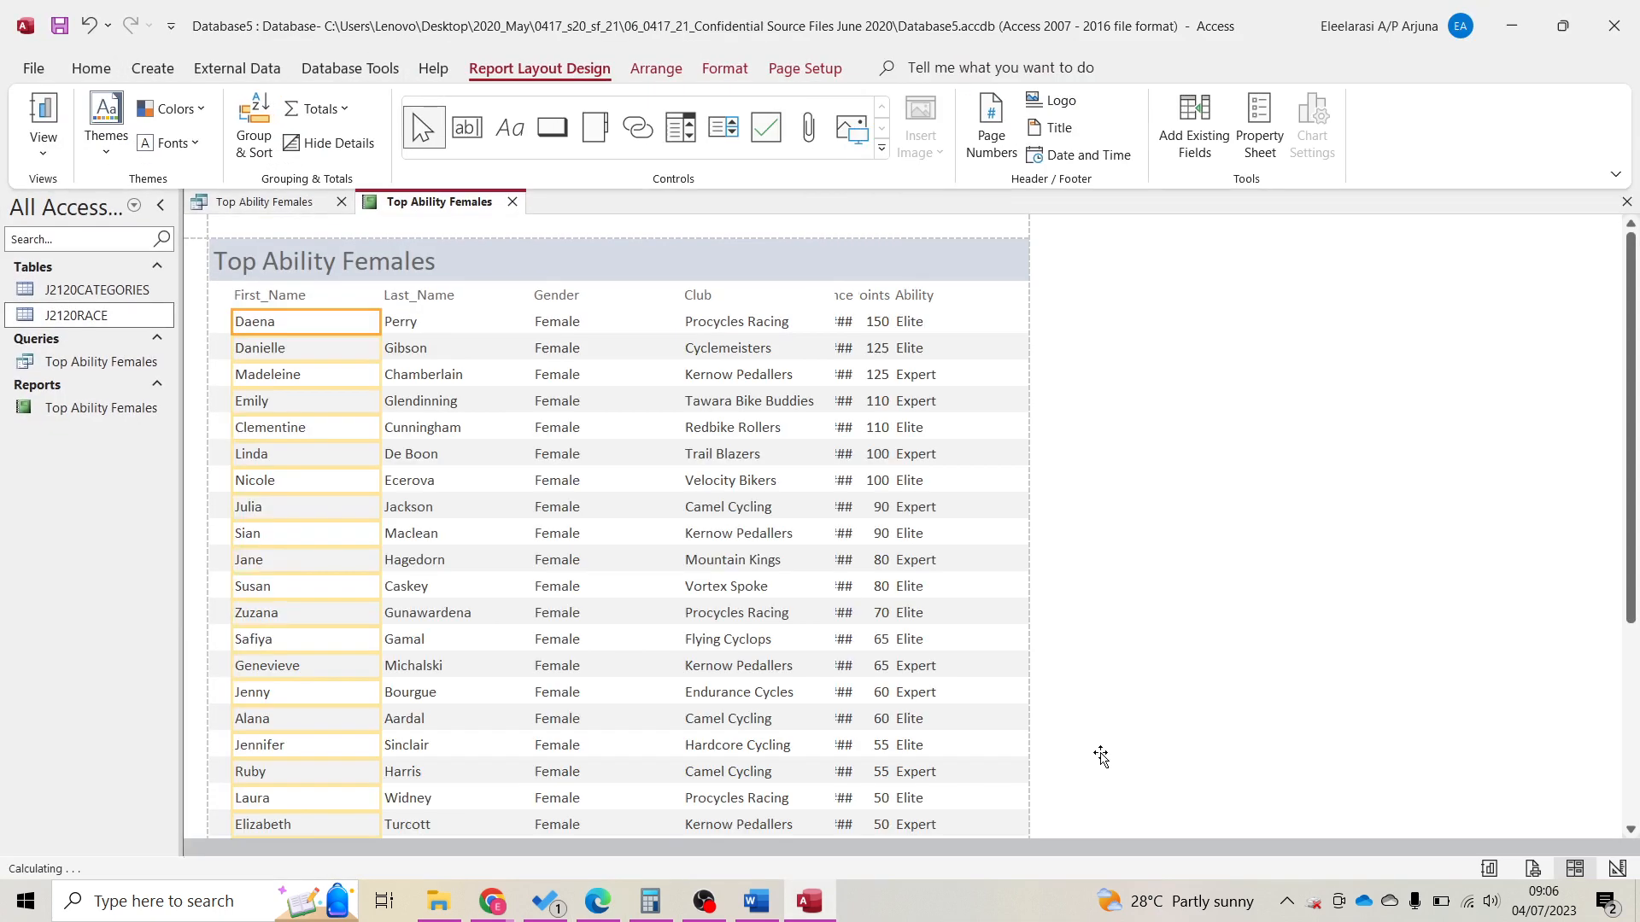
left_click(924, 306)
left_click(923, 325, "shift")
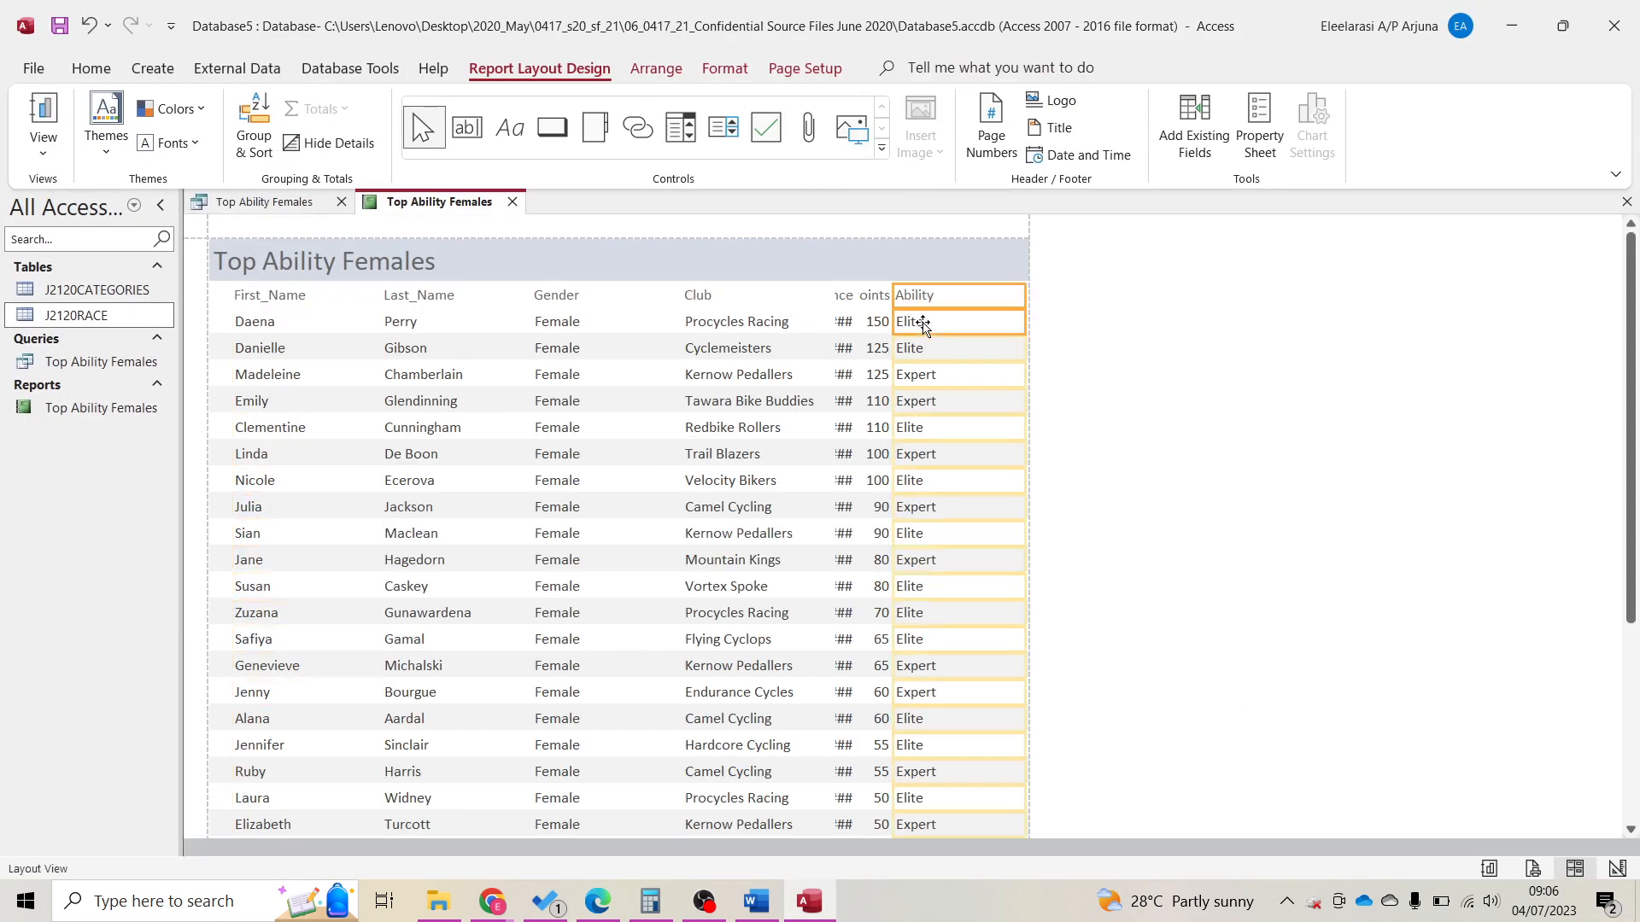
left_click_drag(893, 294, 964, 295)
left_click(873, 295)
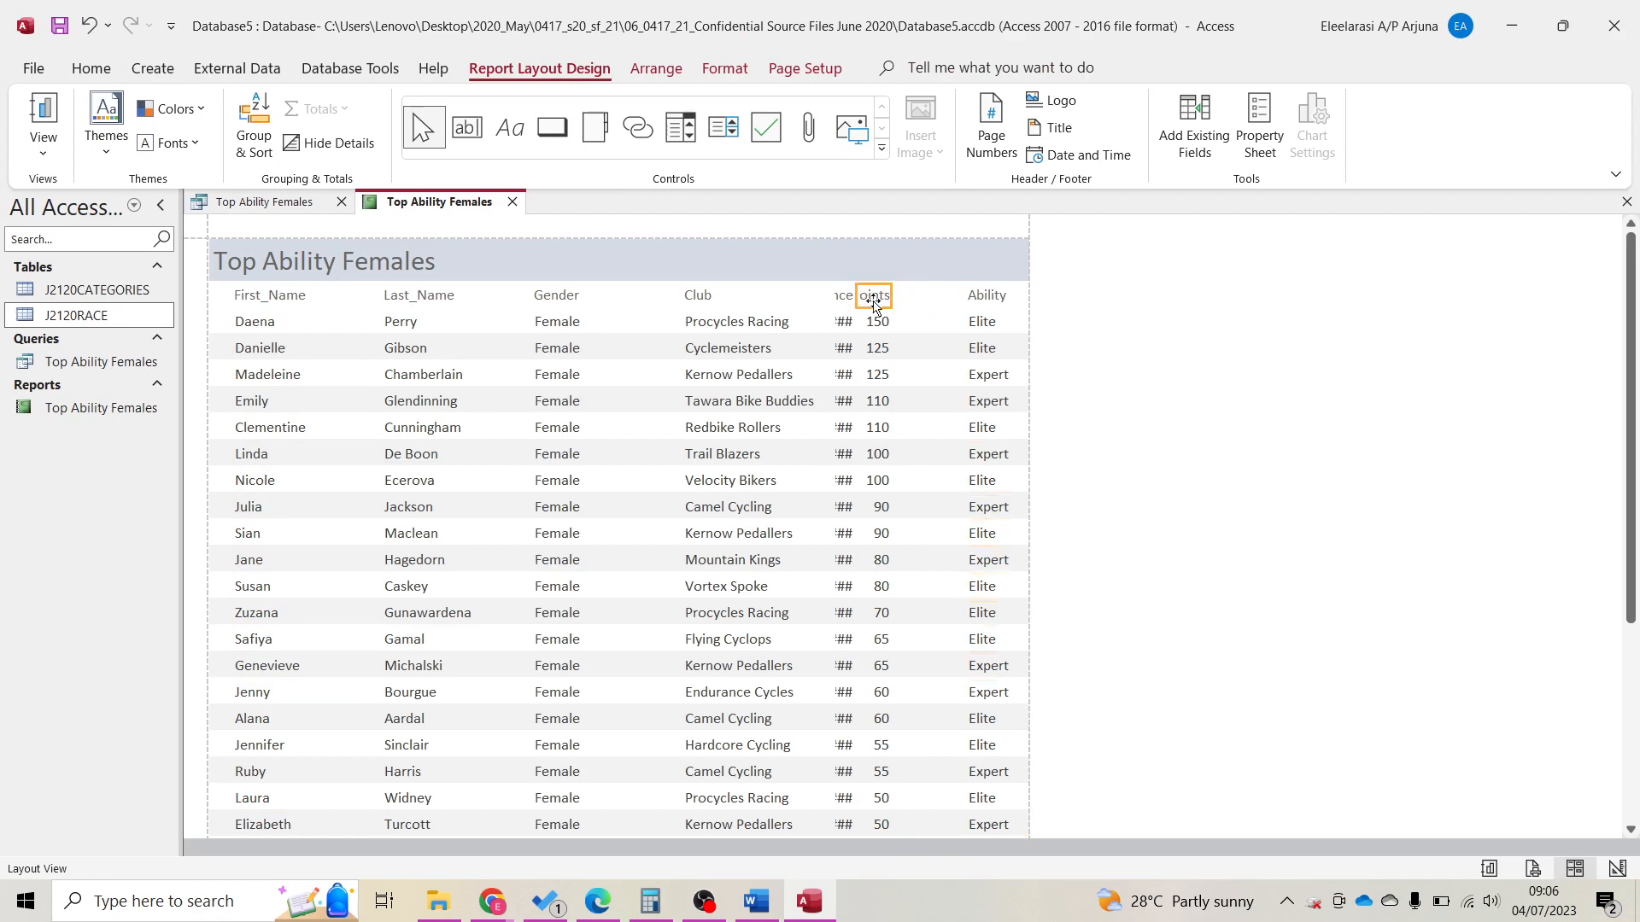
left_click(877, 319, "shift")
left_click_drag(903, 298, 964, 295)
left_click_drag(856, 294, 911, 296)
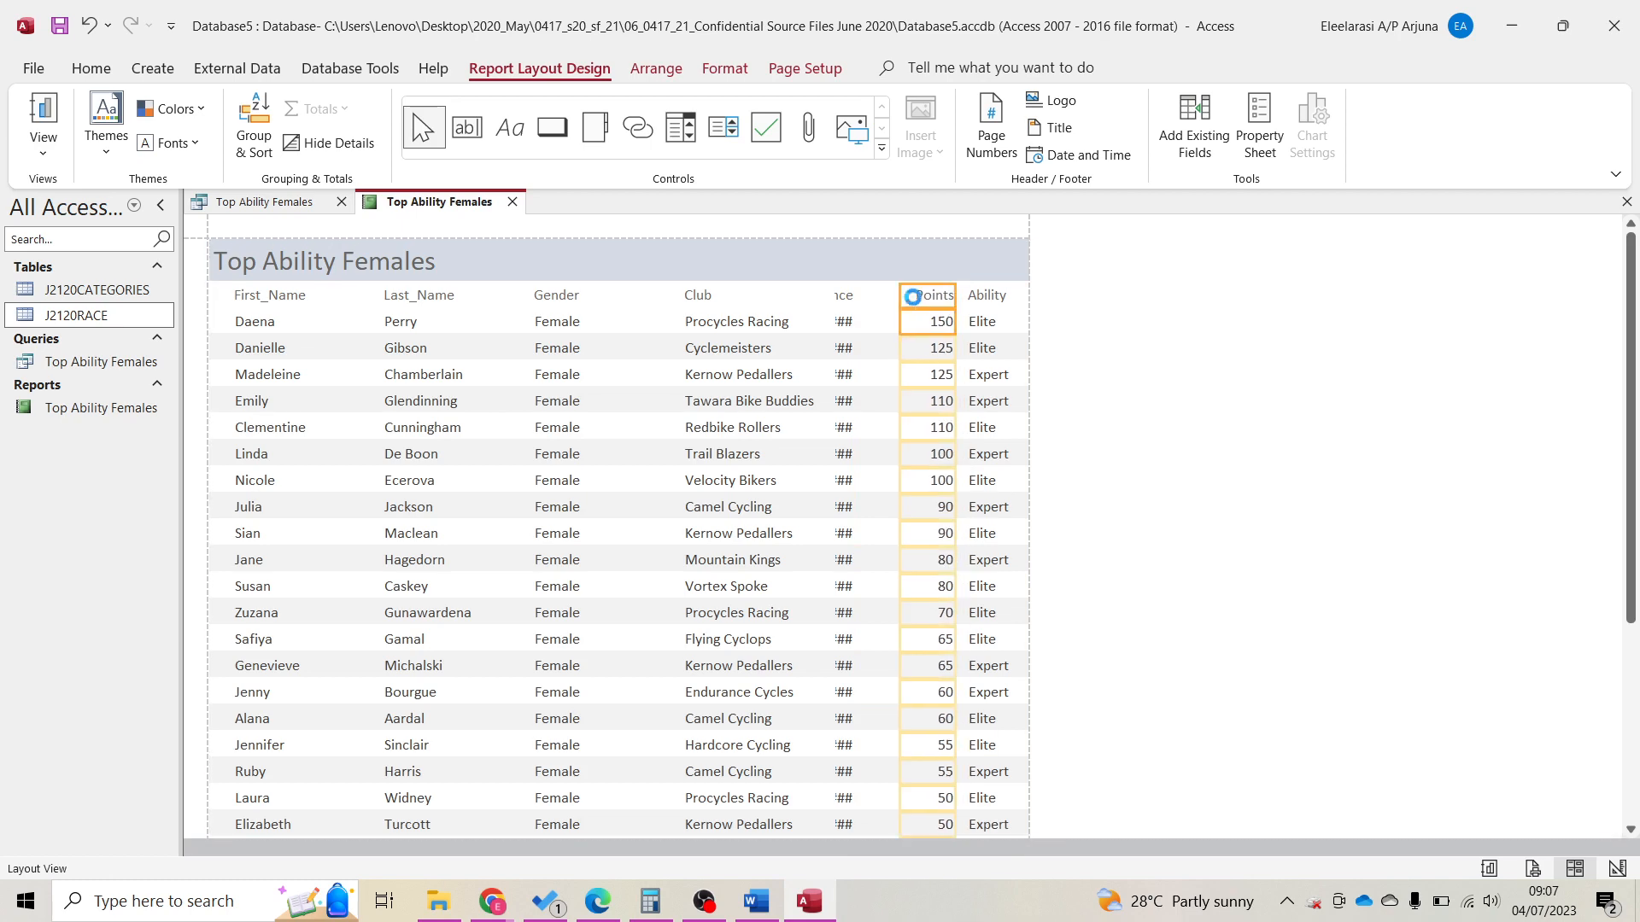
left_click(841, 297)
left_click_drag(852, 305, 906, 306)
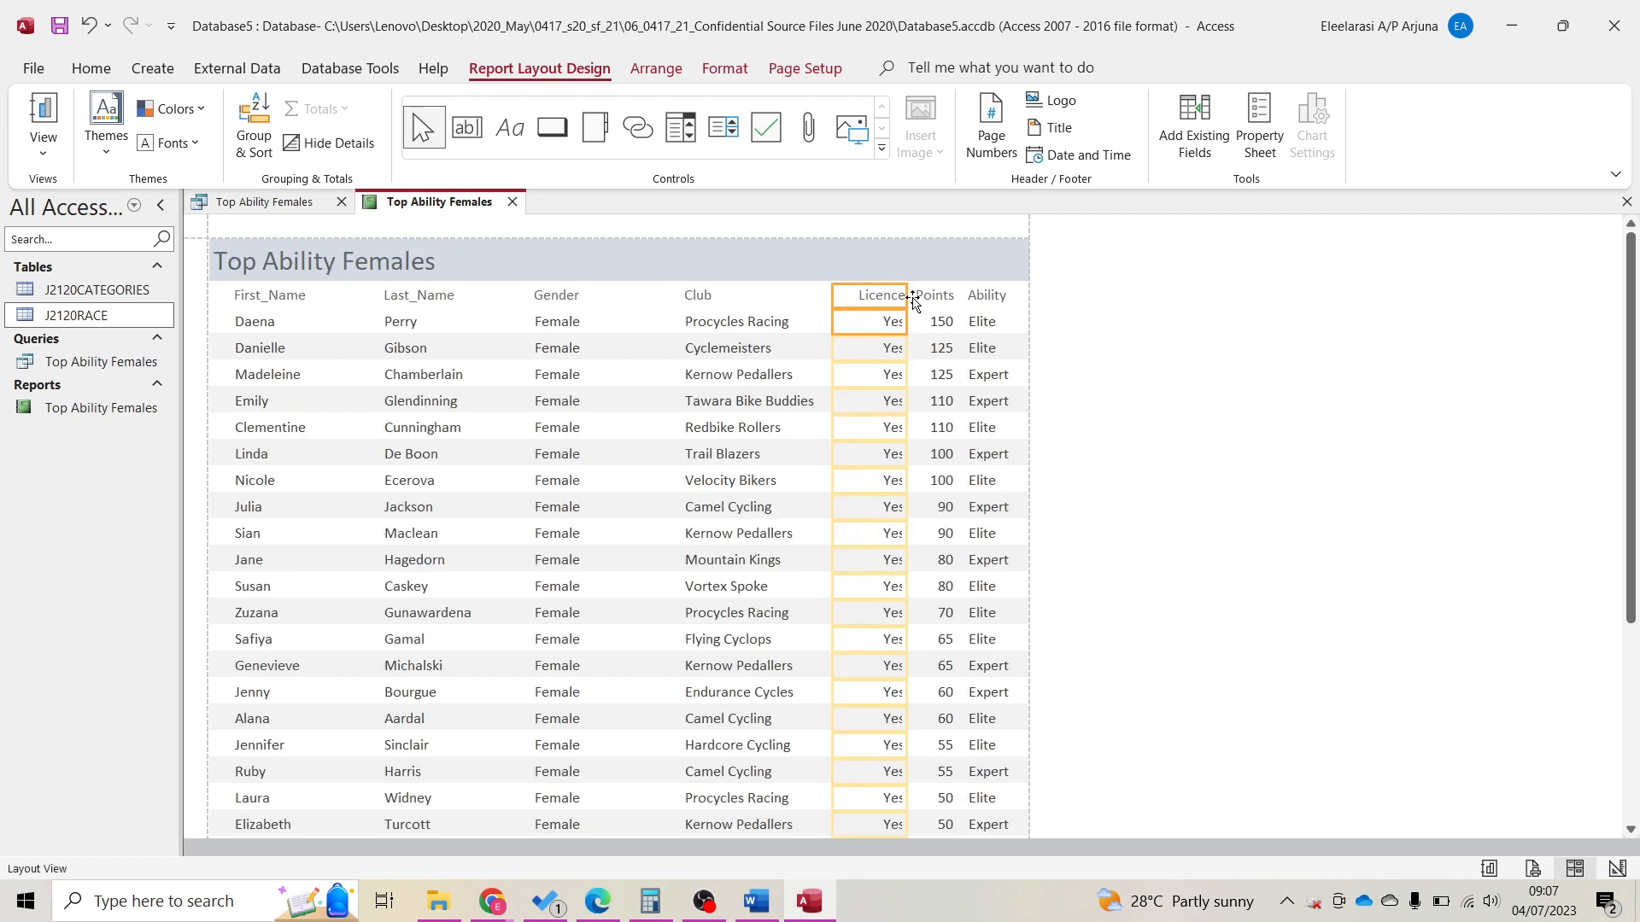
mouse_move(835, 295)
left_mouse_down()
mouse_move(821, 296)
mouse_move(850, 297)
left_mouse_up()
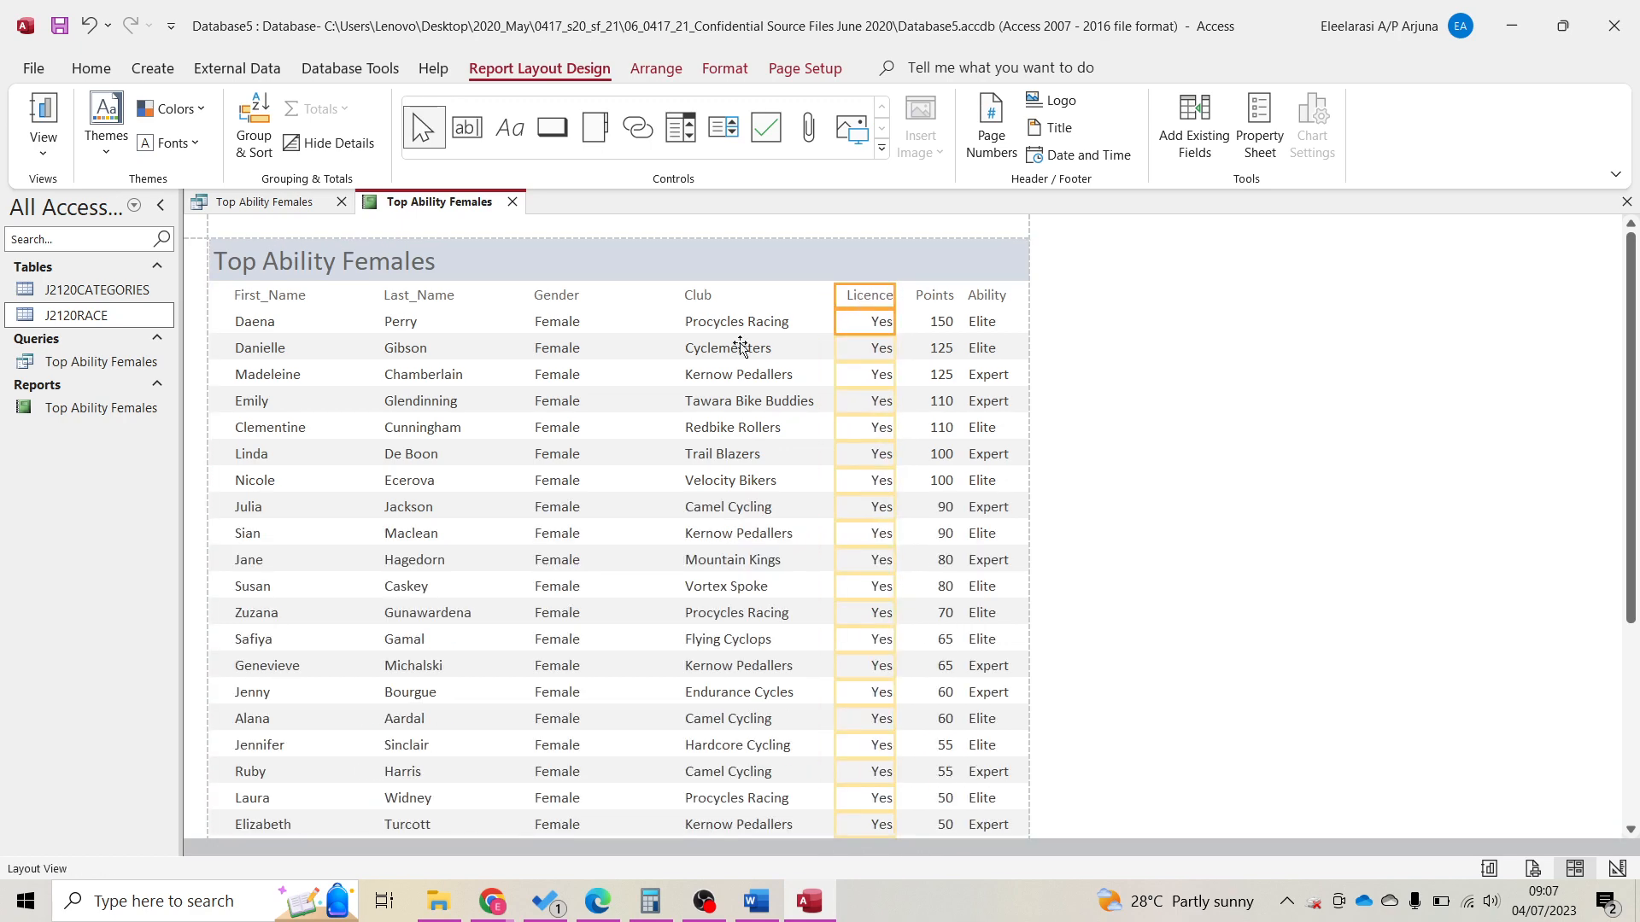
Check the column layout and view the report in Print Preview.
scroll(342, 414, "down", 3)
scroll(393, 431, "down", 2)
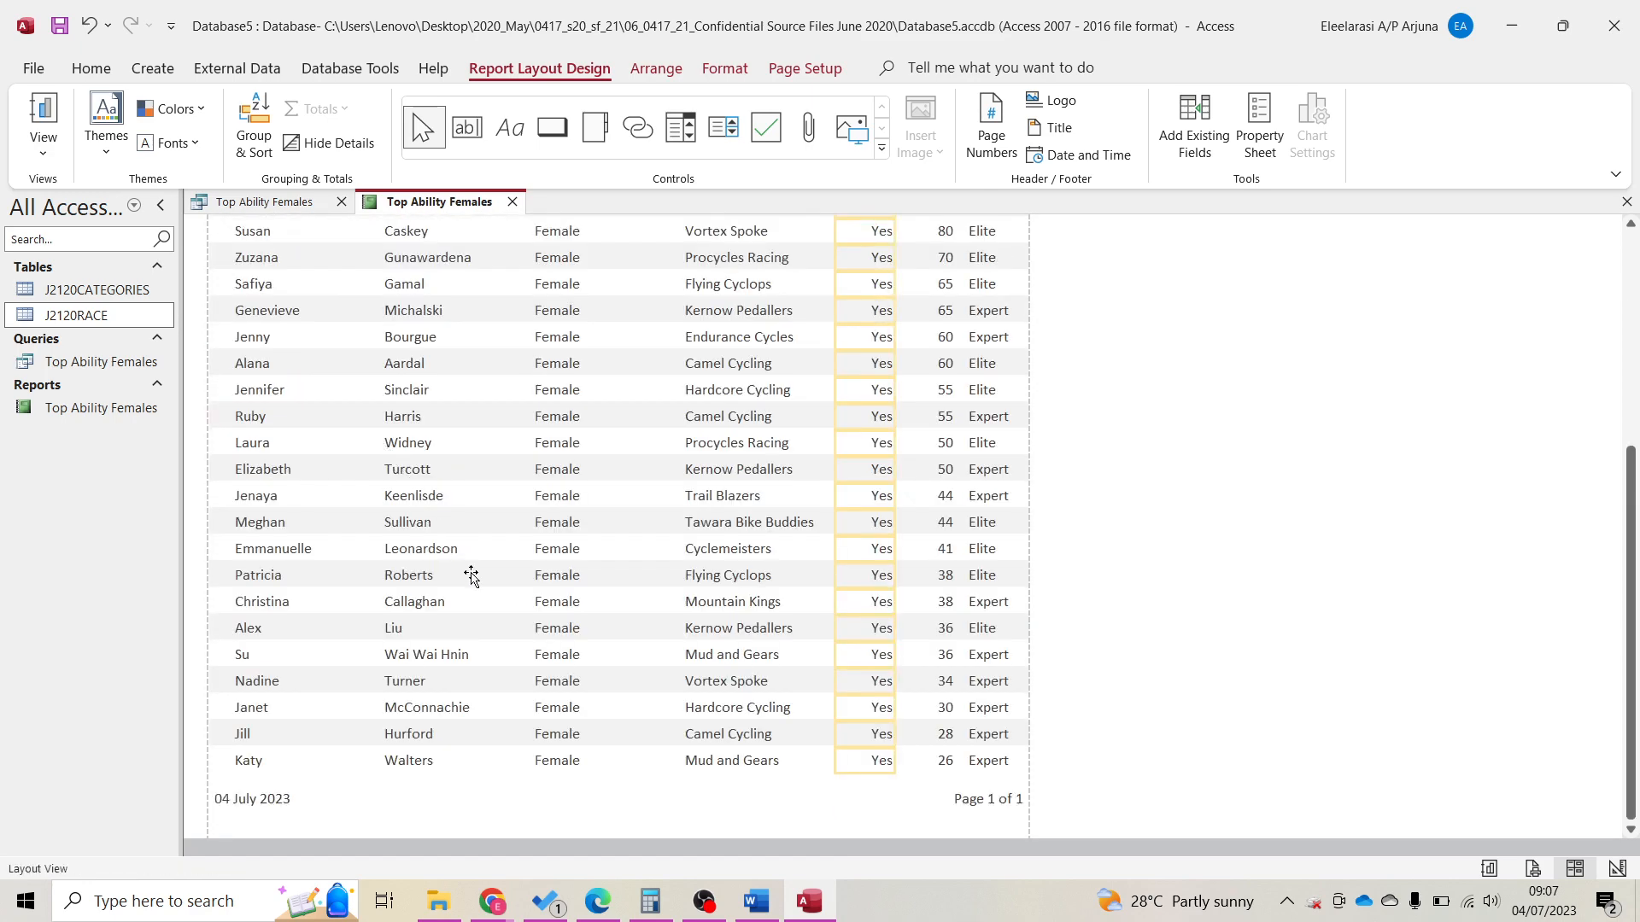
scroll(474, 567, "up", 5)
scroll(597, 395, "down", 2)
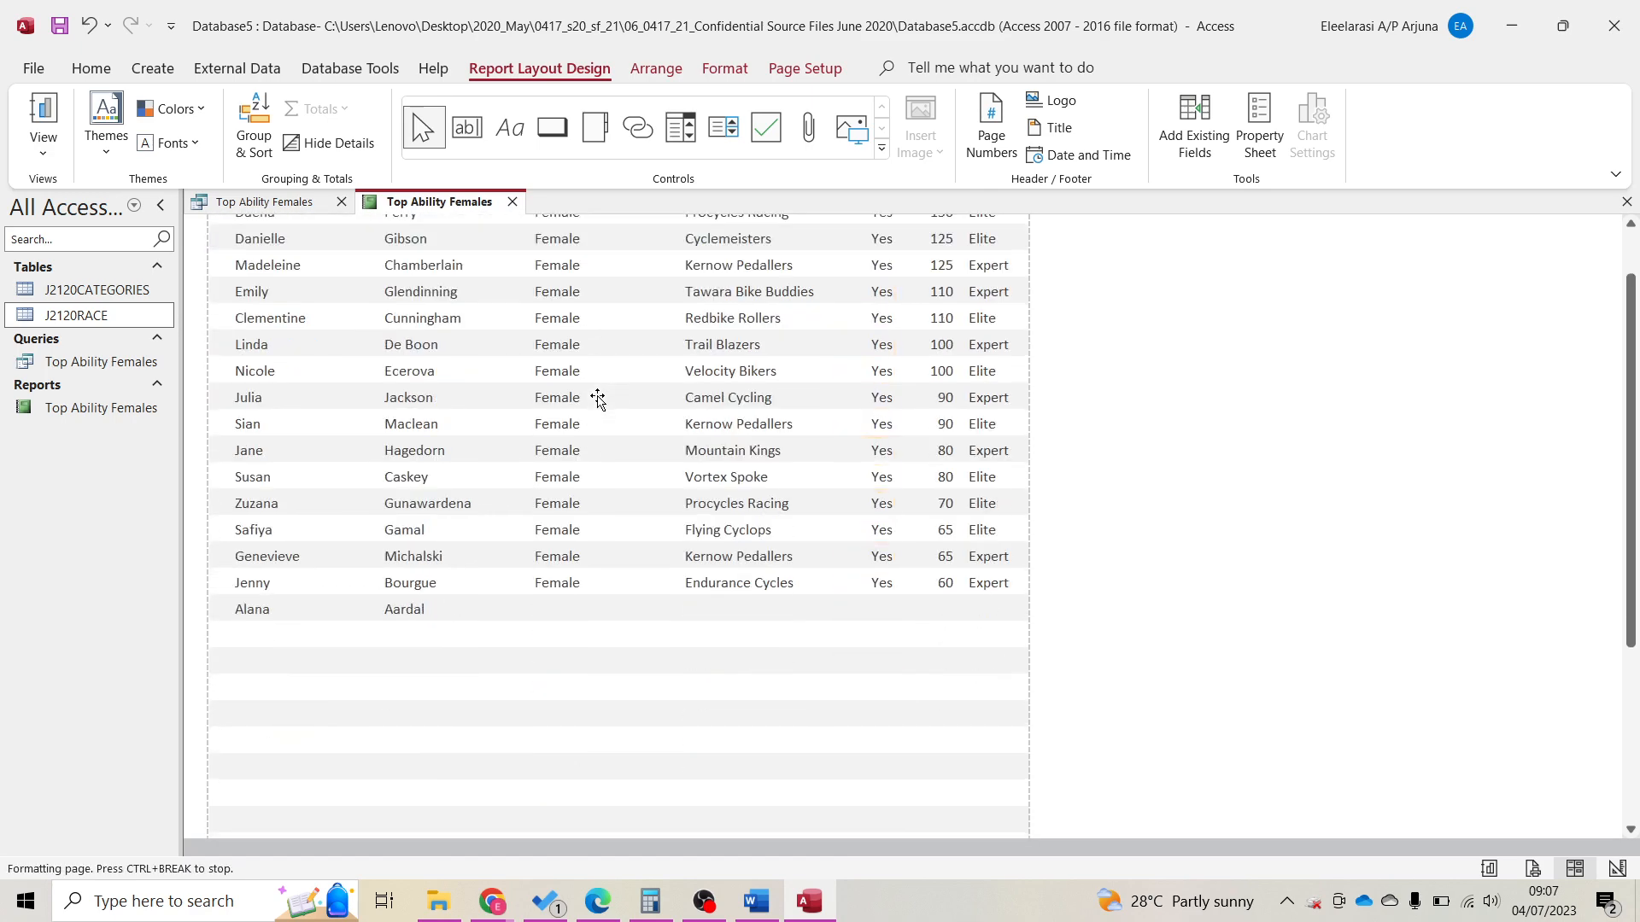
scroll(709, 445, "up", 3)
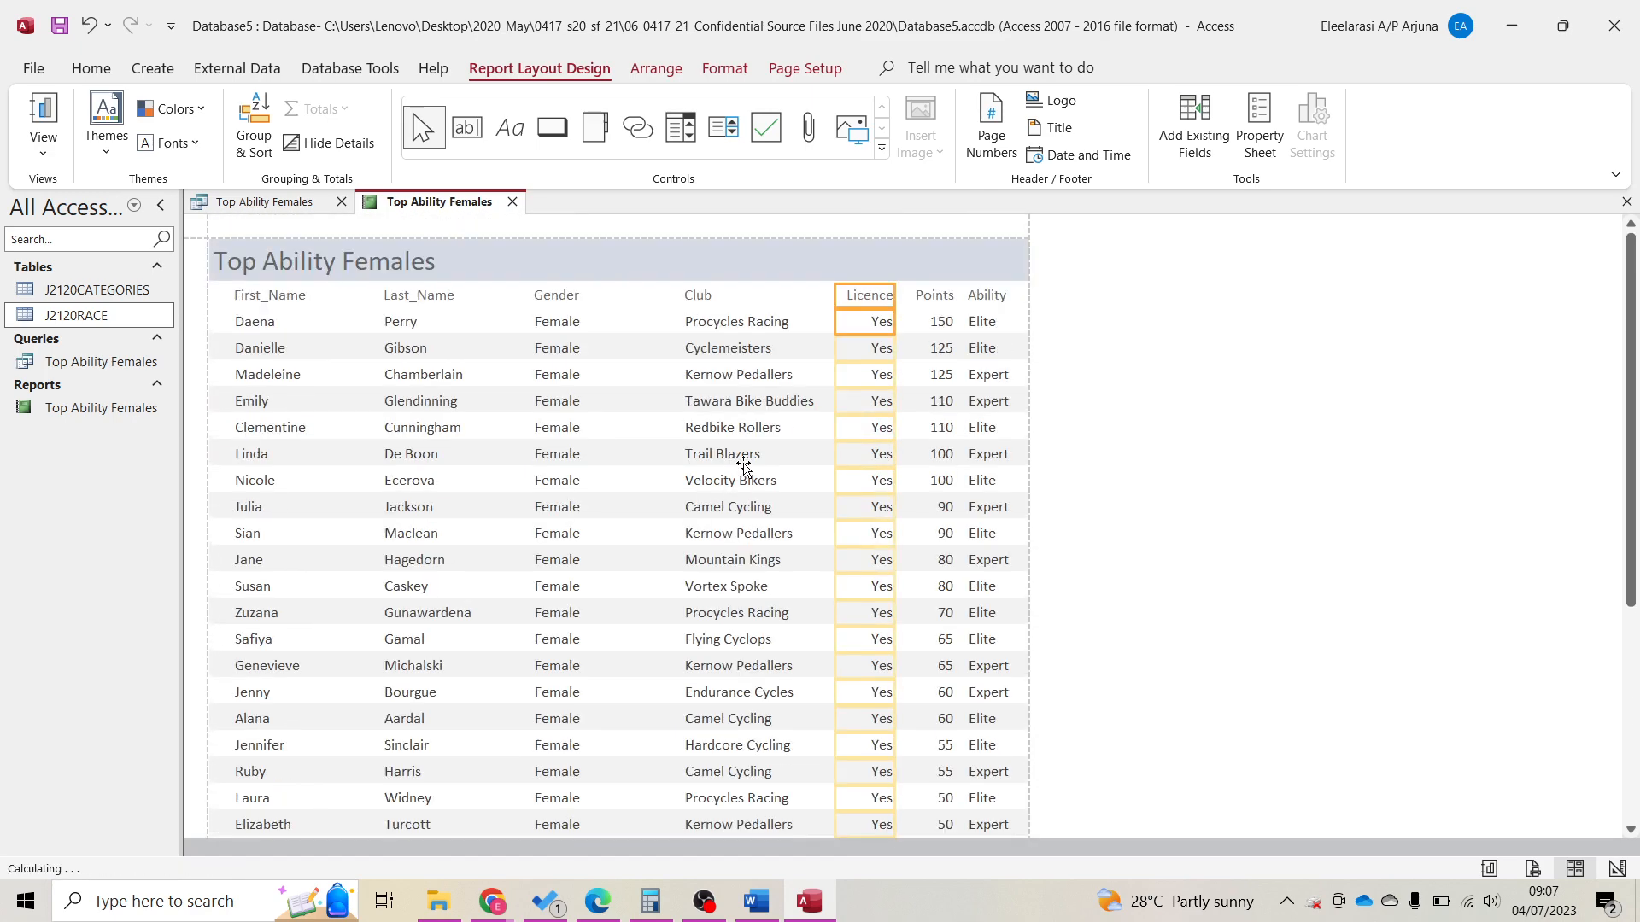
left_click(779, 299)
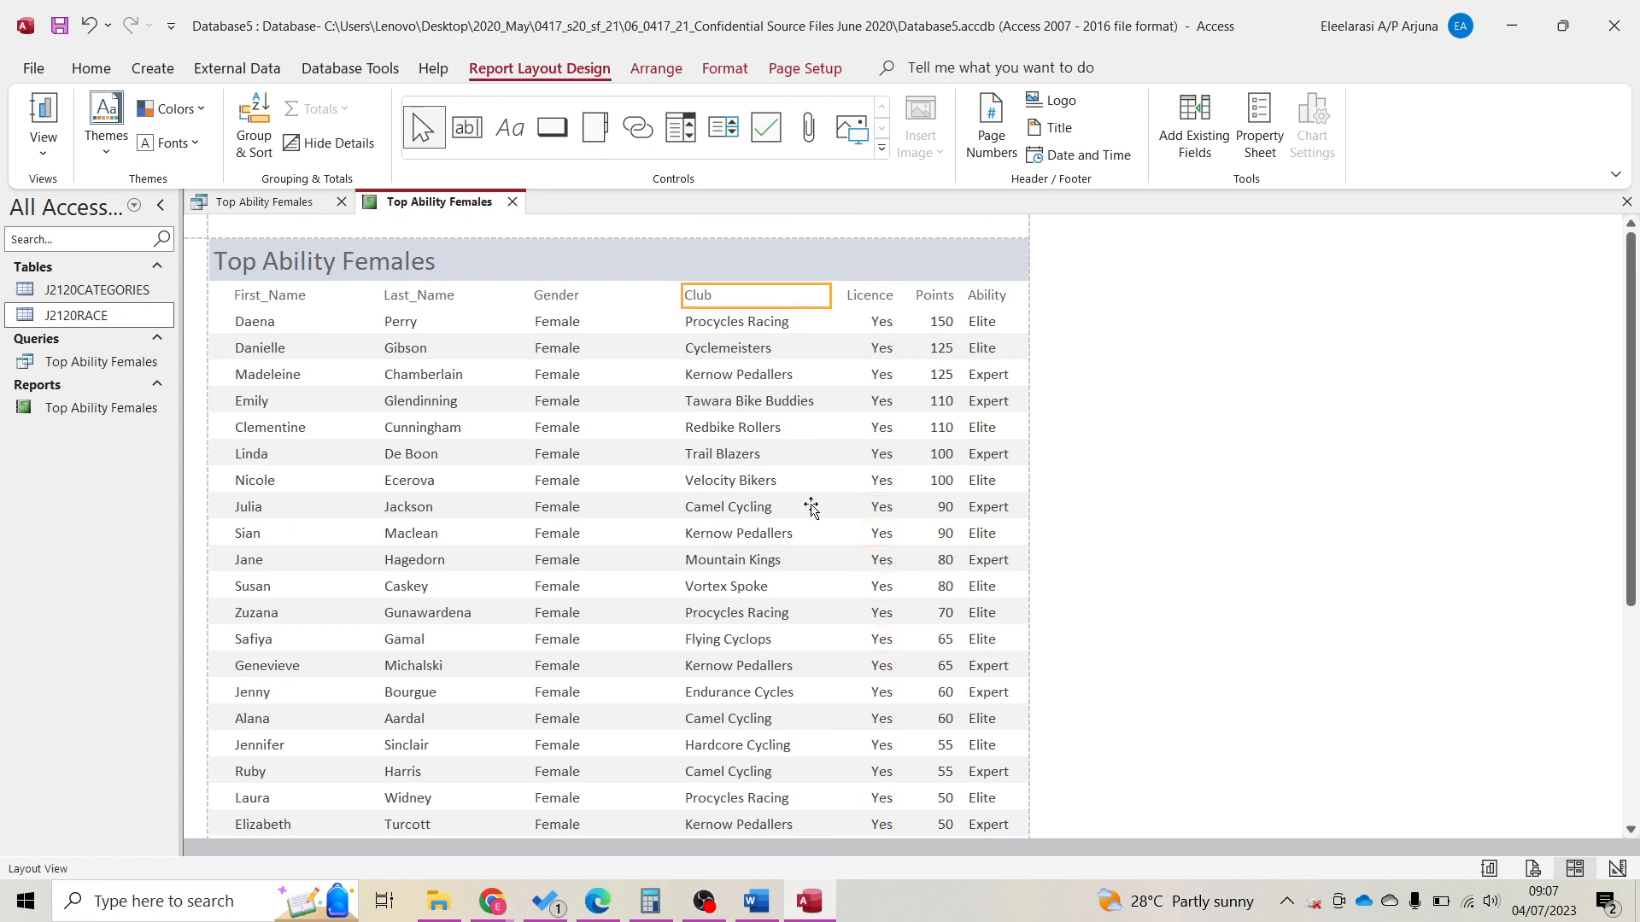
scroll(805, 451, "down", 5)
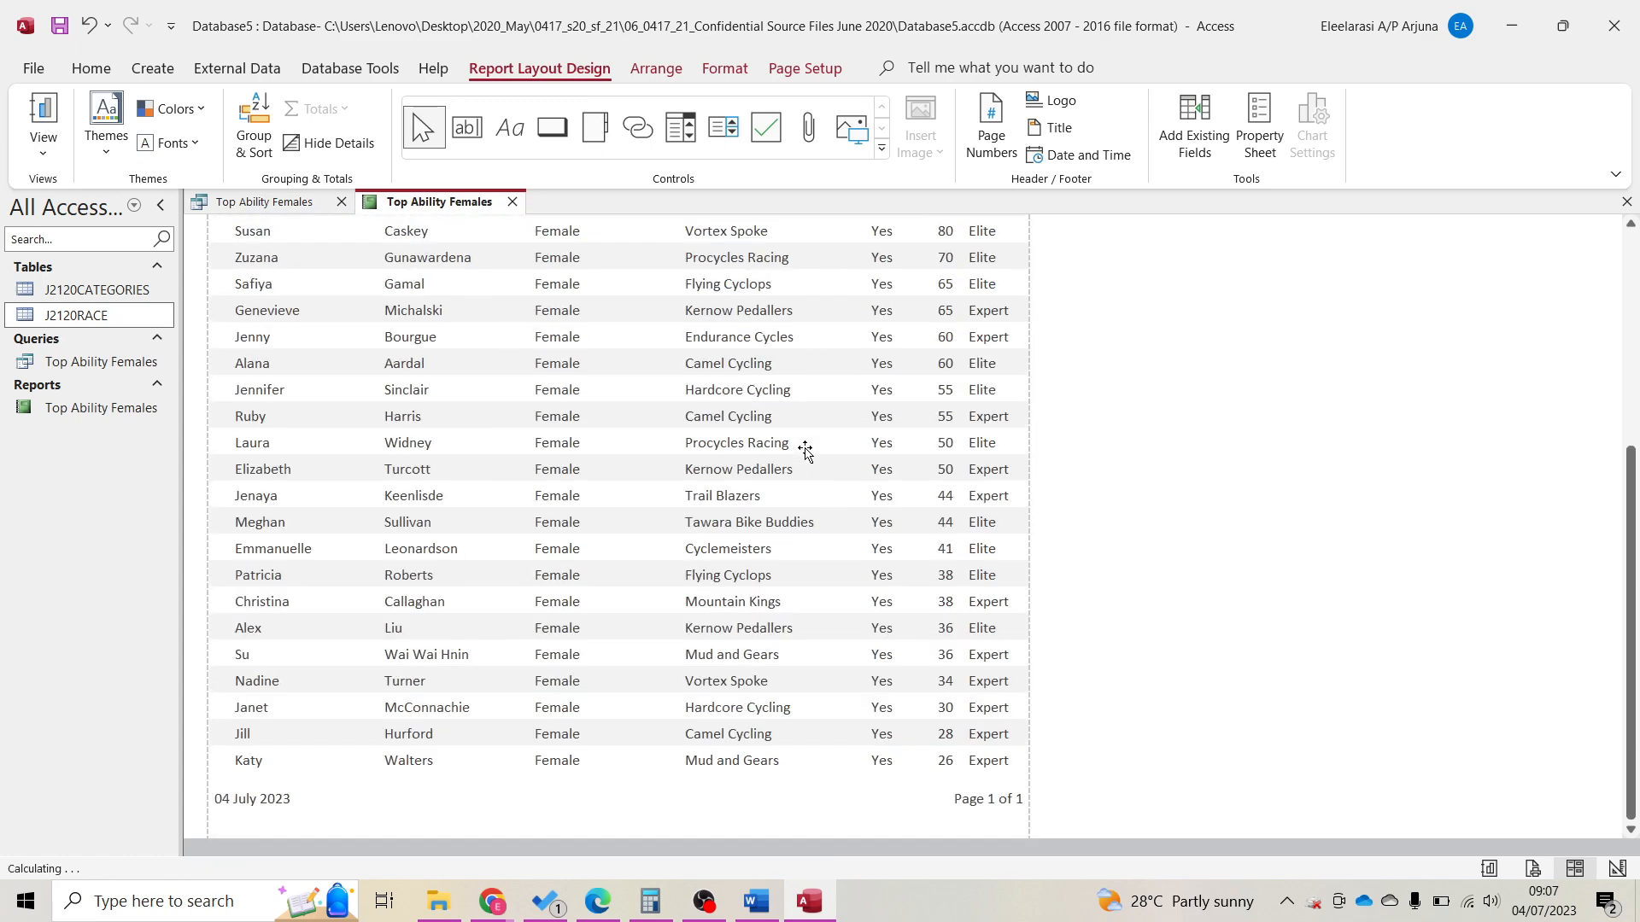
left_click(1535, 866)
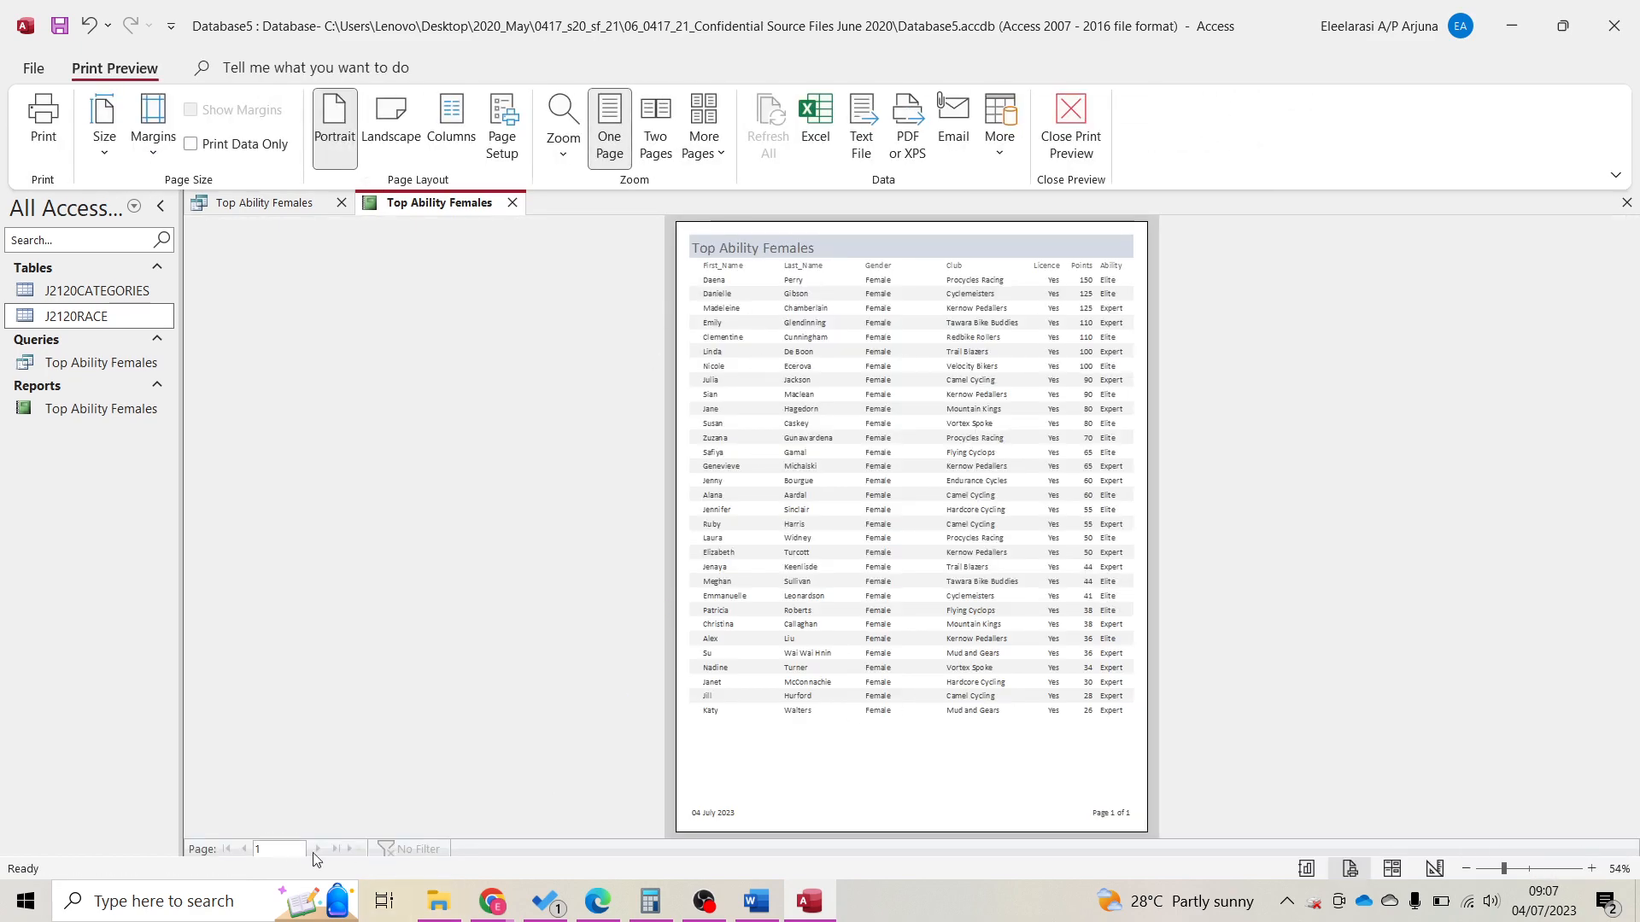
Zoom in and out on the preview page and dock Access on the right half of the screen.
left_click(1109, 515)
left_click(1111, 517)
left_click_drag(1268, 19, 1639, 513)
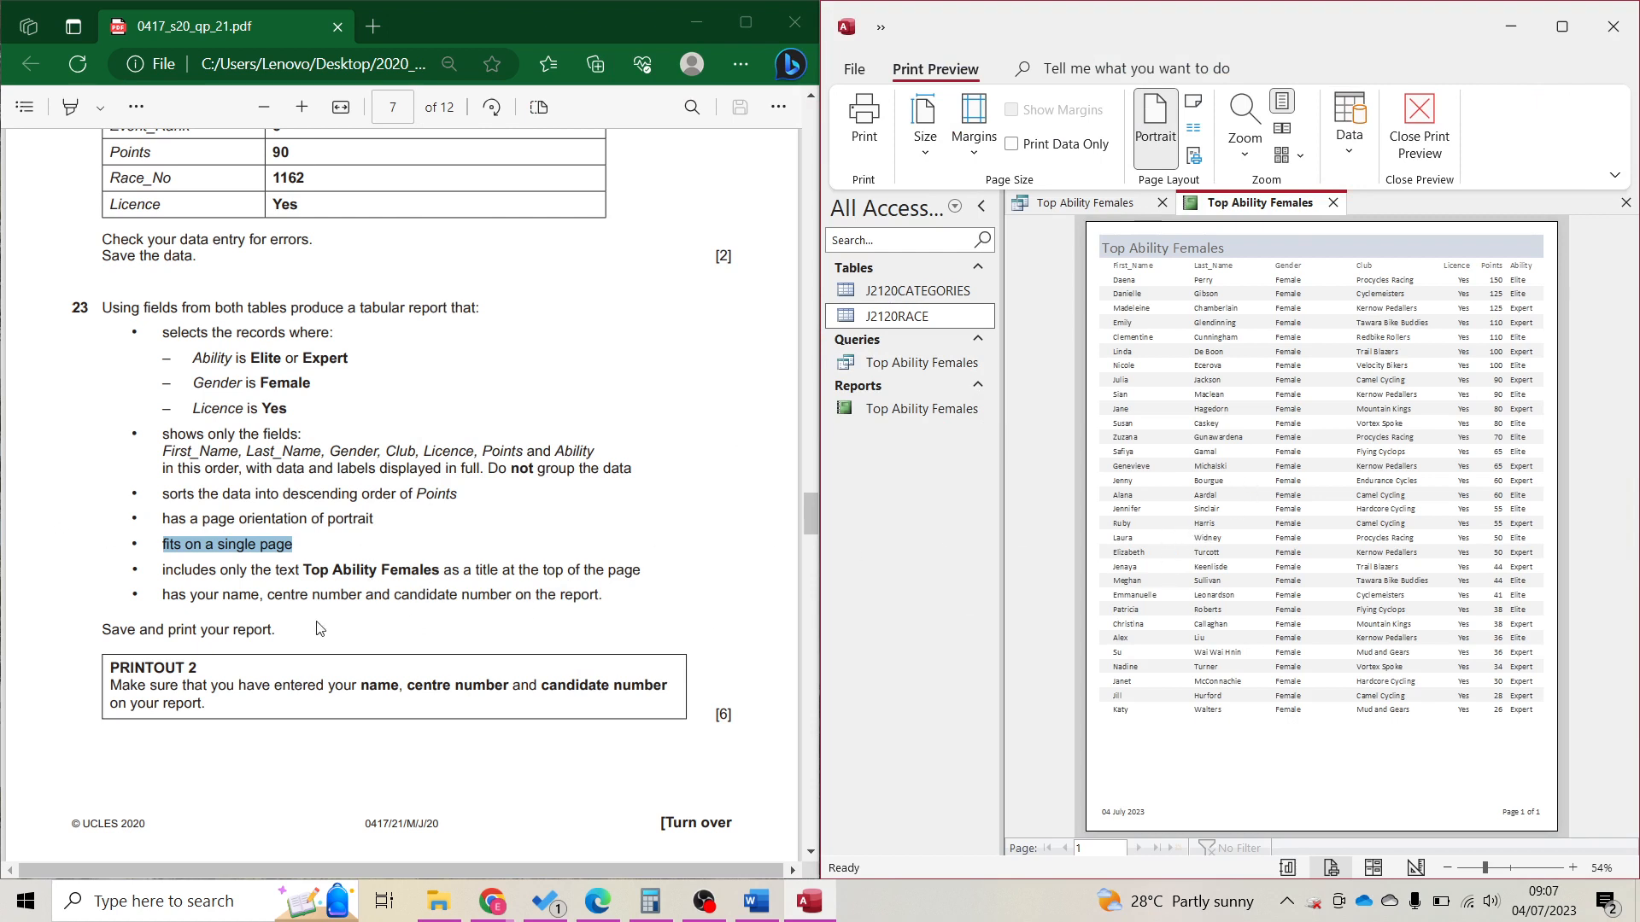
Note the name and number requirement in the question and switch the report to Design View.
left_click_drag(161, 595, 600, 598)
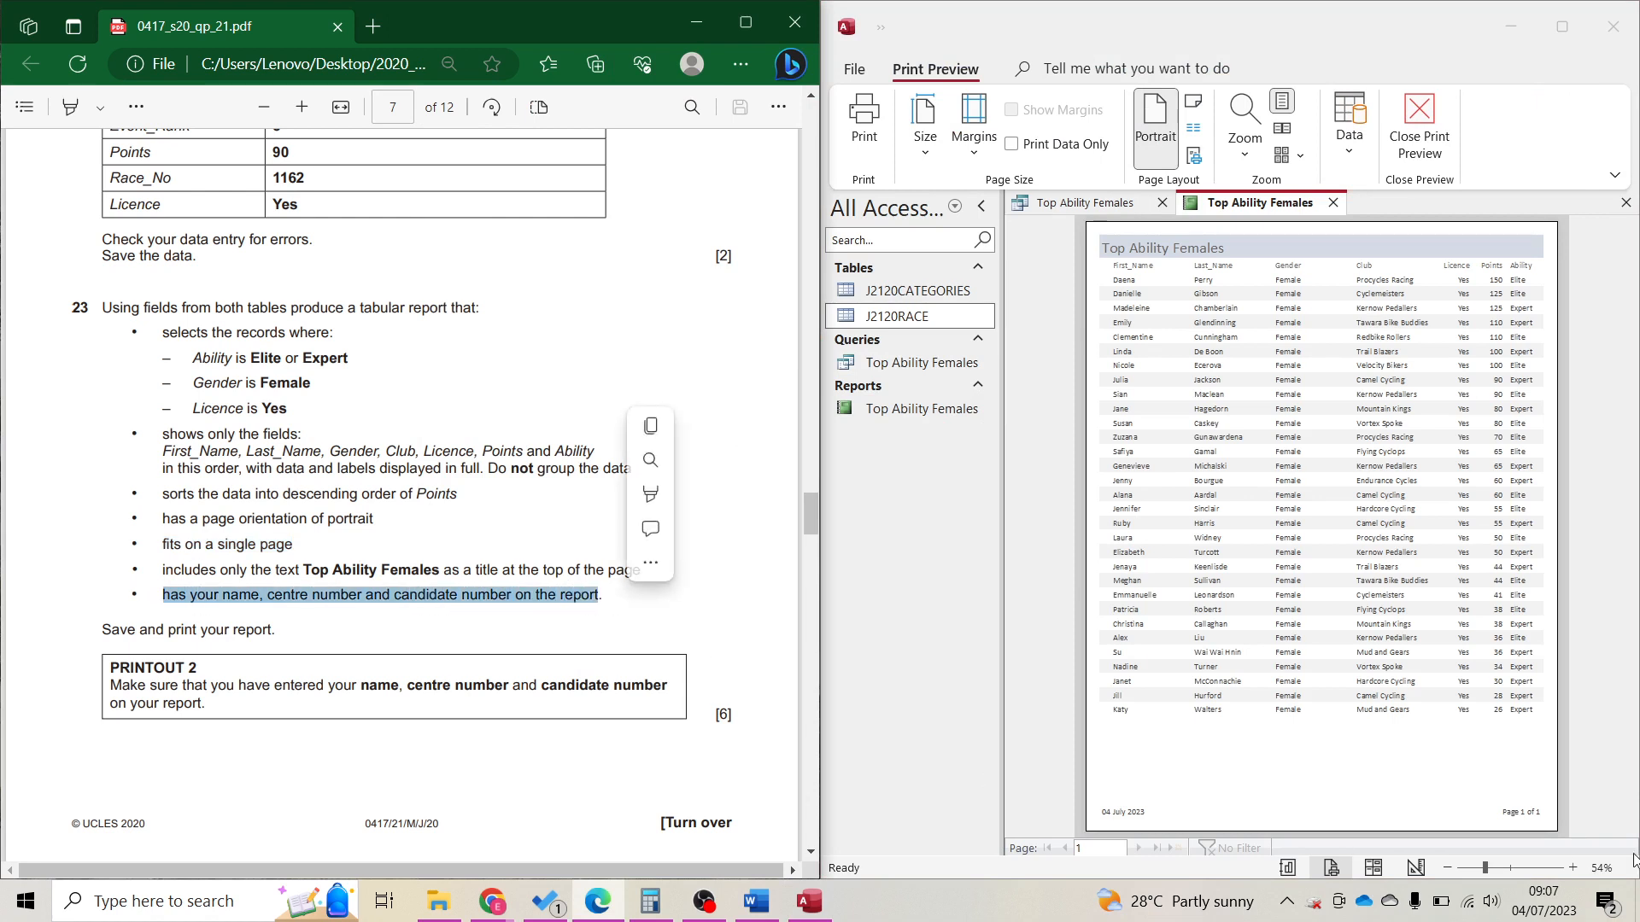
left_click(1435, 869)
left_click(1416, 868)
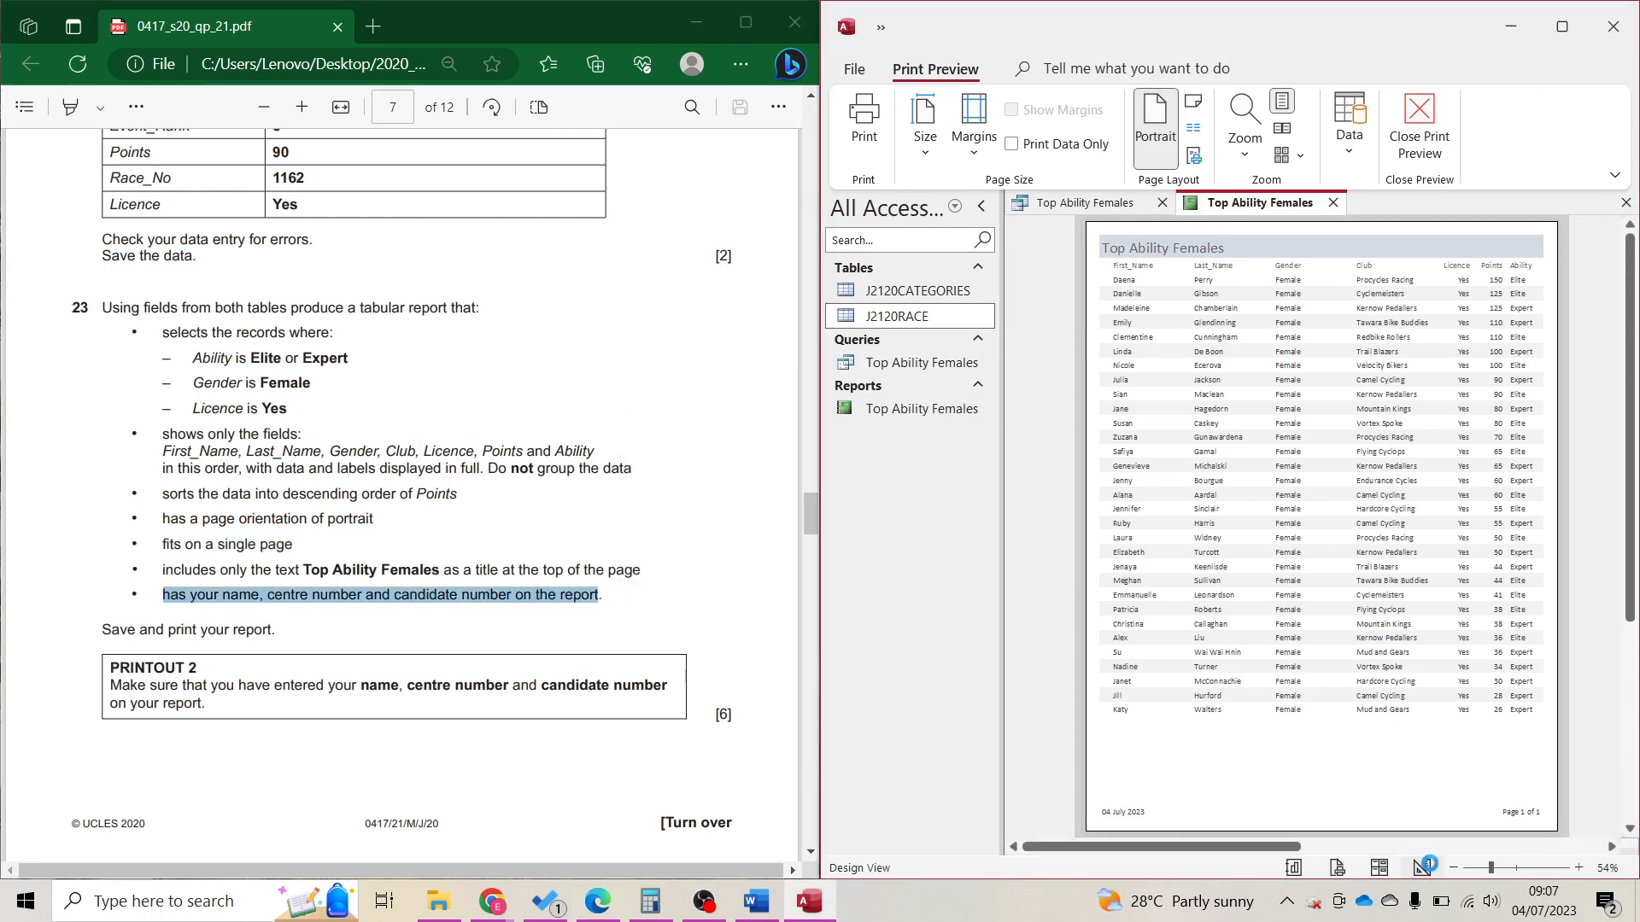
Narrow the =Now() date box and the page-number box in the page footer.
left_click(1548, 50)
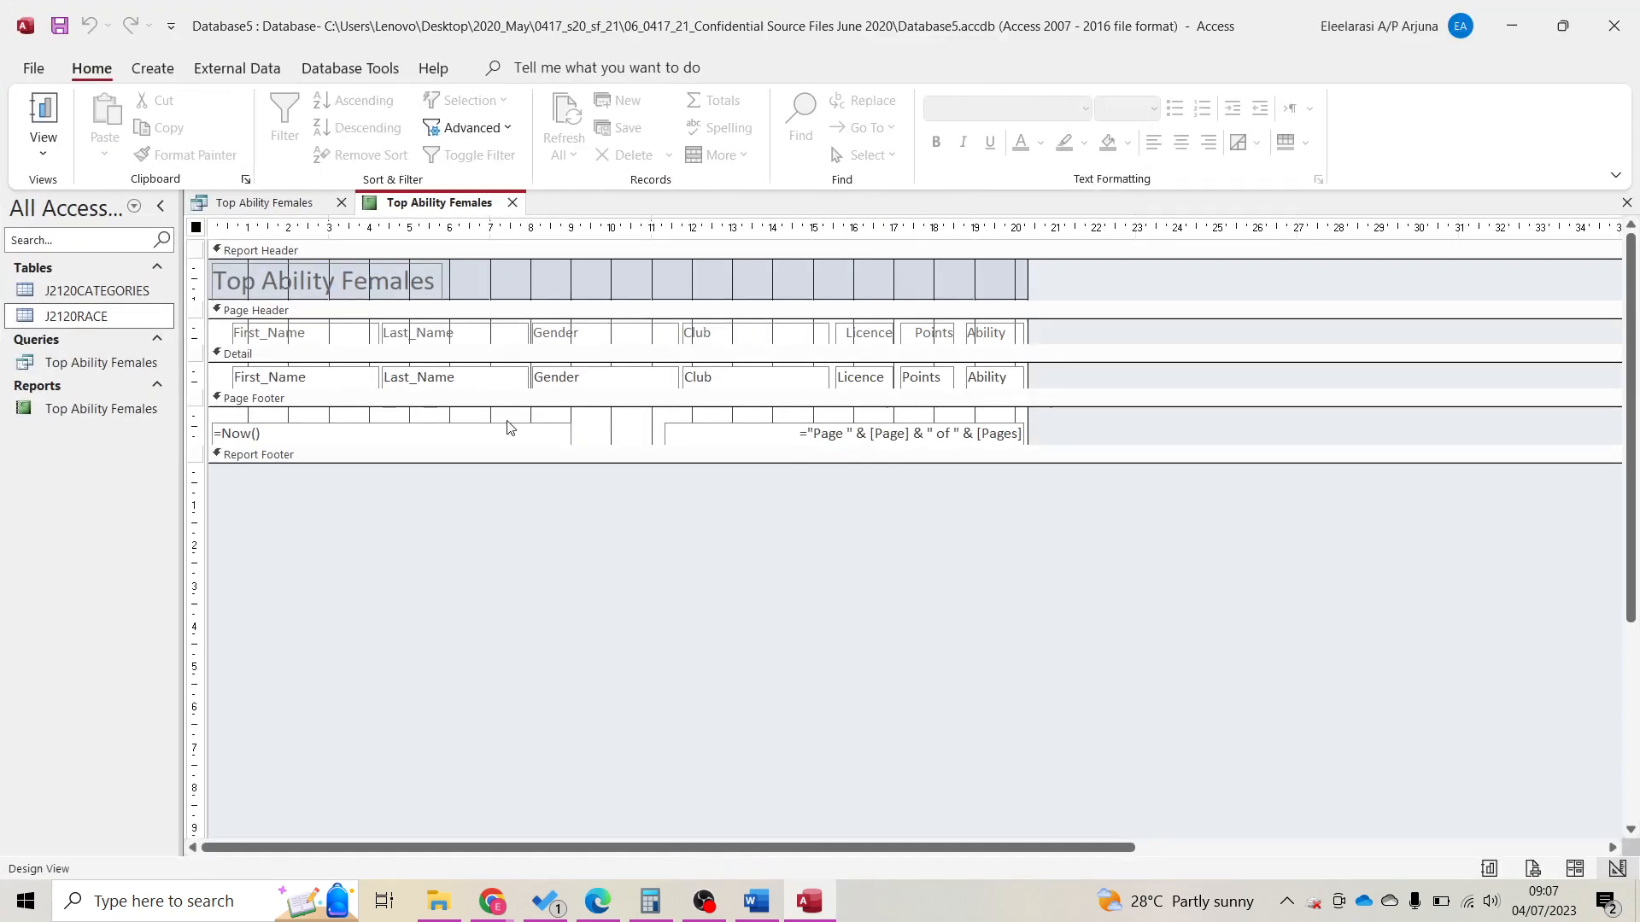
left_click(633, 437)
left_click(567, 435)
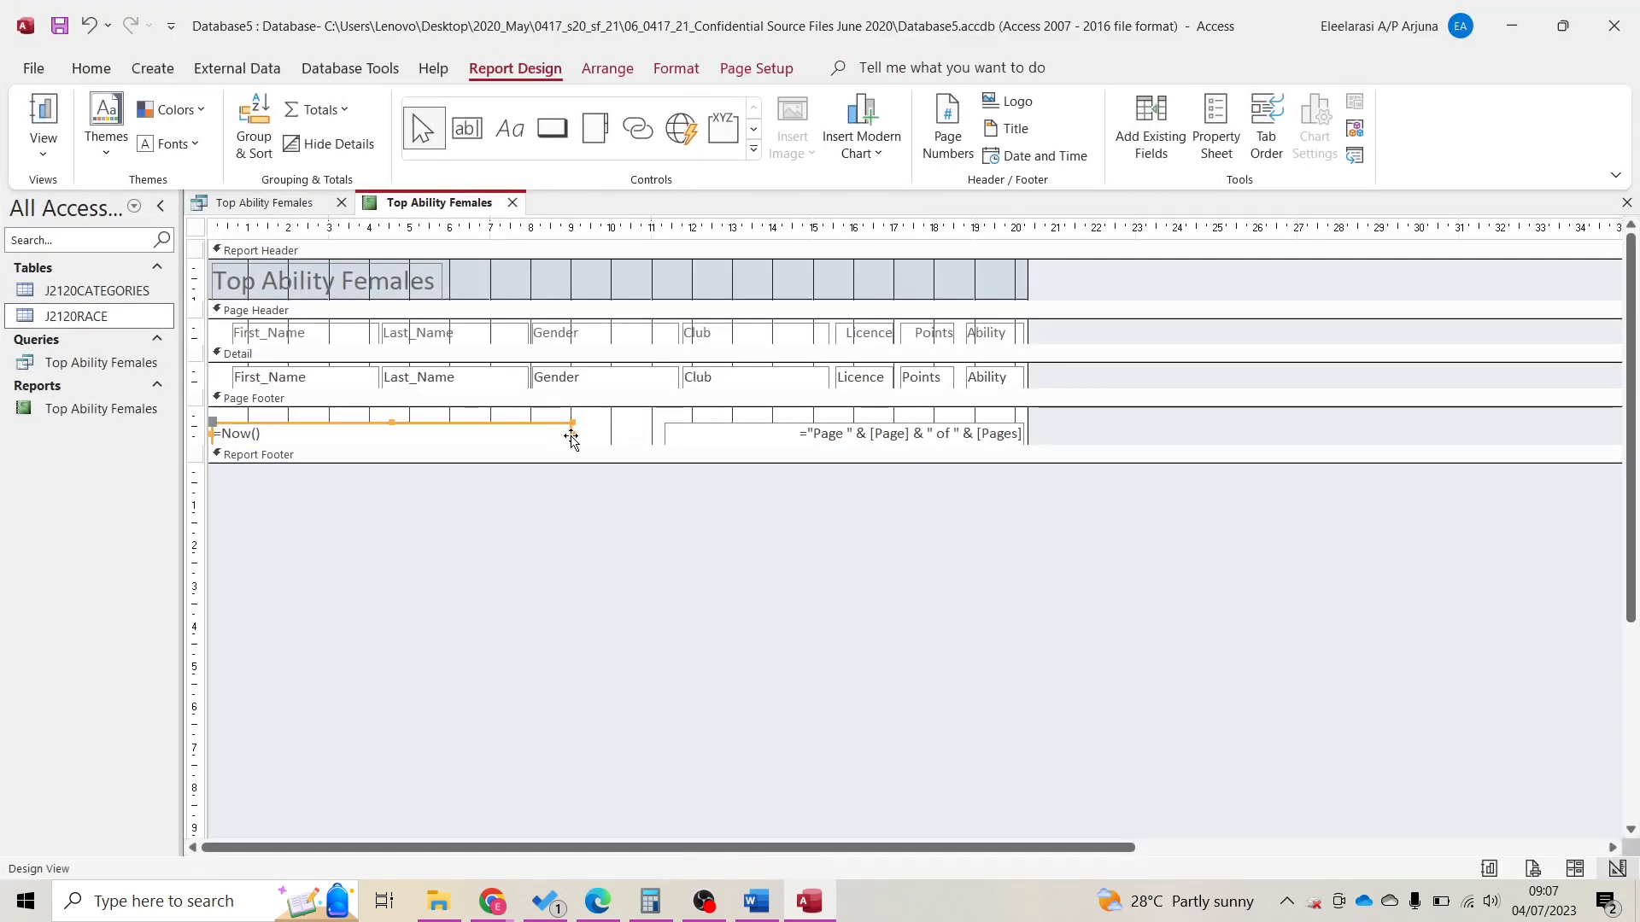
left_click_drag(569, 433, 372, 433)
left_click(667, 438)
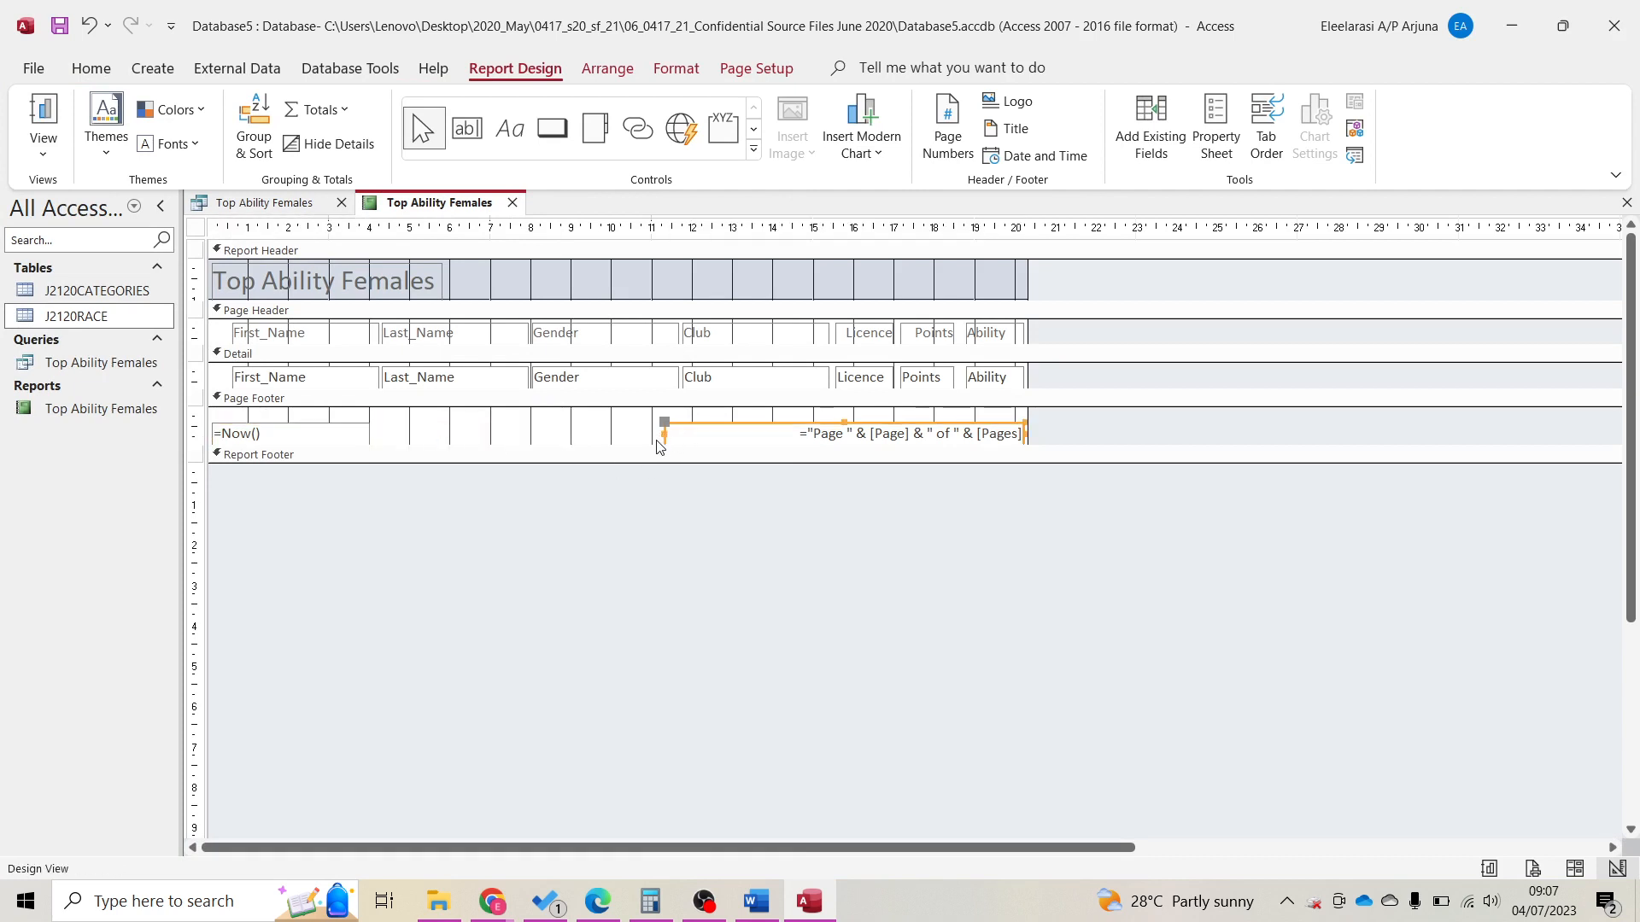
left_click_drag(665, 433, 771, 435)
Add a footer label with the candidate's name and number, then preview the report.
left_click(510, 128)
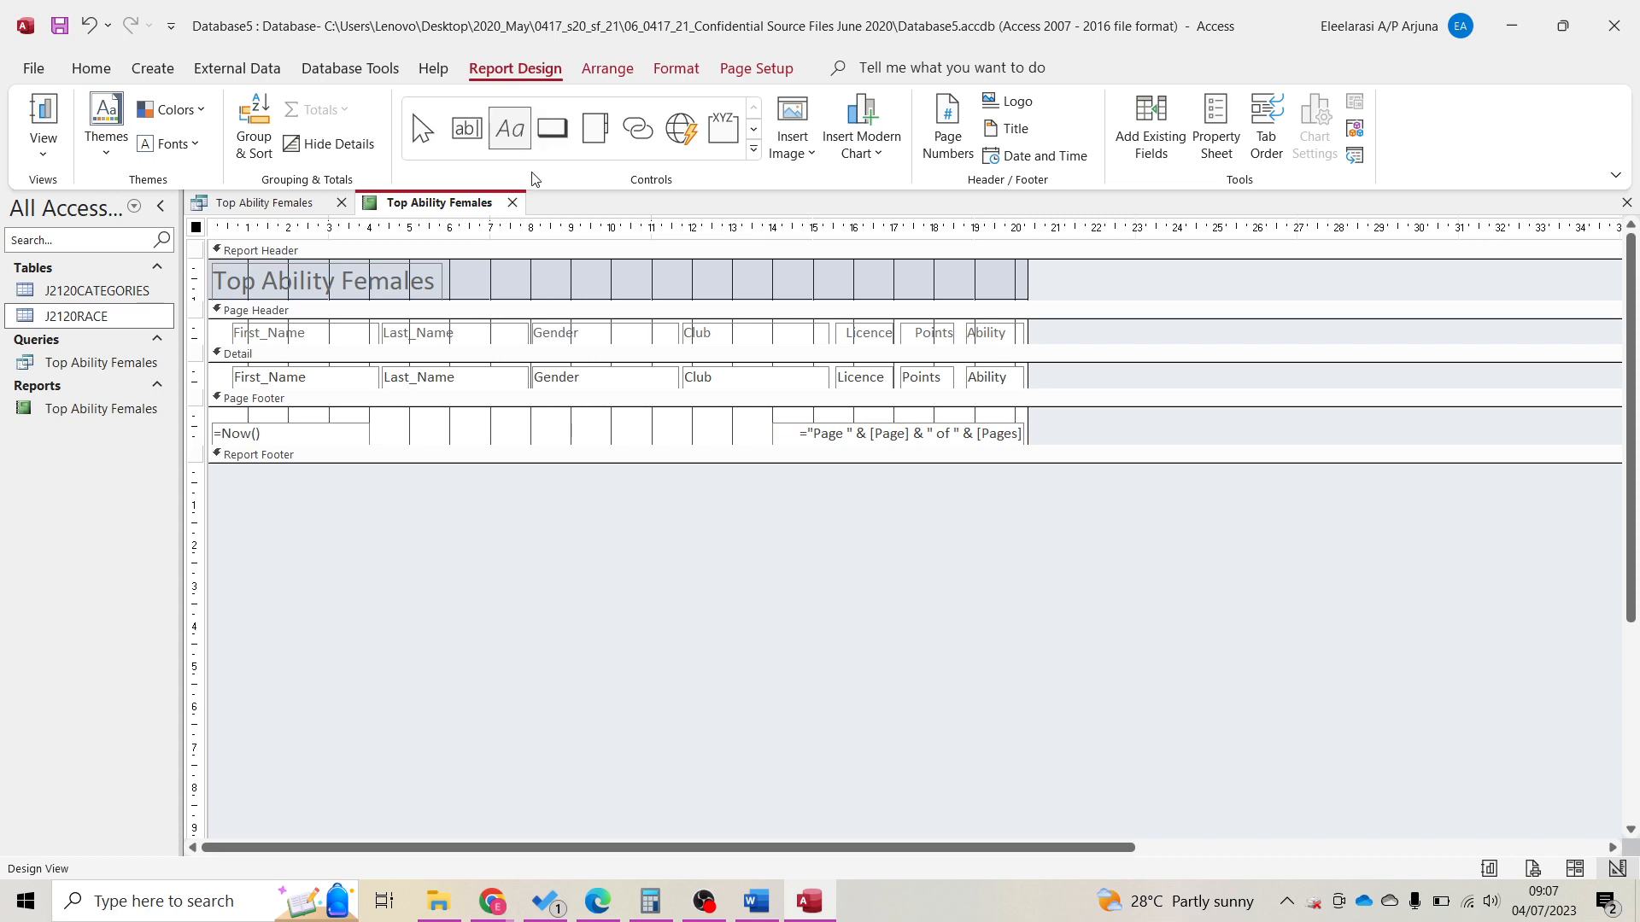
left_click_drag(439, 419, 712, 439)
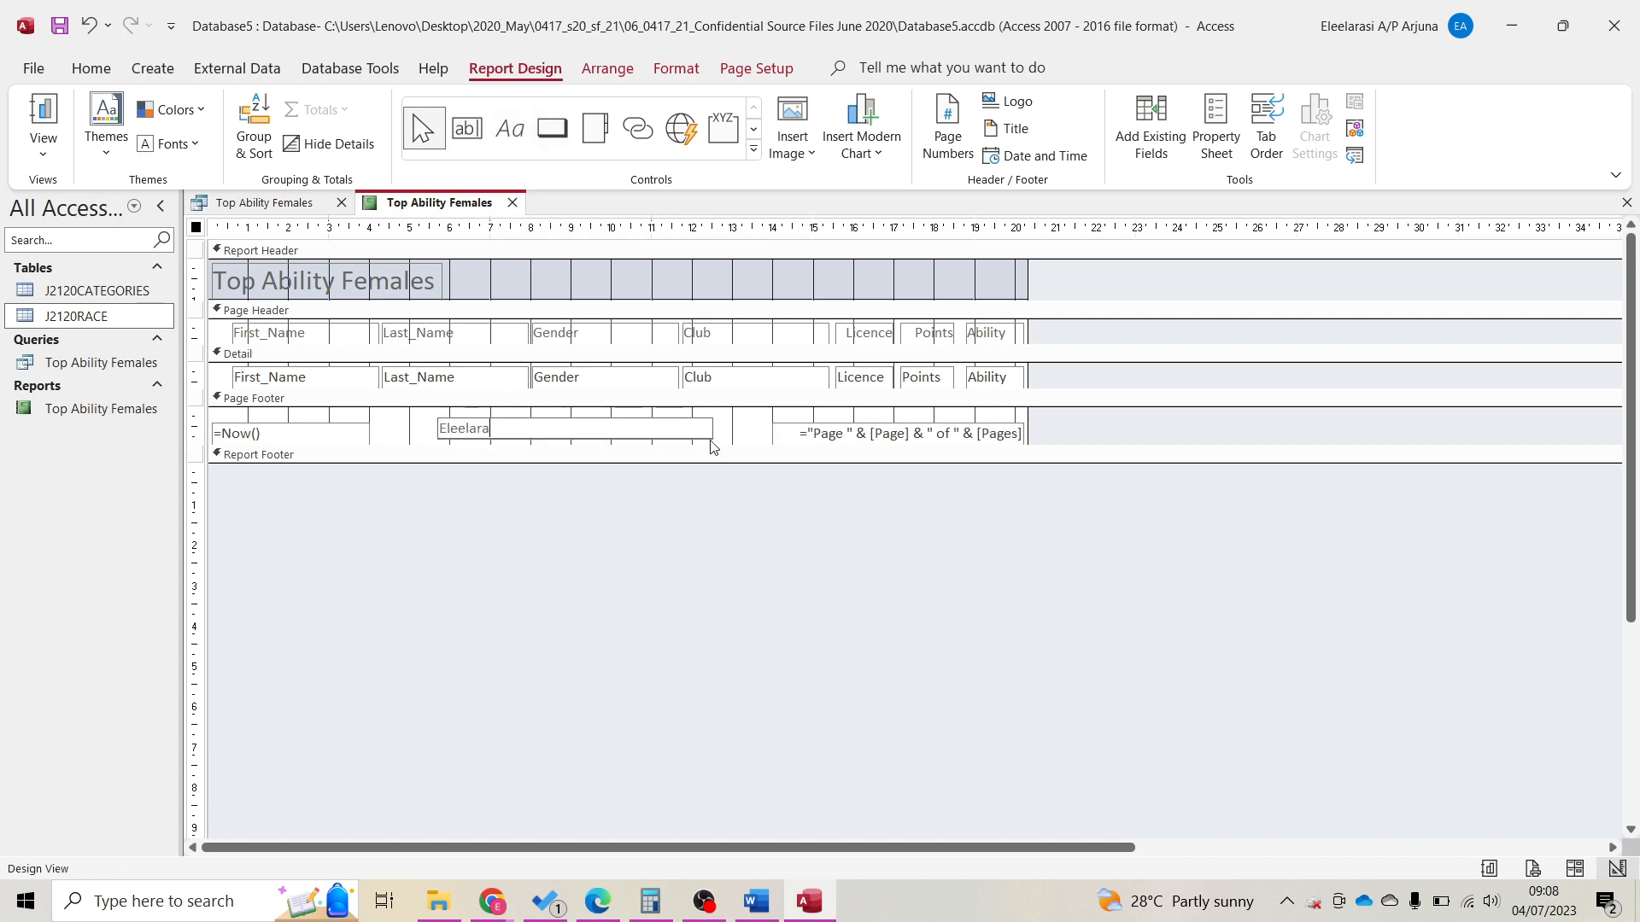
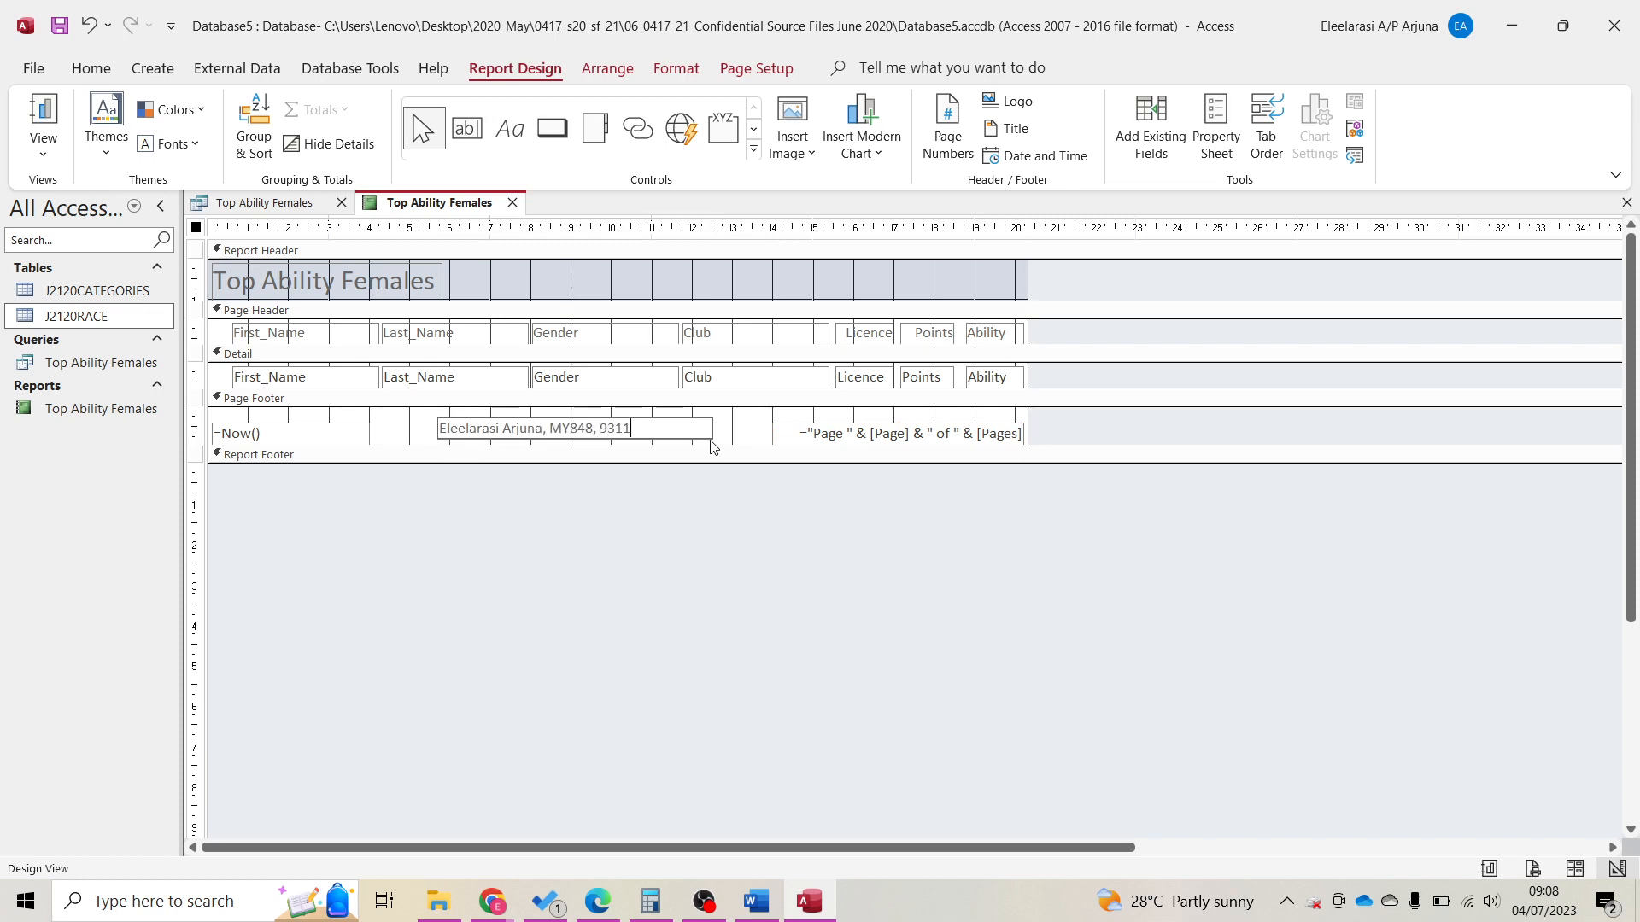
key("Return")
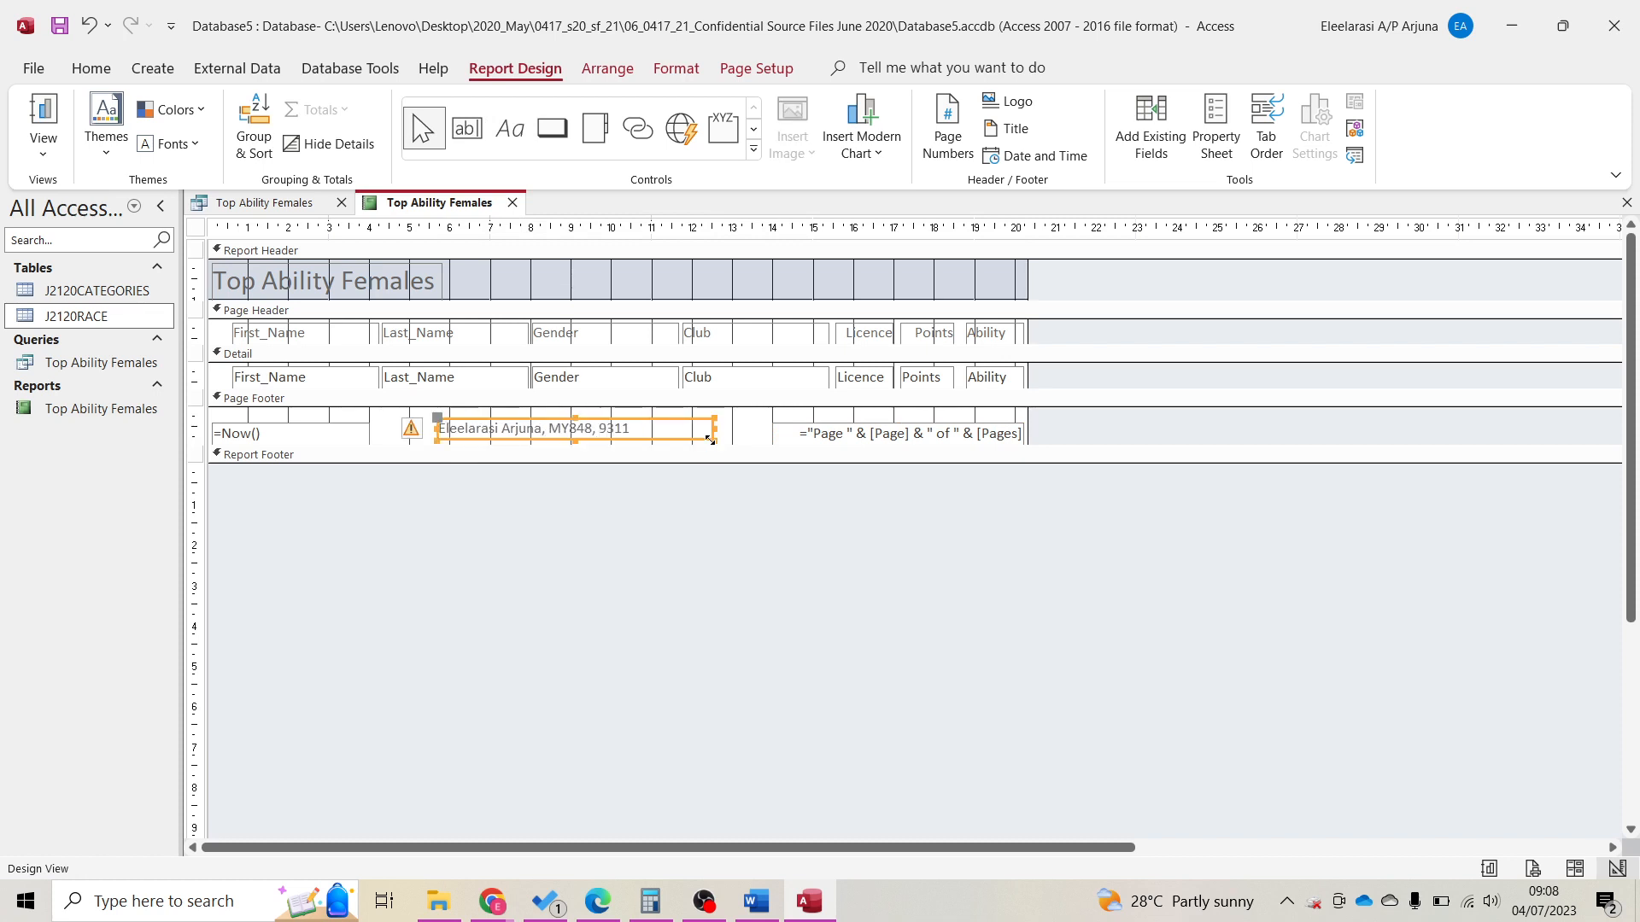
key("Down")
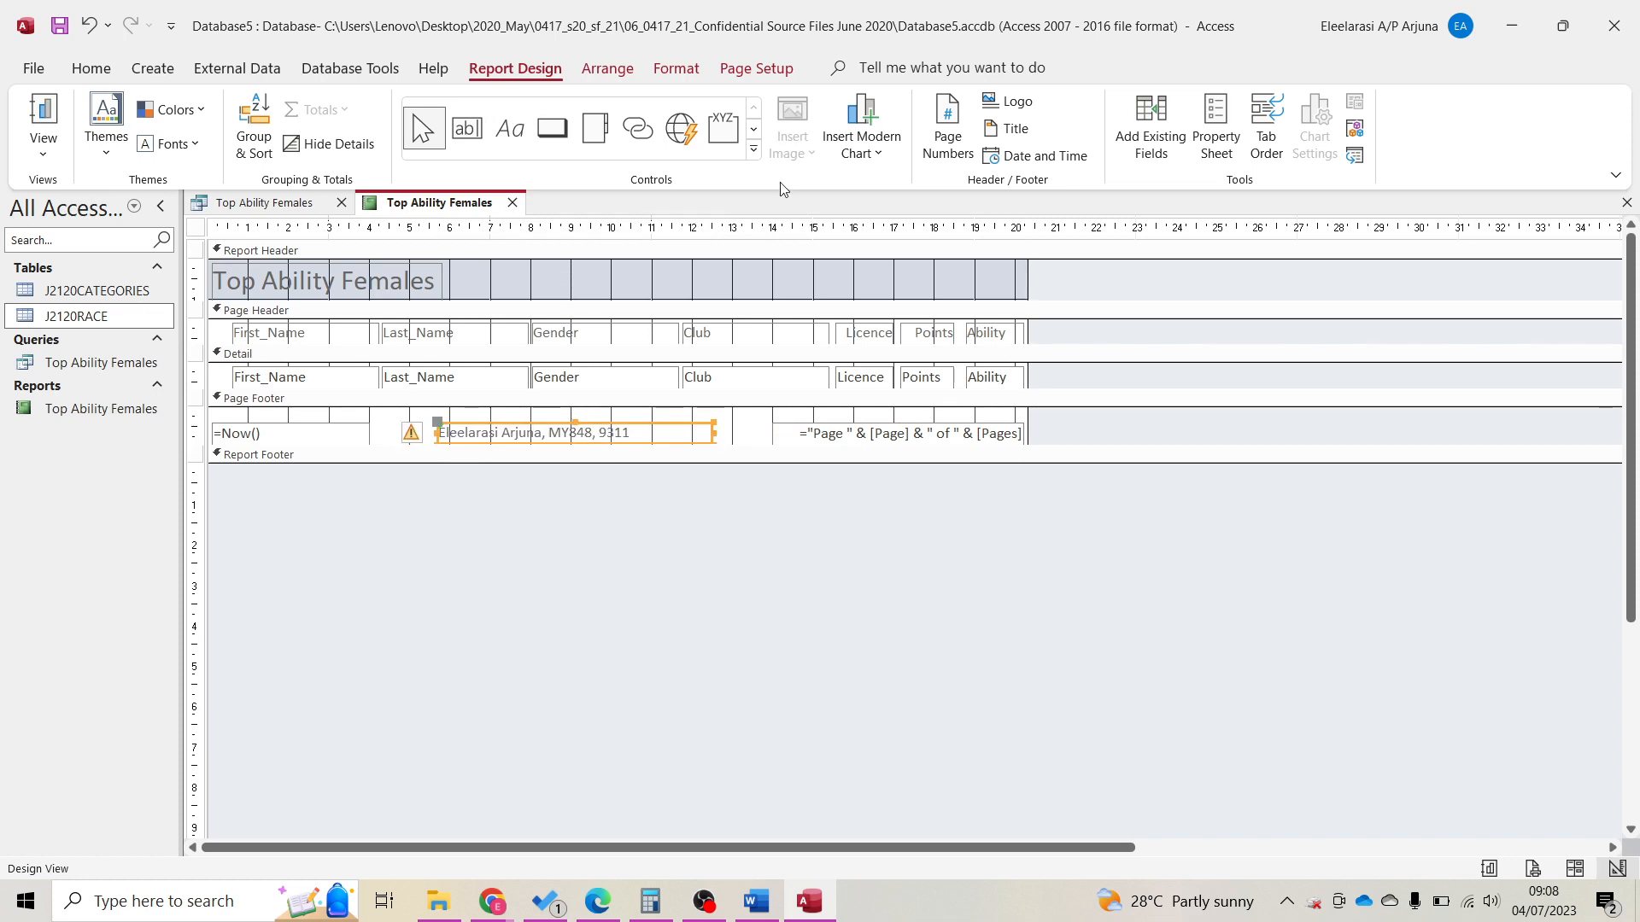
left_click_drag(861, 10, 1639, 410)
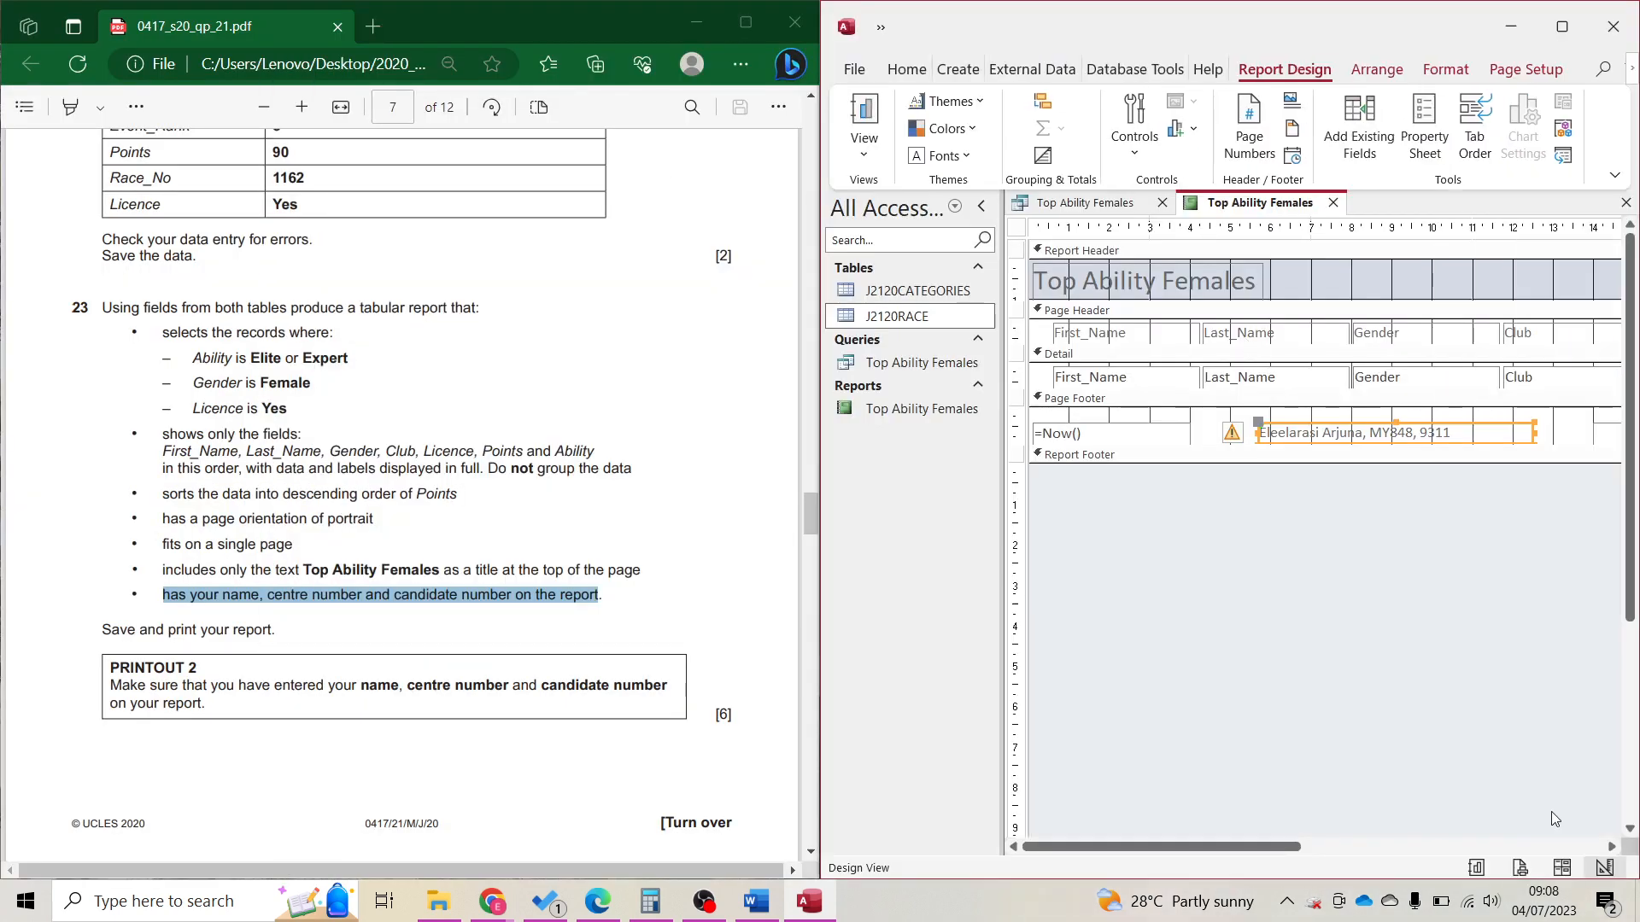
left_click(1519, 868)
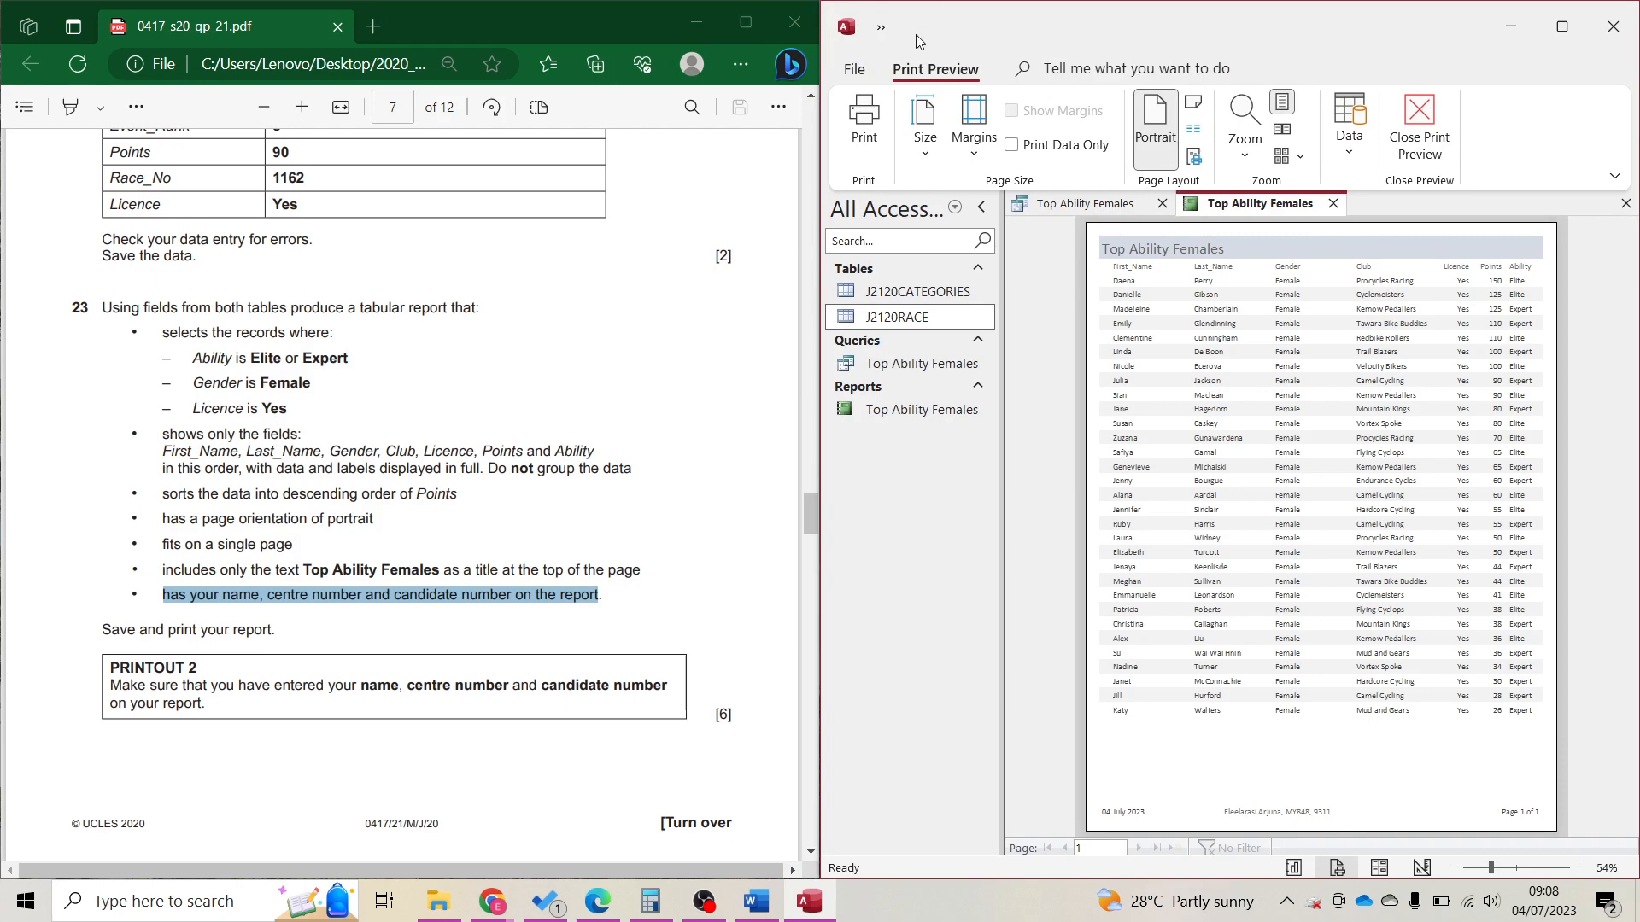
Print the report with Microsoft Print to PDF, saving it as P2 in Desktop > 2020_May.
left_click(867, 99)
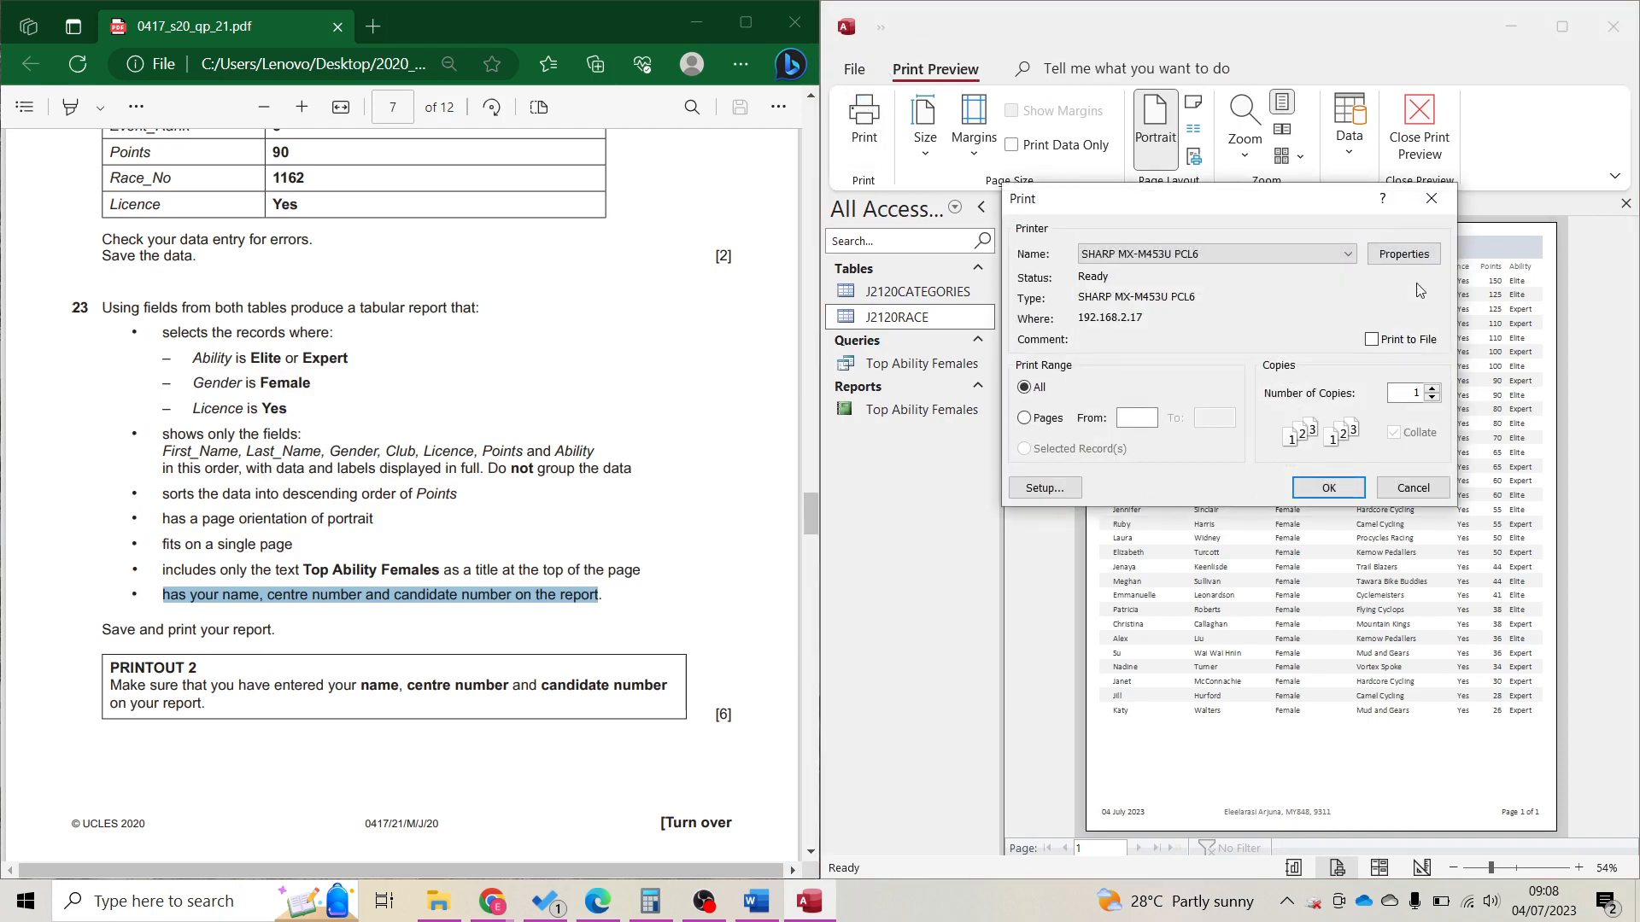
left_click(1289, 267)
left_click(1230, 281)
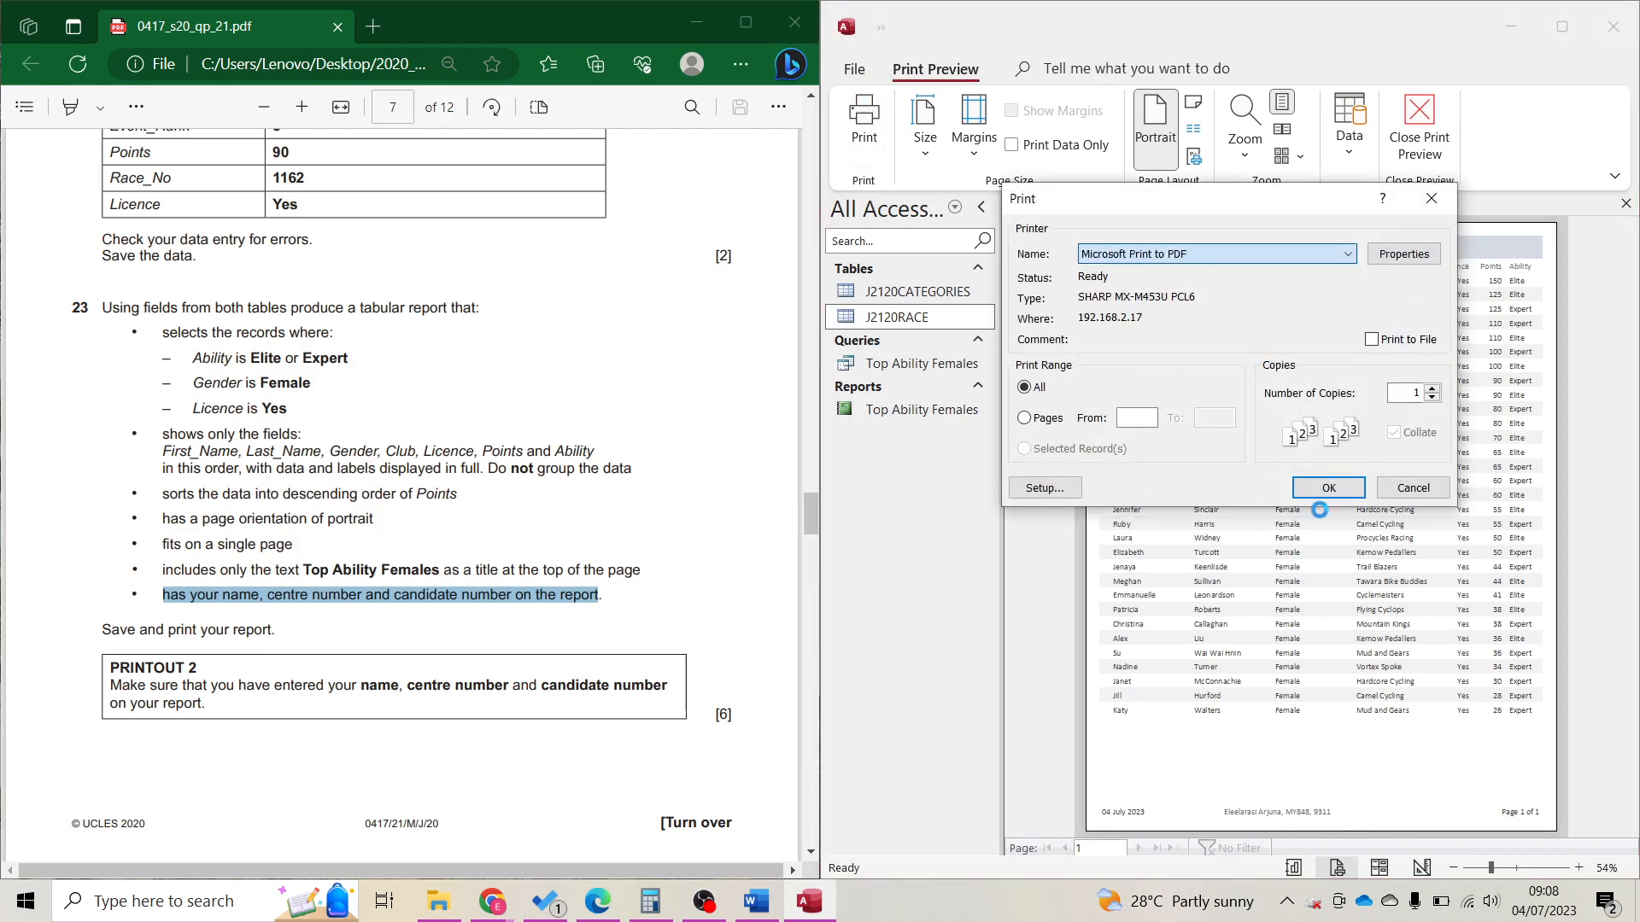
left_click(1326, 491)
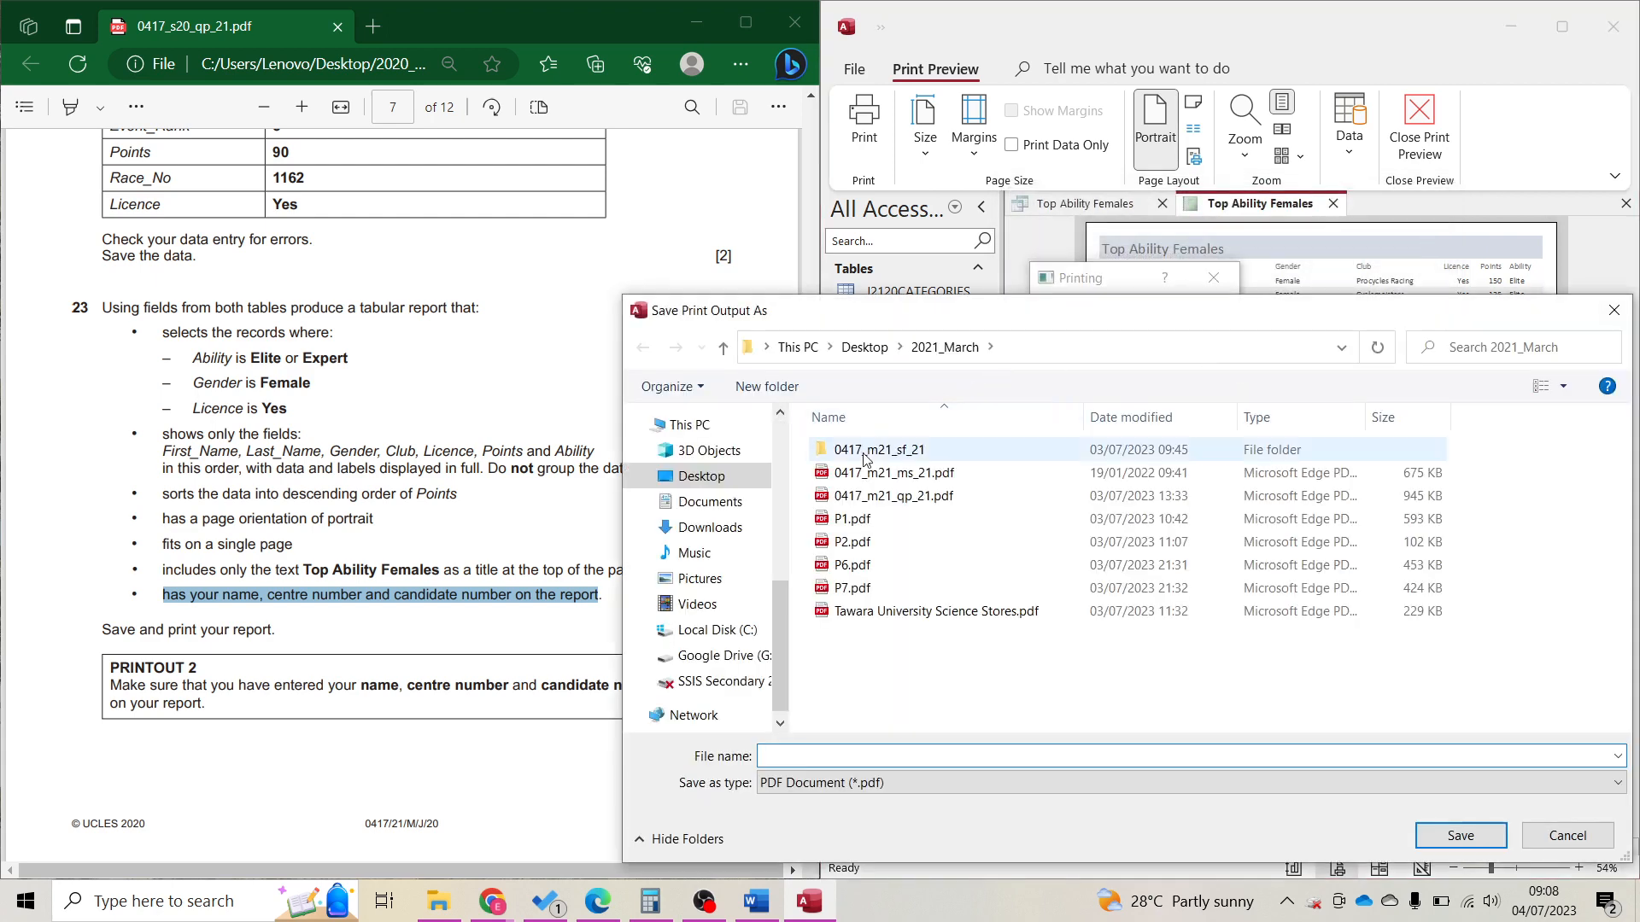
left_click(870, 350)
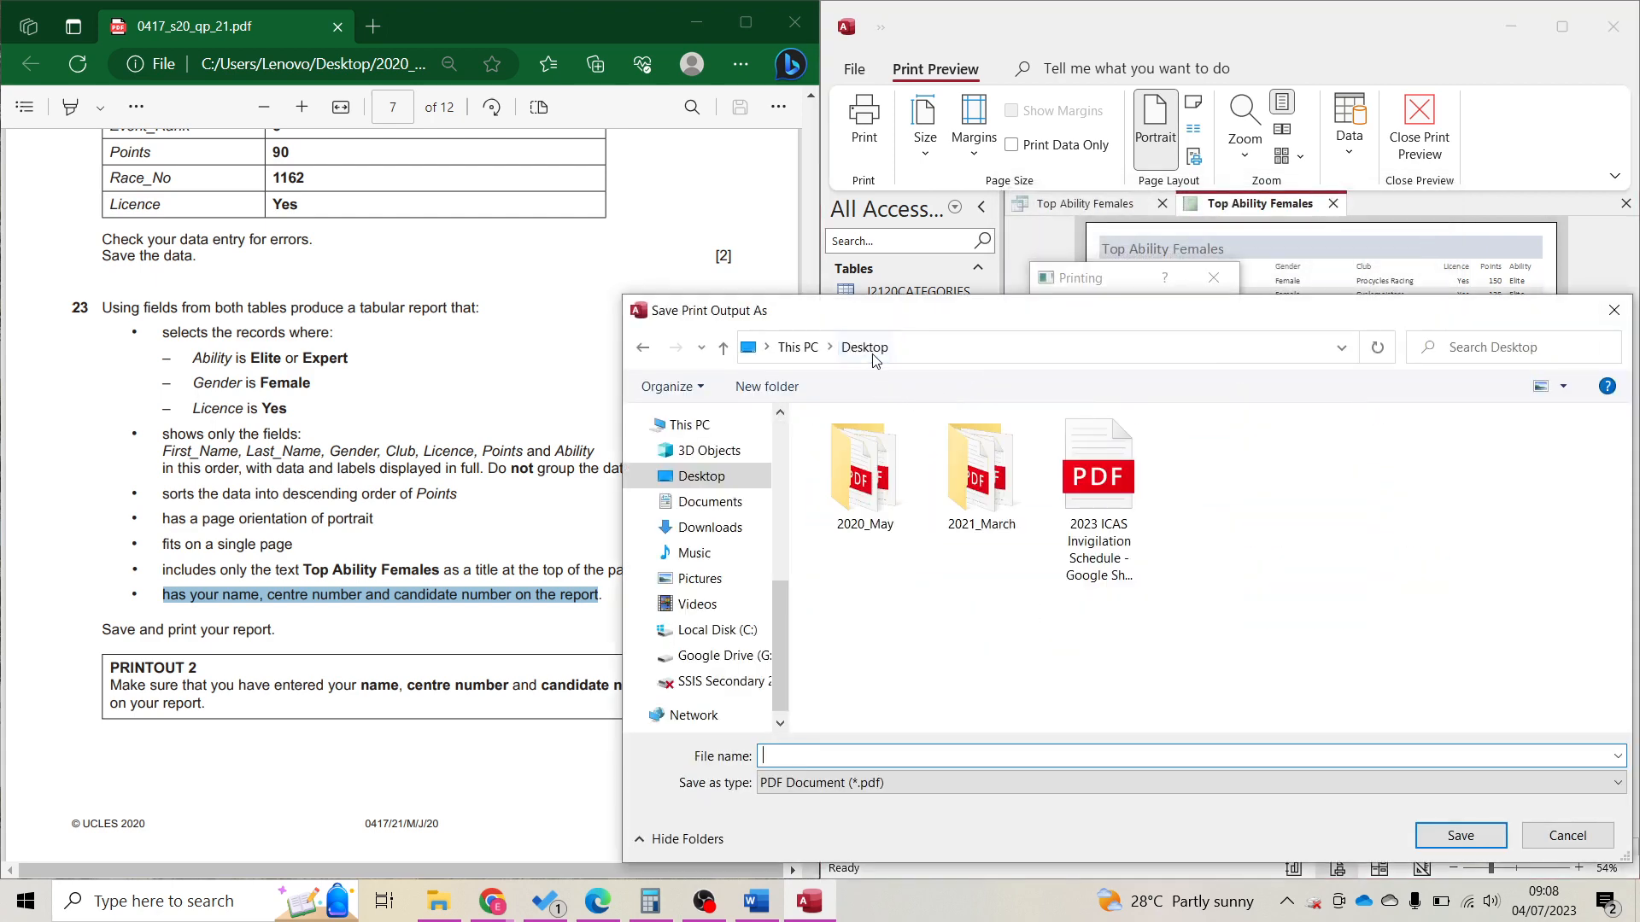
double_click(899, 465)
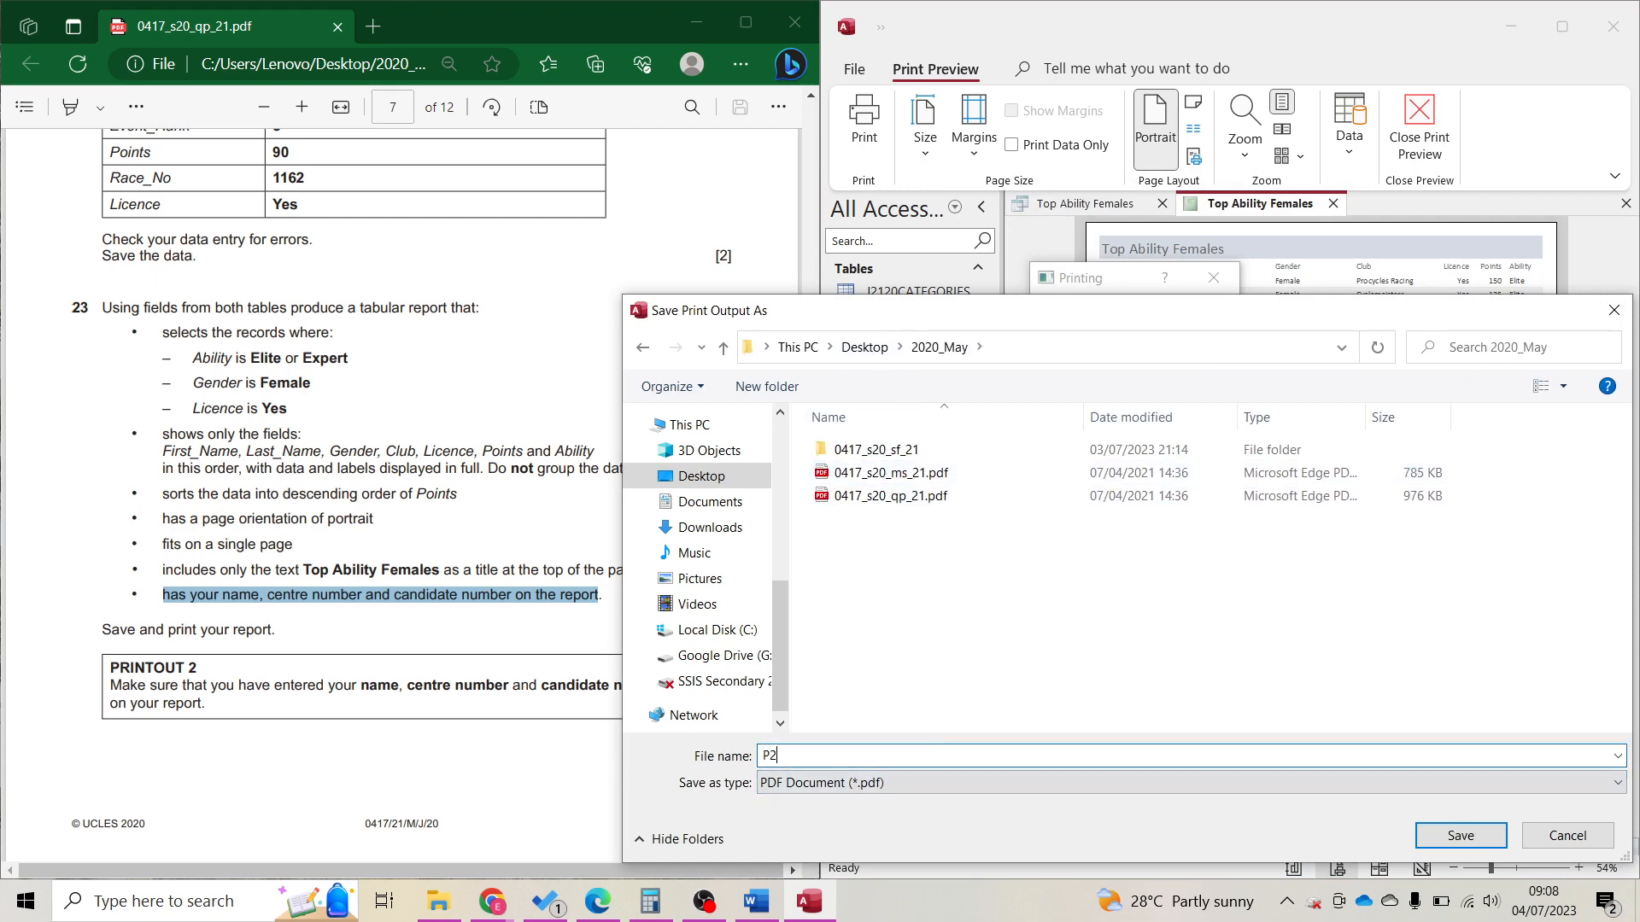
key("Return")
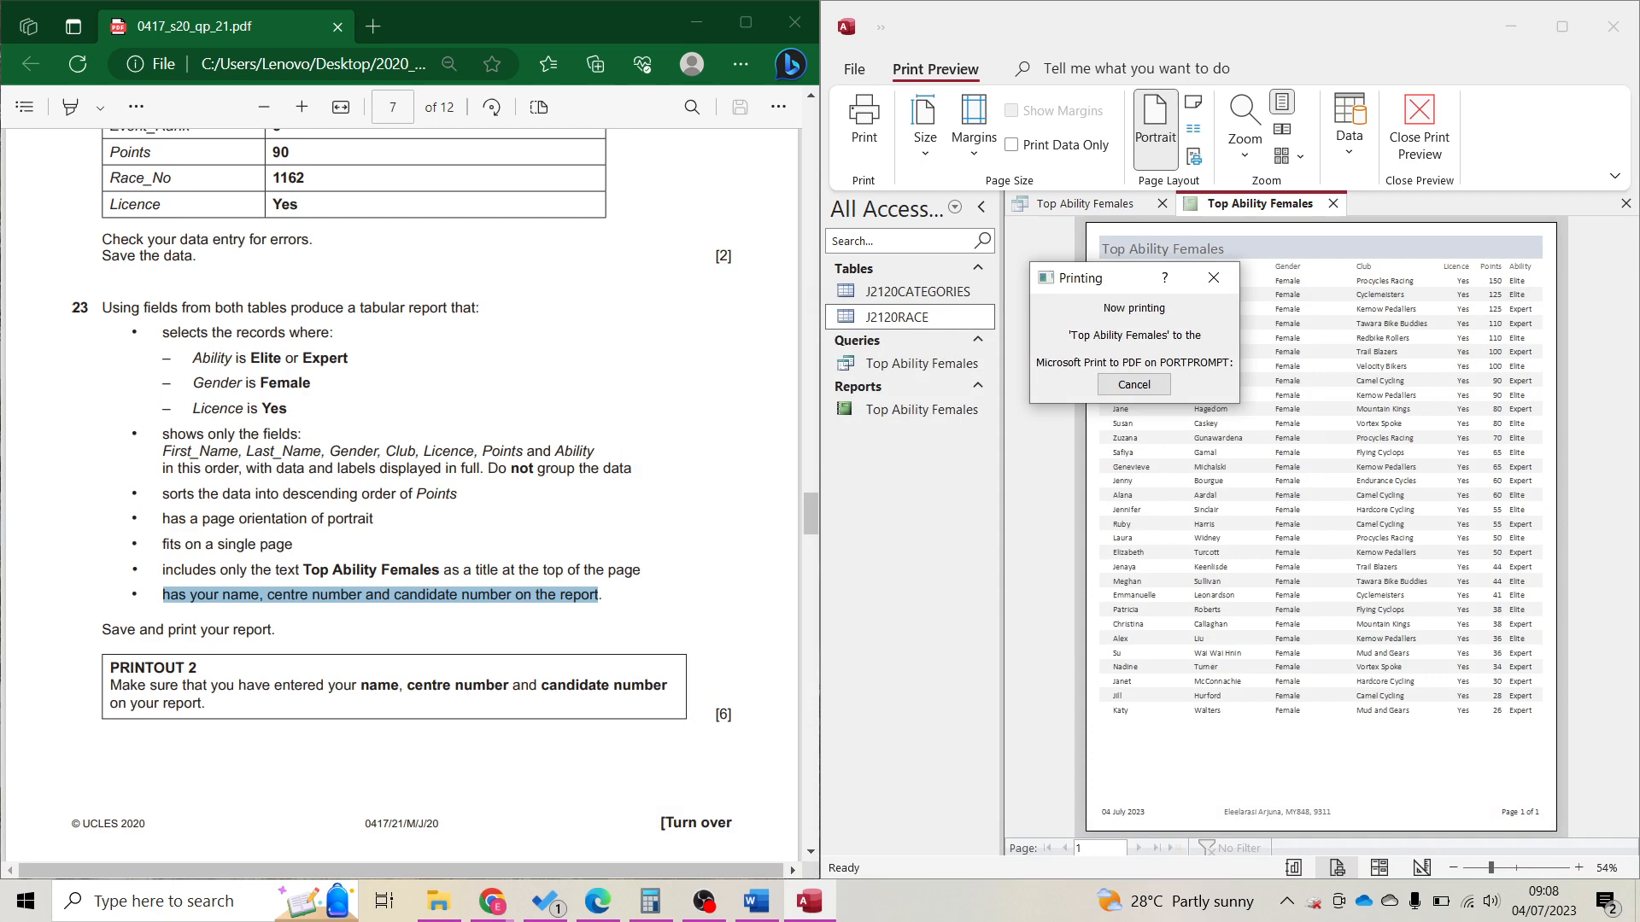
Close Print Preview and close the open report and query.
left_click(583, 652)
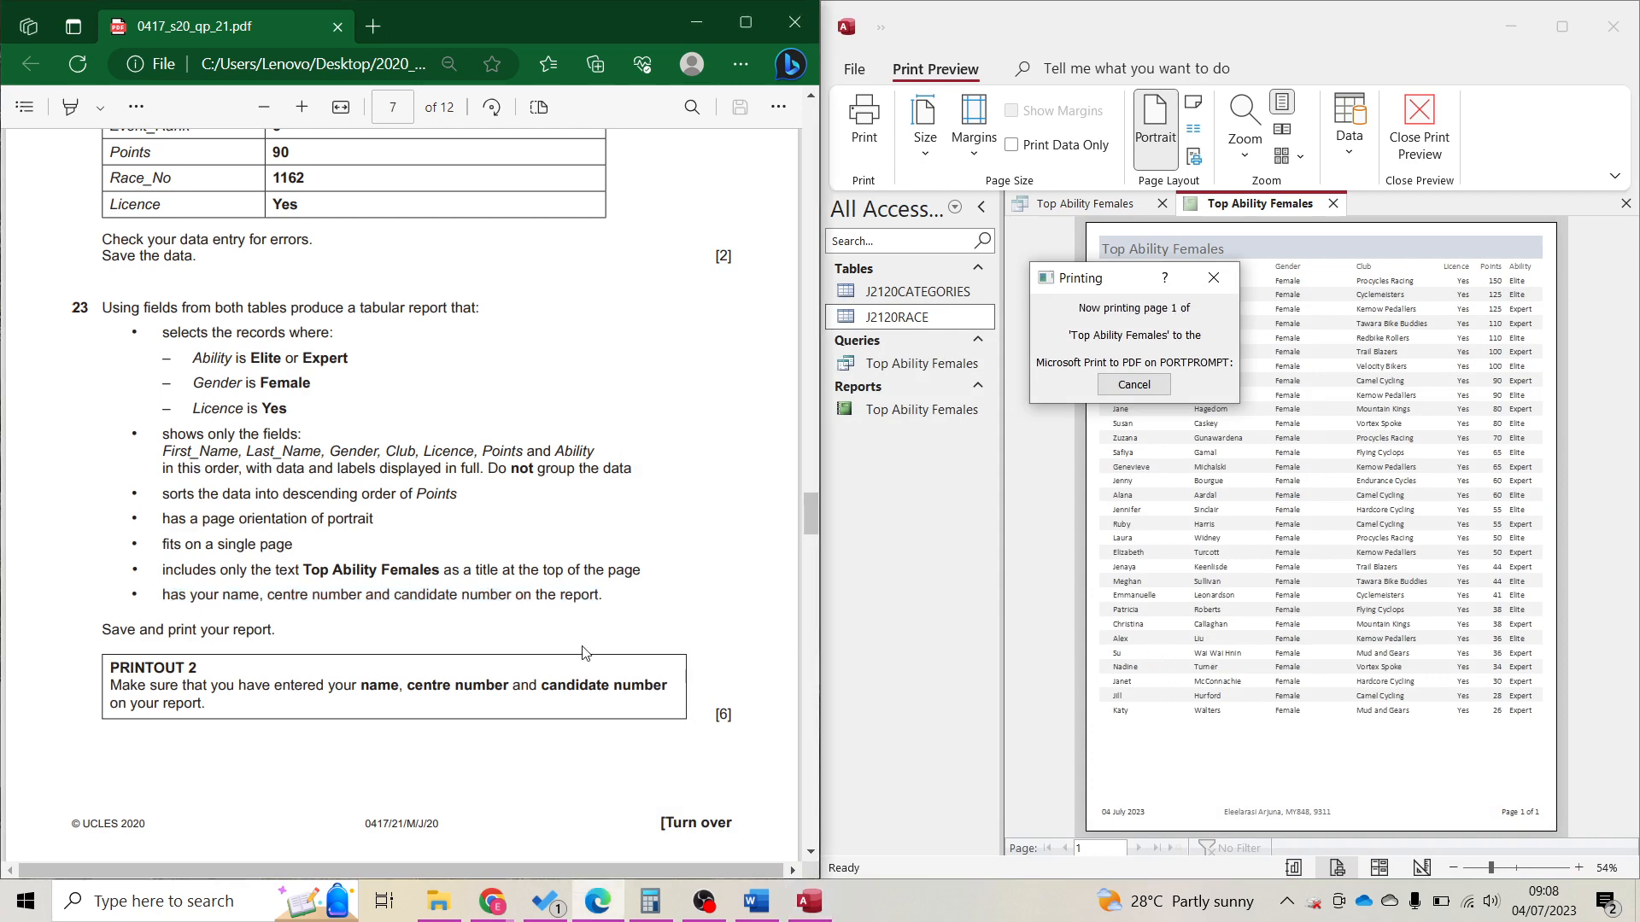
scroll(584, 653, "down", 10)
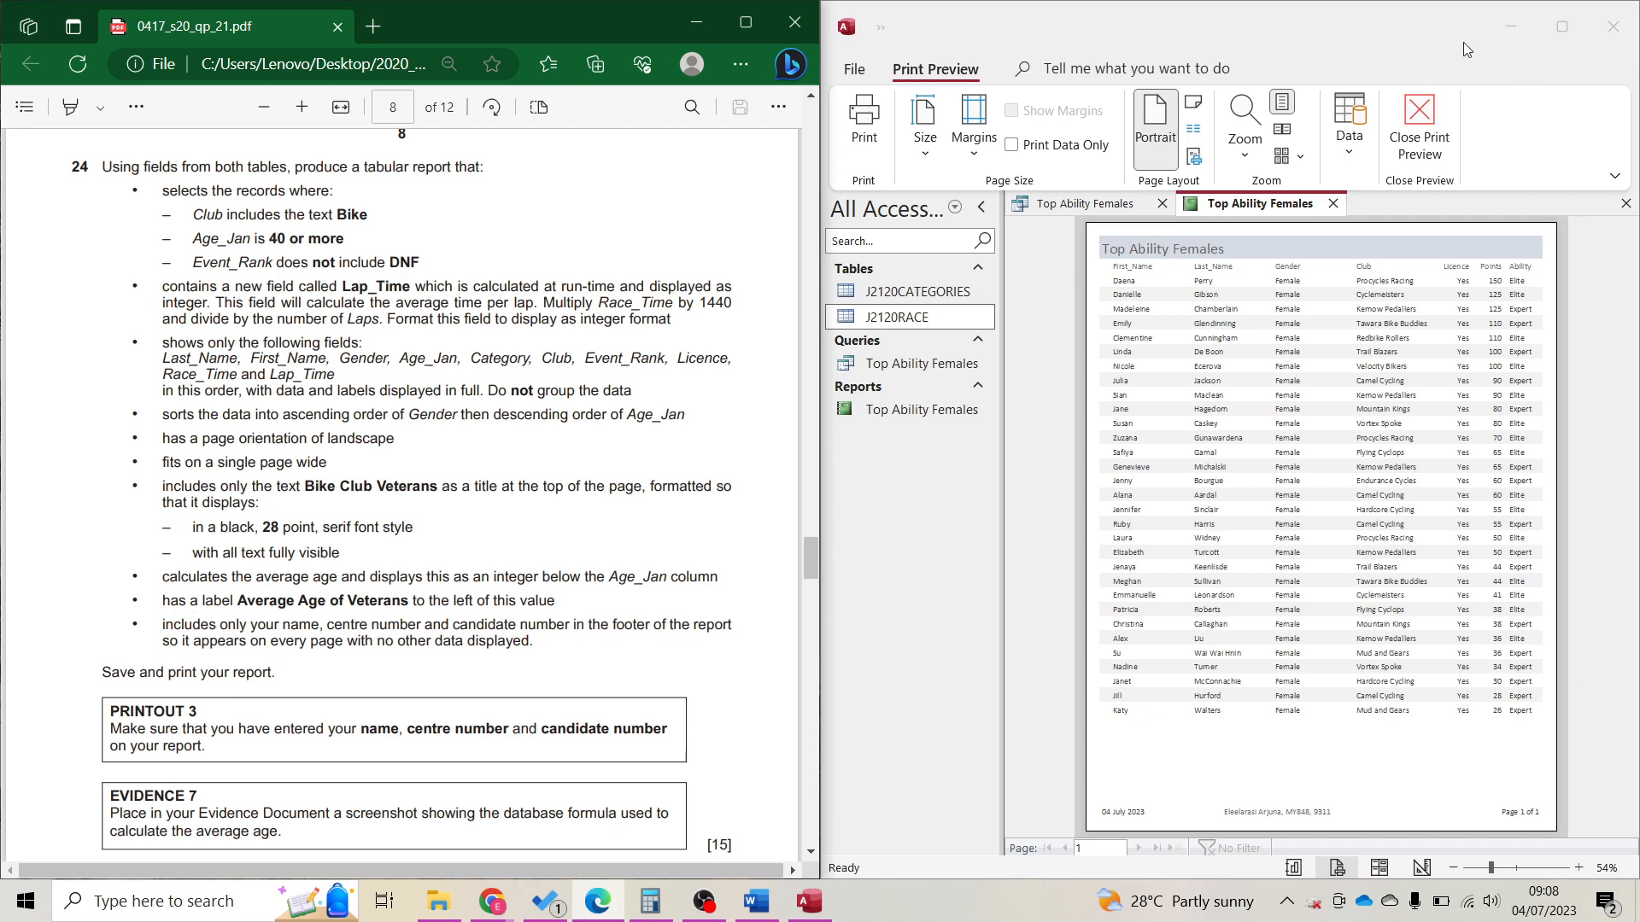
left_click(1397, 137)
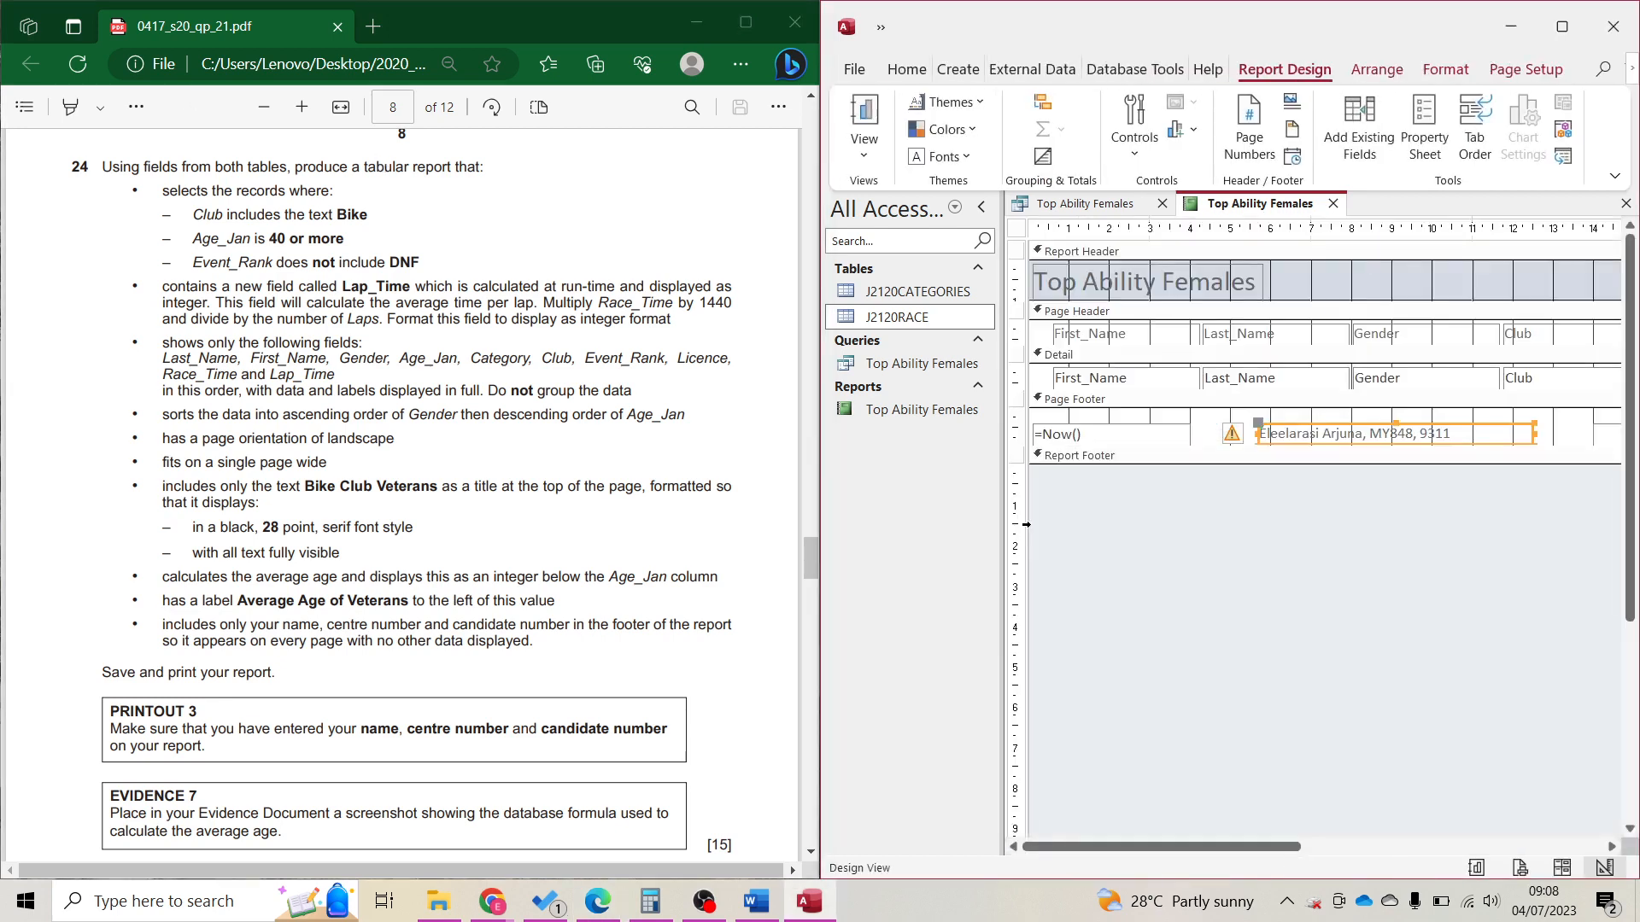
key("ctrl+w")
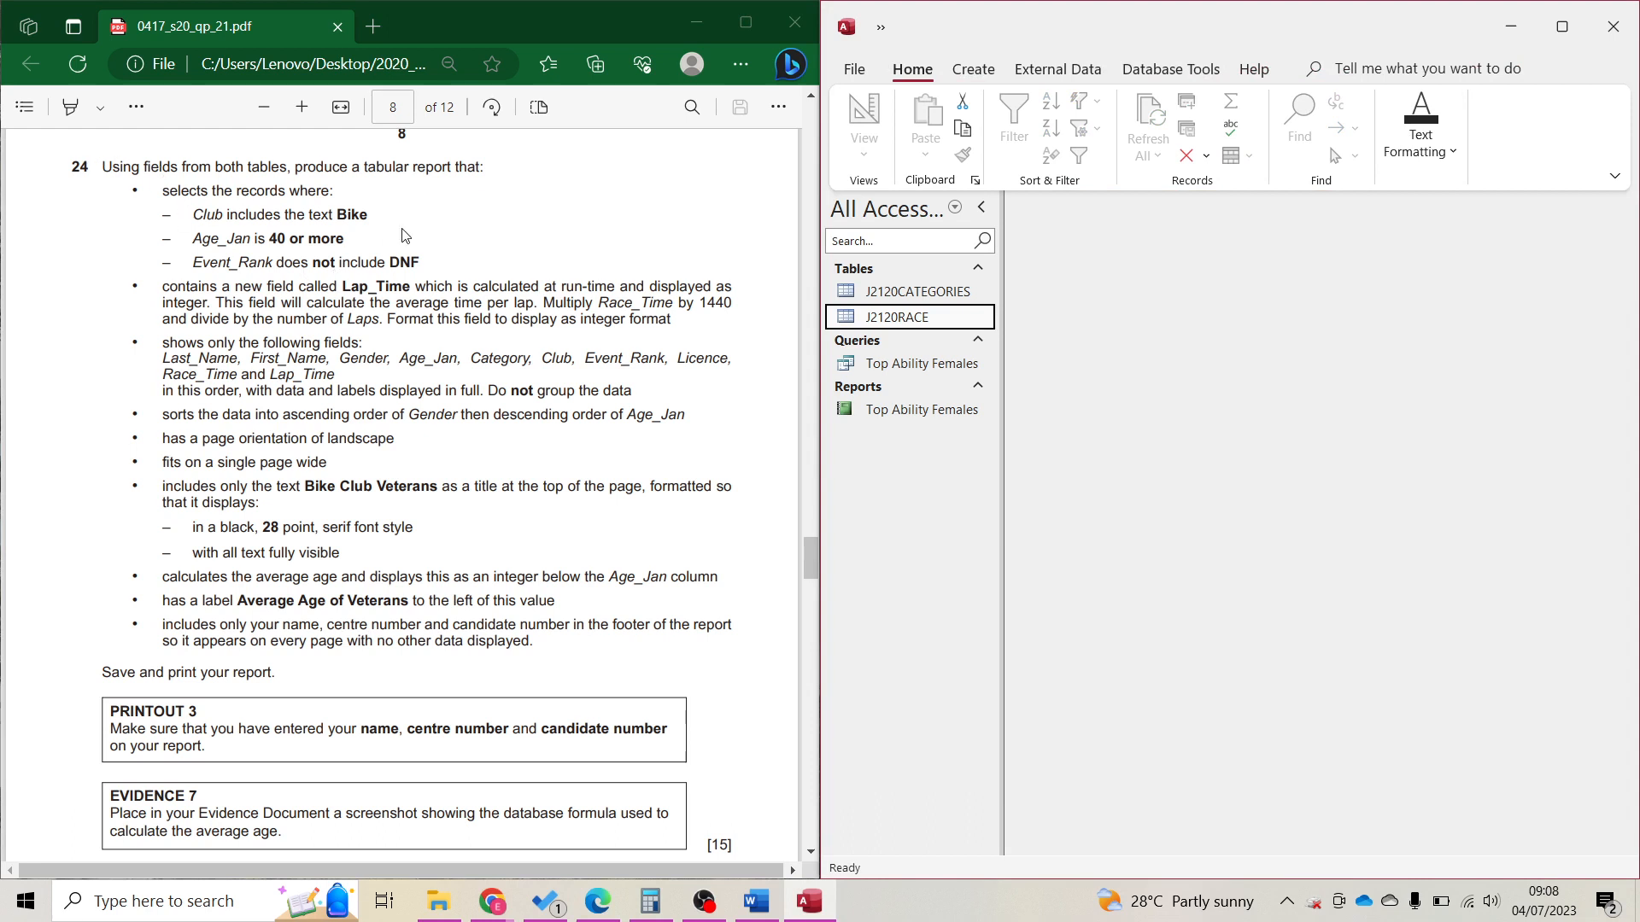
Start the Simple Query Wizard and review the question's criteria and field requirements.
left_click(978, 73)
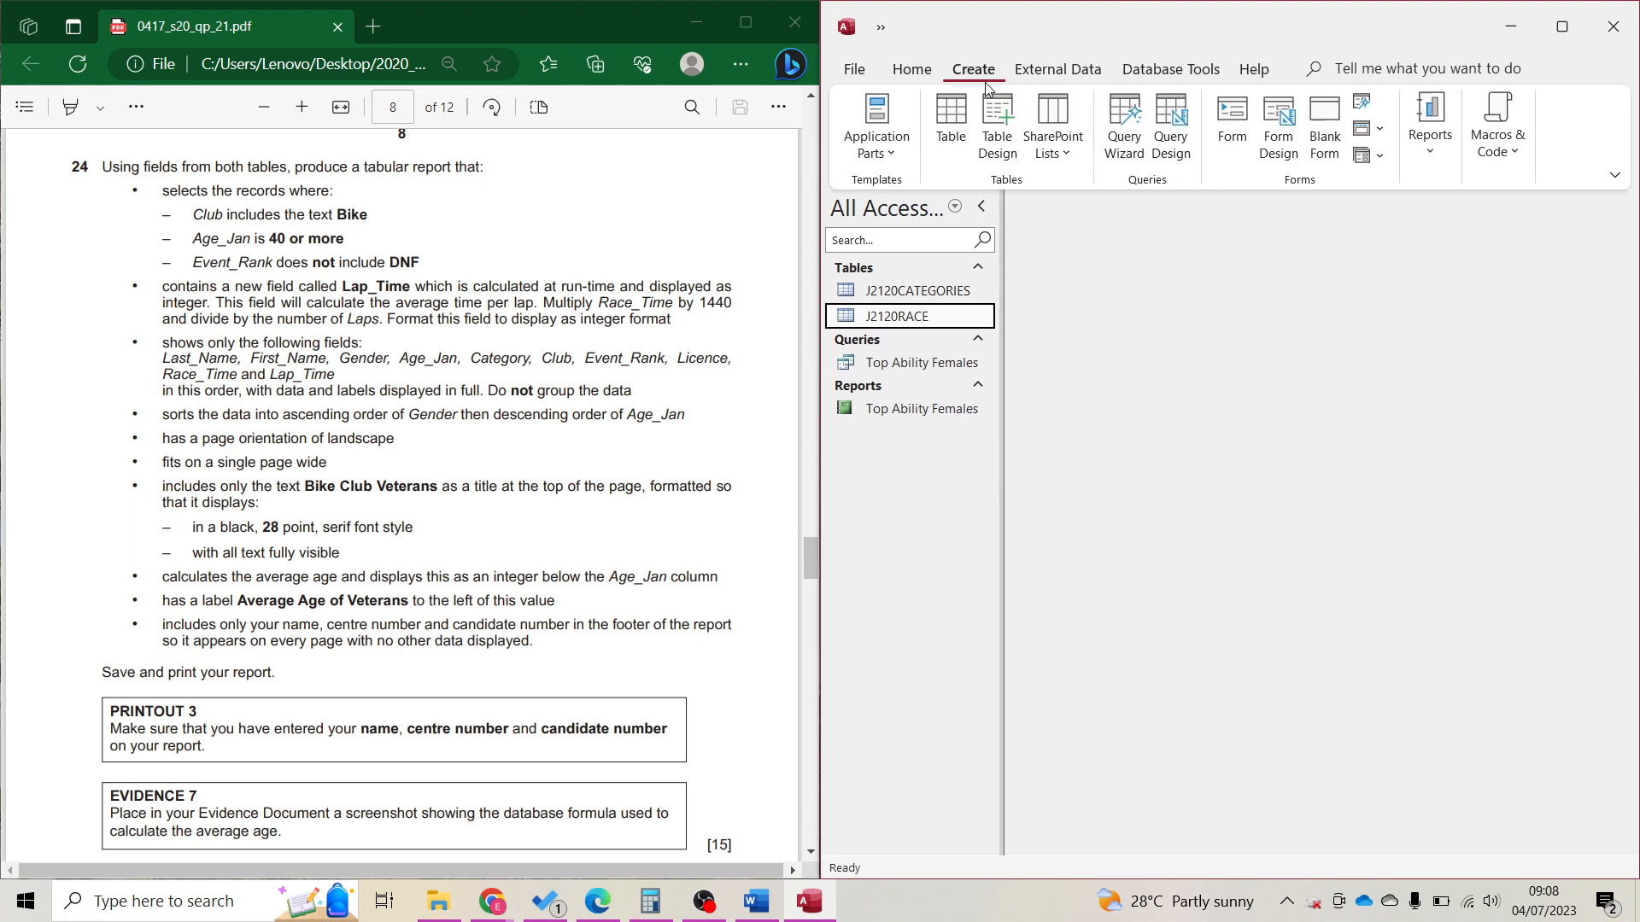
left_click(1125, 137)
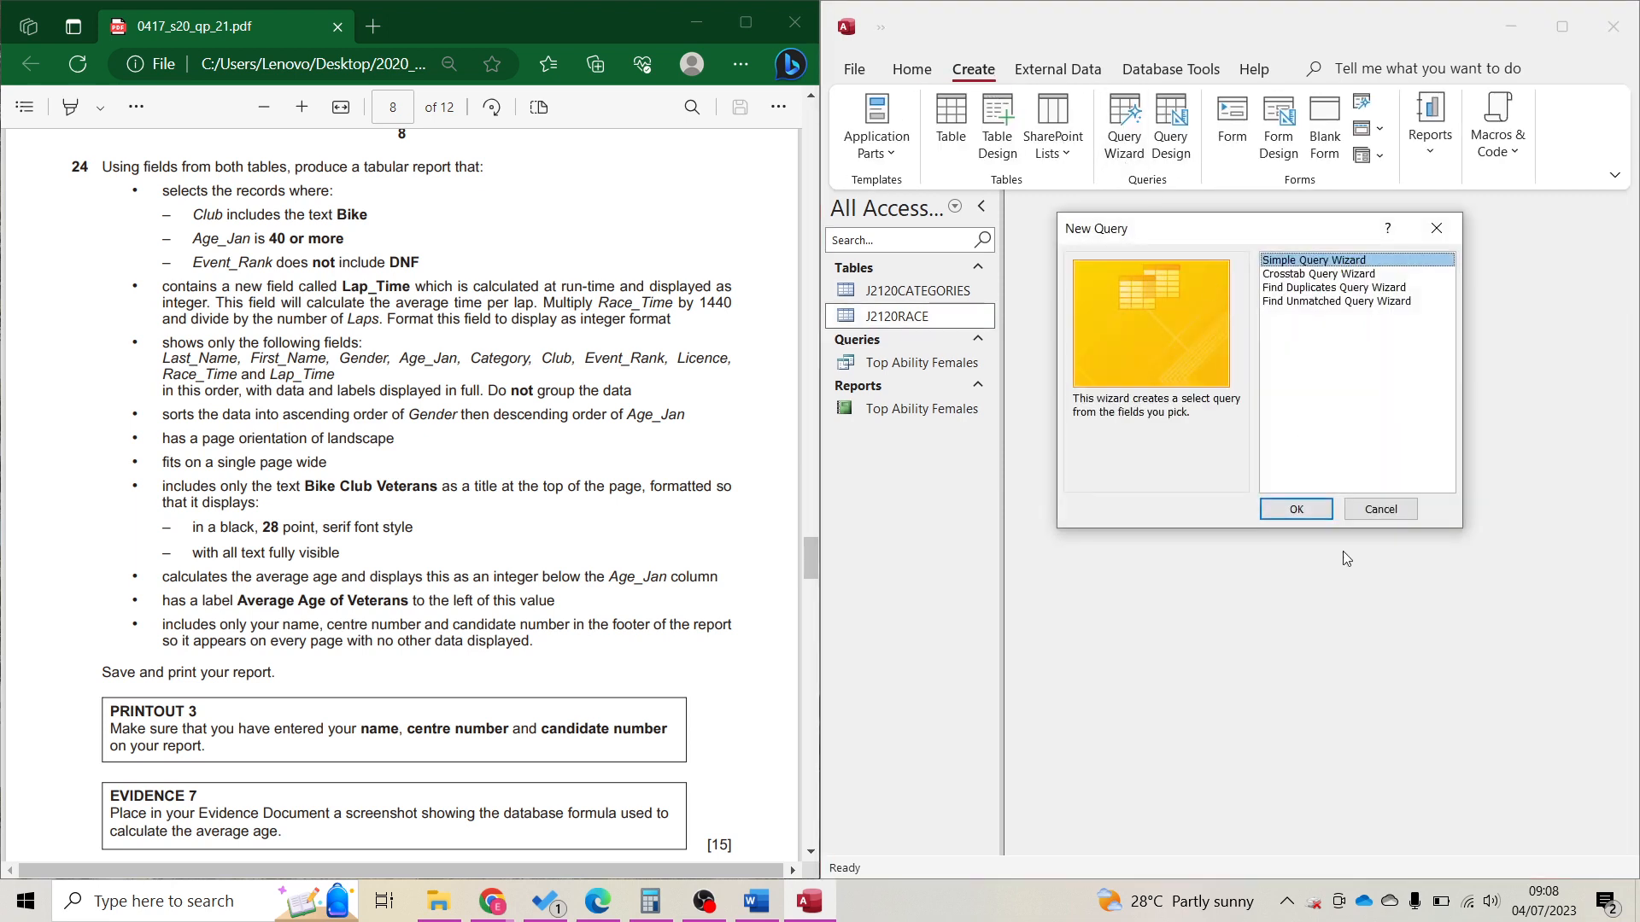
left_click(1303, 515)
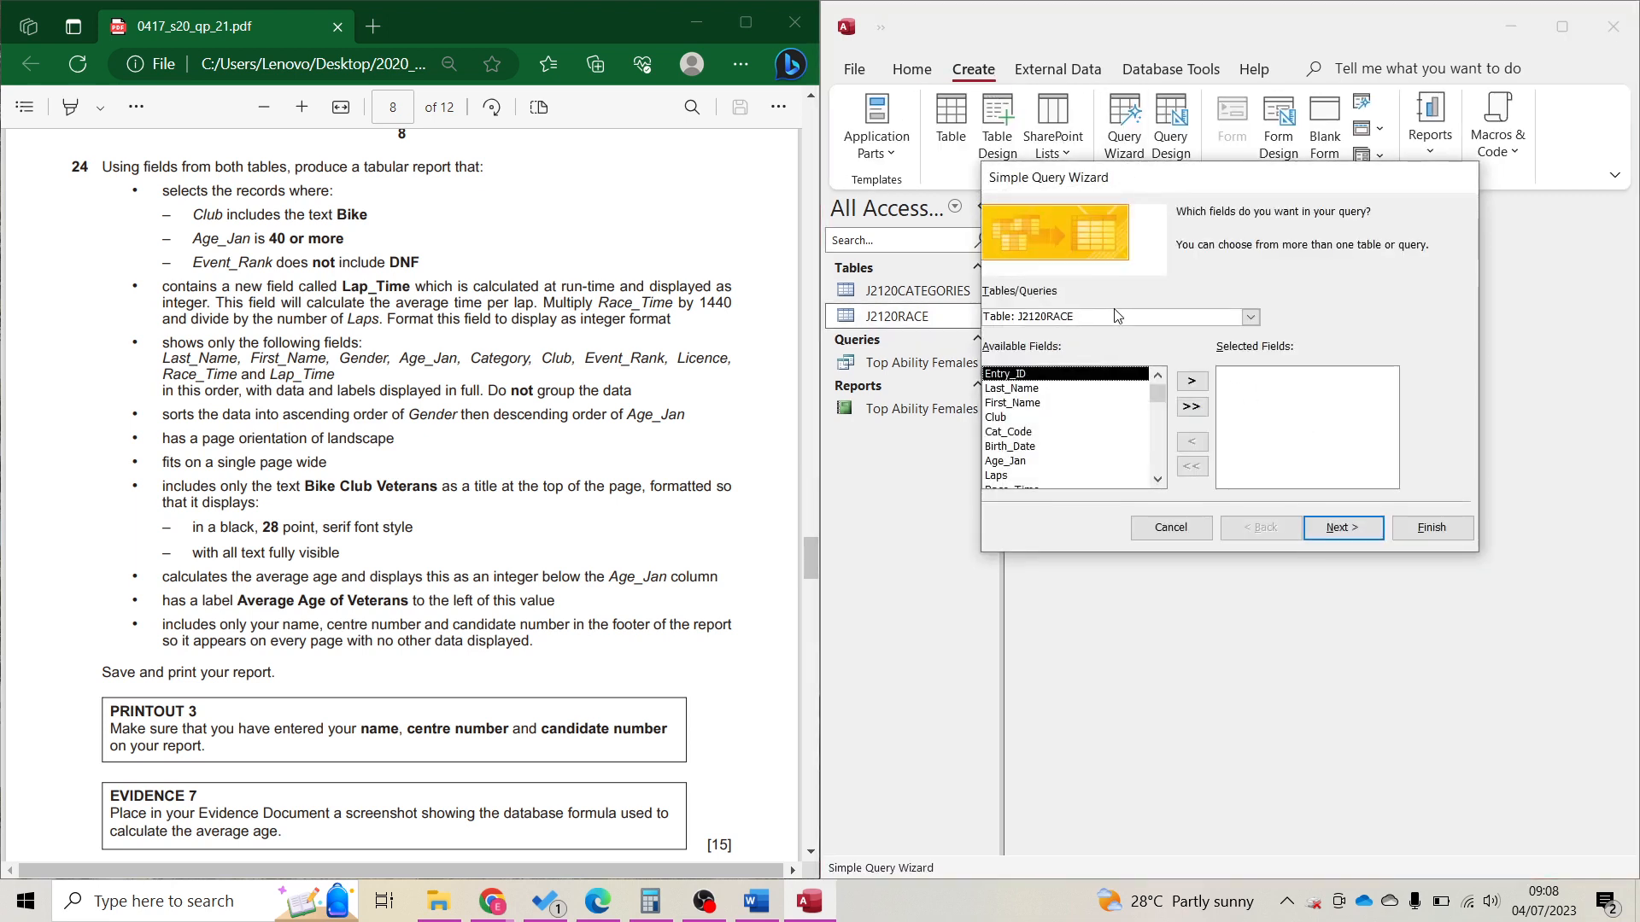
left_click(997, 322)
left_click(1250, 317)
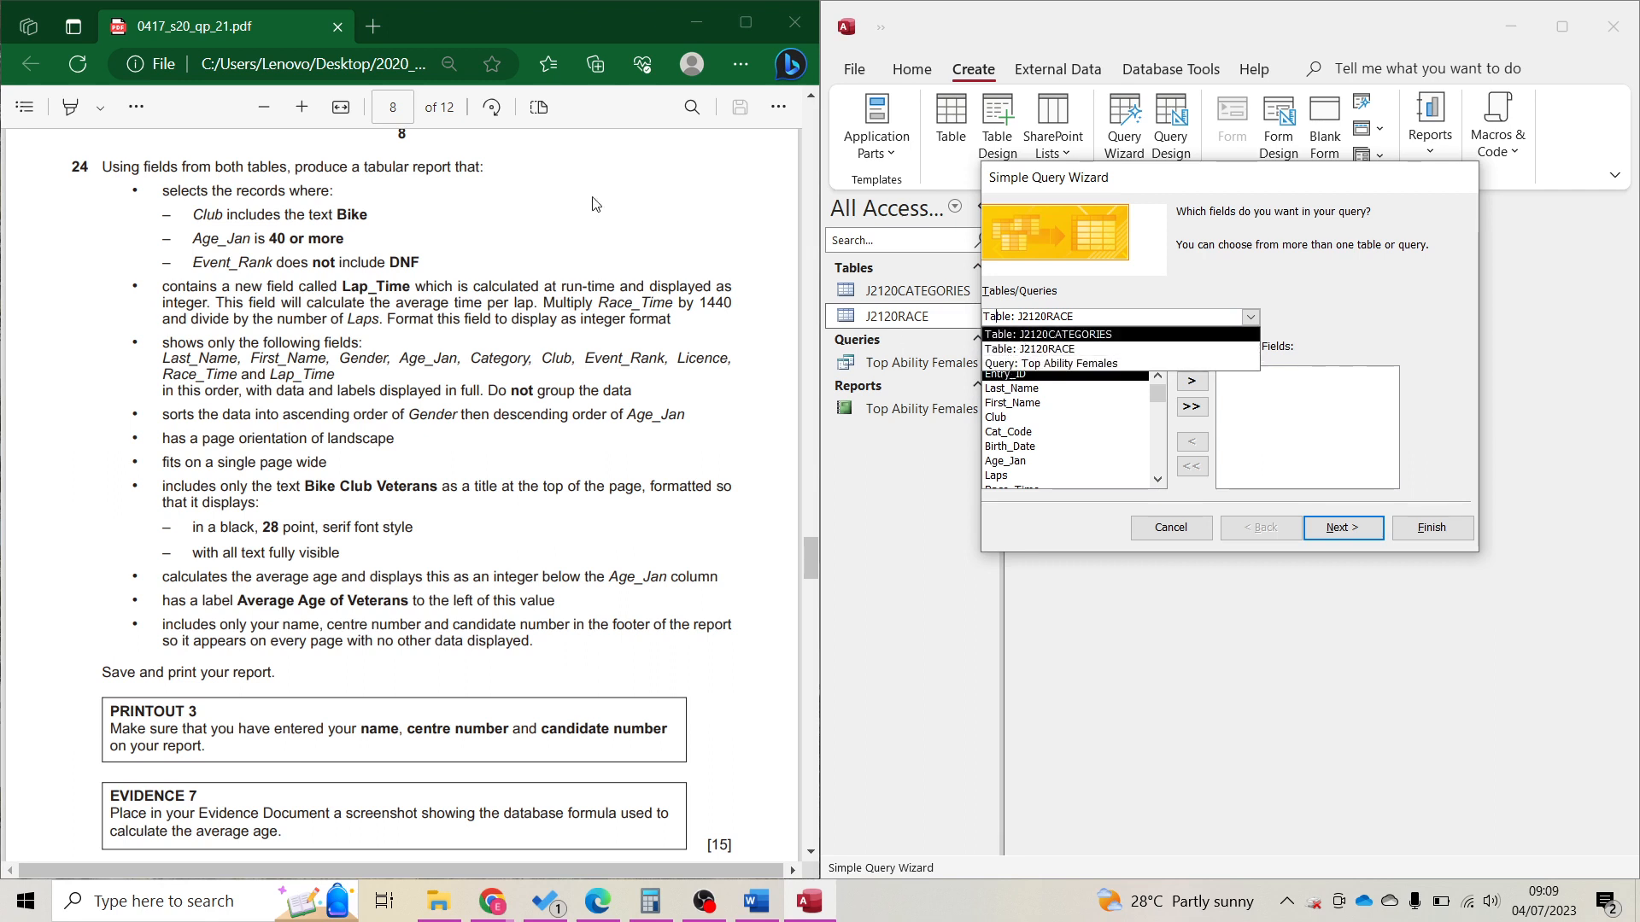
left_click(147, 189)
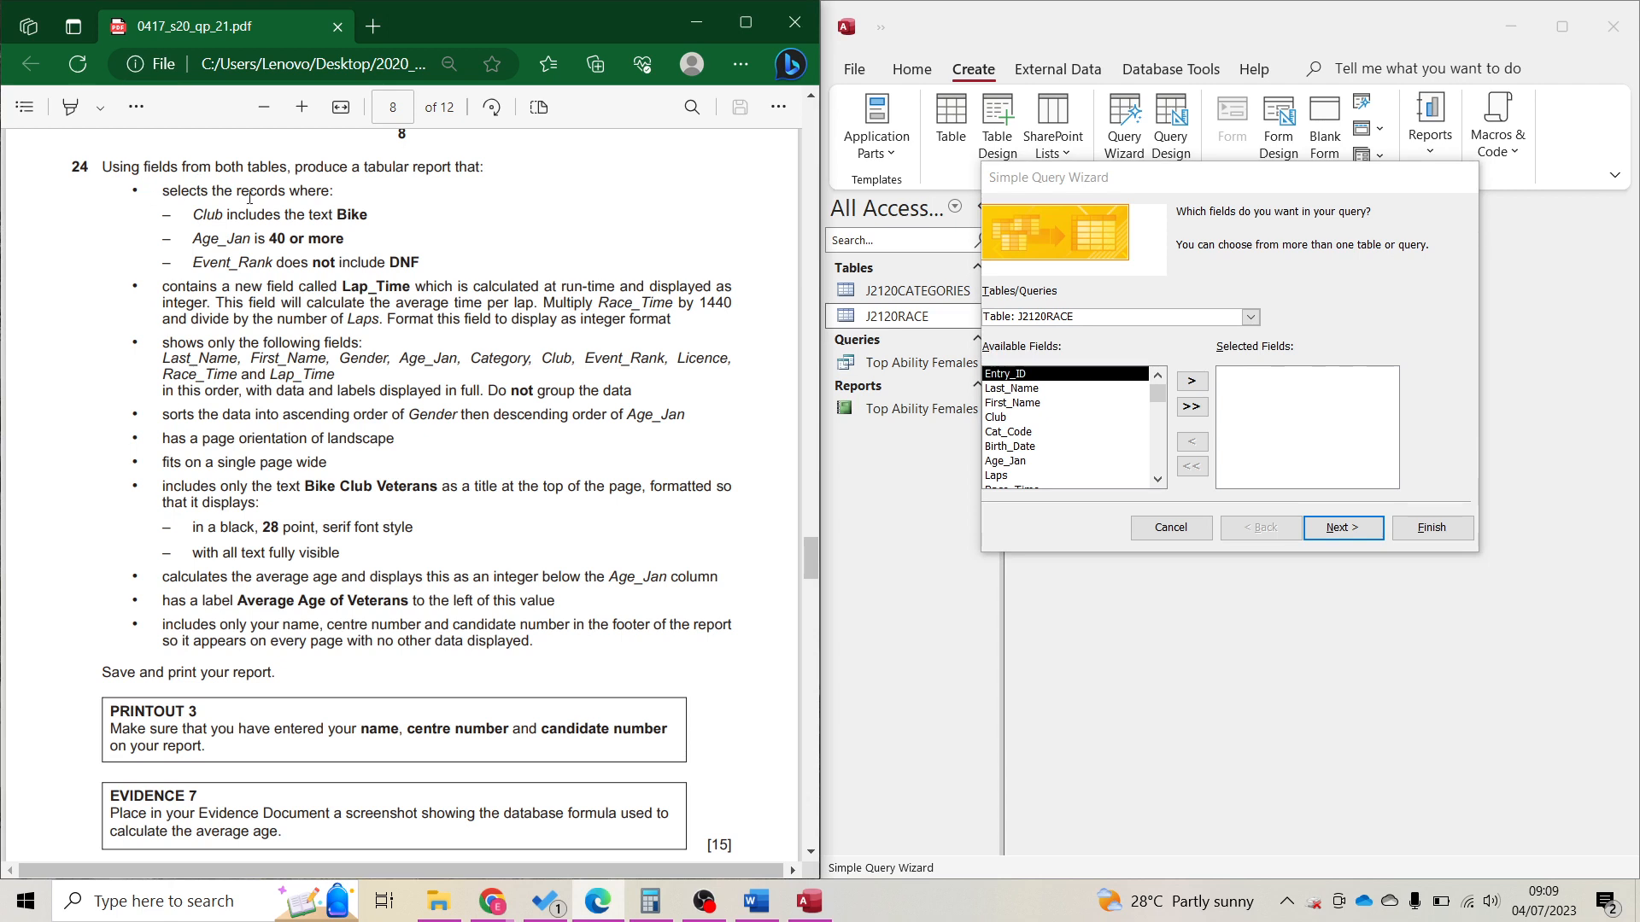
left_click_drag(422, 266, 187, 195)
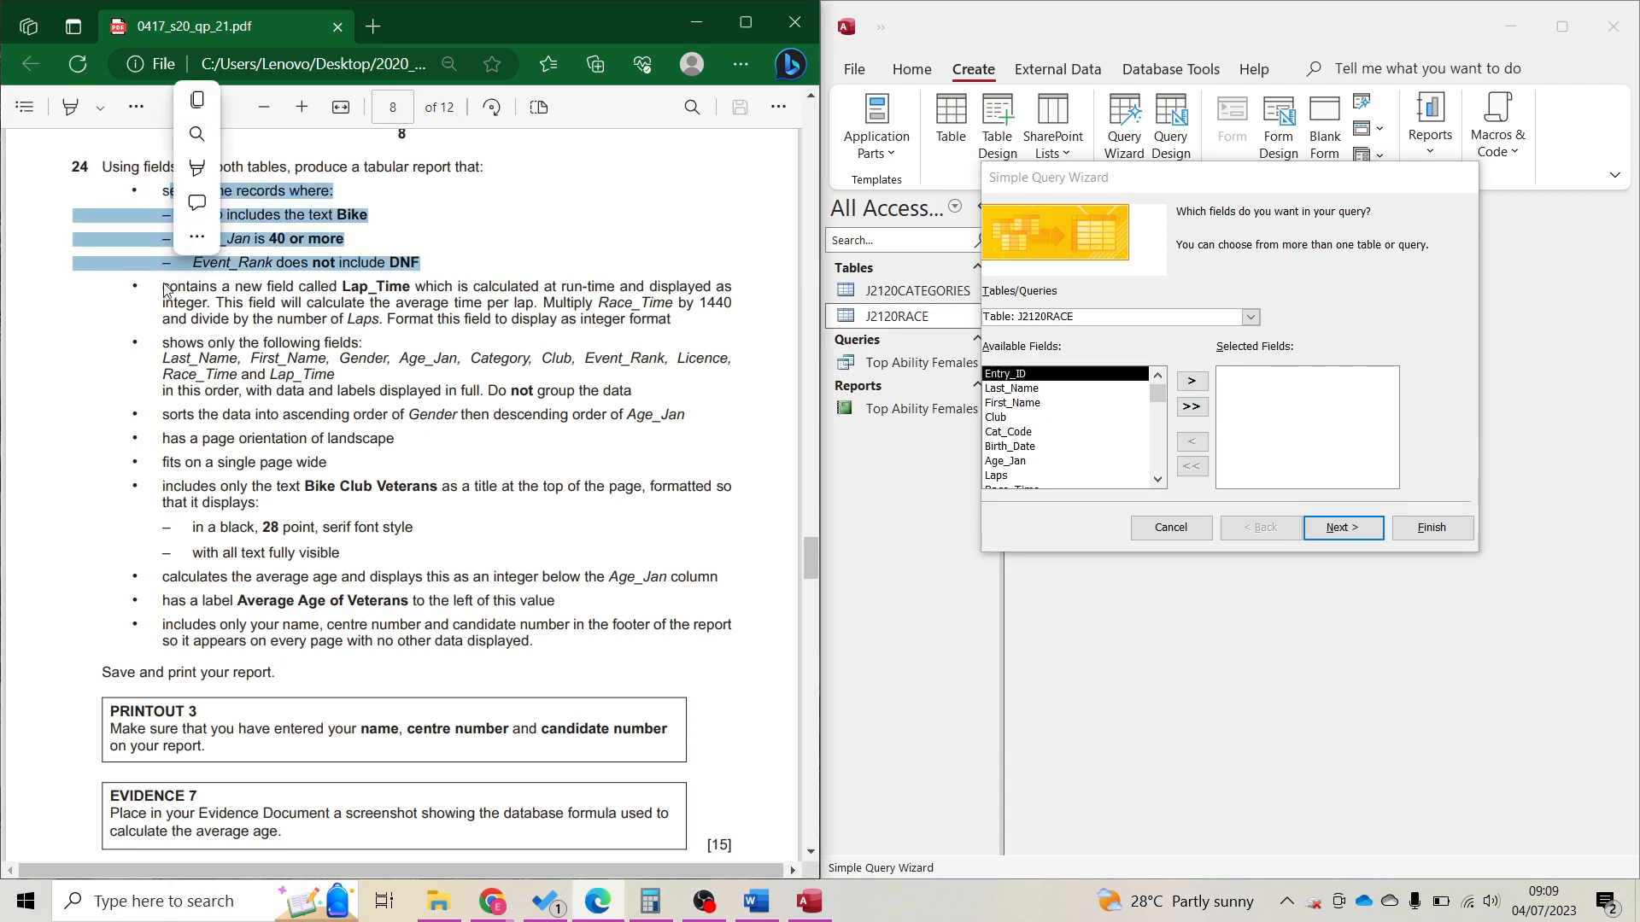
left_click_drag(163, 287, 408, 294)
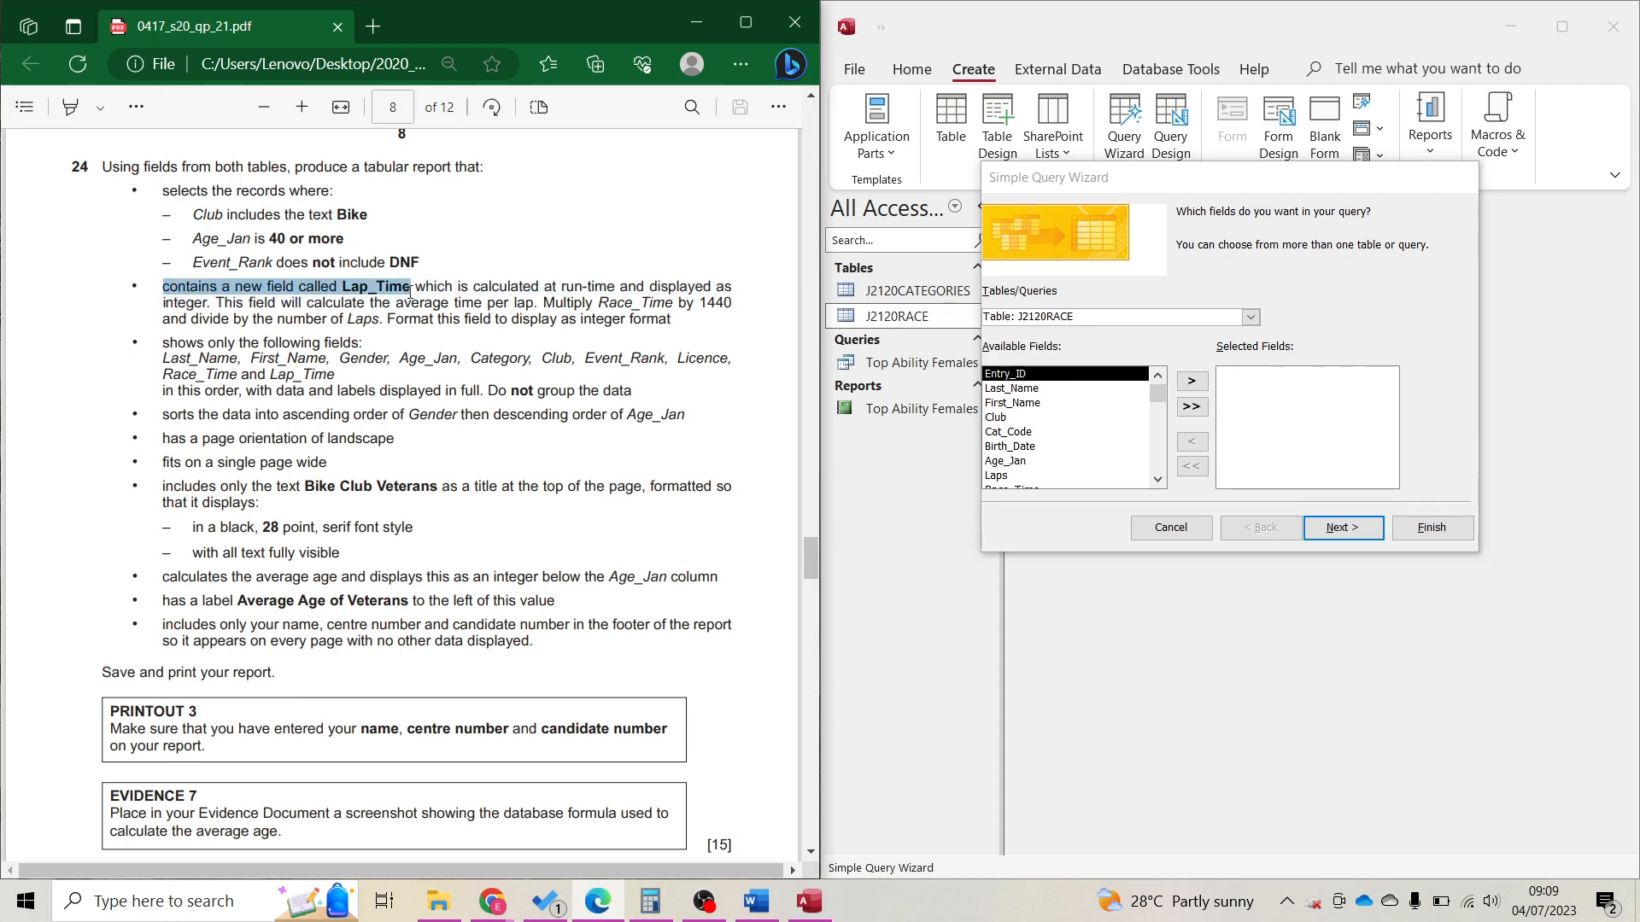
left_click(208, 328)
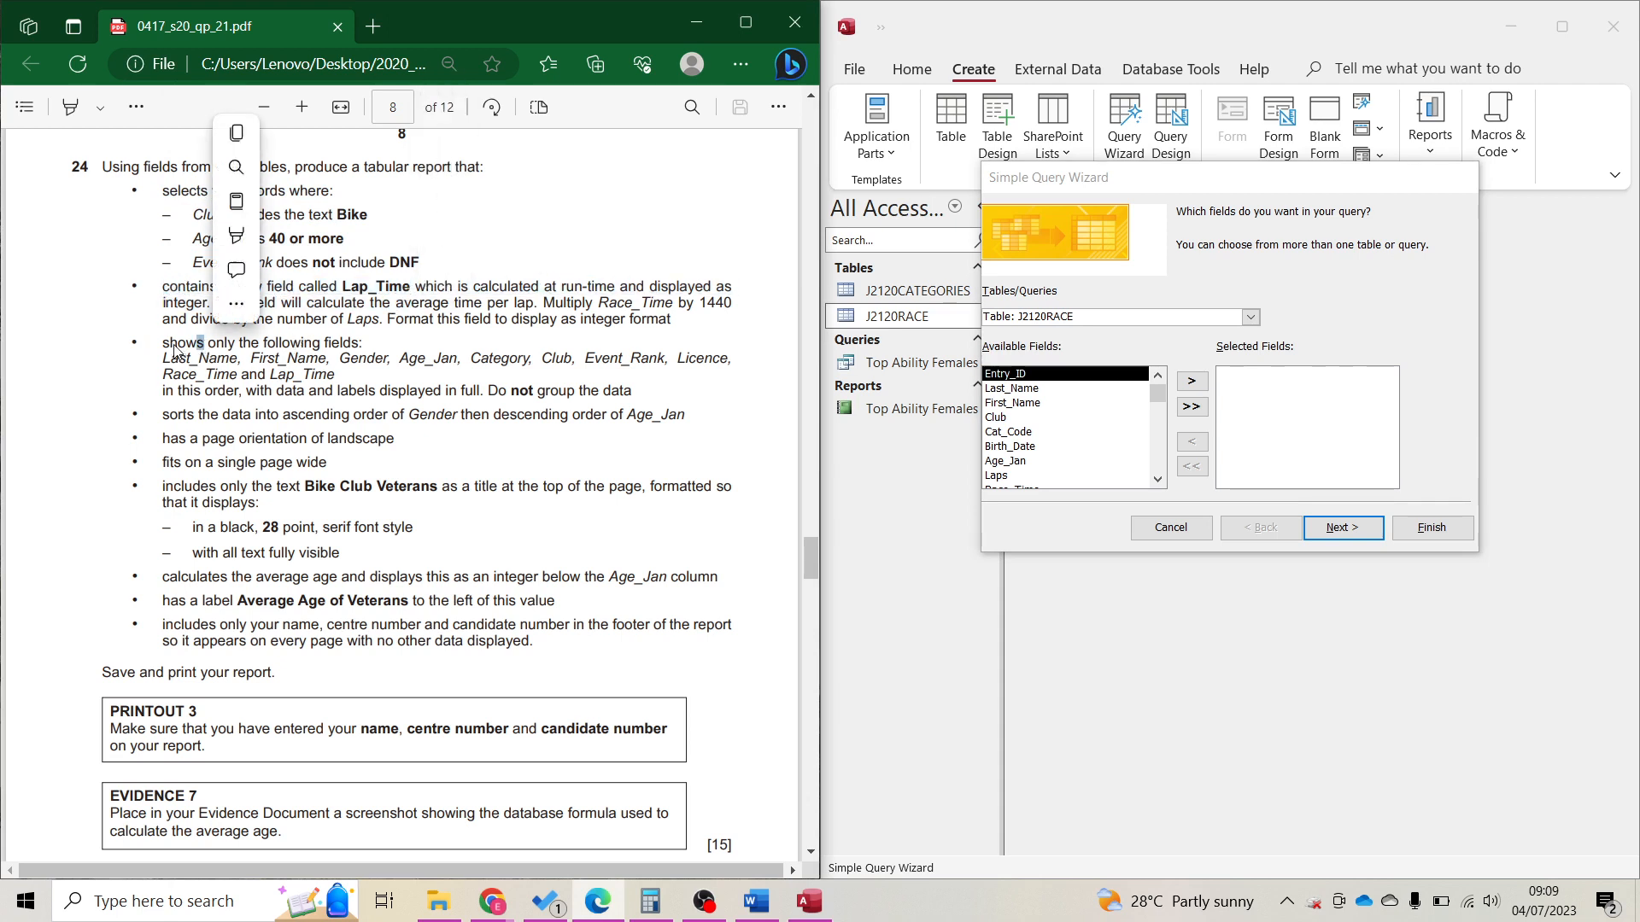
left_click_drag(163, 344, 344, 374)
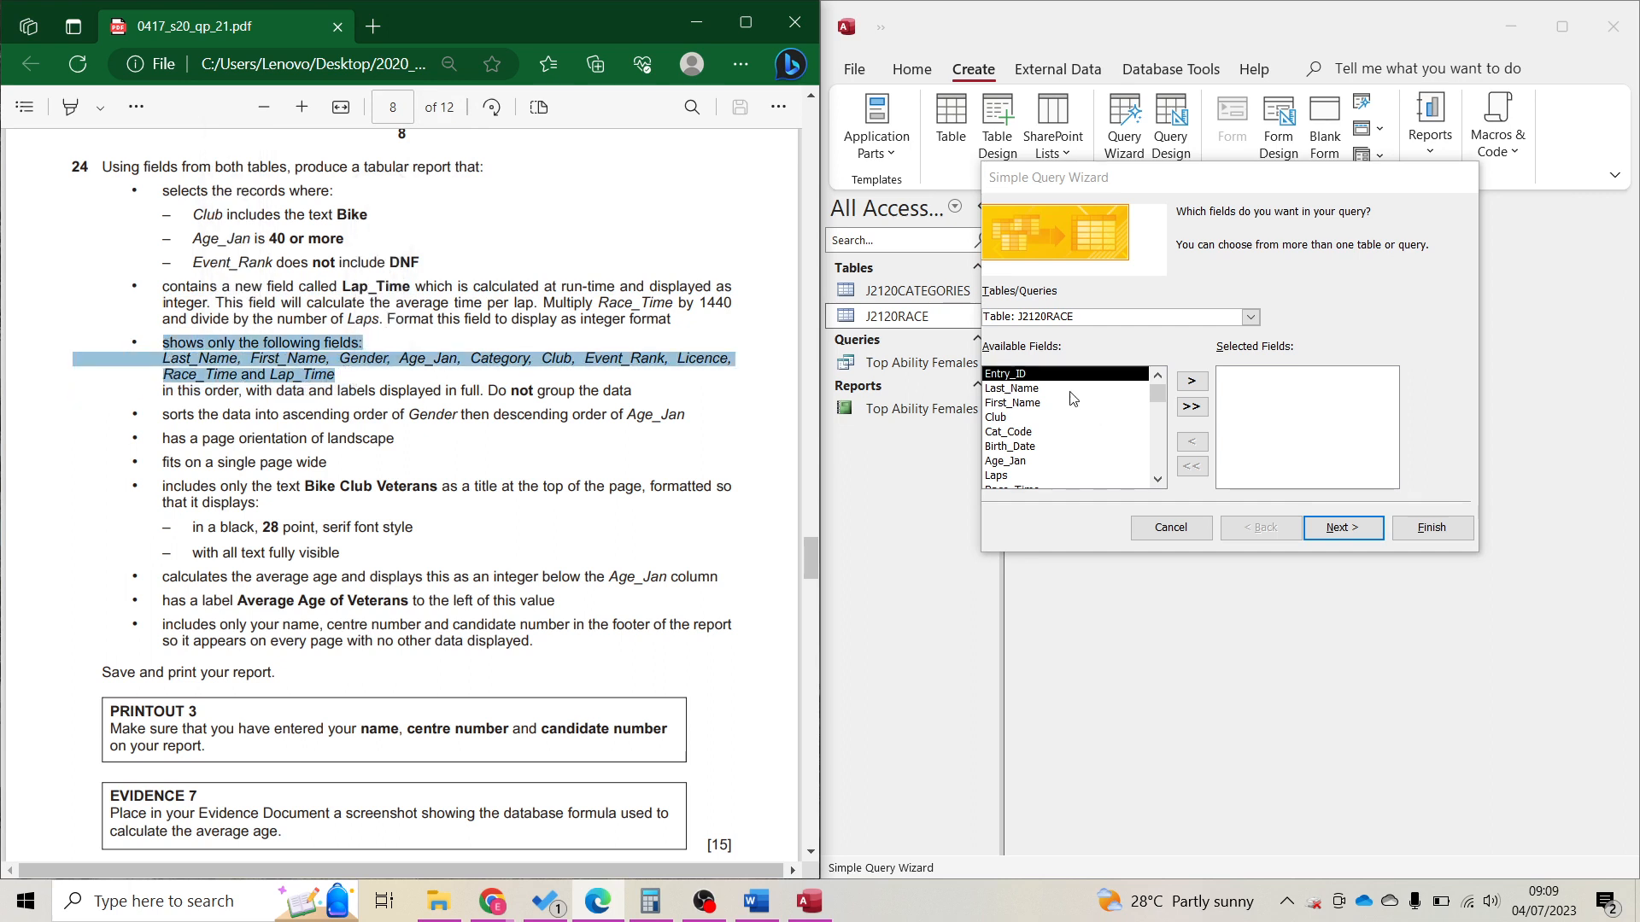
Add Last_Name, First_Name, Gender and Age_Jan from J2120RACE and J2120CATEGORIES.
double_click(1018, 390)
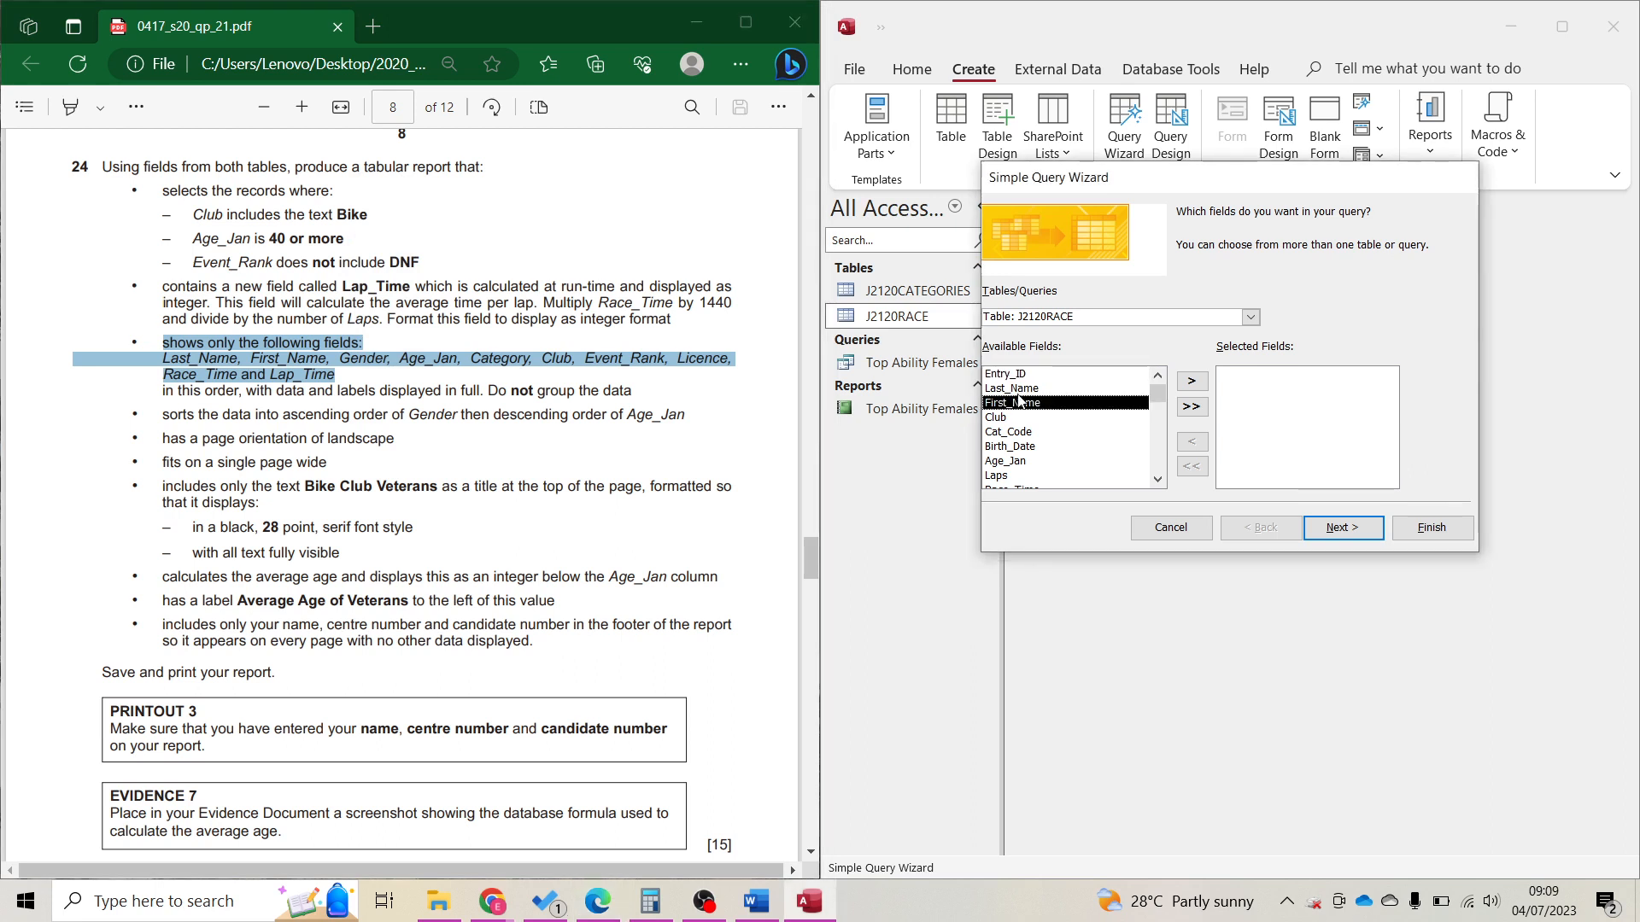
double_click(1018, 390)
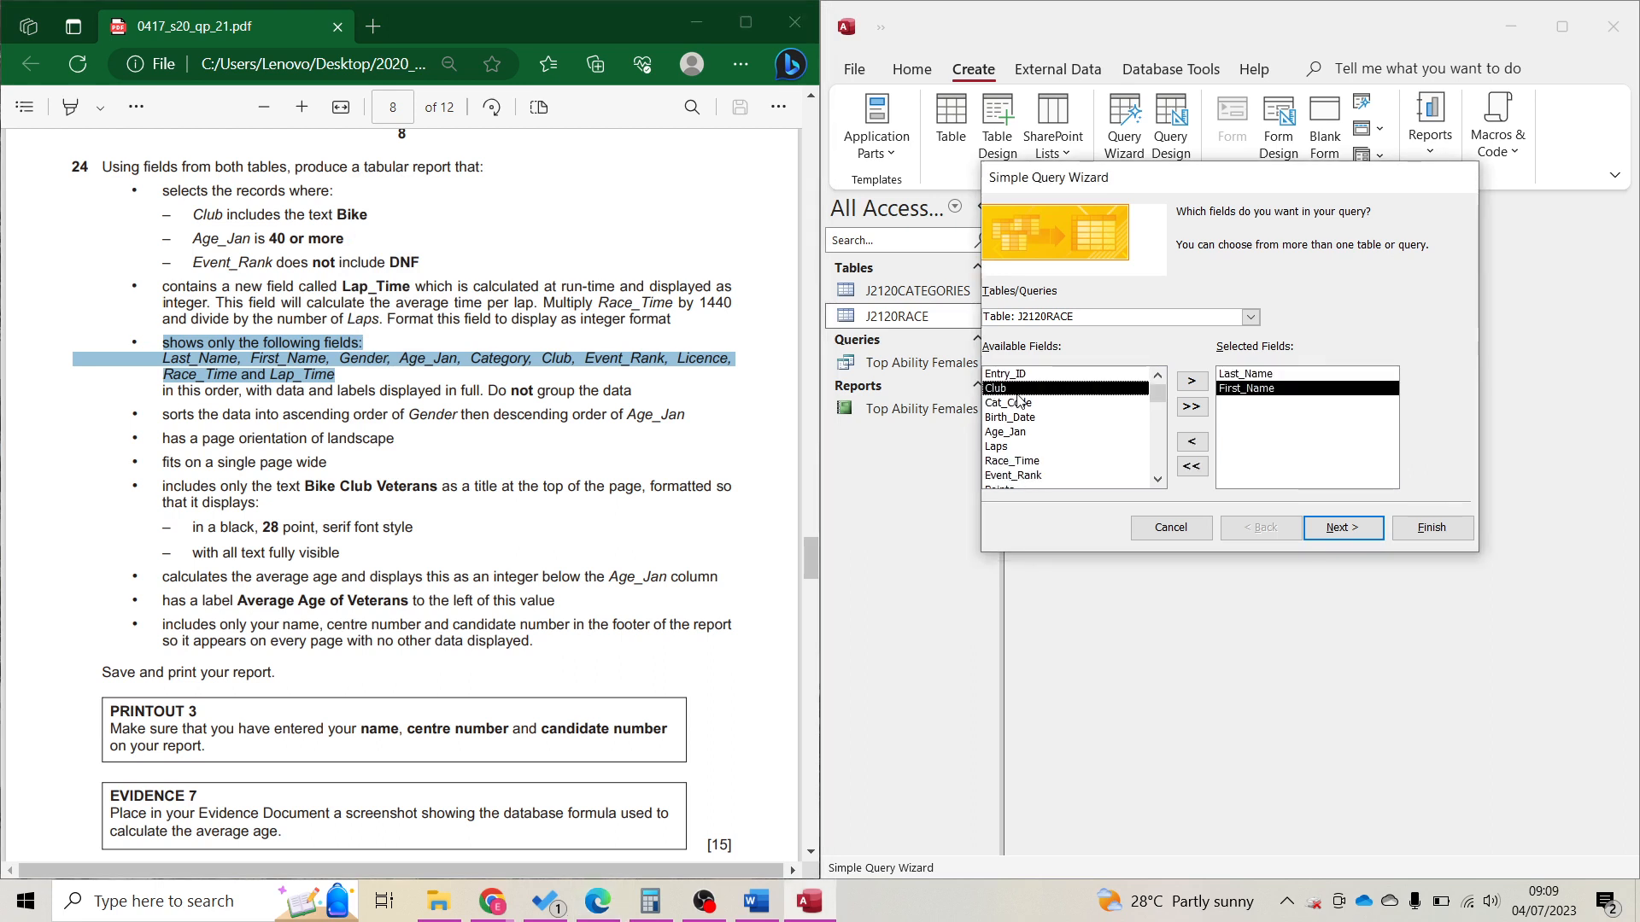
left_click(1251, 317)
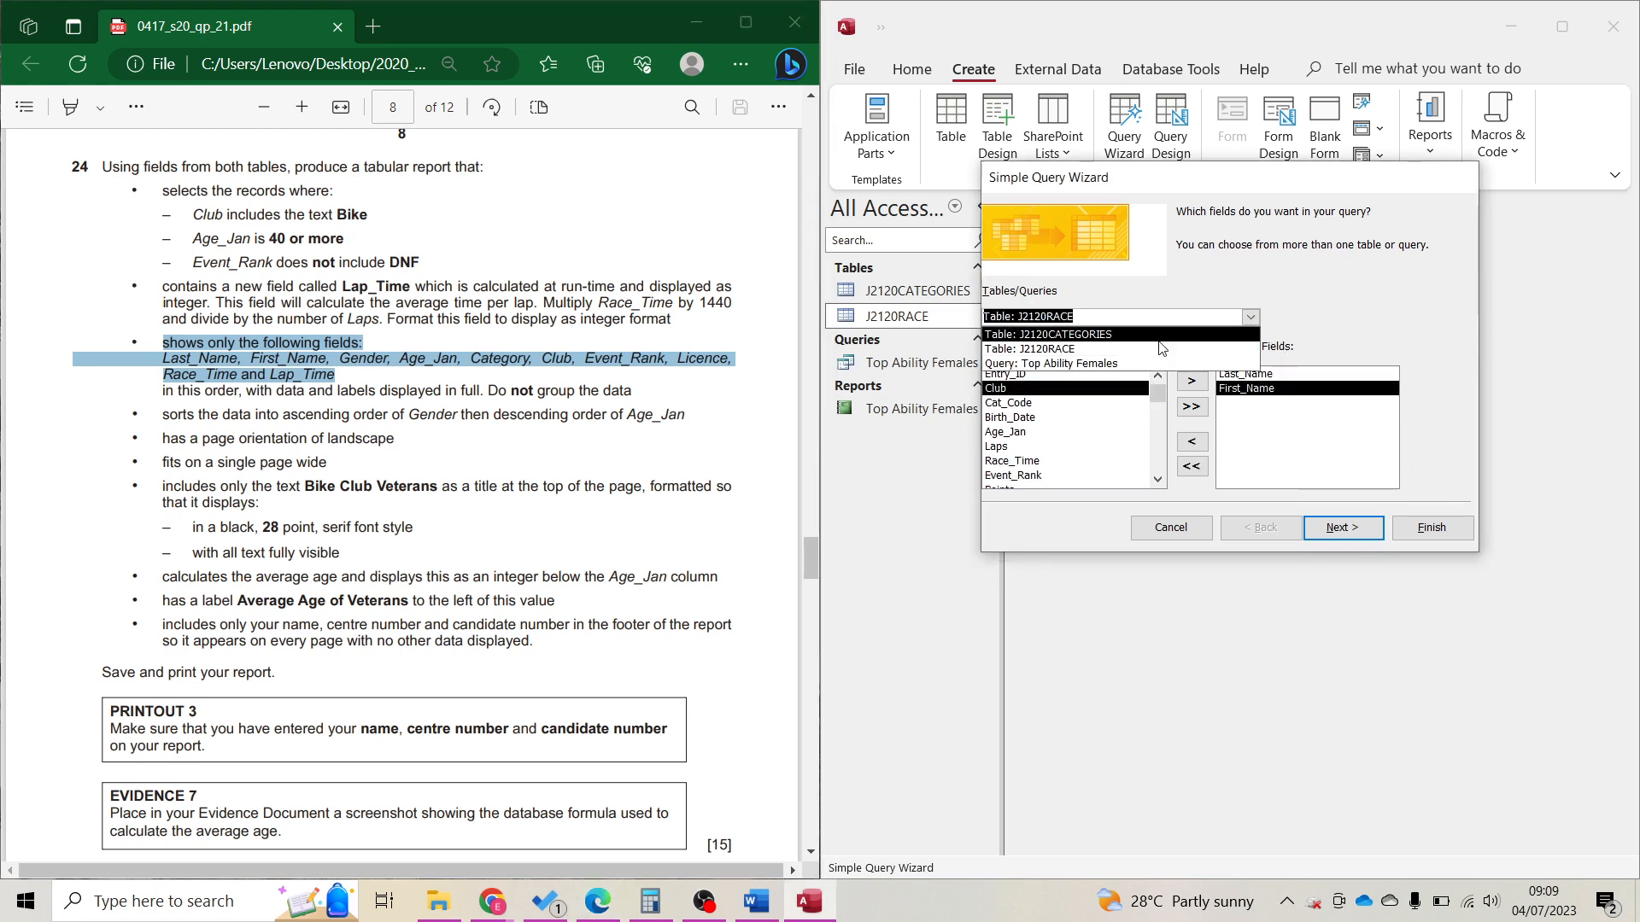
left_click(1160, 339)
double_click(1001, 431)
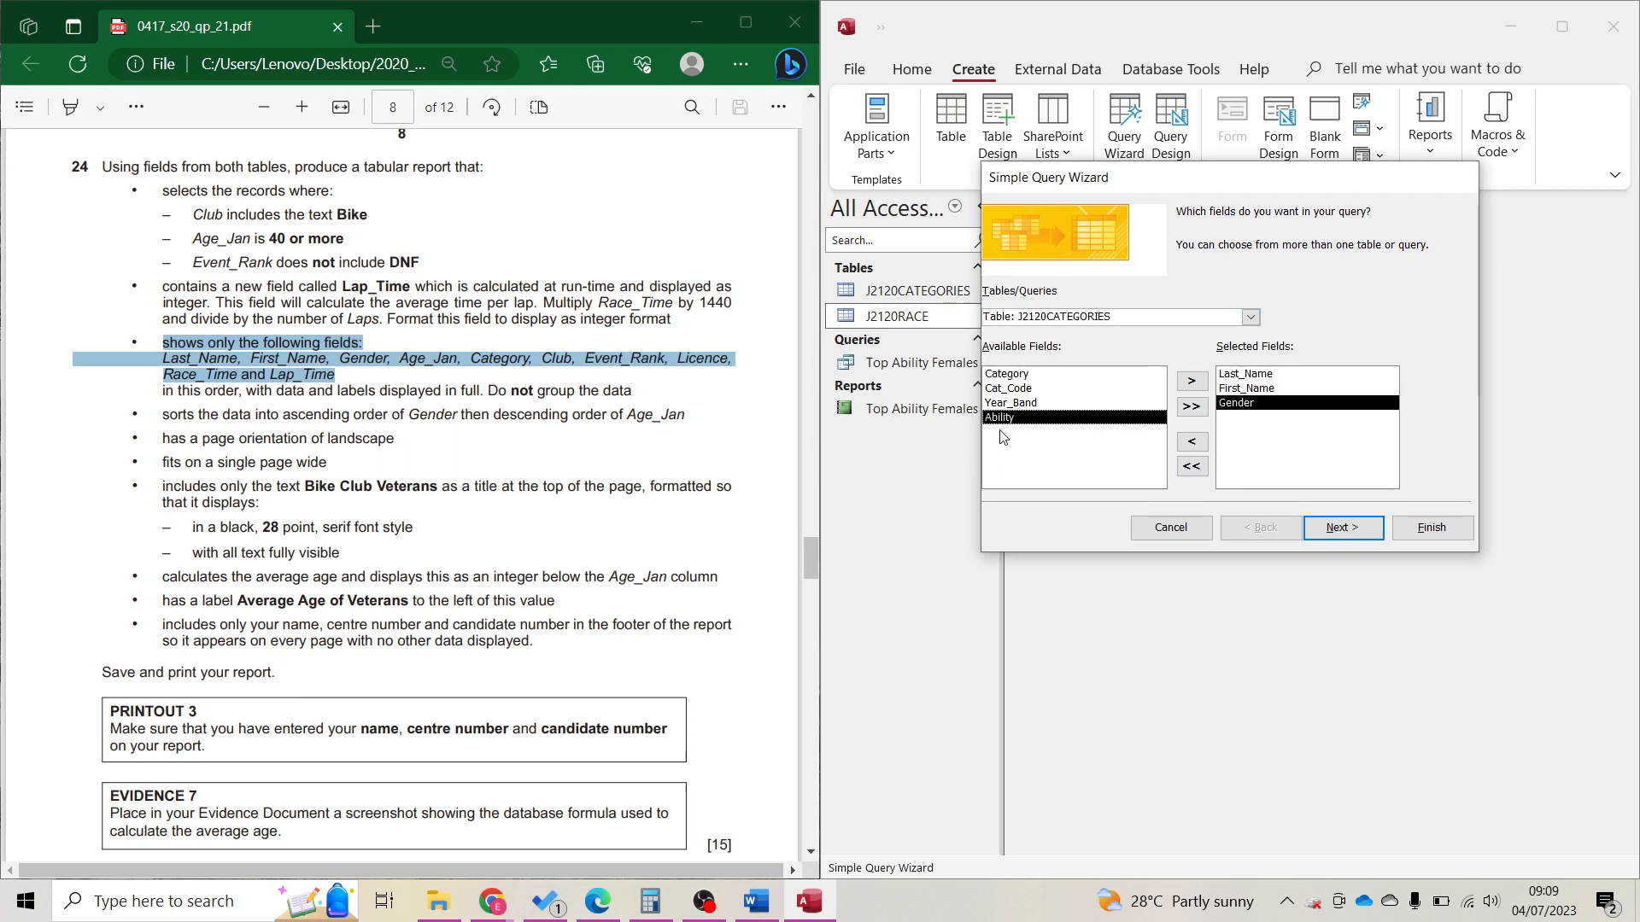
left_click(1247, 318)
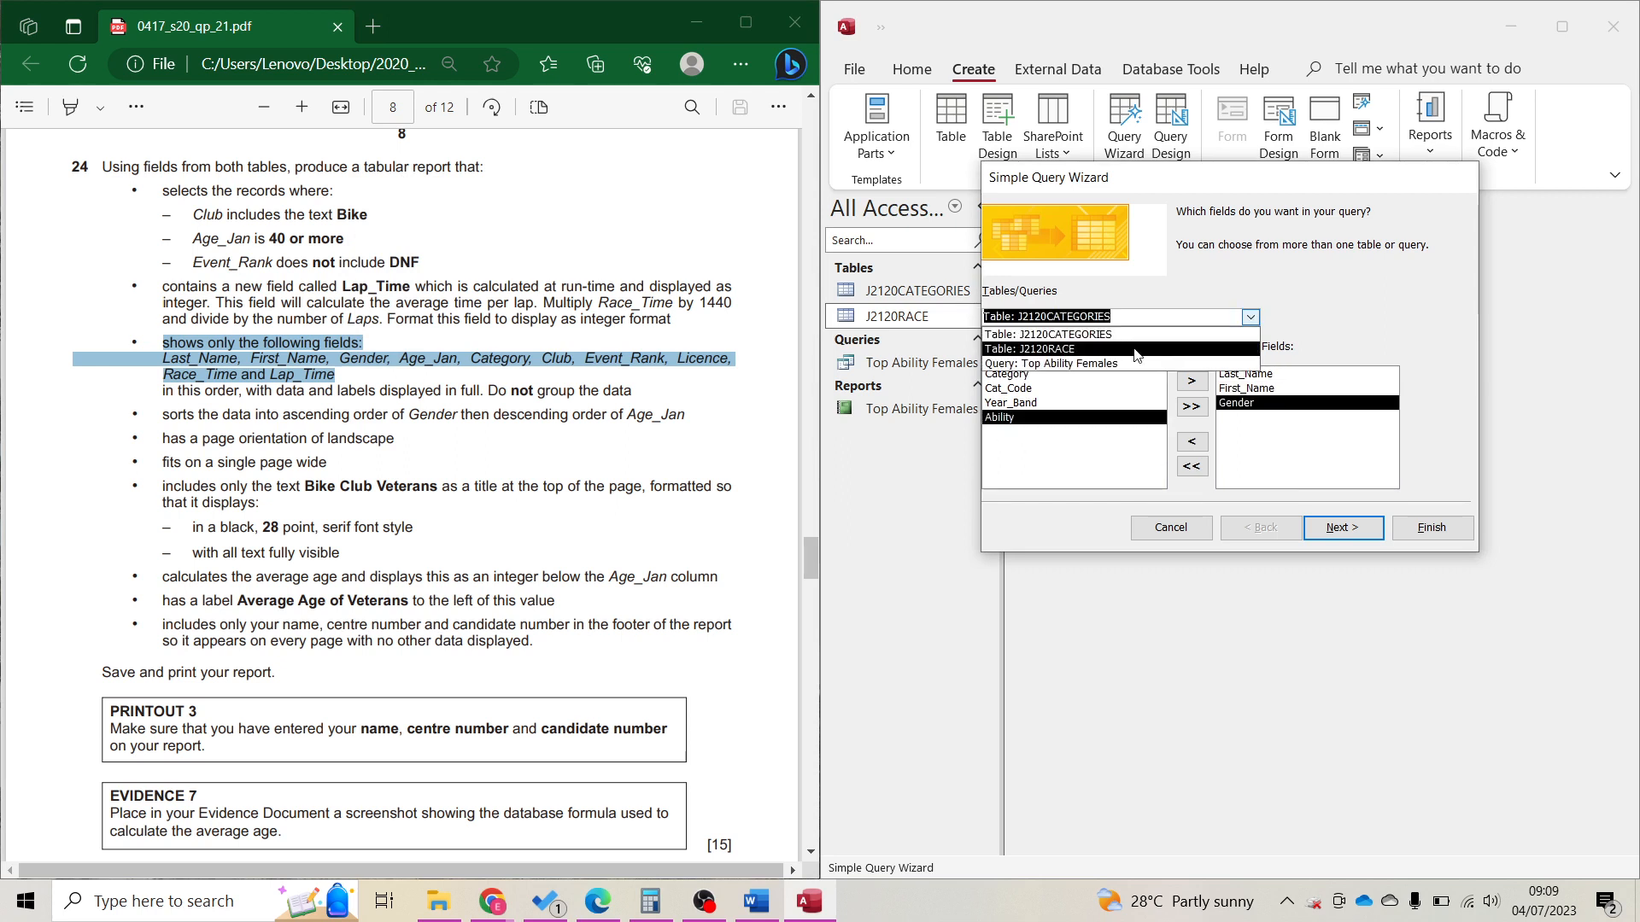
left_click(1074, 349)
double_click(1013, 433)
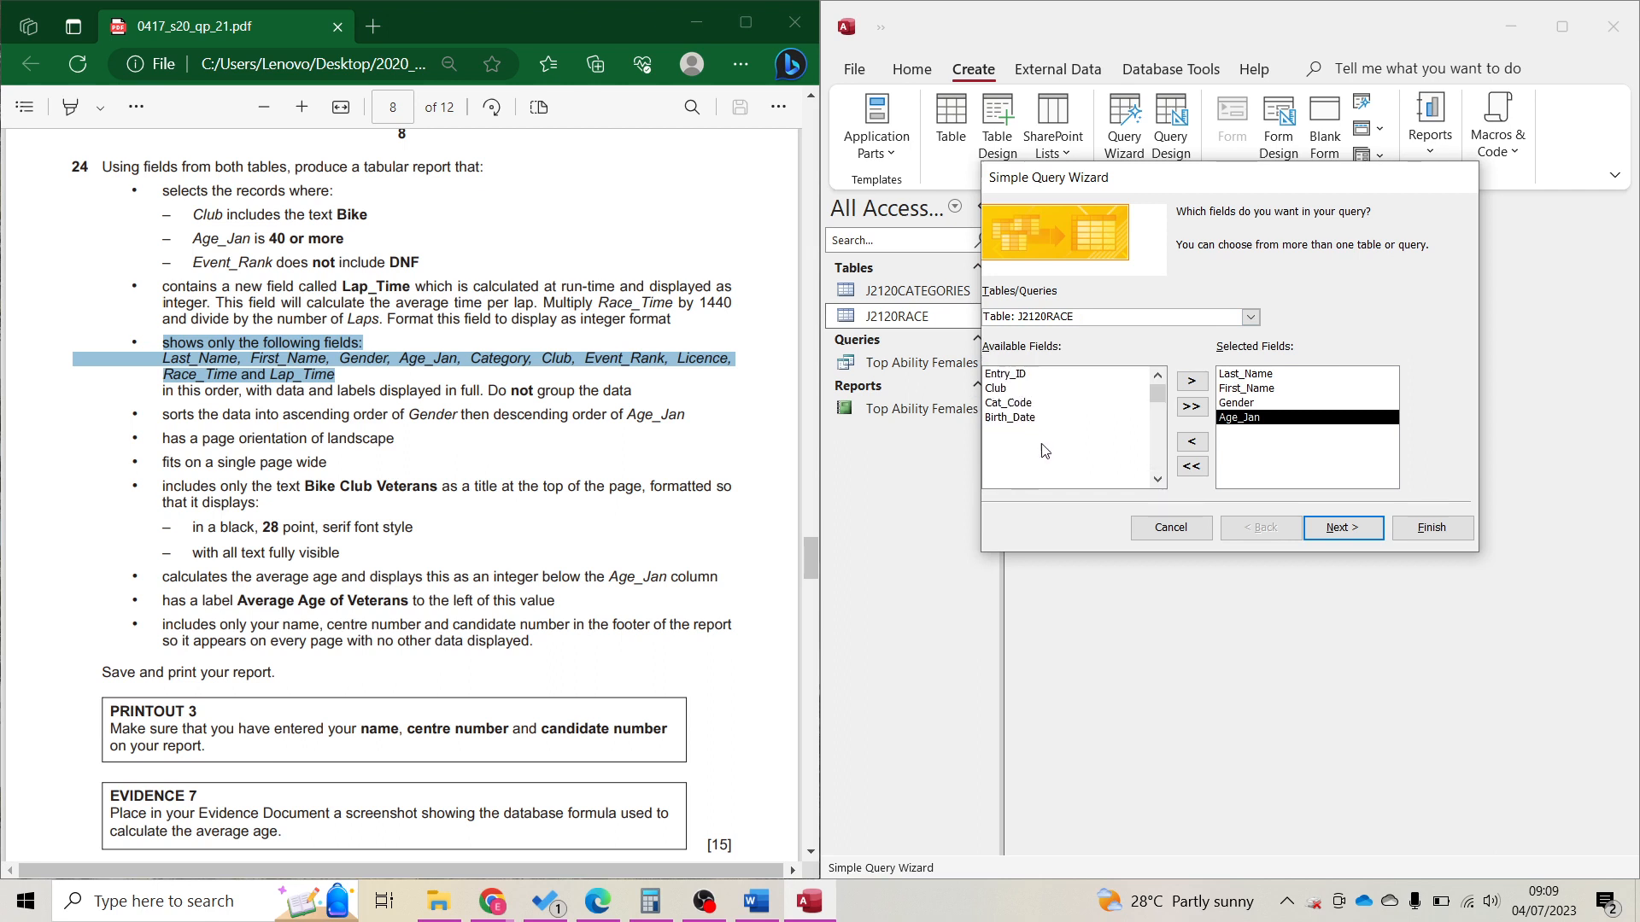
Add Category, Club, Event_Rank, Licence and Race_Time to the selected fields.
left_click(1252, 319)
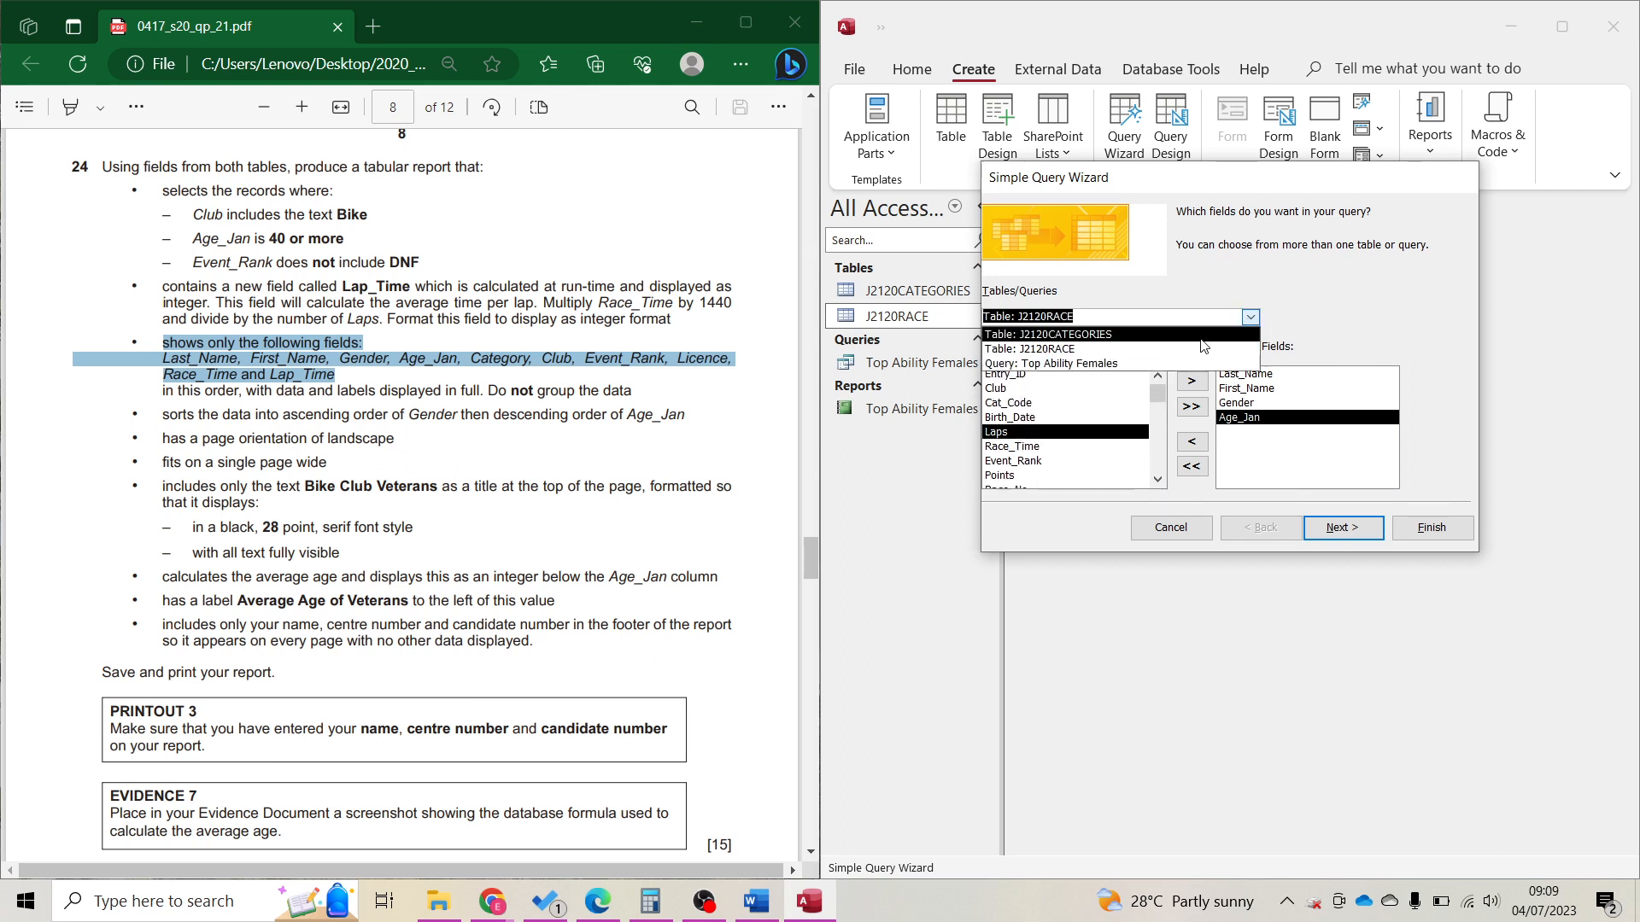
left_click(1201, 338)
double_click(1013, 375)
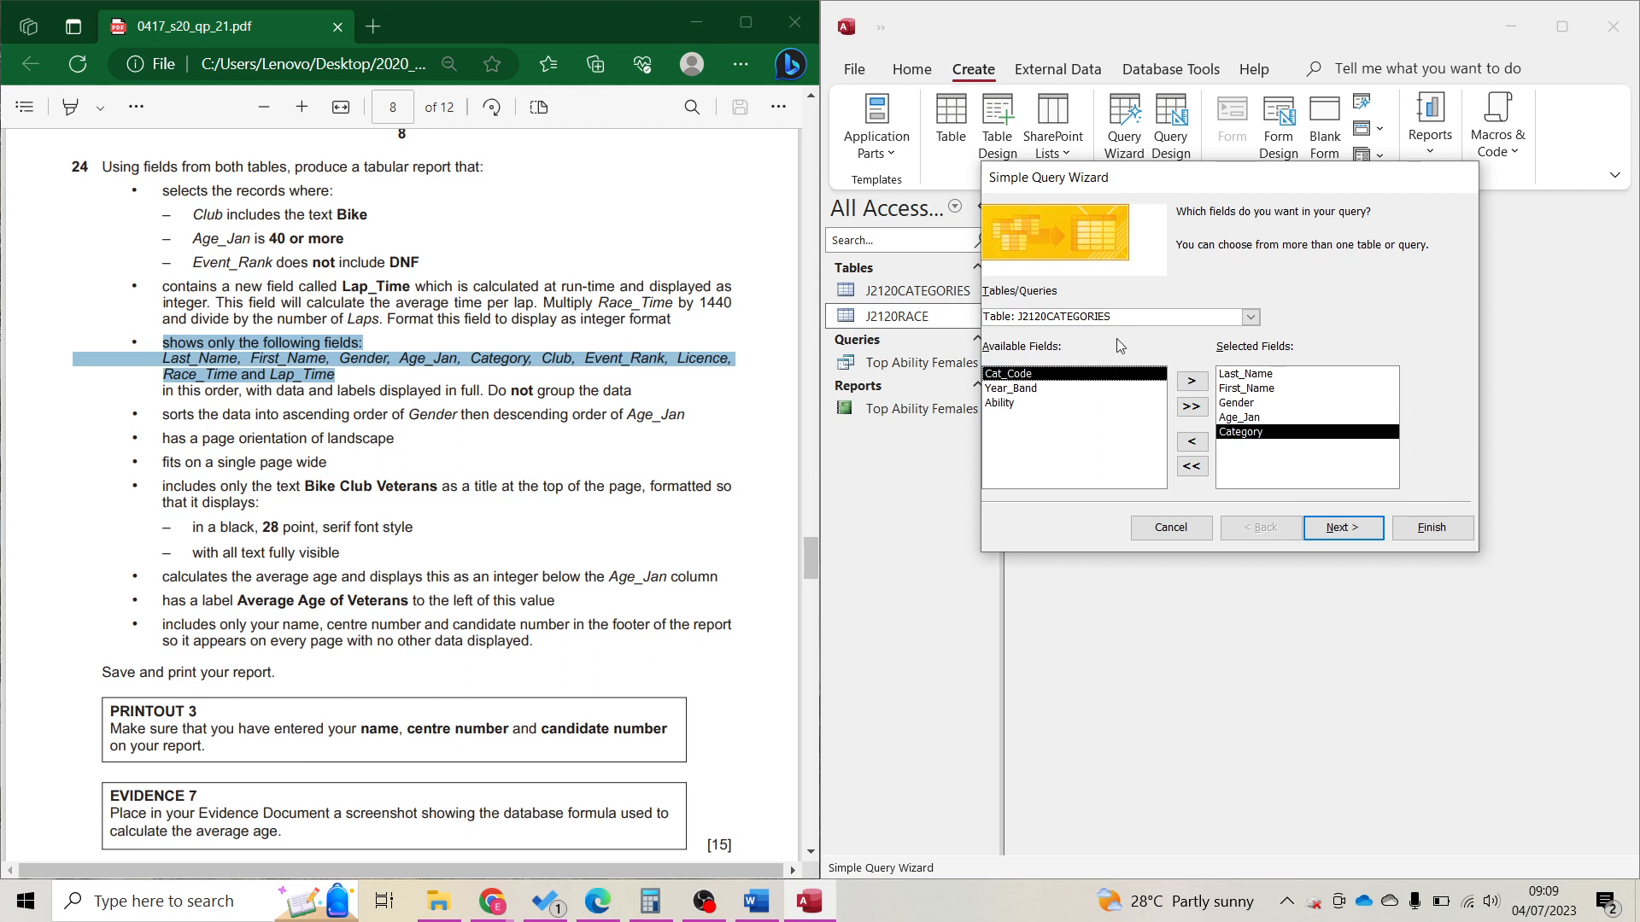
left_click(1251, 318)
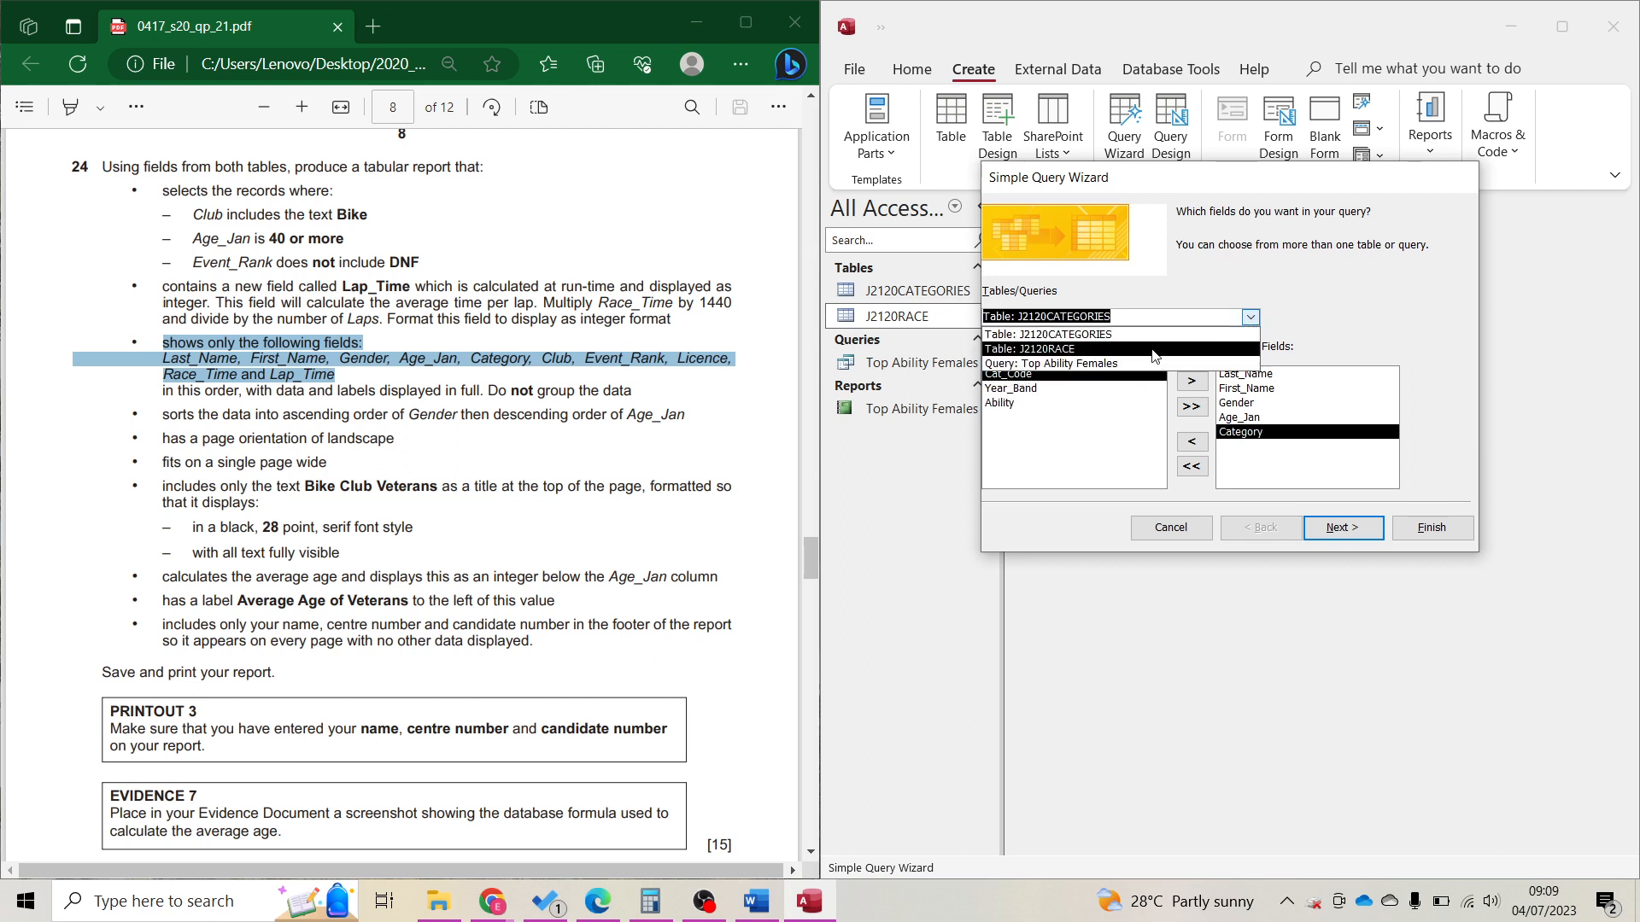
left_click(1076, 346)
double_click(1007, 389)
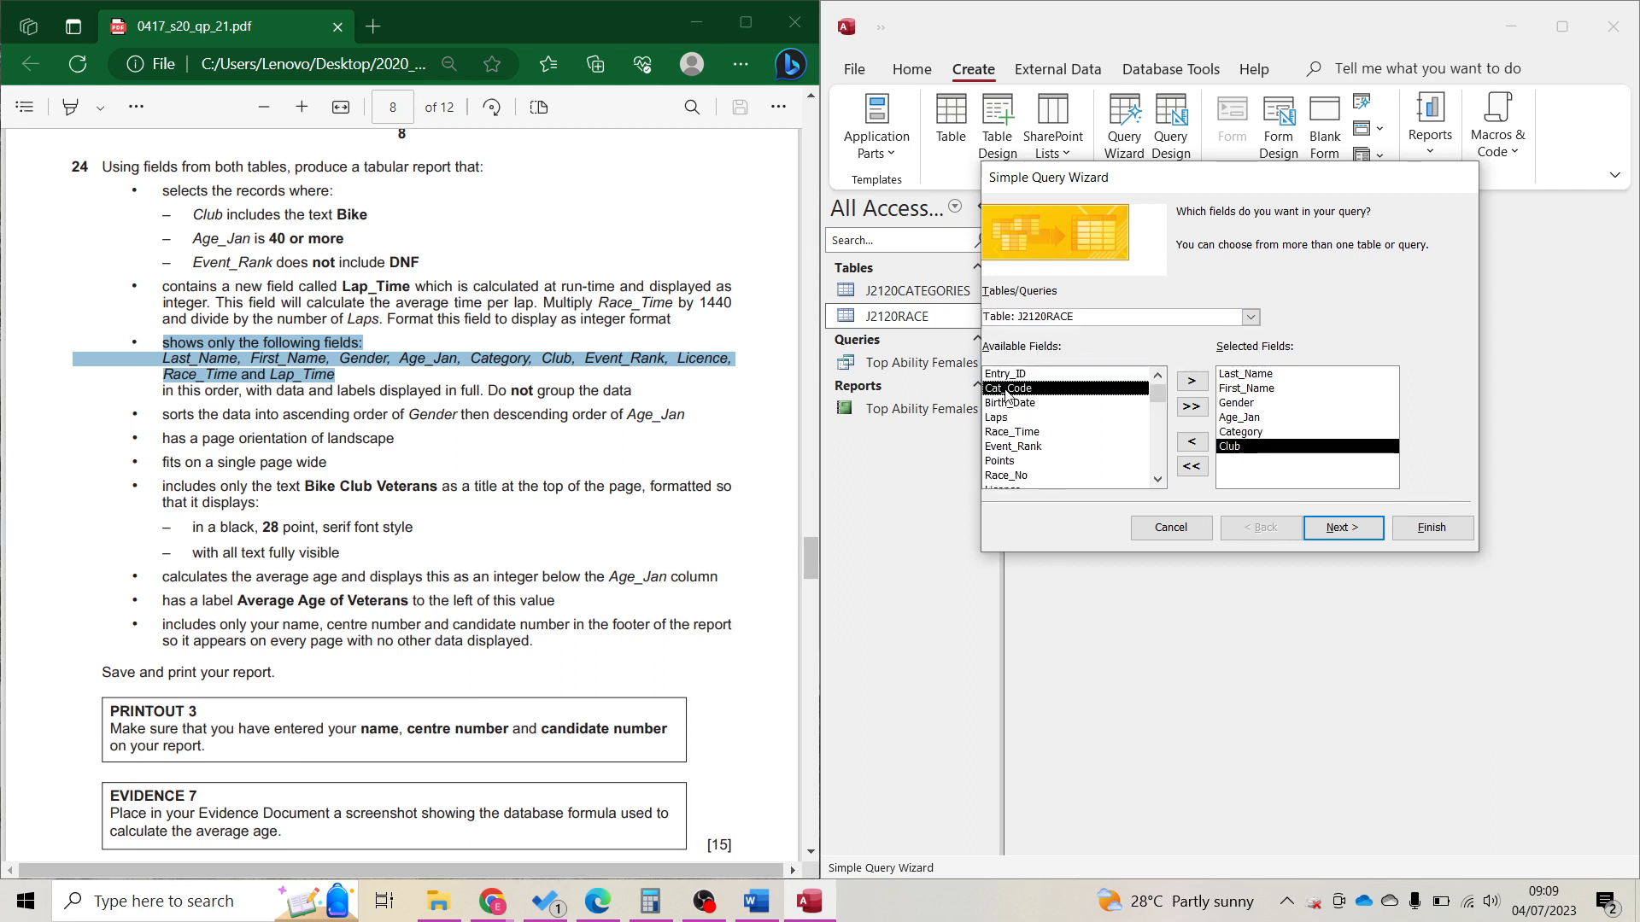
double_click(1013, 445)
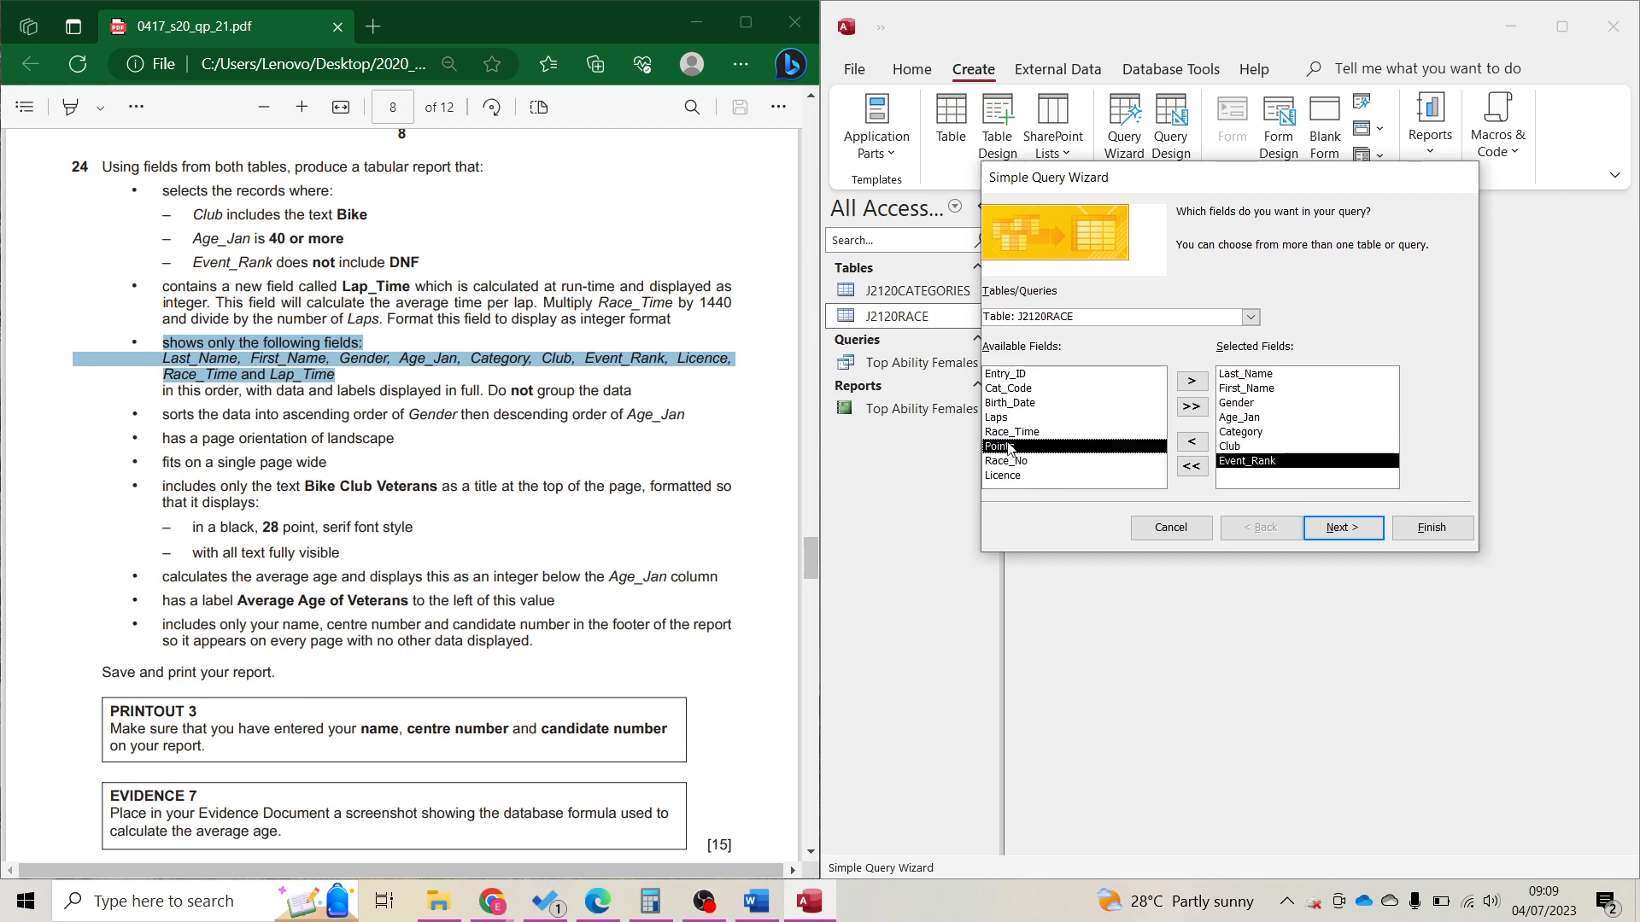
double_click(1017, 475)
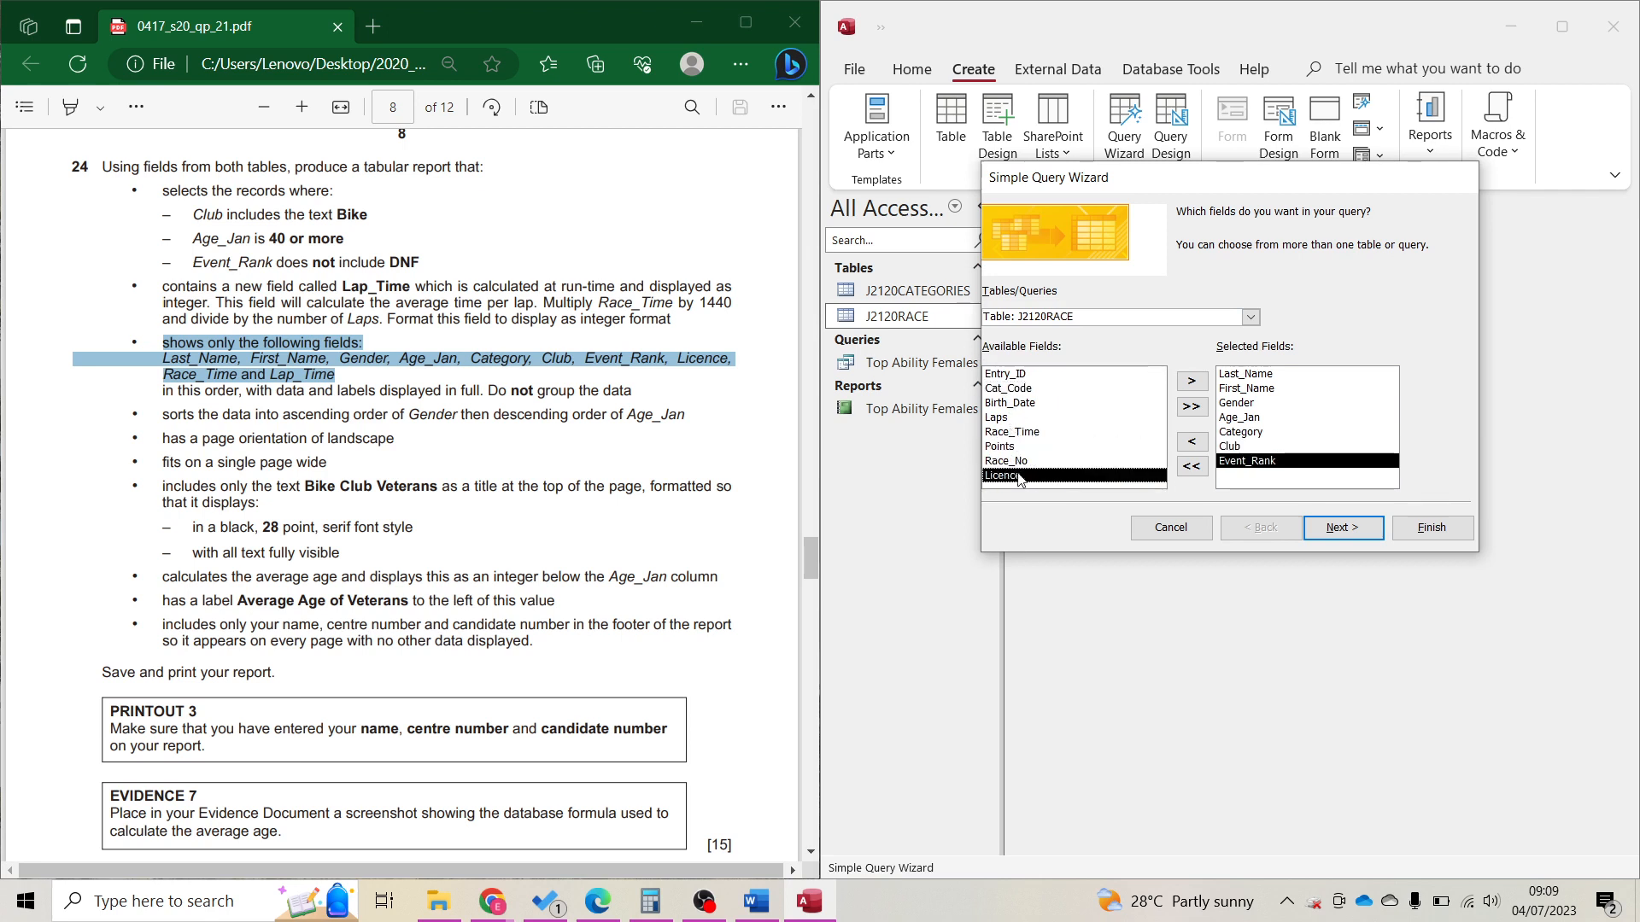
double_click(1017, 432)
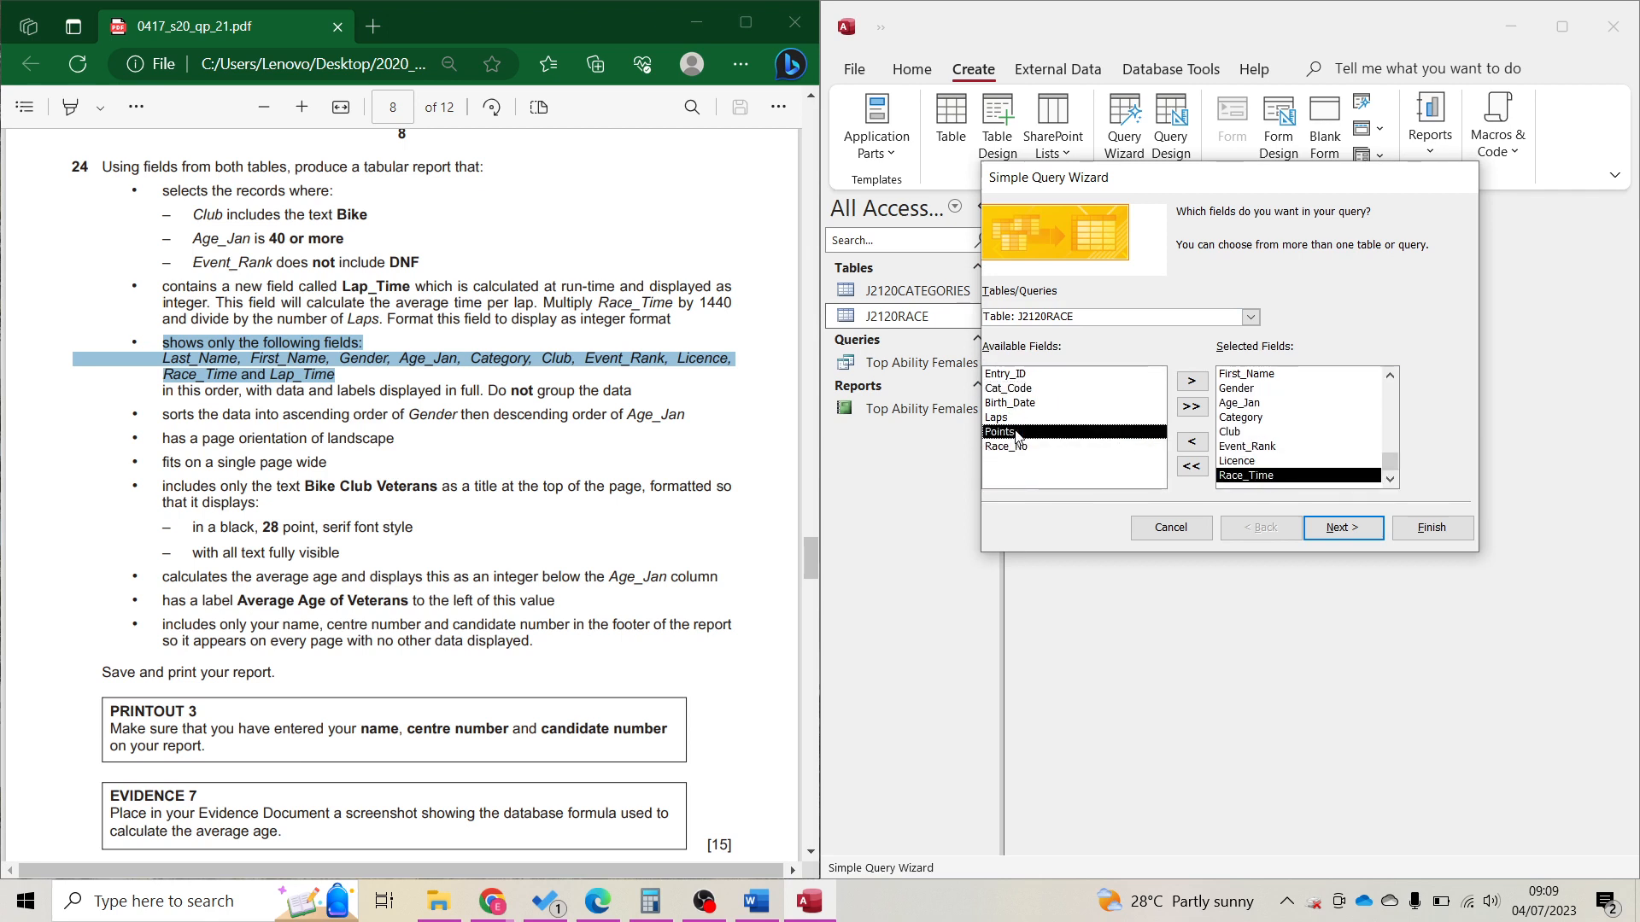
Confirm no other table fields are needed and continue to the detail-or-summary step.
left_click(1251, 317)
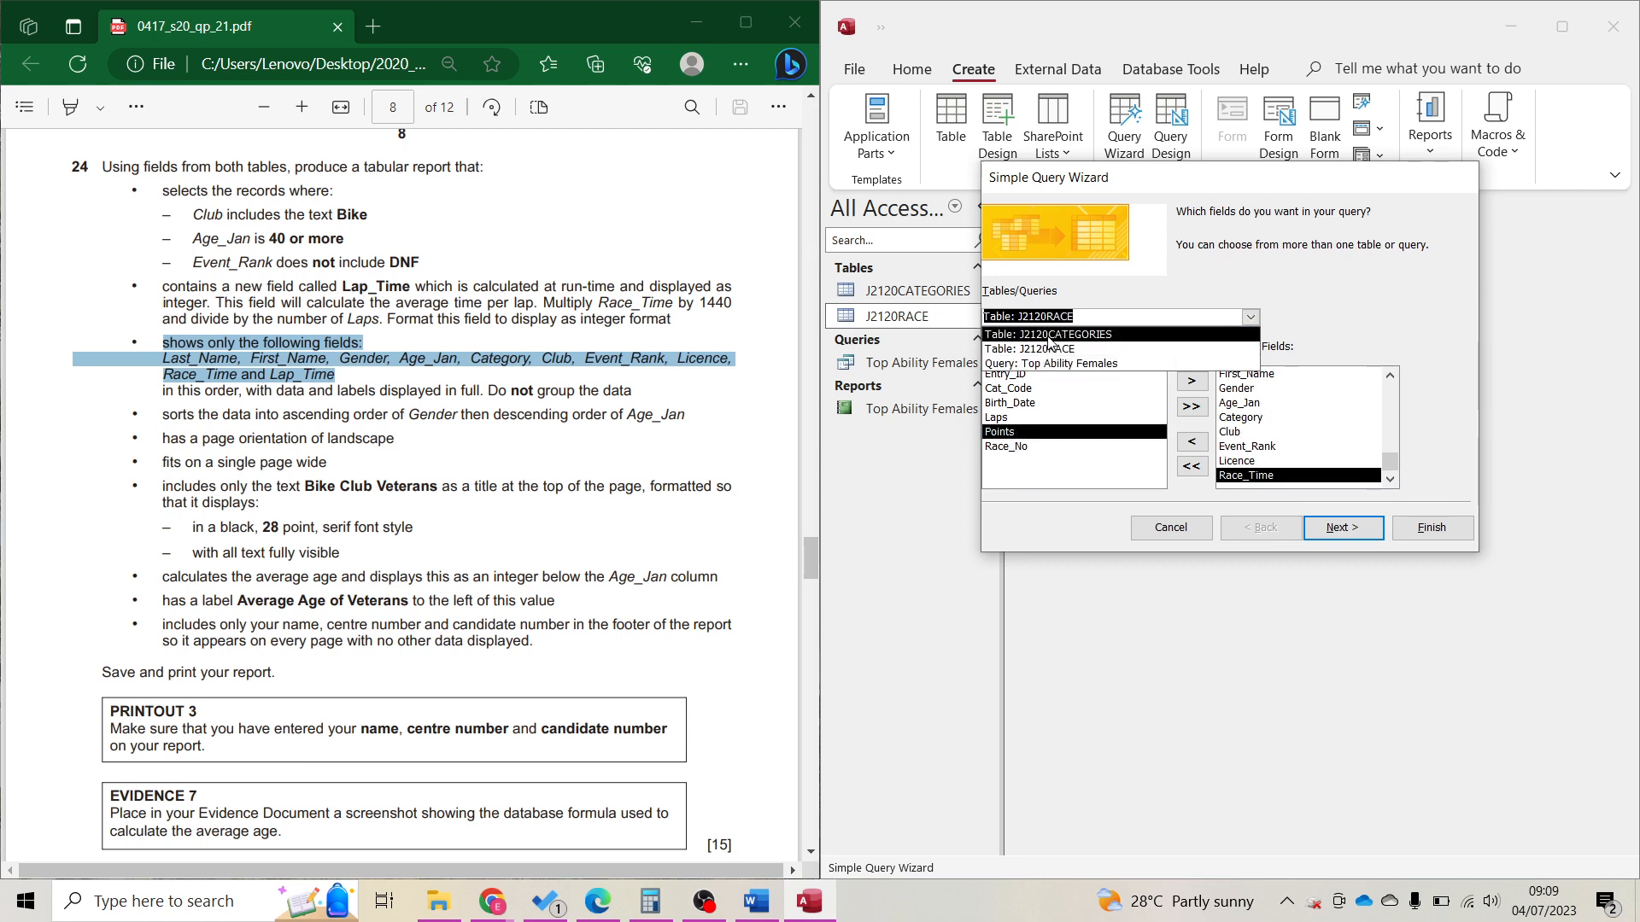
left_click(1048, 335)
left_click(1246, 320)
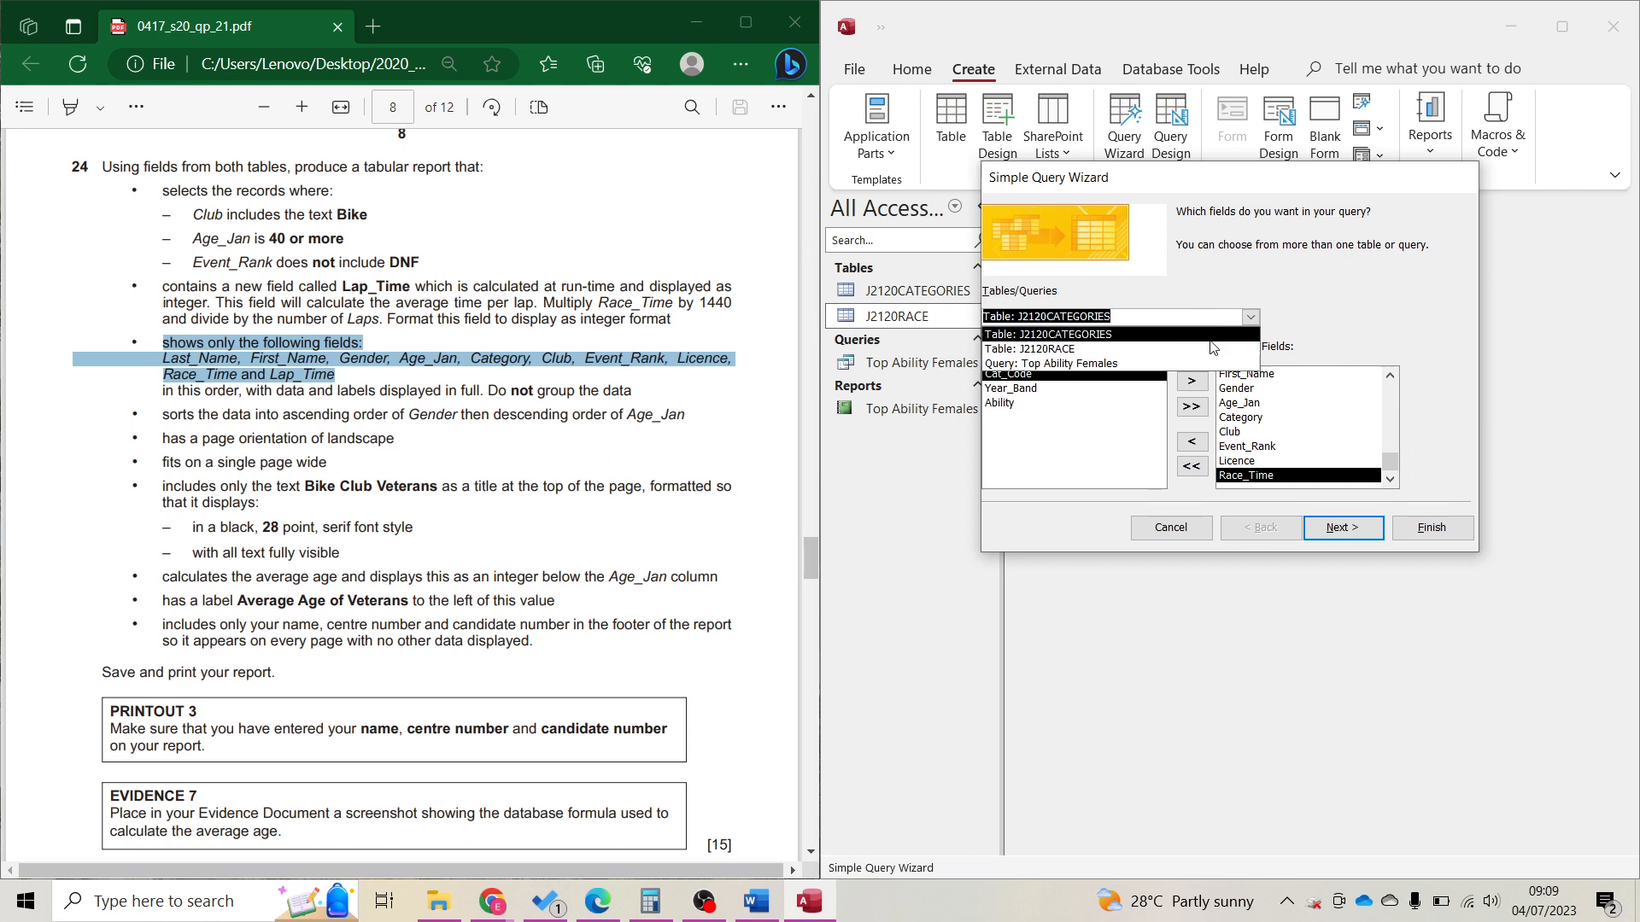
left_click(1183, 350)
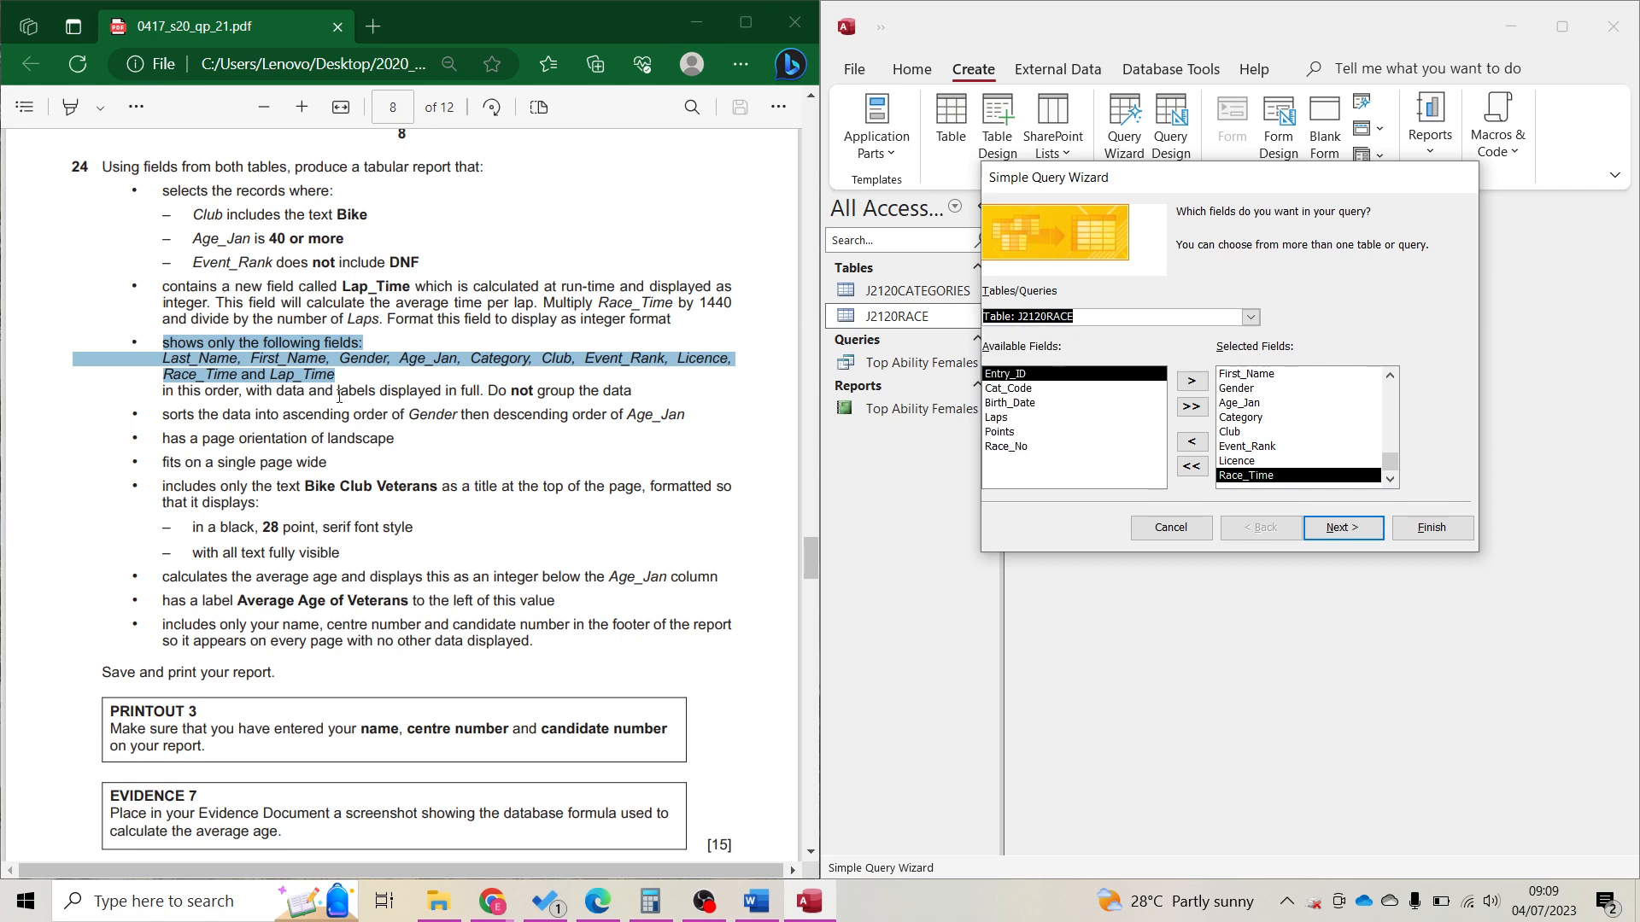
double_click(351, 291)
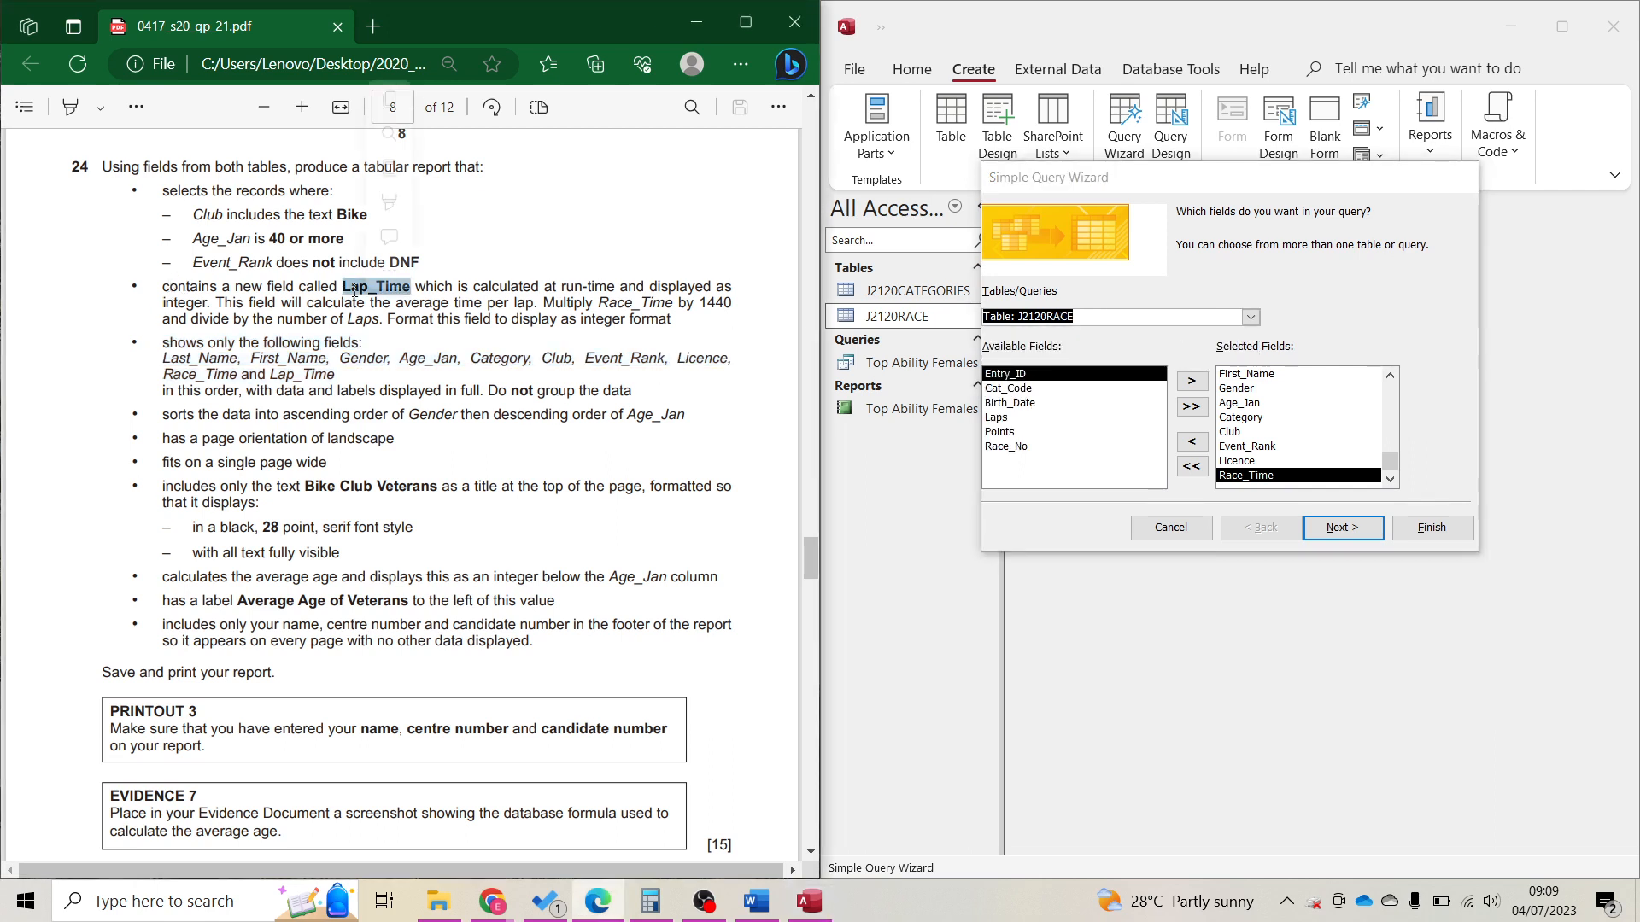
left_click(1316, 530)
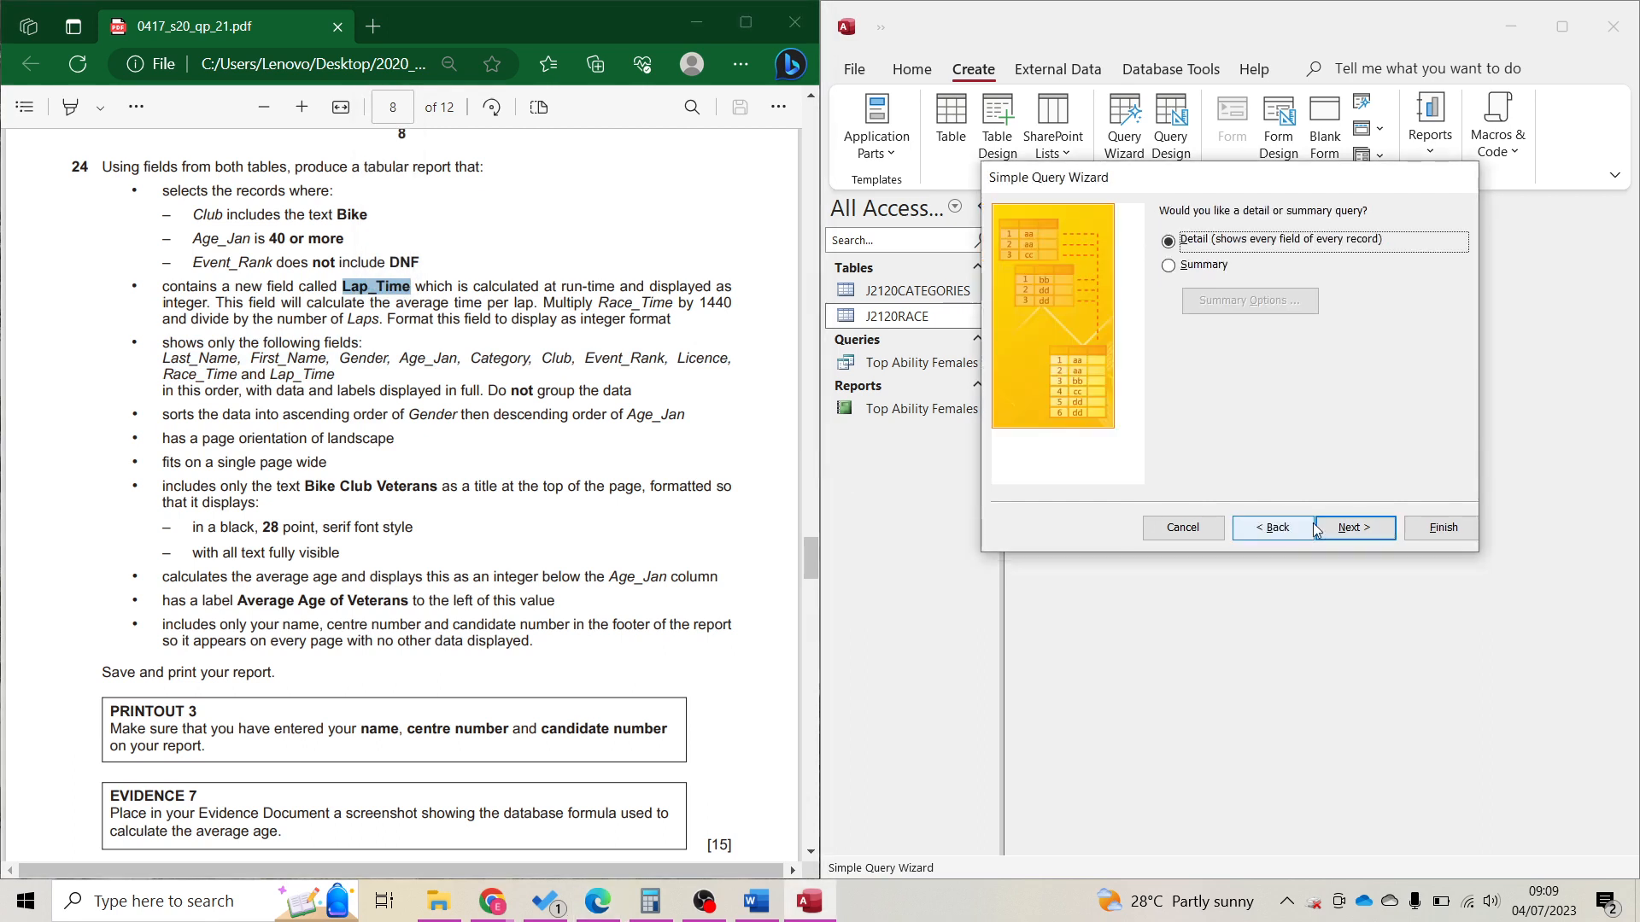
Name the query Bike Club Veterans, finish the wizard, and open it in Design View.
left_click(1316, 527)
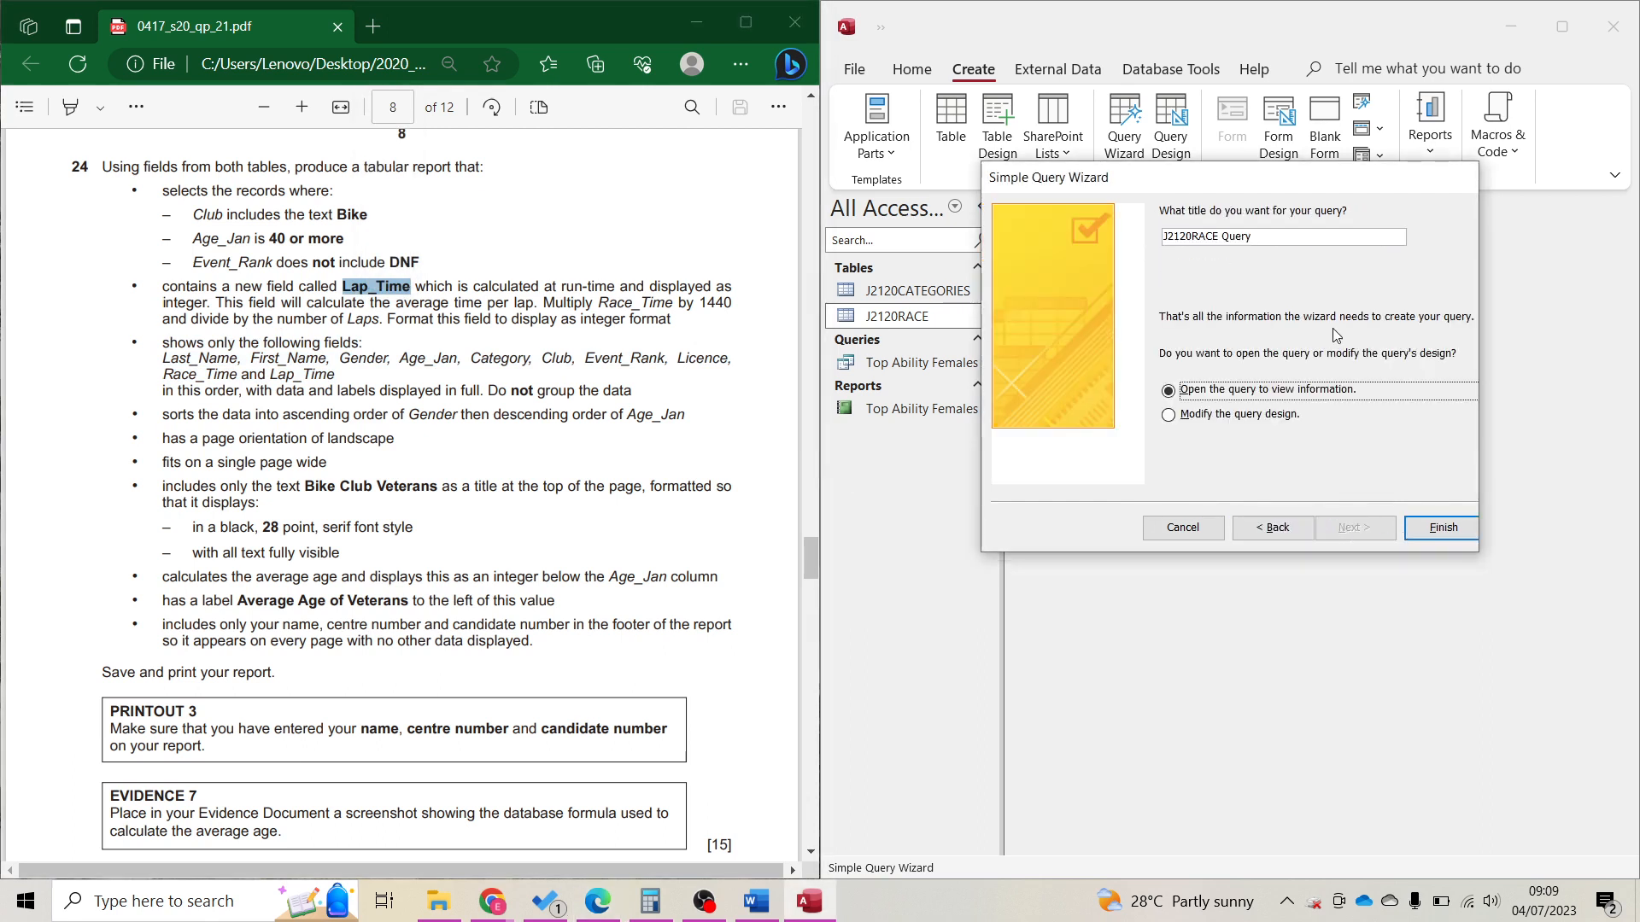
key("ctrl+a")
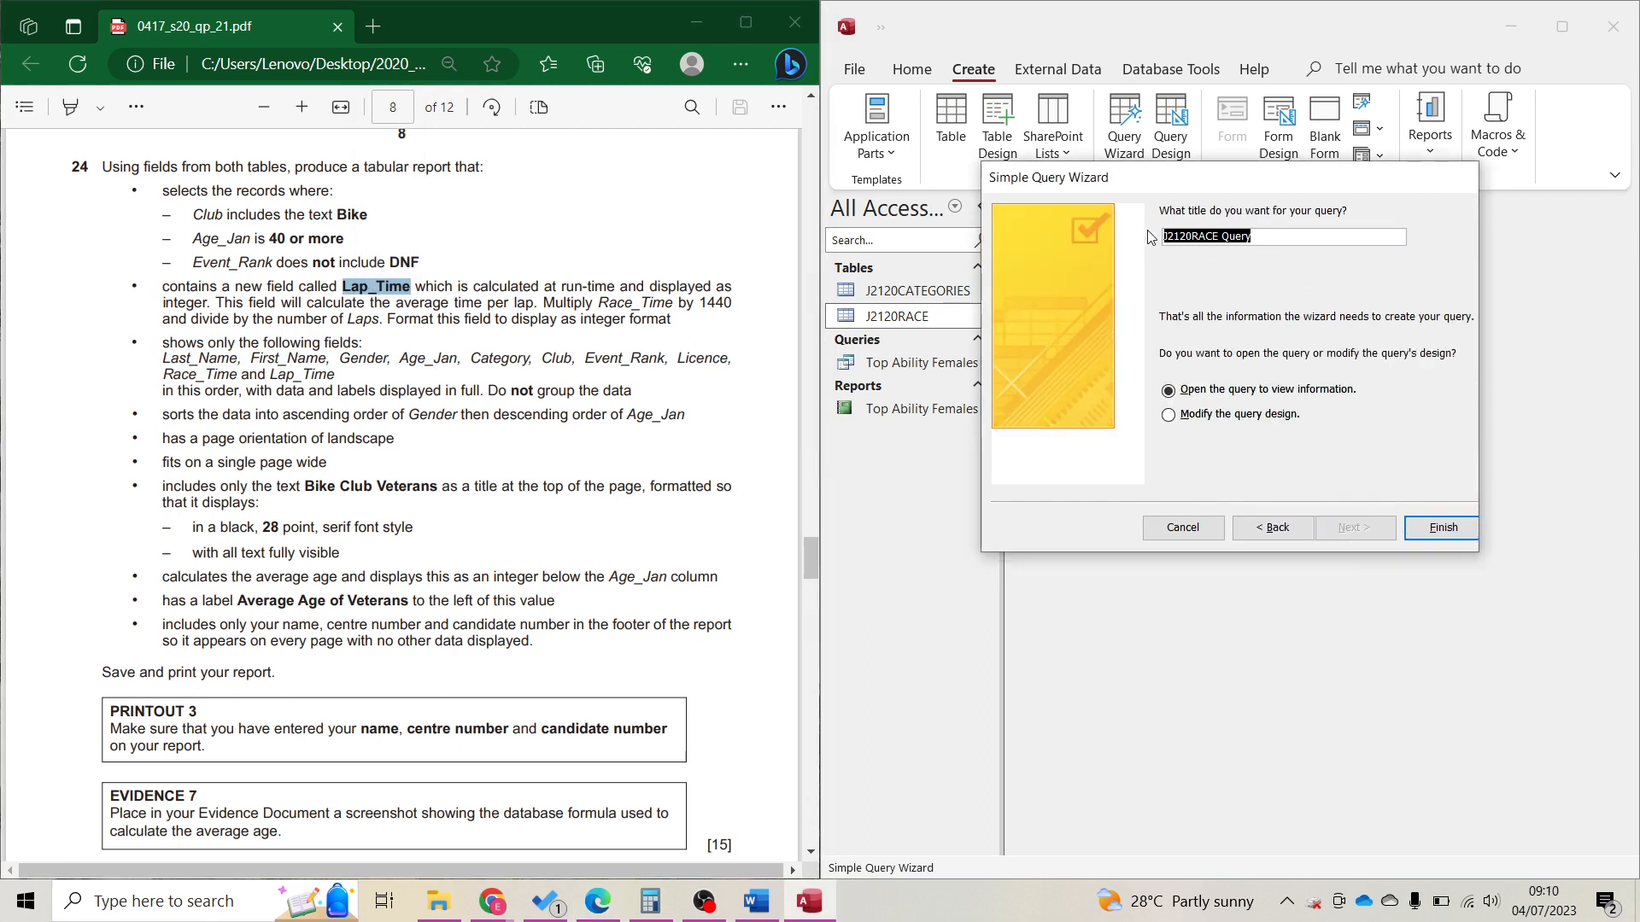
type("A")
type("i")
type("ke Club Veterans")
key("Return")
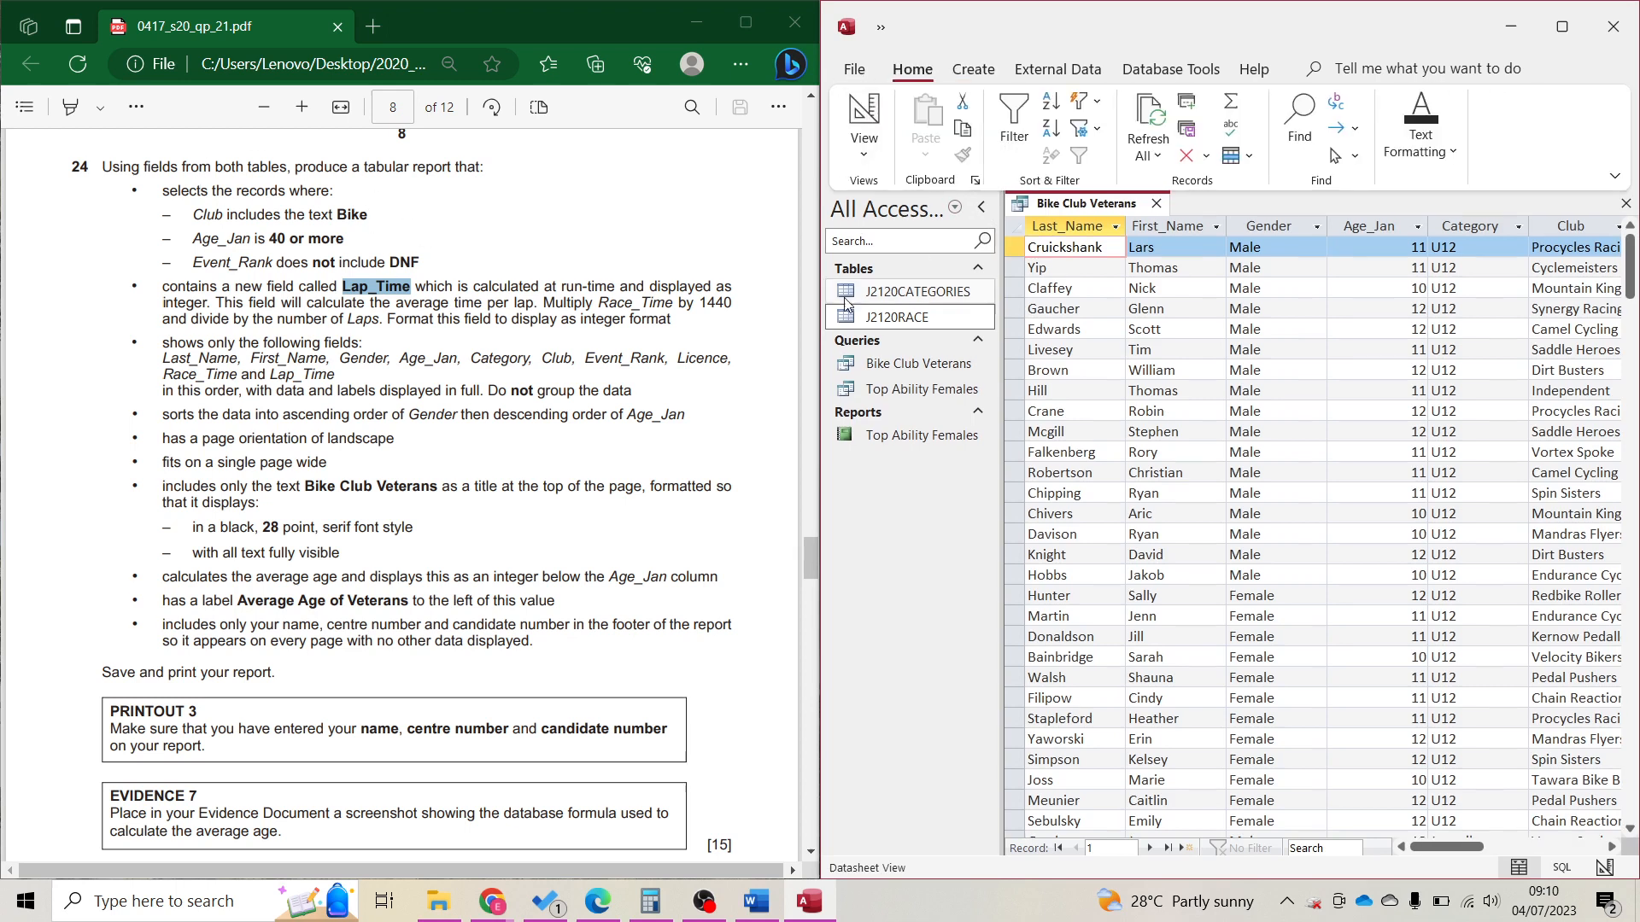
left_click(863, 120)
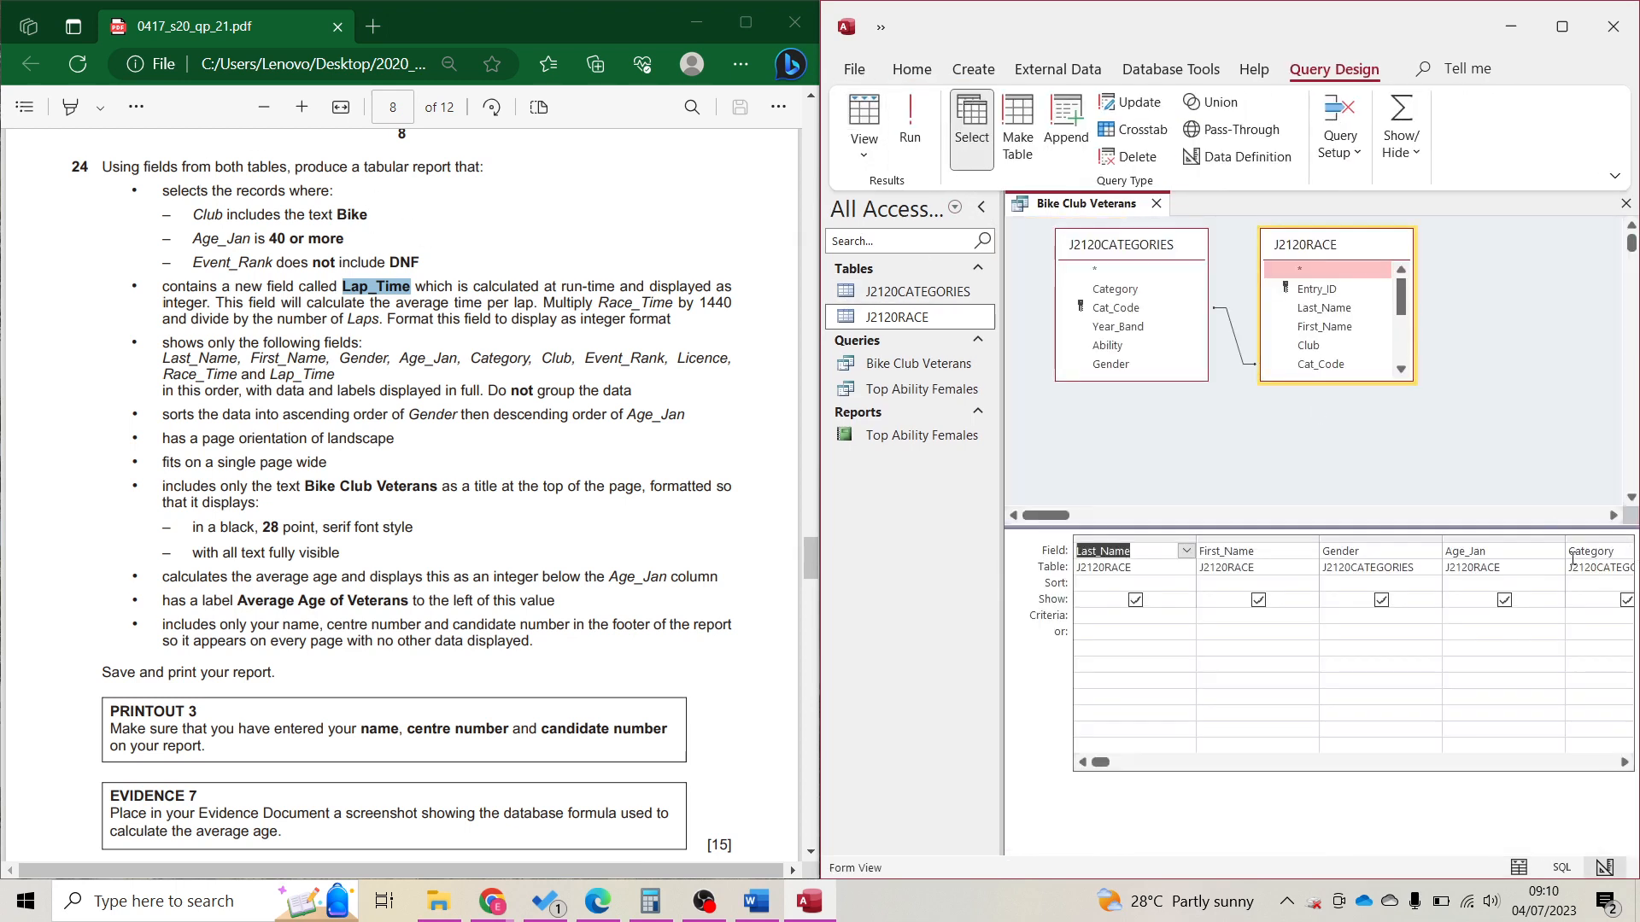
Open the Expression Builder on the empty column after Race_Time.
left_click(1572, 557)
key("Tab")
key("Tab")
key("Tab")
key("Tab")
key("Tab")
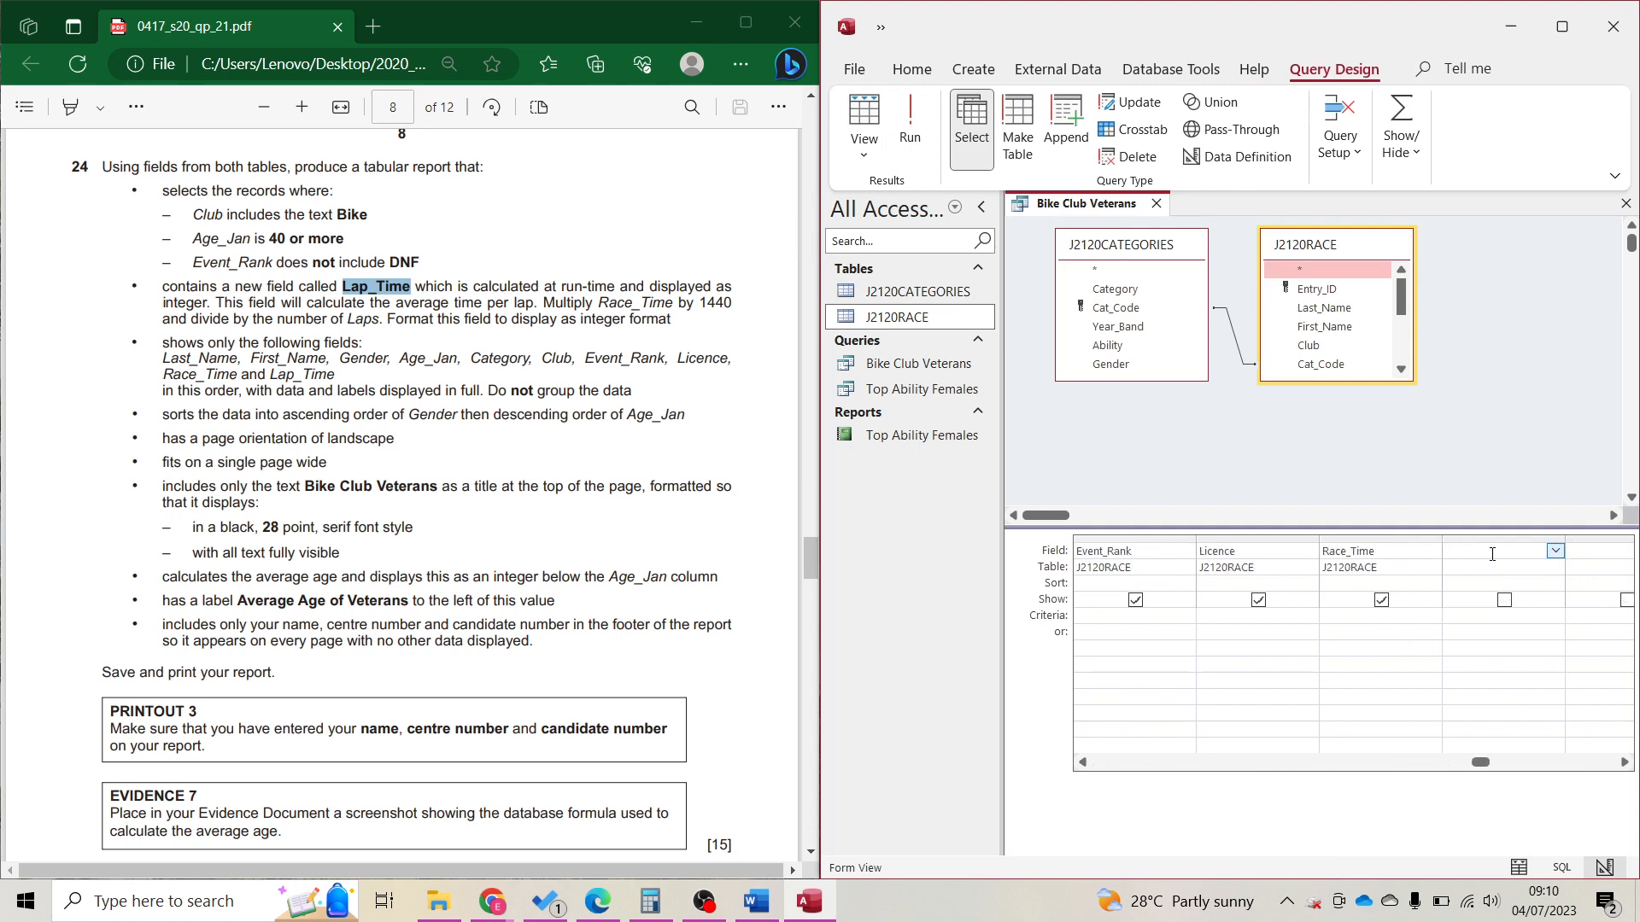
left_click(1340, 132)
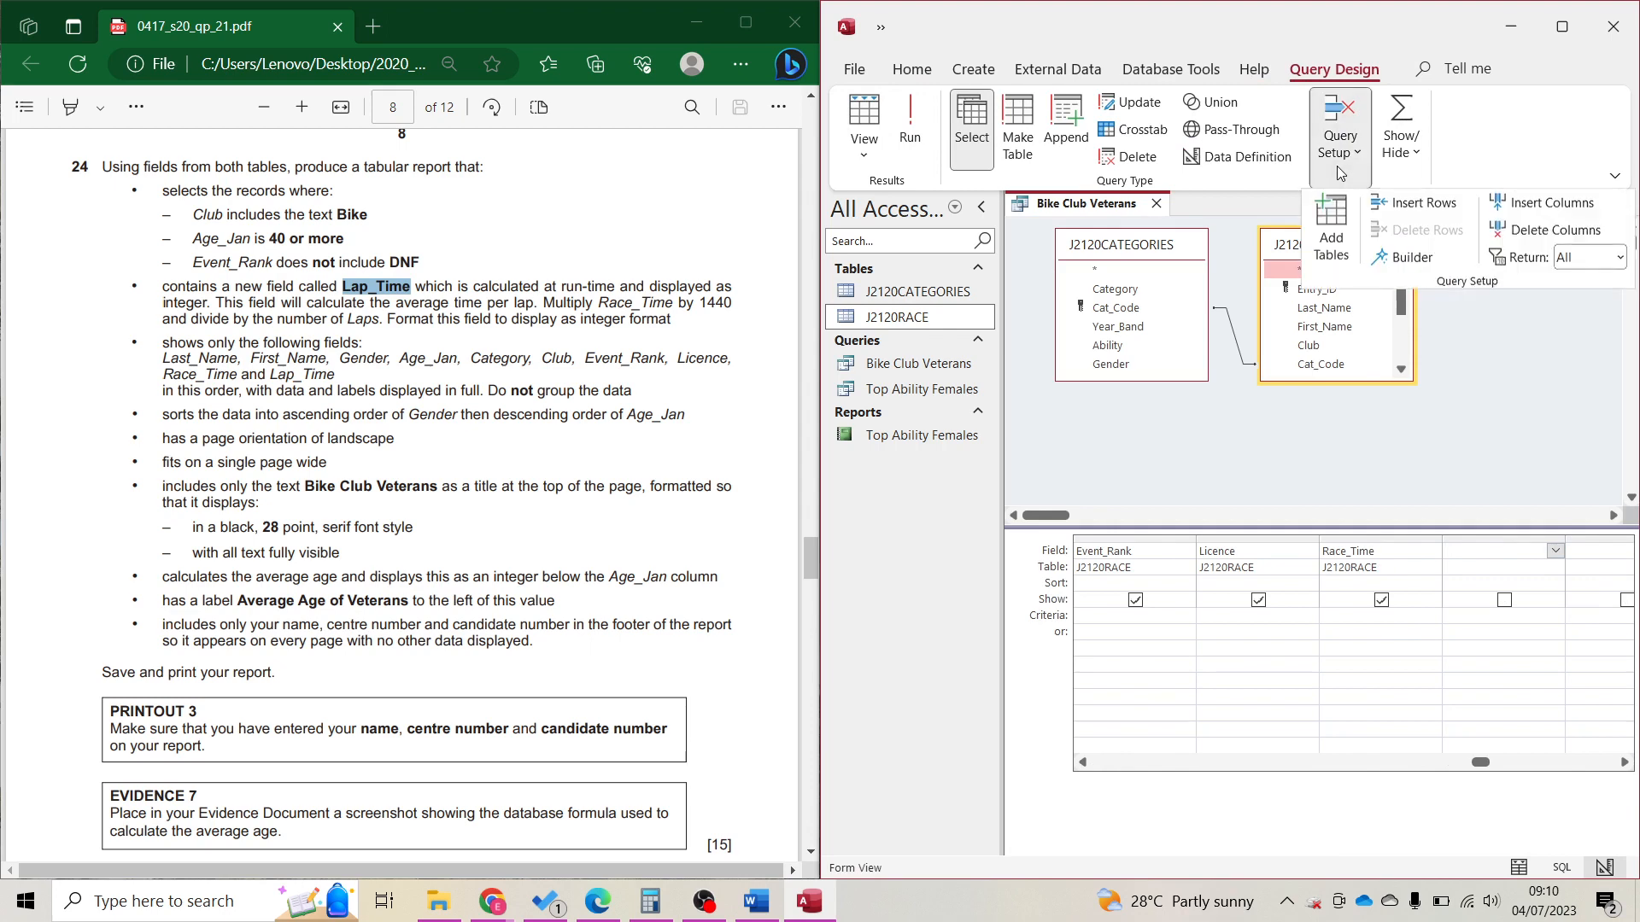
left_click(1408, 258)
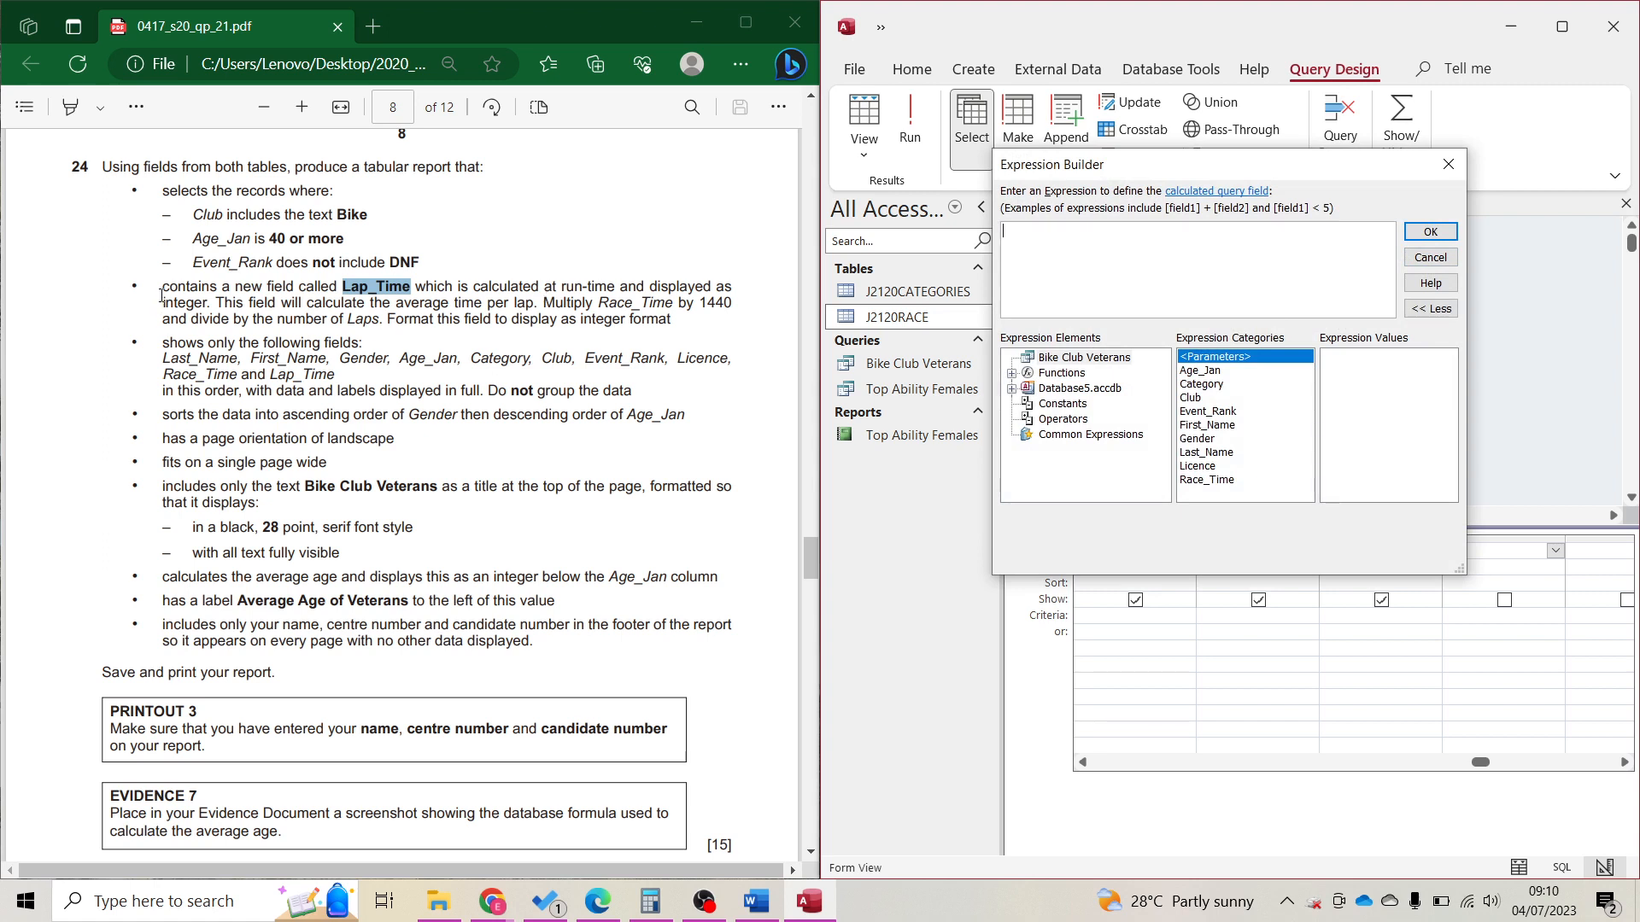
Read the Lap_Time calculation requirement in the paper and return to the expression box.
left_click_drag(158, 291, 209, 306)
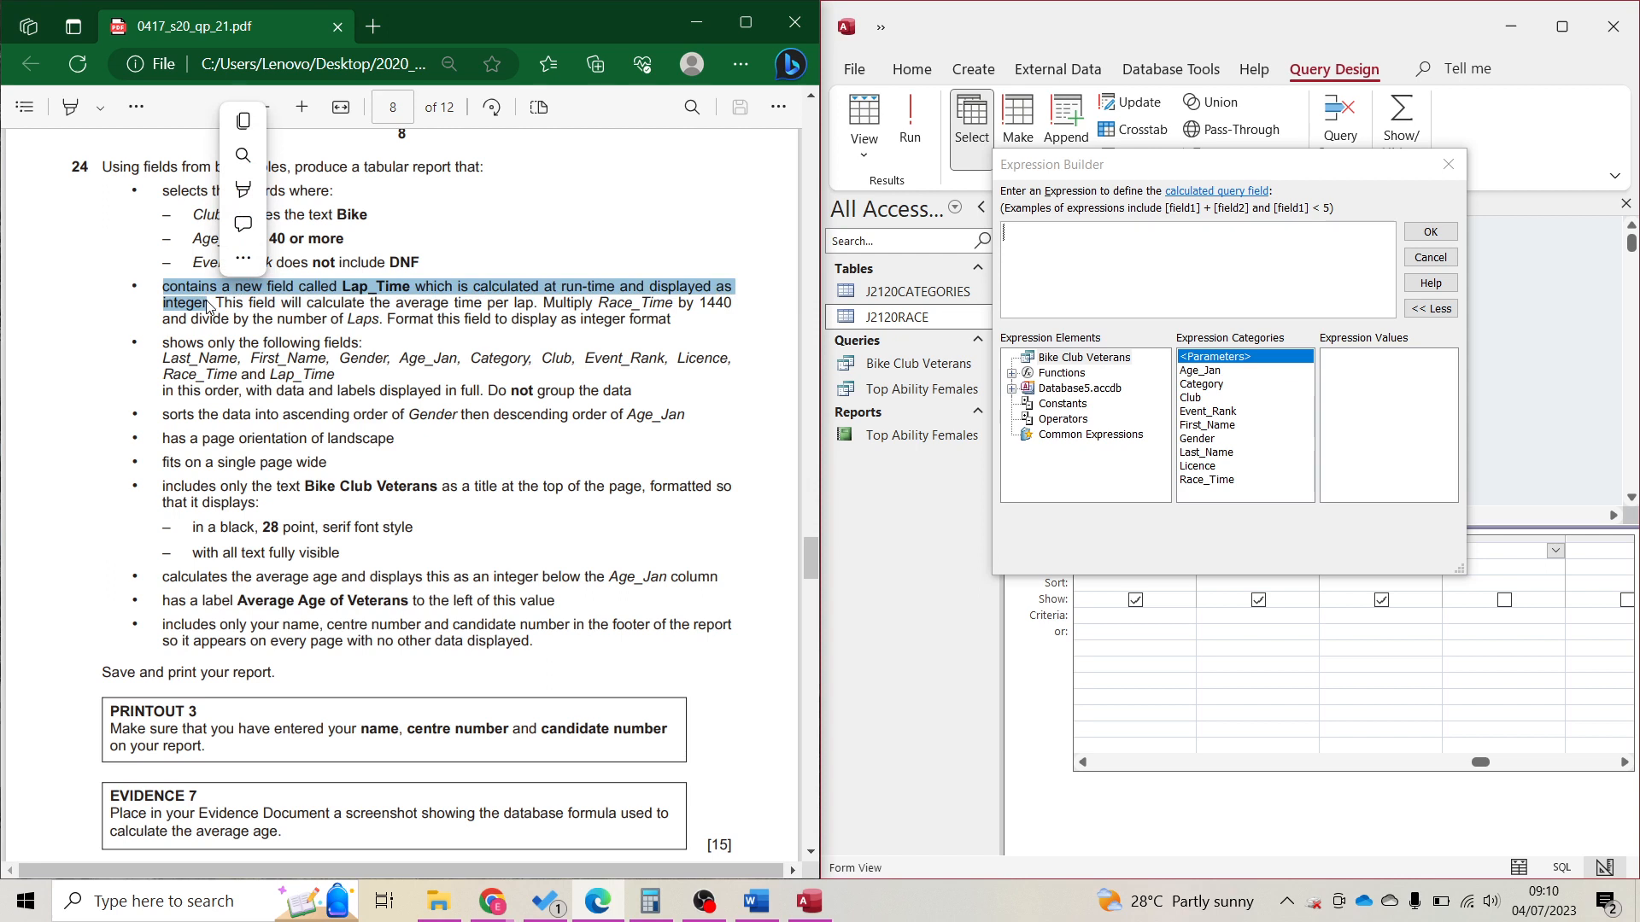
left_click_drag(215, 305, 607, 304)
left_click(538, 306)
left_click(600, 300)
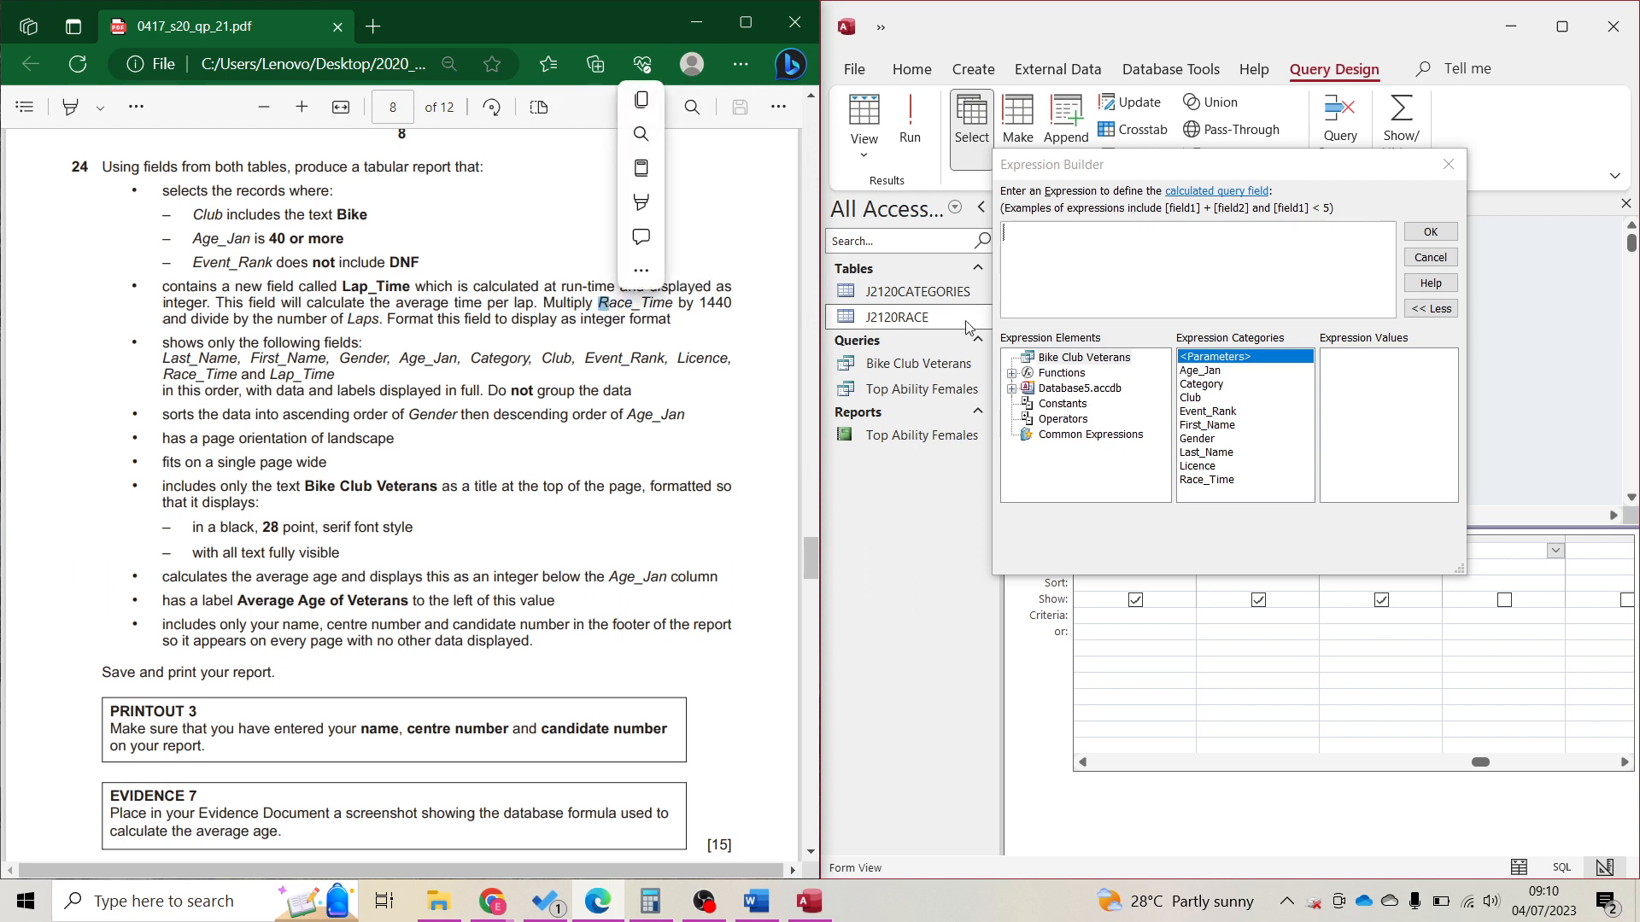
left_click(1095, 271)
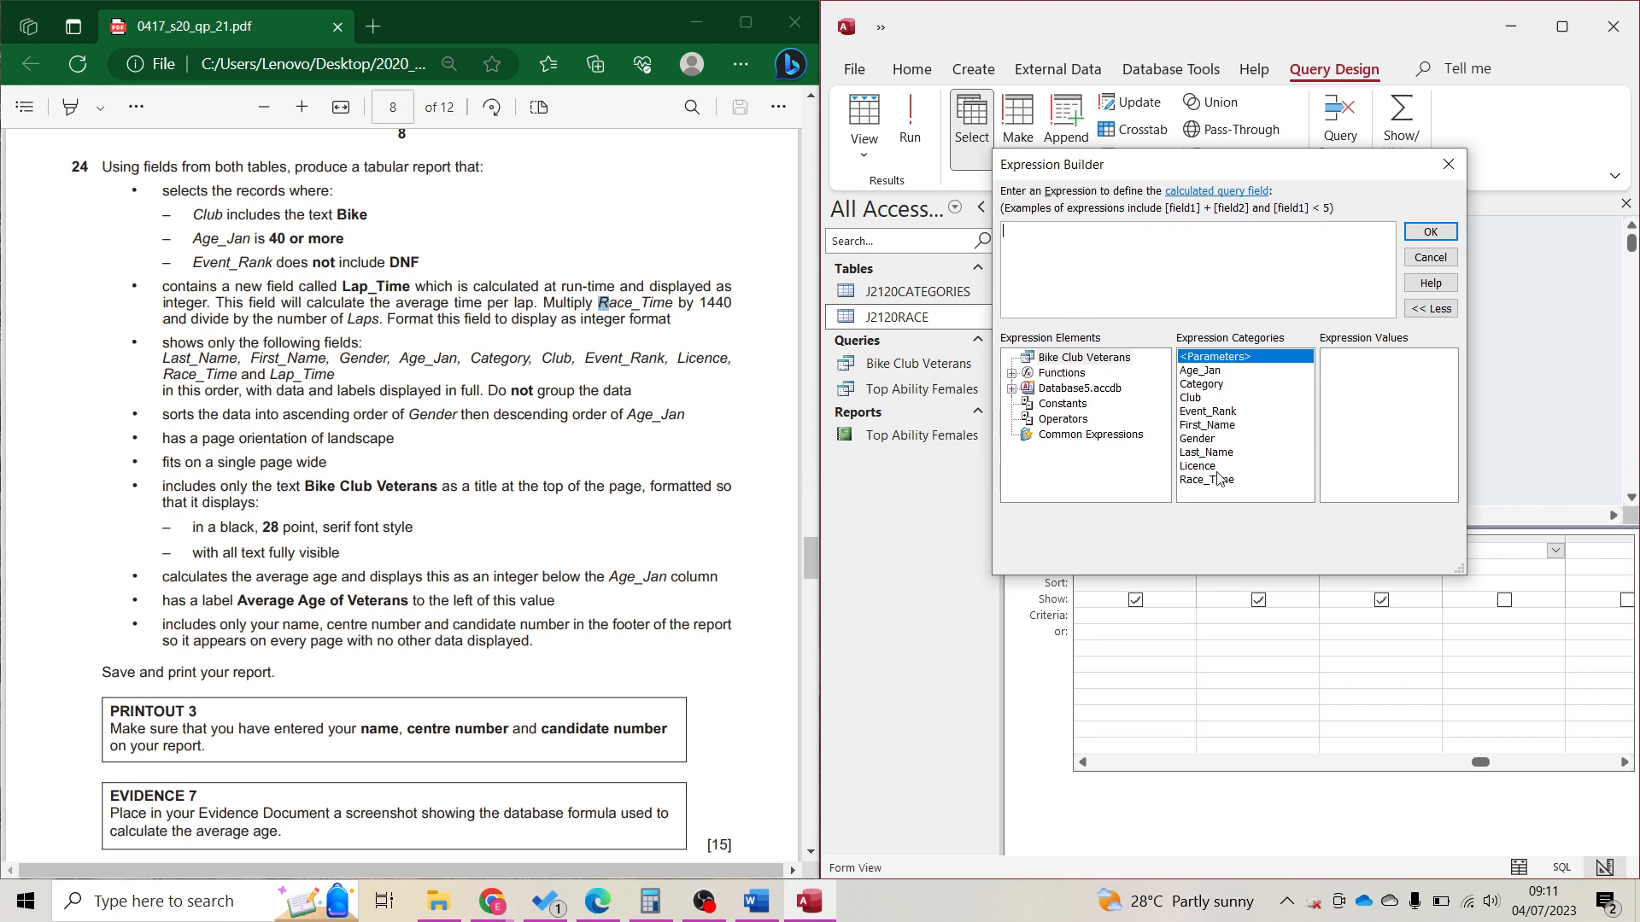
Build the expression [Race_Time]*1440/[Laps] as a new calculated column after Race_Time.
left_click_drag(598, 302, 672, 304)
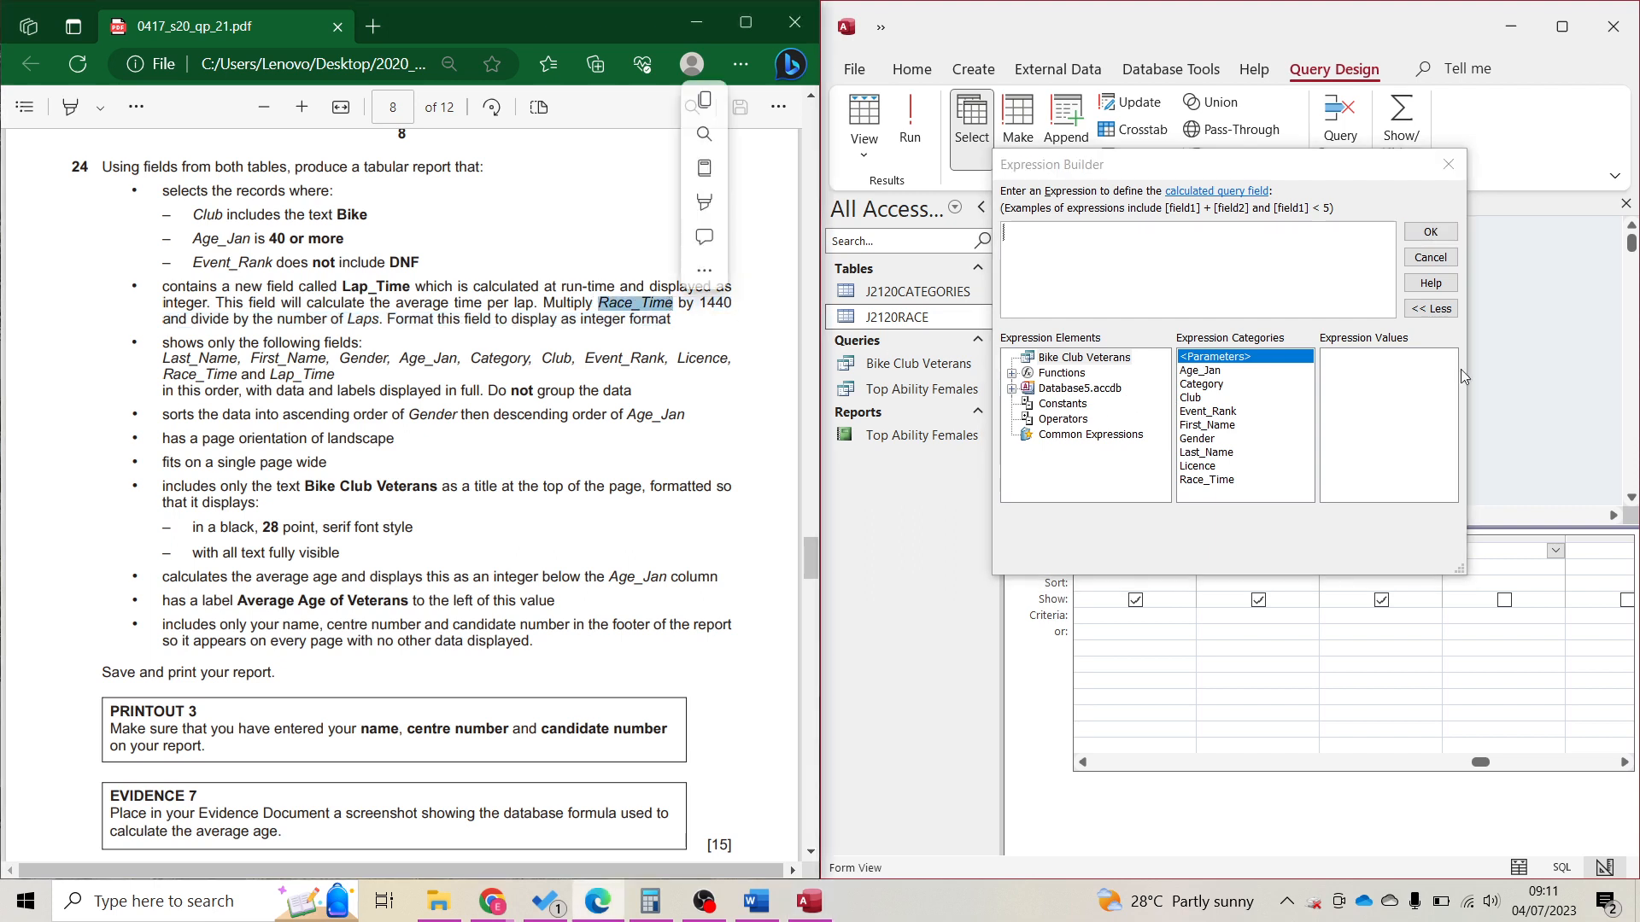
left_click(1213, 485)
double_click(1213, 480)
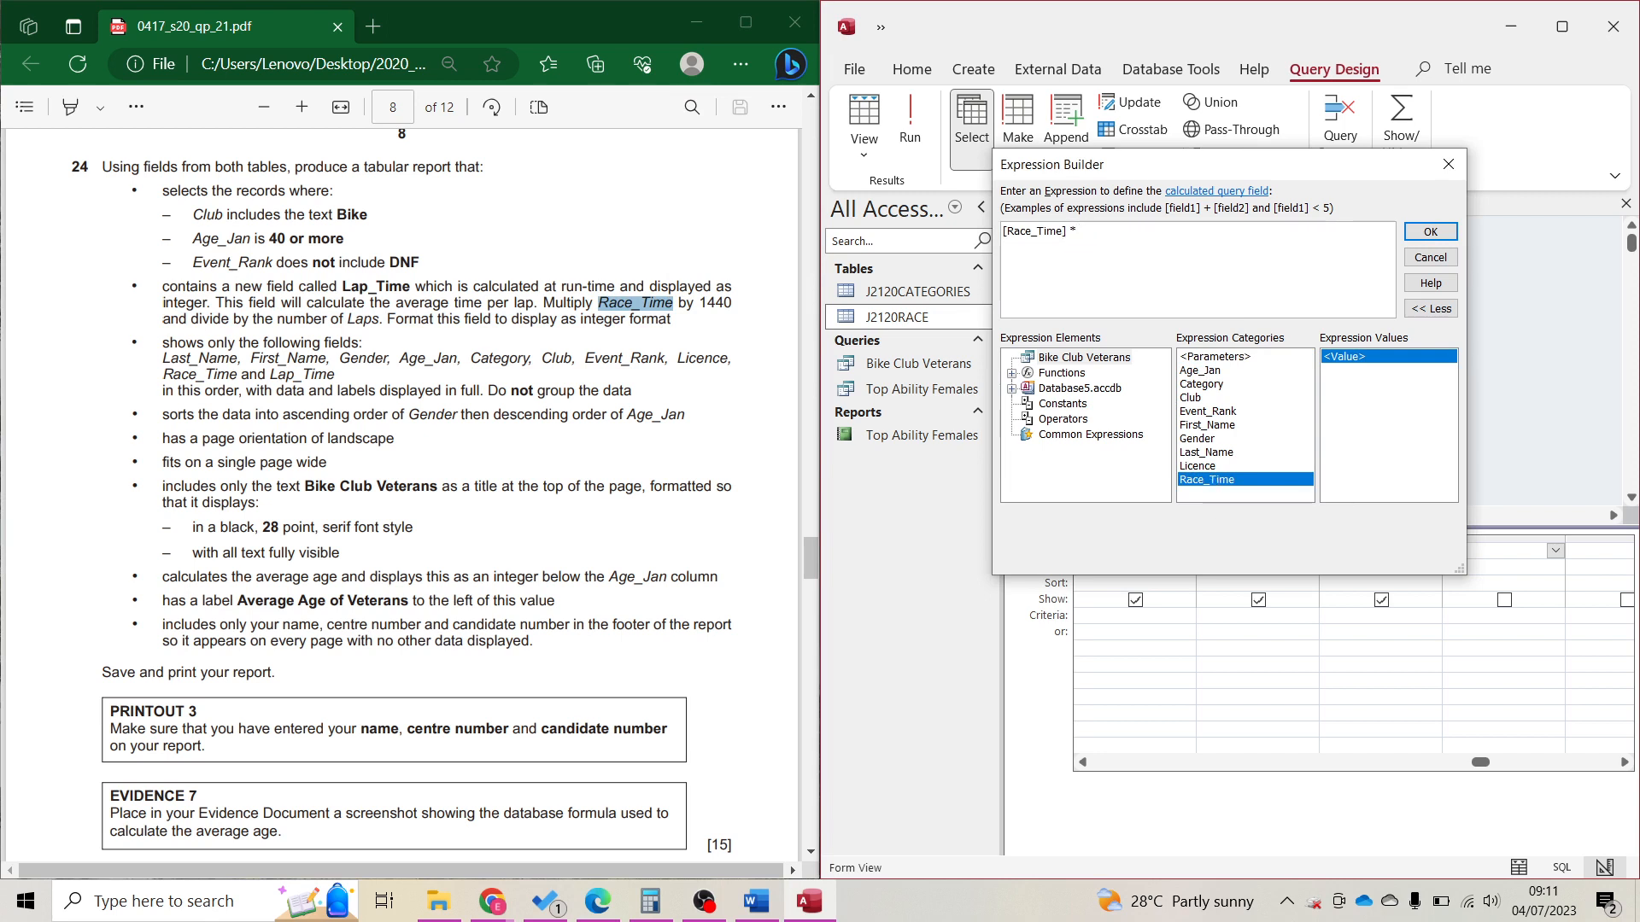
type("*1440/")
type("[Laps")
left_click(1433, 240)
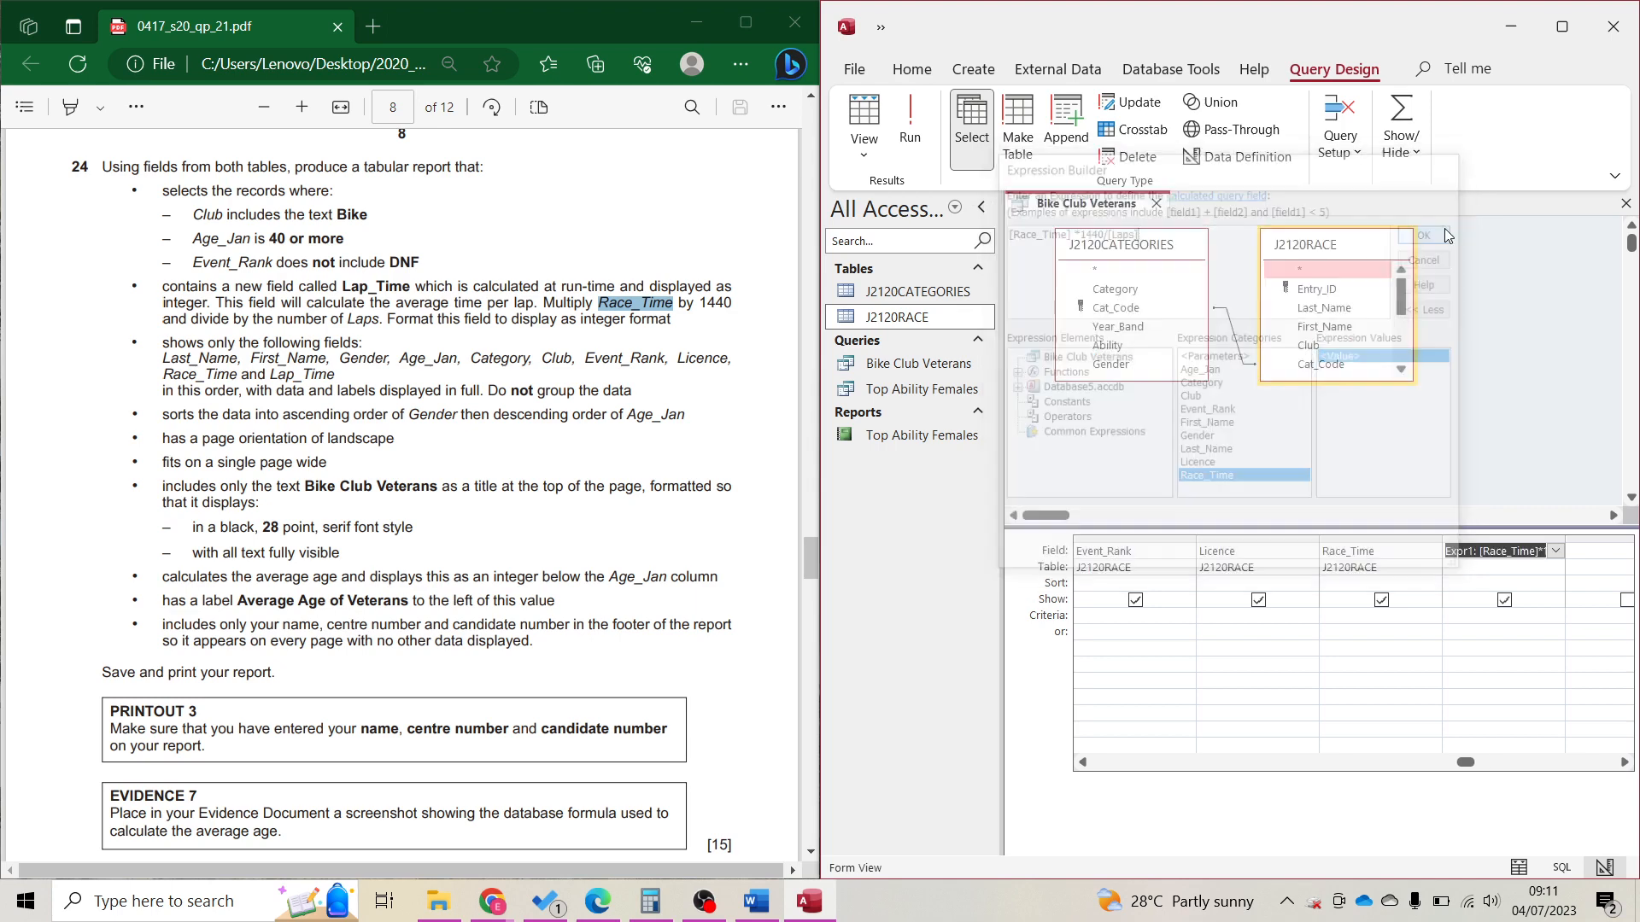
Run the query and inspect the computed Expr1 values.
left_click(910, 120)
left_click(1534, 847)
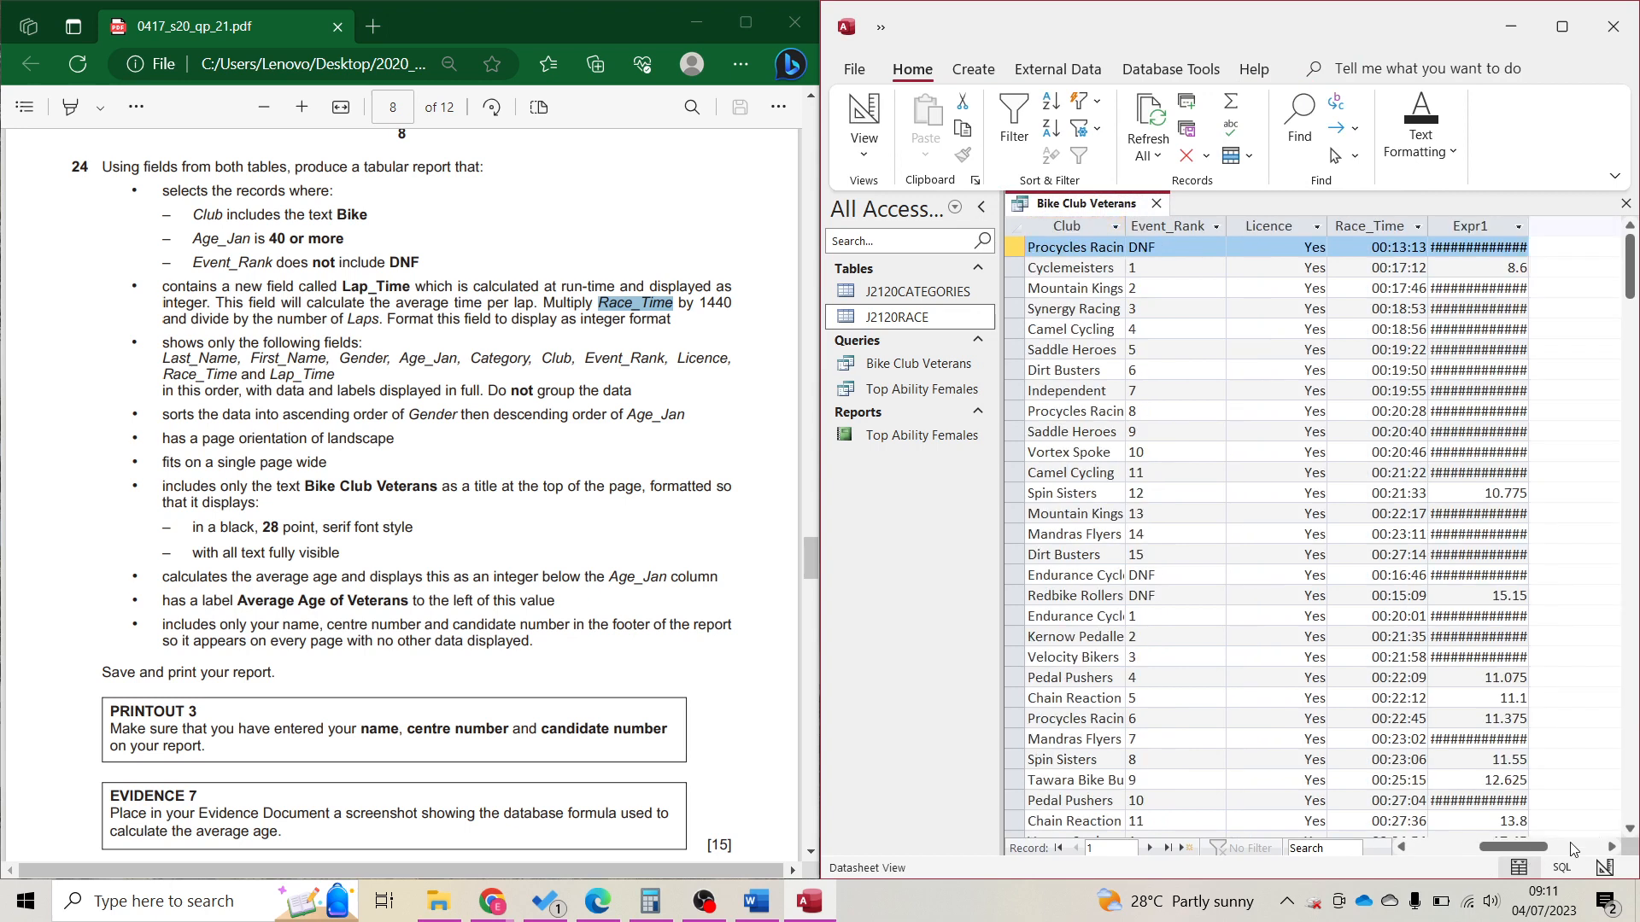
left_click(1517, 268)
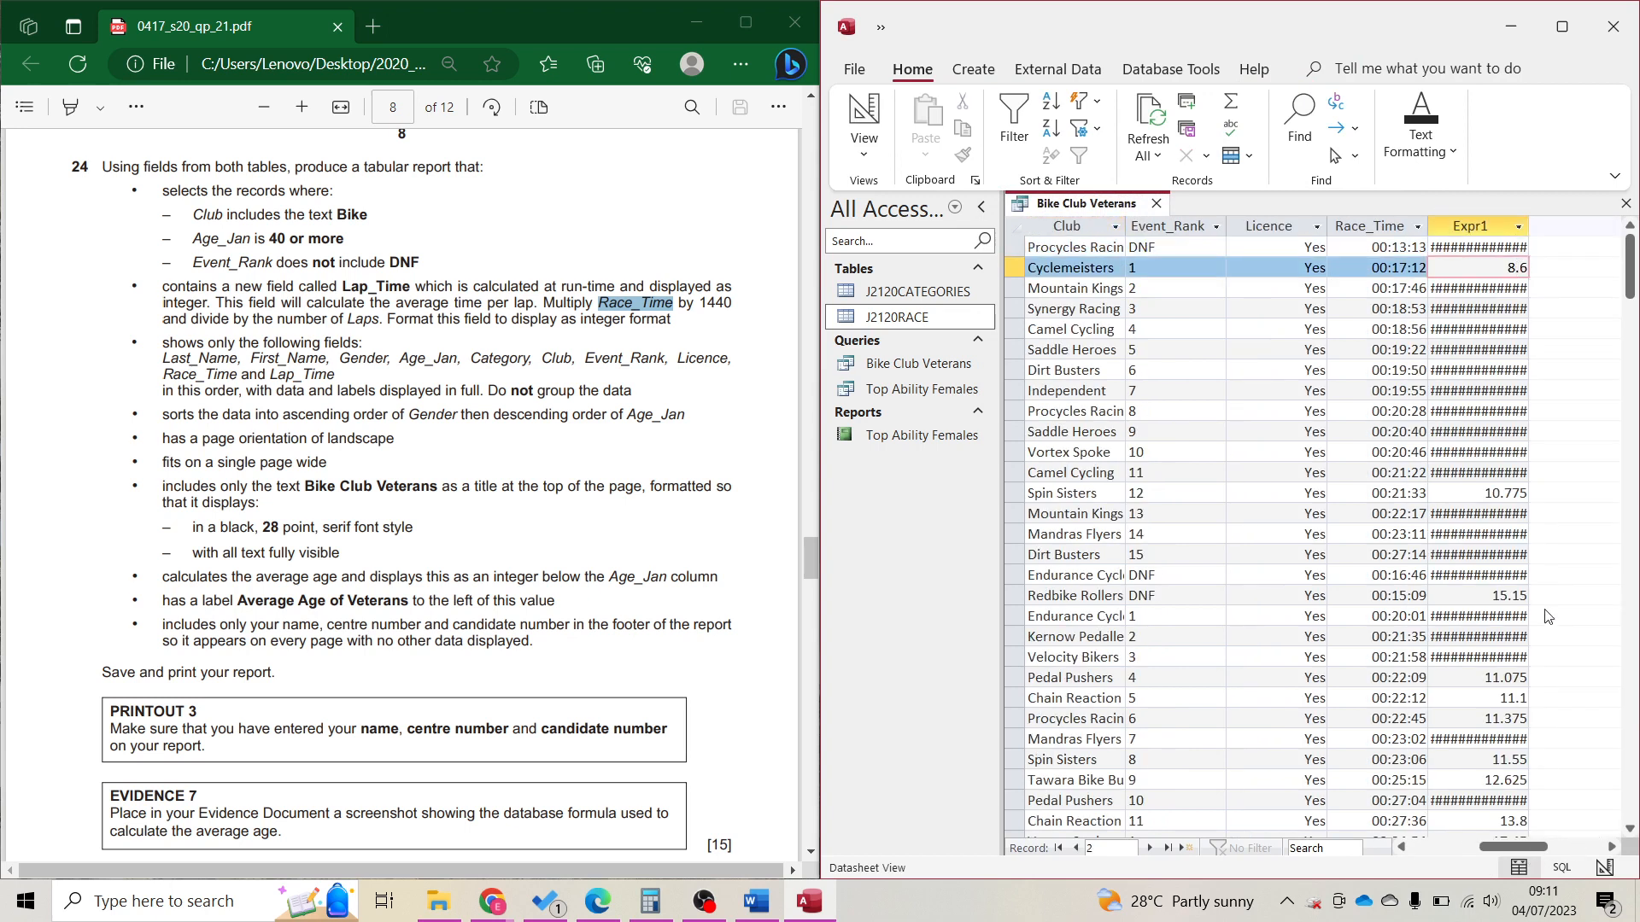
left_click(1481, 225)
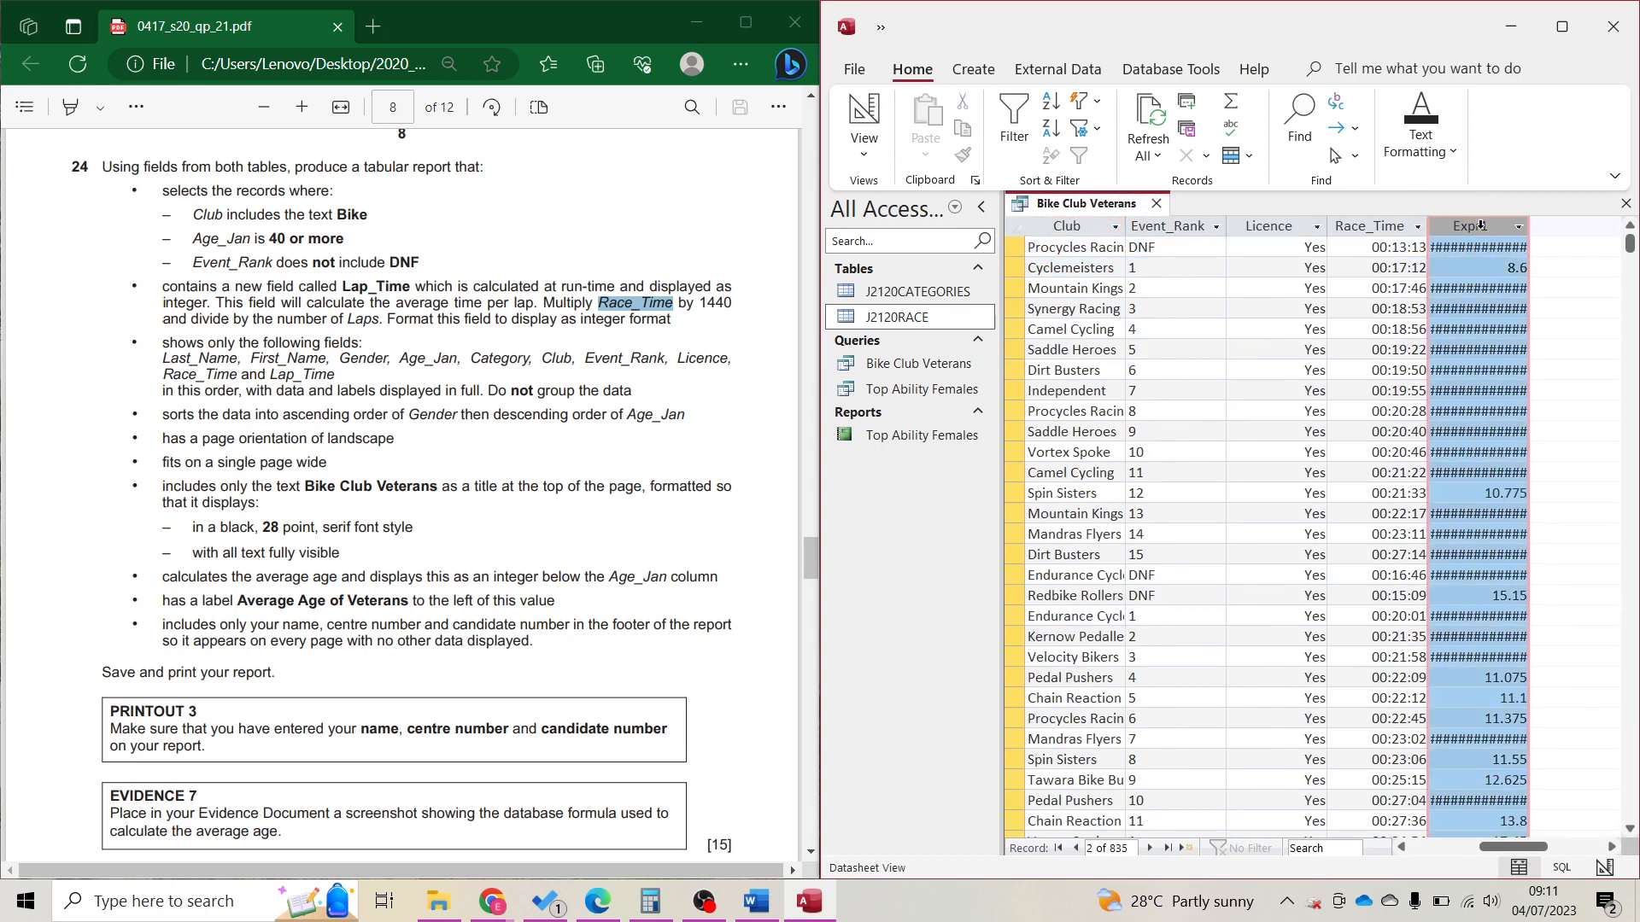
Rename Expr1 to Lap_Time in Design View and rerun to check the renamed column.
left_click(863, 115)
left_click(1475, 550)
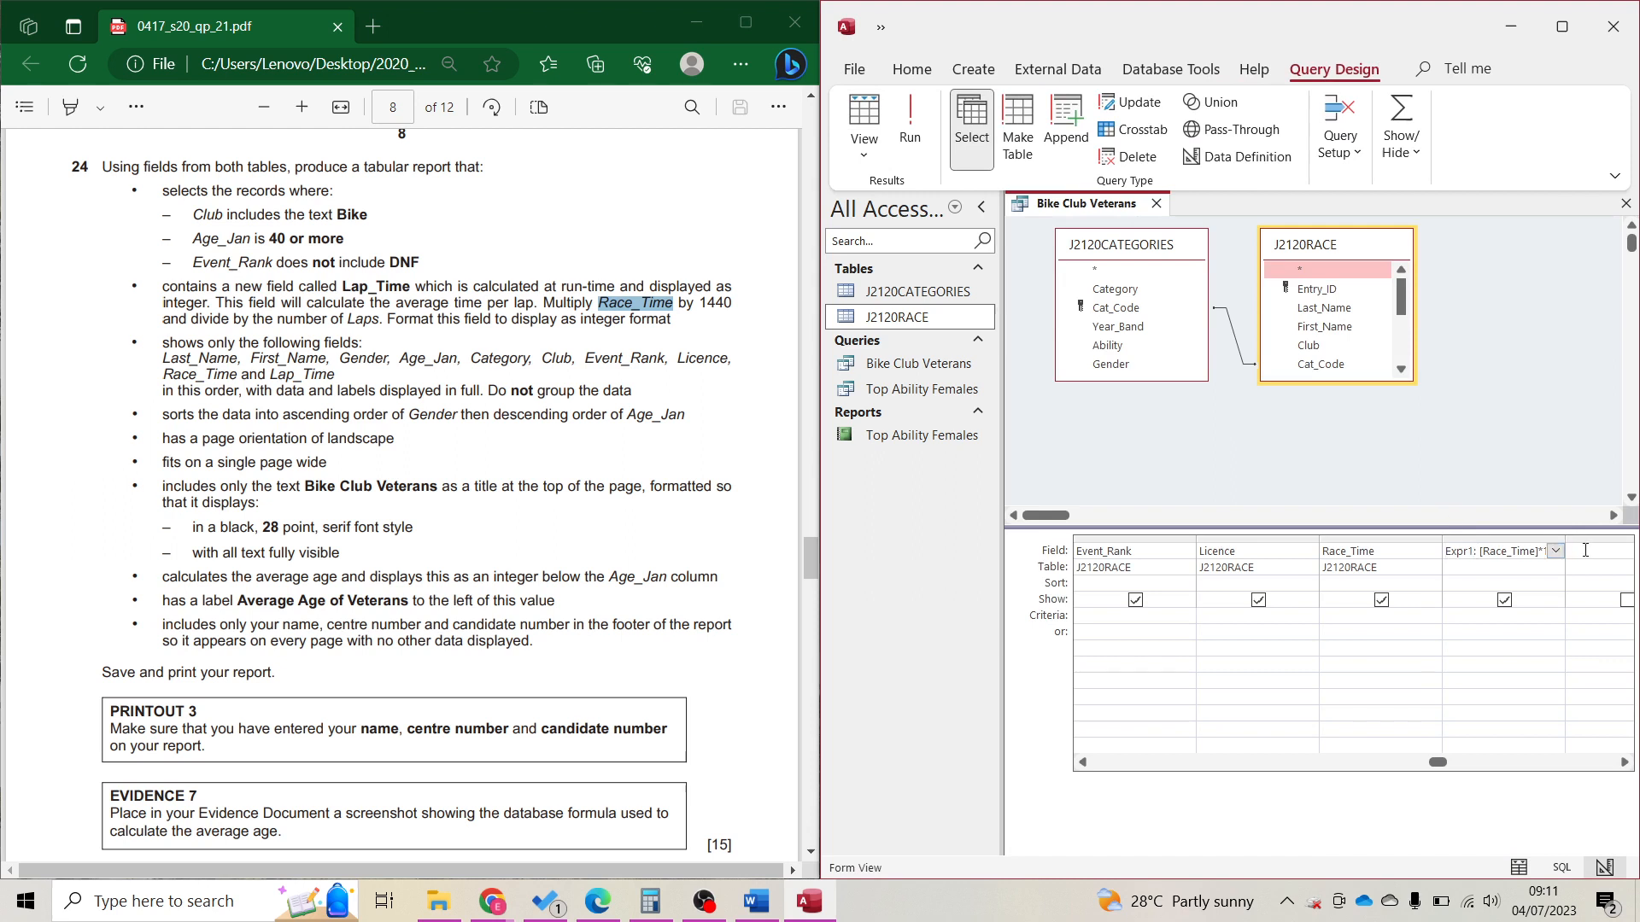
key("BackSpace")
key("BackSpace")
key("BackSpace")
key("BackSpace")
key("BackSpace")
type("Lap_Time")
left_click(909, 119)
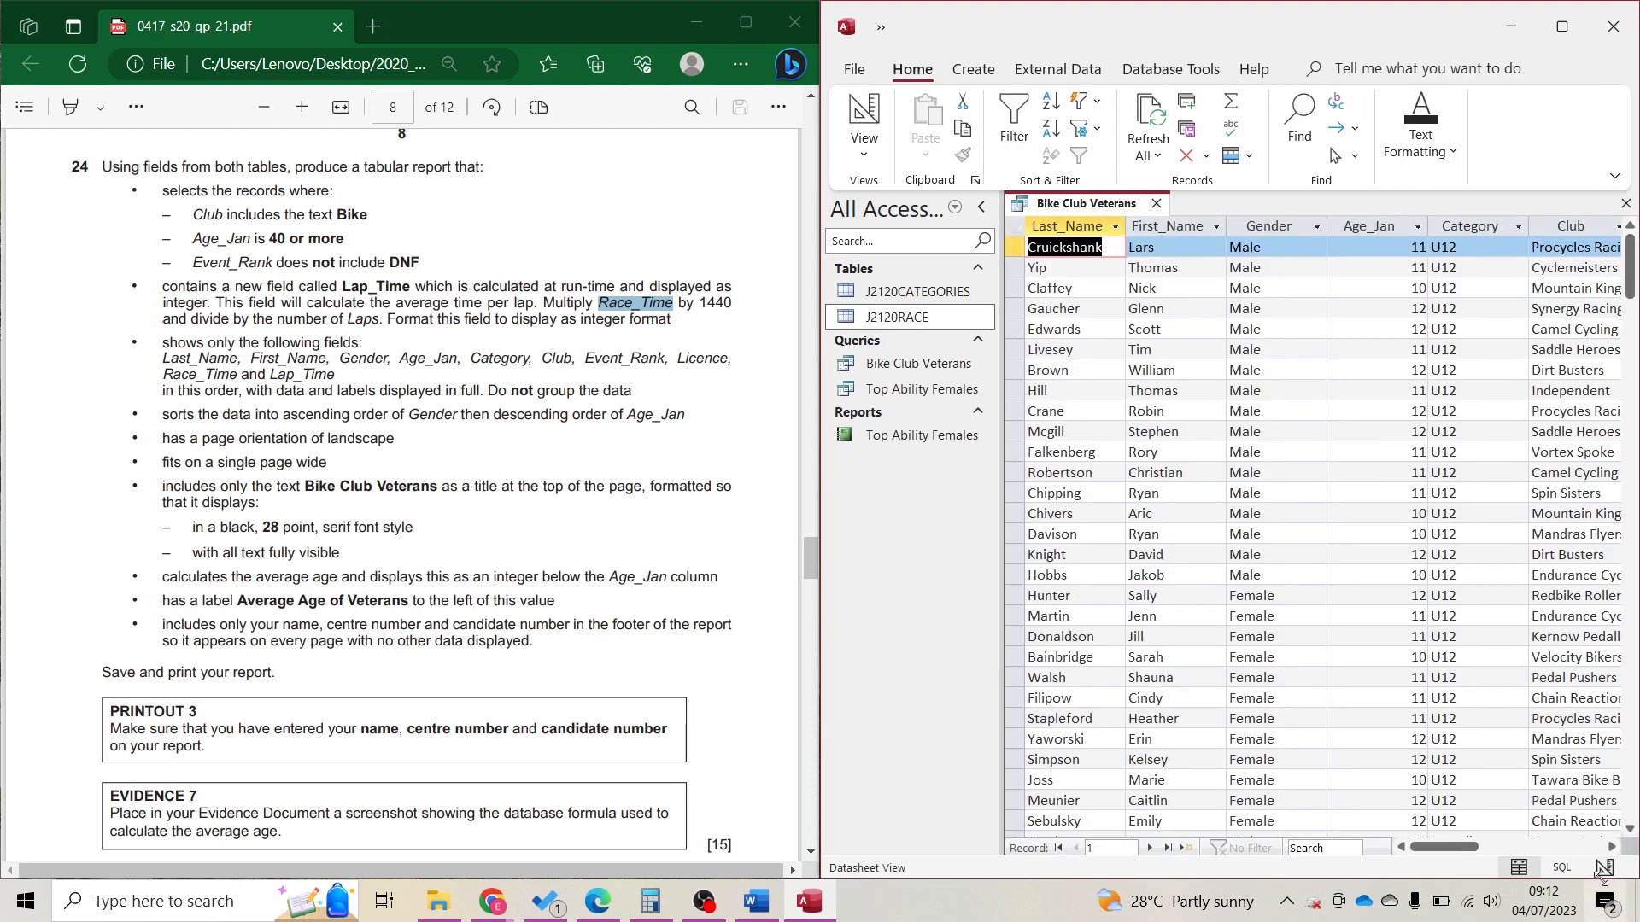
left_click(1603, 834)
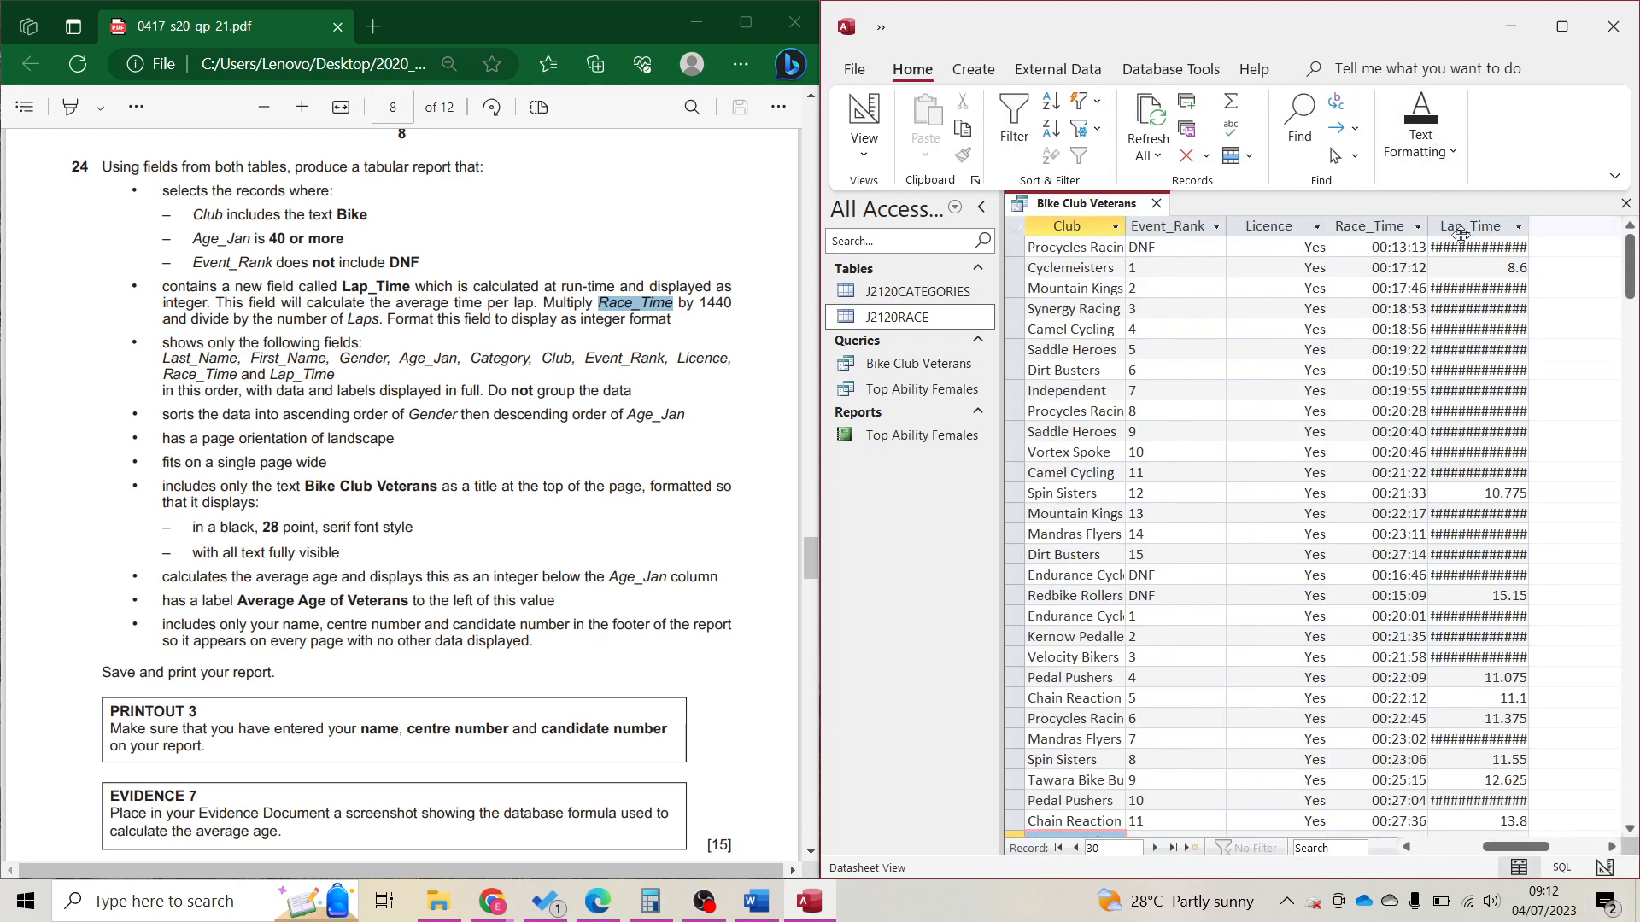
left_click(863, 116)
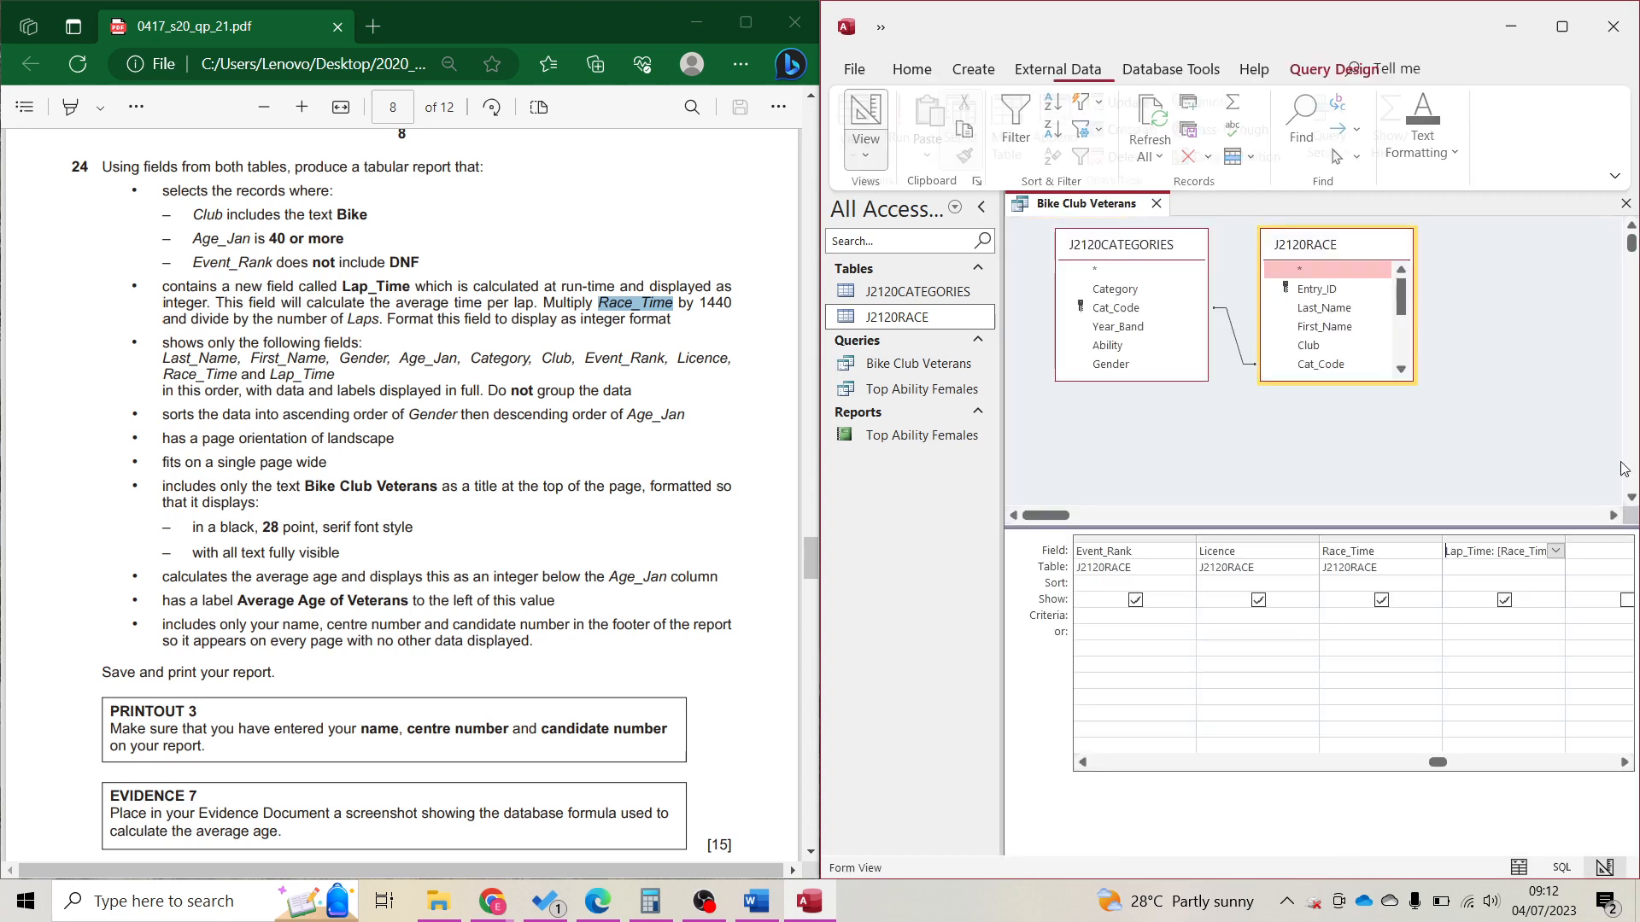
In the Property Sheet, give Lap_Time Fixed format with 0 decimal places.
left_click(1491, 540)
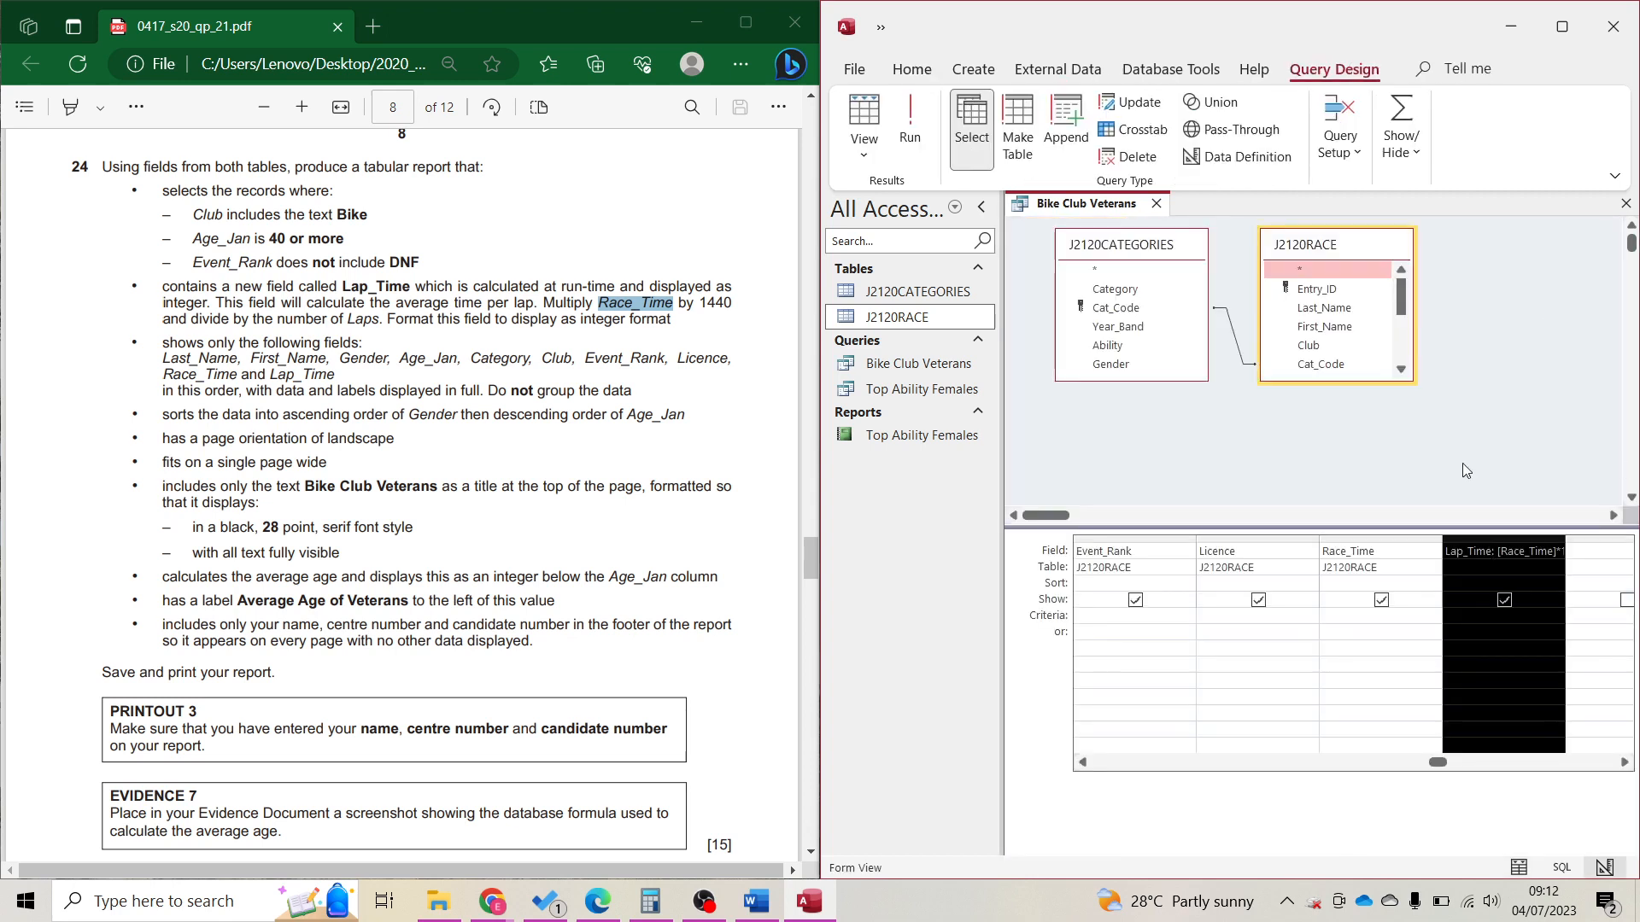
left_click(1341, 111)
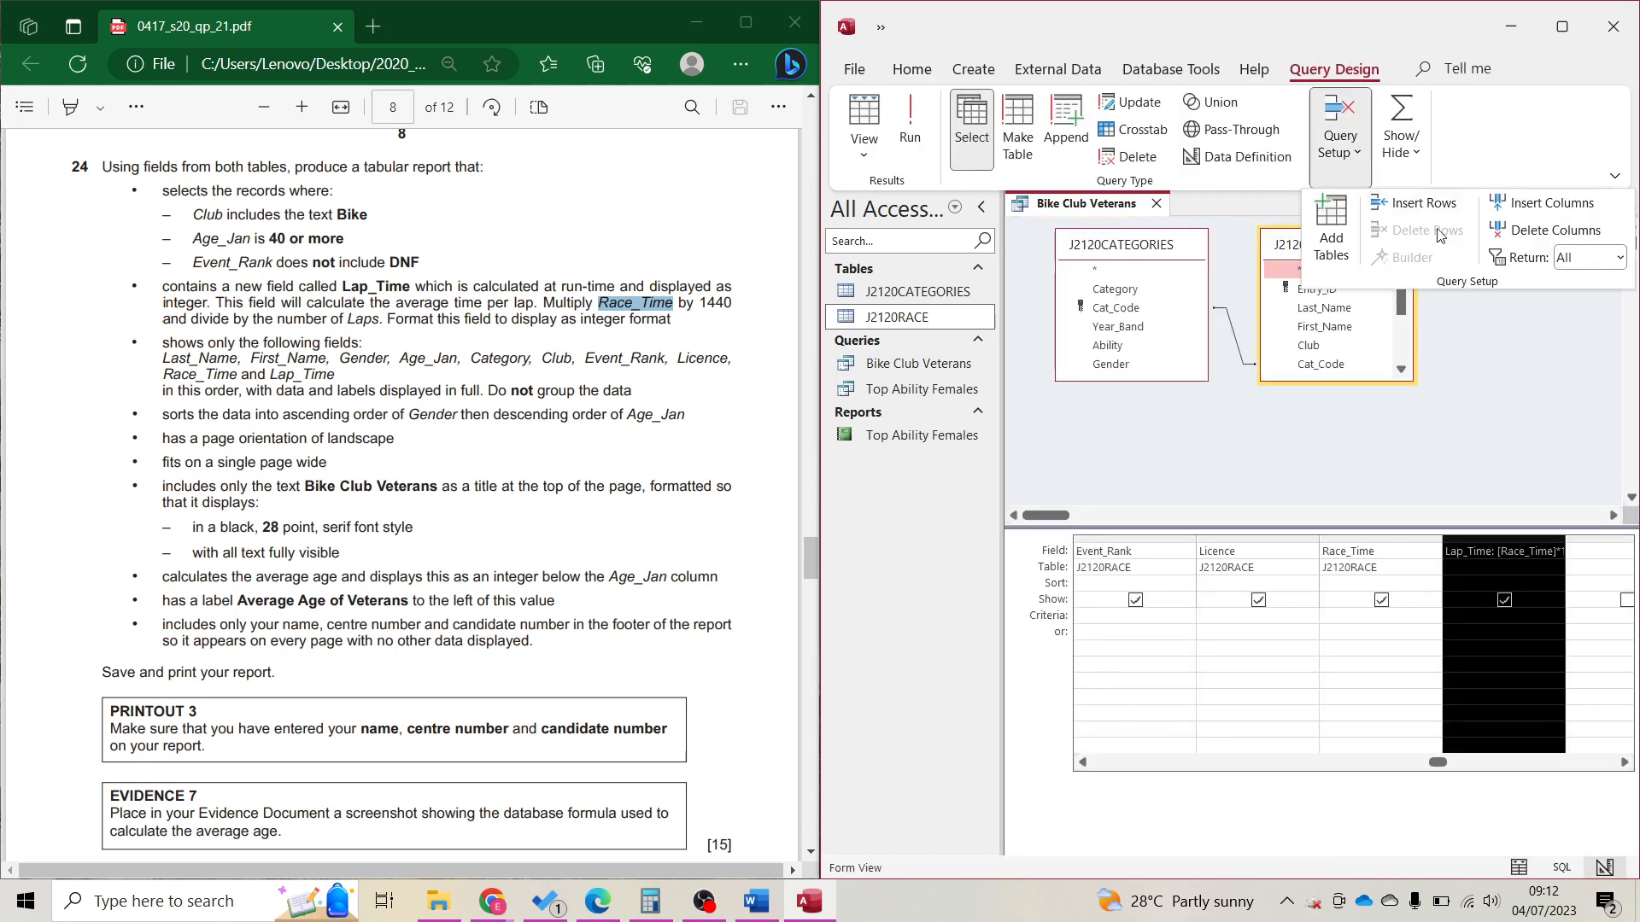
left_click(1408, 142)
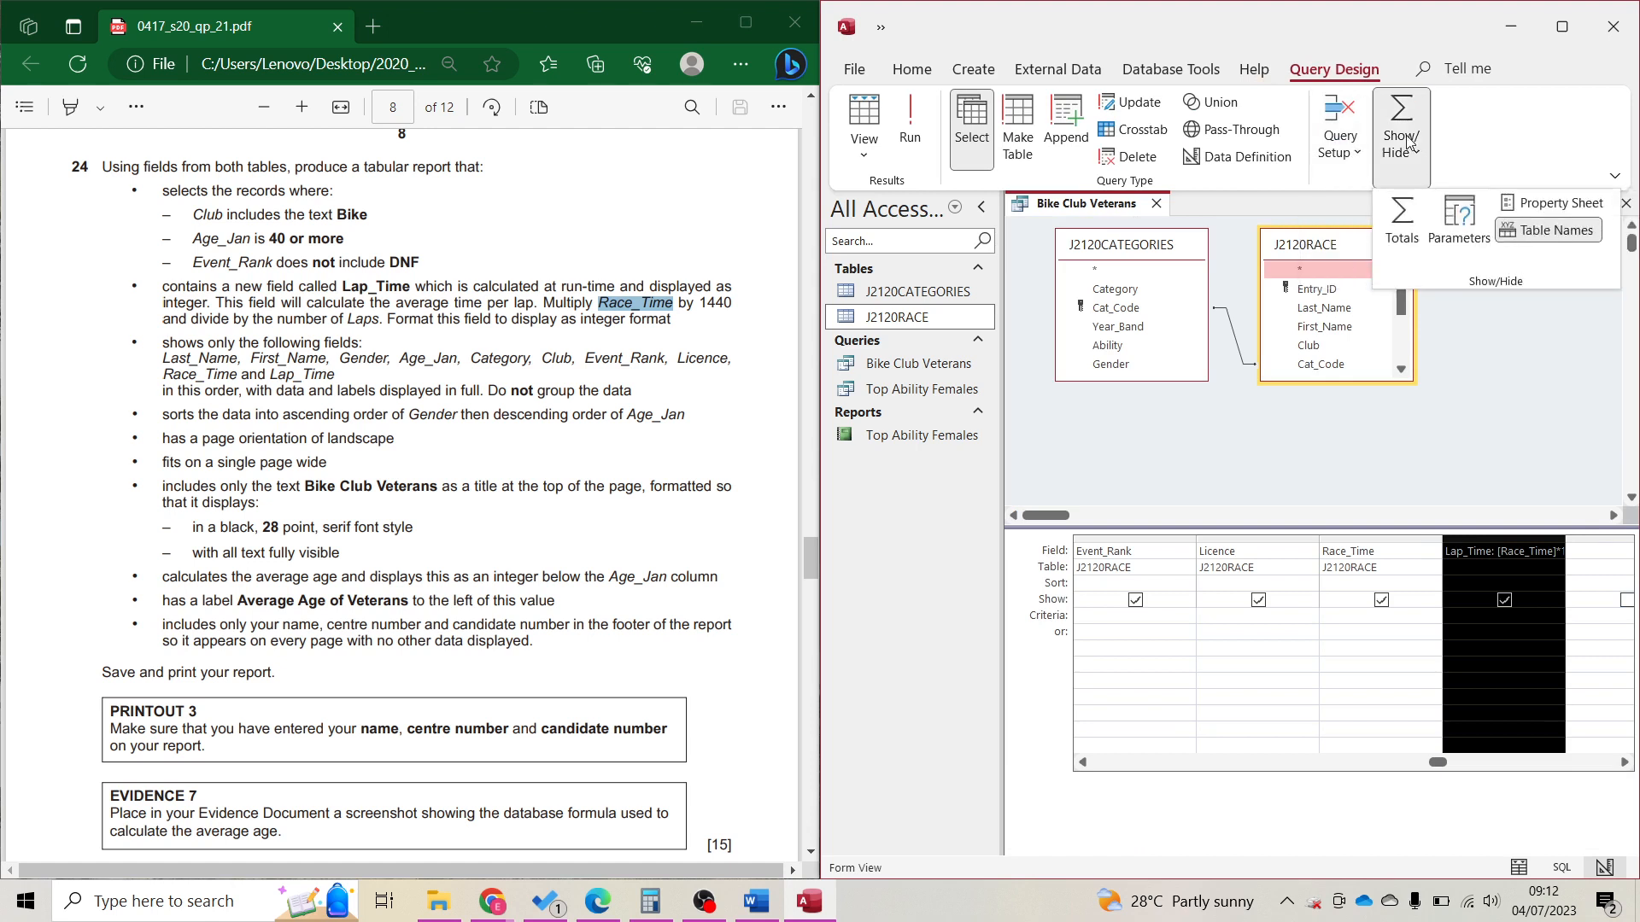
left_click(1520, 212)
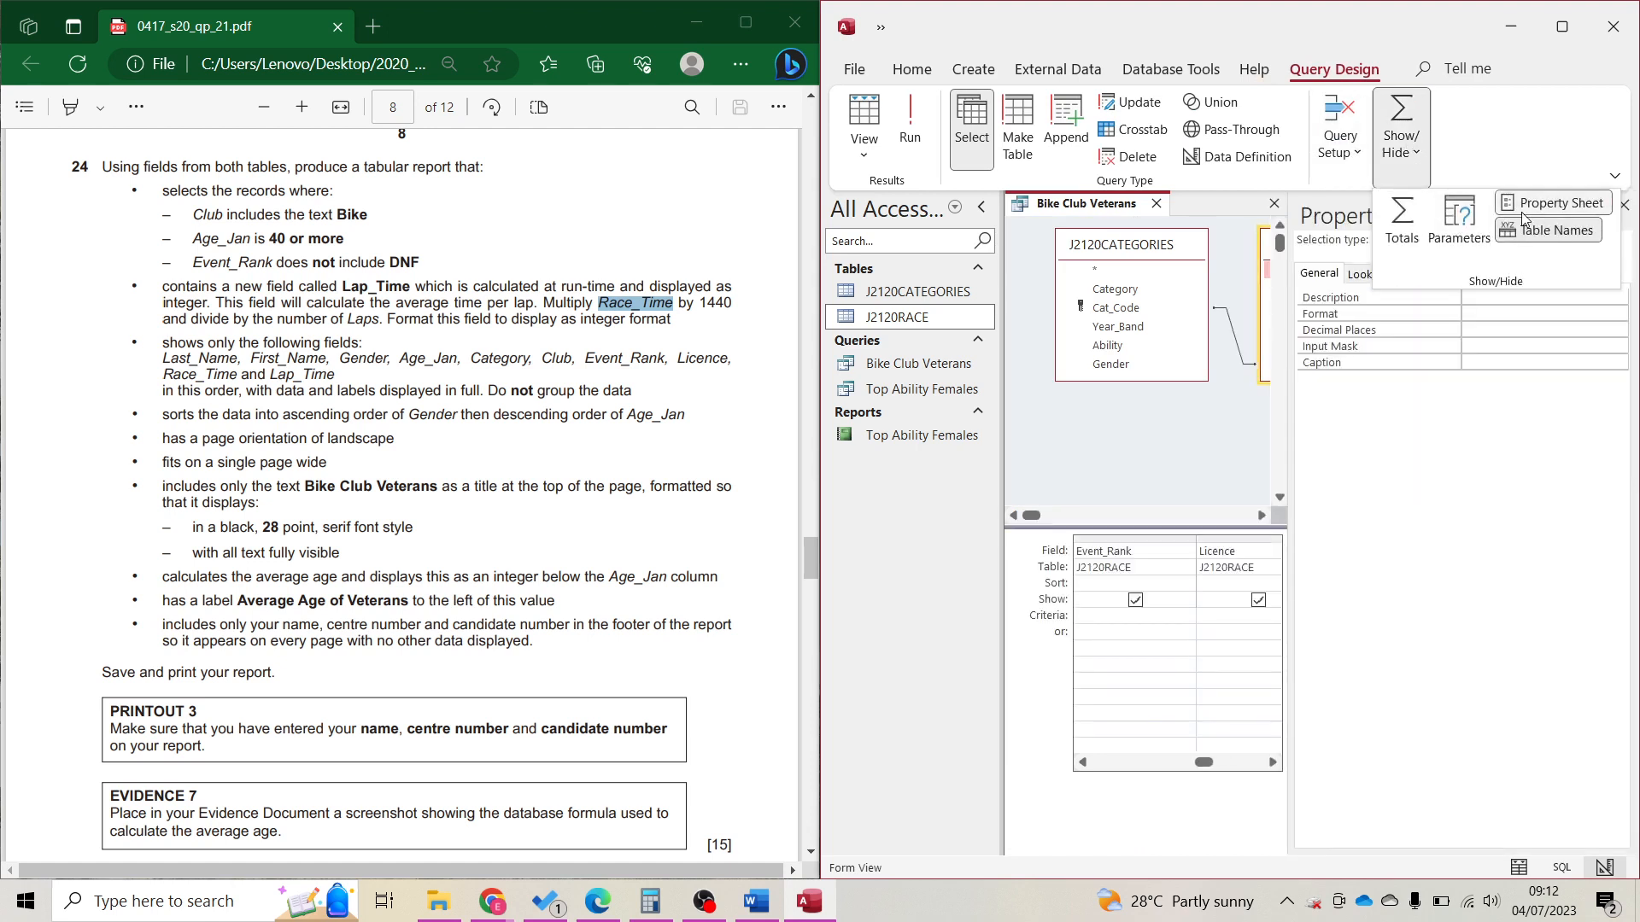
left_click(1477, 319)
left_click(1619, 315)
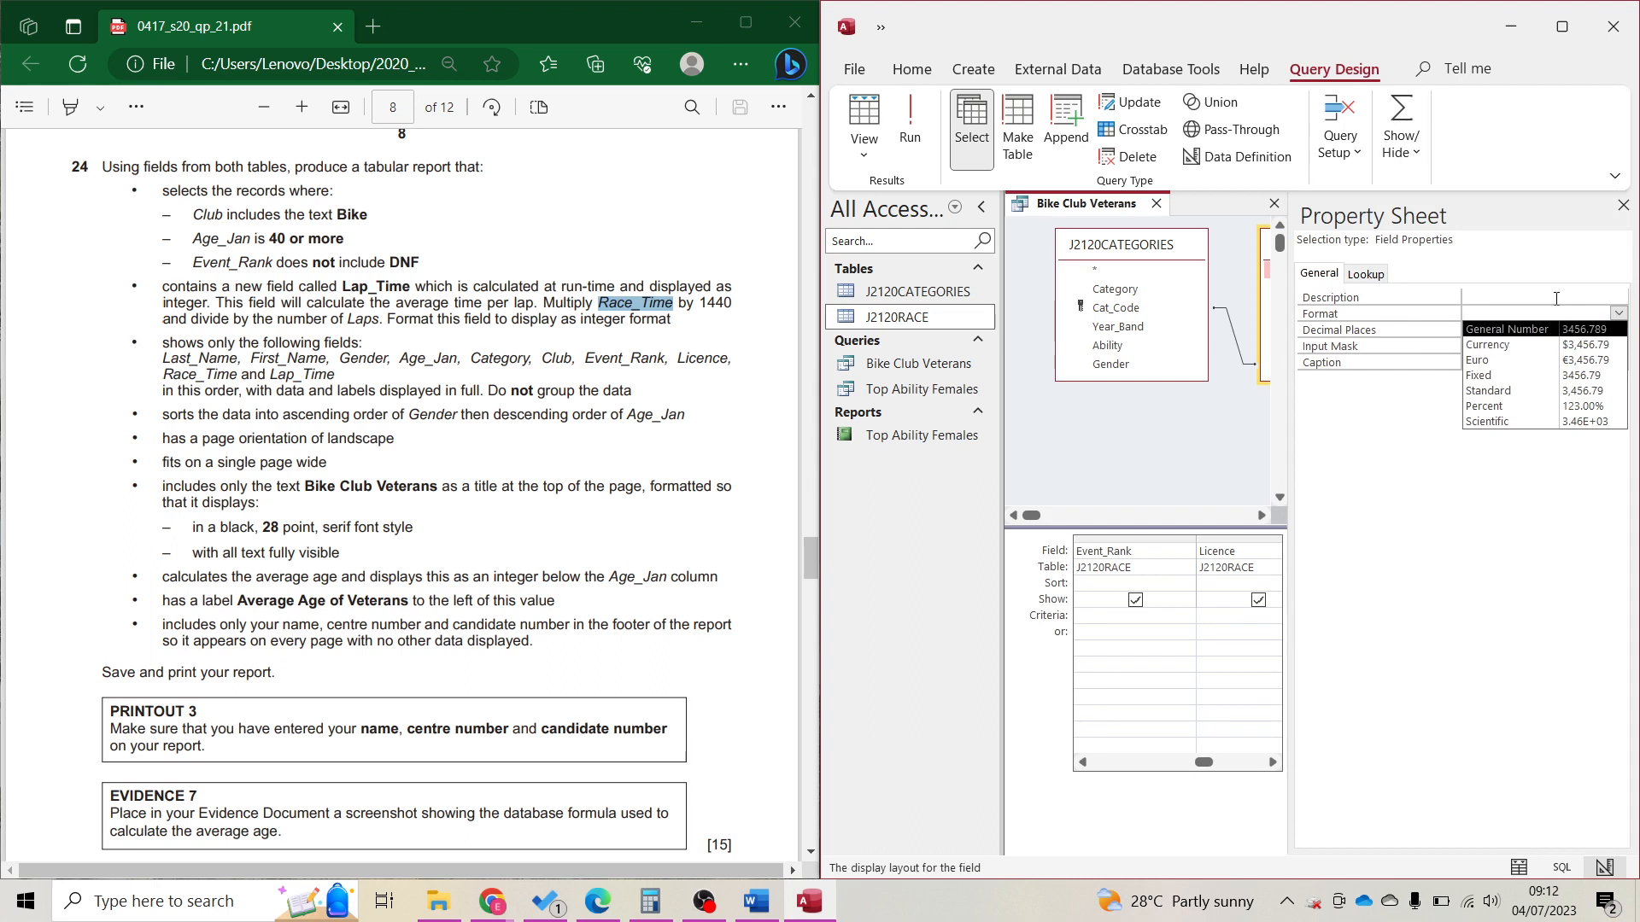
left_click(1576, 378)
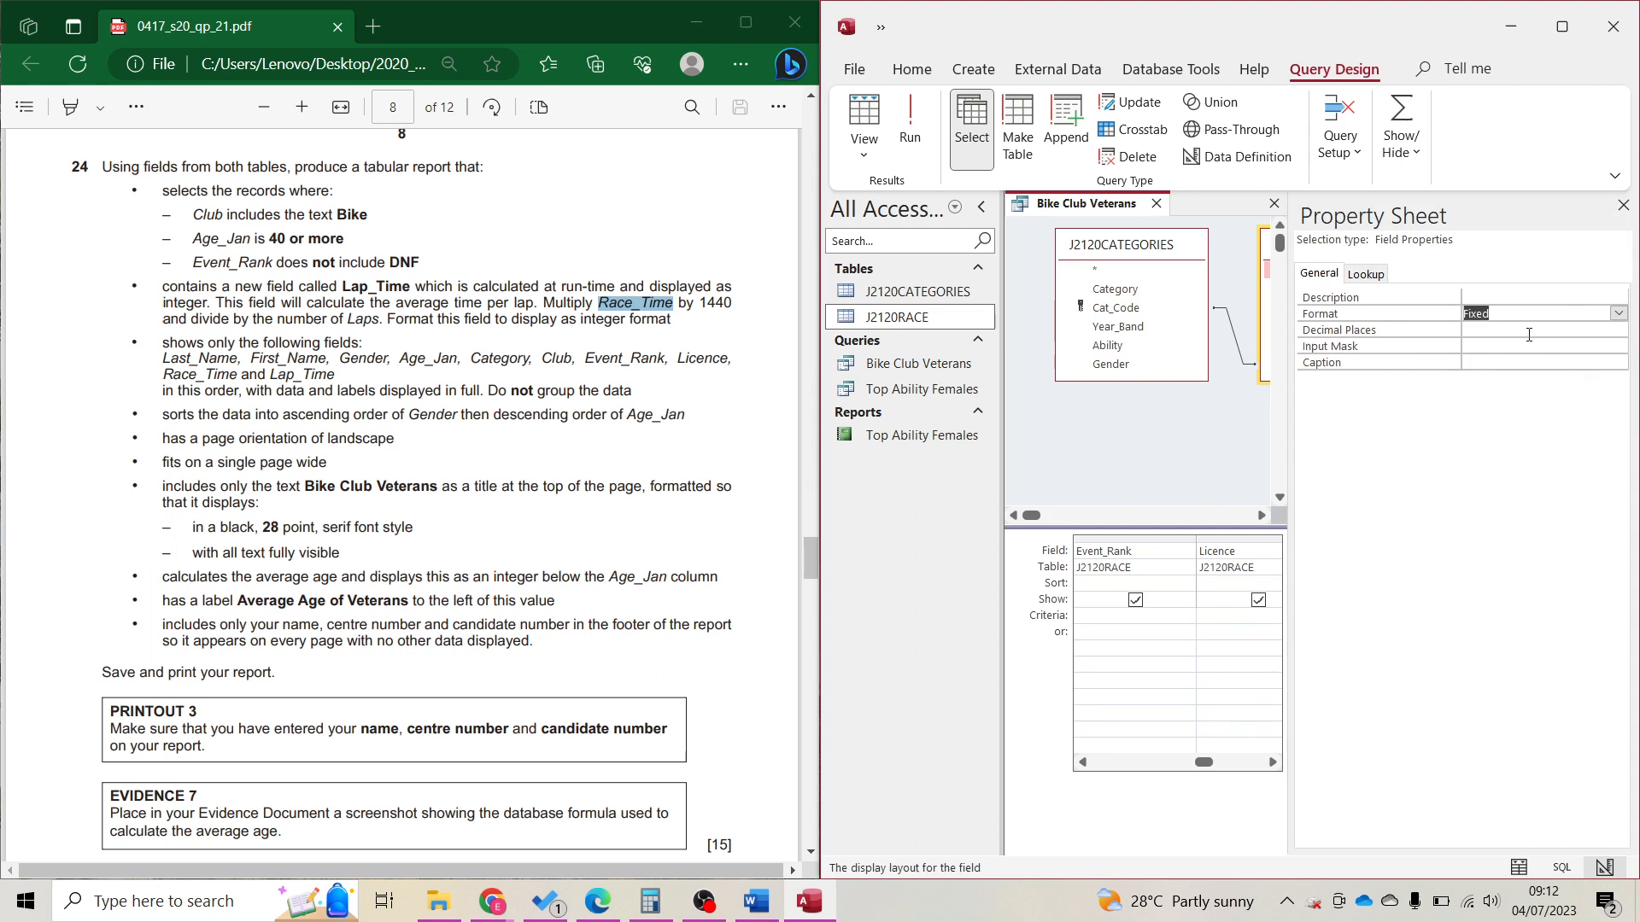
left_click(1509, 329)
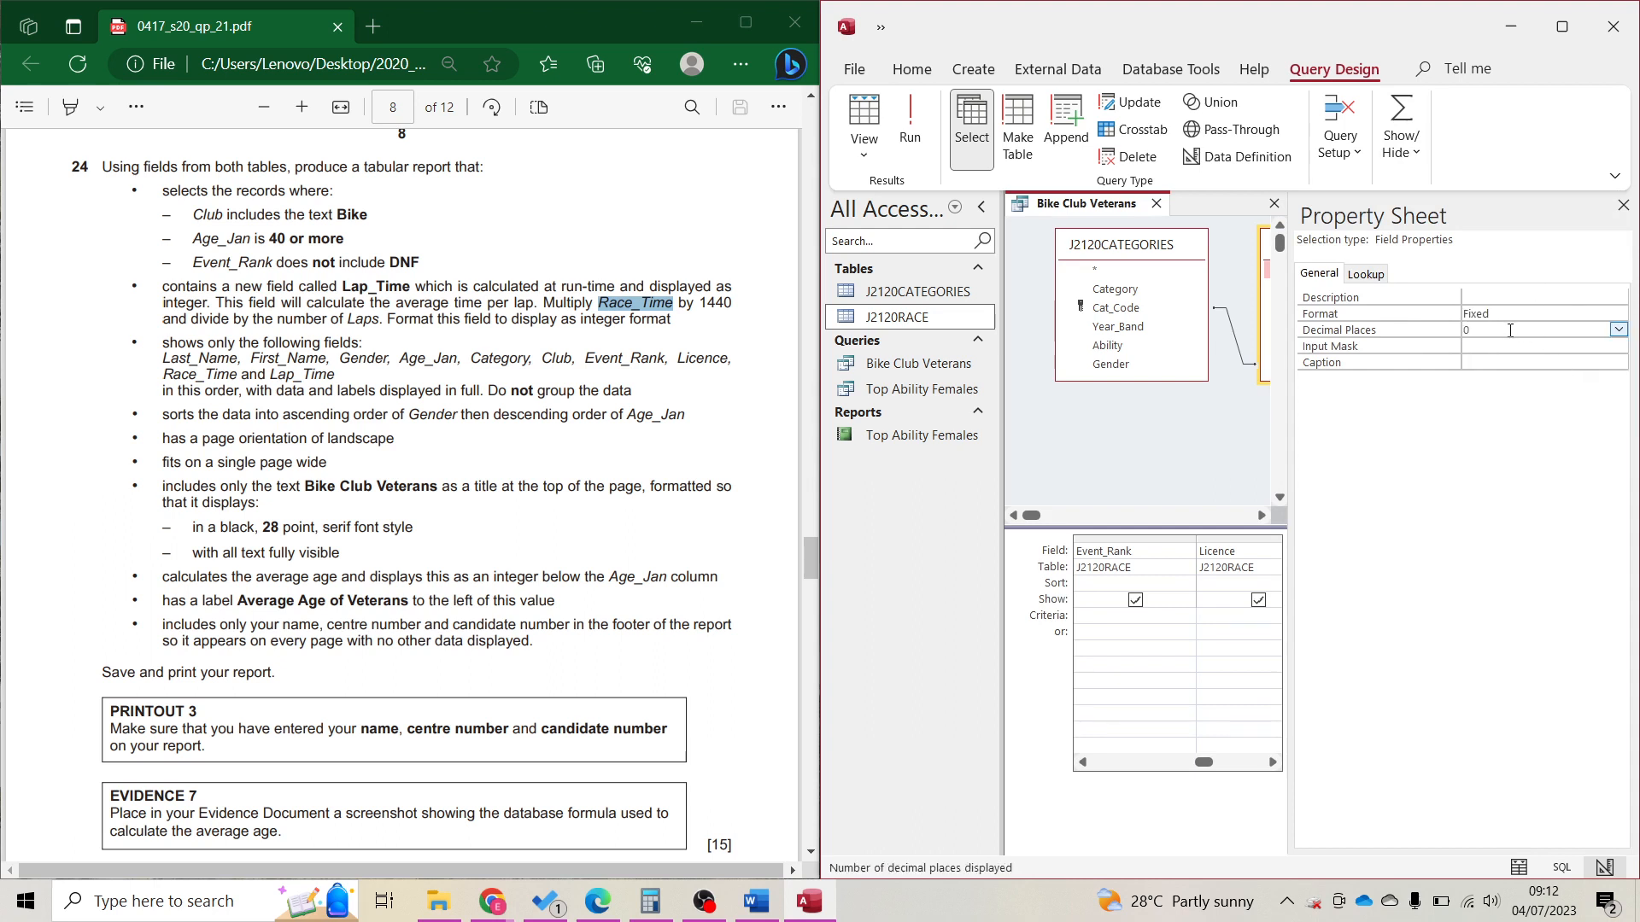
type("0")
left_click(1624, 205)
Run the query to check the whole-number lap times, then place Access beside the task PDF.
left_click(867, 111)
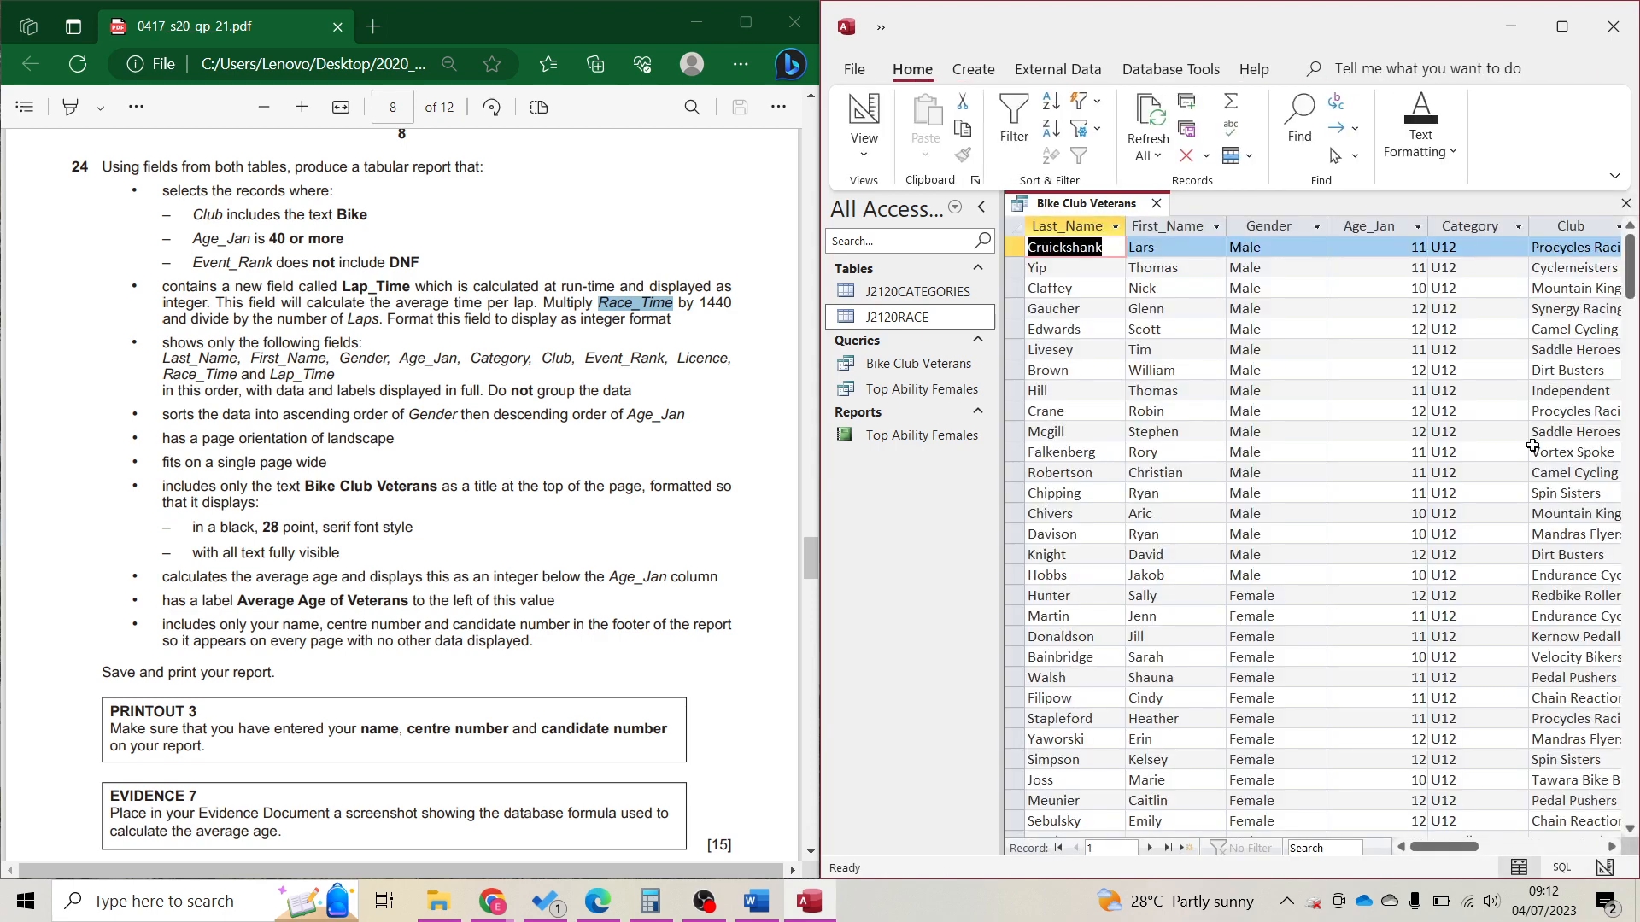
left_click(1562, 27)
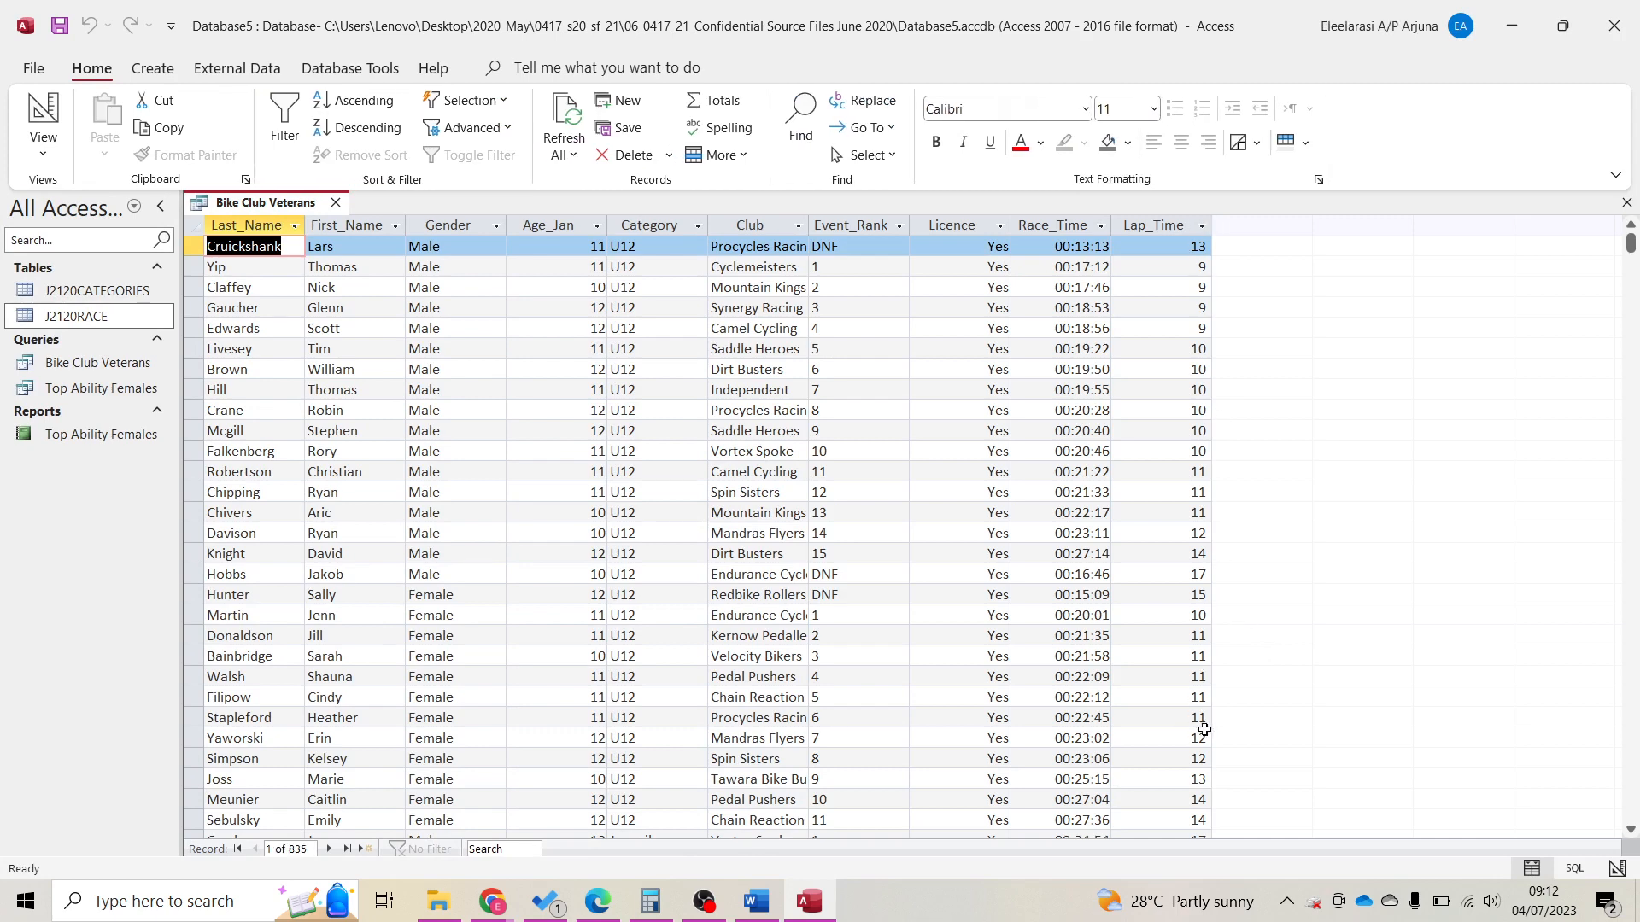
scroll(1196, 722, "down", 6)
scroll(1205, 732, "up", 6)
left_click_drag(1285, 24, 1637, 283)
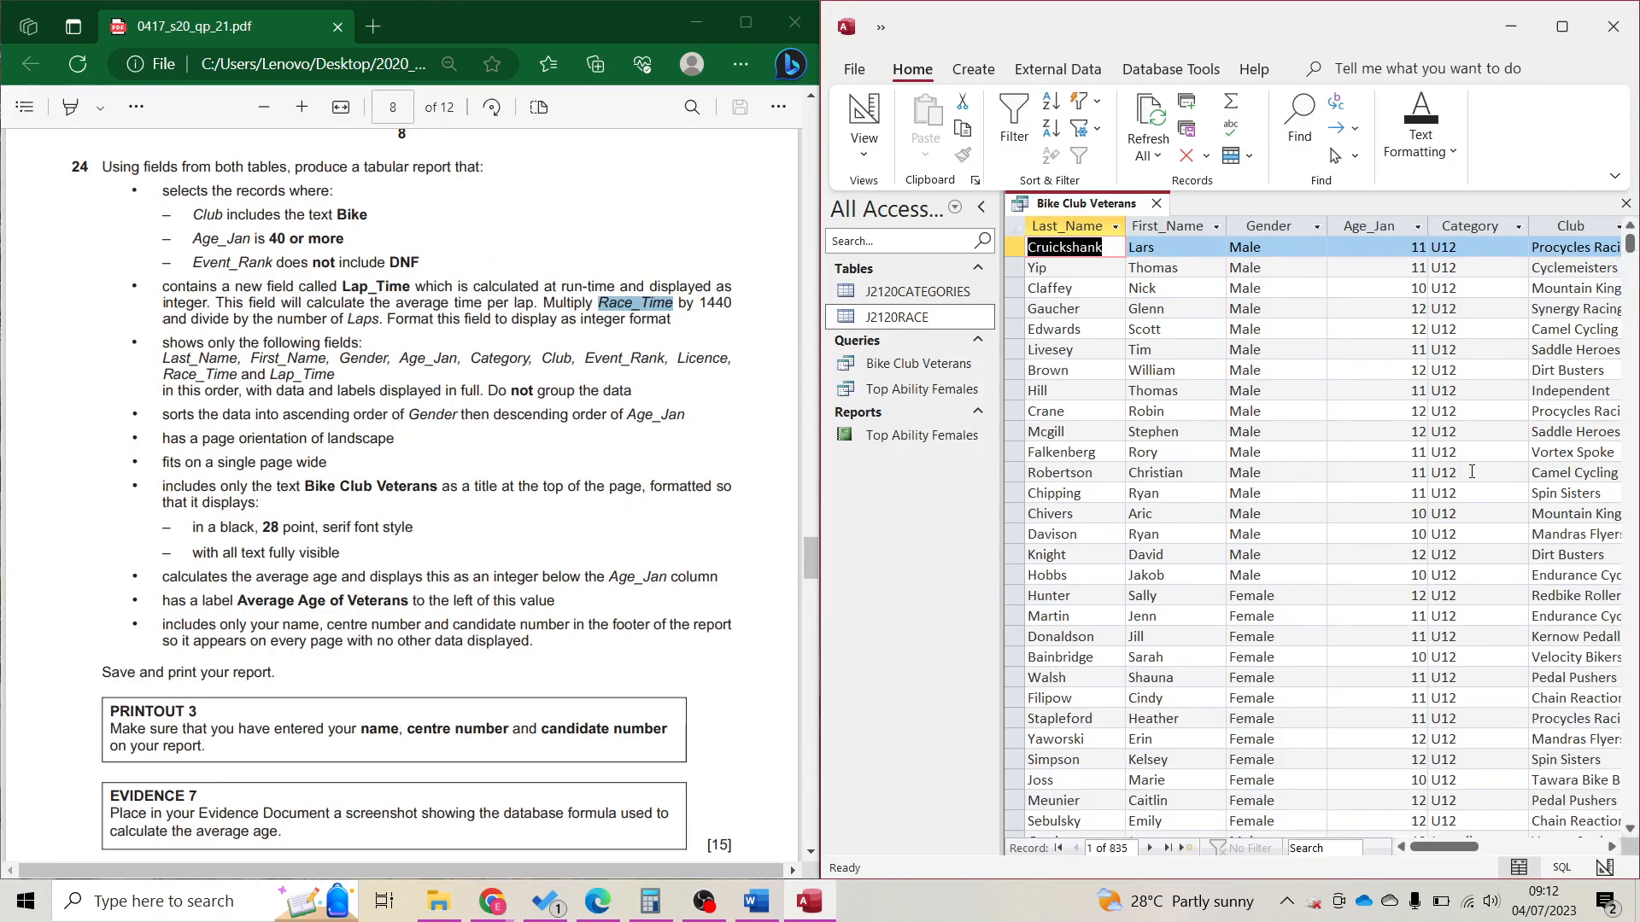
Enter the *Bike* criterion in the Club column's Criteria row.
left_click(351, 352)
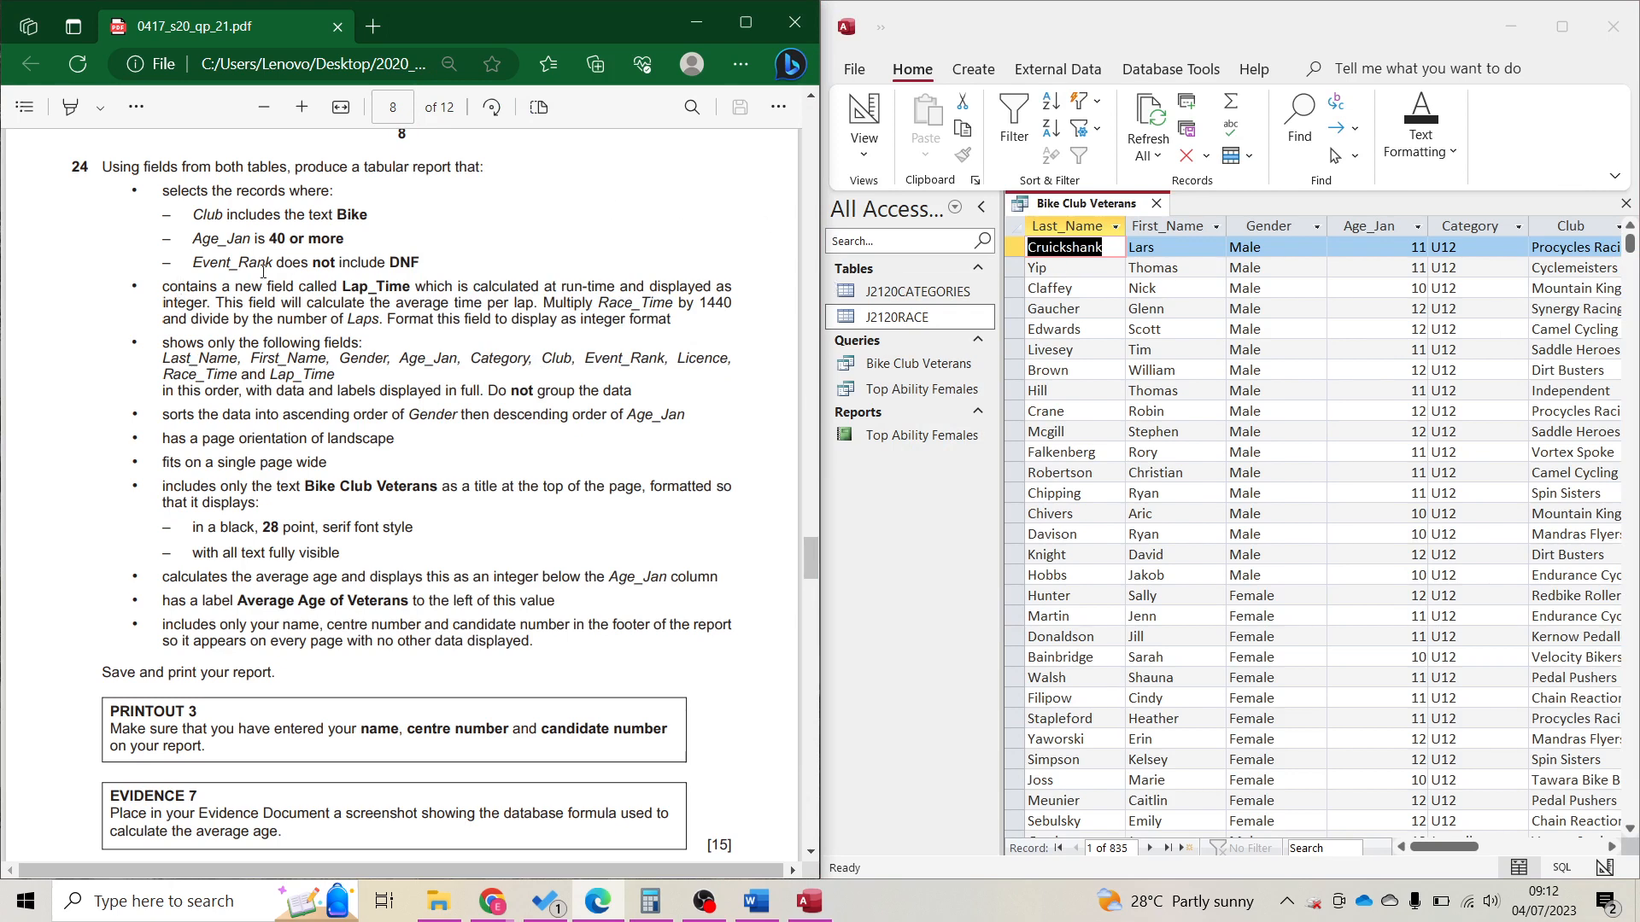
left_click(877, 113)
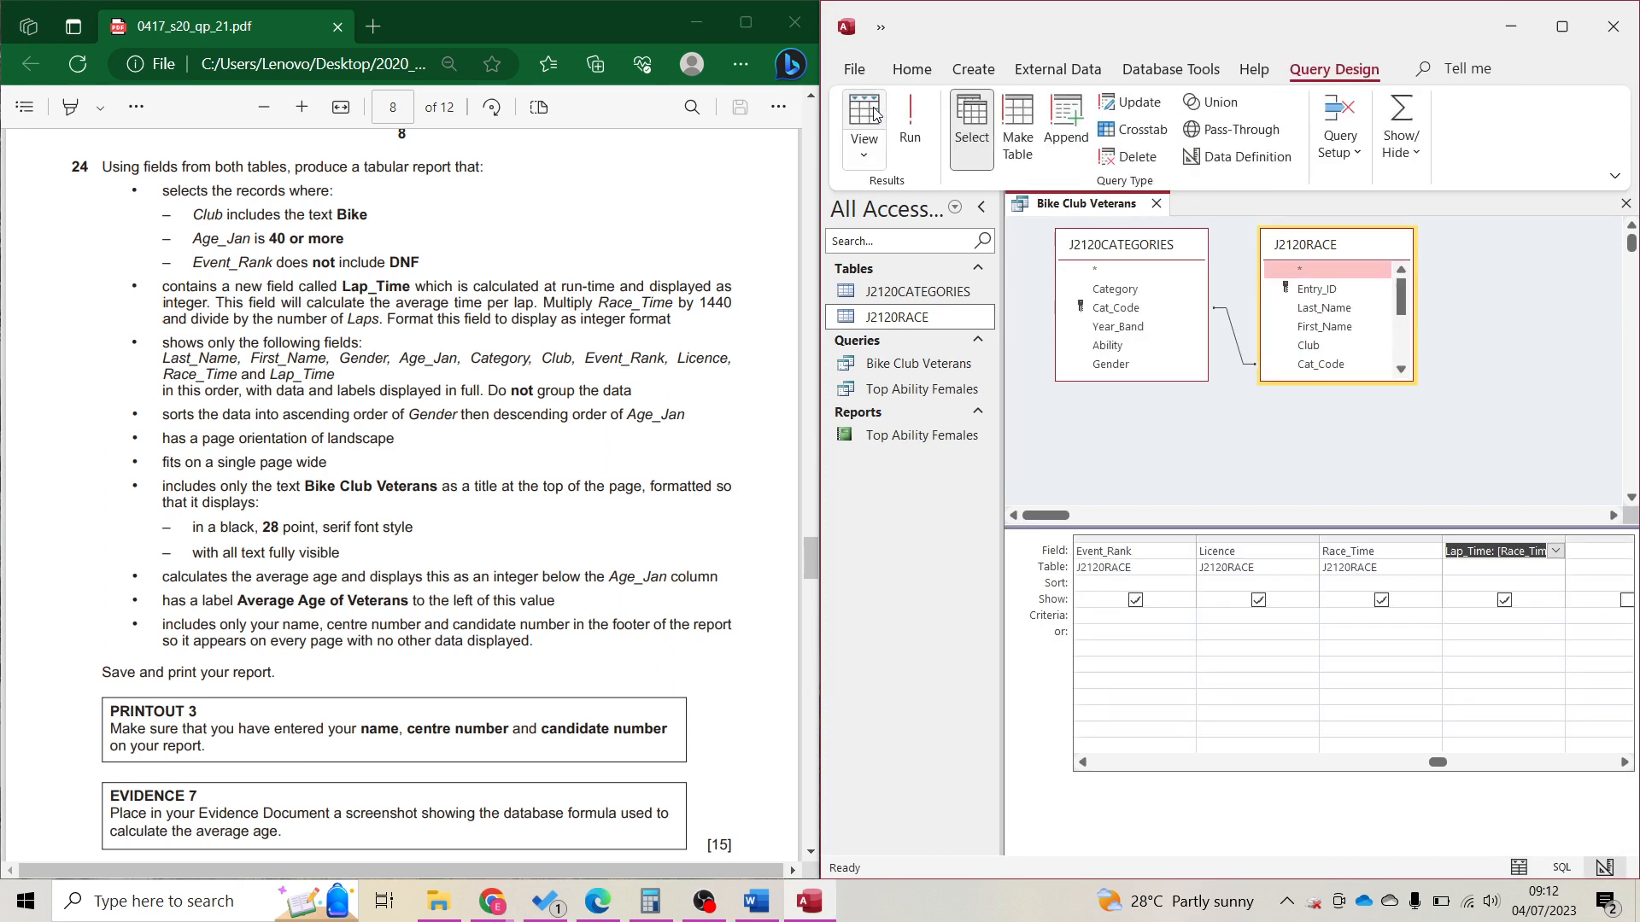
left_click(1128, 629)
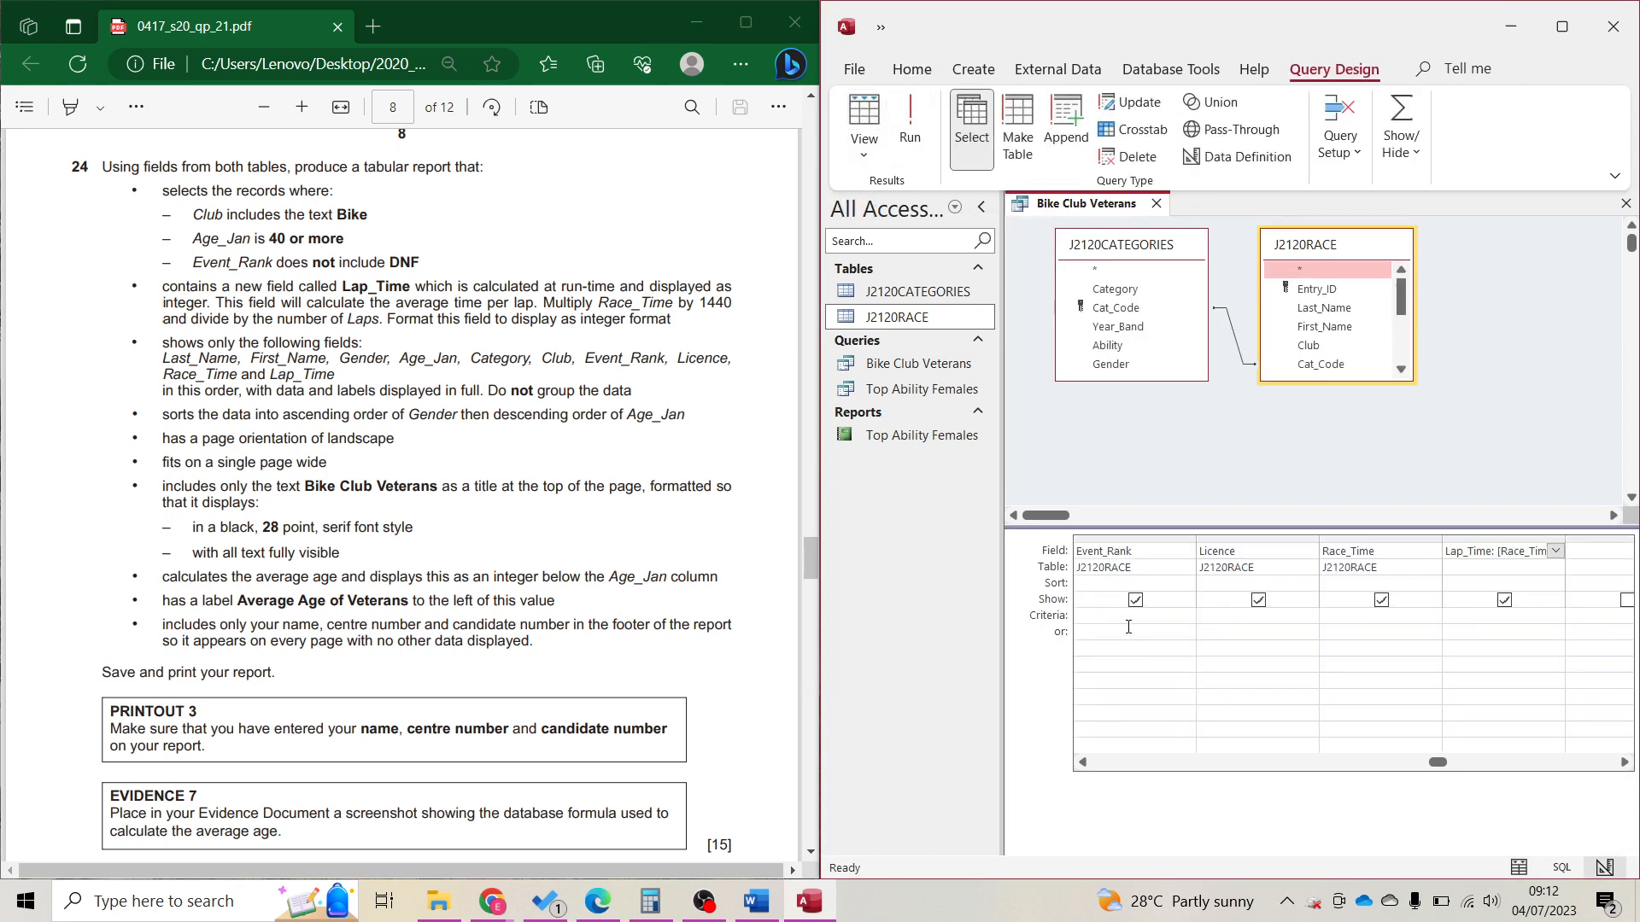
key("Left")
key("Left")
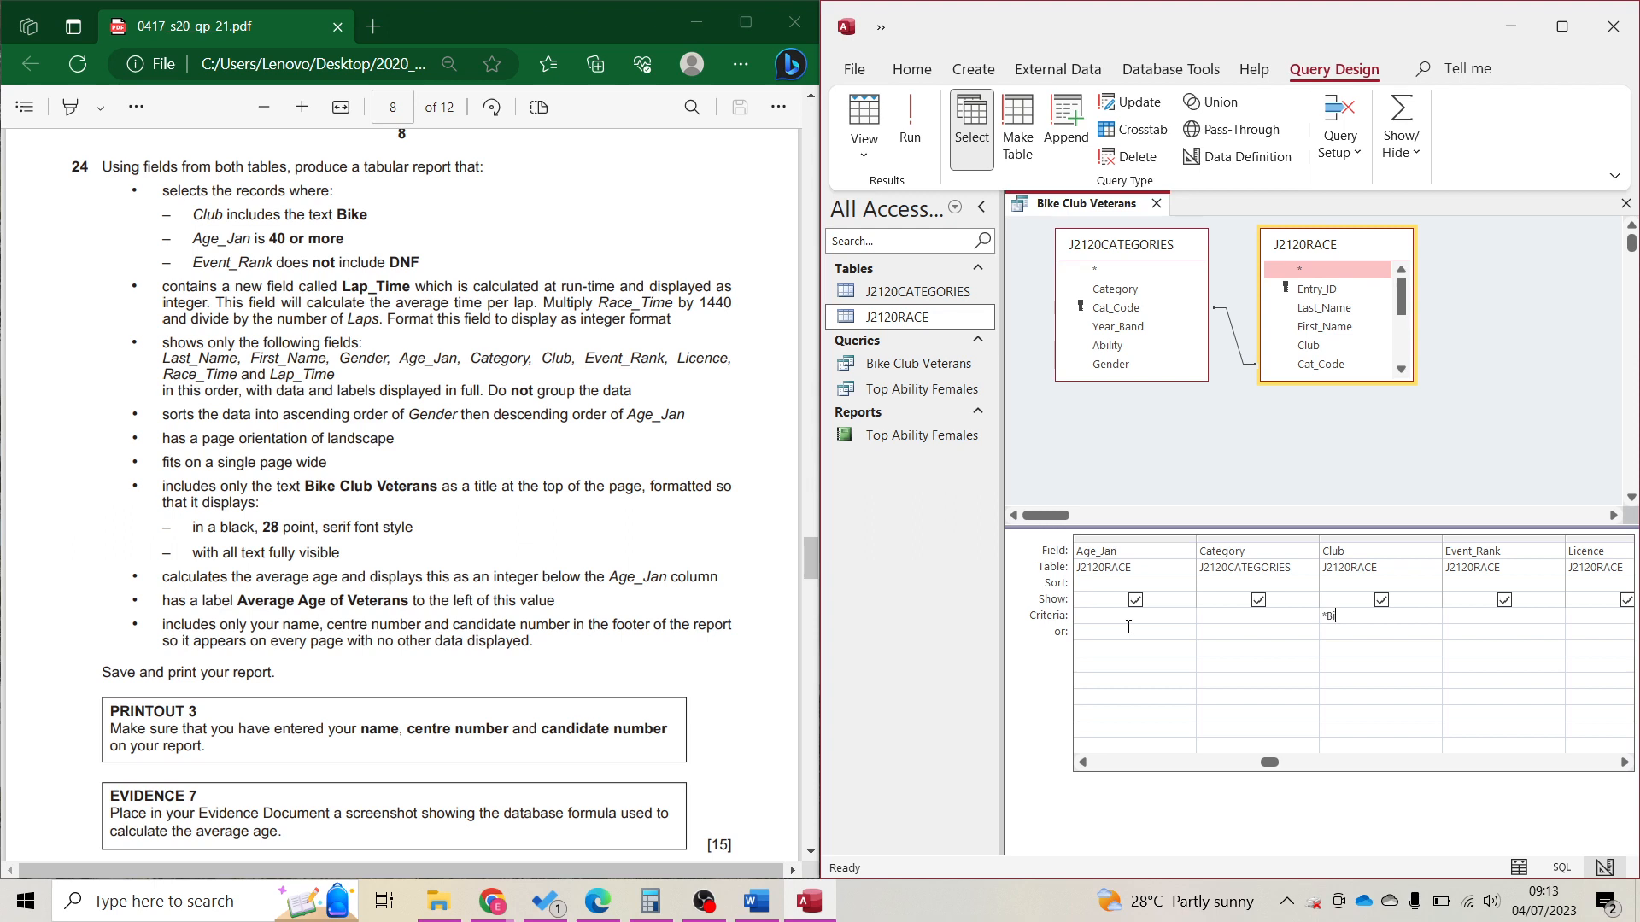
type("ke*")
key("Return")
Run the query and review which club names remain in the results.
left_click(912, 124)
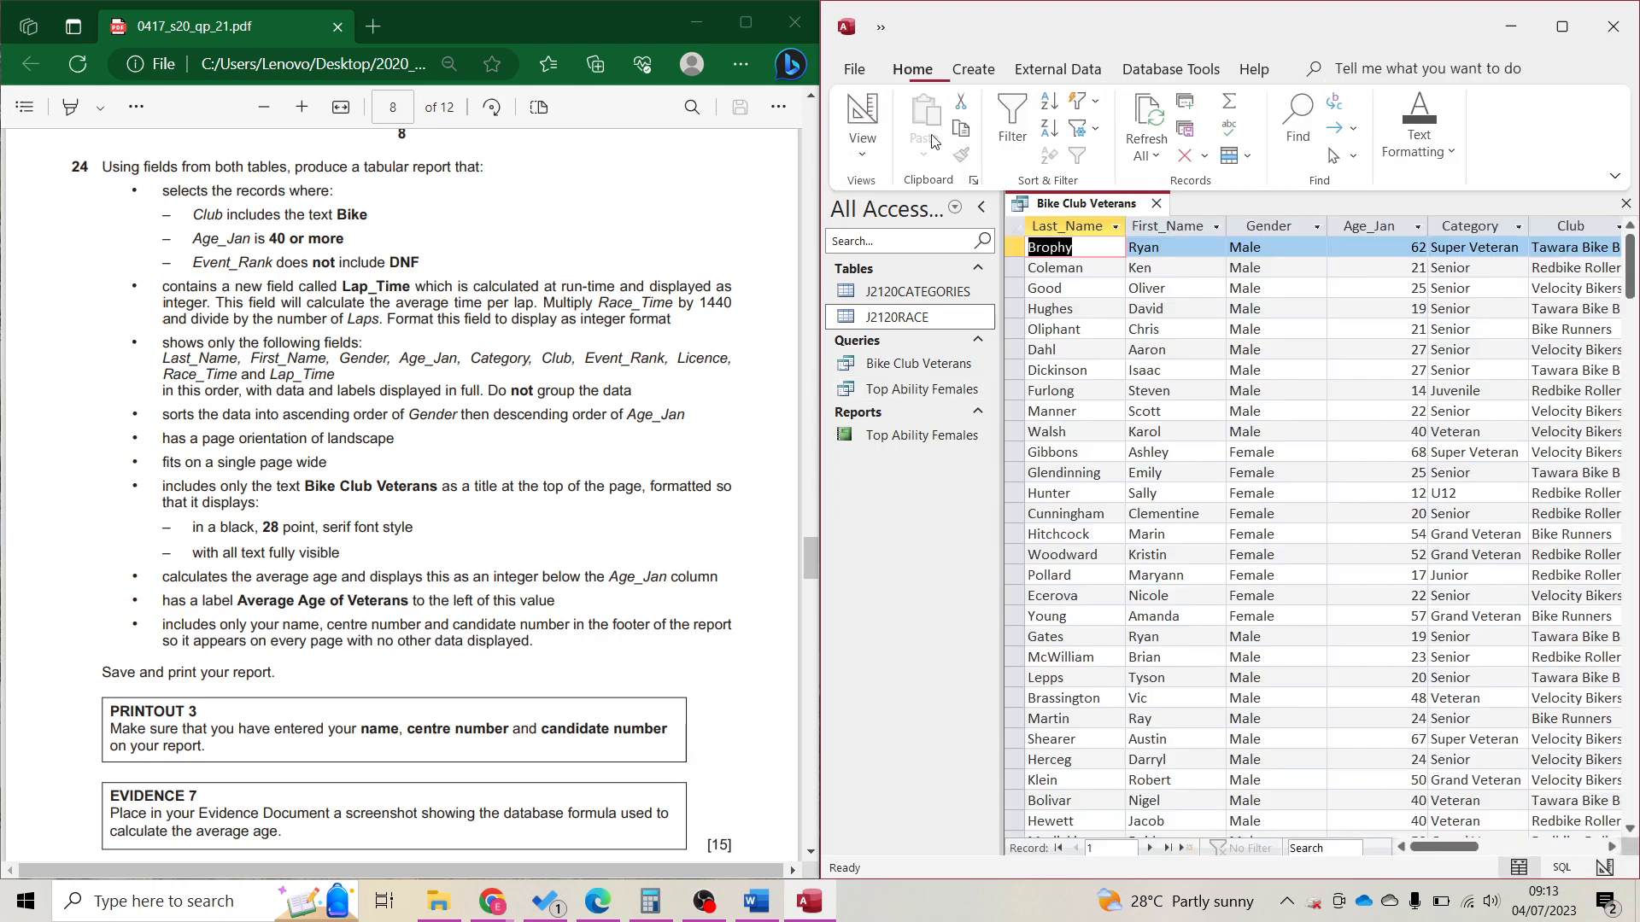
left_click(1603, 232)
key("Right")
key("Right")
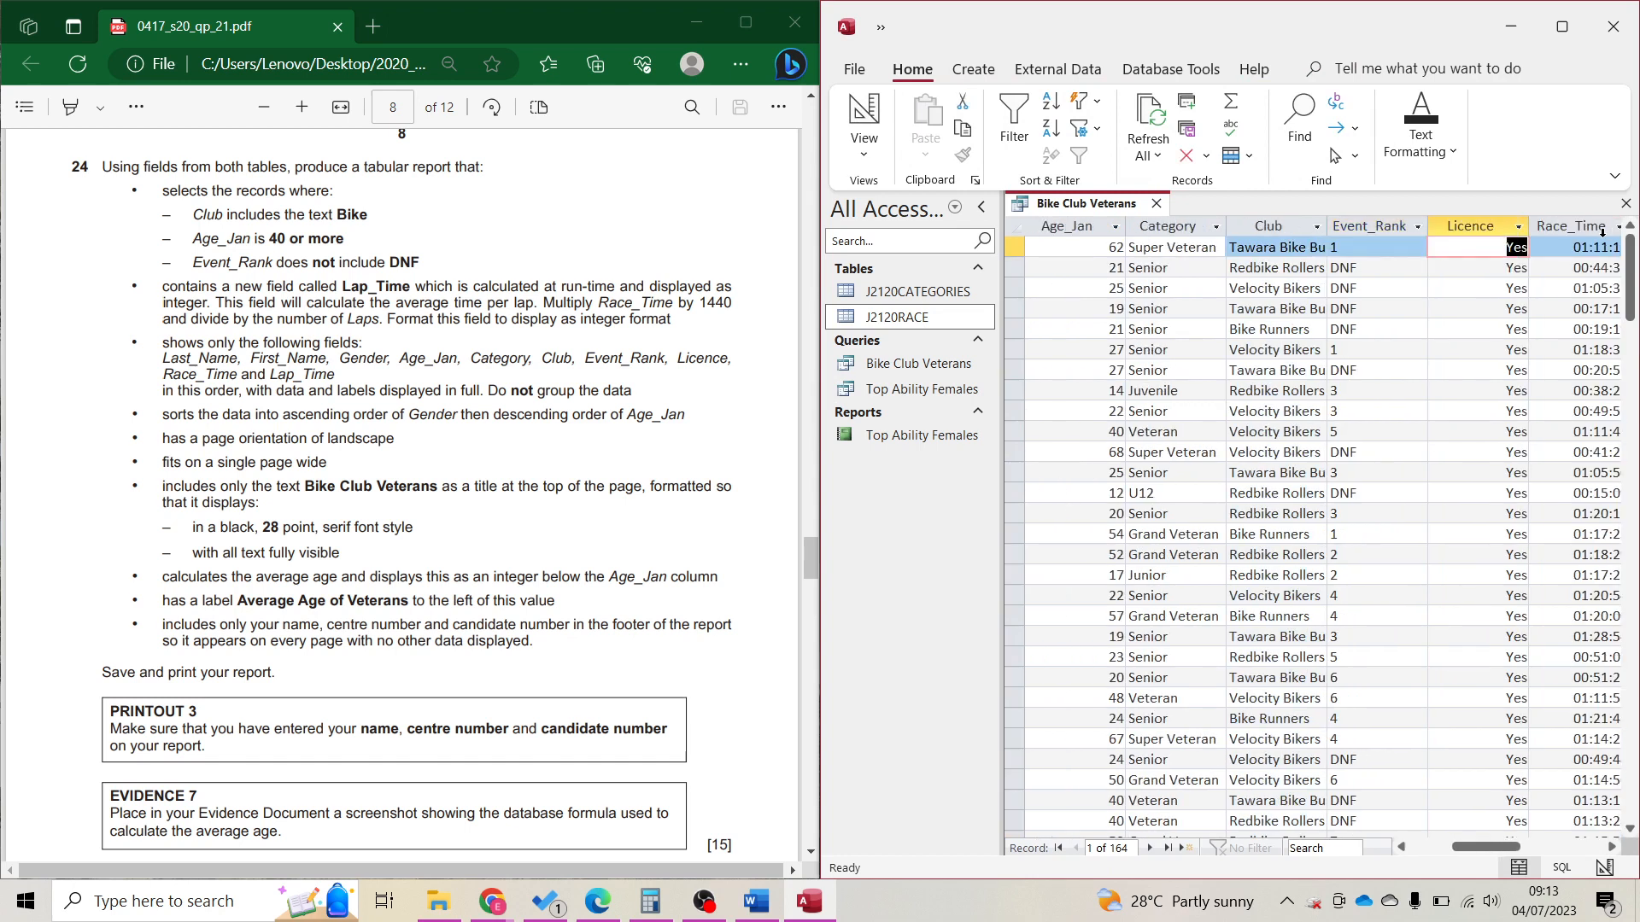
left_click(1317, 227)
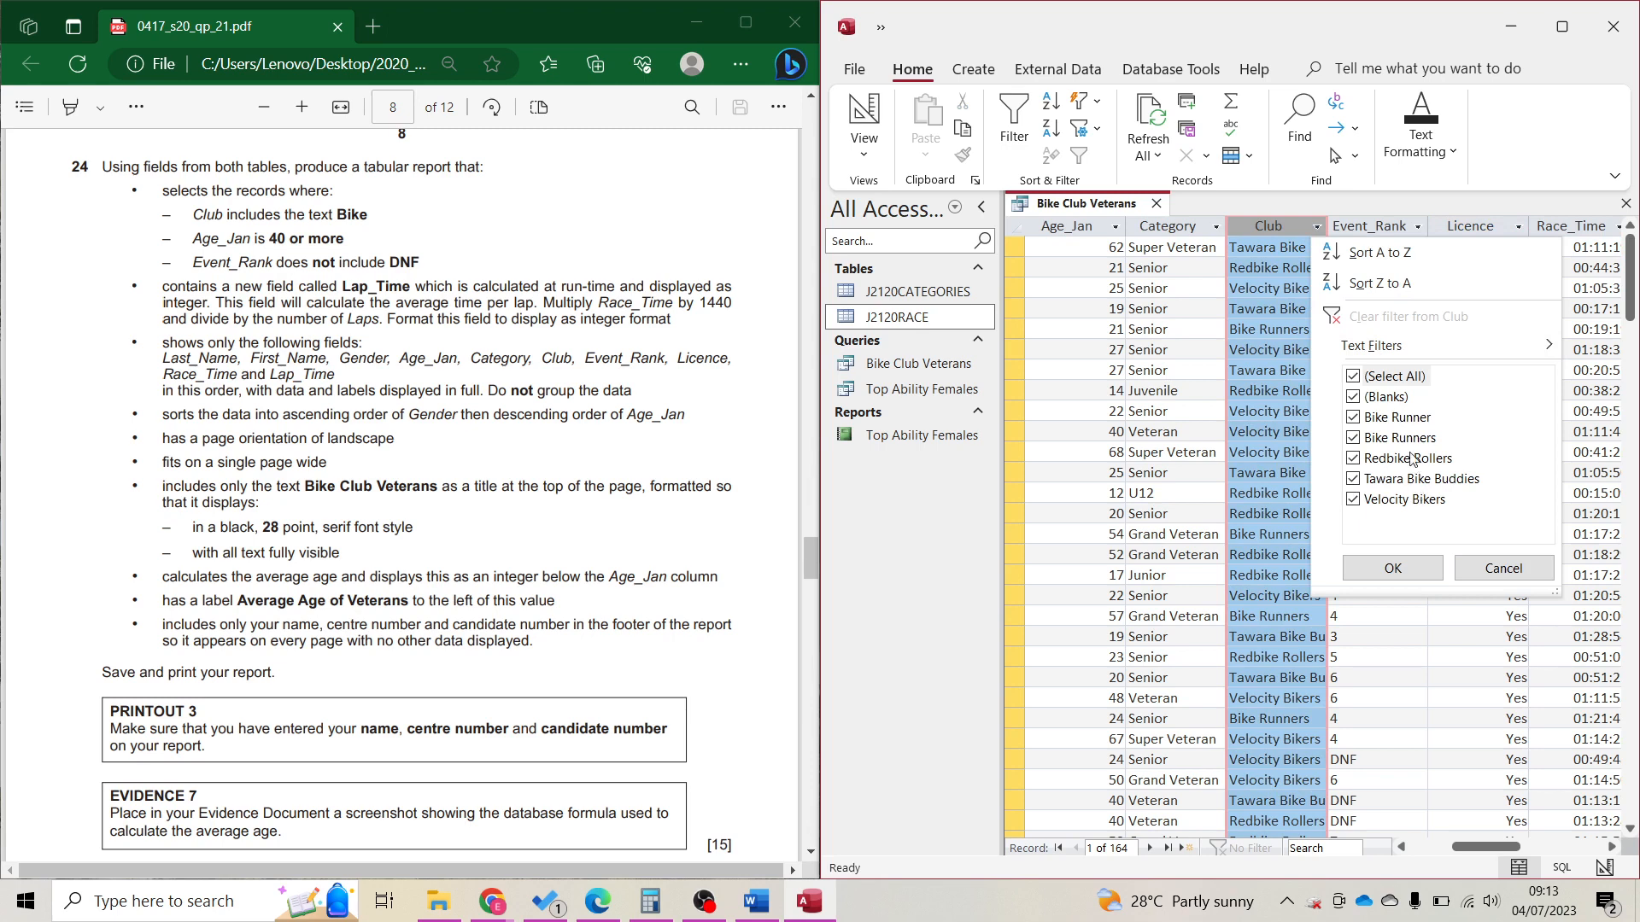
left_click(876, 111)
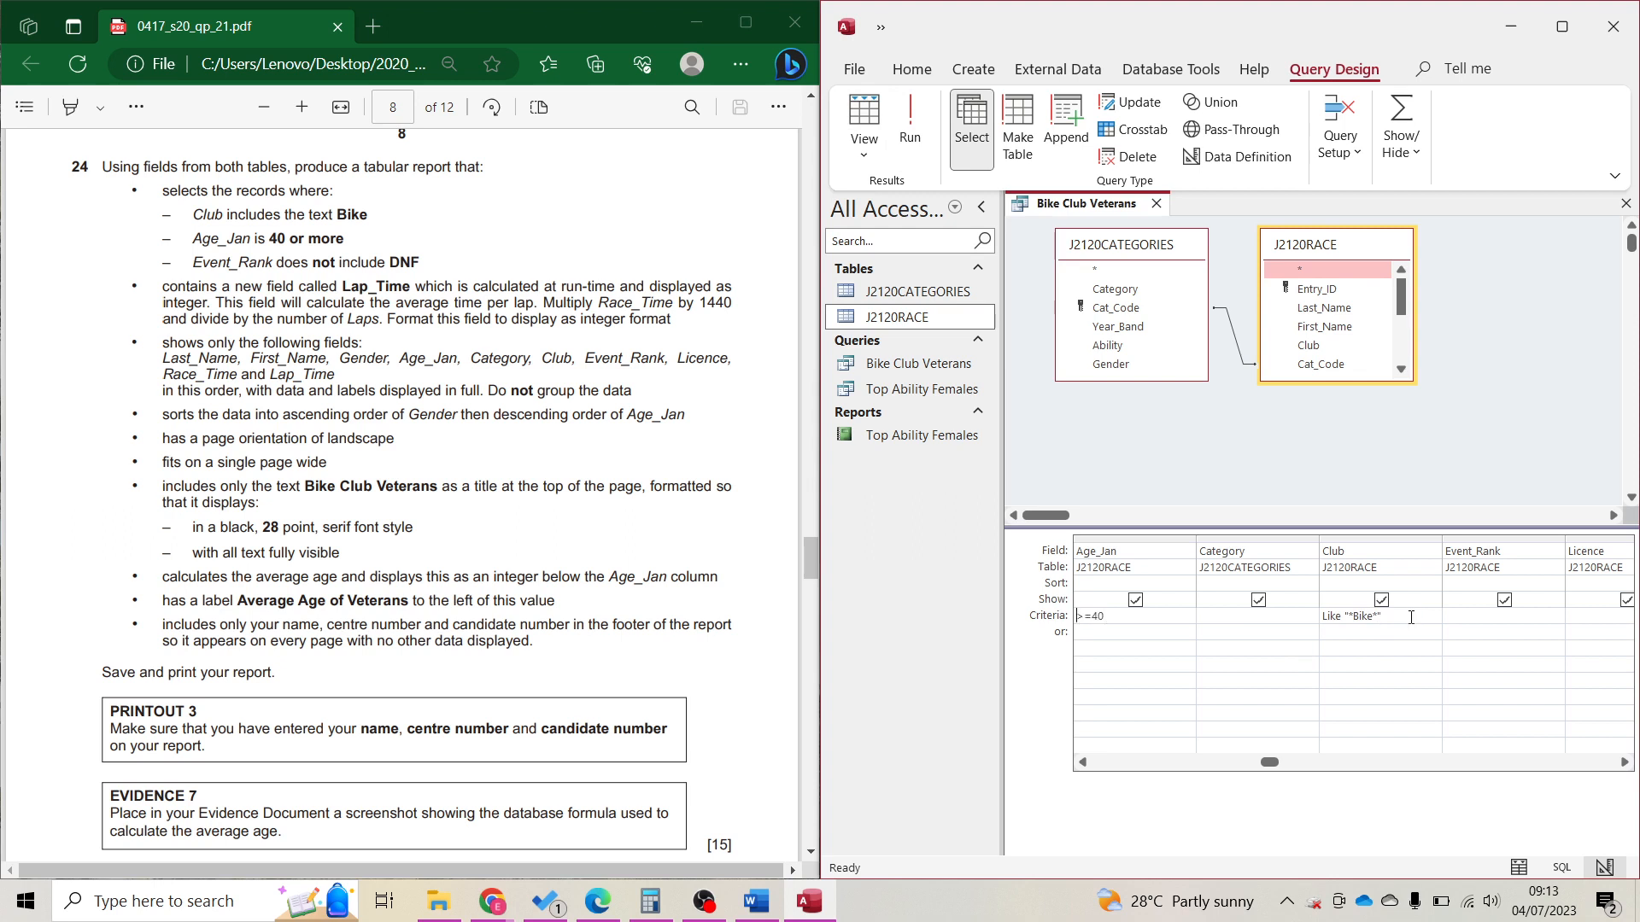
Complete the Not Like criterion on Event_Rank and run the query.
scroll(1411, 617, "right", 5)
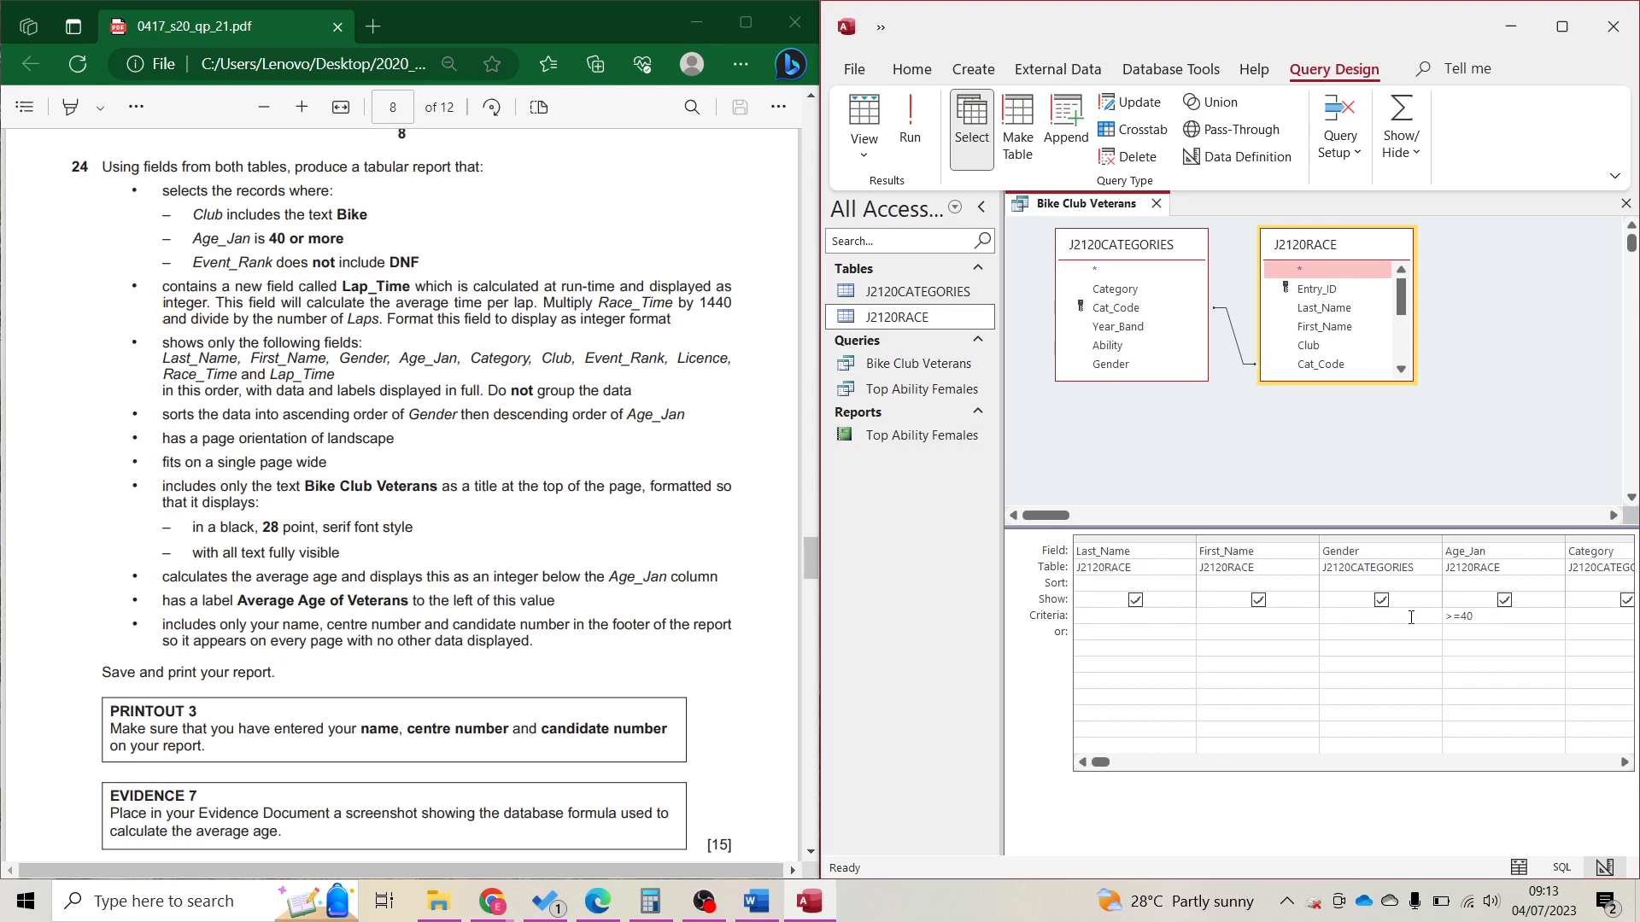
scroll(1411, 617, "left", 5)
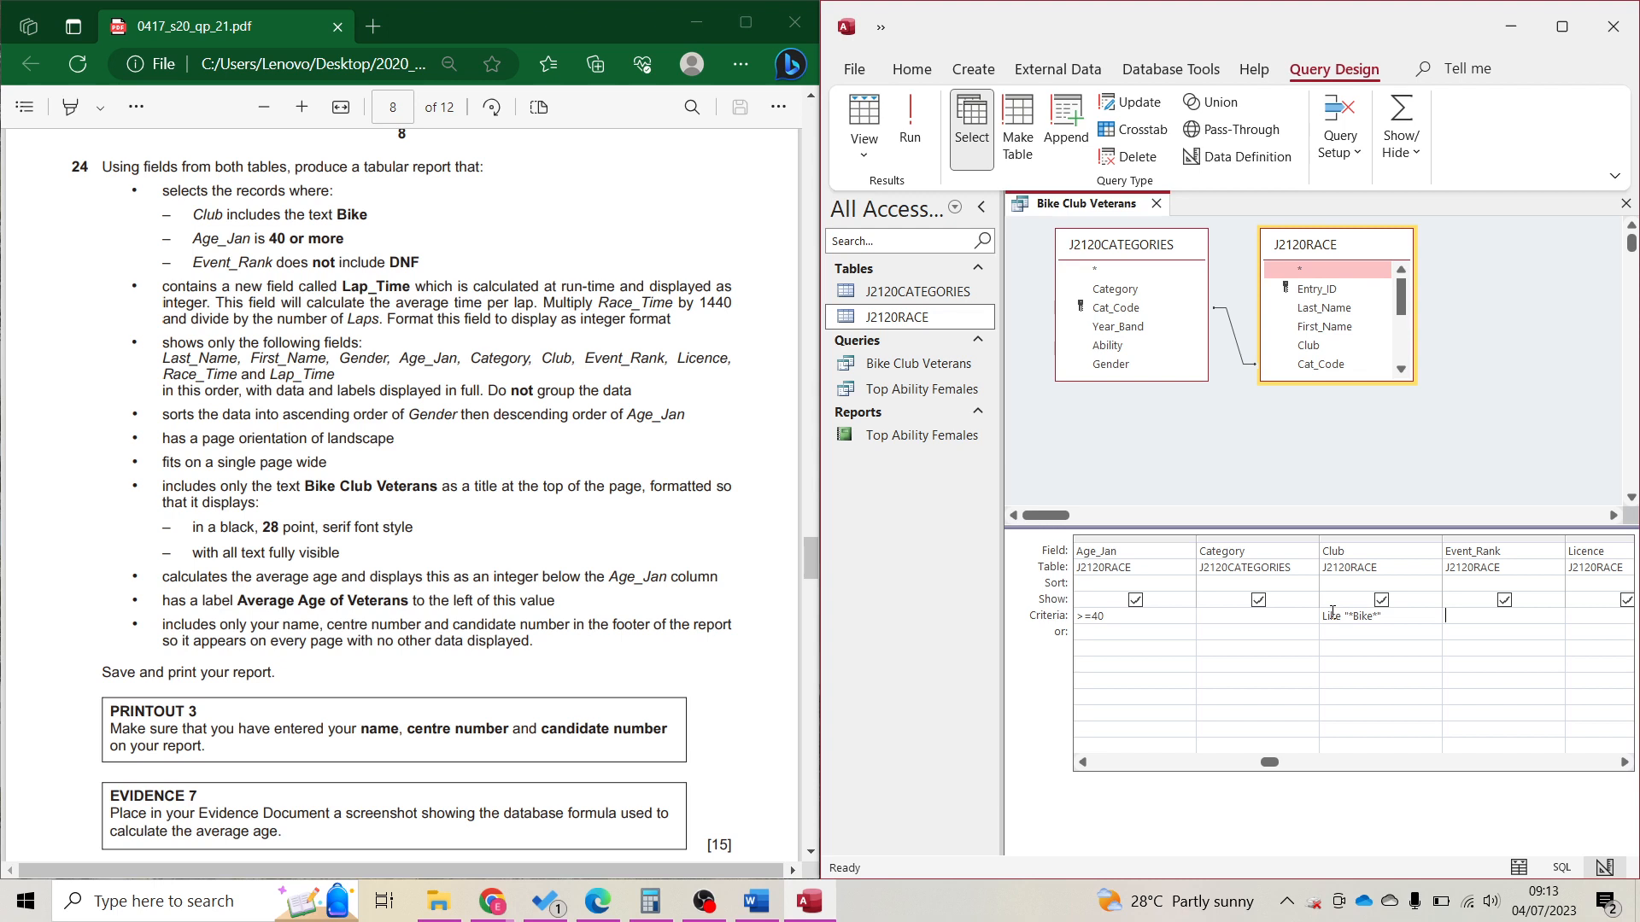
type("ke \"DNF")
left_click(1085, 554)
left_click(910, 119)
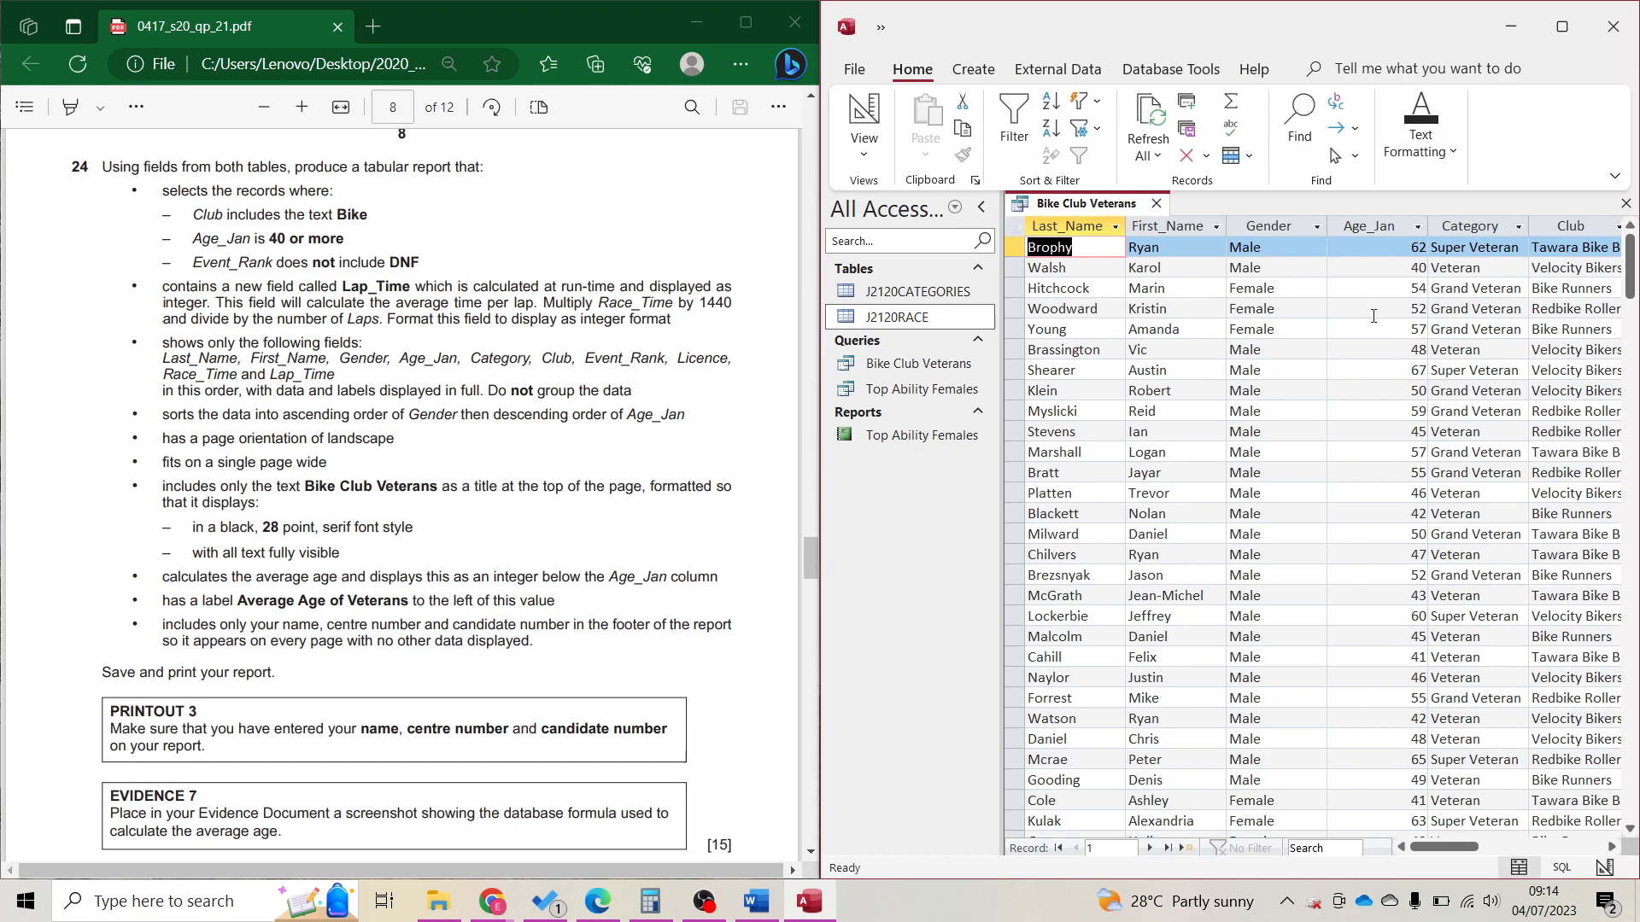
Check the Age_Jan and Event_Rank value lists in the 41-record results without filtering.
left_click(1418, 226)
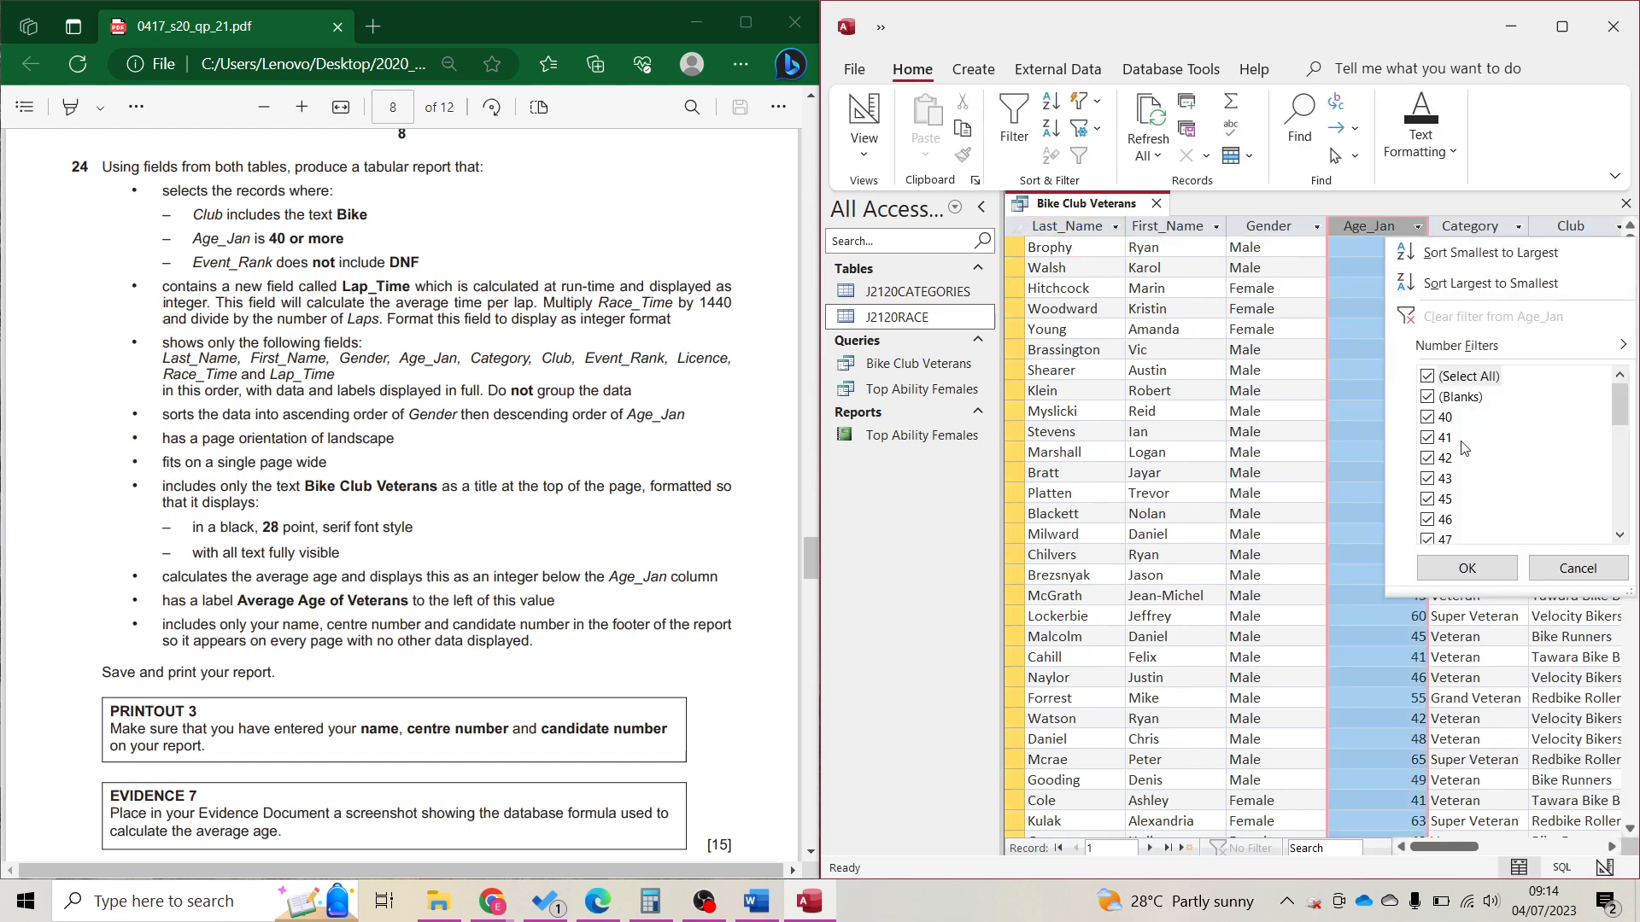
scroll(1461, 444, "down", 5)
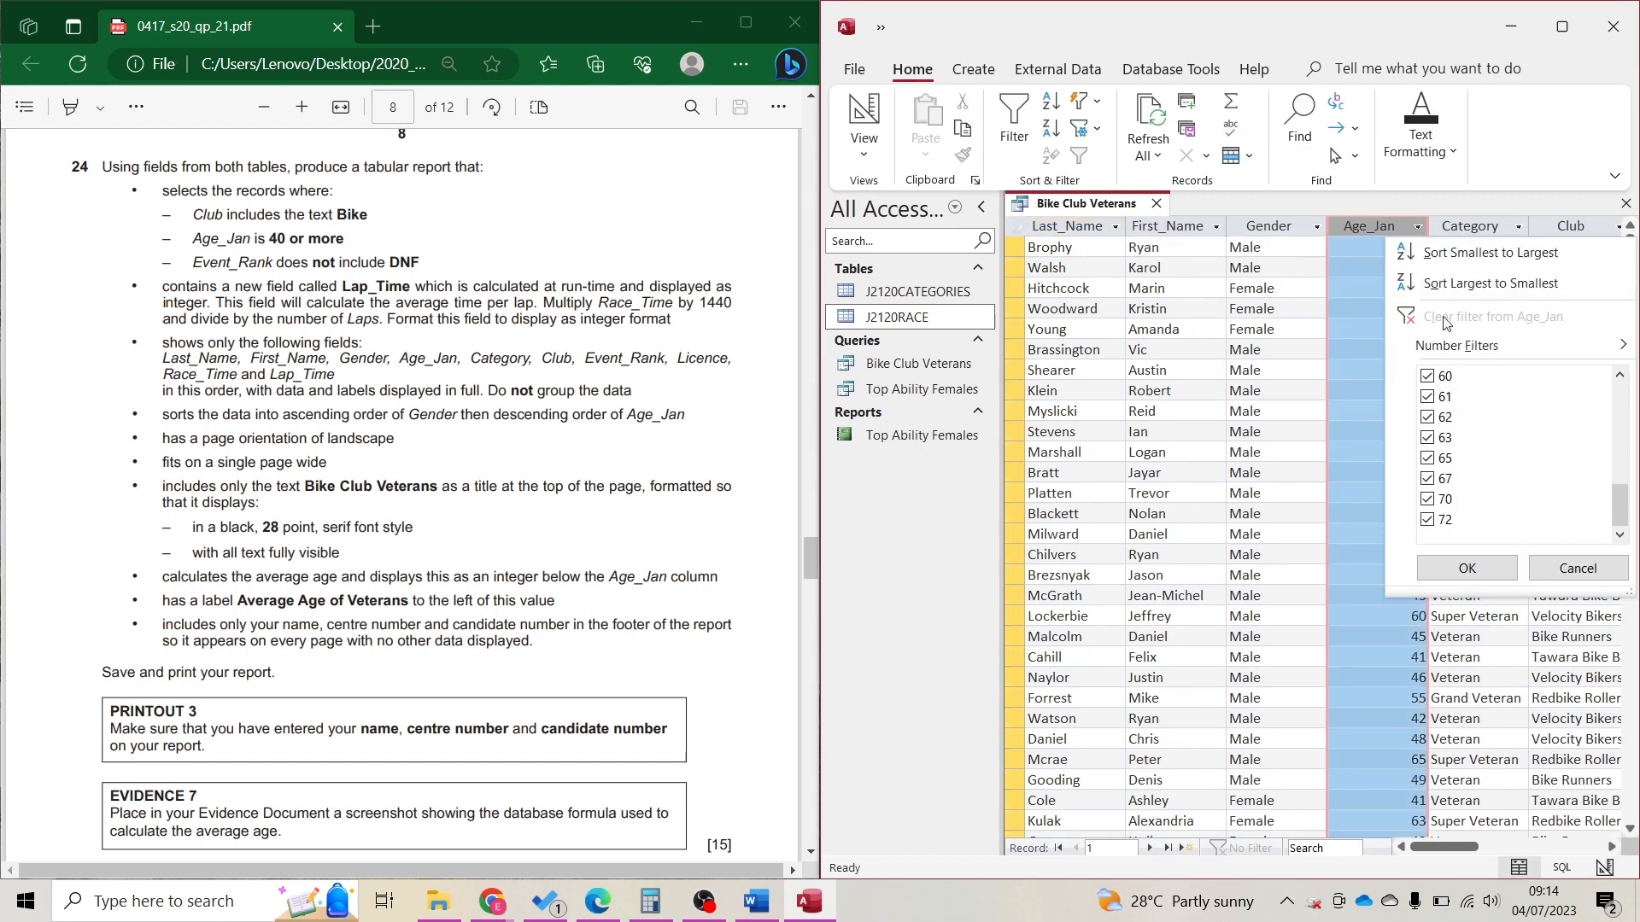
left_click(1413, 213)
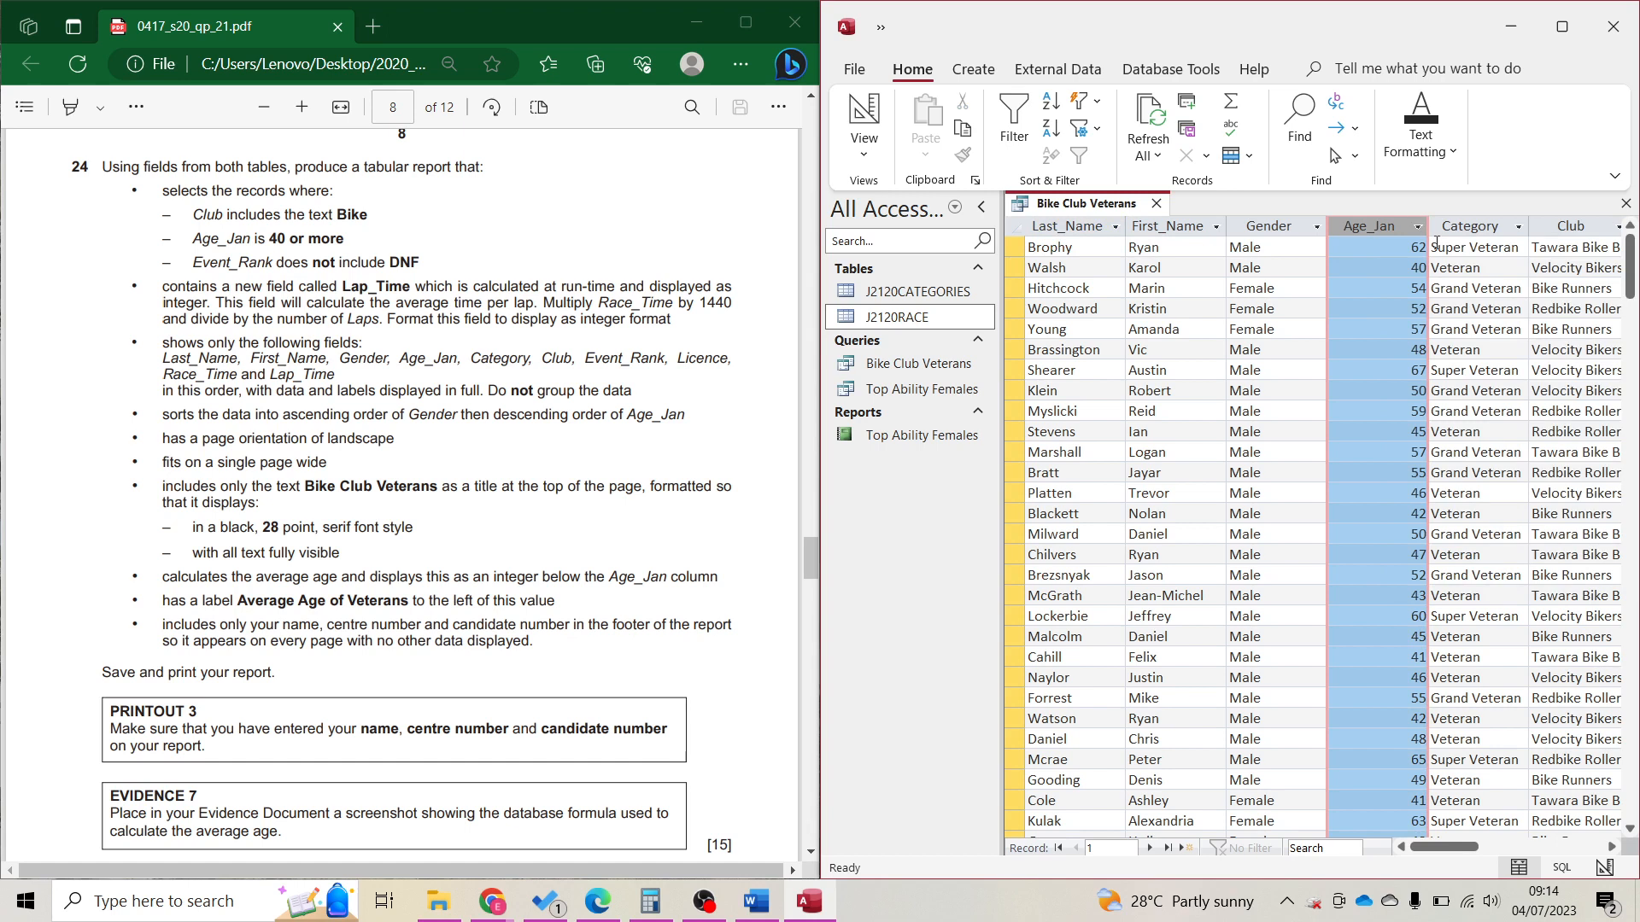
left_click(1557, 260)
key("Tab")
key("Tab")
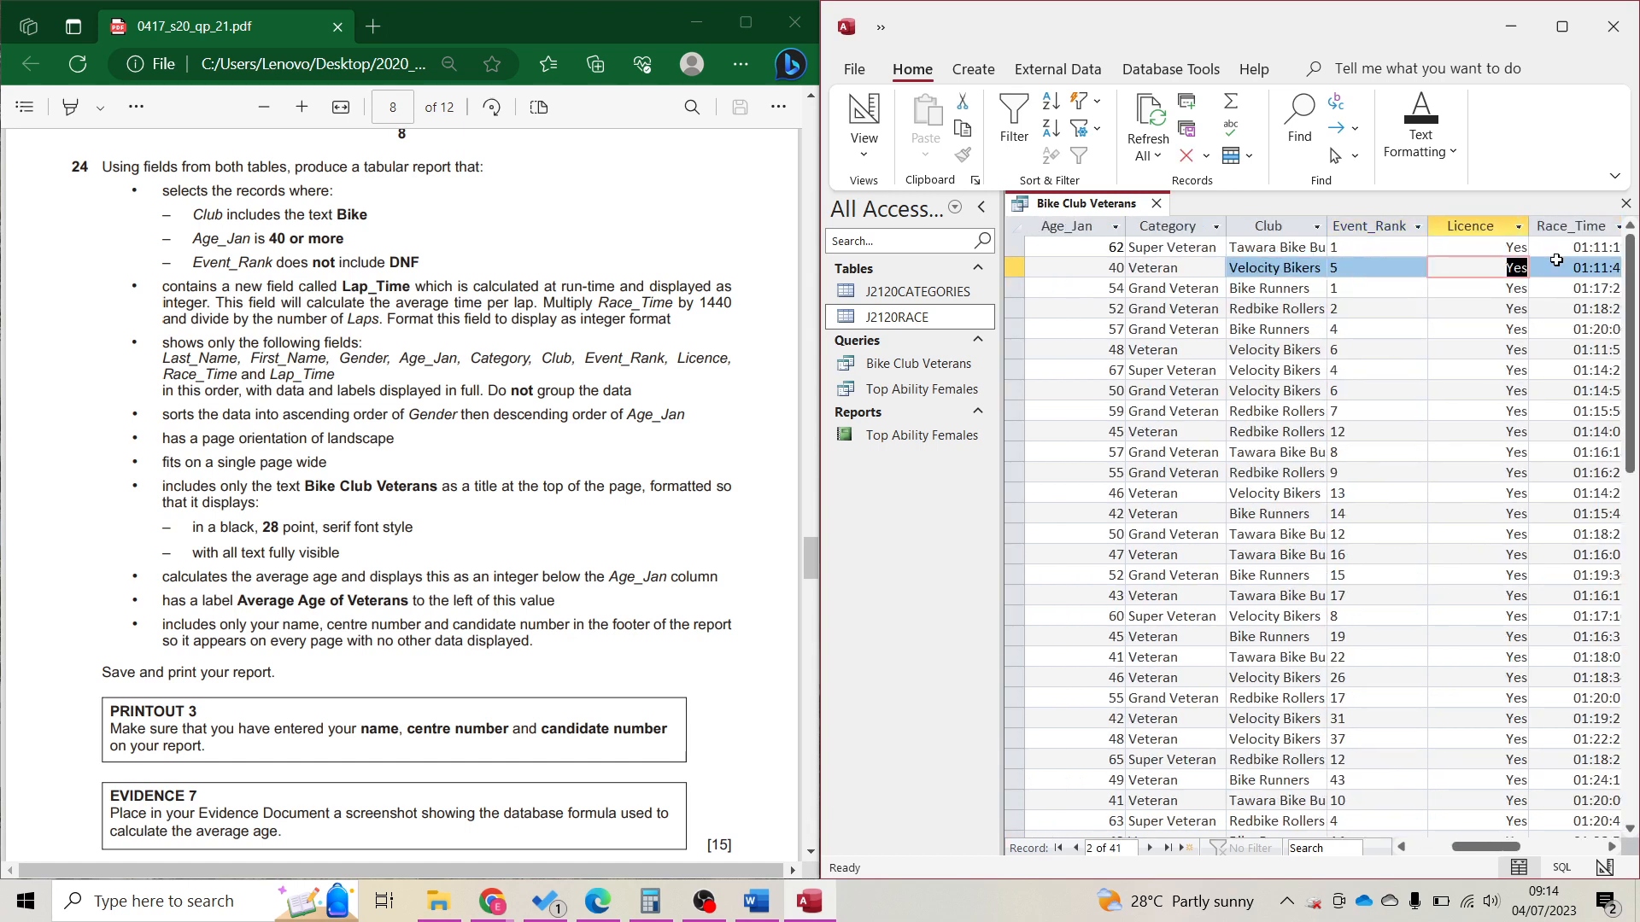
left_click(1416, 227)
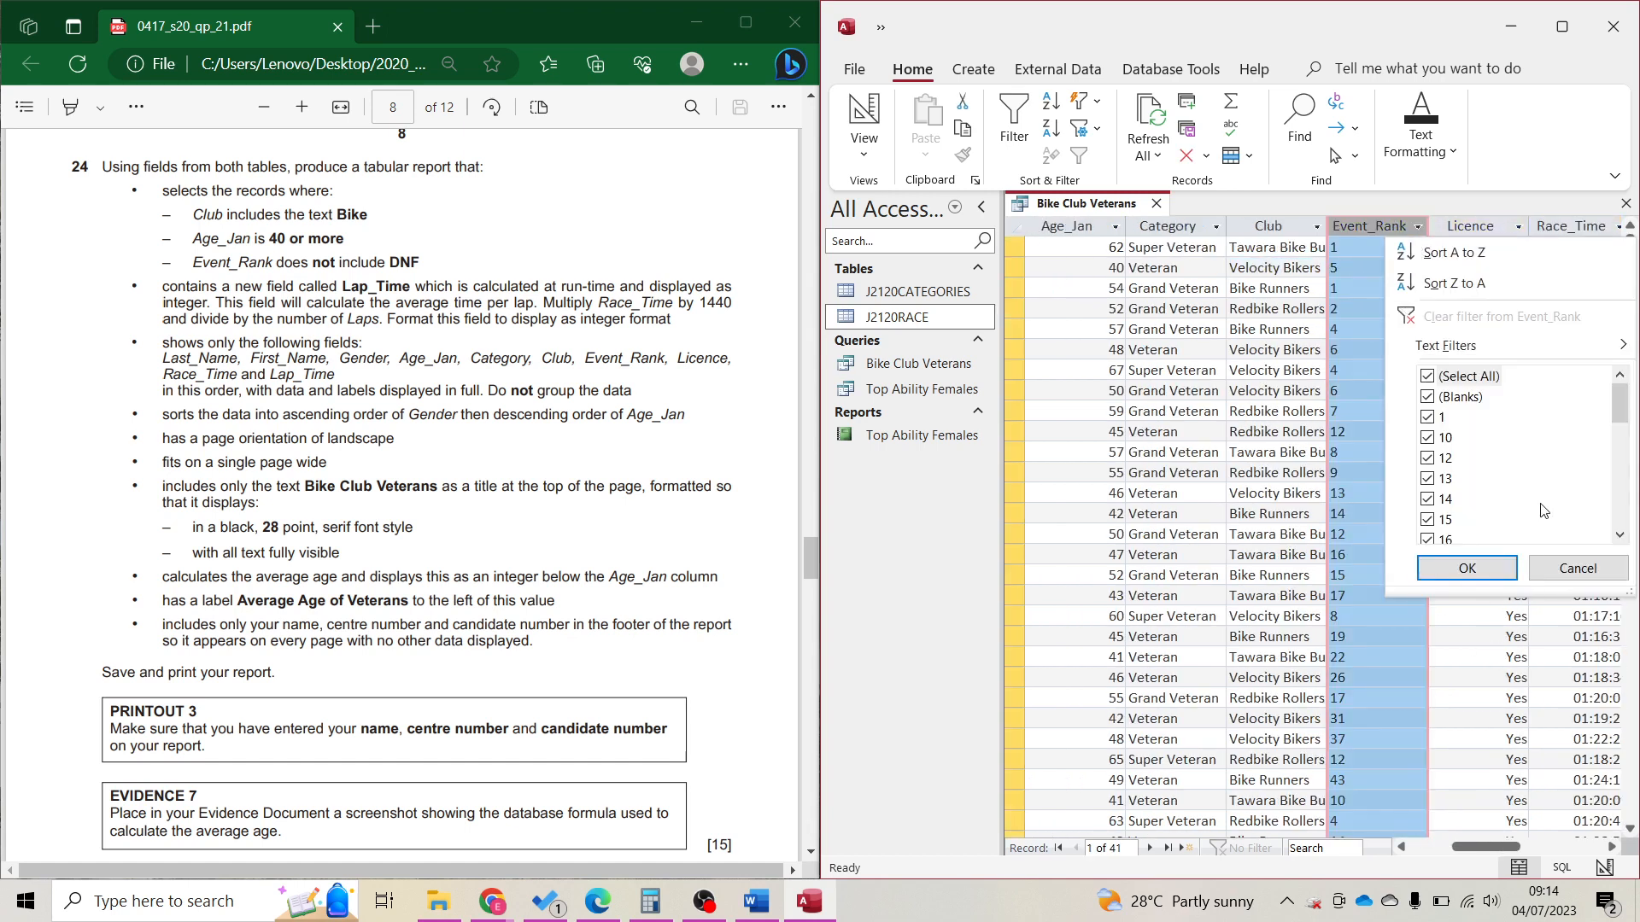
scroll(1469, 427, "down", 6)
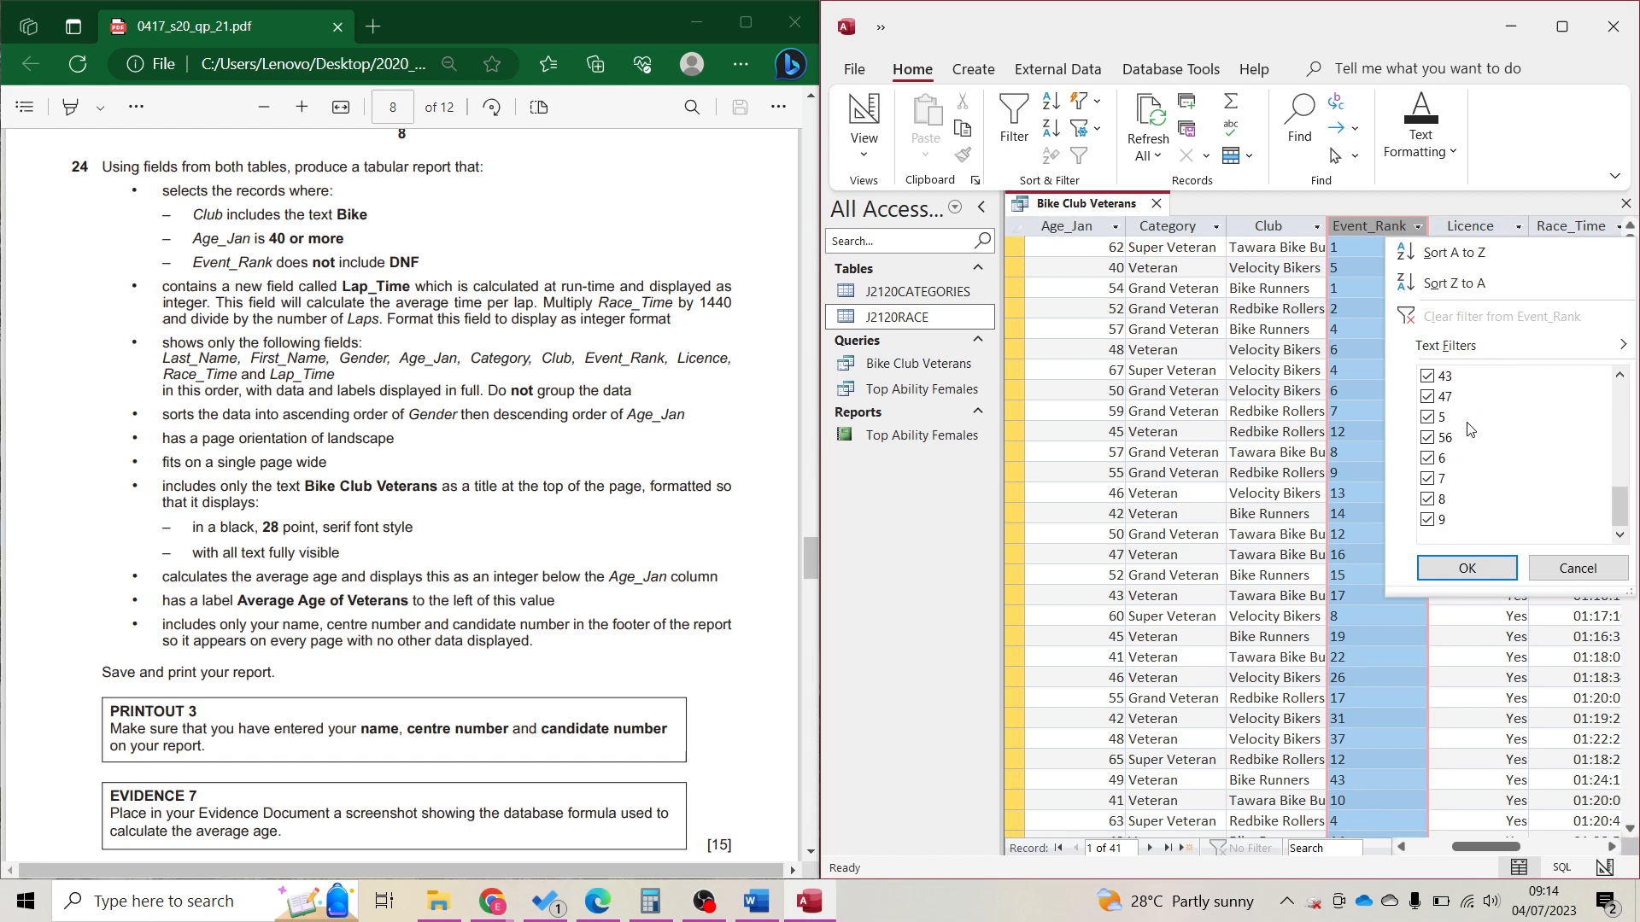
left_click(1567, 568)
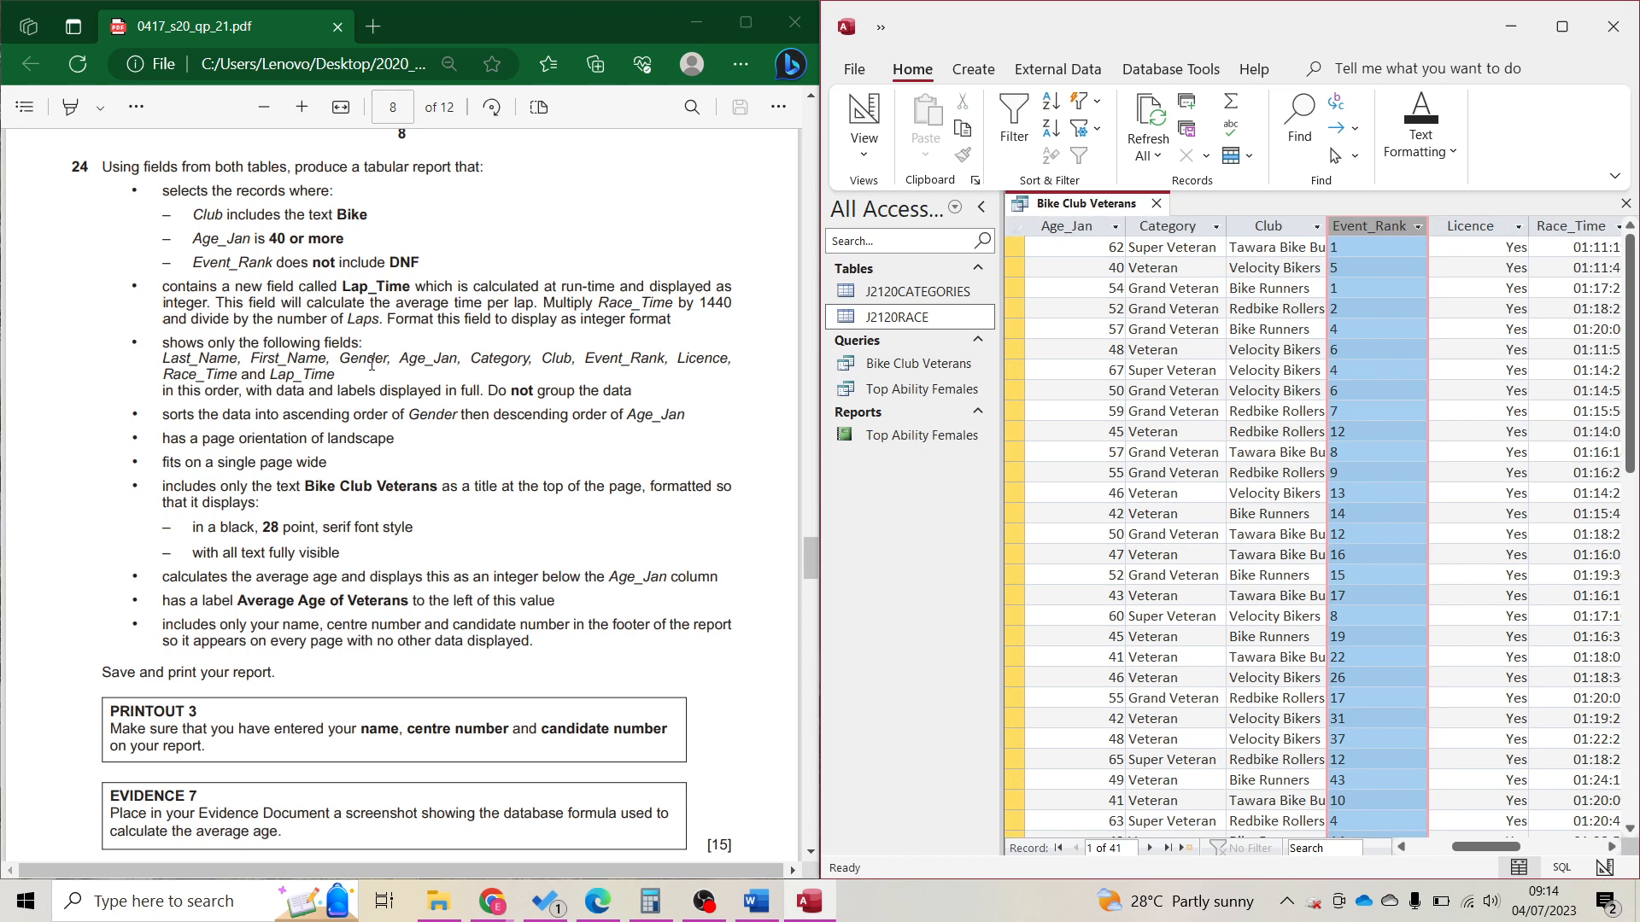
Highlight 'report' in question 24 and start the Report Wizard.
left_click(973, 68)
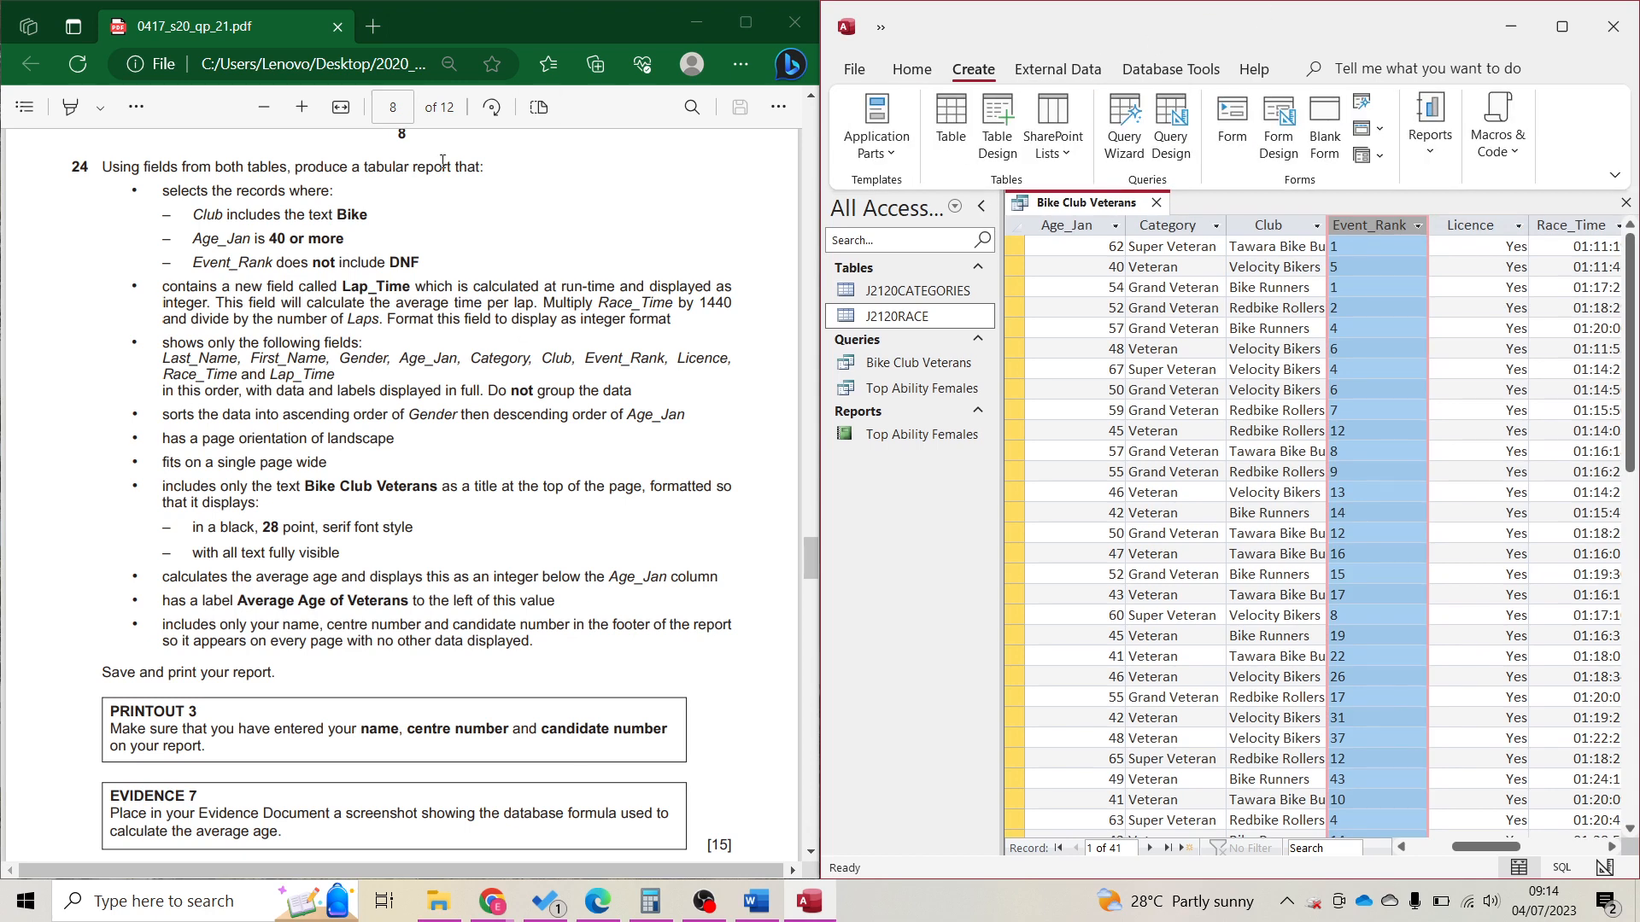
left_click(439, 161)
double_click(439, 165)
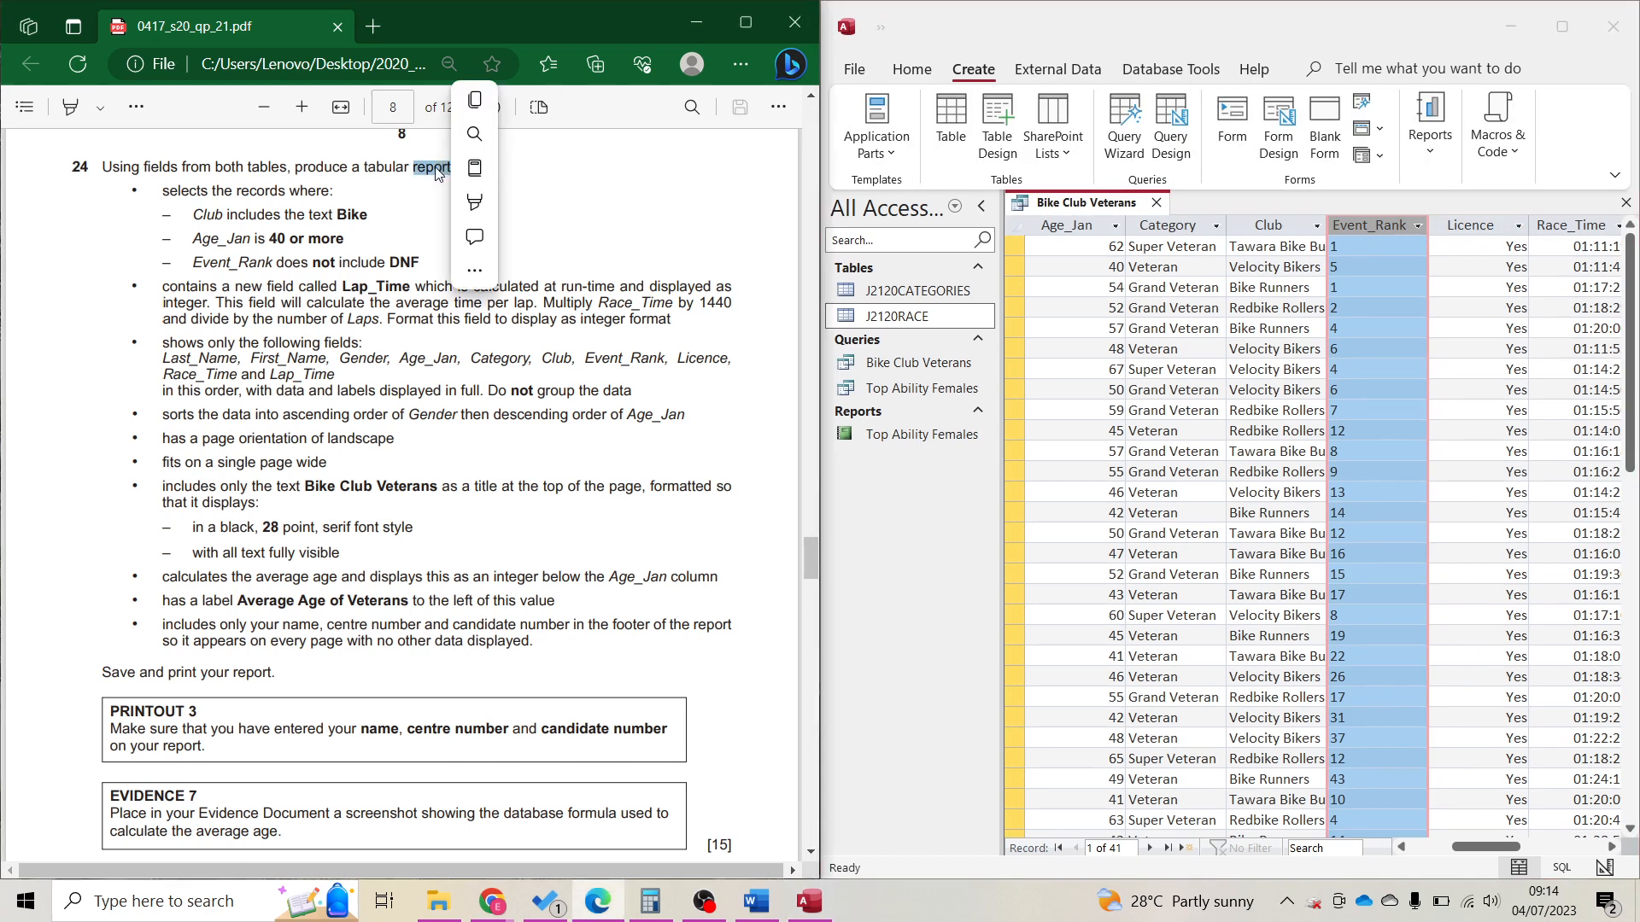
mouse_move(474, 202)
mouse_move(555, 202)
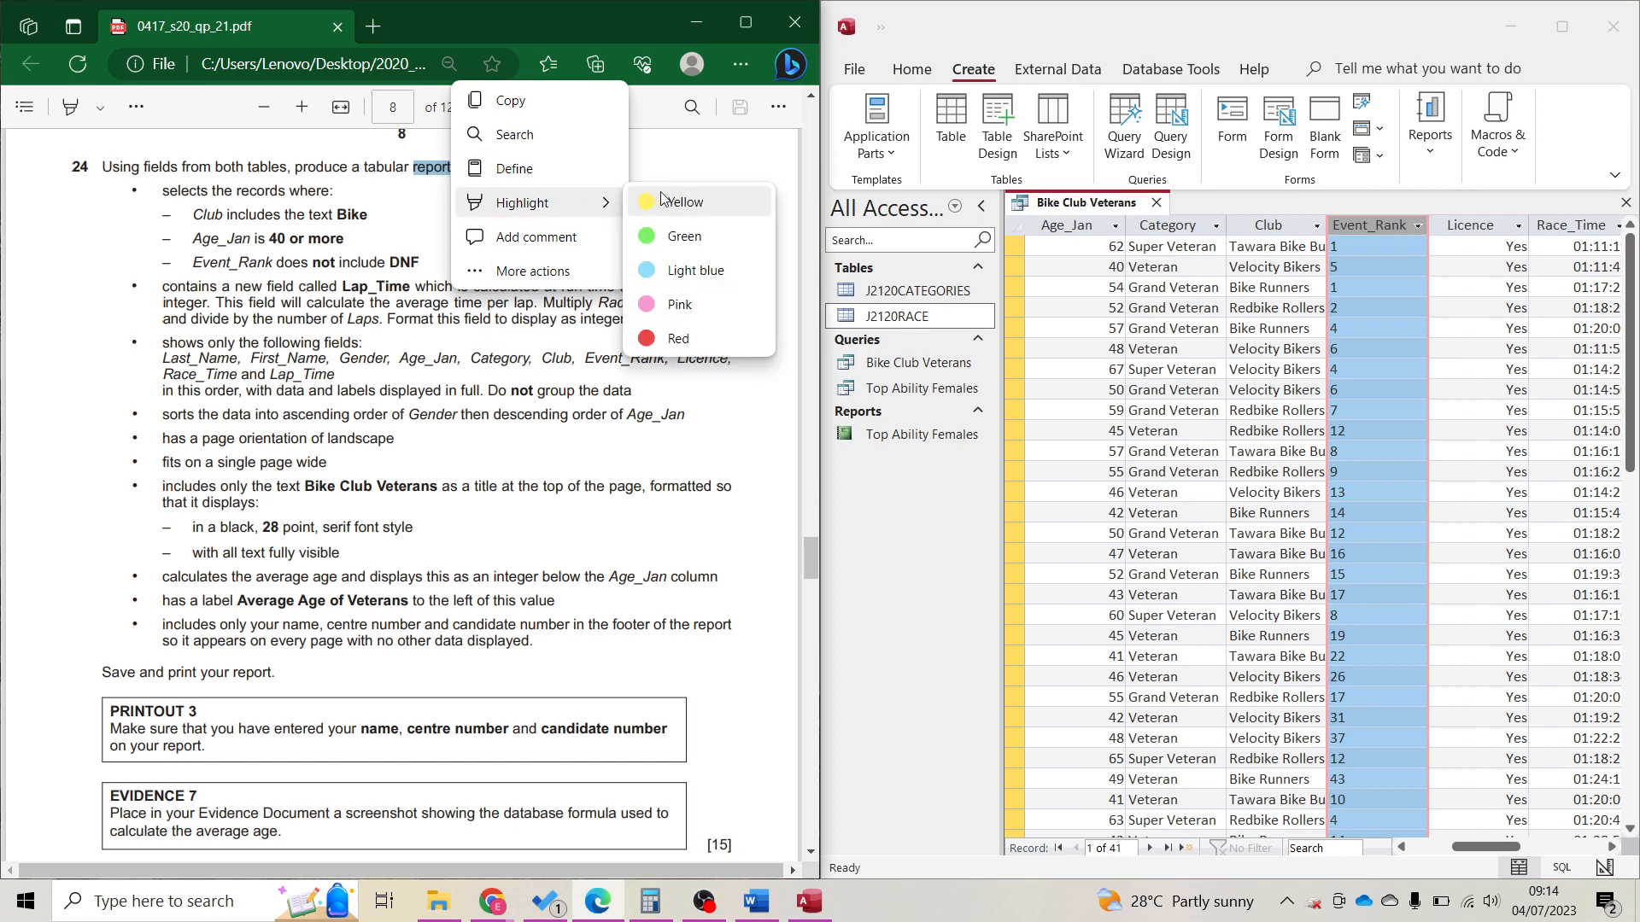
left_click(662, 199)
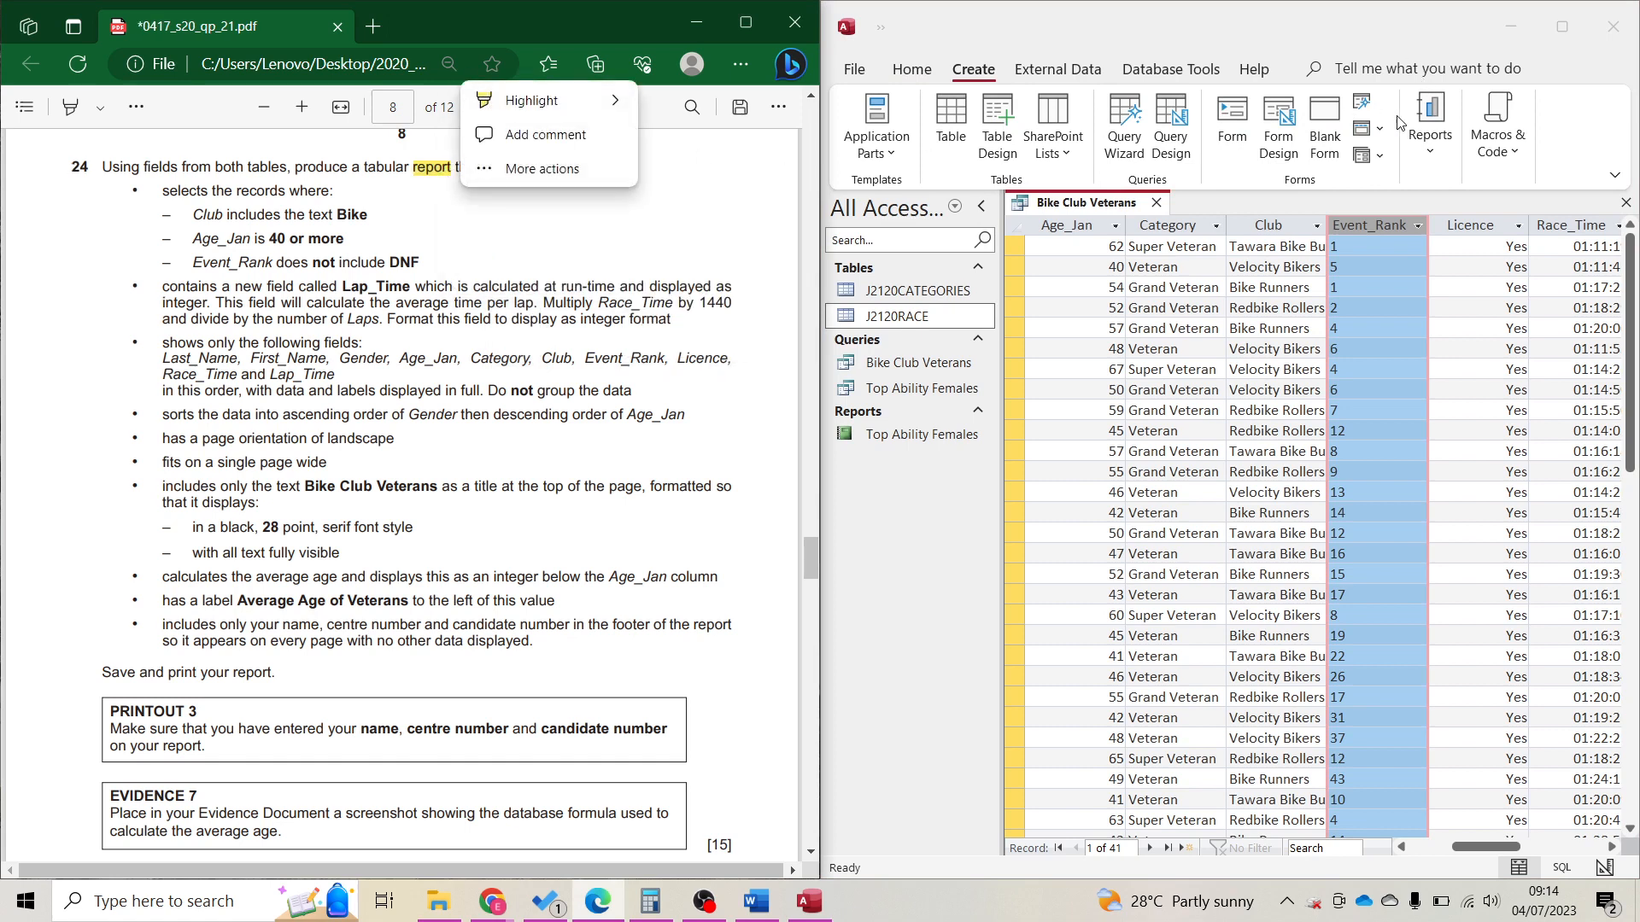
left_click(1453, 155)
left_click(1463, 165)
left_click(1453, 166)
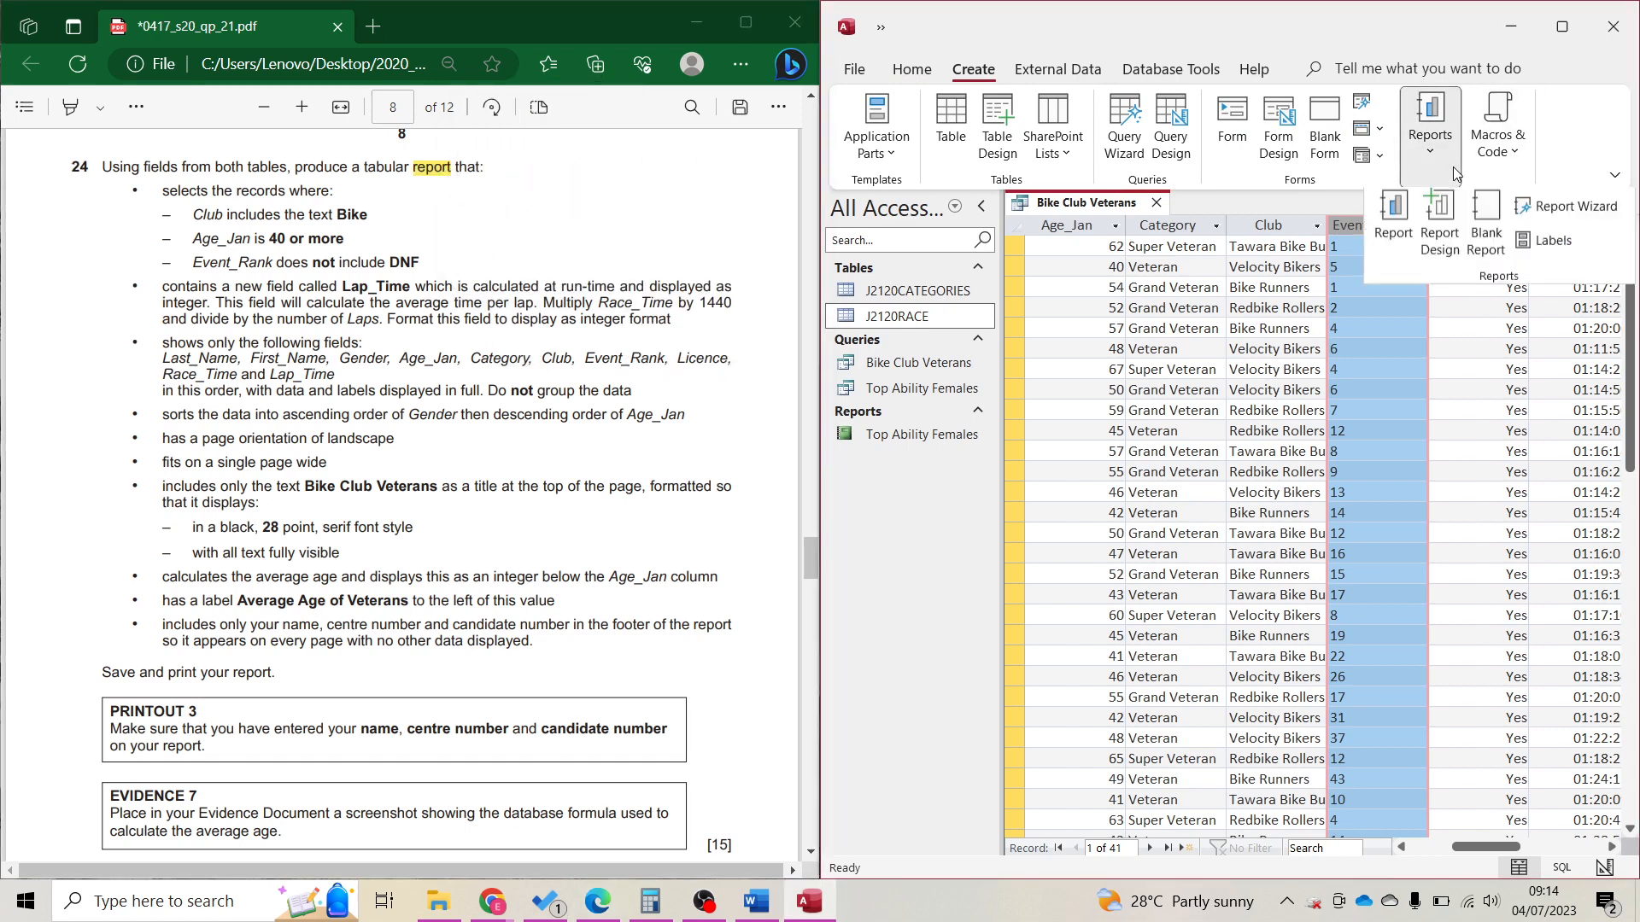
left_click(1519, 219)
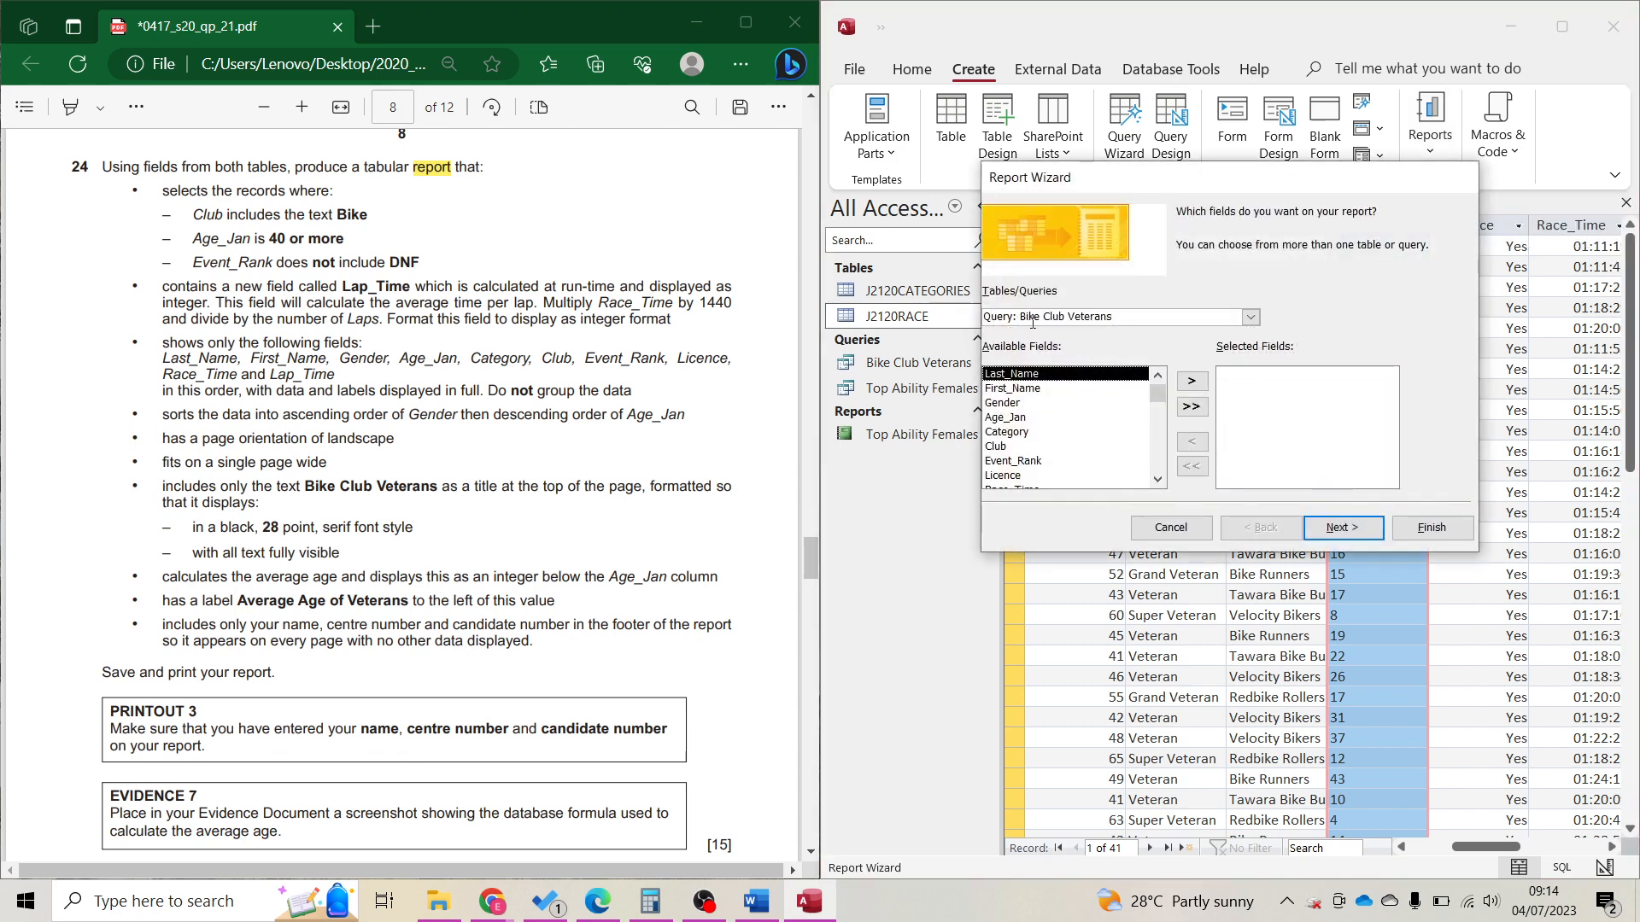
Add all query fields to the report, skipping grouping and sort order.
left_click(1192, 407)
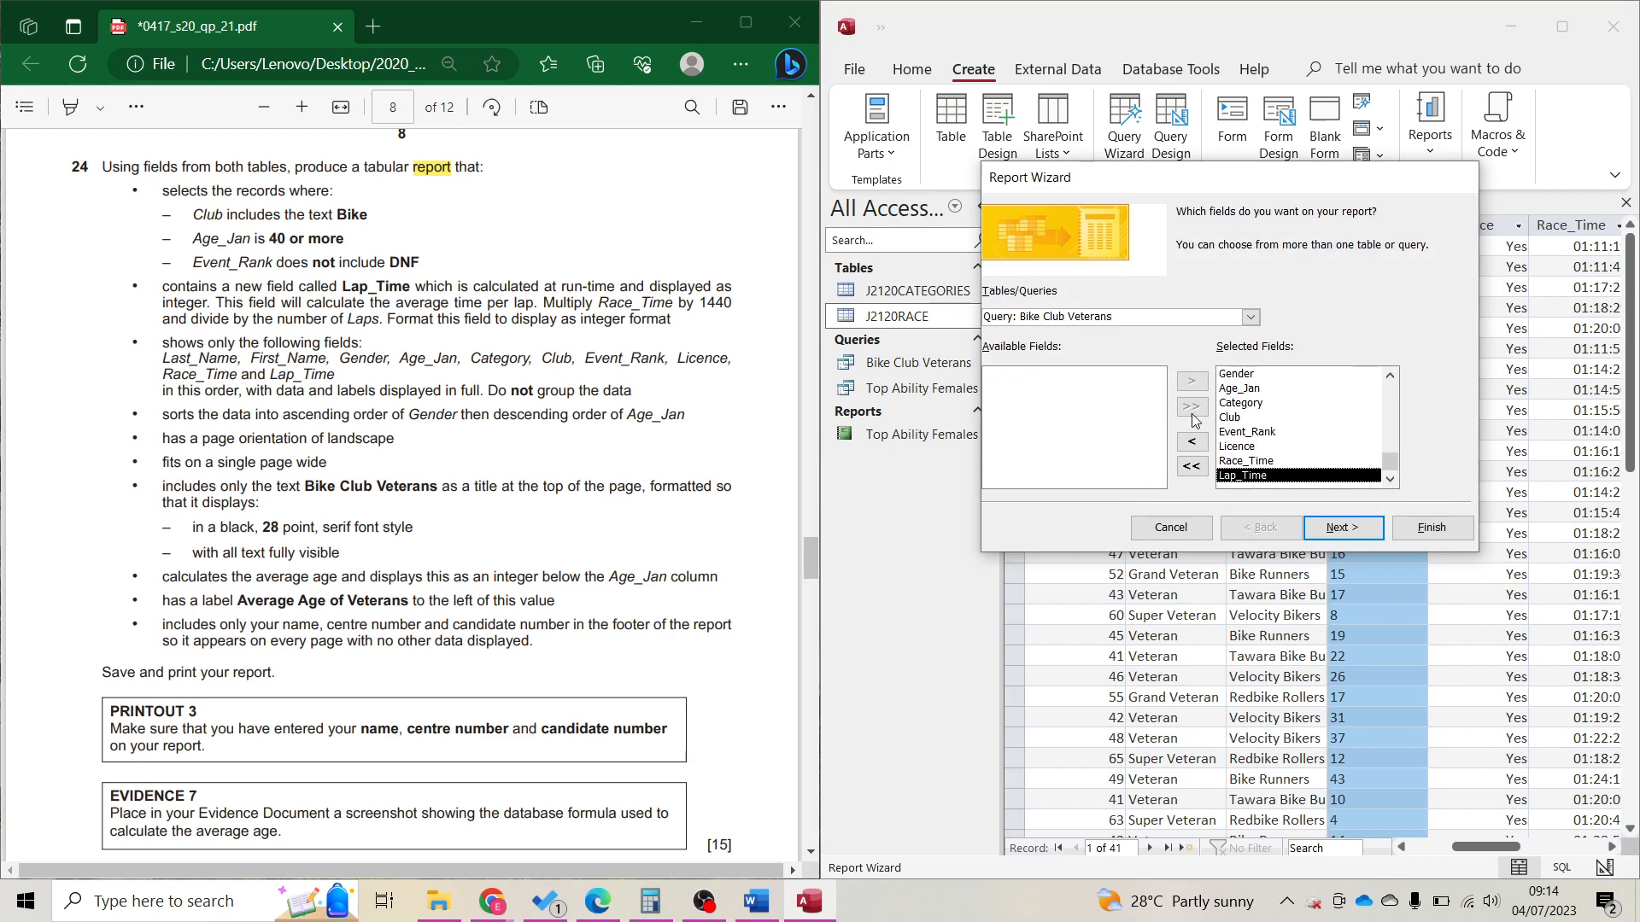
left_click(1336, 540)
left_click(1335, 536)
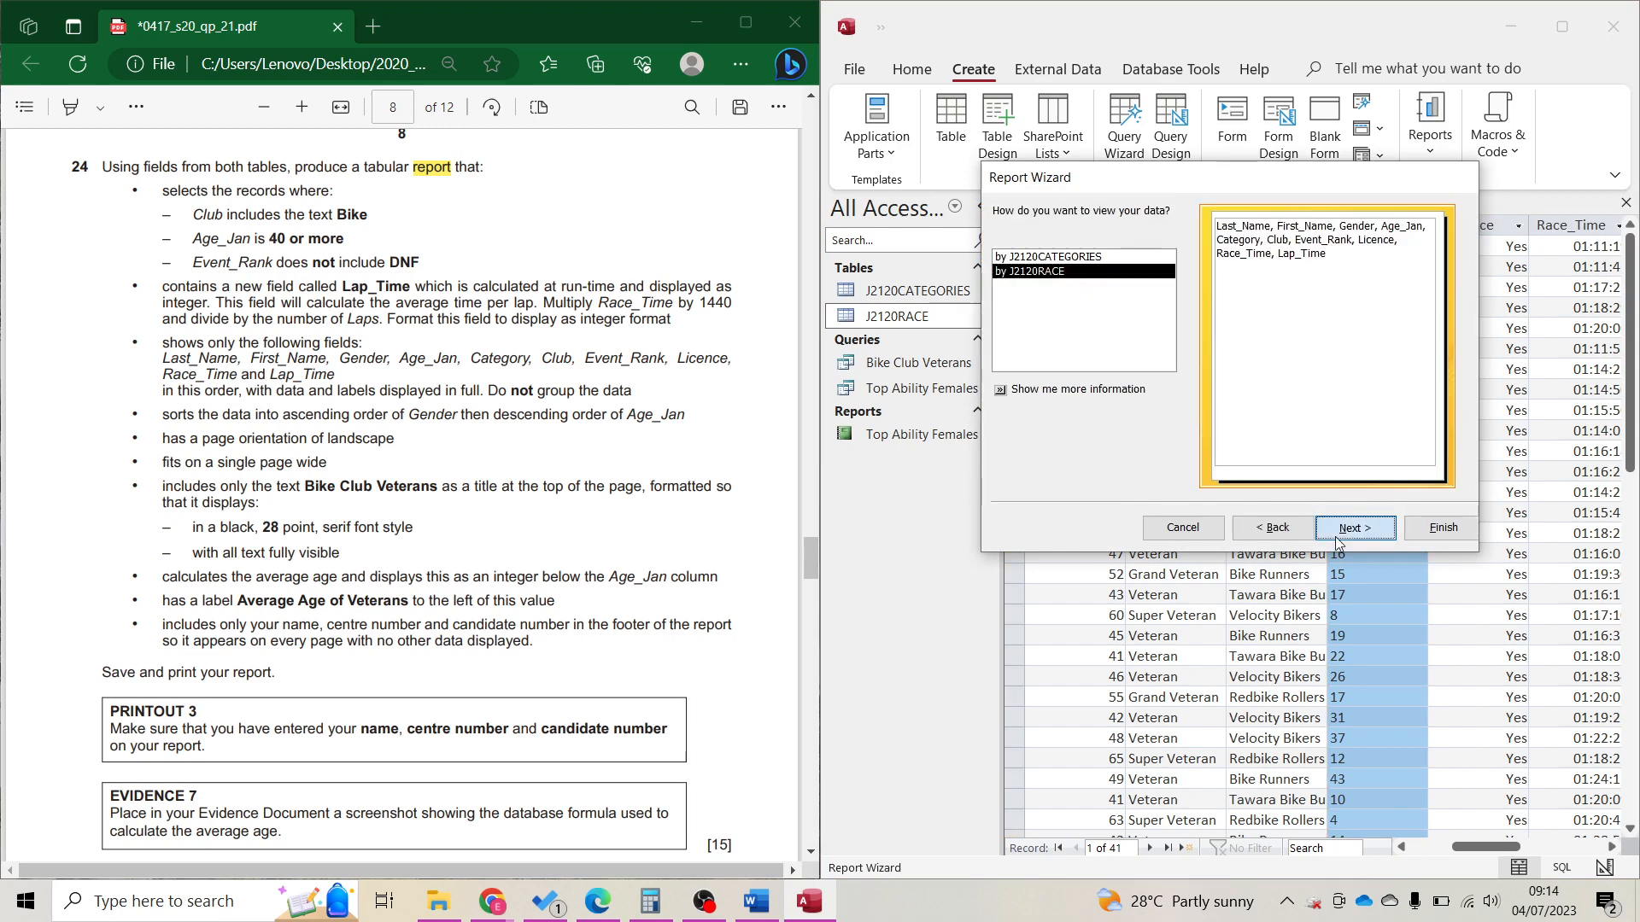
left_click(1334, 537)
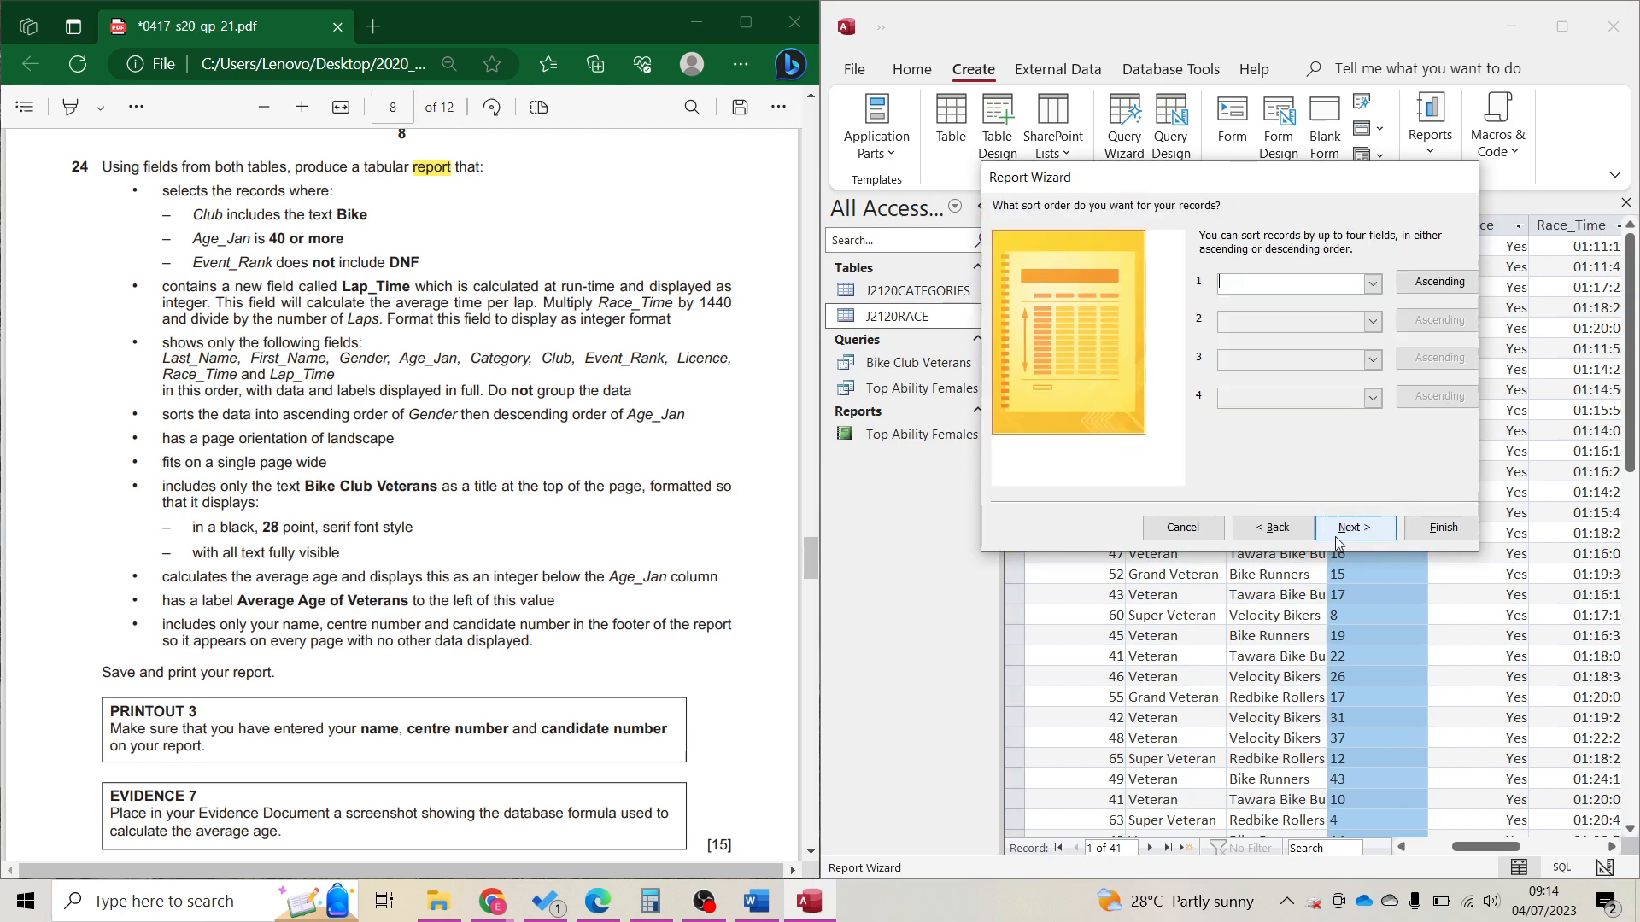
left_click(1339, 535)
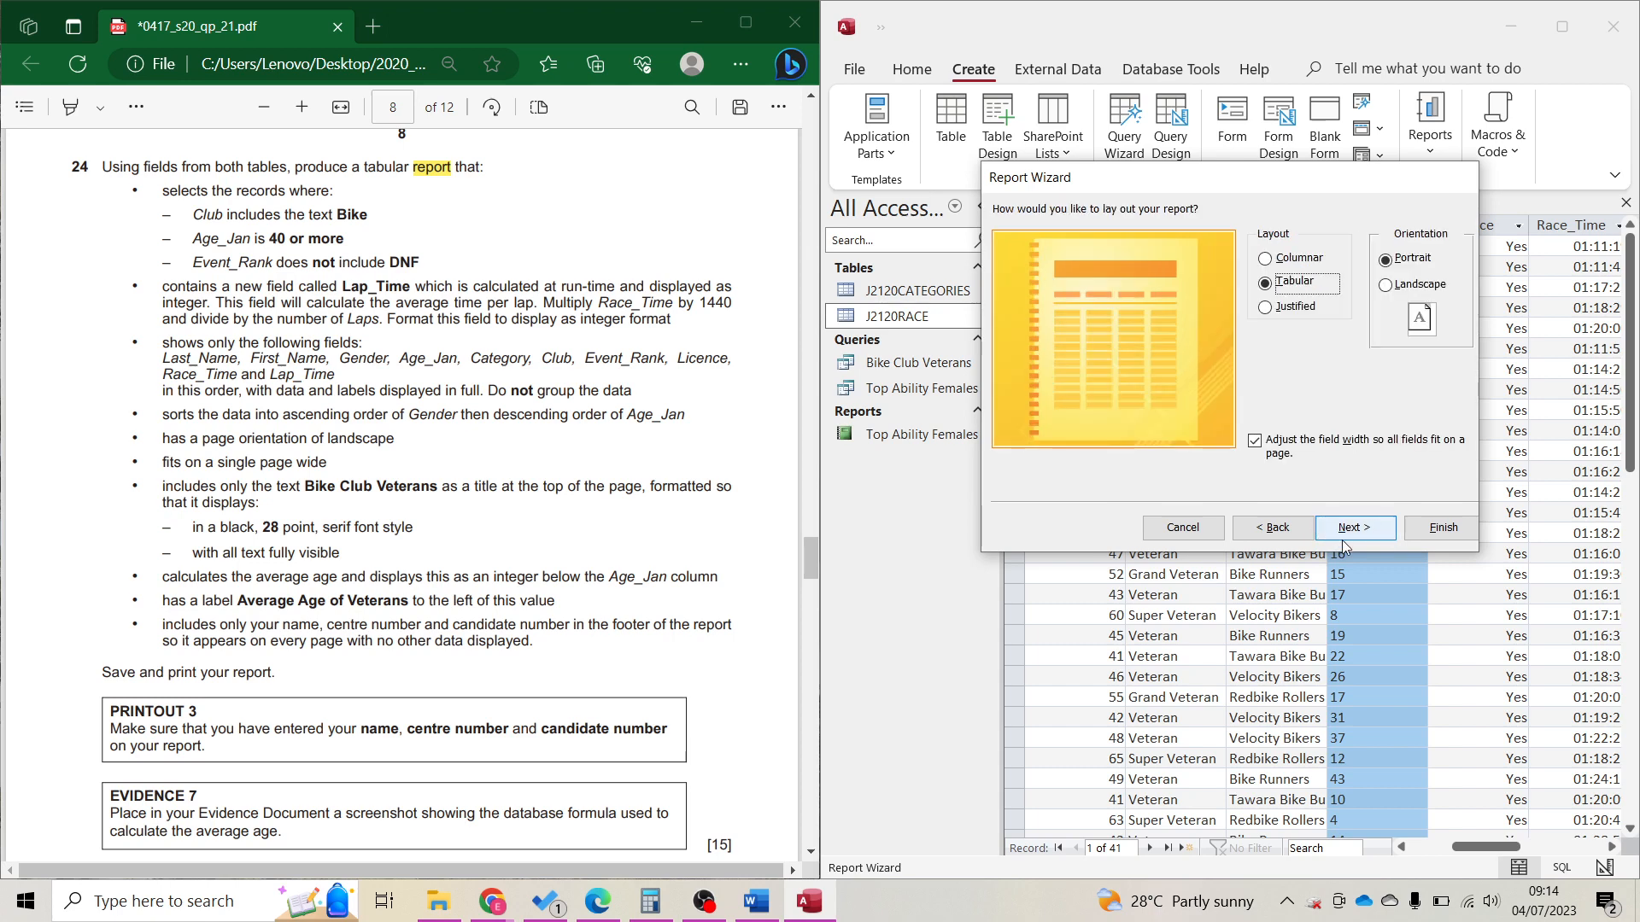
Choose Landscape orientation, title the report Bike Club Veterans, and finish the wizard.
double_click(344, 439)
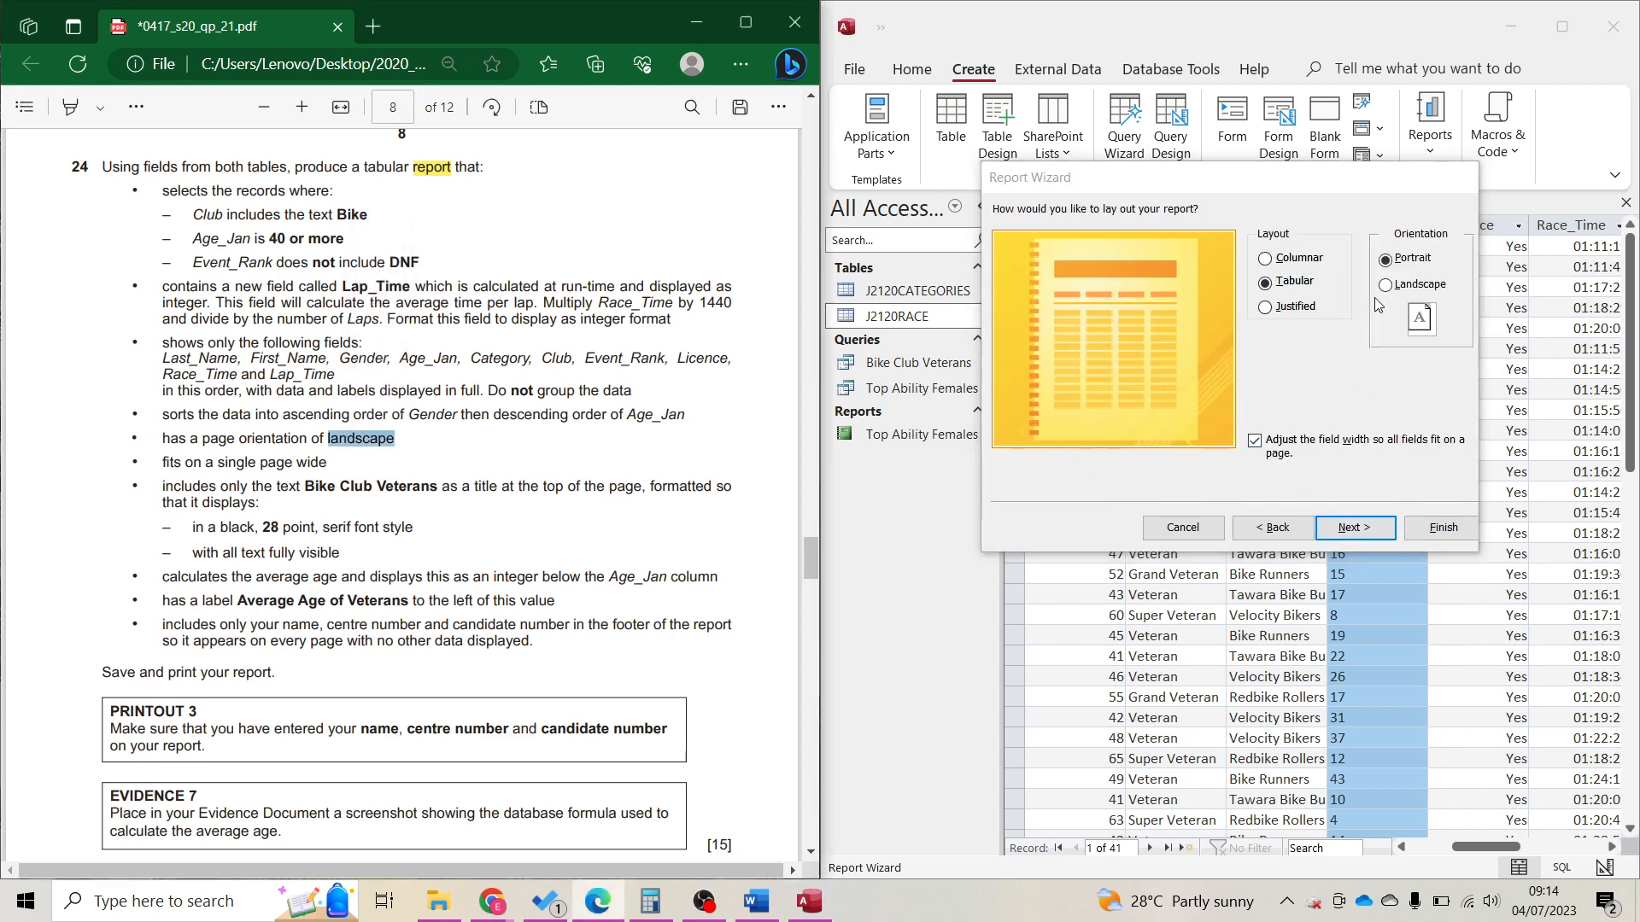
left_click(1409, 287)
left_click(1390, 528)
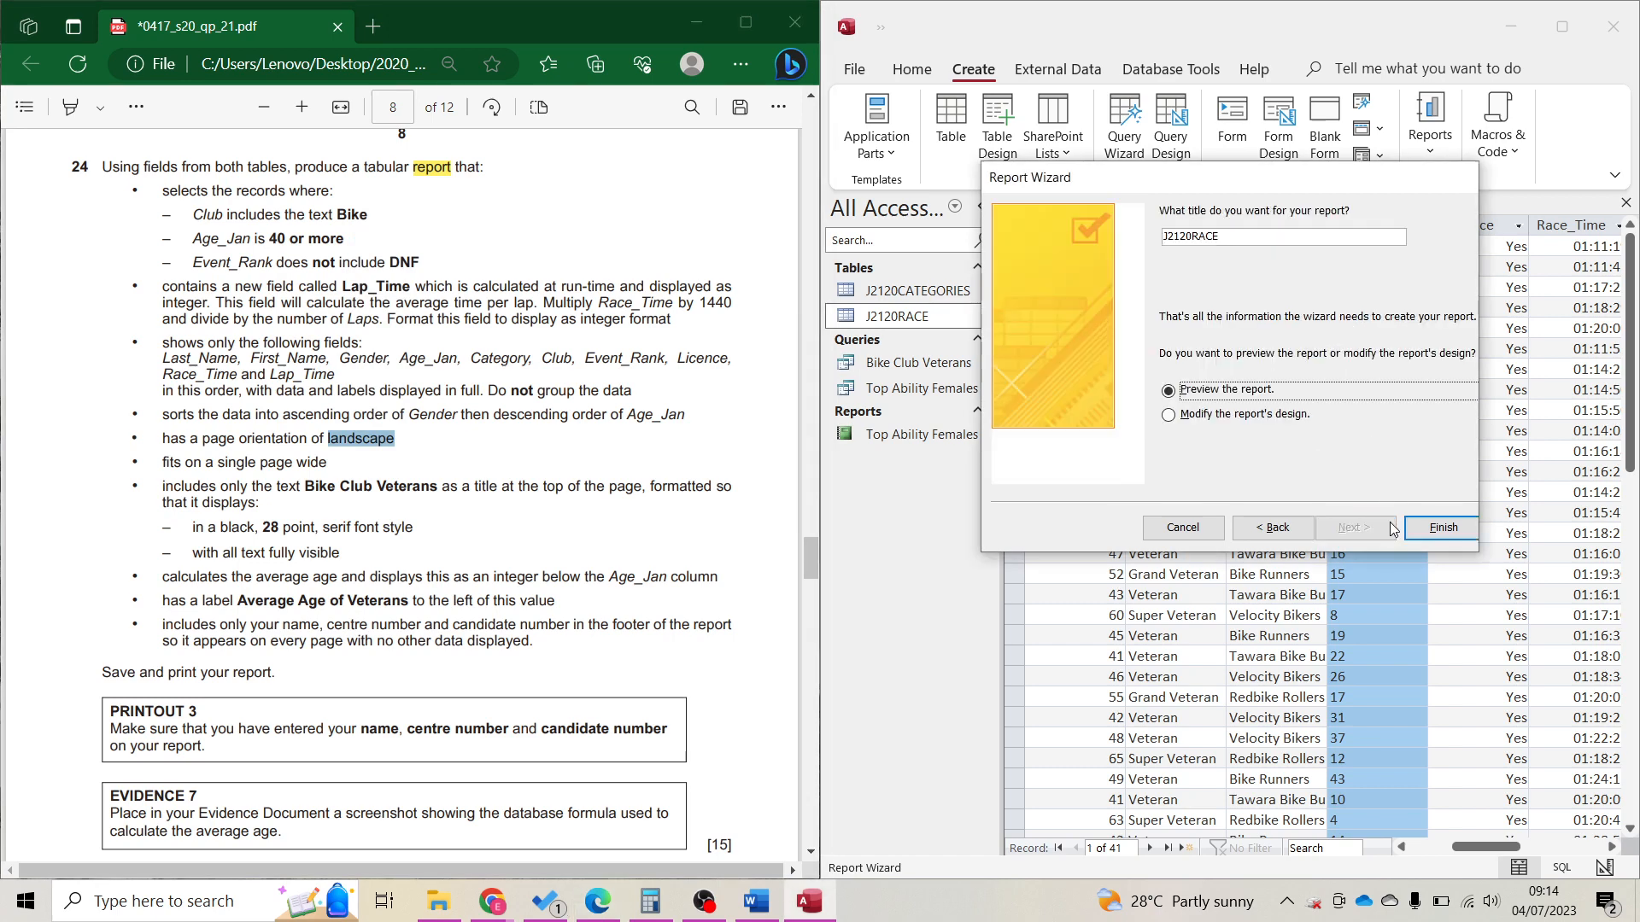
left_click_drag(1239, 242, 1121, 230)
type("Bike V")
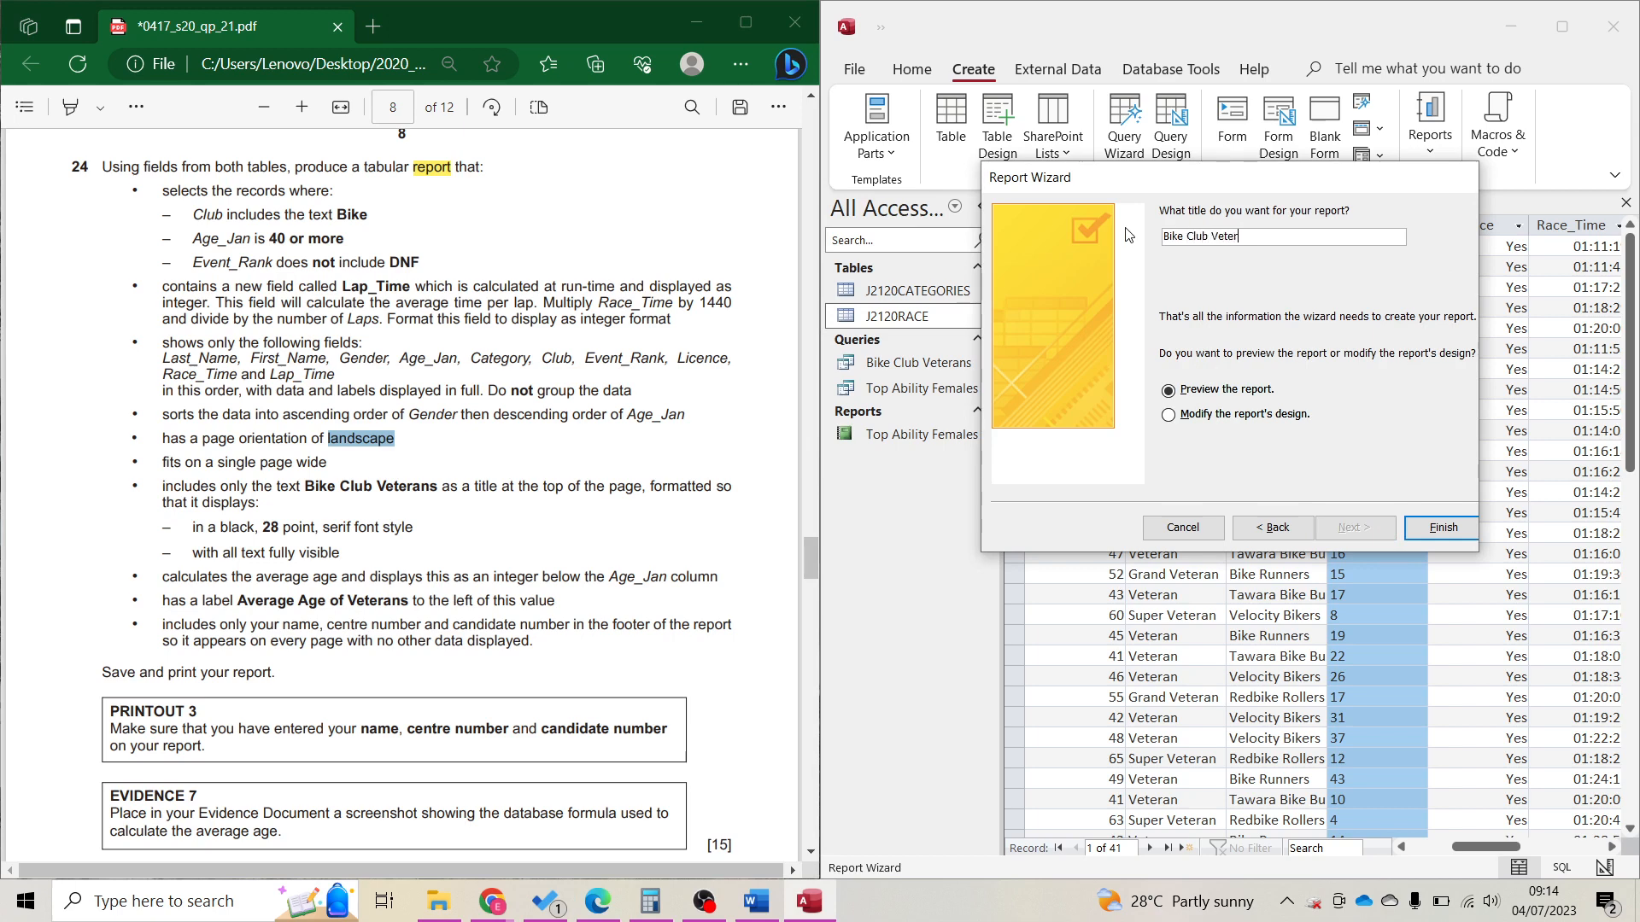
key("Return")
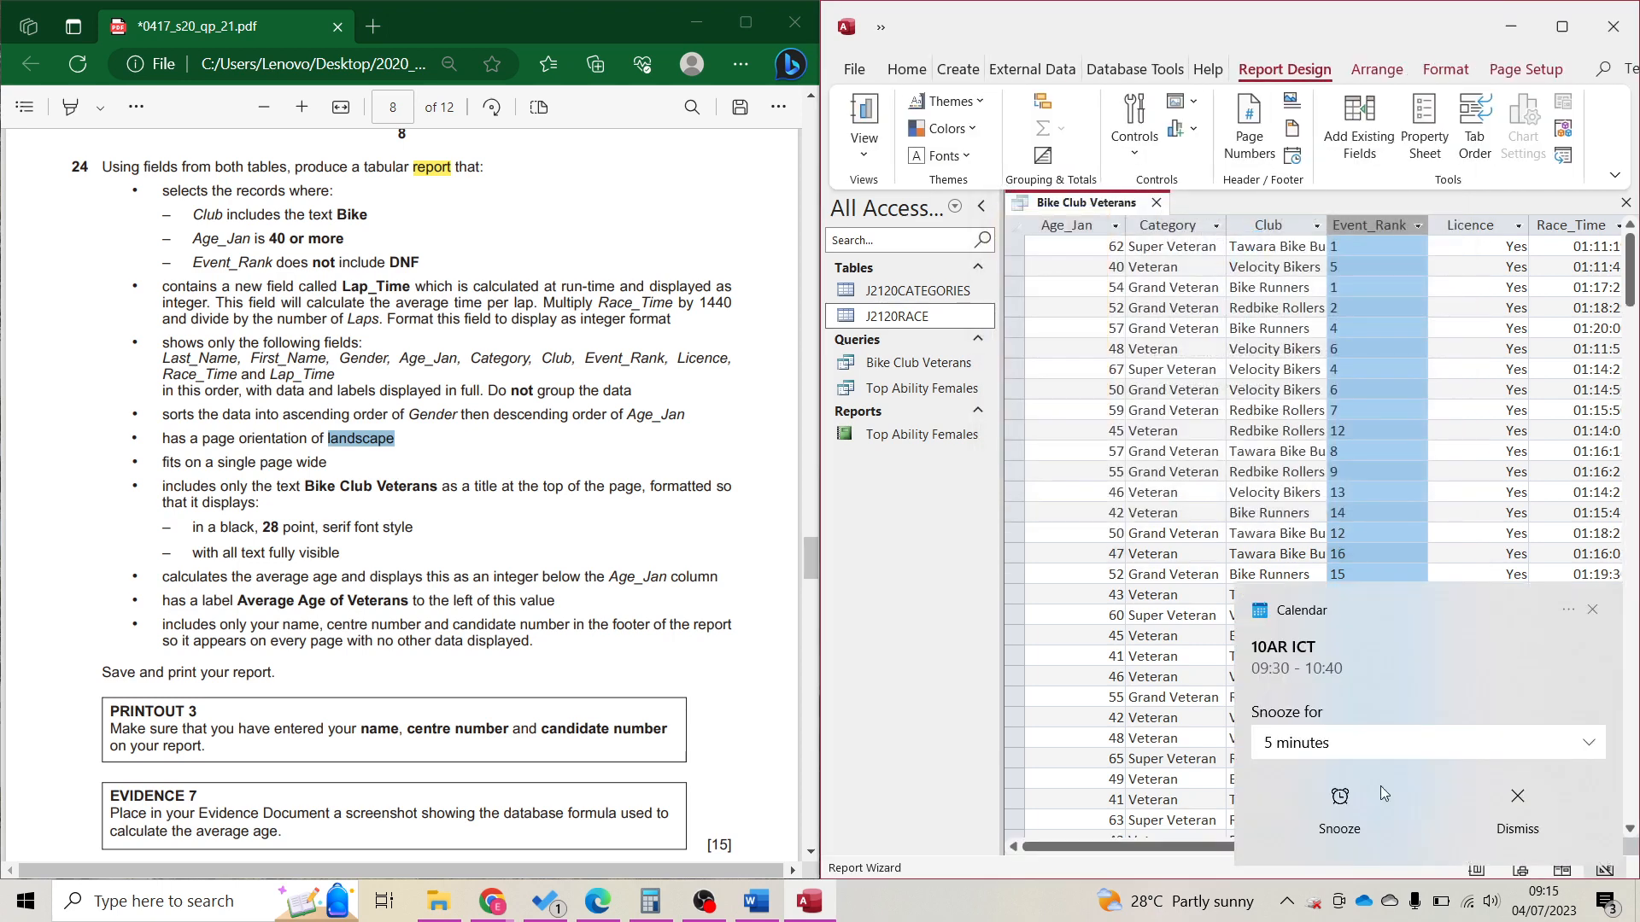
Dismiss the calendar reminder and switch the Bike Club Veterans report to Layout View.
left_click(1517, 825)
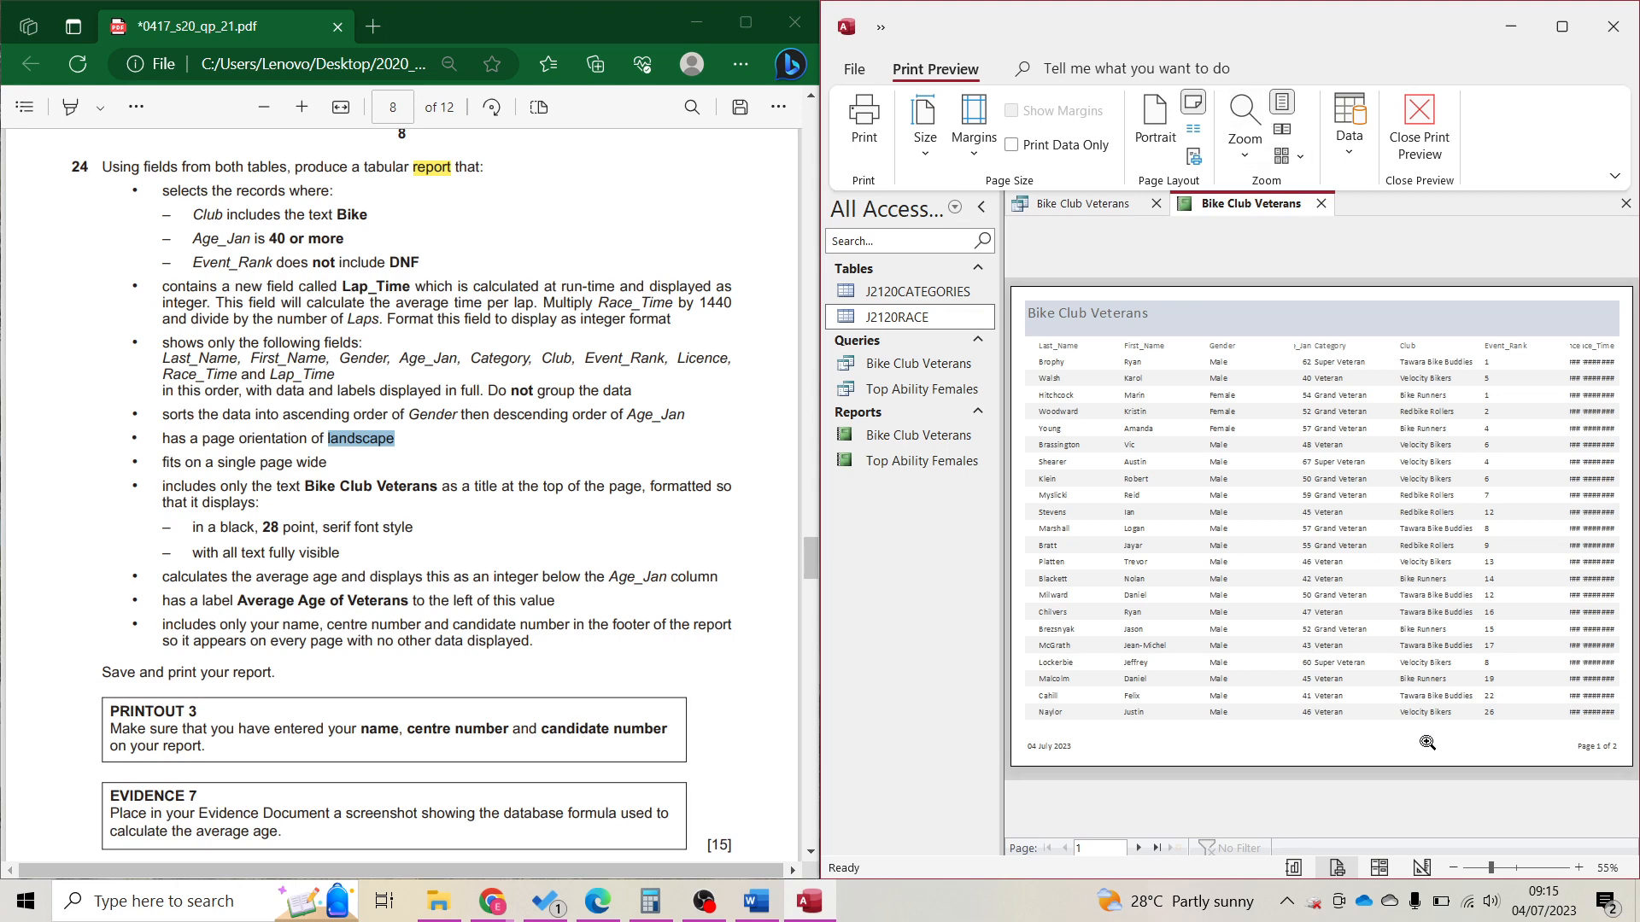
left_click(1380, 868)
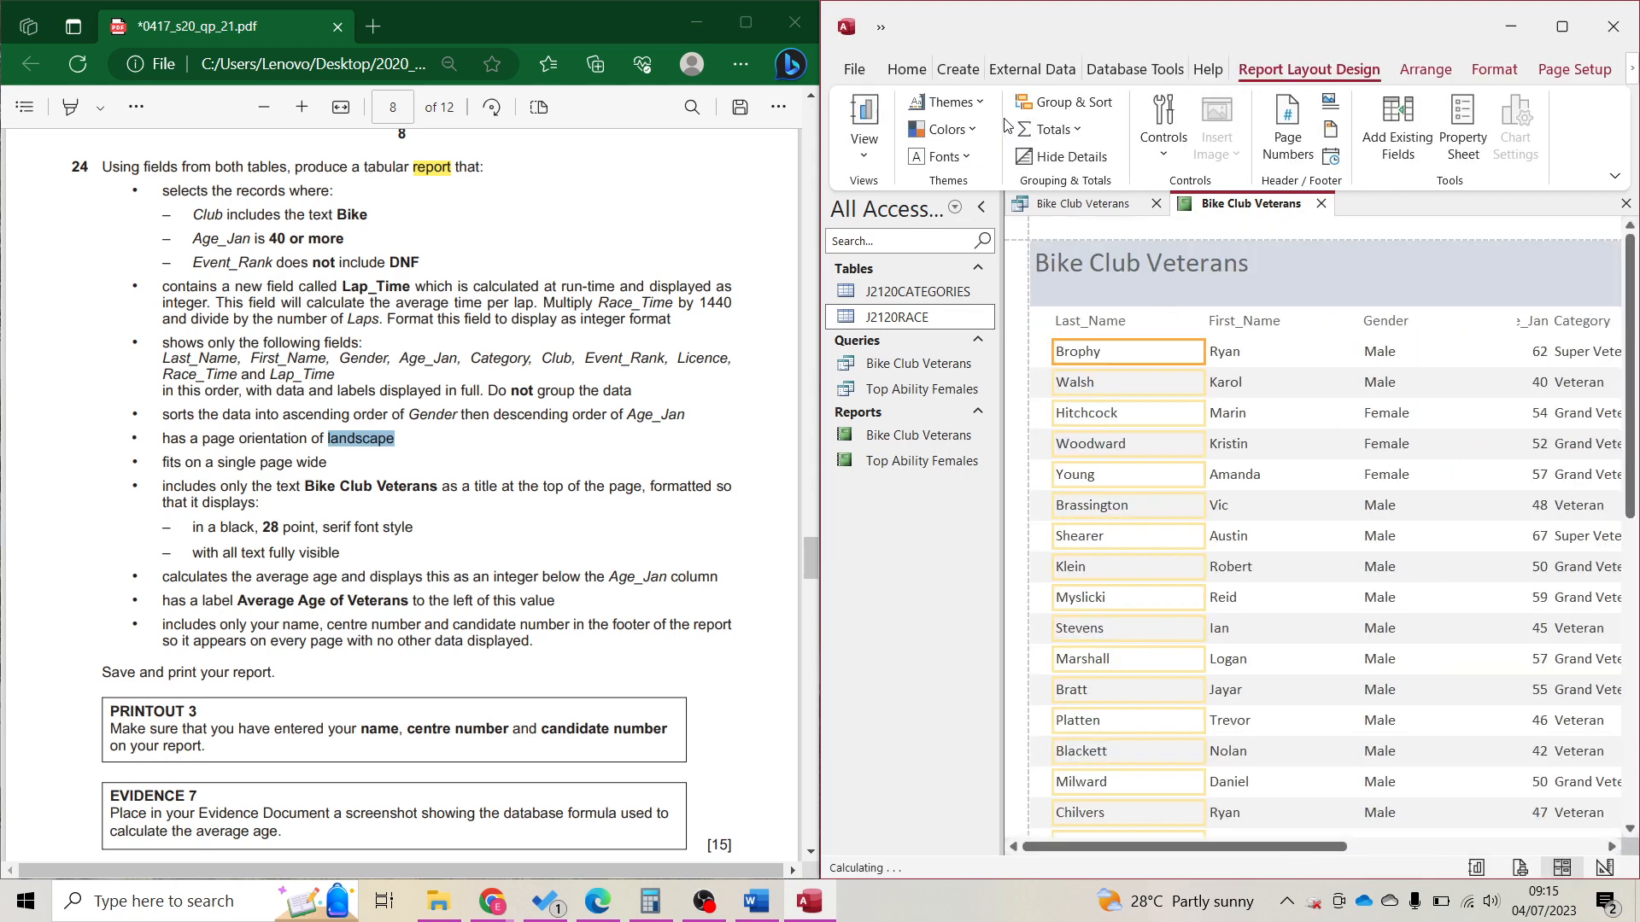
Add report sorts on Gender (A on top), then Age_Jan largest to smallest.
left_click(1068, 102)
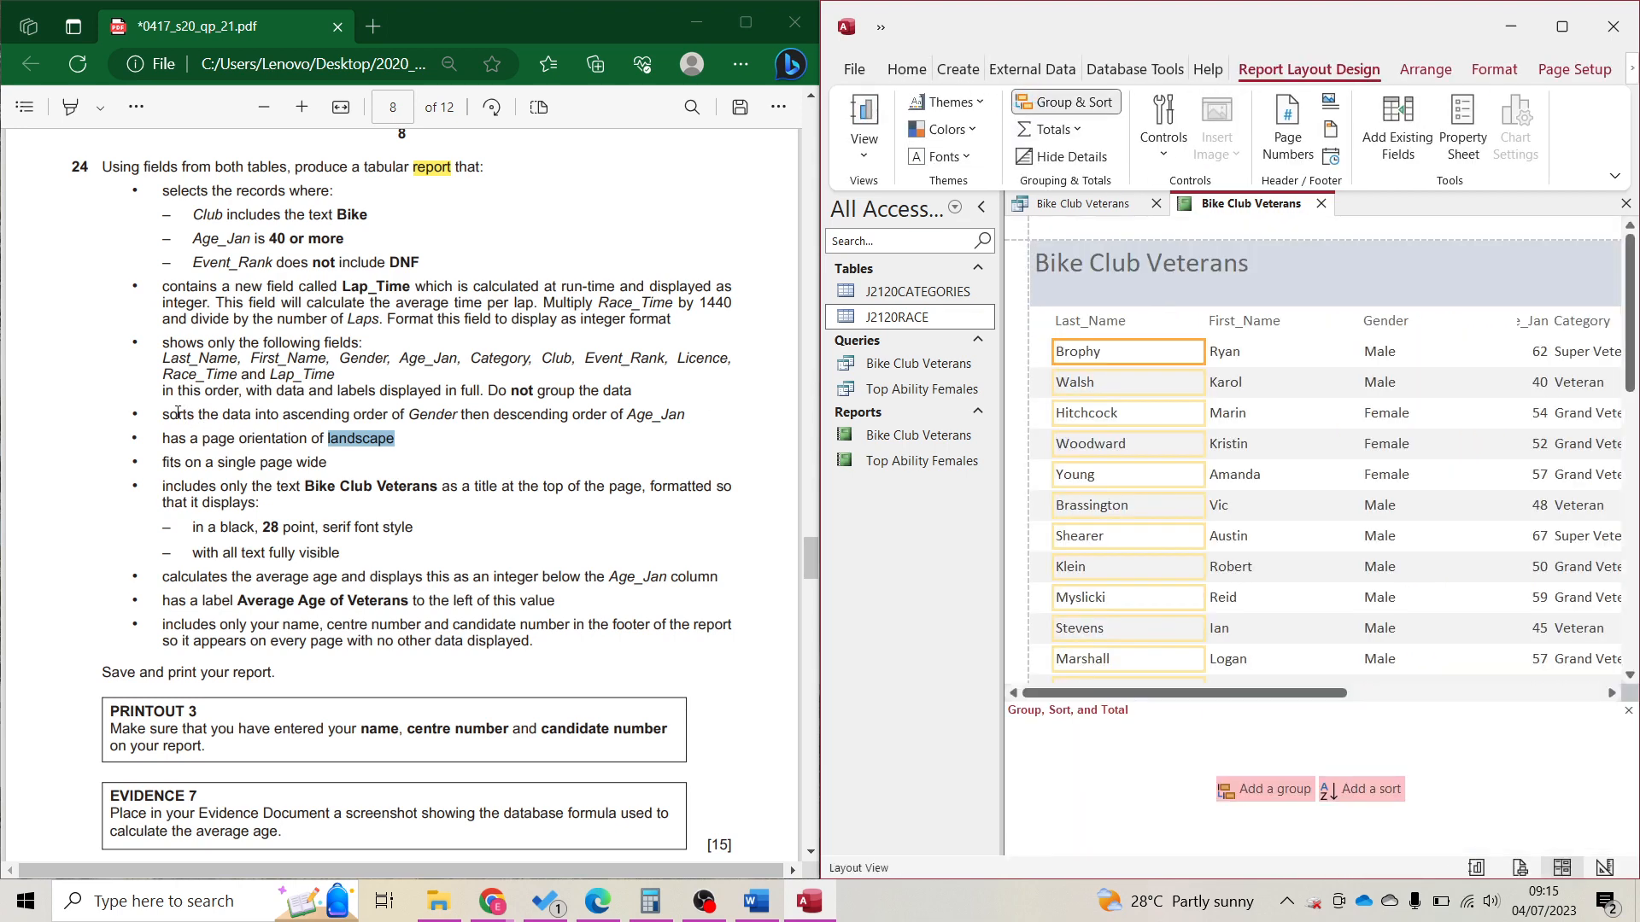
left_click_drag(170, 415, 459, 427)
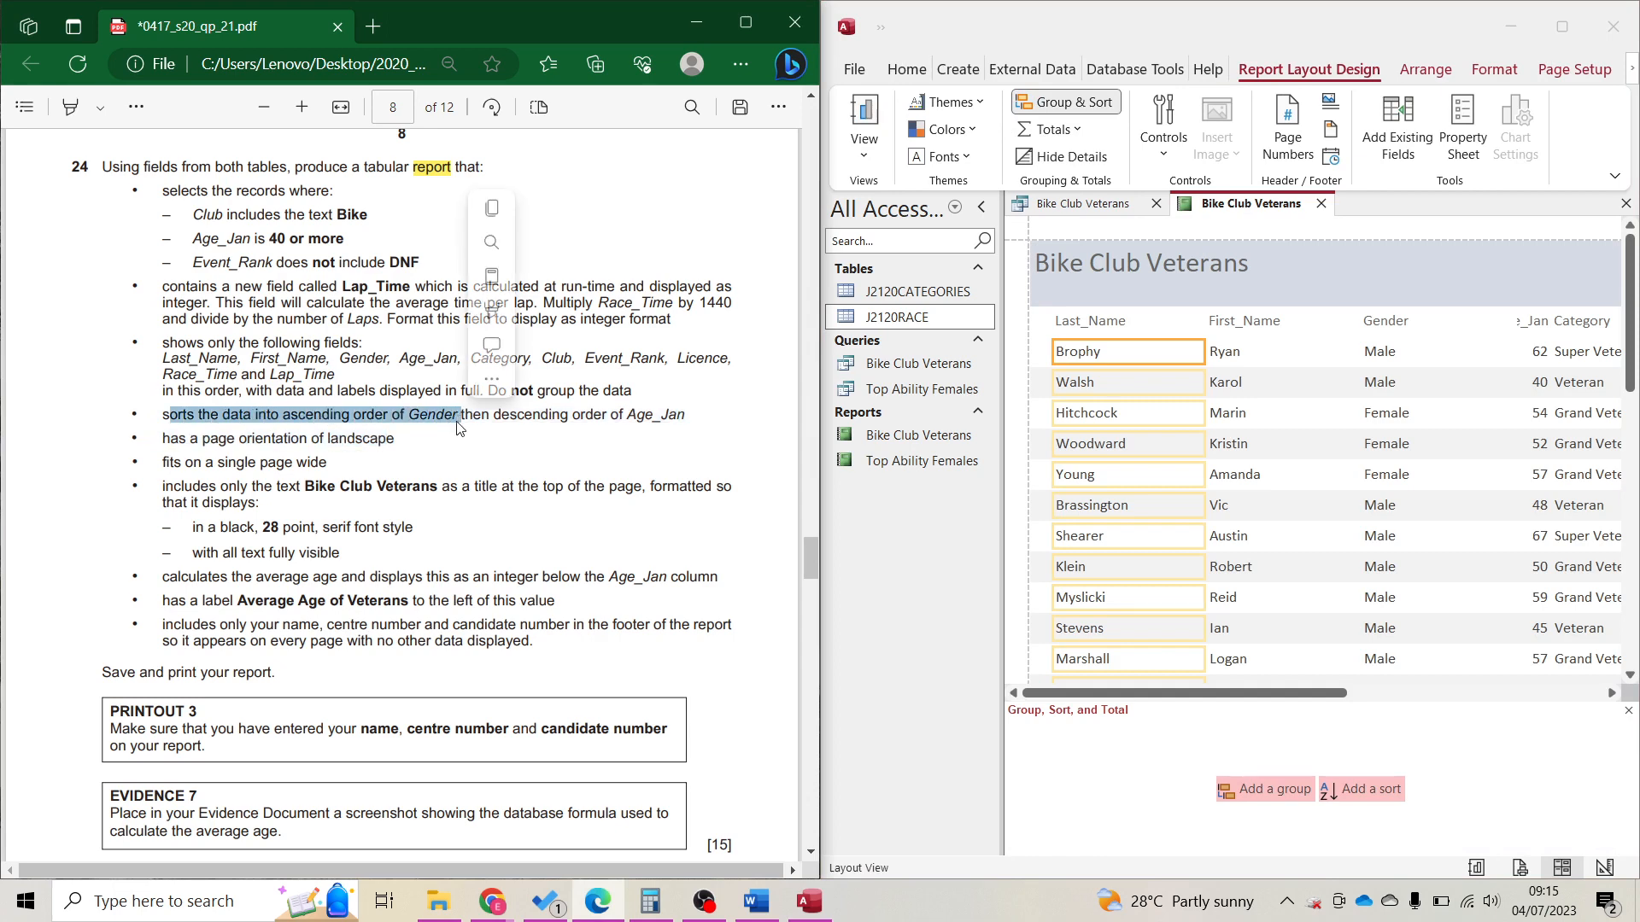
left_click(1358, 789)
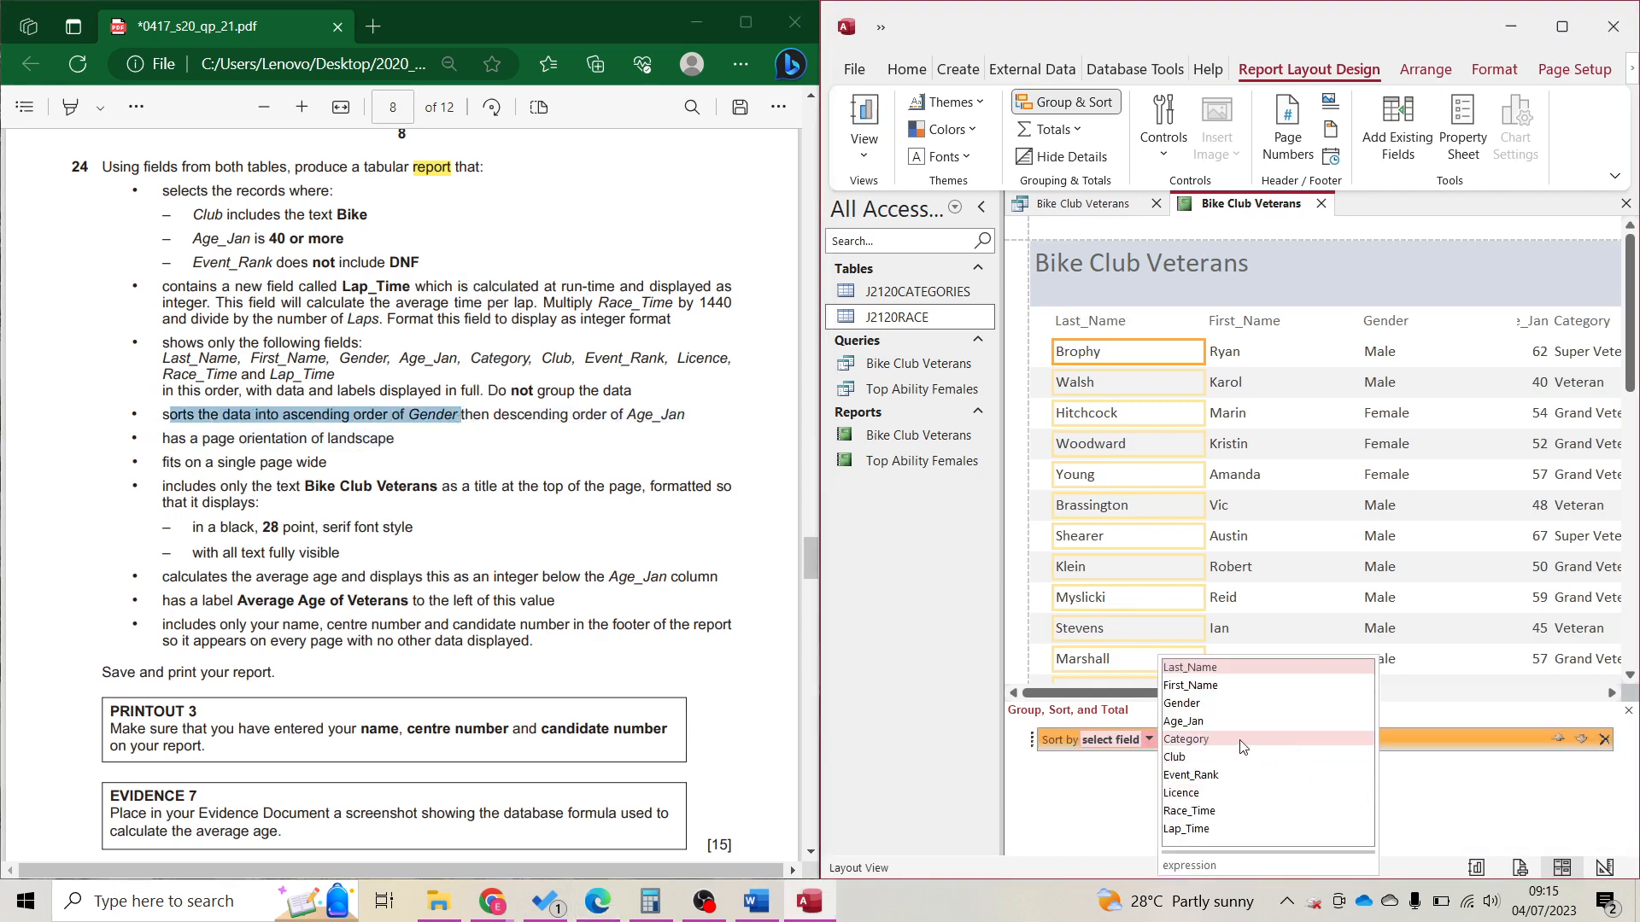
left_click(1202, 700)
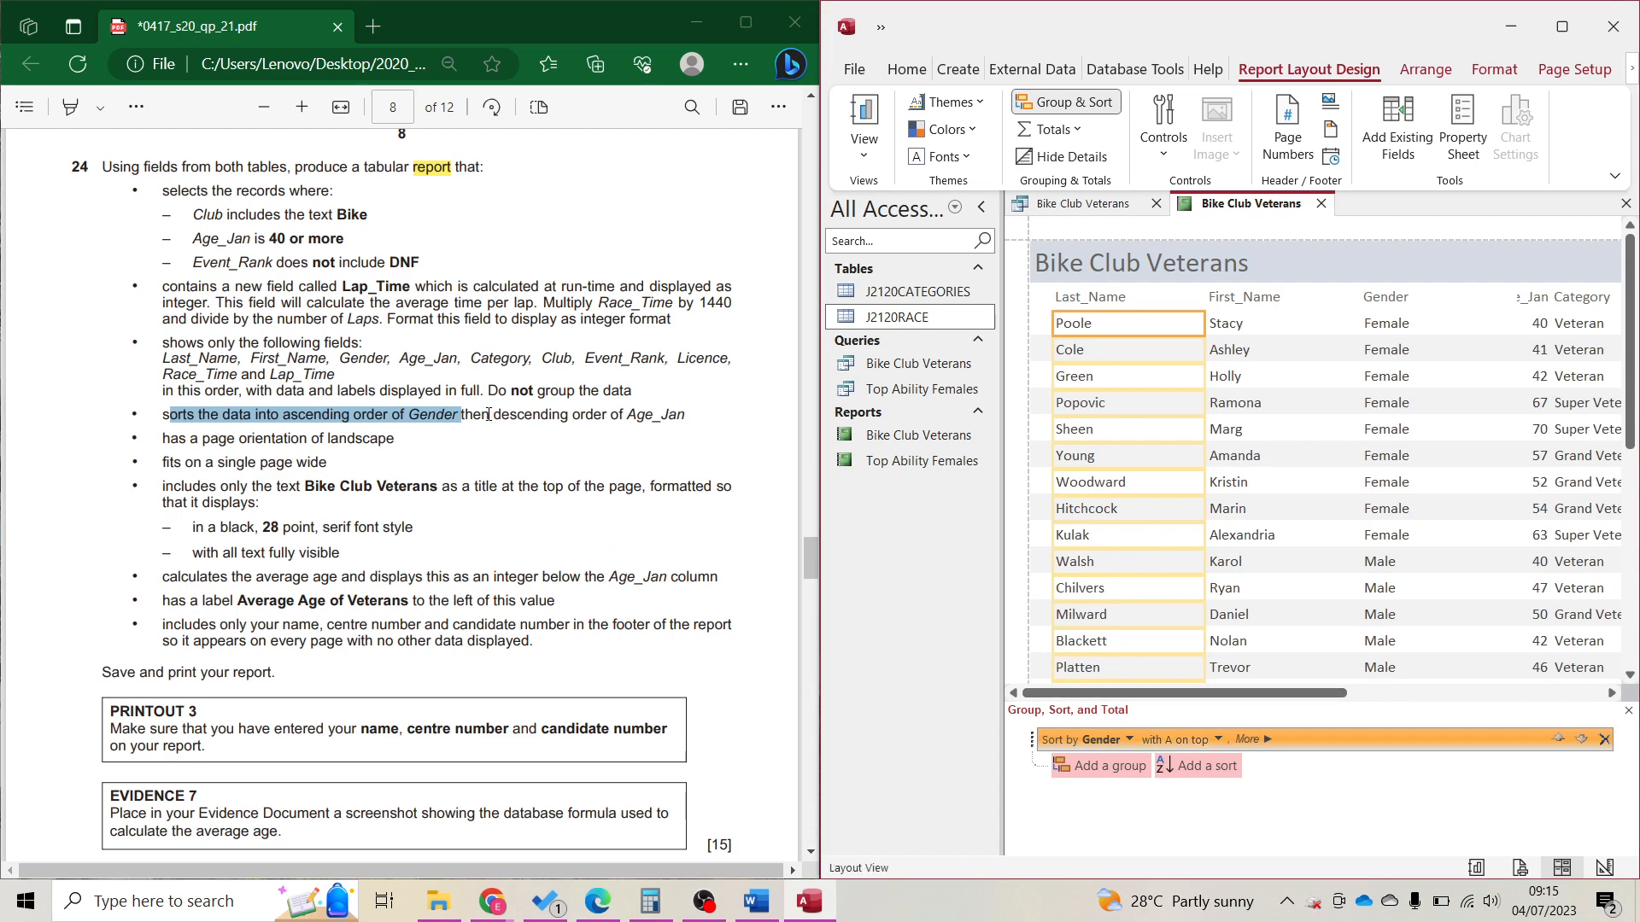
left_click_drag(482, 414, 685, 416)
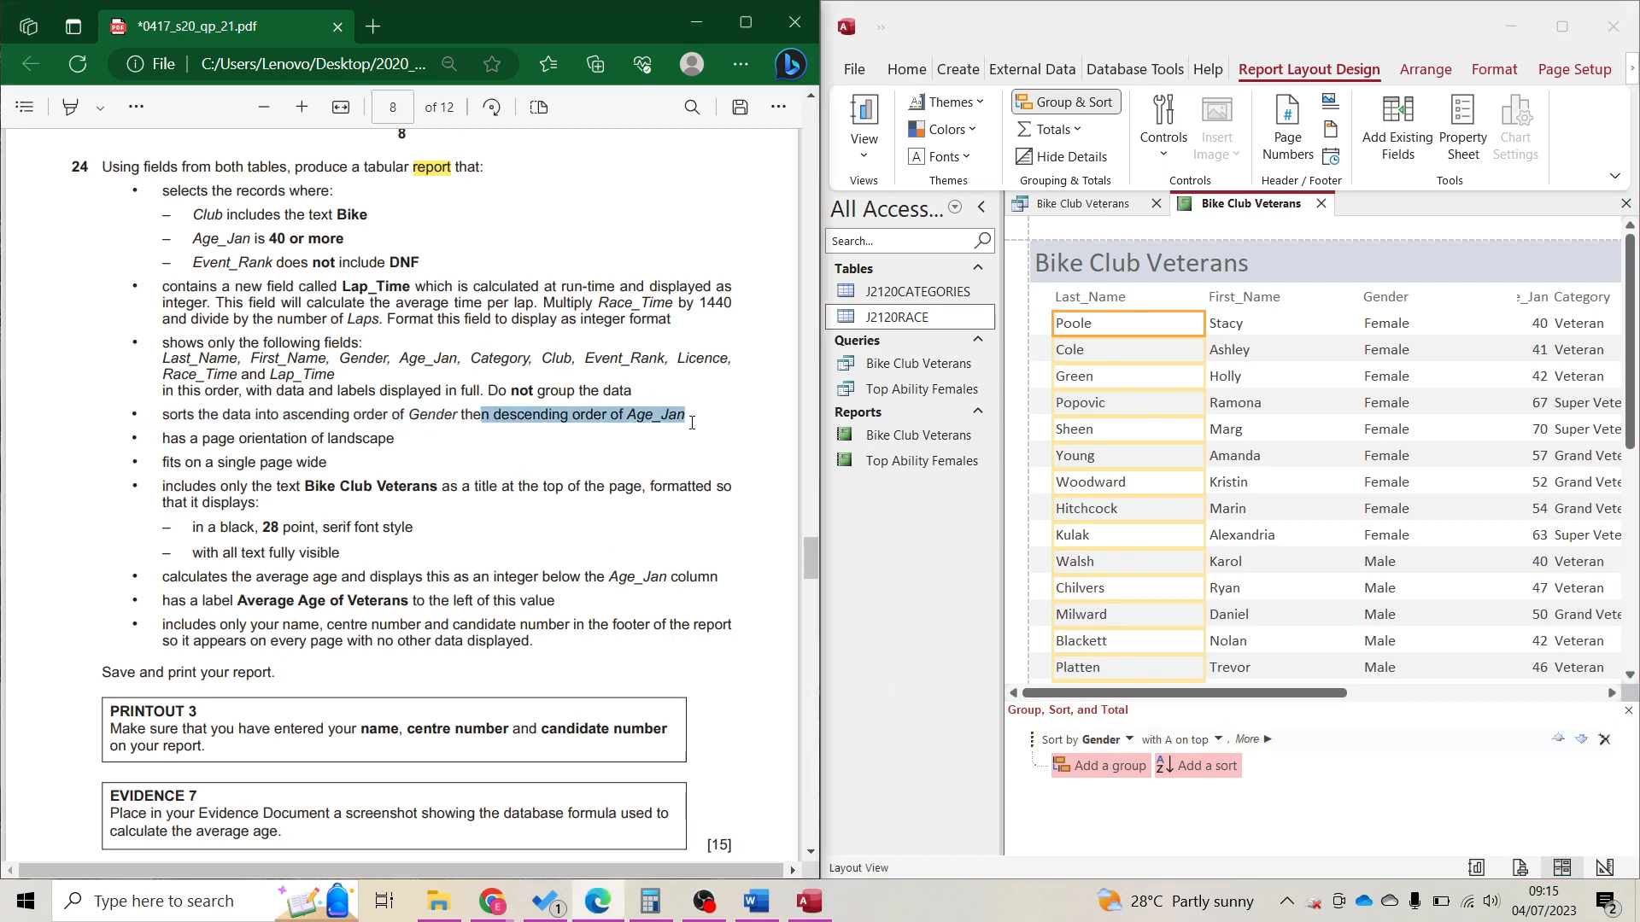
left_click(1211, 767)
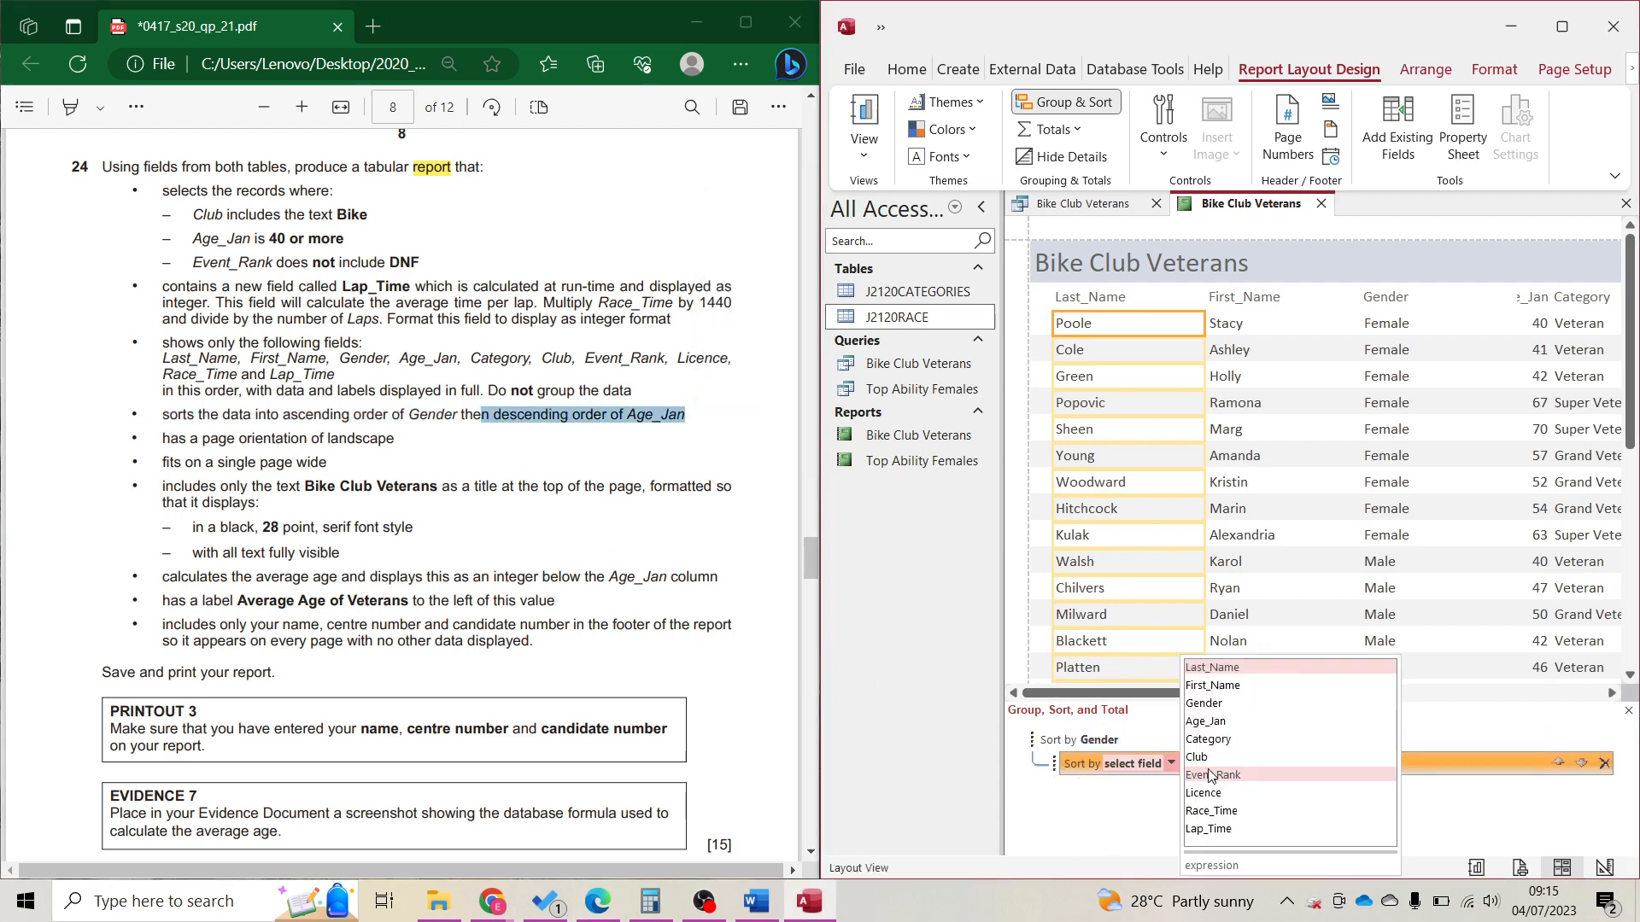
left_click(1227, 723)
left_click(1297, 764)
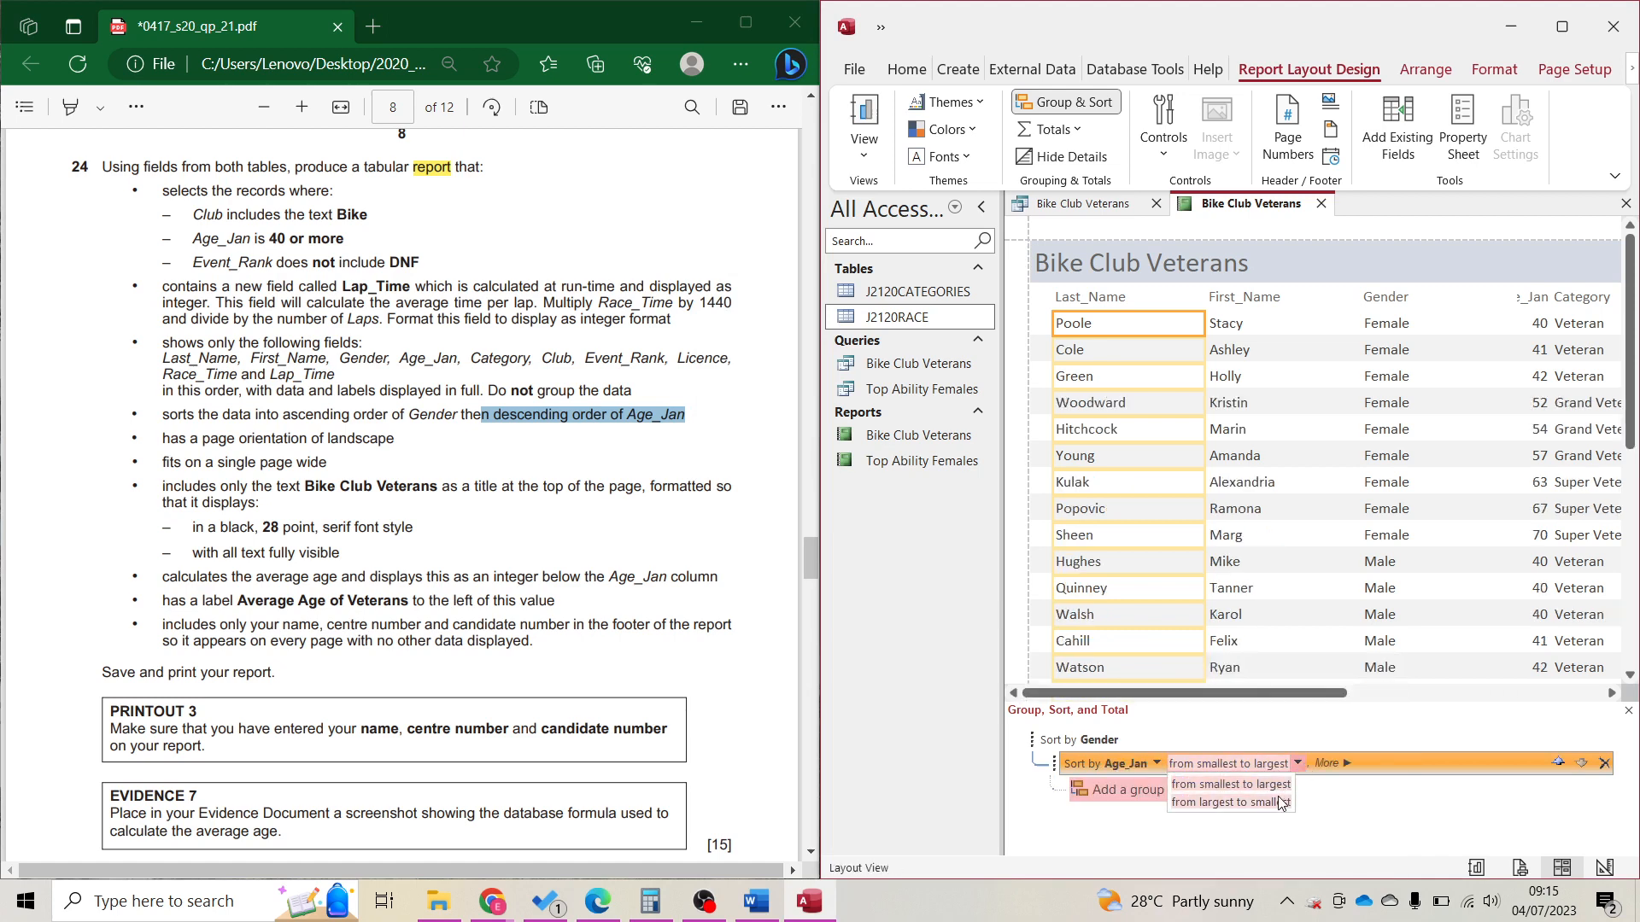
left_click(1278, 800)
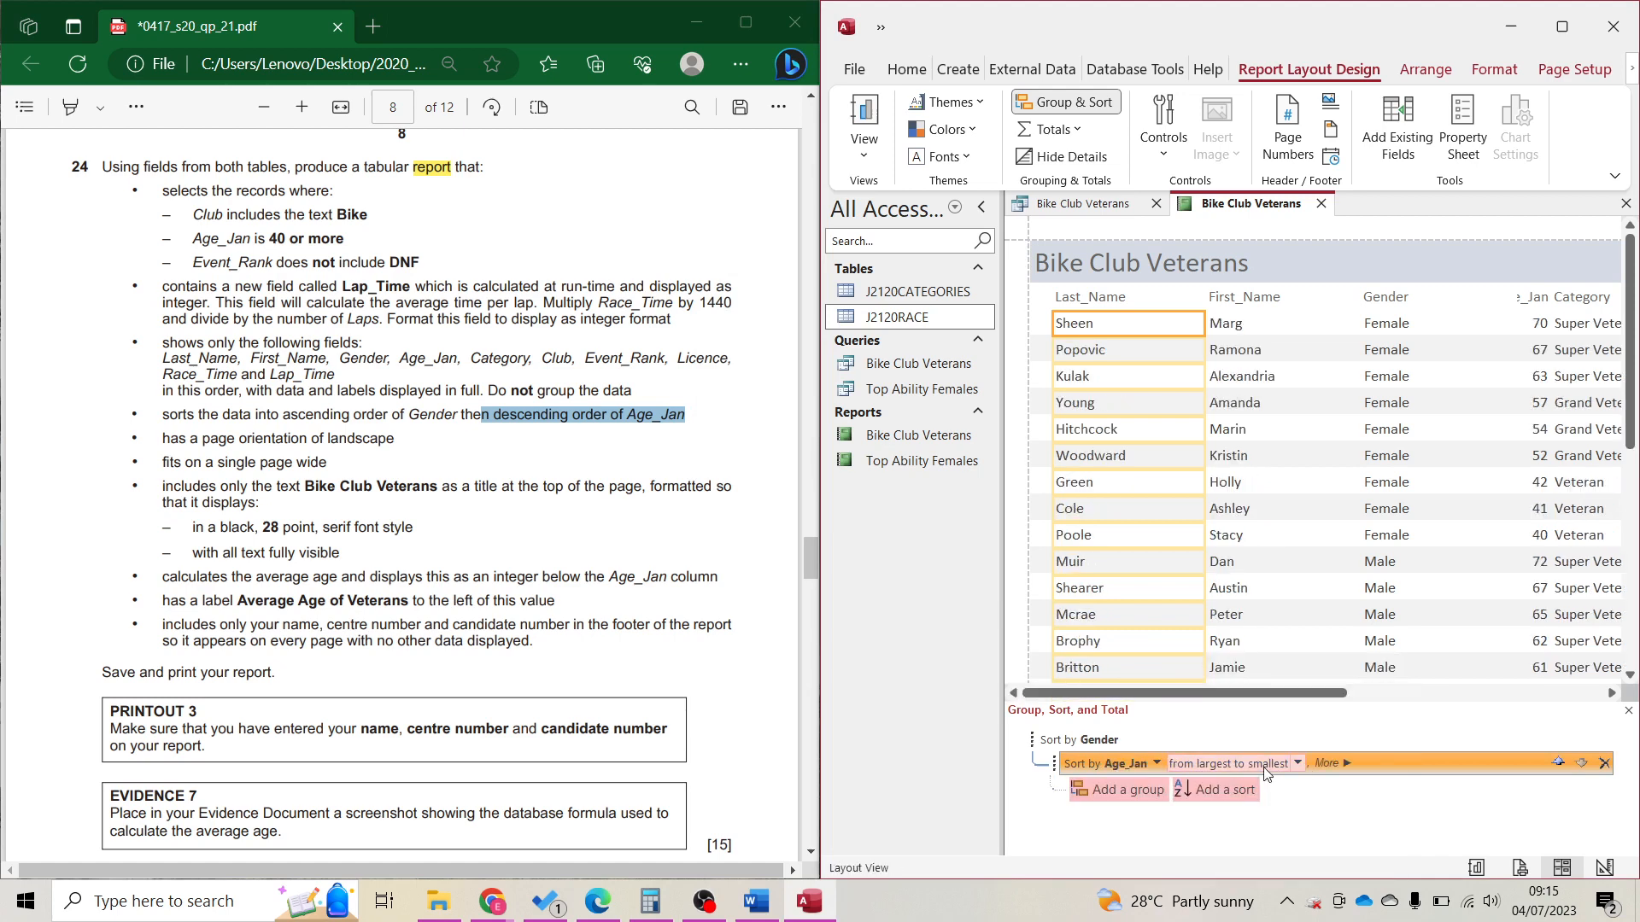
left_click(1065, 103)
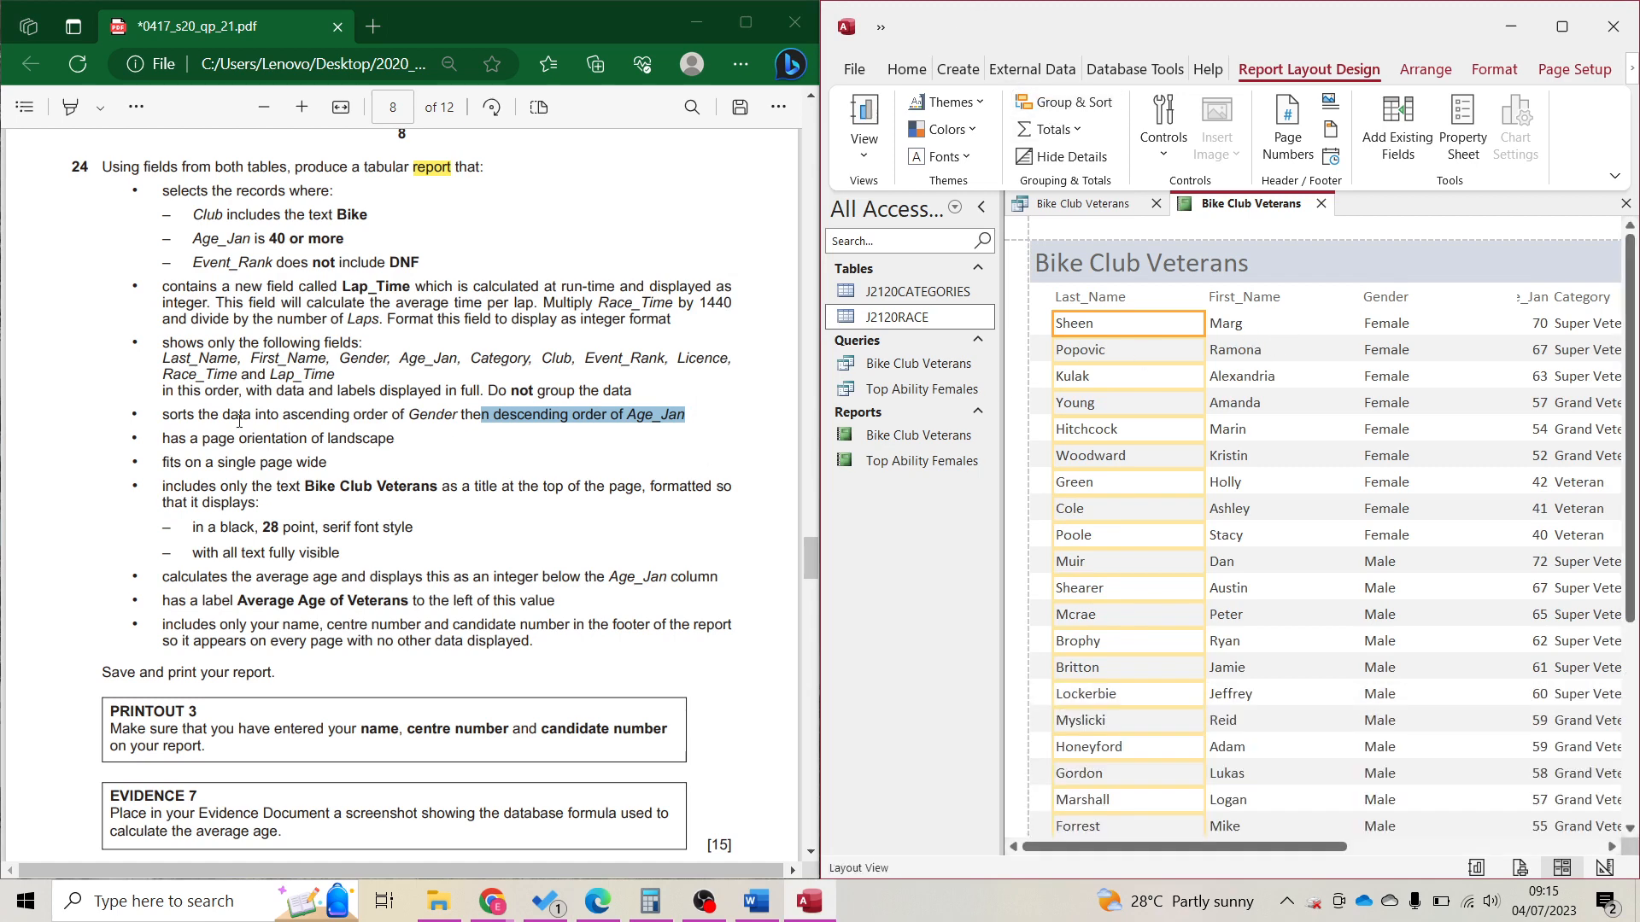
Mark the page-width and title requirements in the question, then select the report title.
left_click_drag(169, 464, 309, 459)
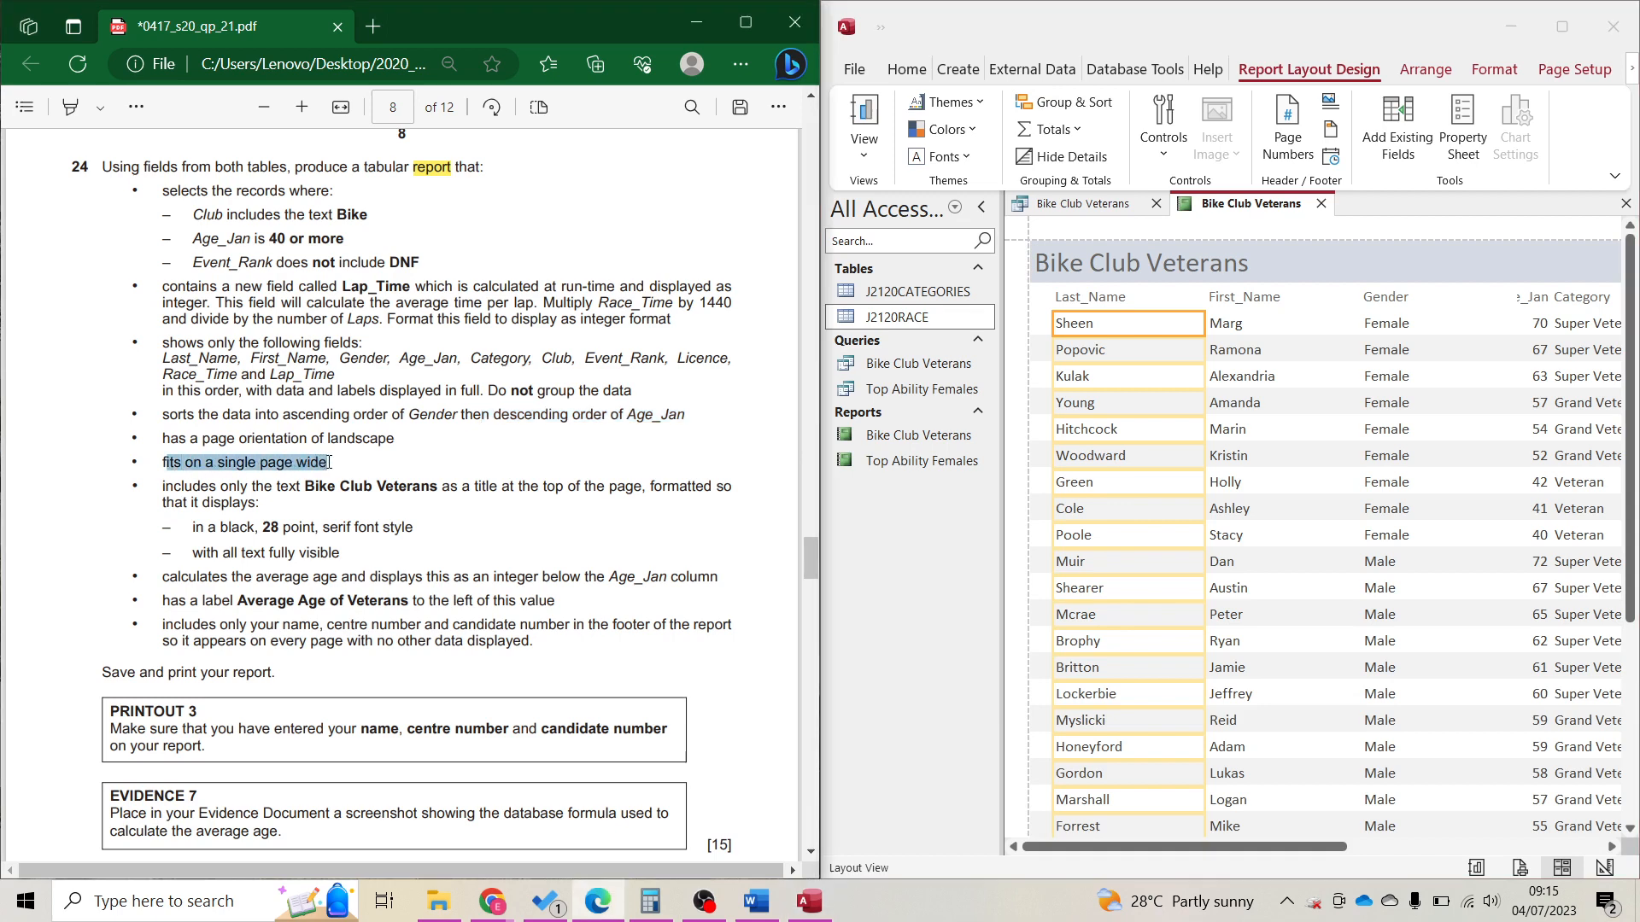
left_click_drag(329, 462, 330, 468)
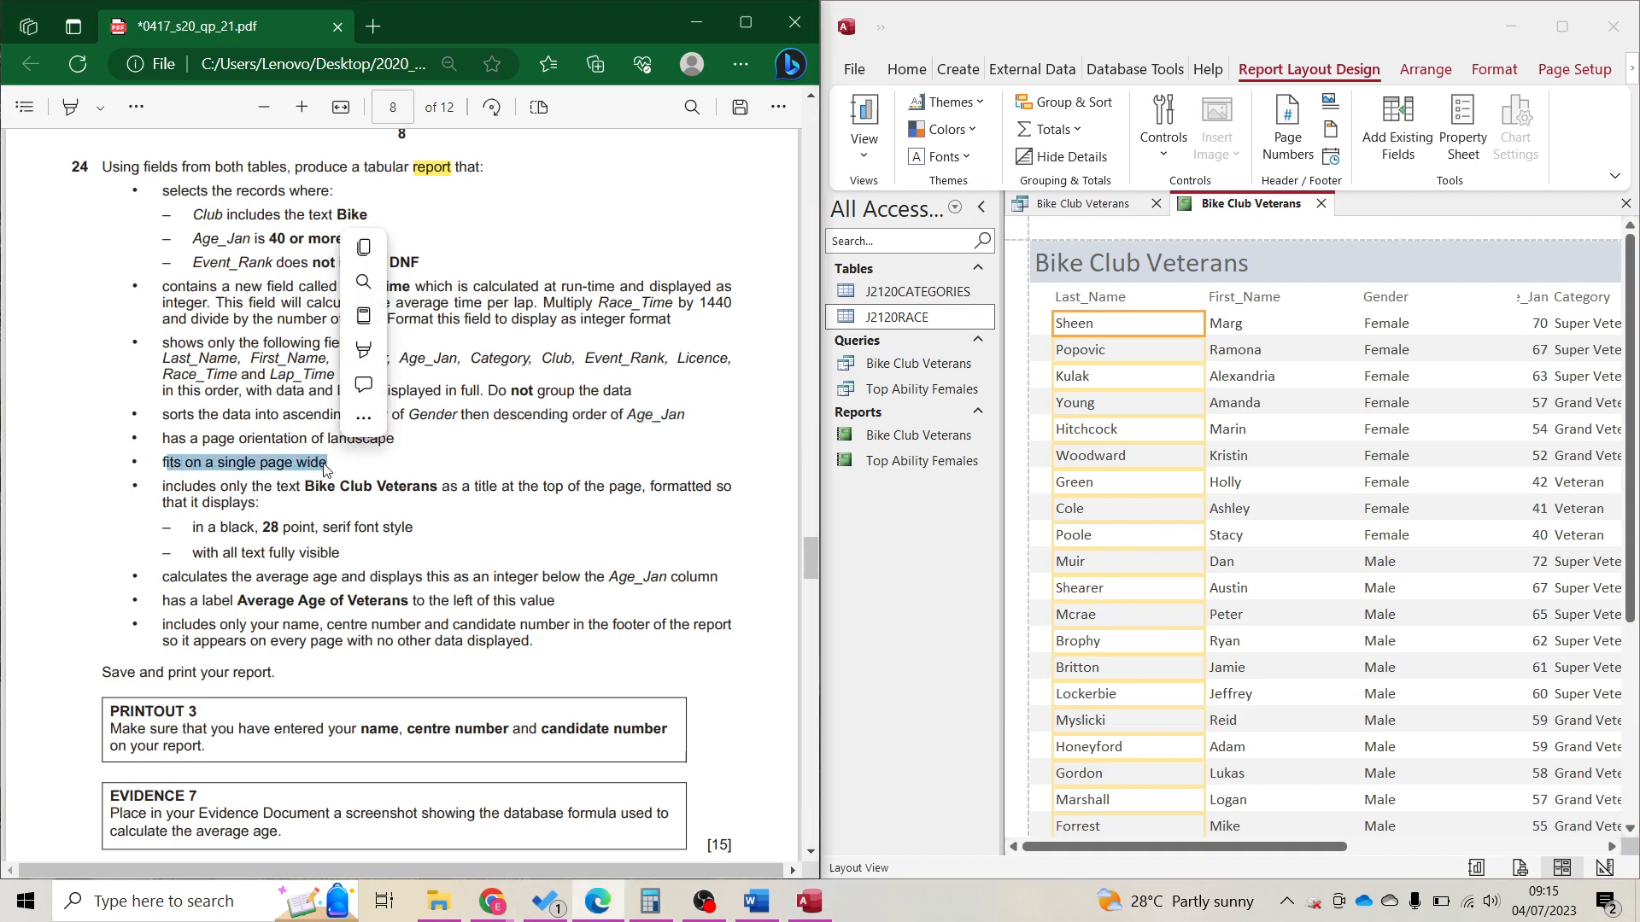
left_click(151, 503)
left_click_drag(164, 492, 498, 493)
left_click(1231, 267)
left_click(1230, 268)
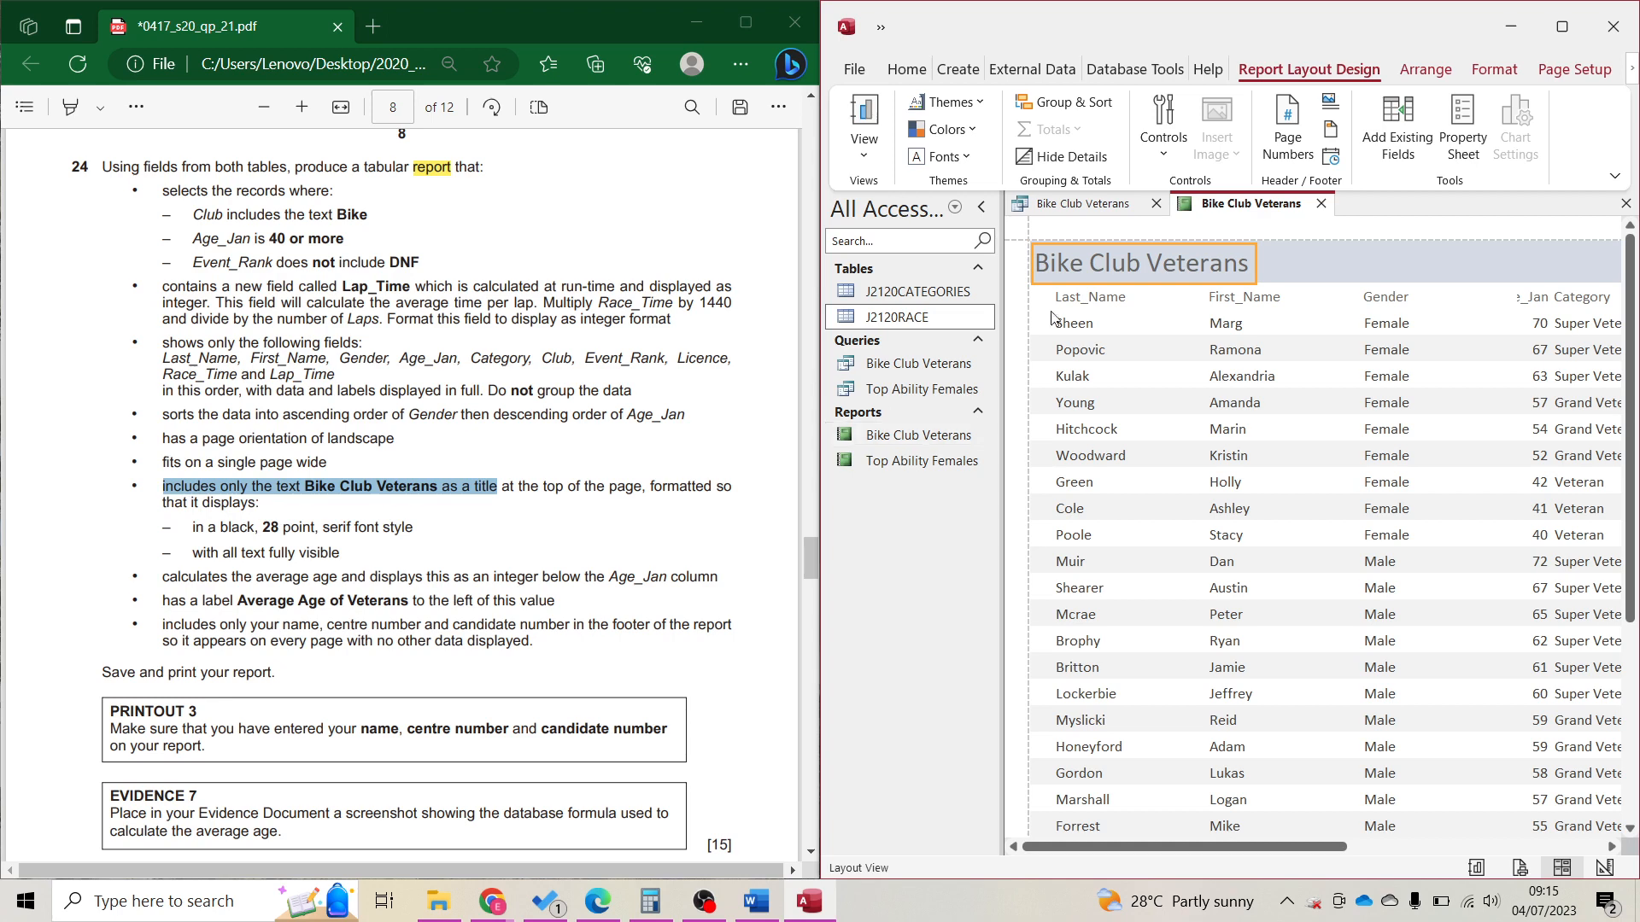
Colour the Bike Club Veterans title black and set it to 28 point.
left_click(907, 70)
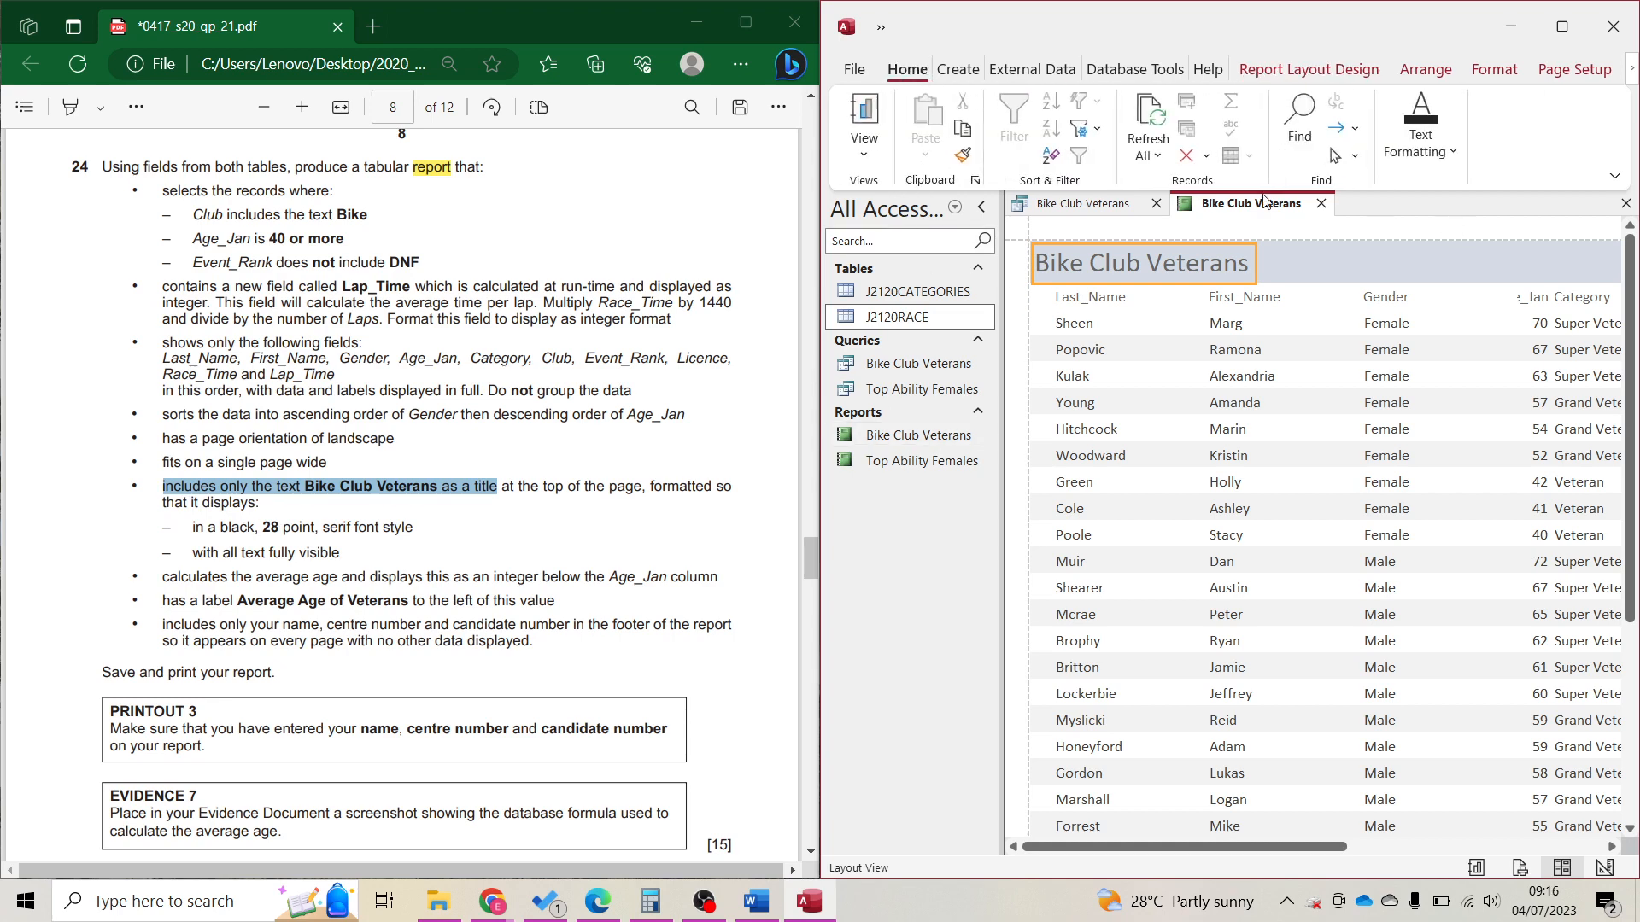
left_click(1420, 136)
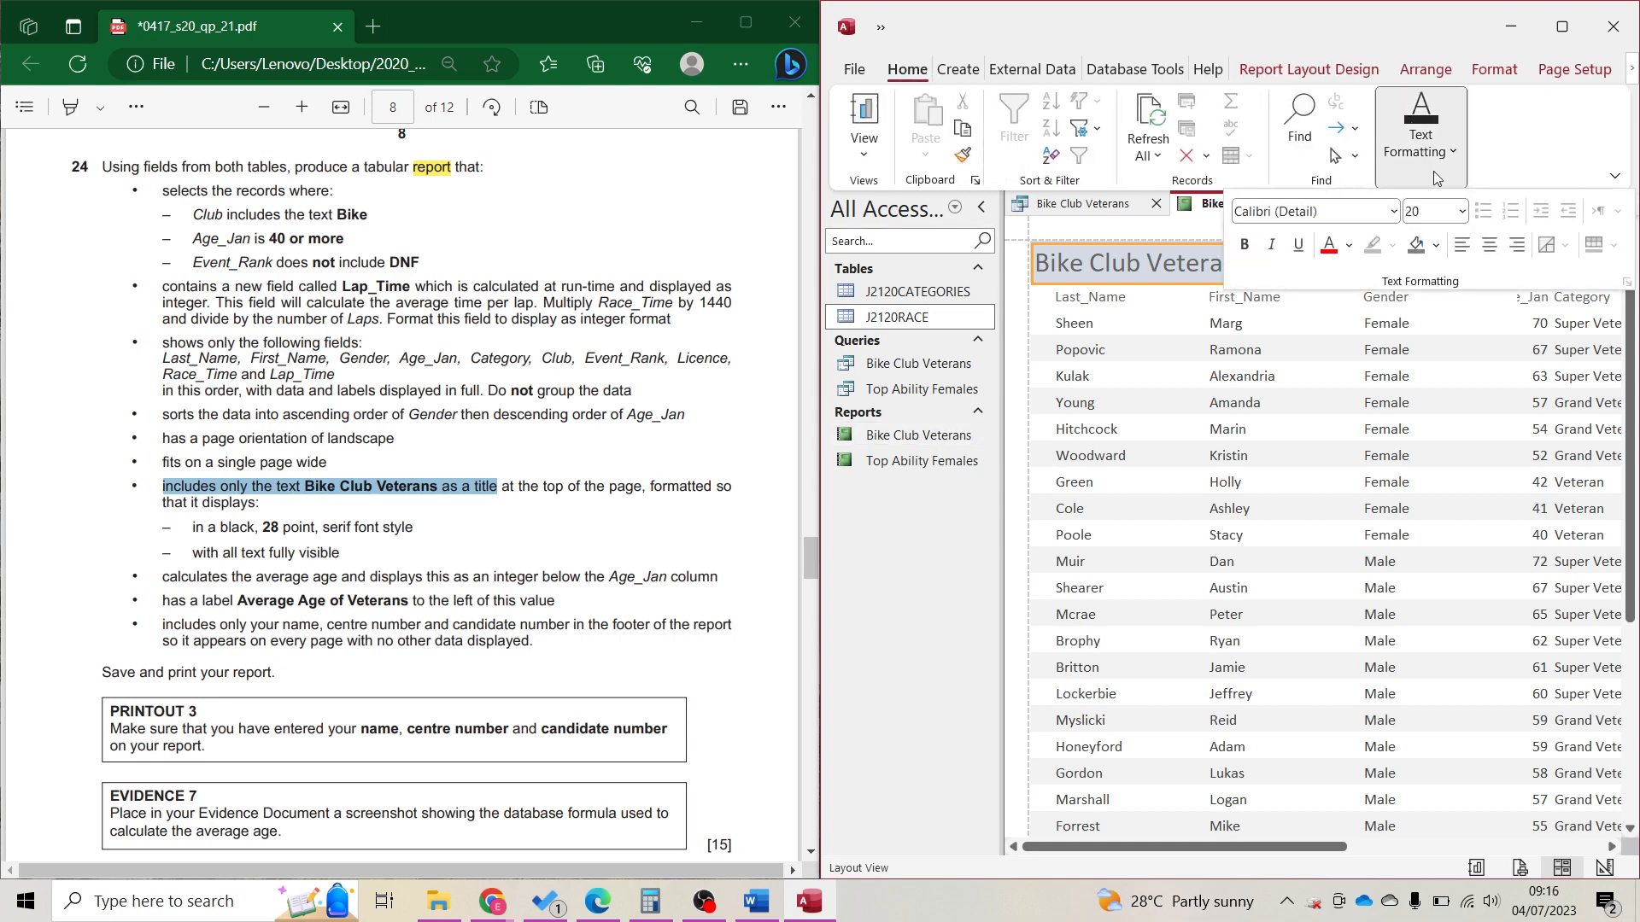
left_click(1349, 245)
left_click(1359, 277)
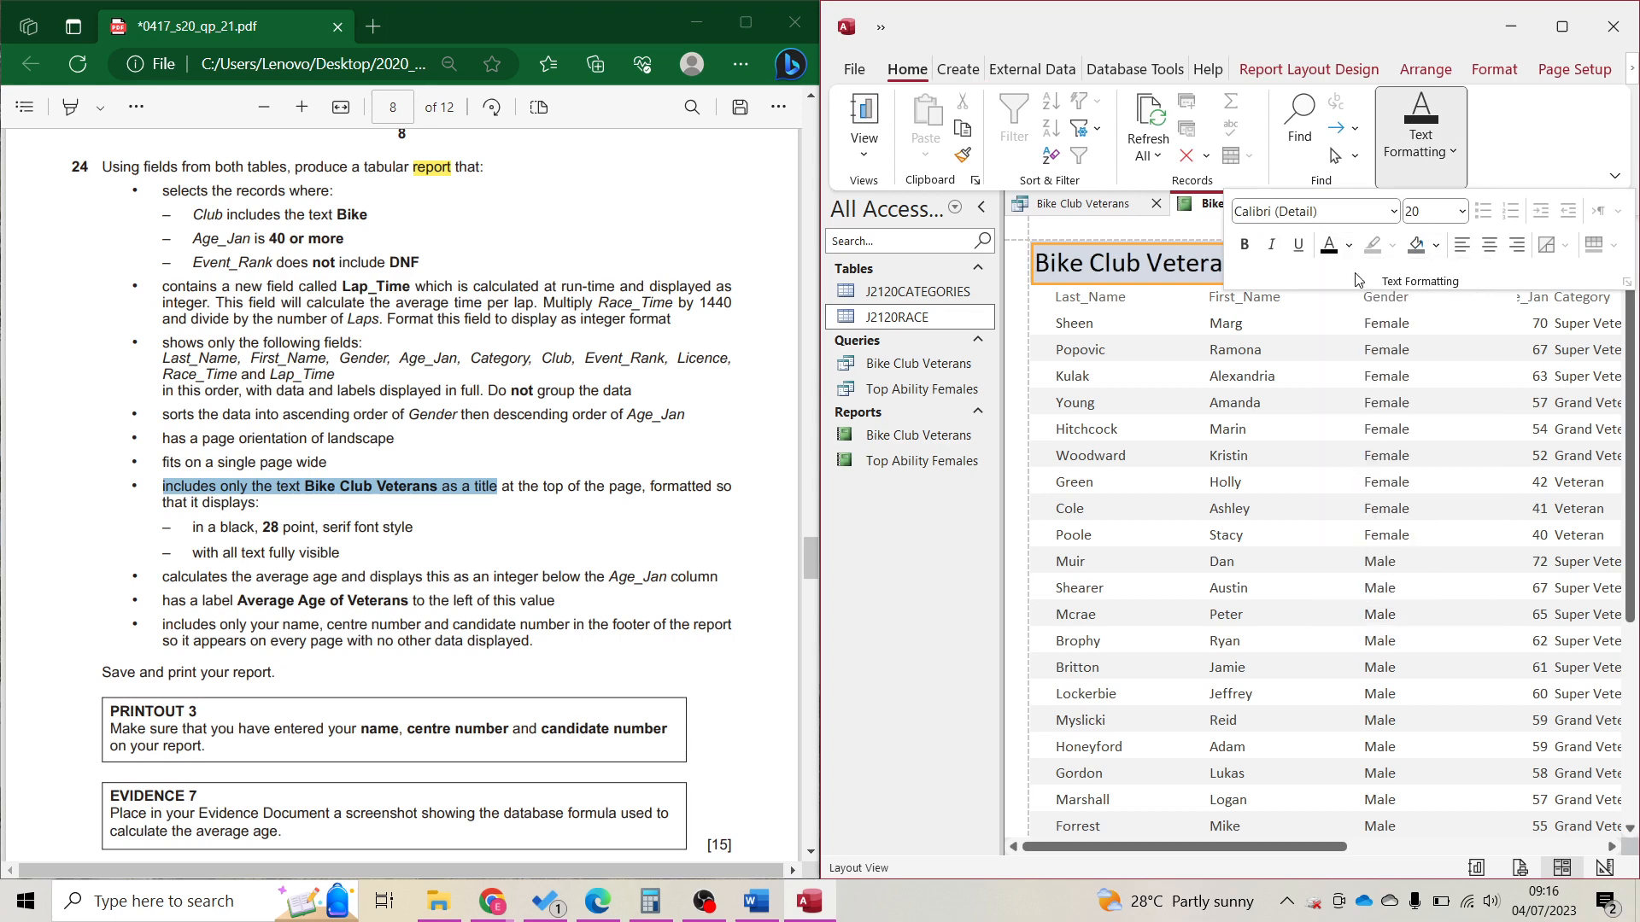
double_click(1441, 207)
type("28")
key("Return")
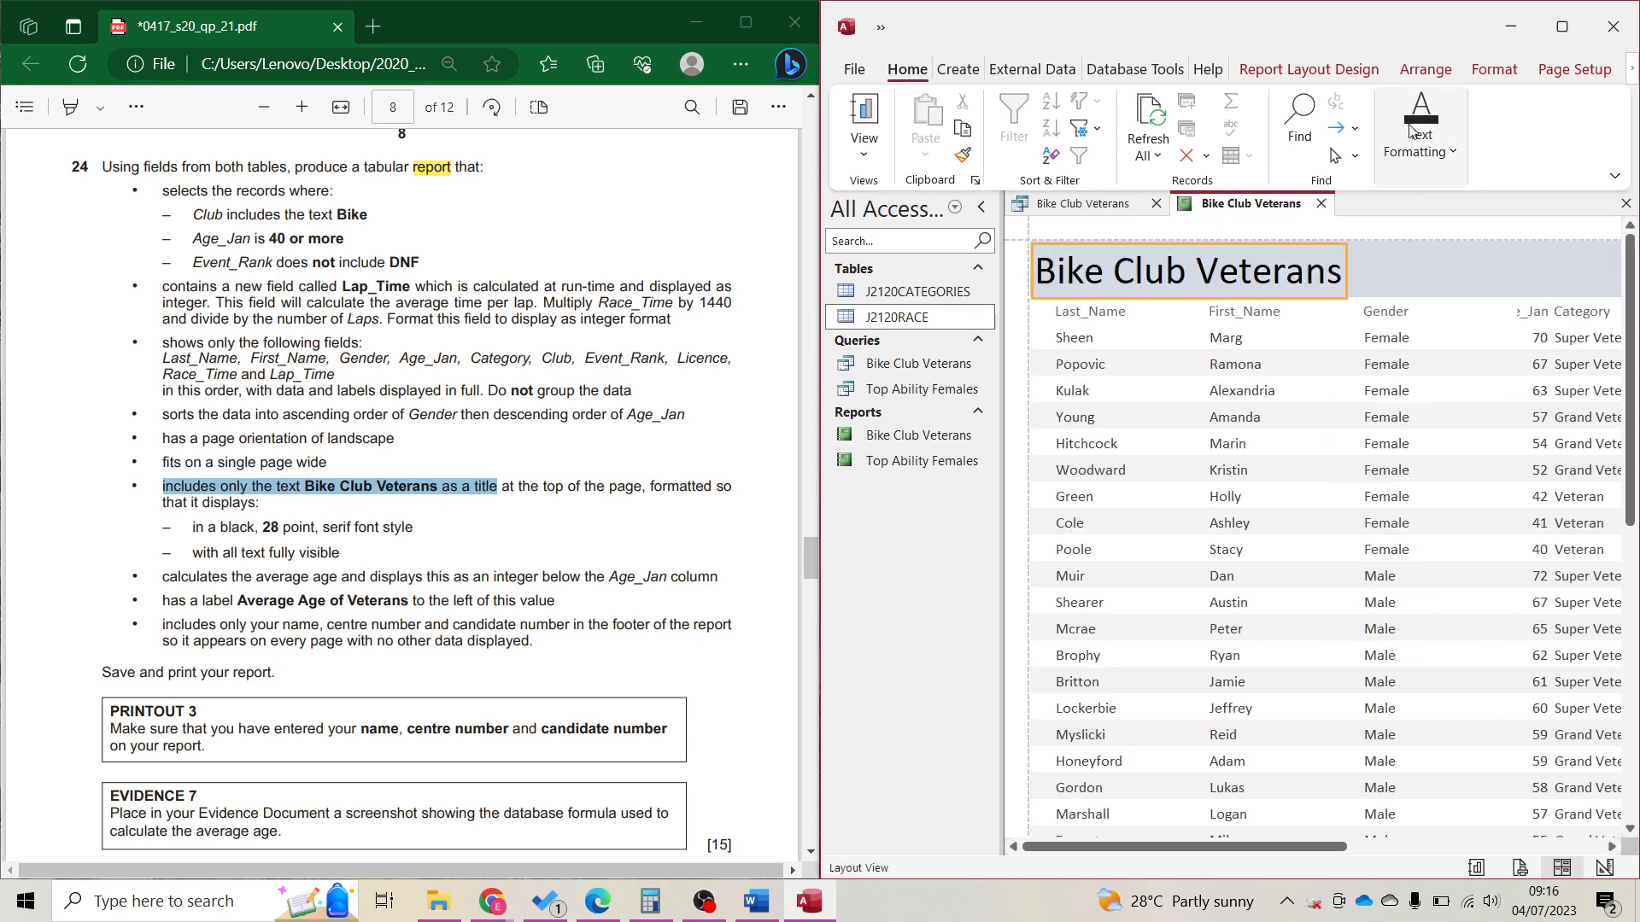
Change the title font to Times New Roman.
left_click(1417, 171)
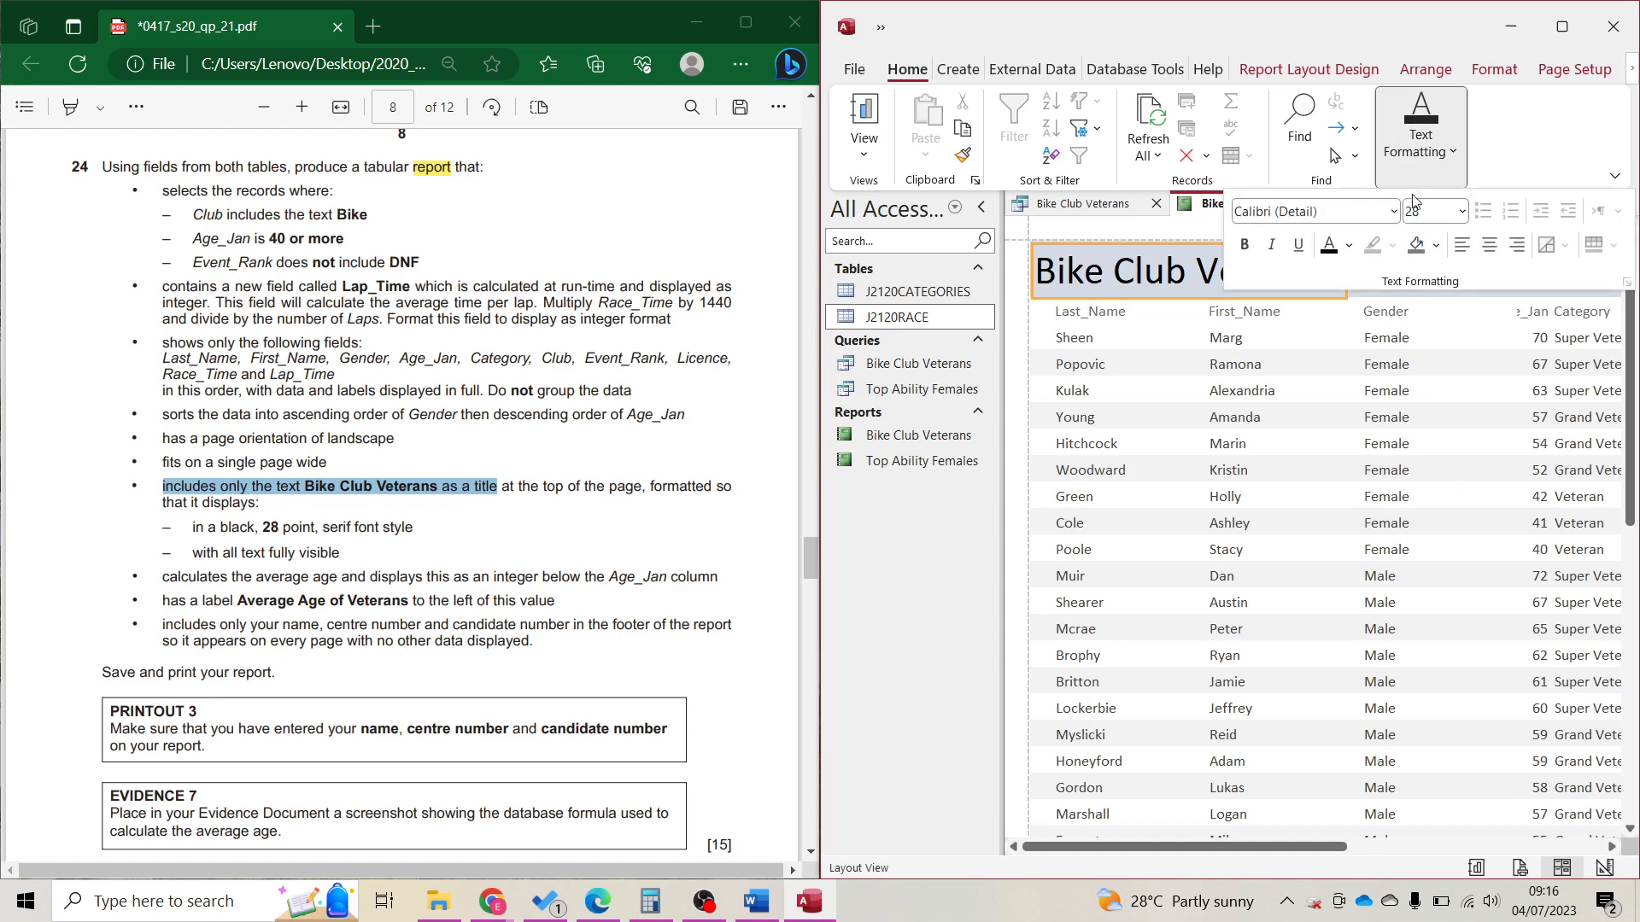
left_click(1344, 213)
type("Times New Roman")
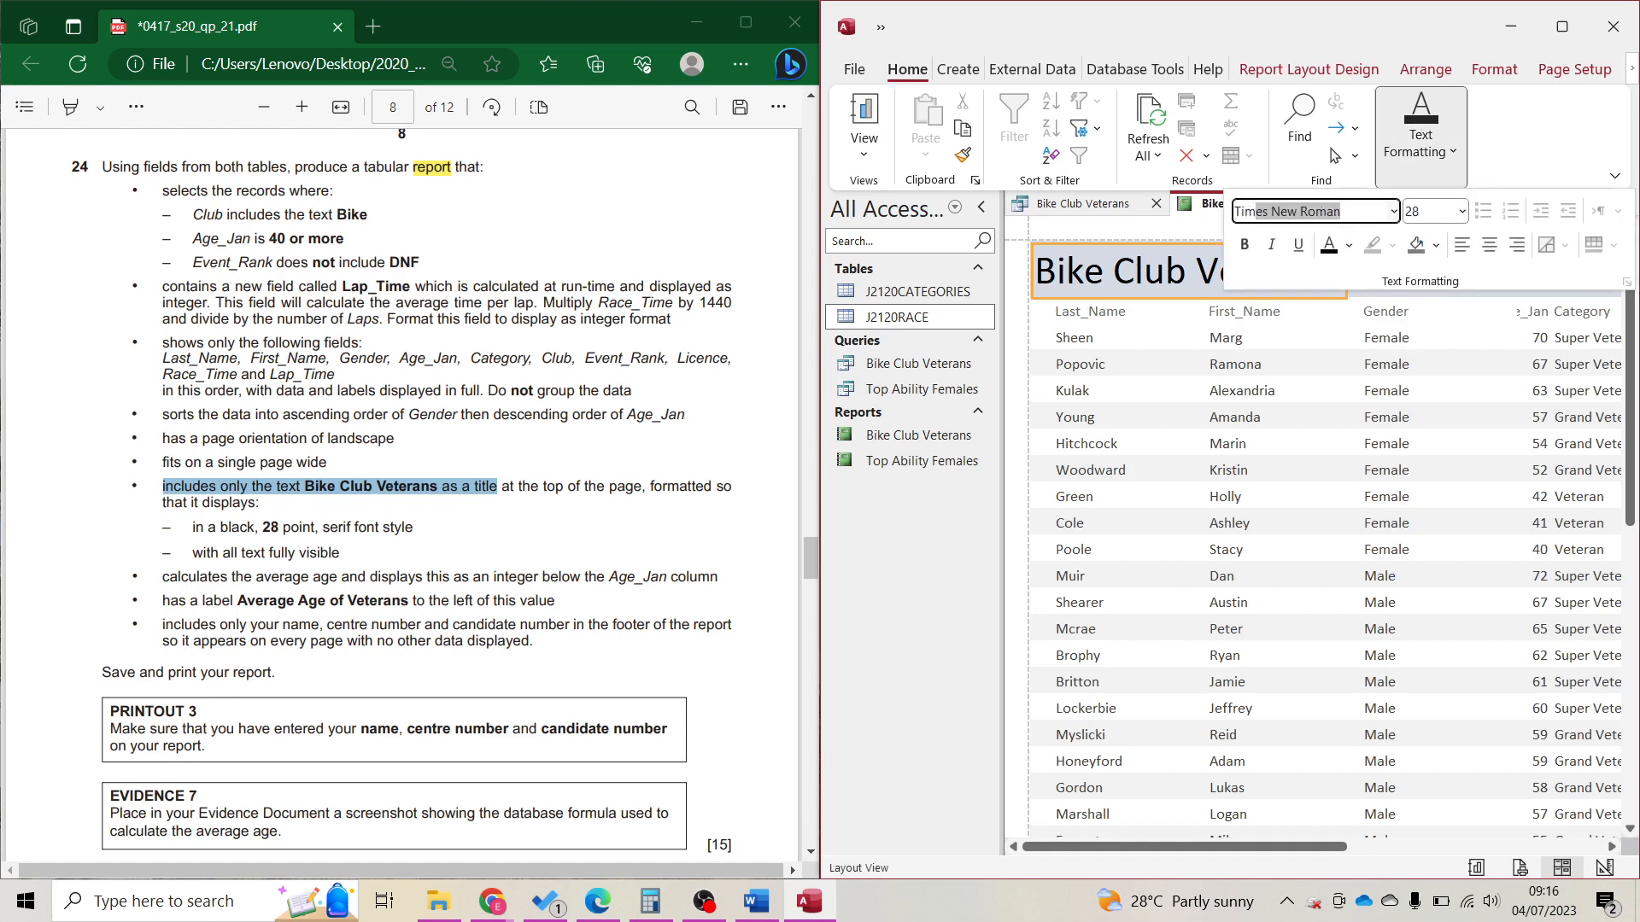
key("Return")
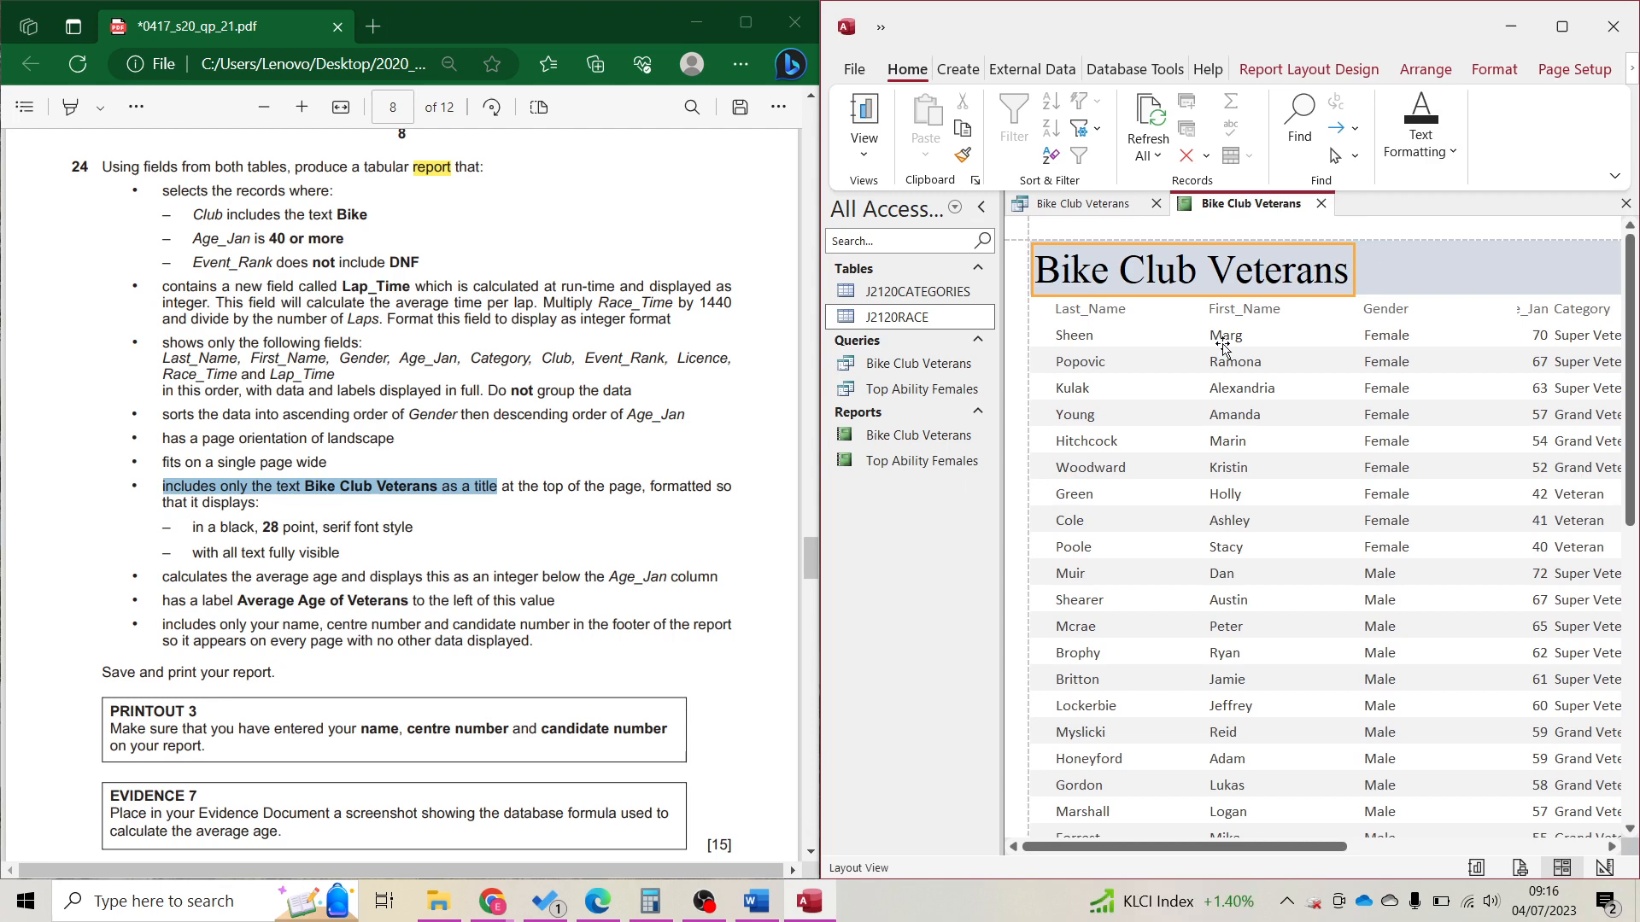
left_click(1537, 601)
Maximize Access and widen the narrow Licence column to the left.
left_click(1576, 9)
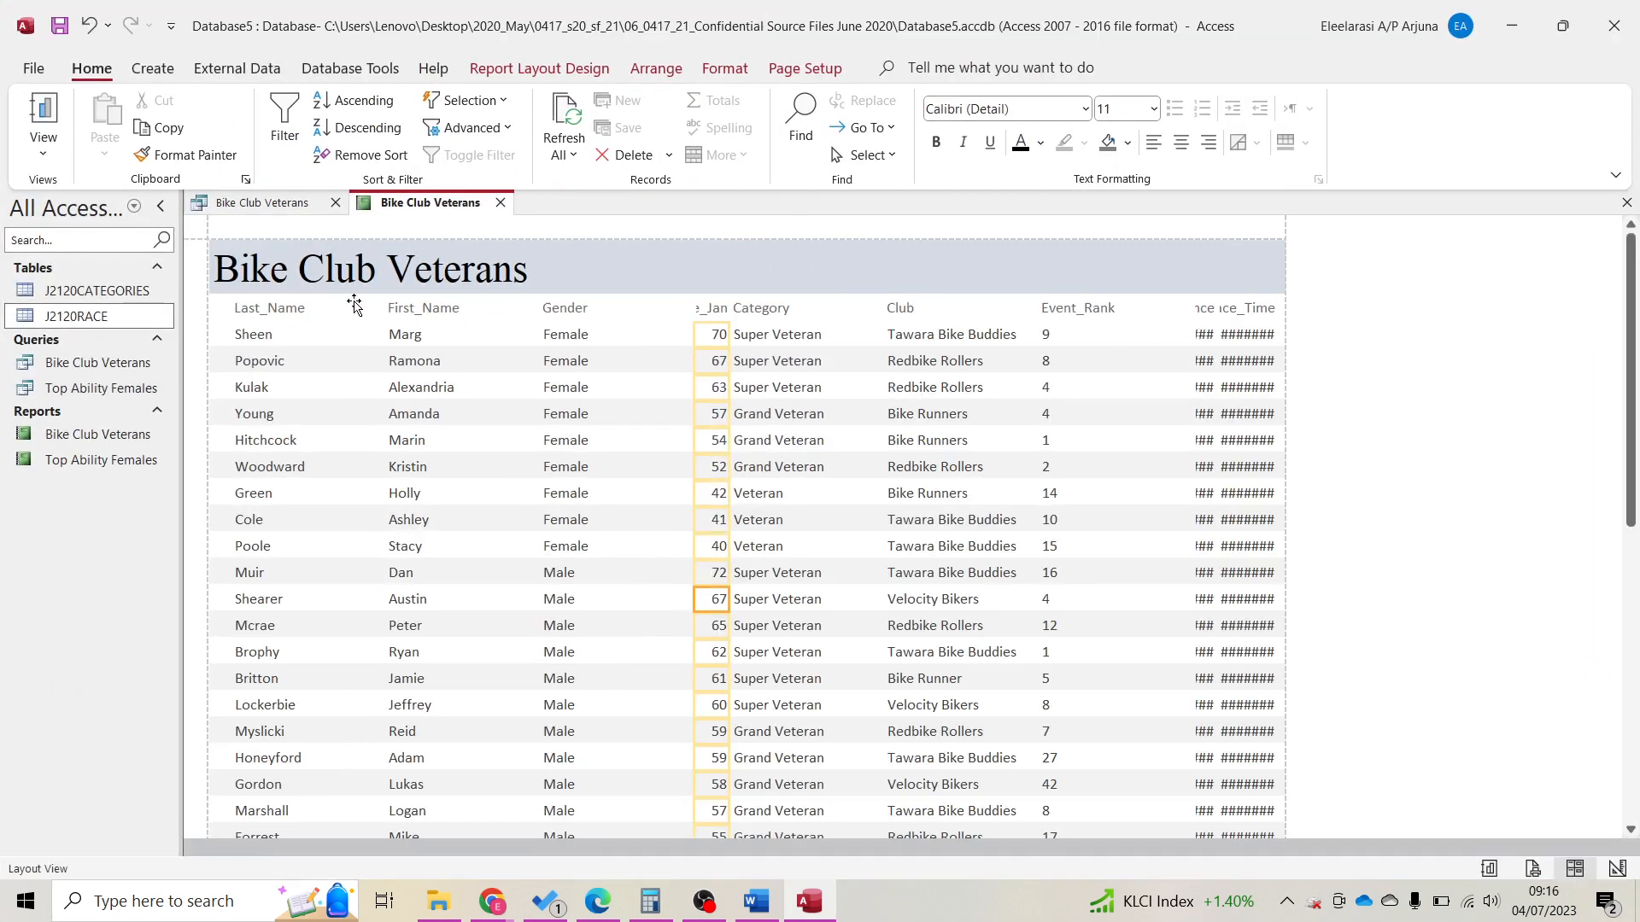
left_click(282, 305)
left_click(1249, 309)
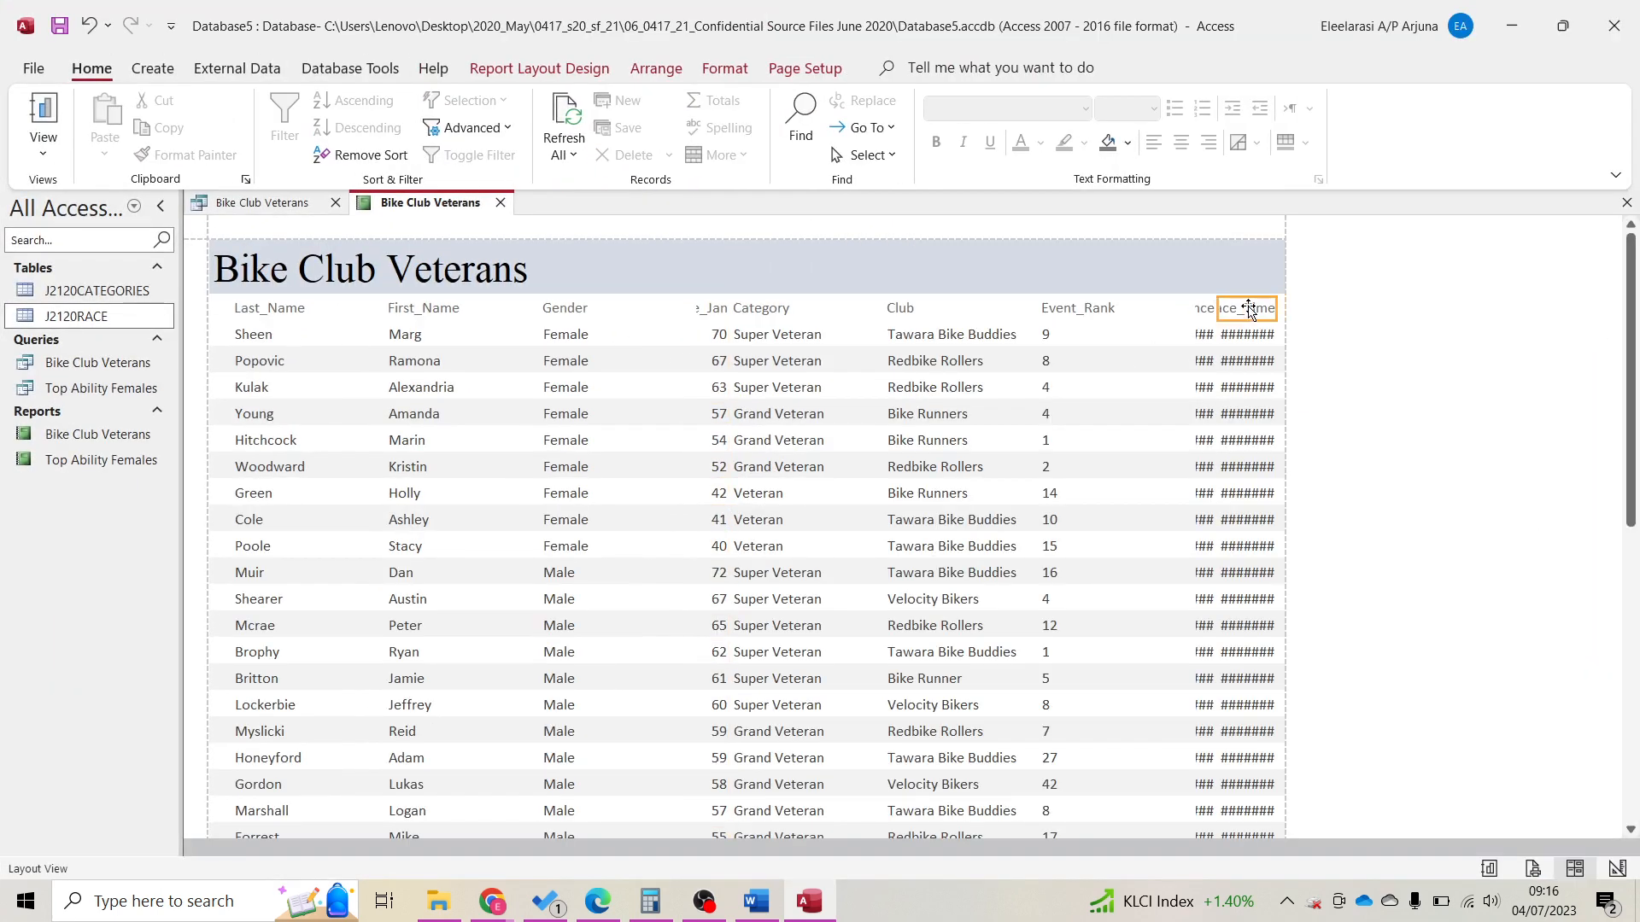
left_click(1192, 309)
left_click(1162, 333)
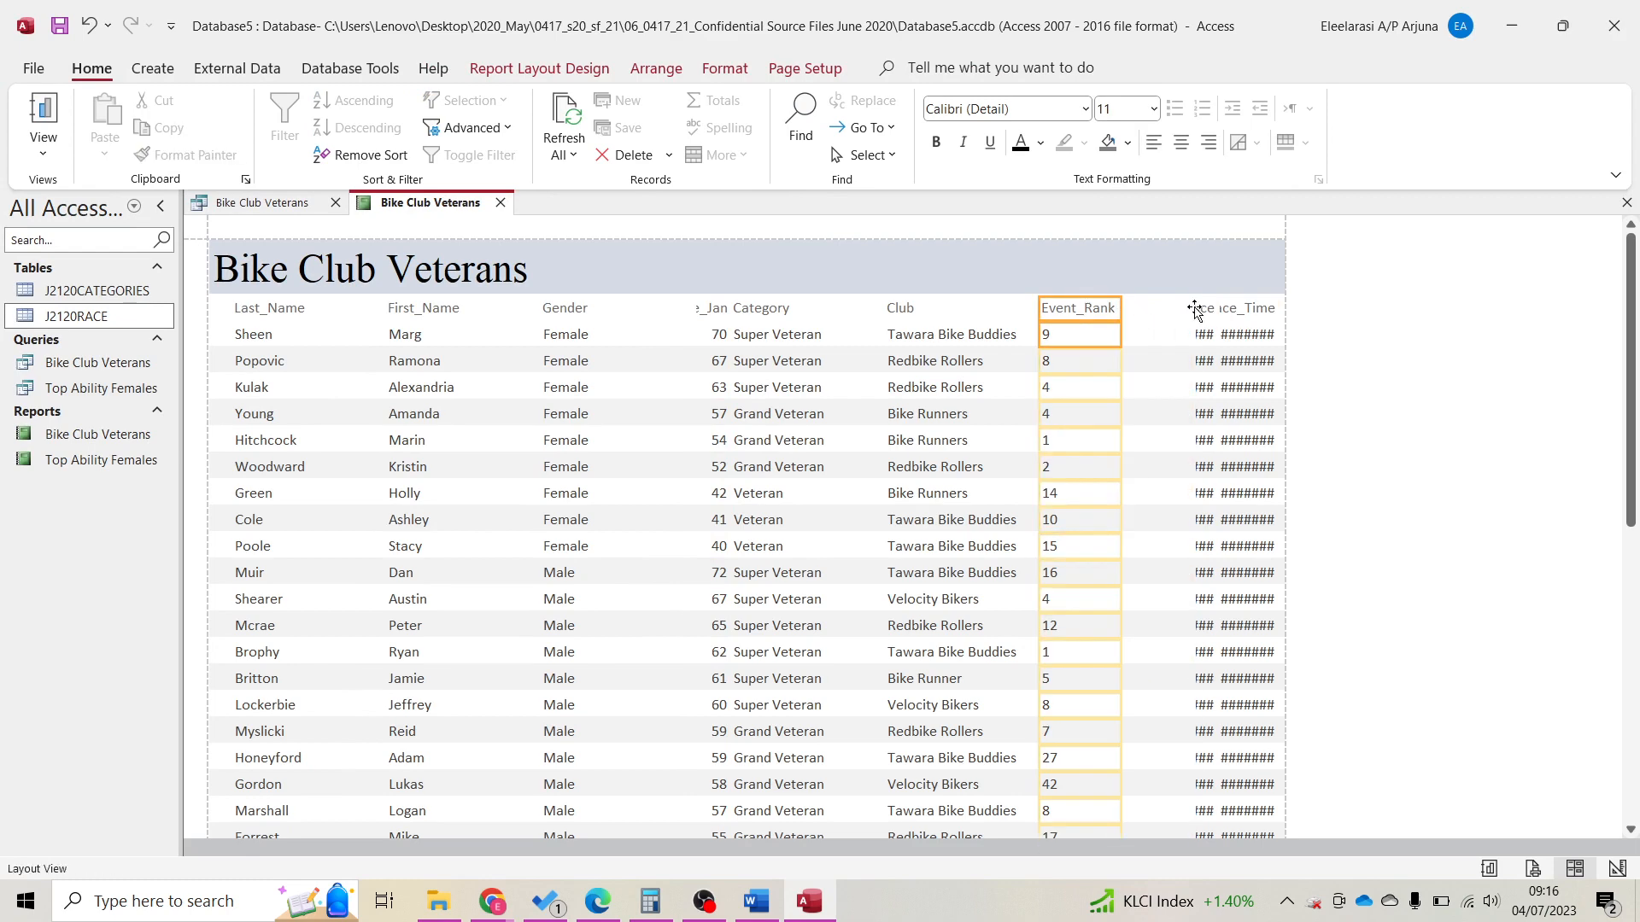
left_click(1200, 313)
left_click(1202, 335)
left_click(1192, 312)
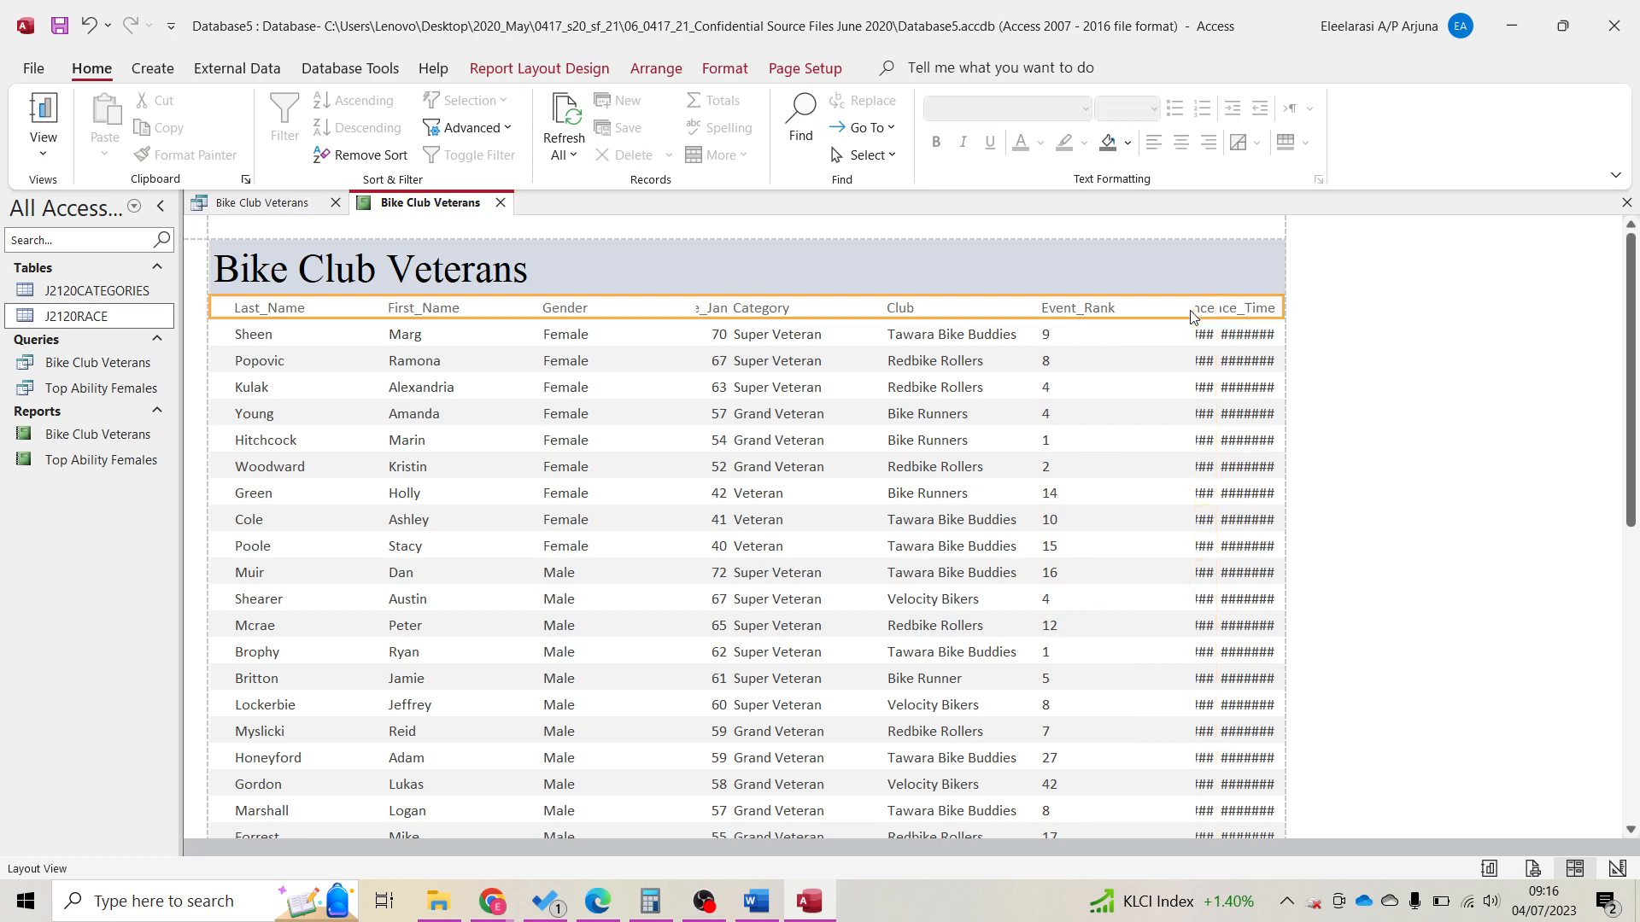
left_click(1200, 310)
left_click_drag(1193, 313, 1123, 313)
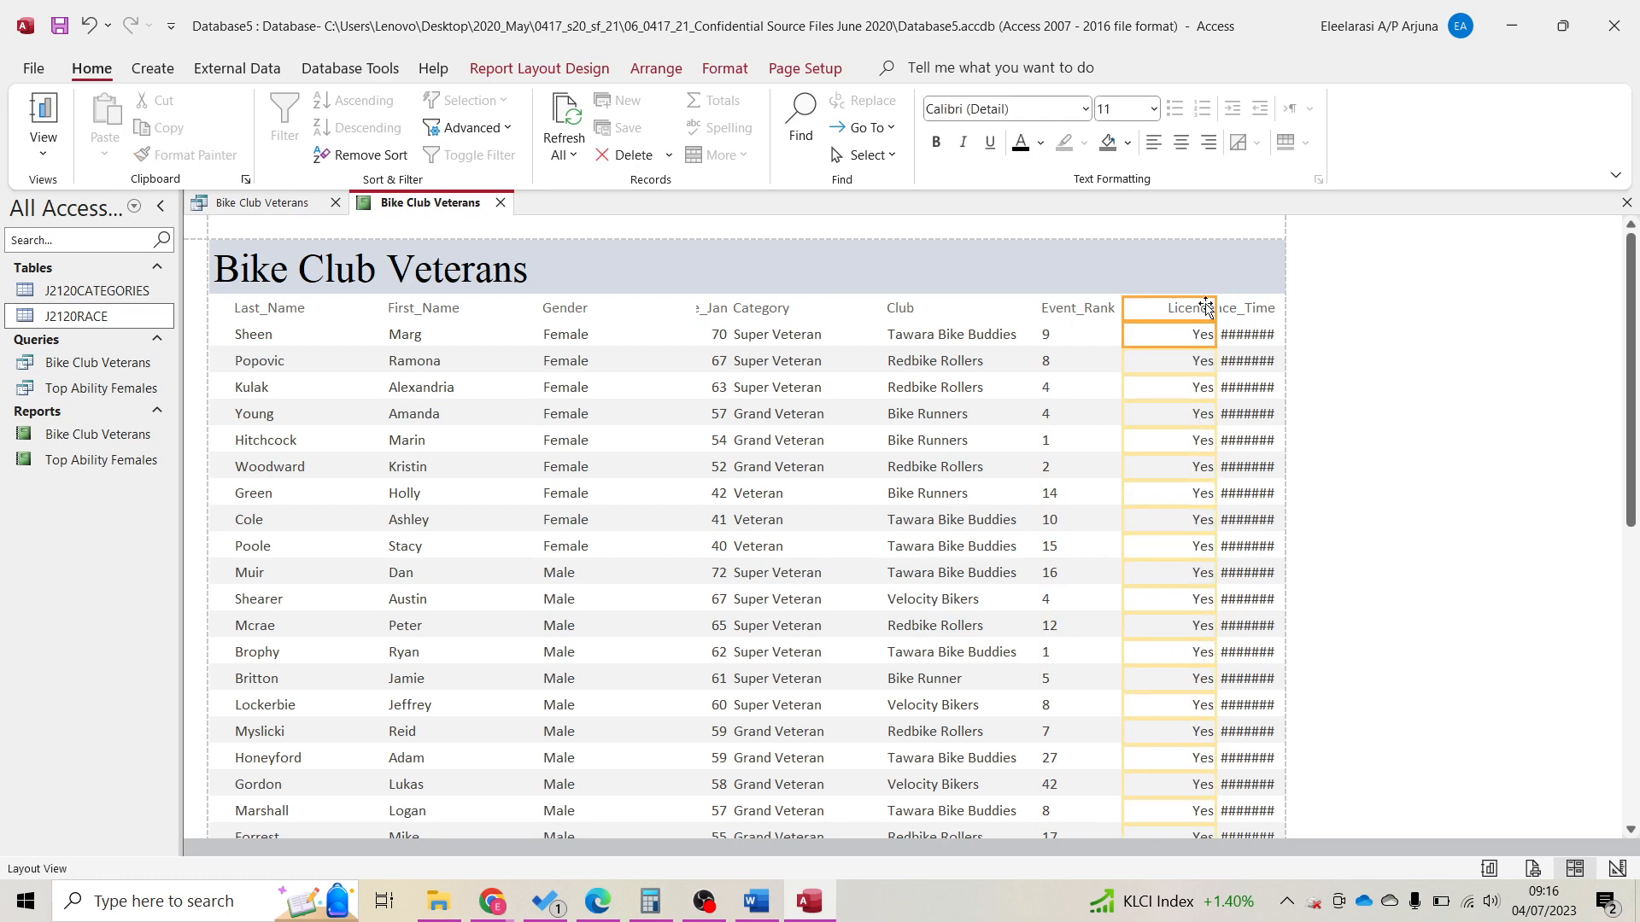
Fine-tune the Licence column width, then restore Race_Time after an accidental delete.
left_click(1218, 314)
left_click(1205, 314)
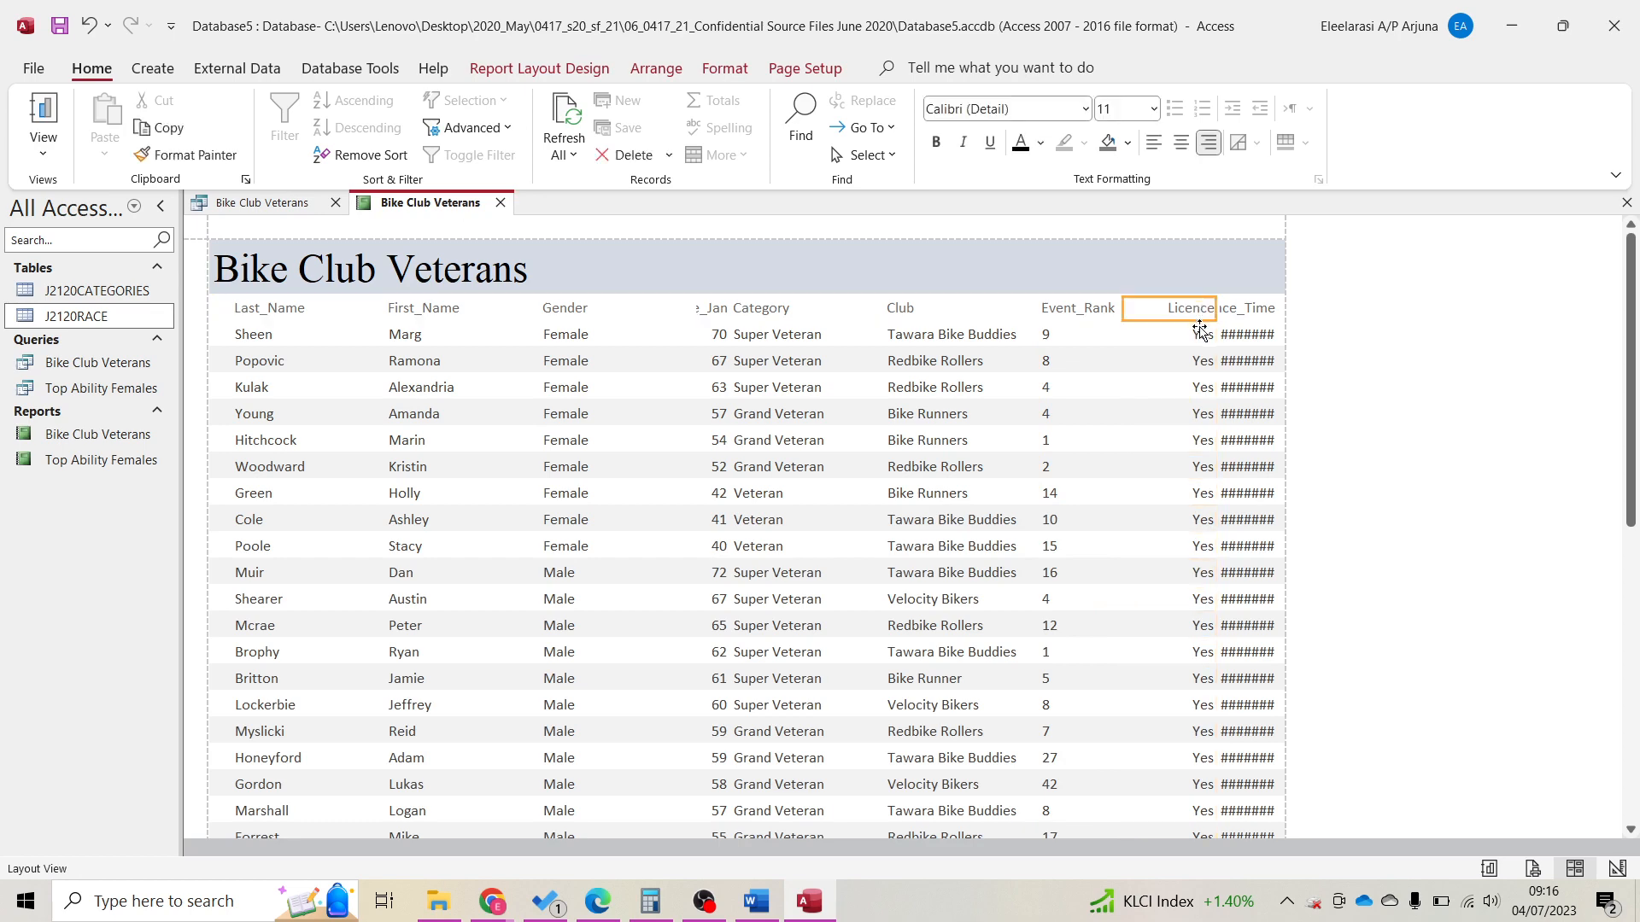
left_click(1201, 332, "shift")
mouse_move(1215, 311)
left_mouse_down()
mouse_move(1177, 311)
mouse_move(1196, 309)
left_mouse_up()
left_click(1214, 313)
left_click(1238, 315)
left_click(1237, 334, "shift")
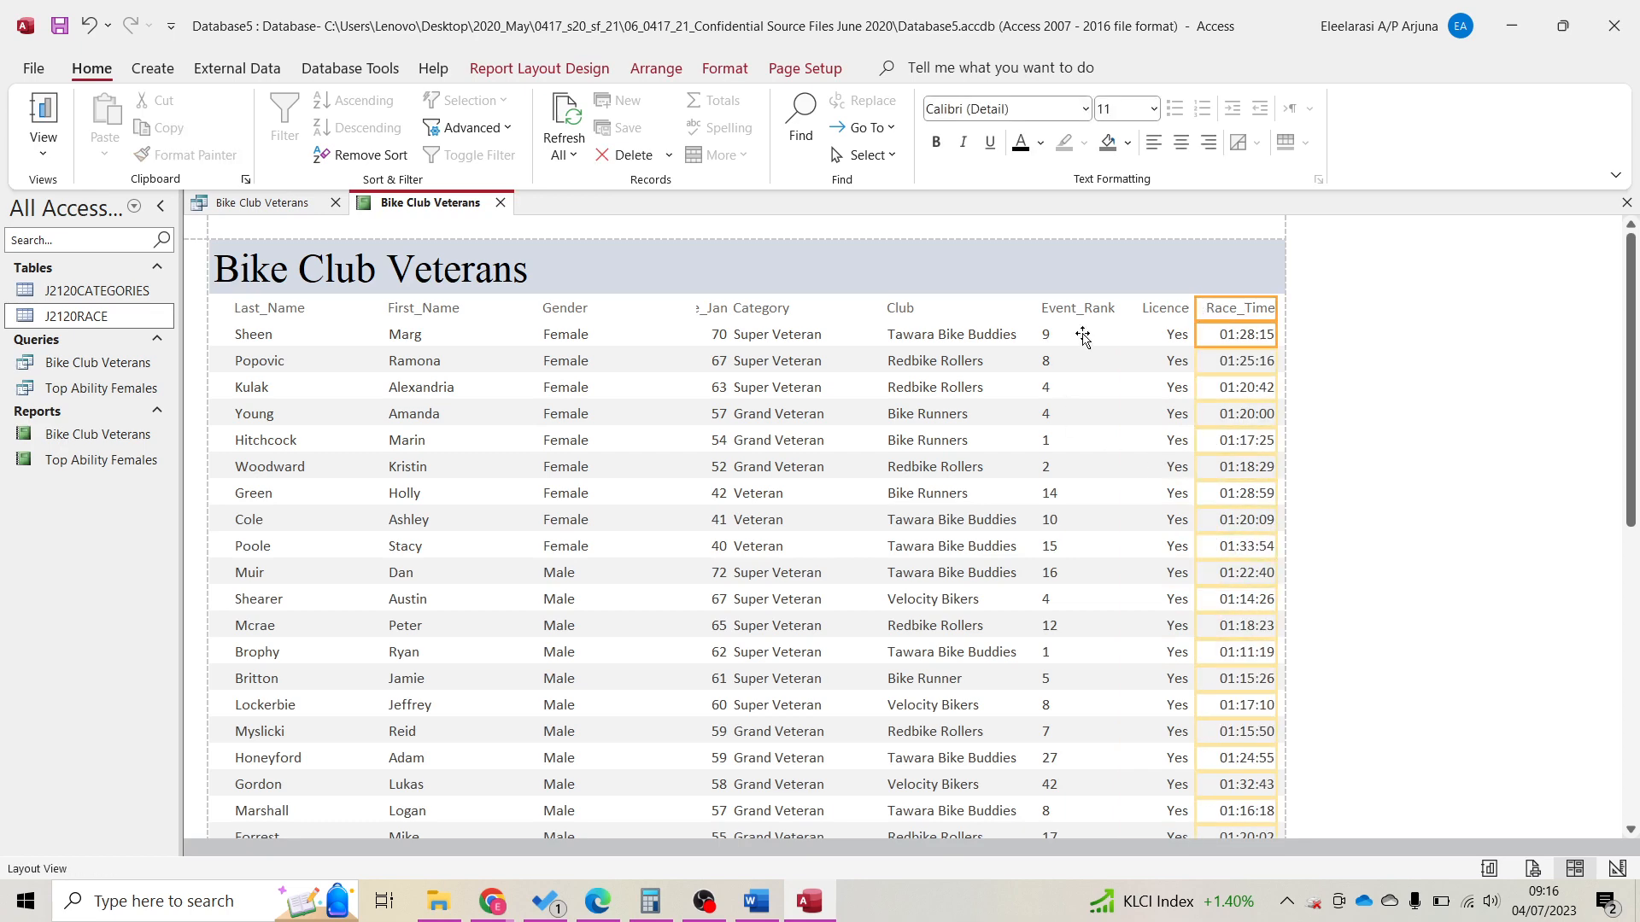
key("Delete")
key("ctrl+z")
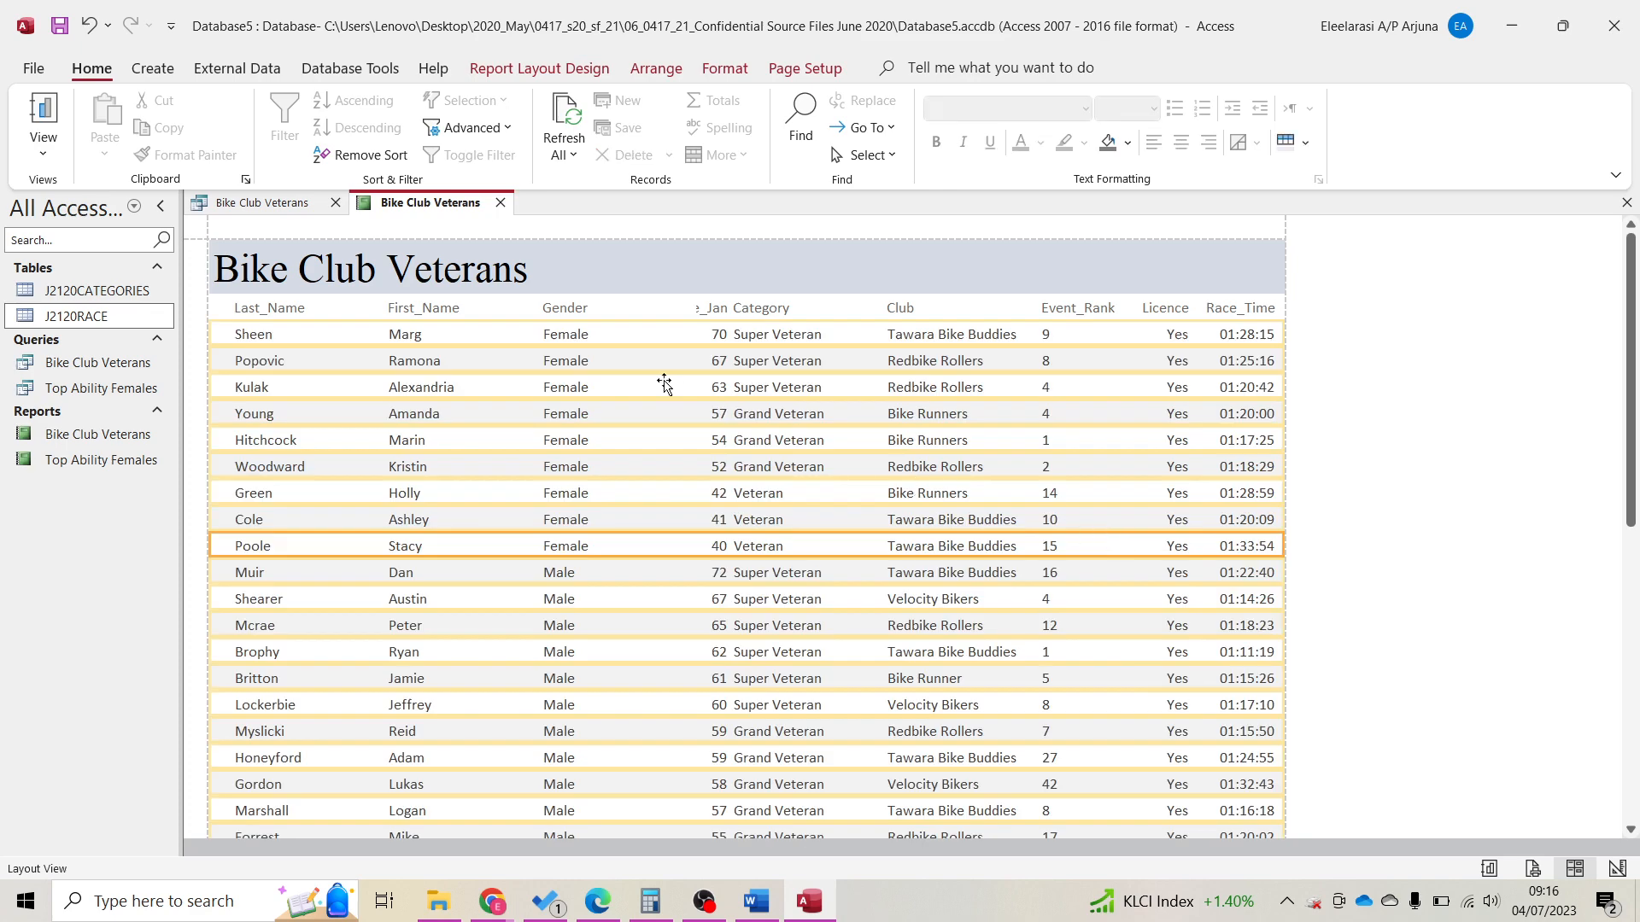
Narrow the Gender column and nudge the Age_Jan column slightly left.
left_click(710, 308)
left_click(712, 308)
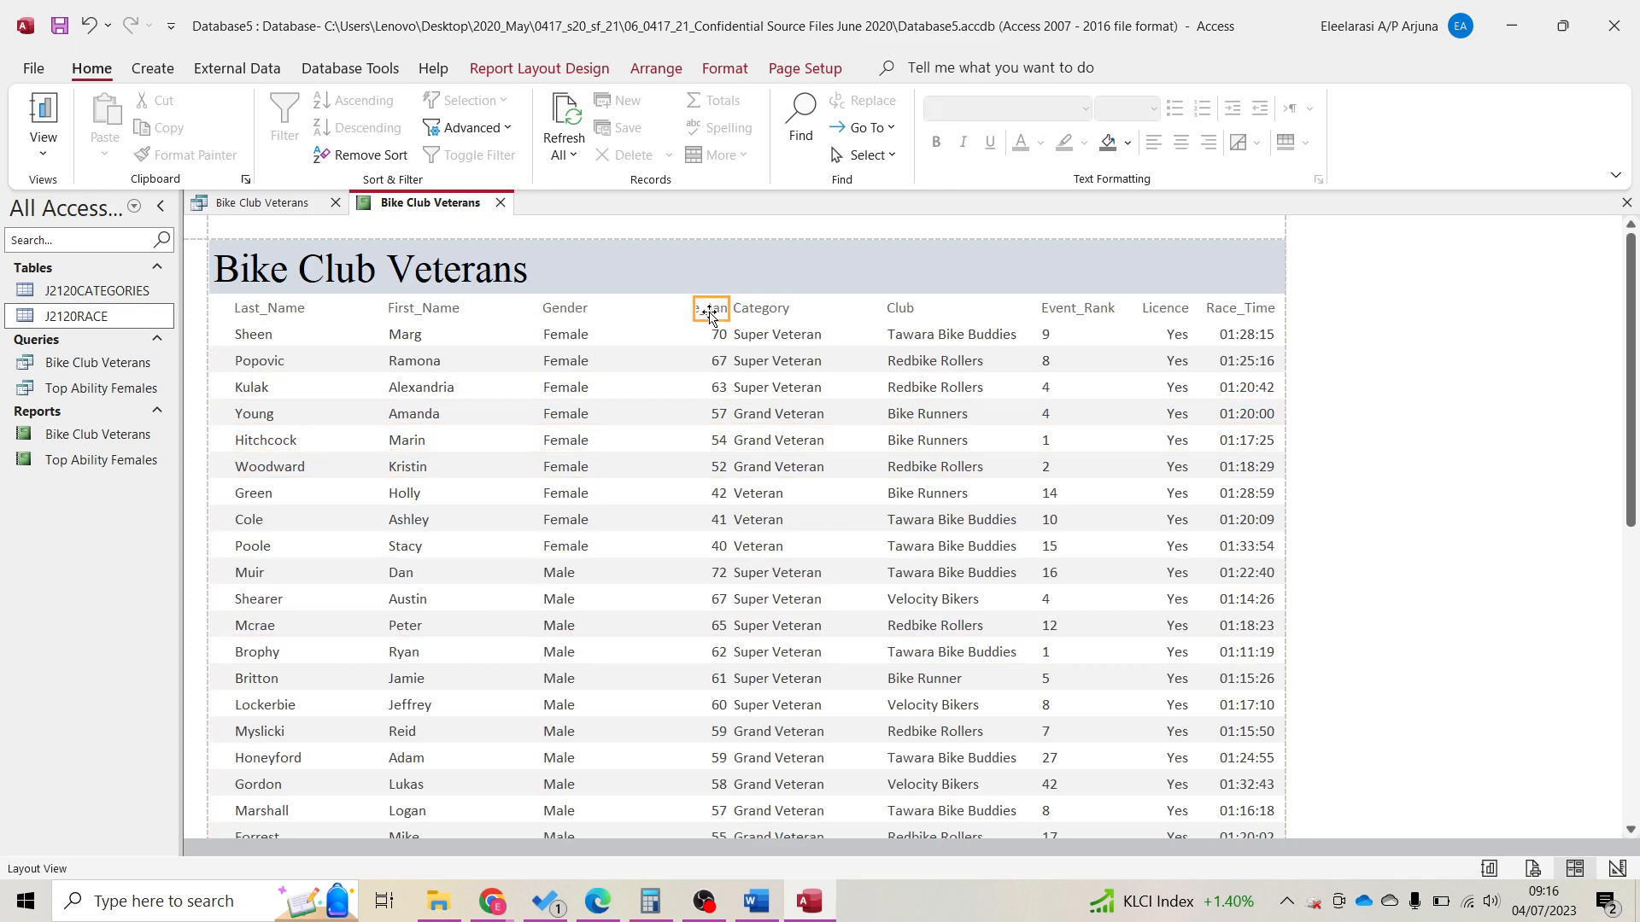
left_click(607, 318)
left_click(597, 333, "shift")
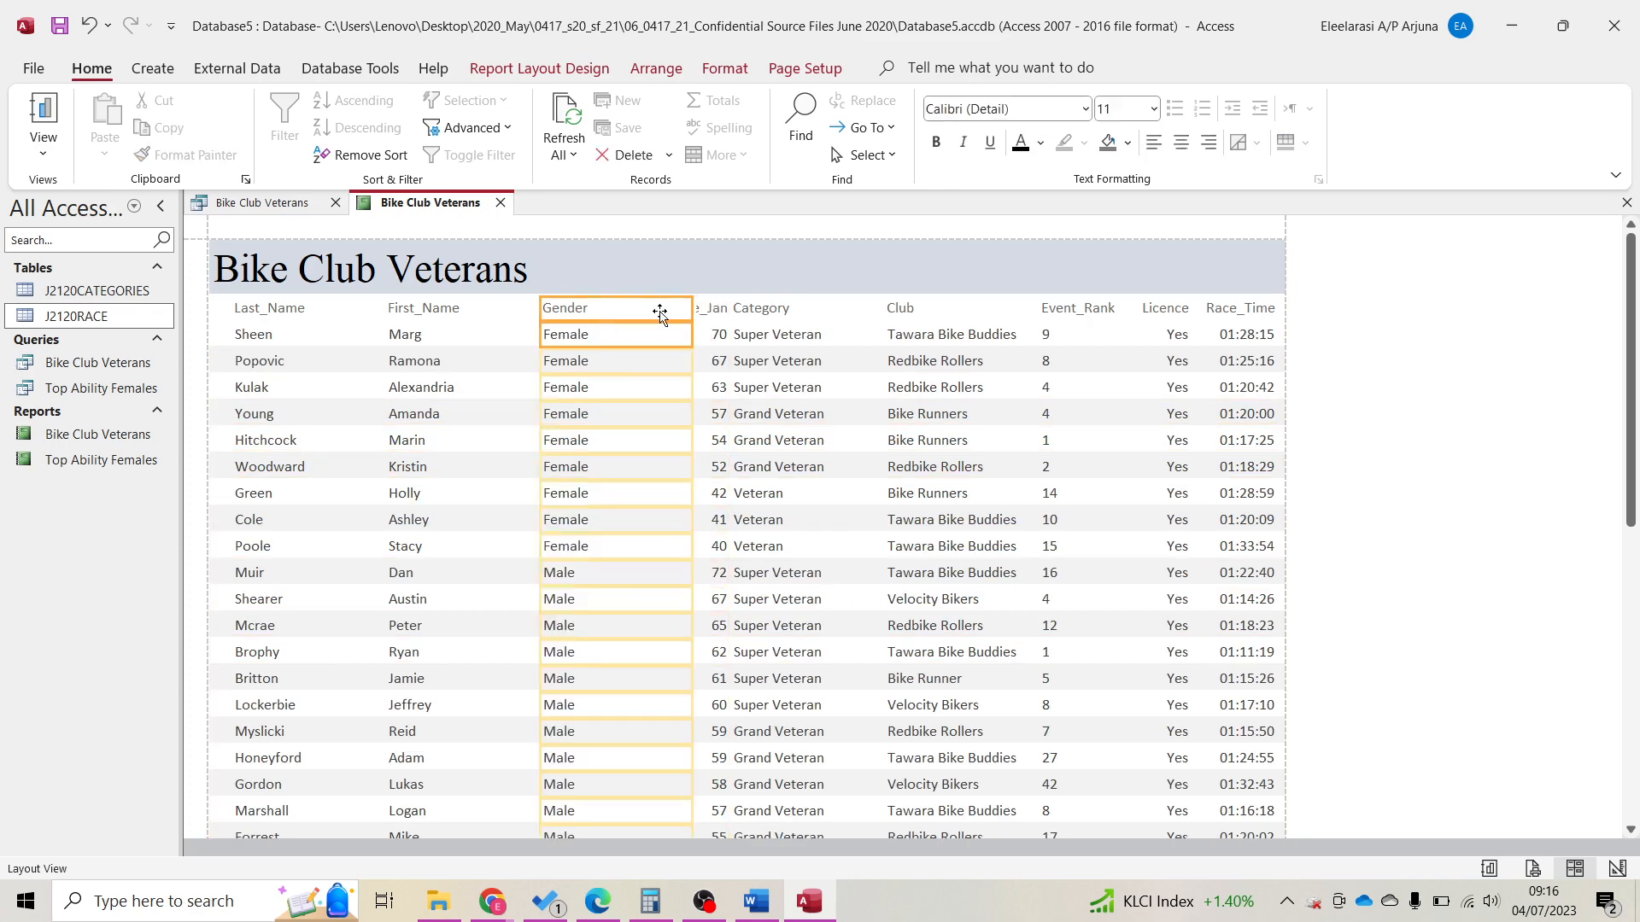
left_click_drag(692, 311, 657, 315)
left_click(716, 310)
left_click(715, 331, "shift")
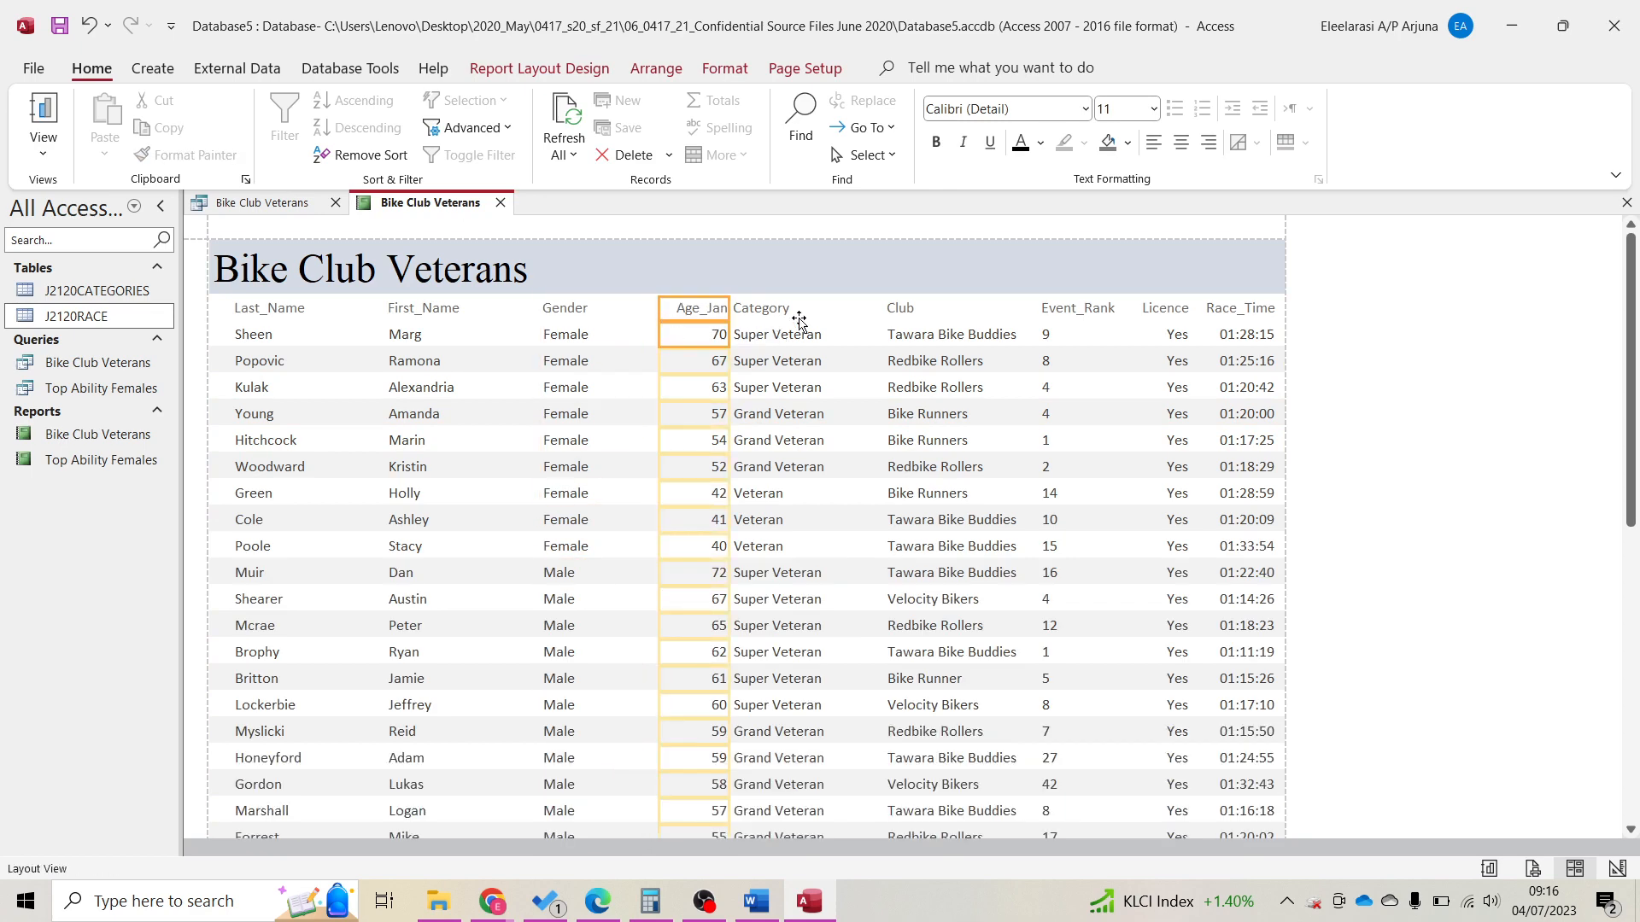
key("Left")
key("Left")
key("Left")
key("Left")
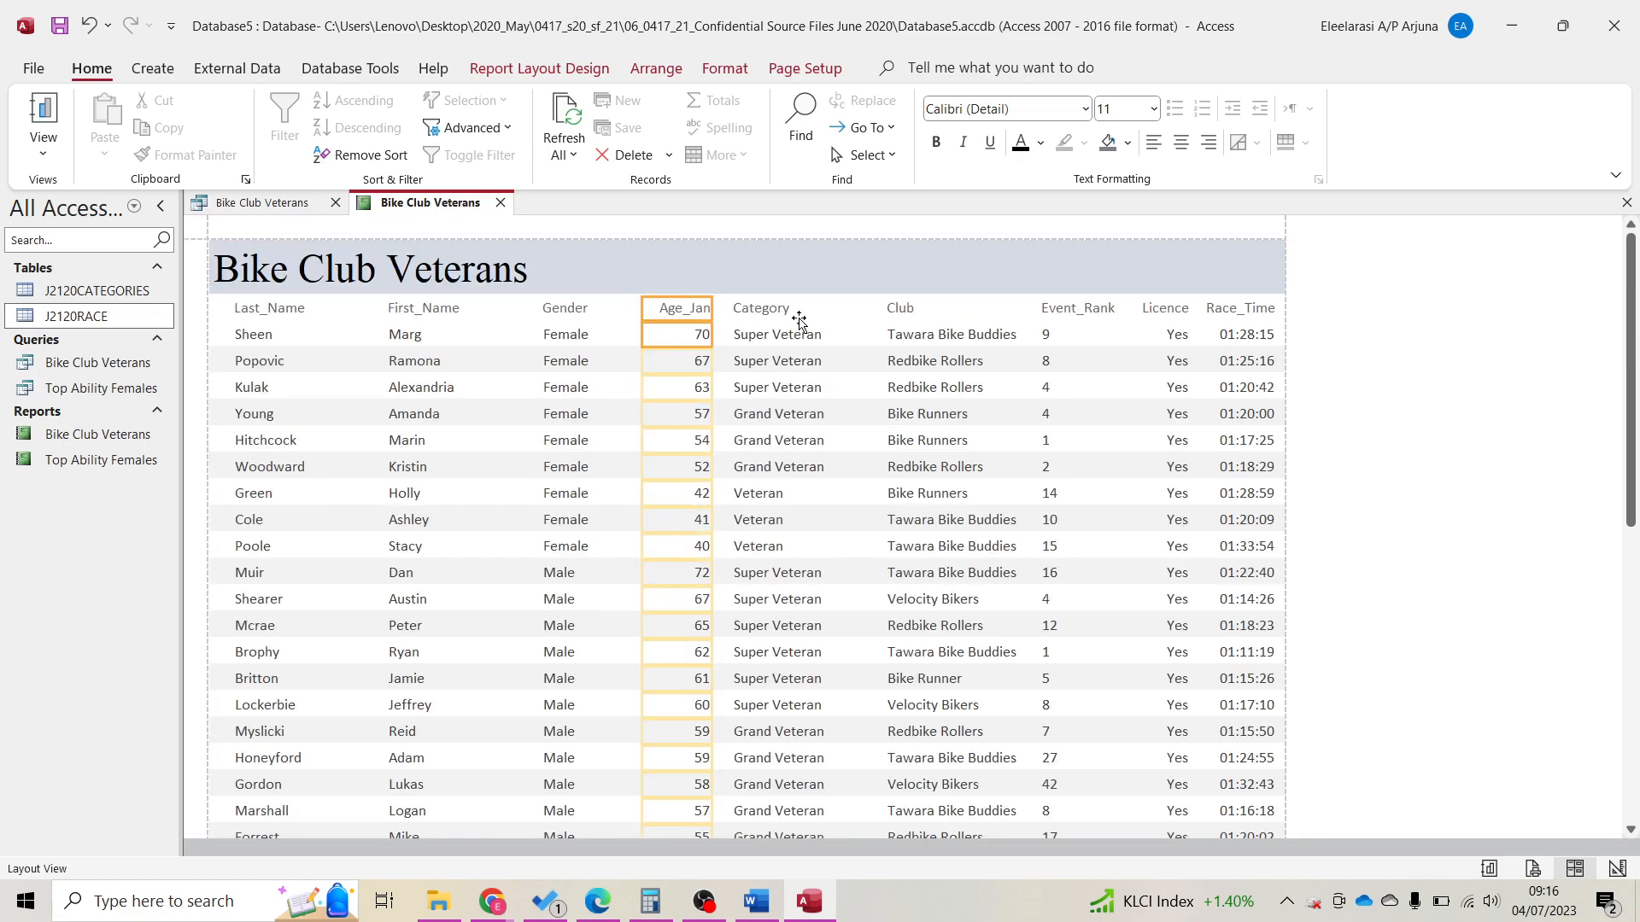
Review the report layout, then snap Access to the right half beside the PDF task sheet.
scroll(340, 512, "down", 5)
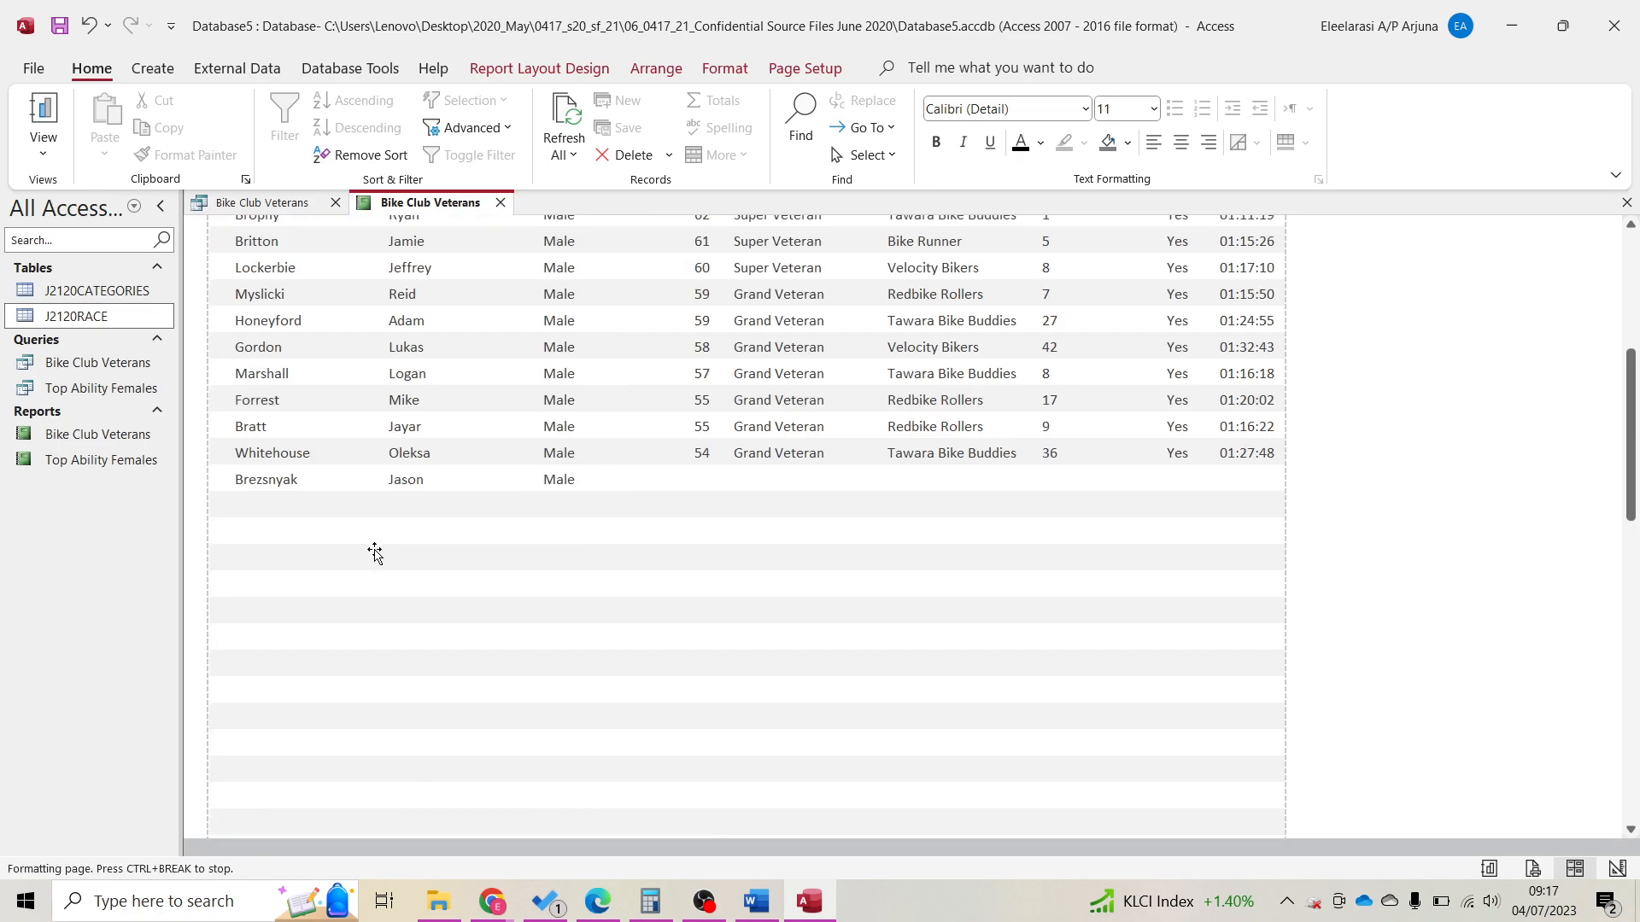
scroll(375, 554, "down", 3)
scroll(514, 576, "up", 5)
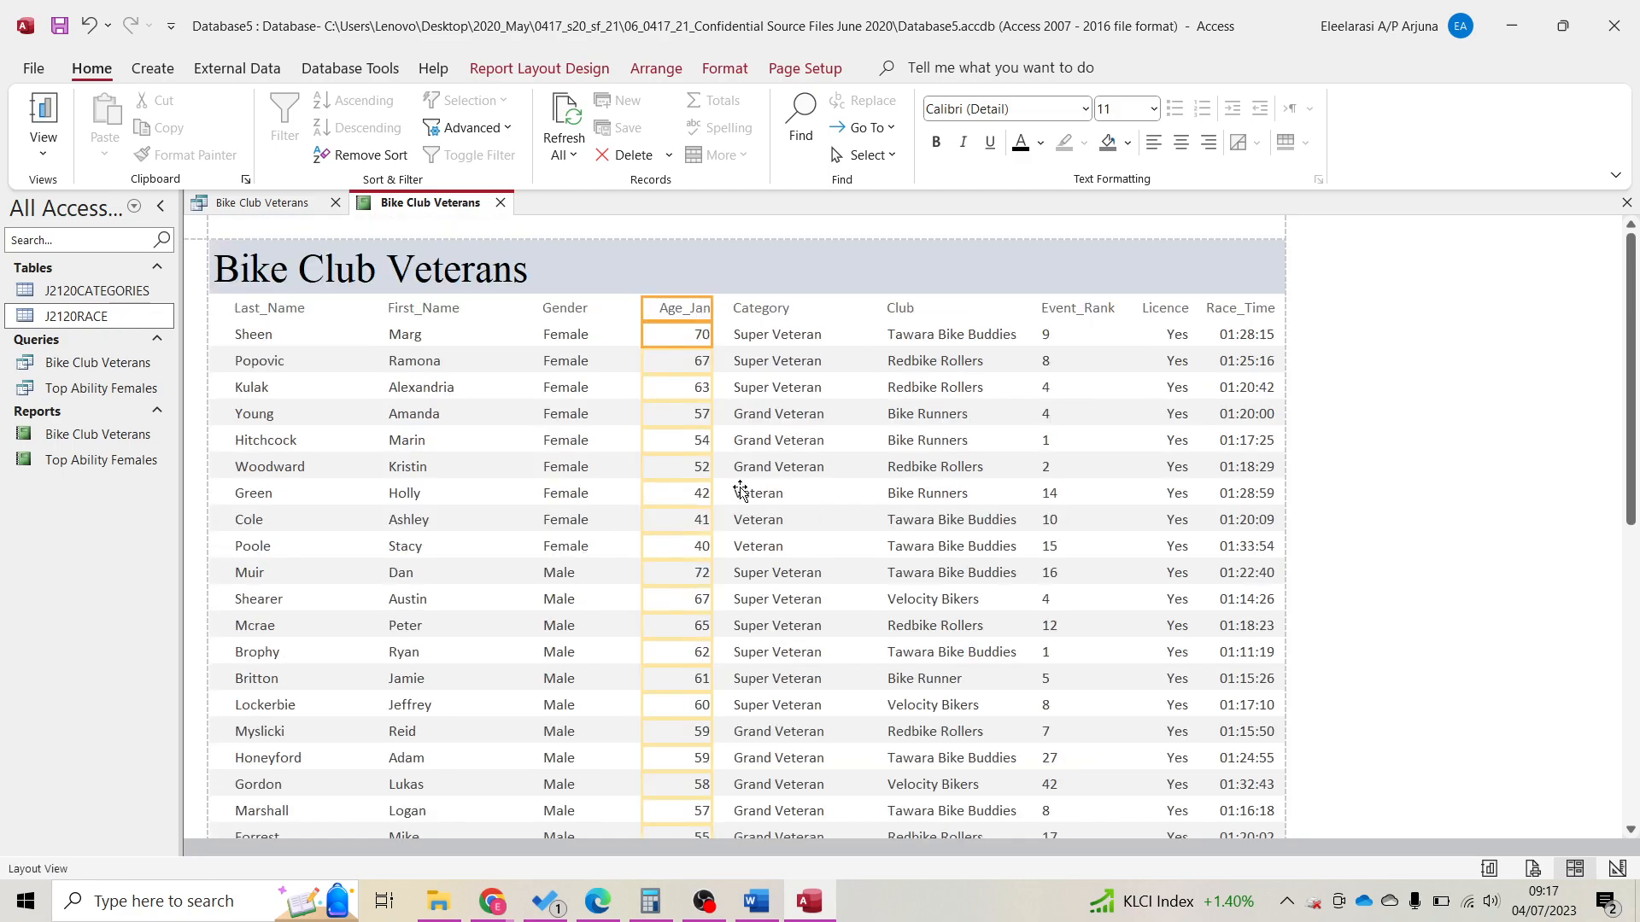
scroll(743, 504, "down", 10)
scroll(736, 526, "down", 1)
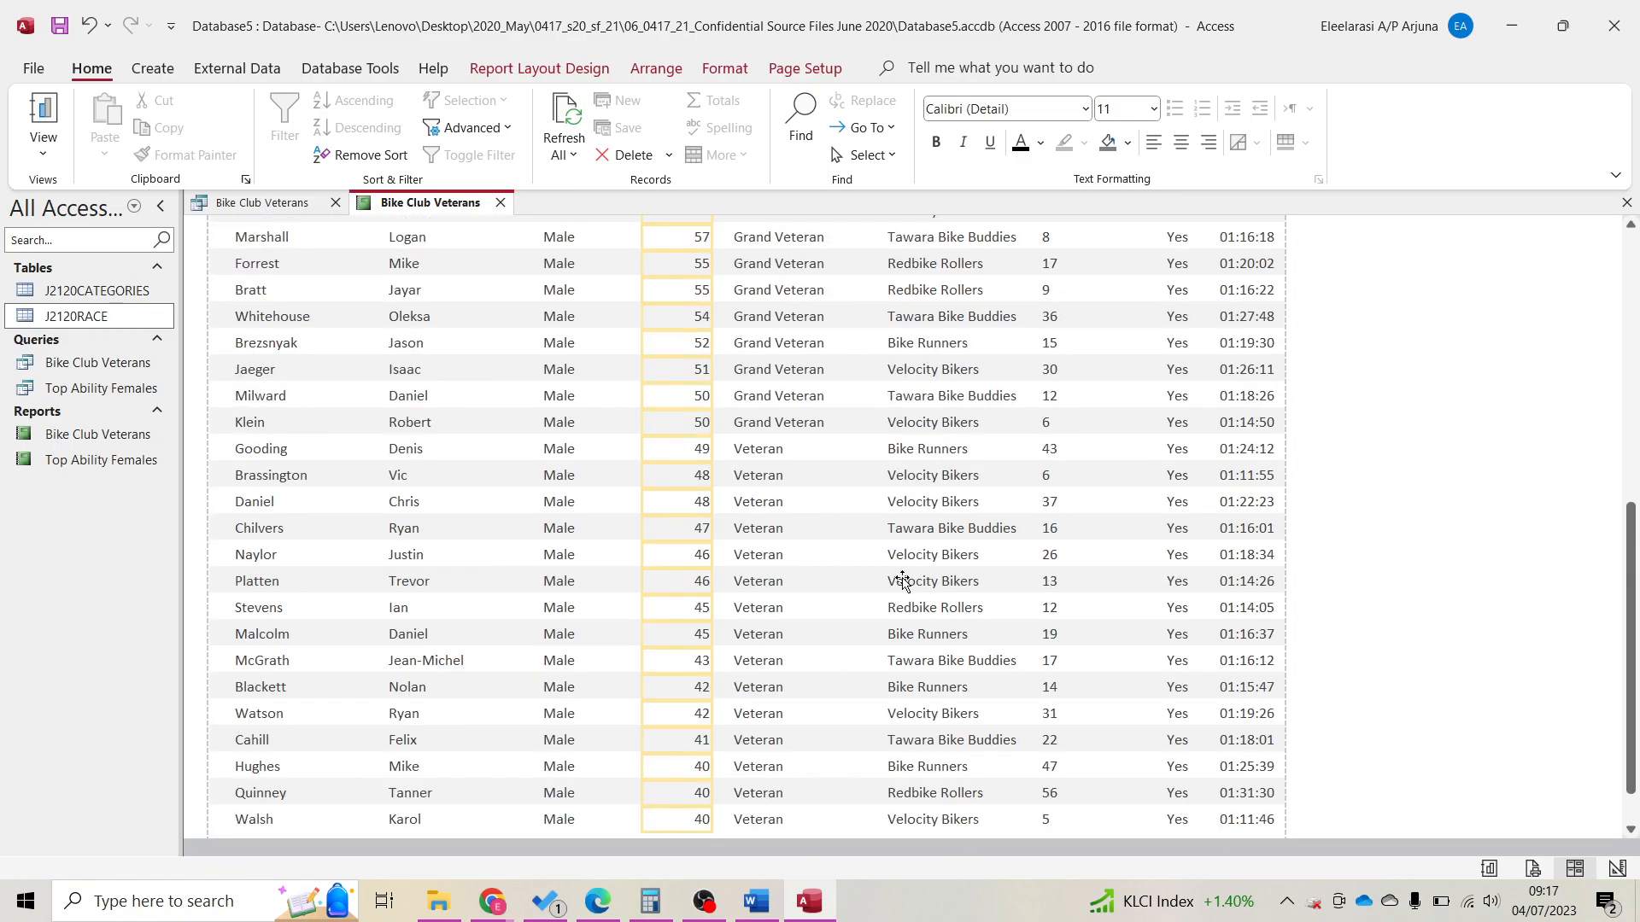
scroll(837, 634, "down", 1)
scroll(841, 637, "up", 3)
scroll(837, 632, "up", 5)
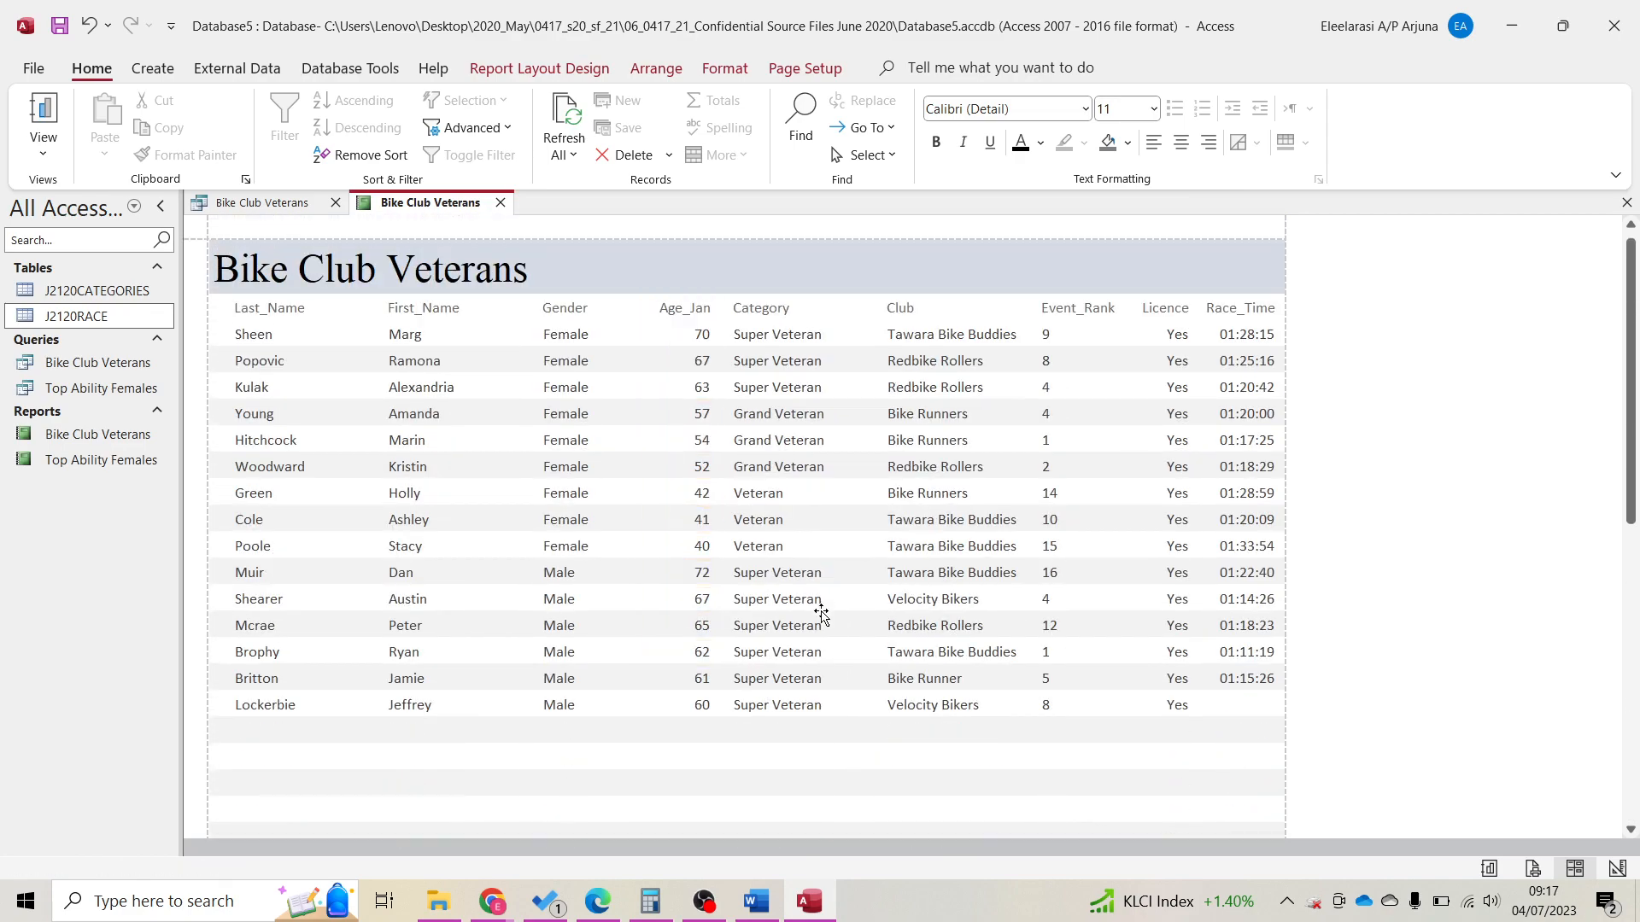
left_click(928, 312)
left_click(939, 333)
scroll(976, 574, "down", 10)
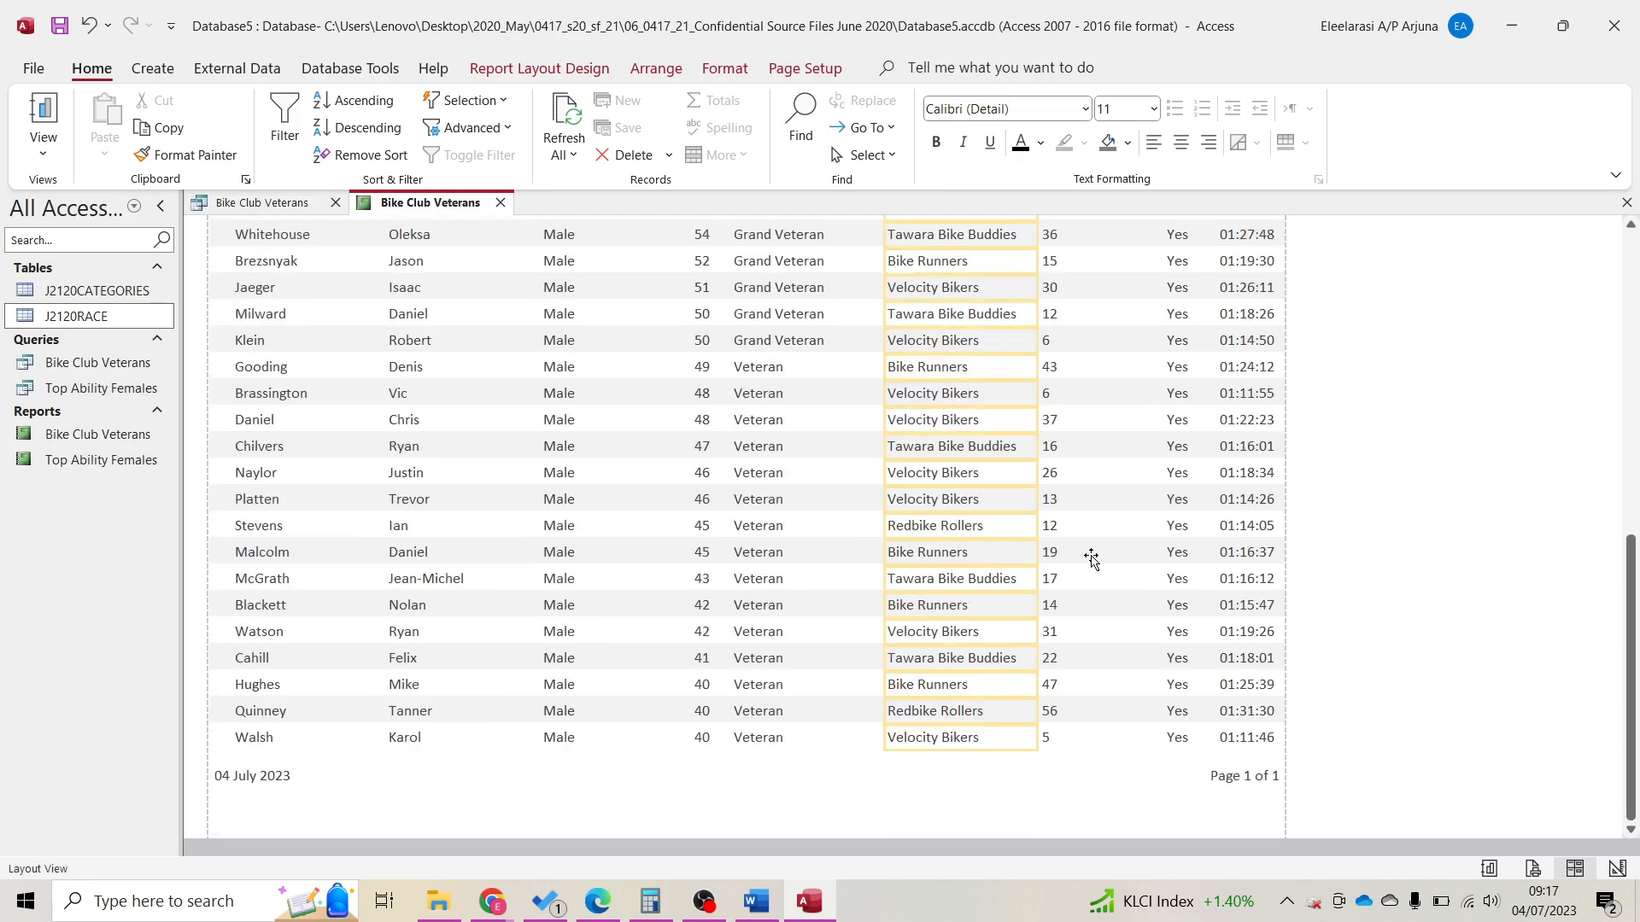
scroll(1092, 557, "up", 10)
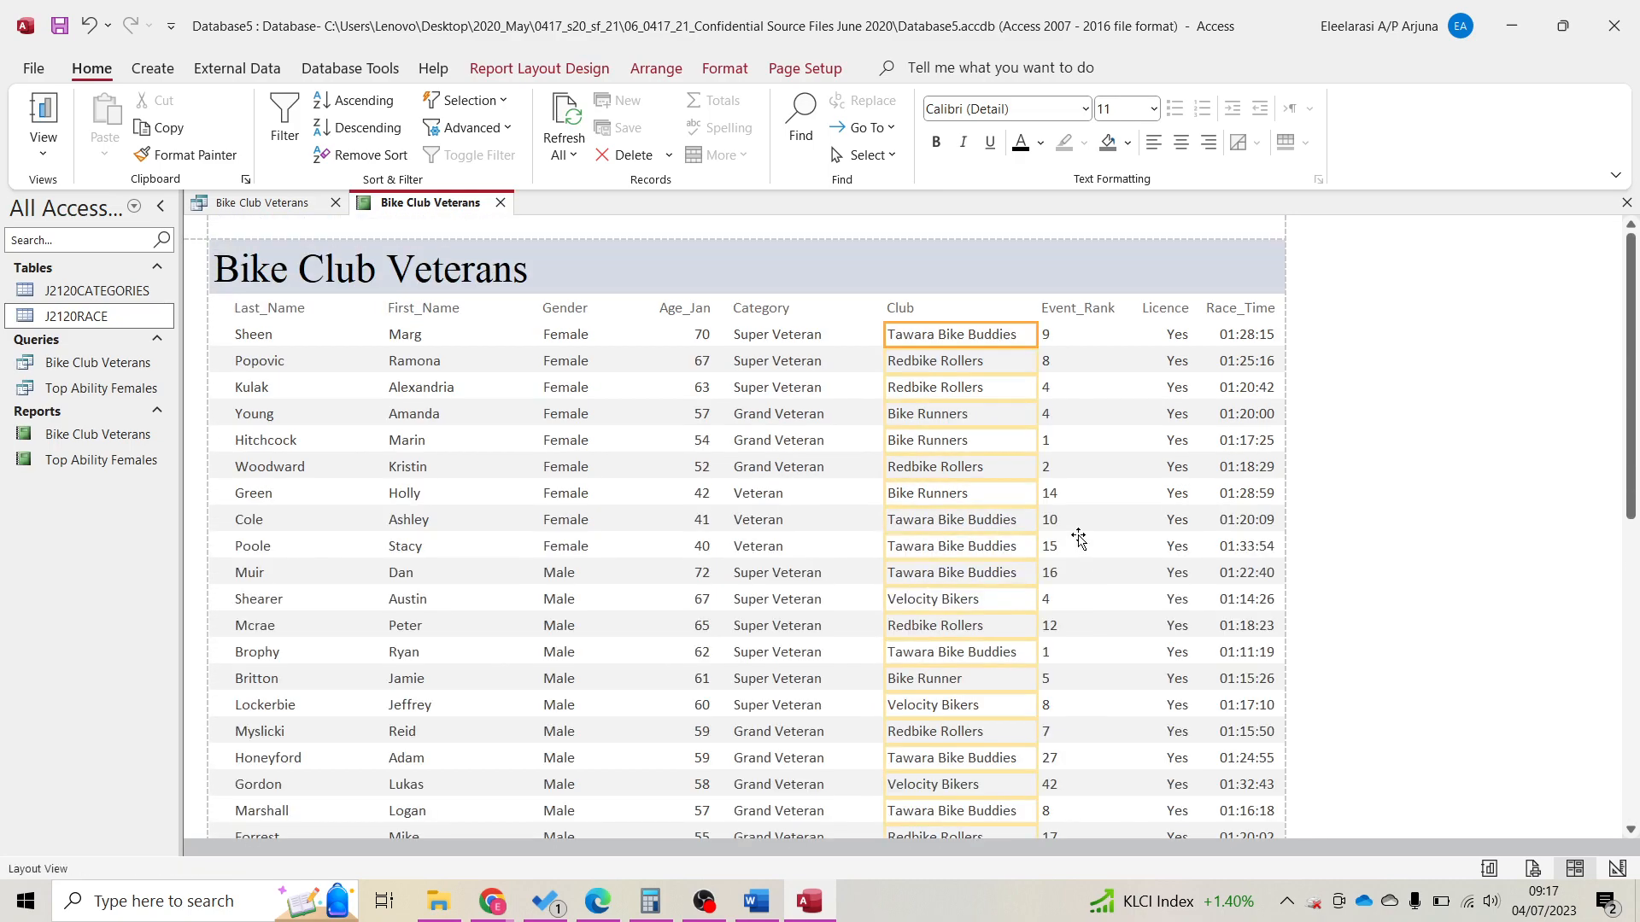
left_click_drag(1205, 37, 1638, 43)
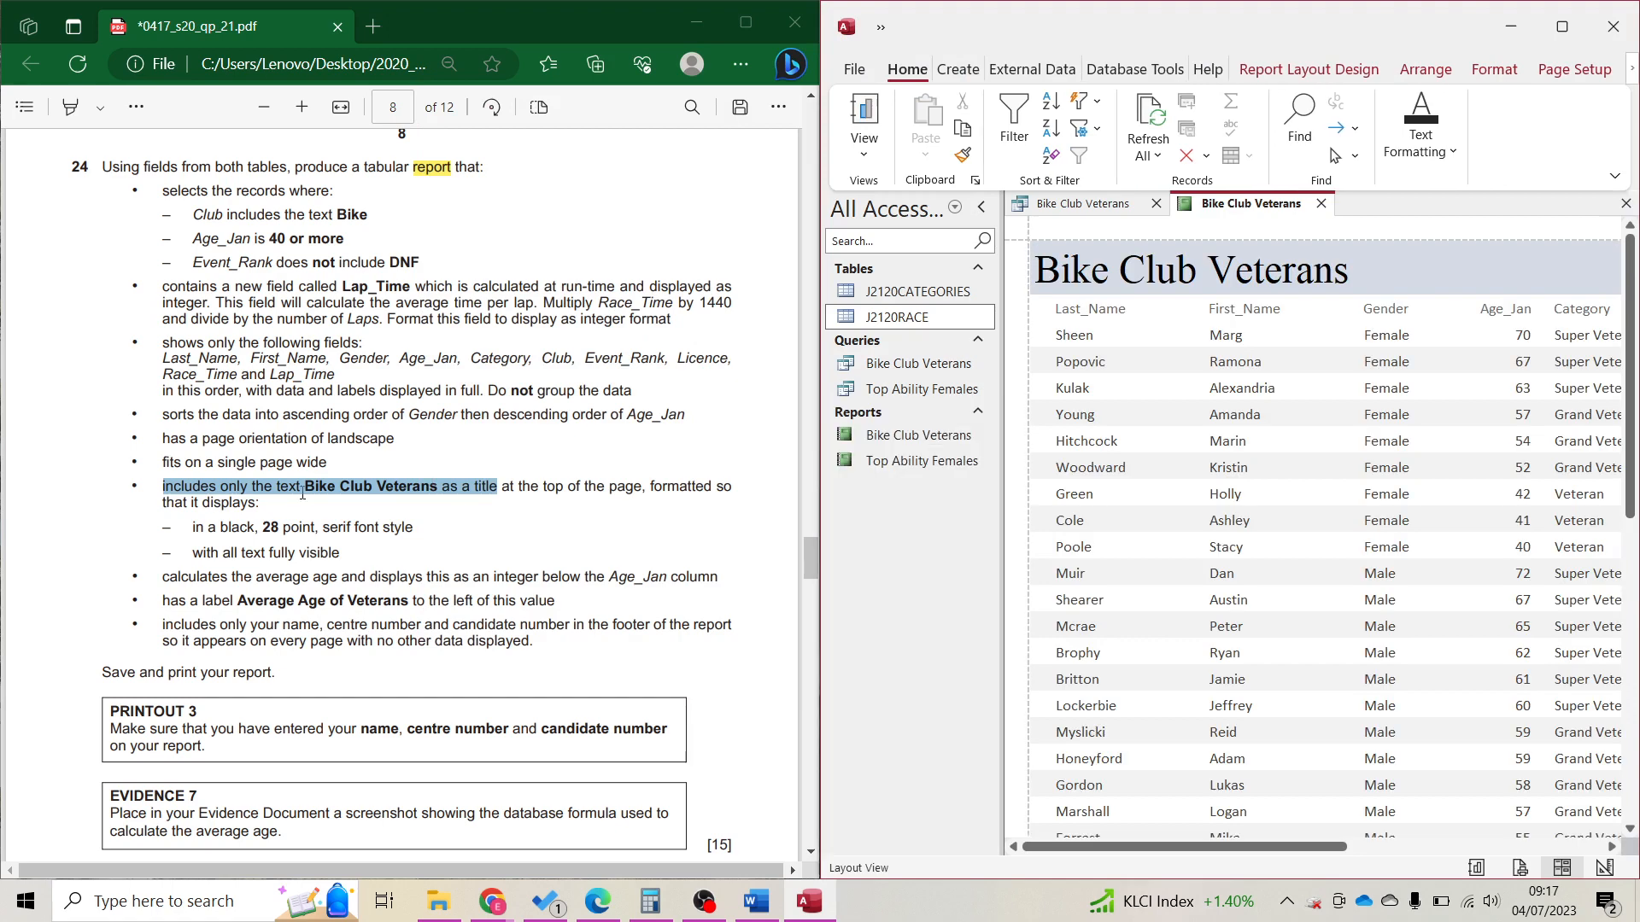
Per the task sheet, add an Average total under Age_Jan, showing 52.07317.
left_click(287, 553)
left_click_drag(163, 578, 722, 574)
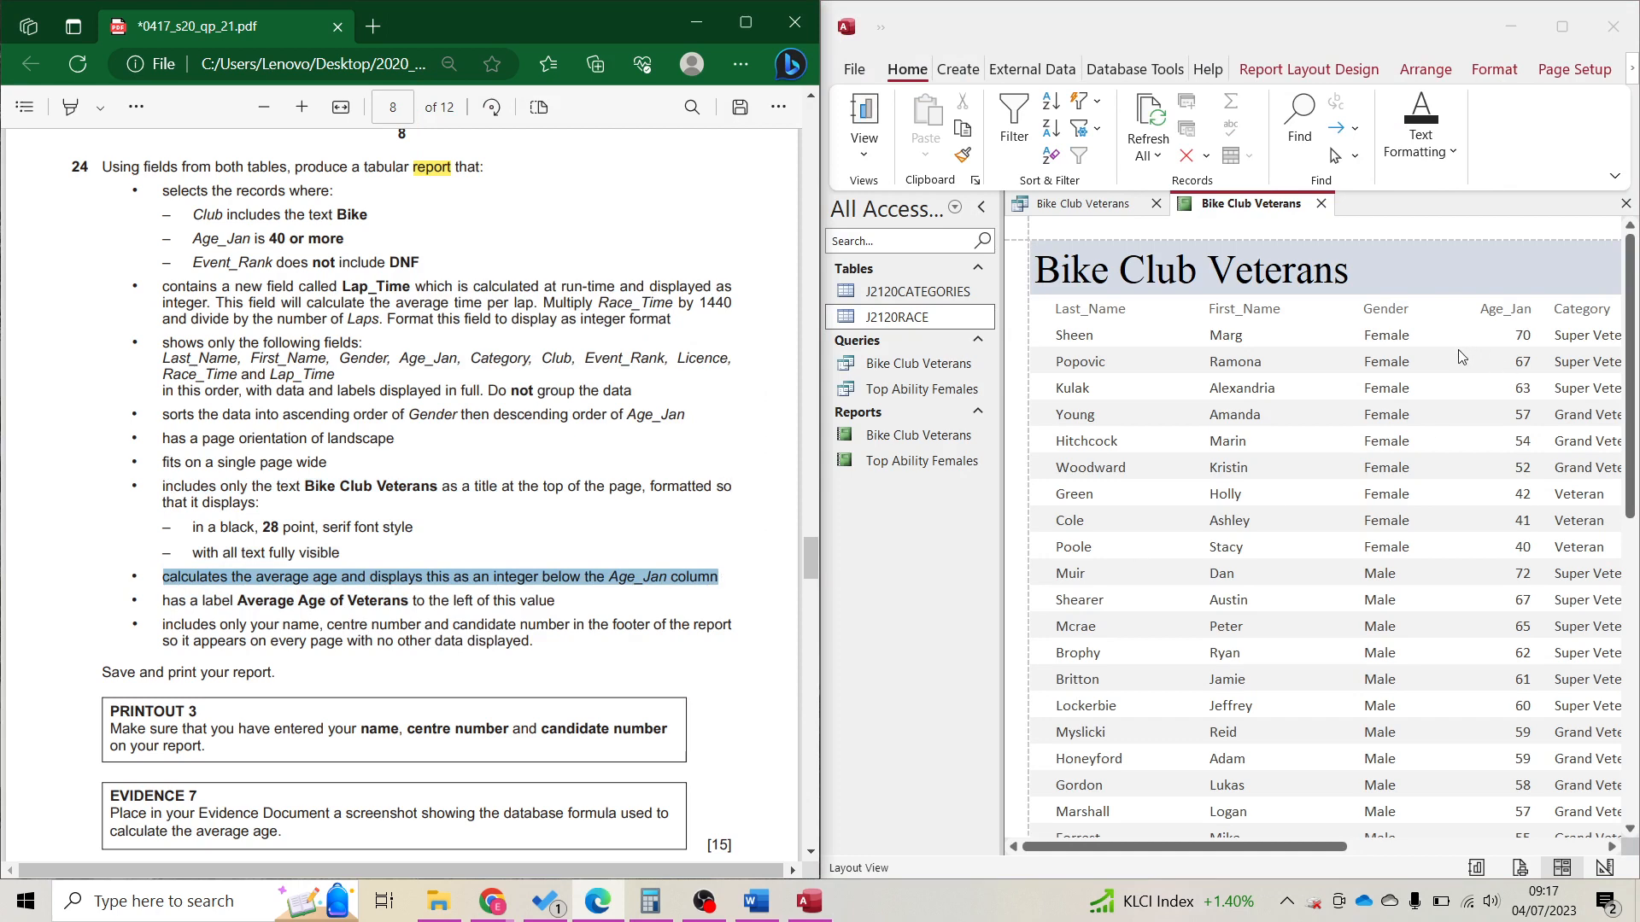
left_click(1496, 414)
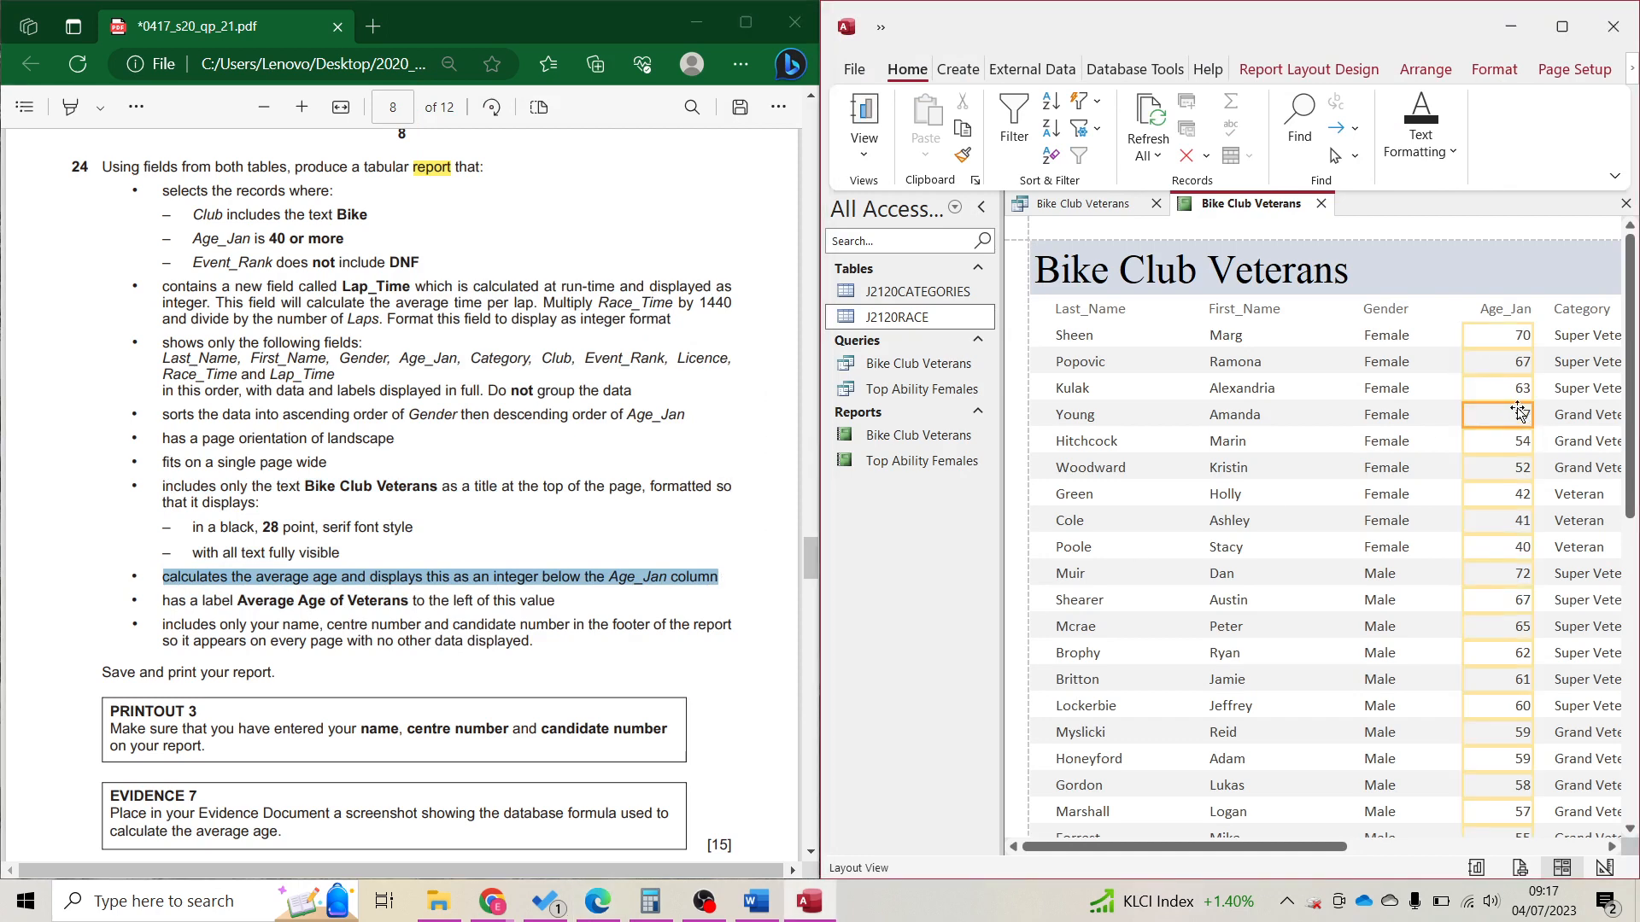
left_click(1308, 69)
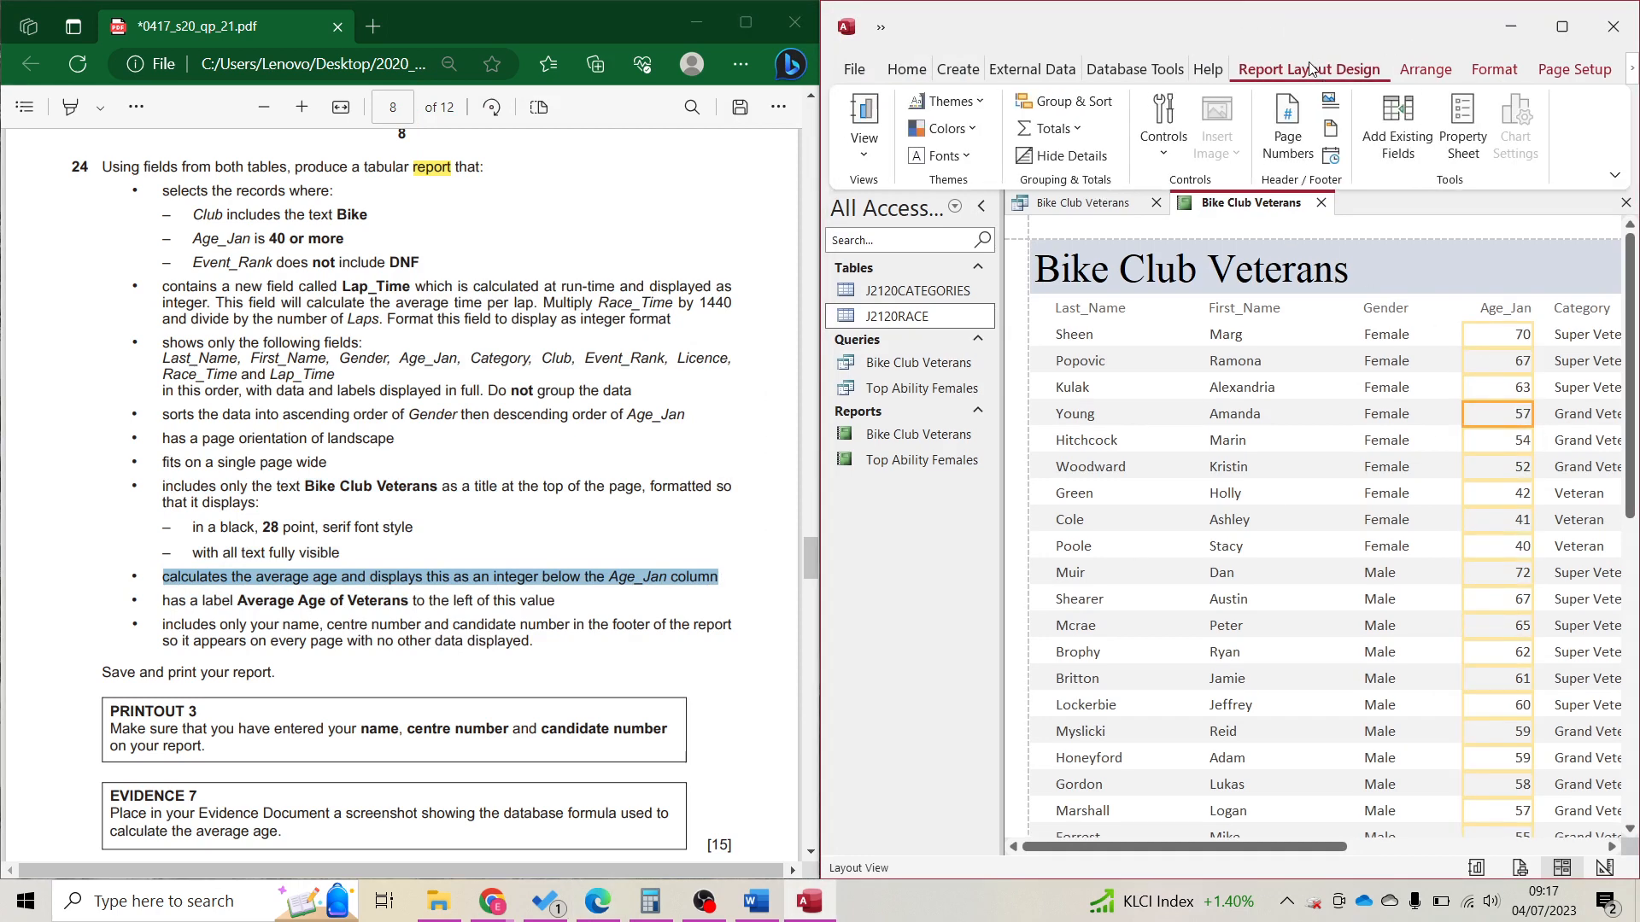
left_click(1068, 129)
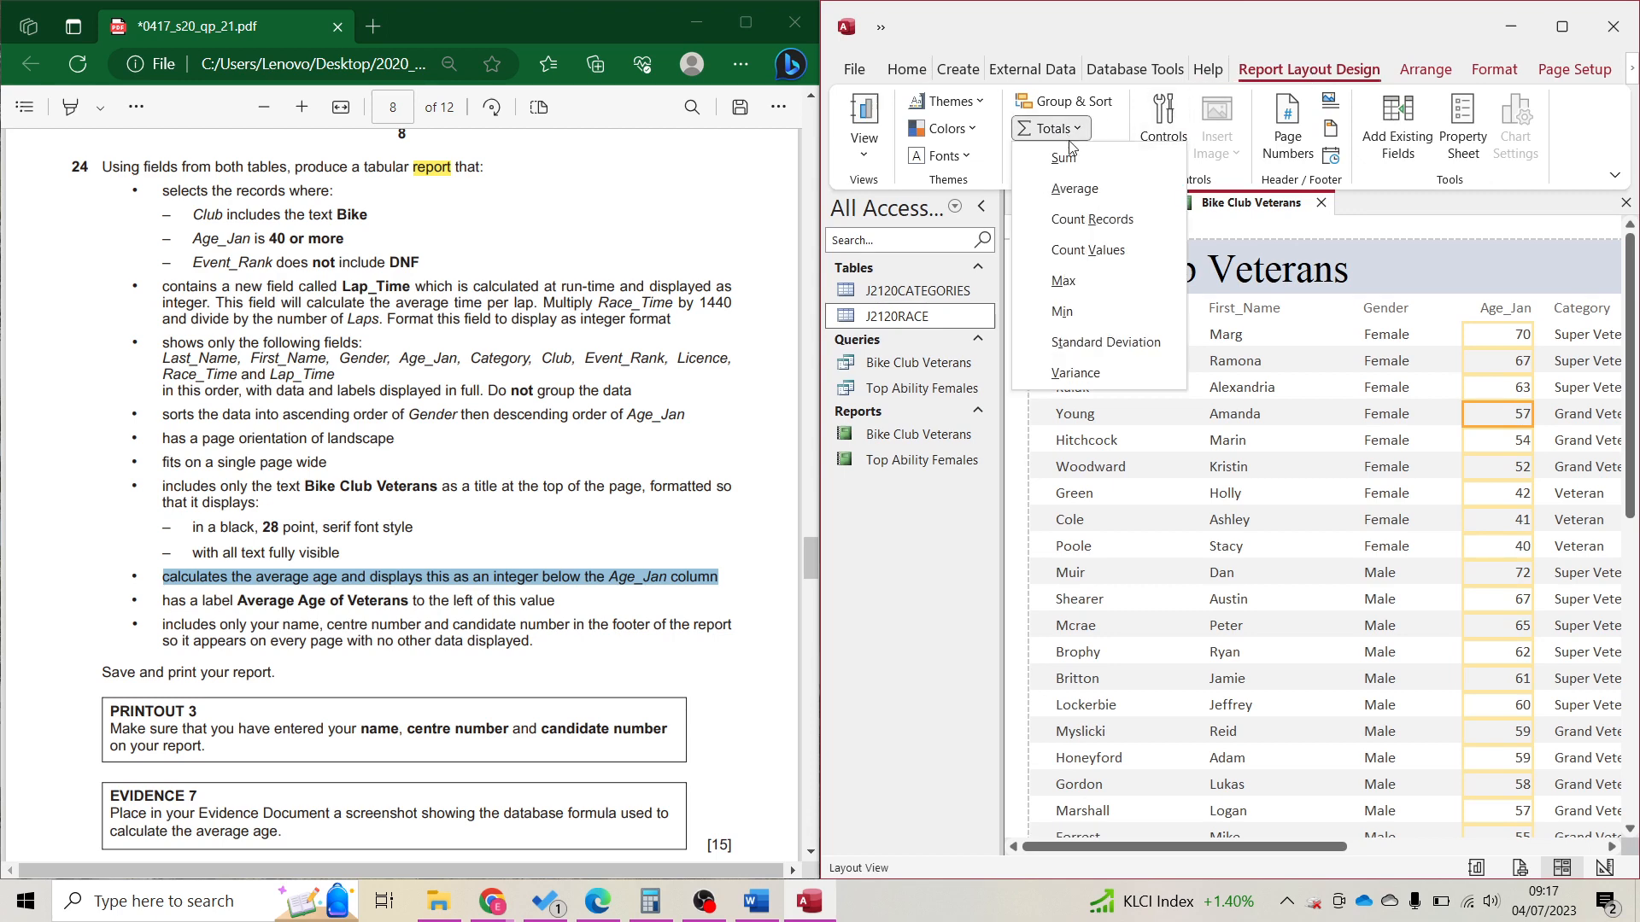
left_click(1074, 188)
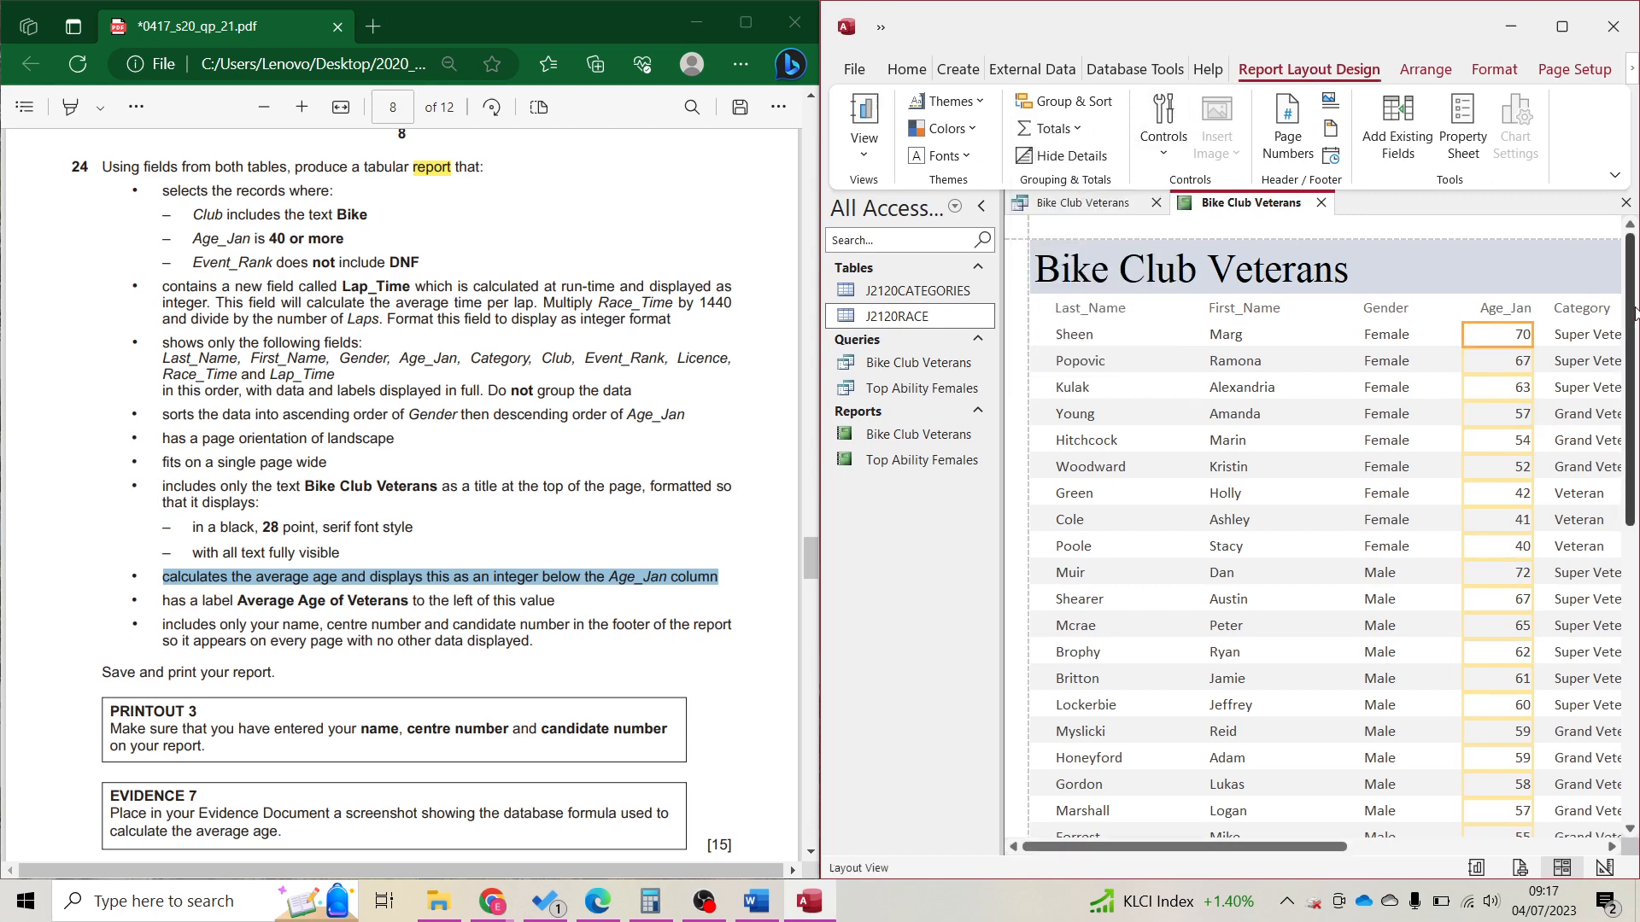
scroll(1636, 375, "down", 10)
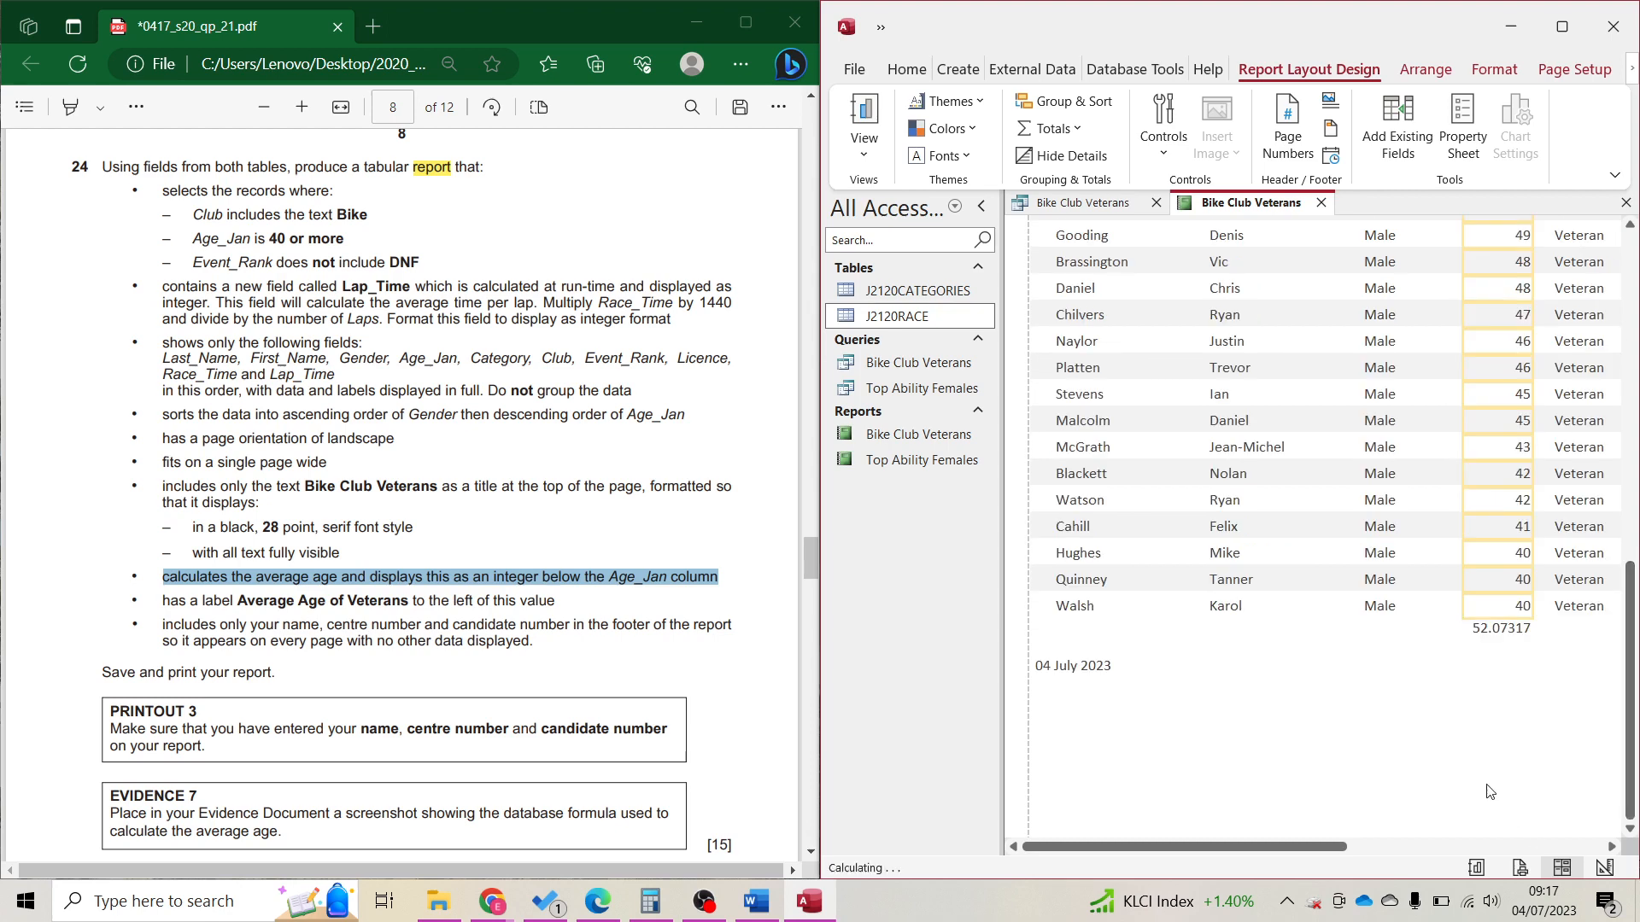
left_click(1487, 630)
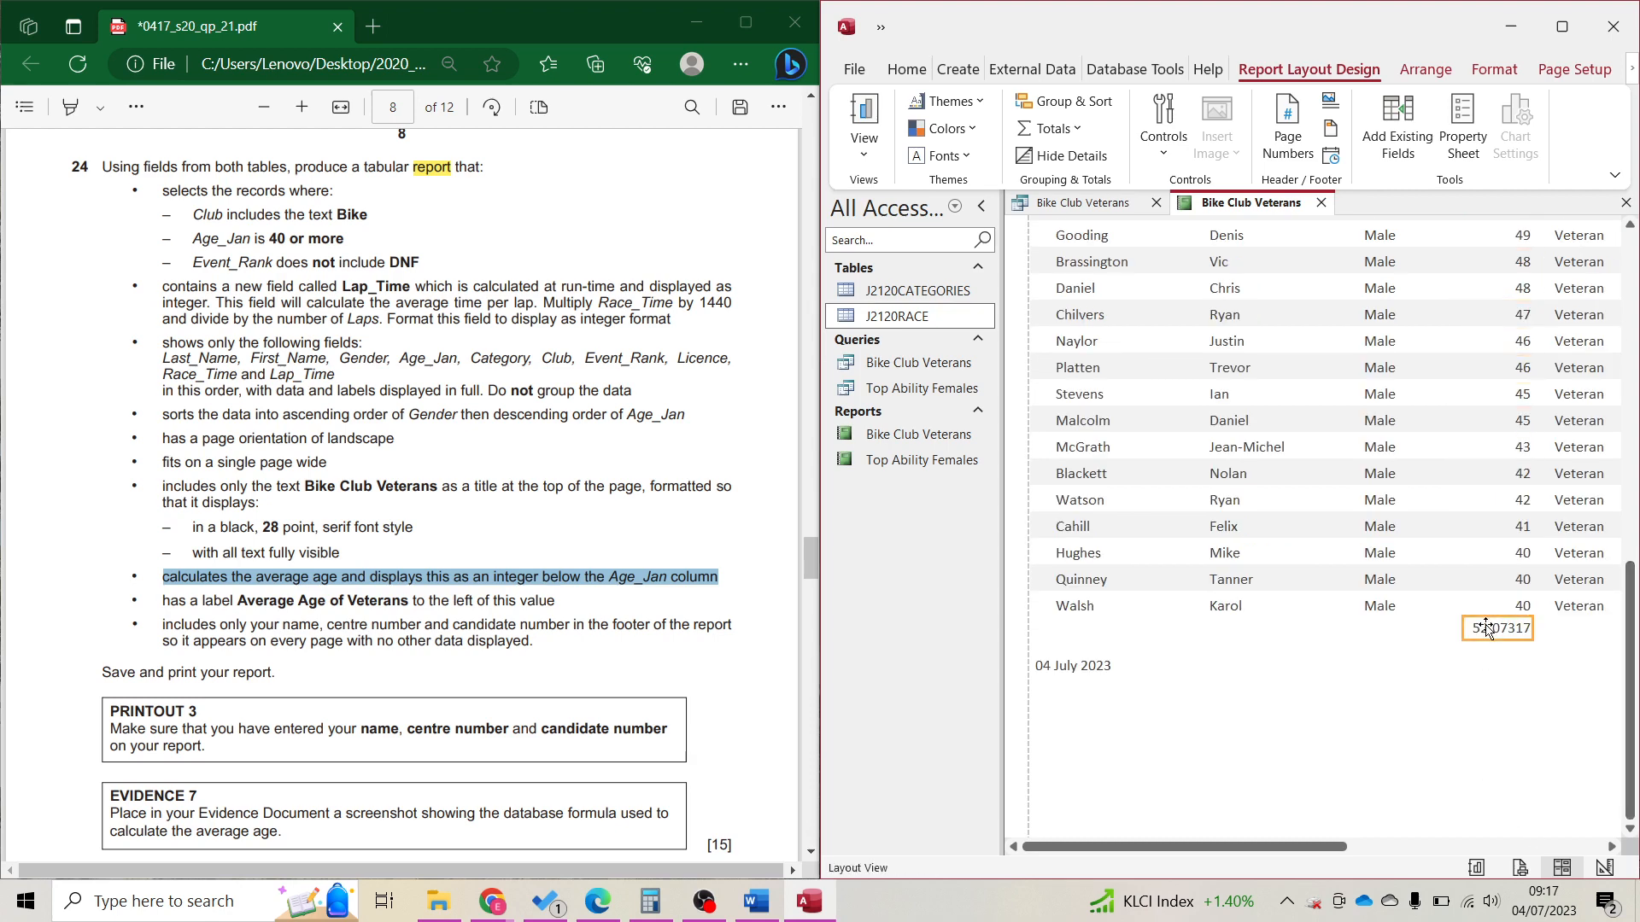
Format the Age_Jan average as Fixed with 0 decimal places so it reads 52.
left_click(1463, 137)
left_click(1601, 327)
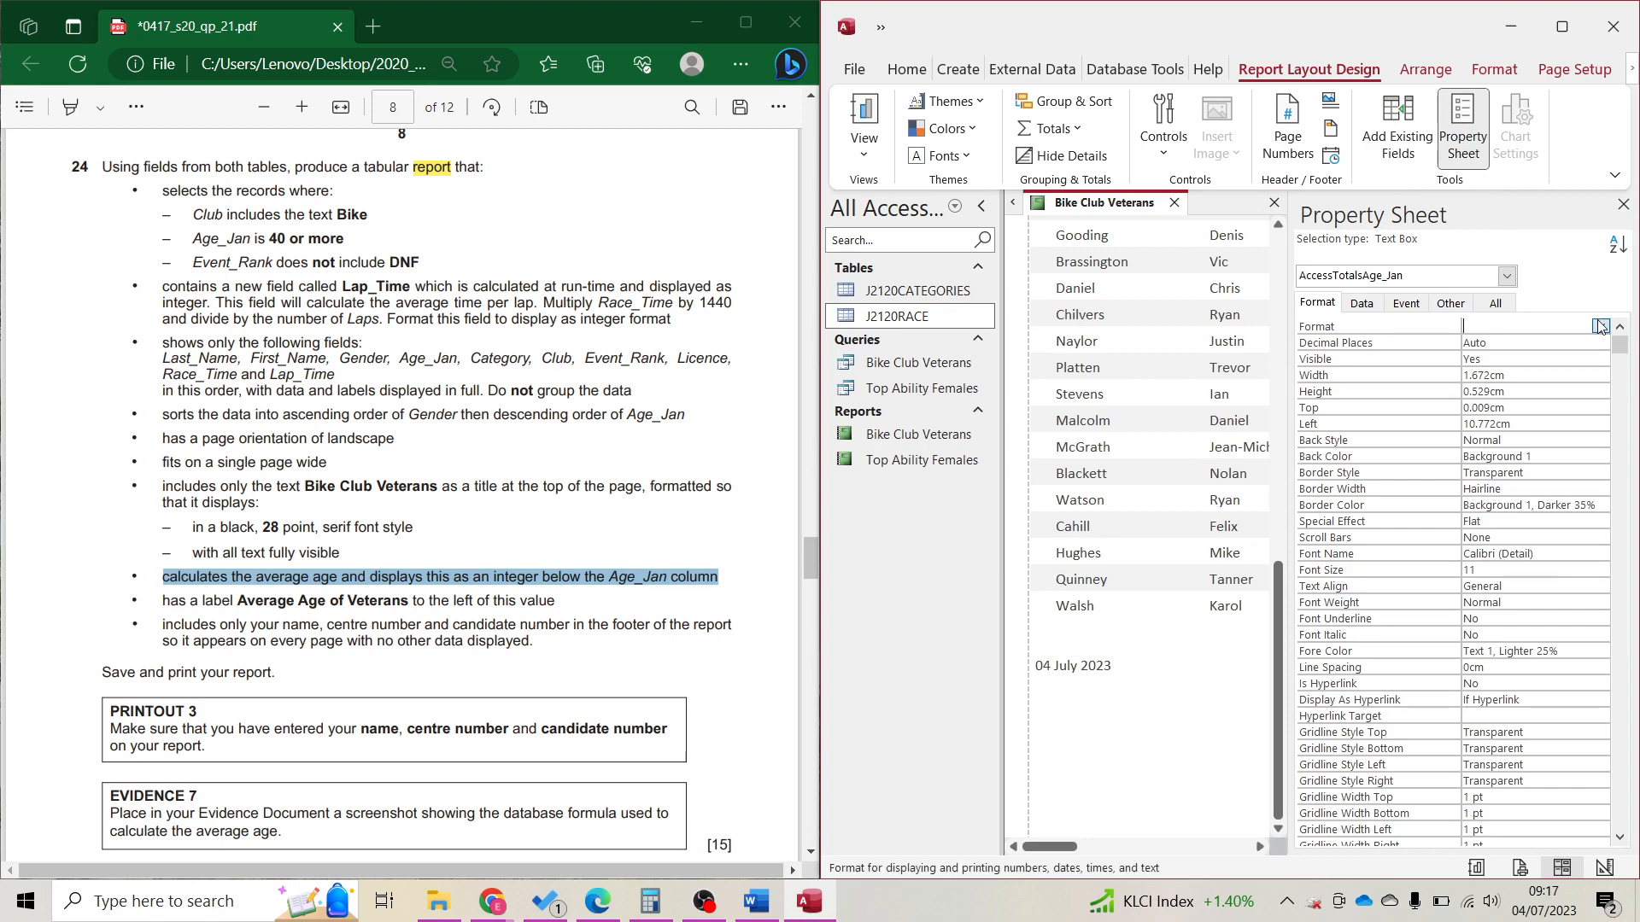
left_click(1601, 326)
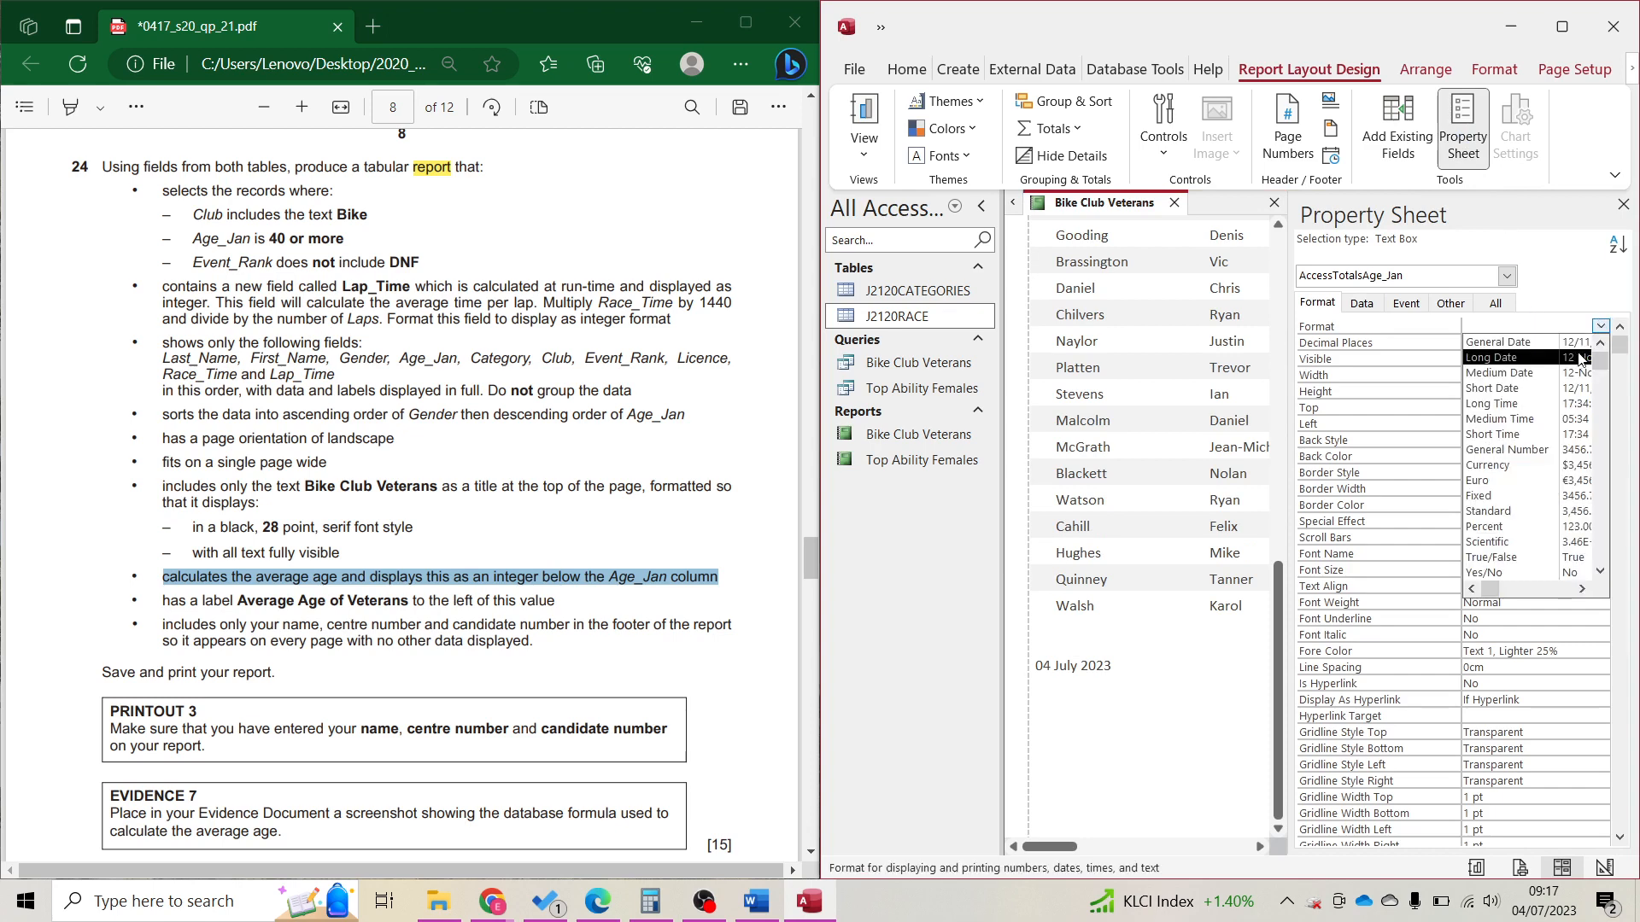
left_click(1509, 496)
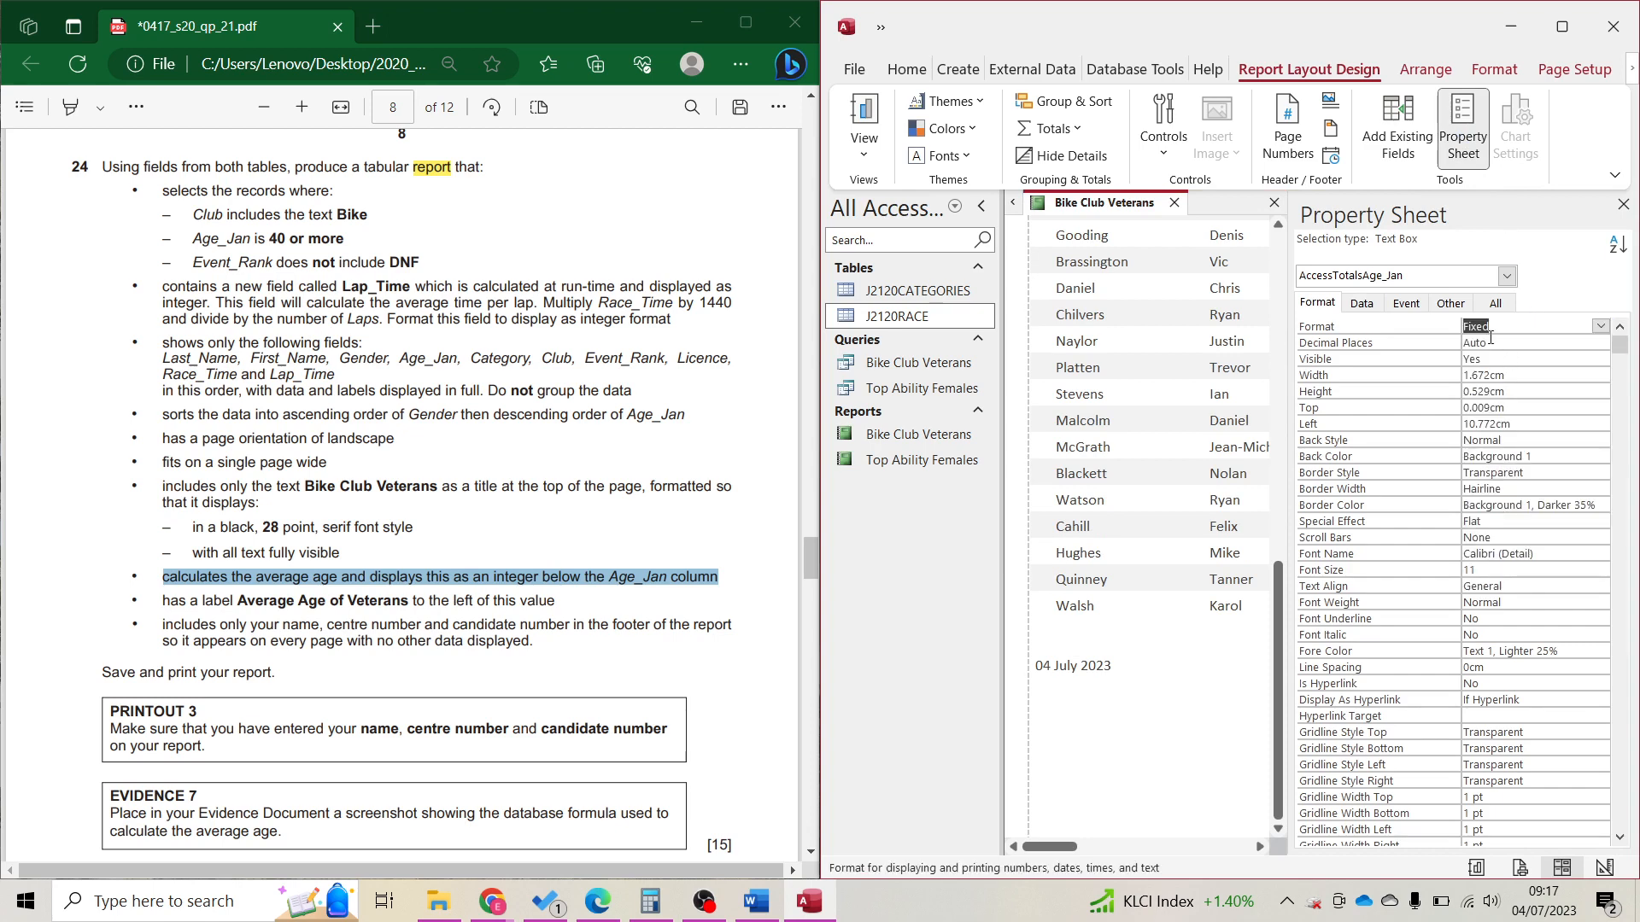
double_click(1491, 342)
type("0")
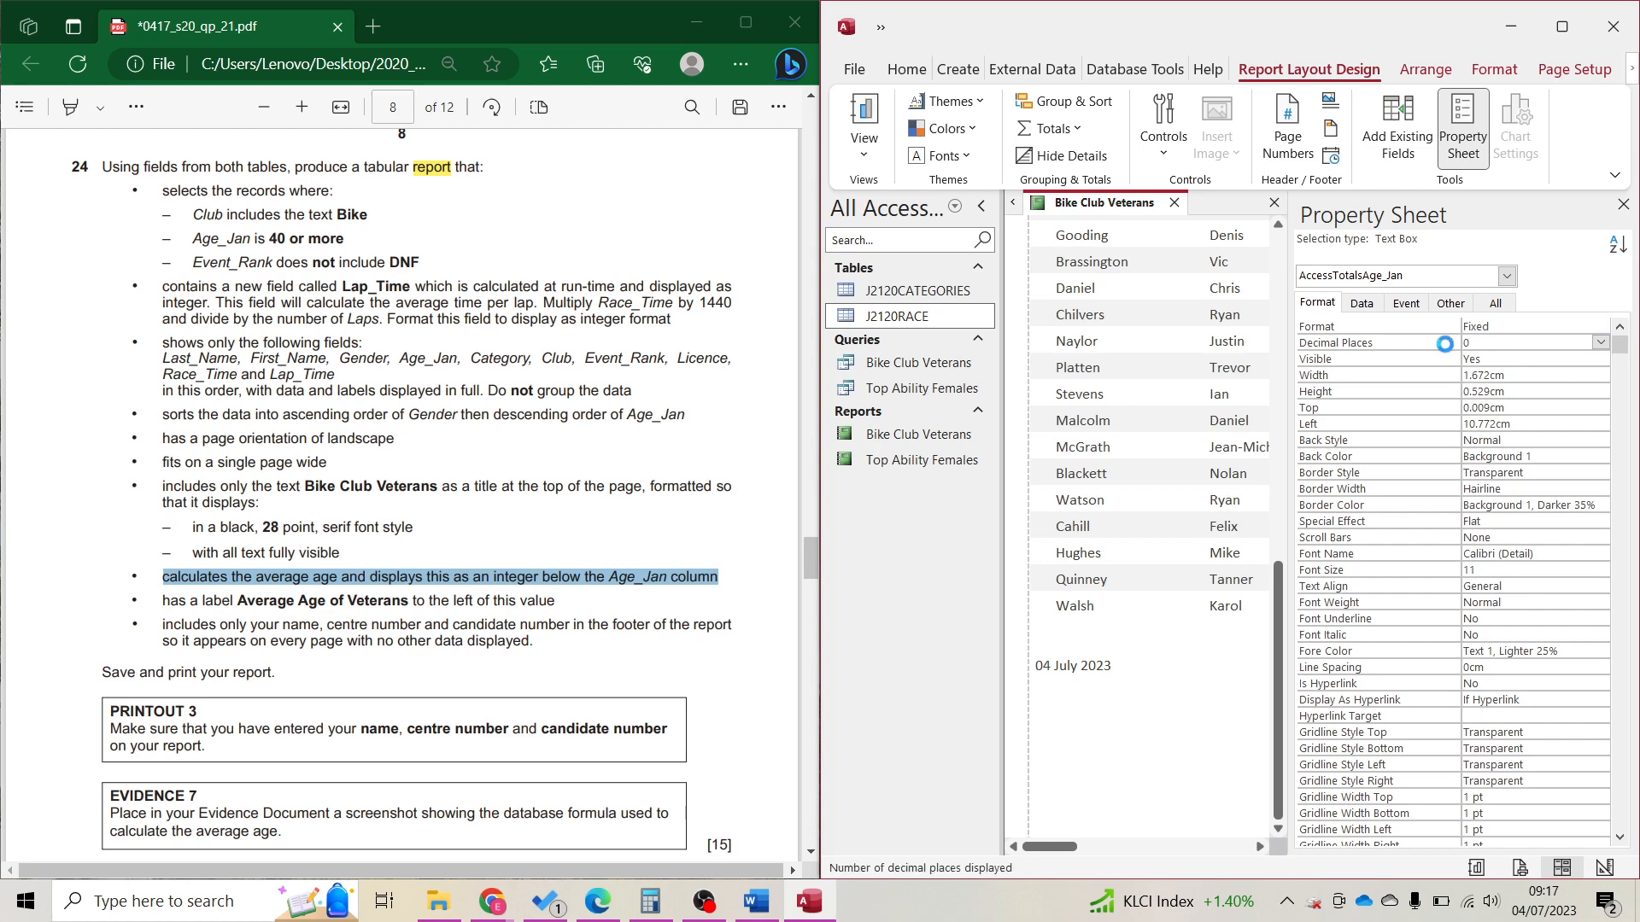
left_click(1626, 206)
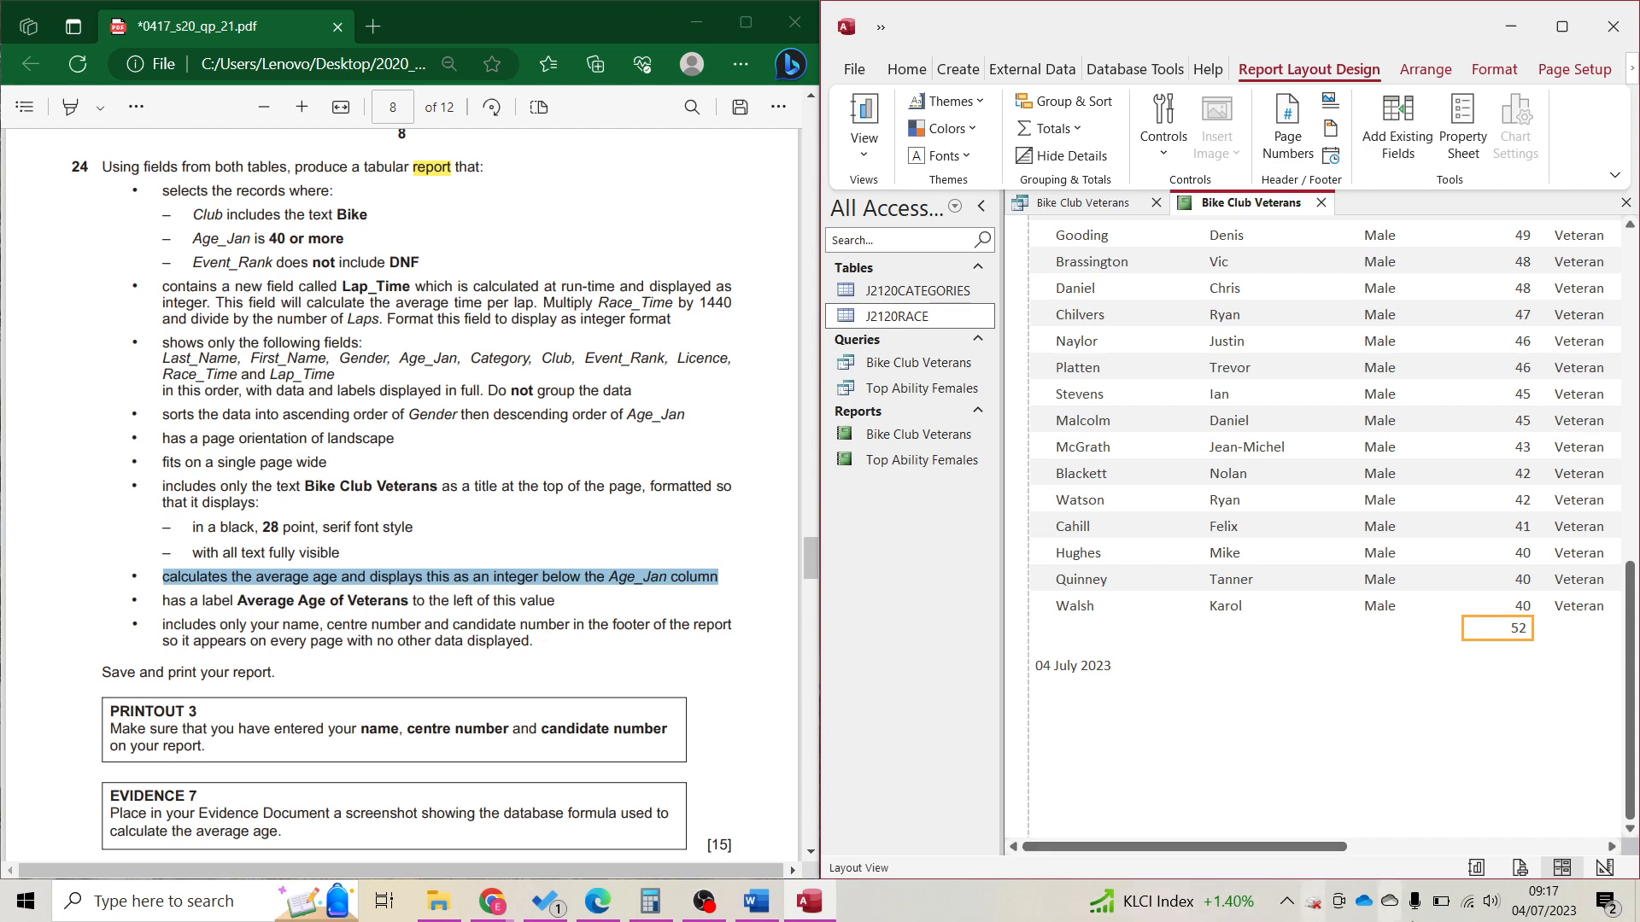
left_click(1604, 867)
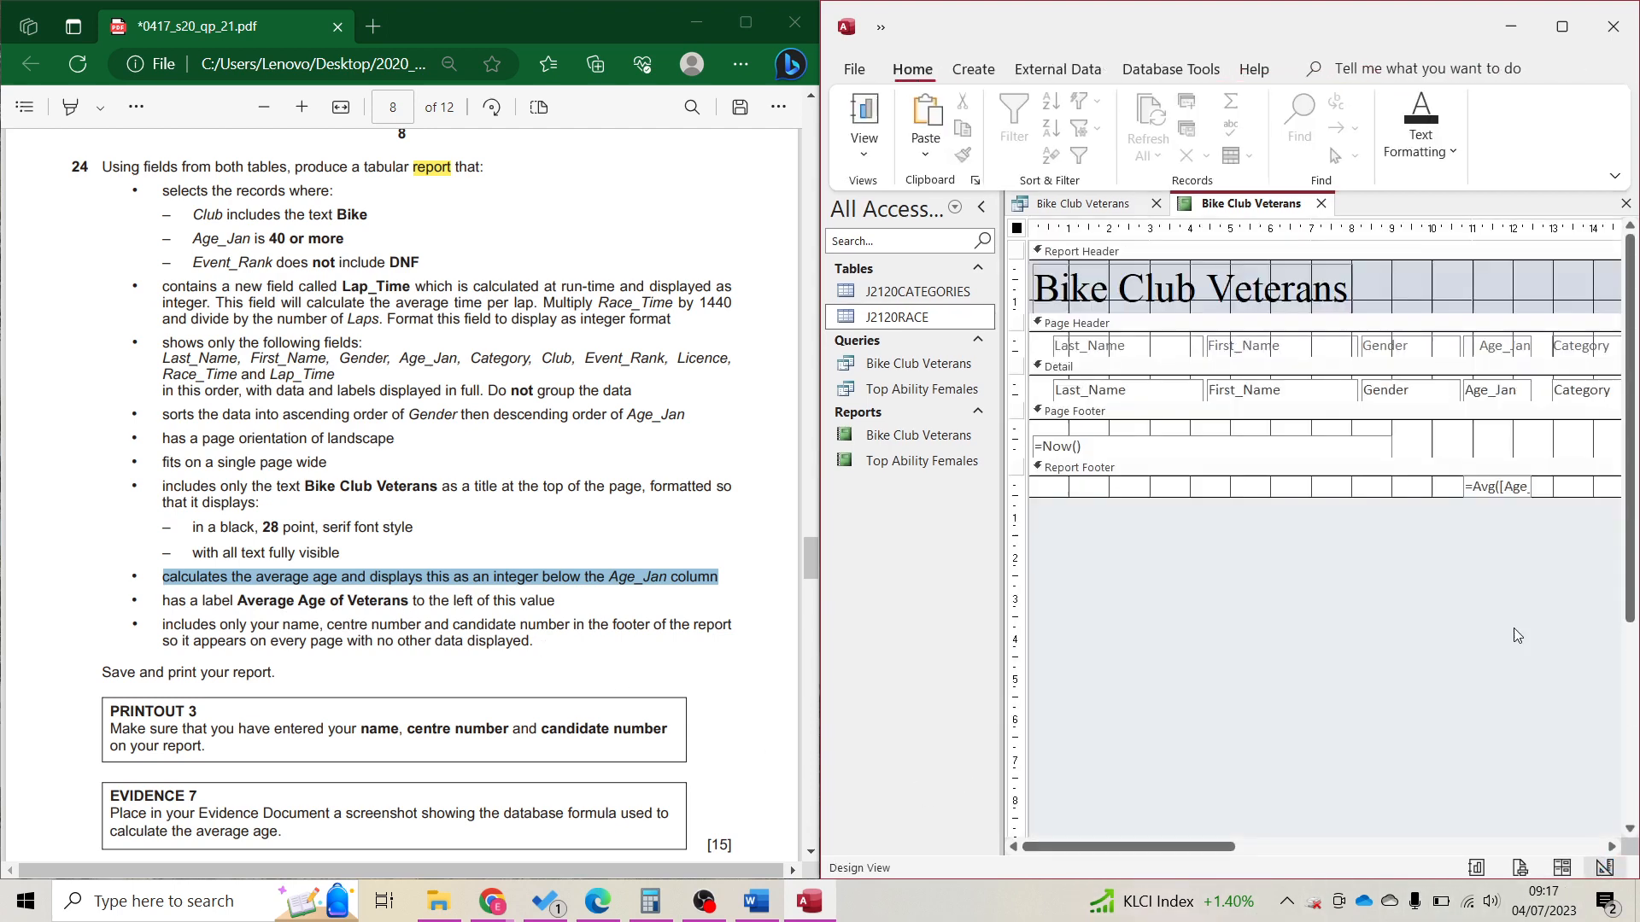
Widen the Report Footer average box until =Avg([Age_Jan]) is fully visible.
left_click(1528, 487)
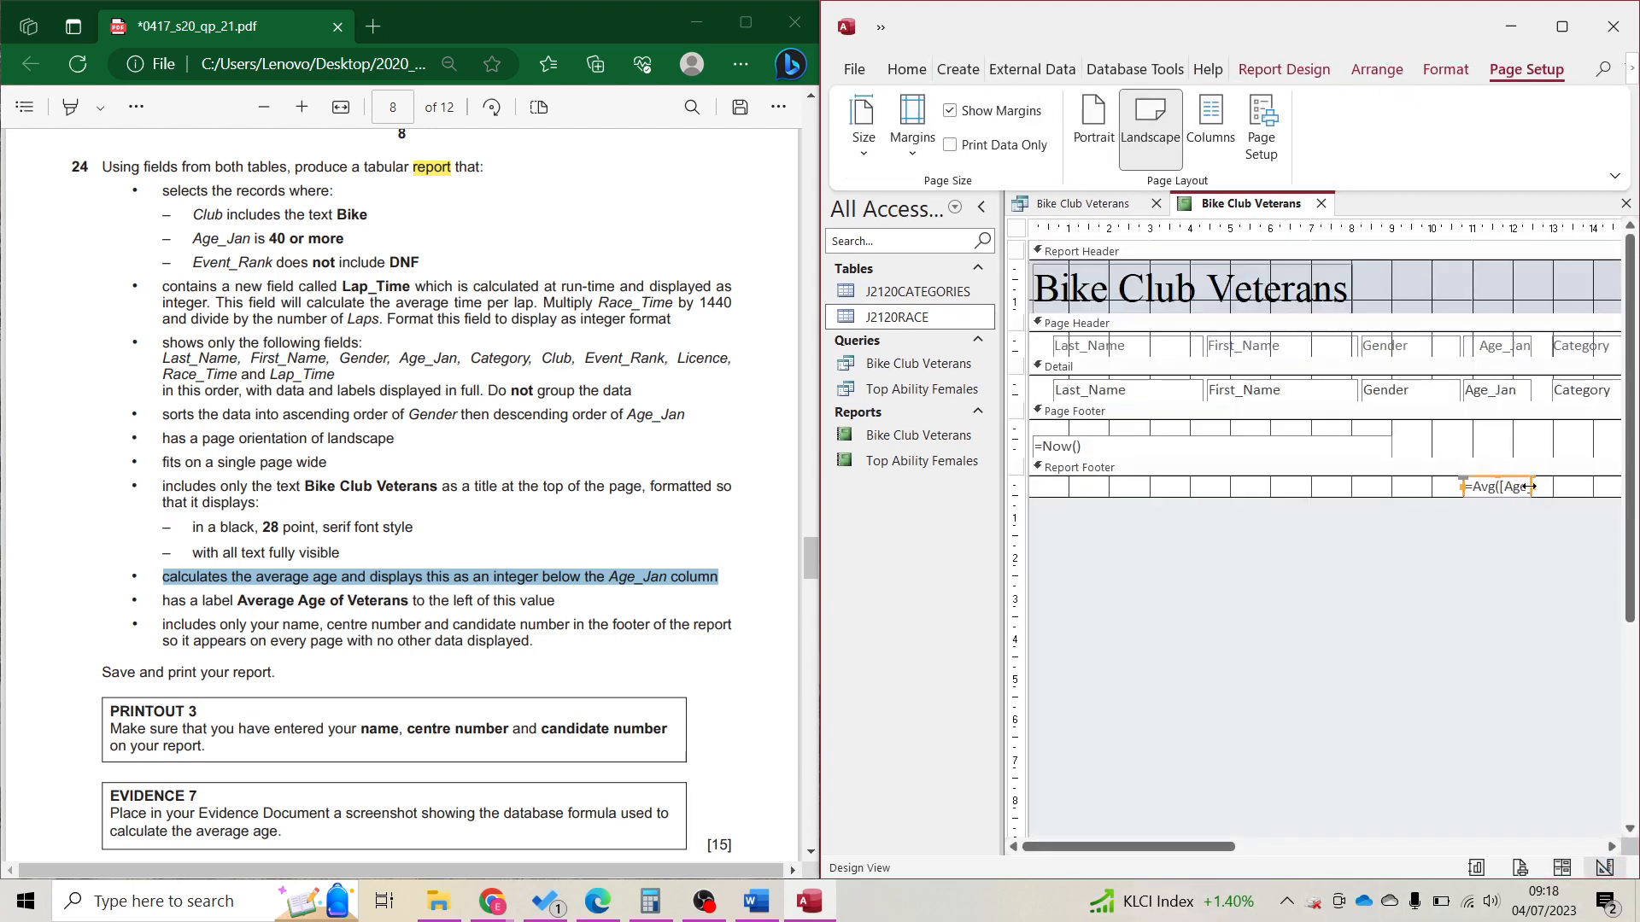
left_click_drag(1533, 485, 1559, 486)
left_click_drag(1559, 494, 1579, 492)
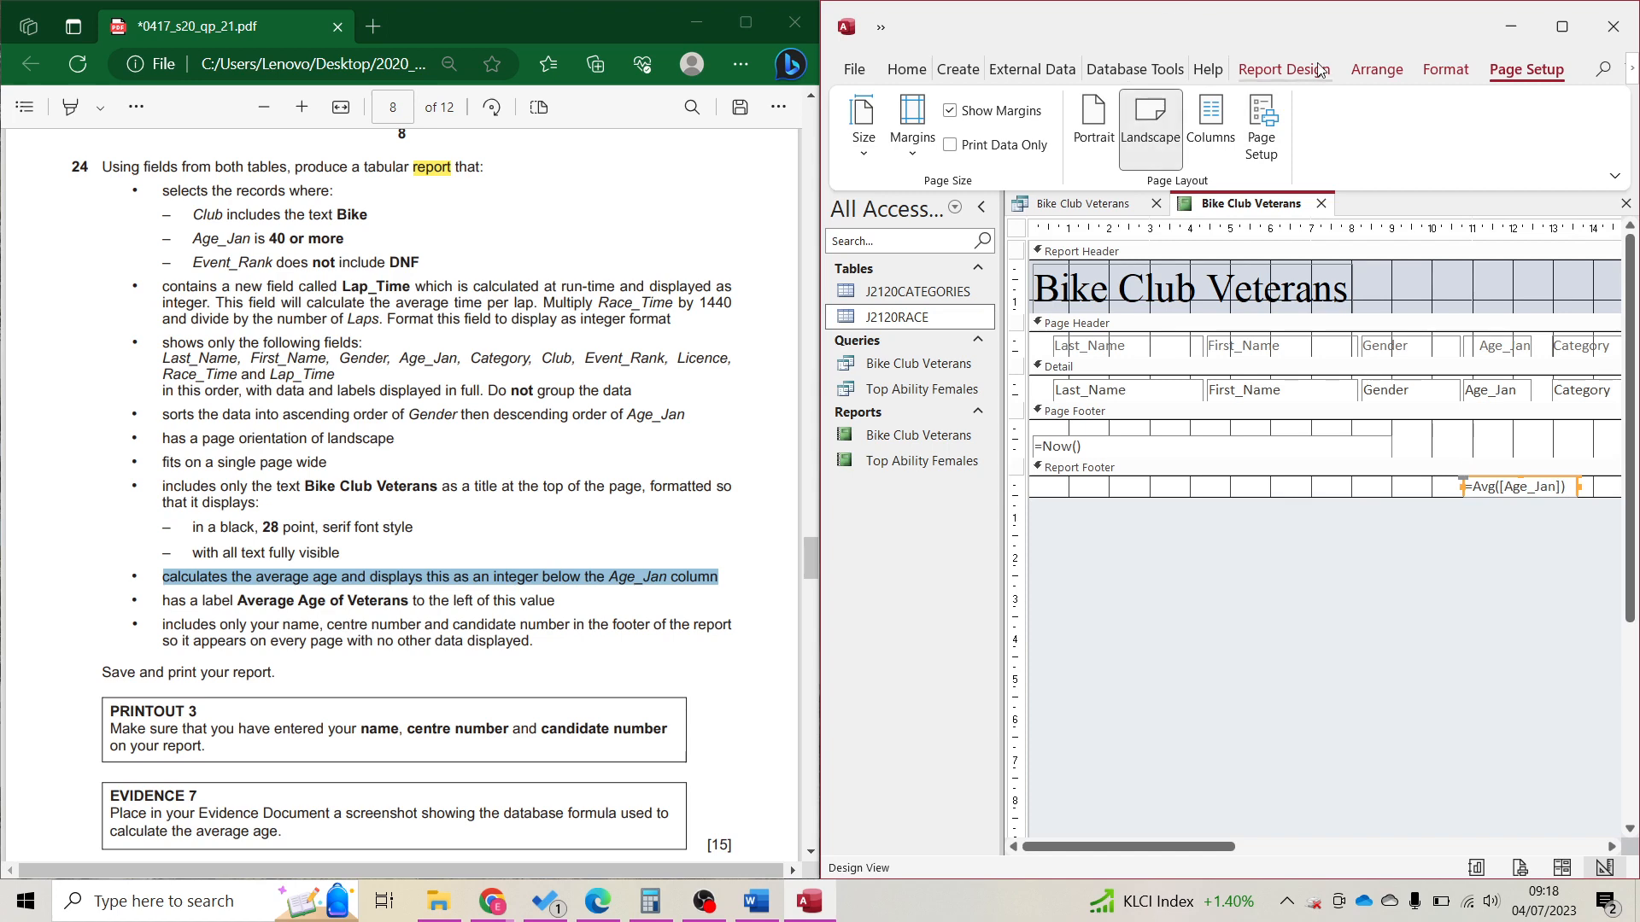
Add a Report Footer label reading 'Average Age of Veterans' left of the average.
left_click(1285, 69)
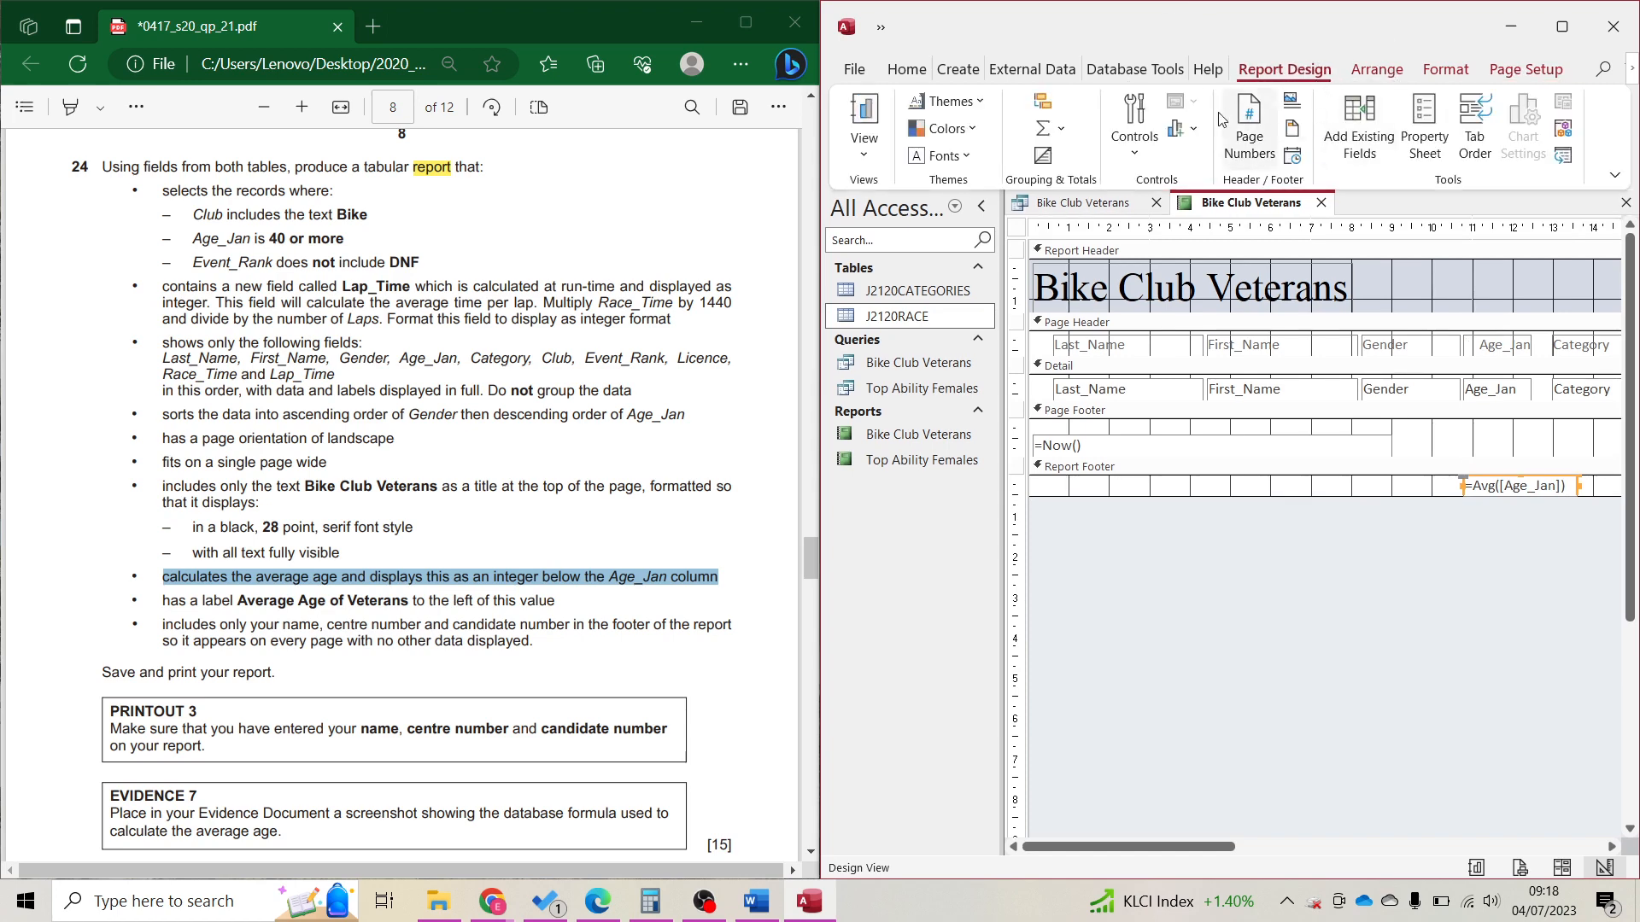
left_click(1138, 135)
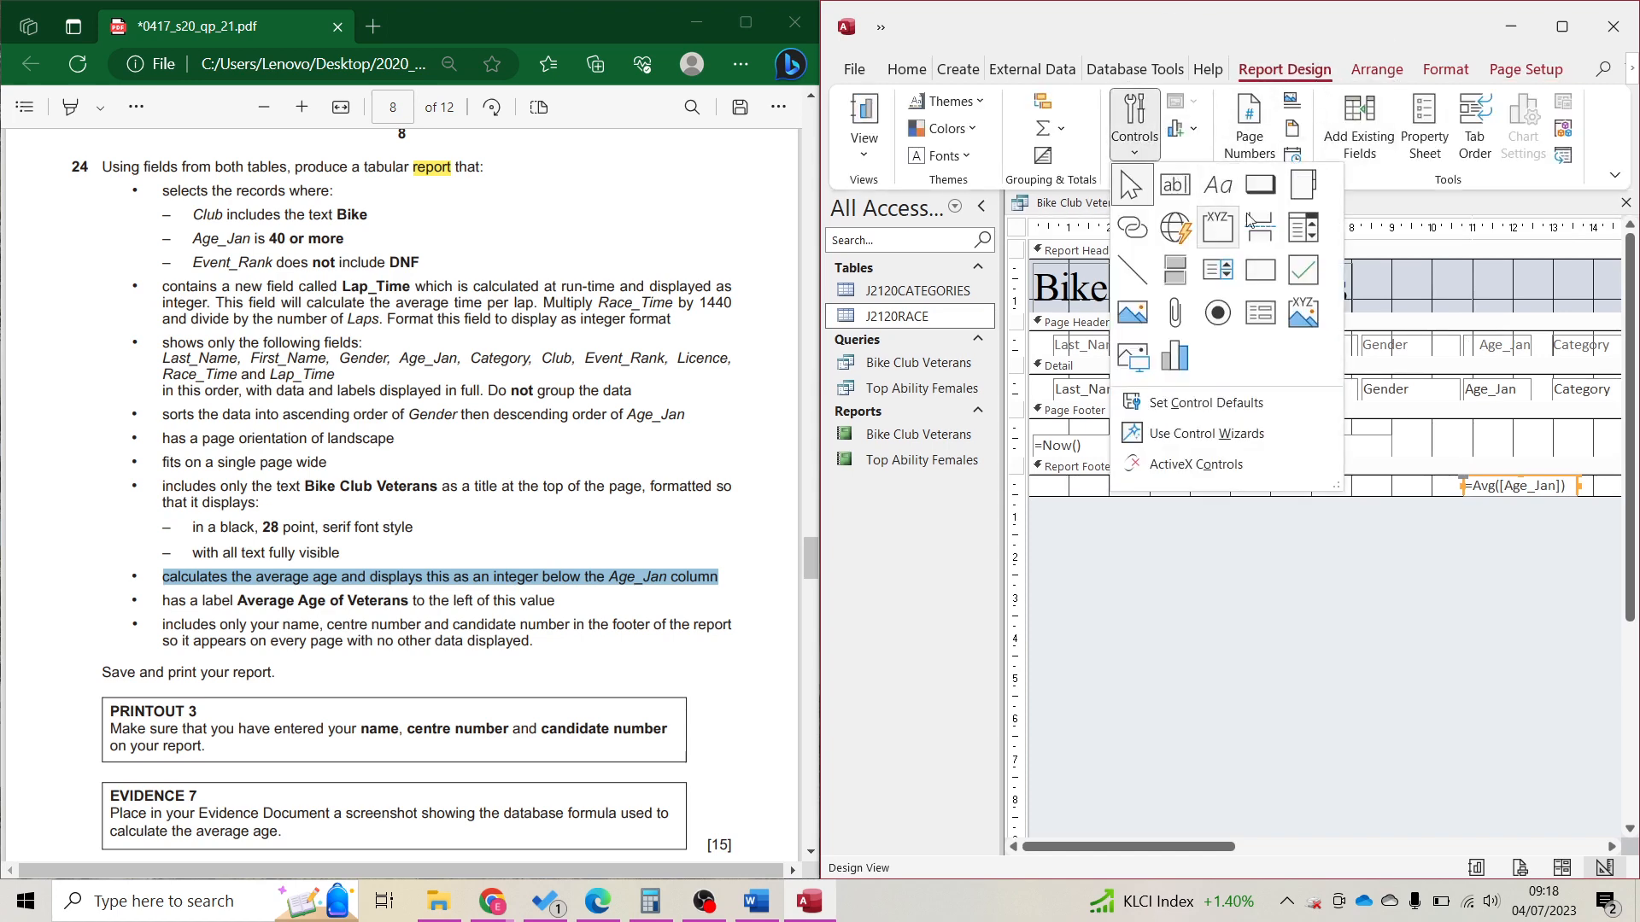
left_click(1219, 190)
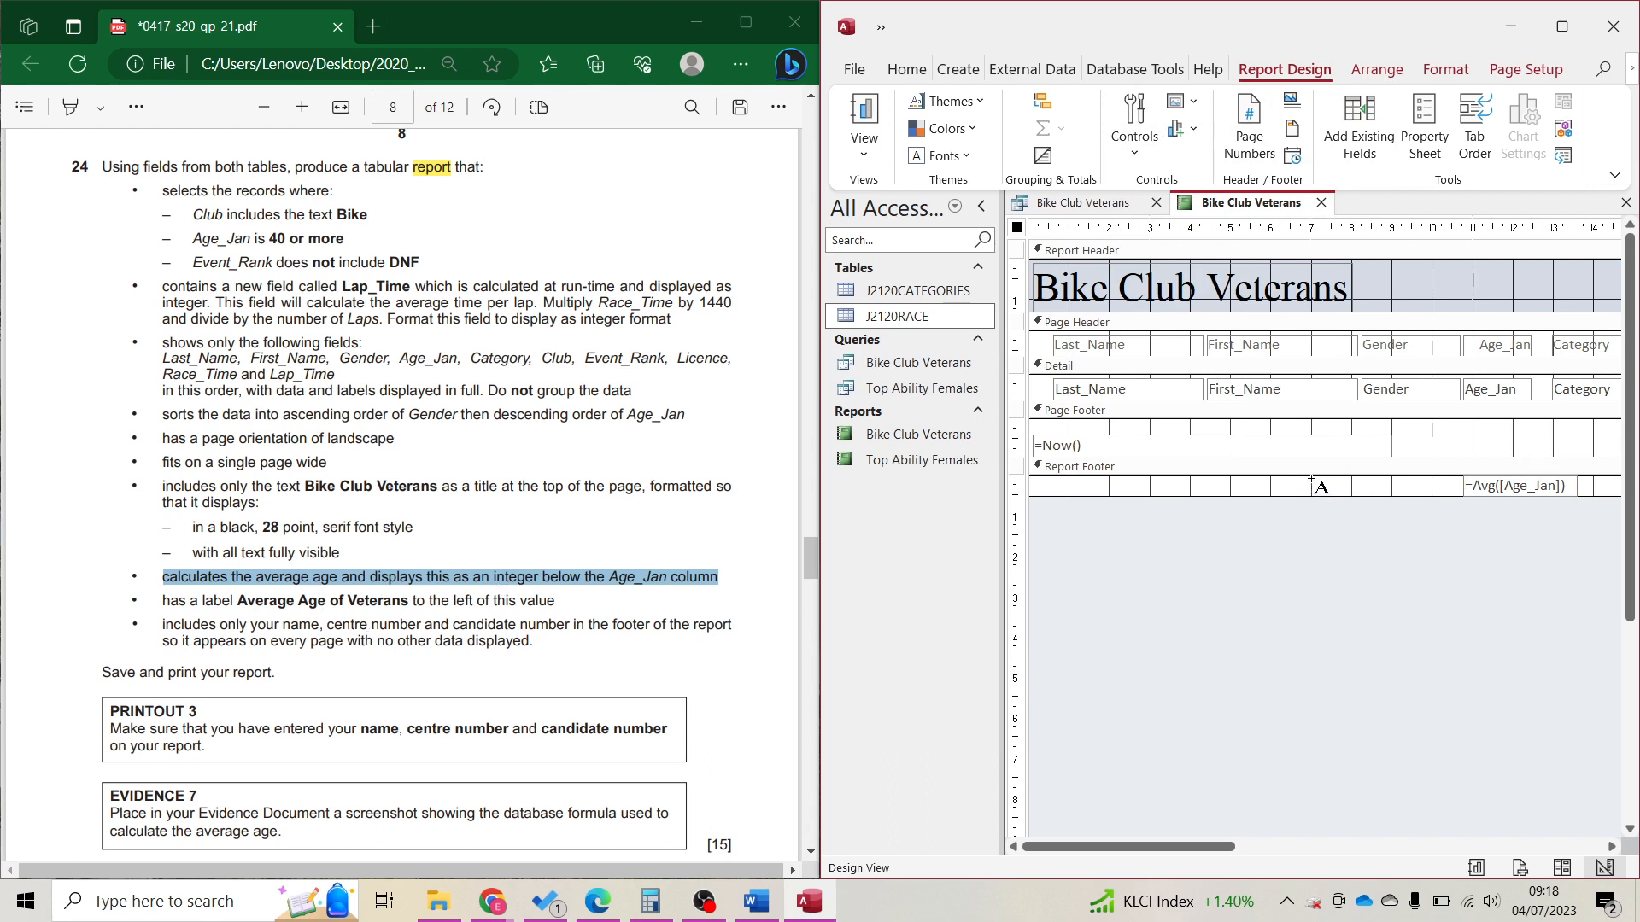
left_click_drag(1313, 479, 1457, 495)
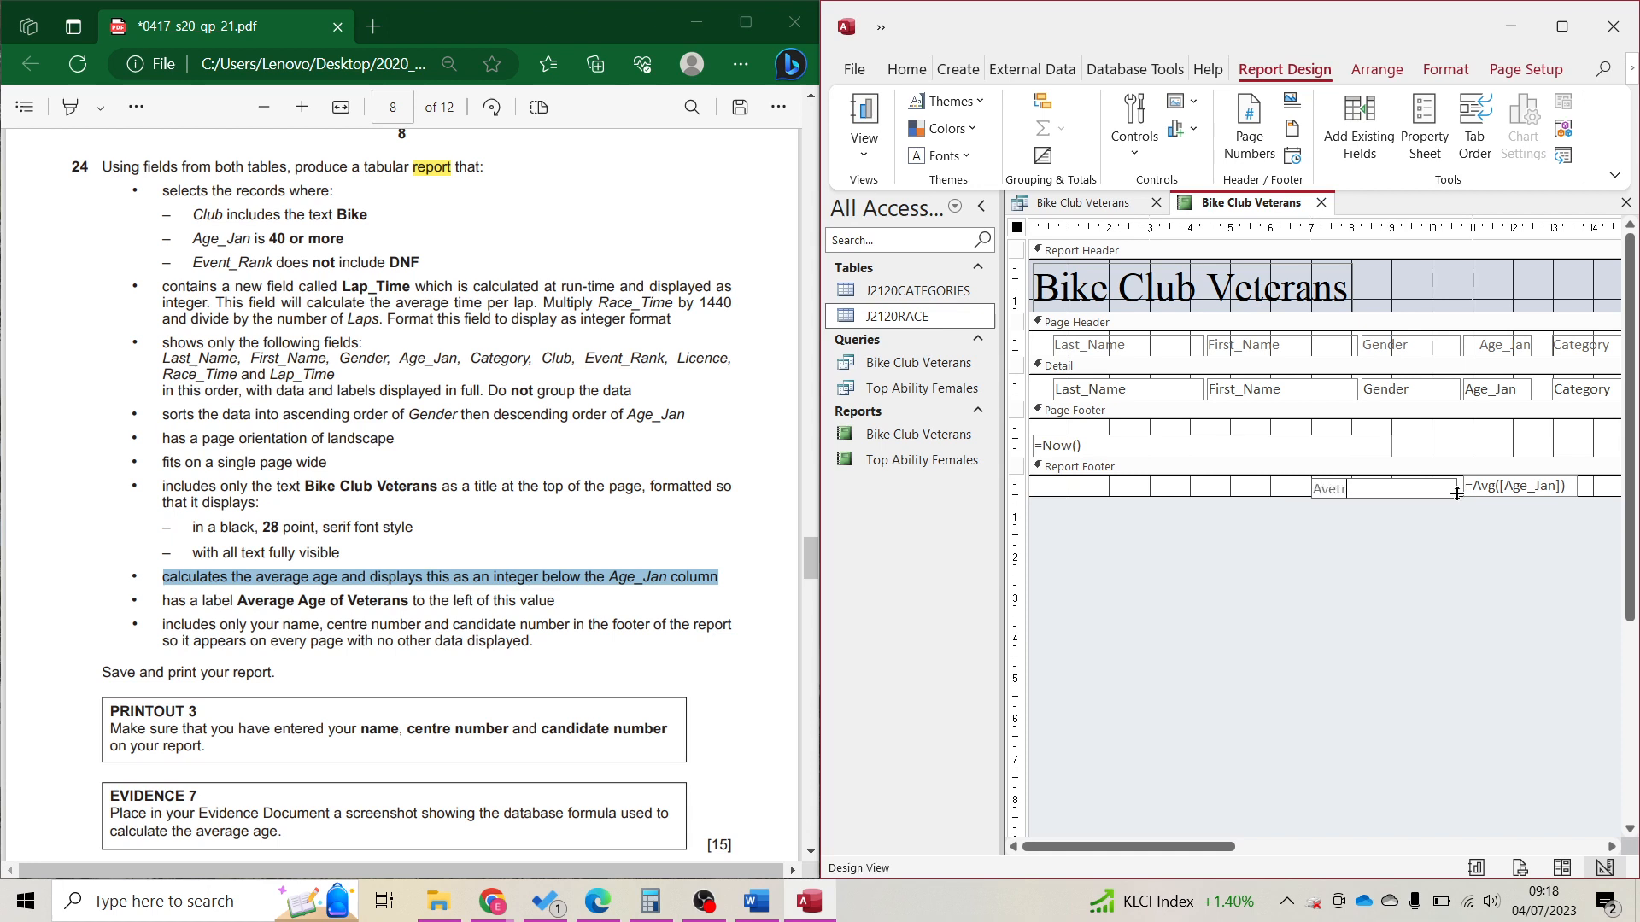
type("Average Age of Veterans")
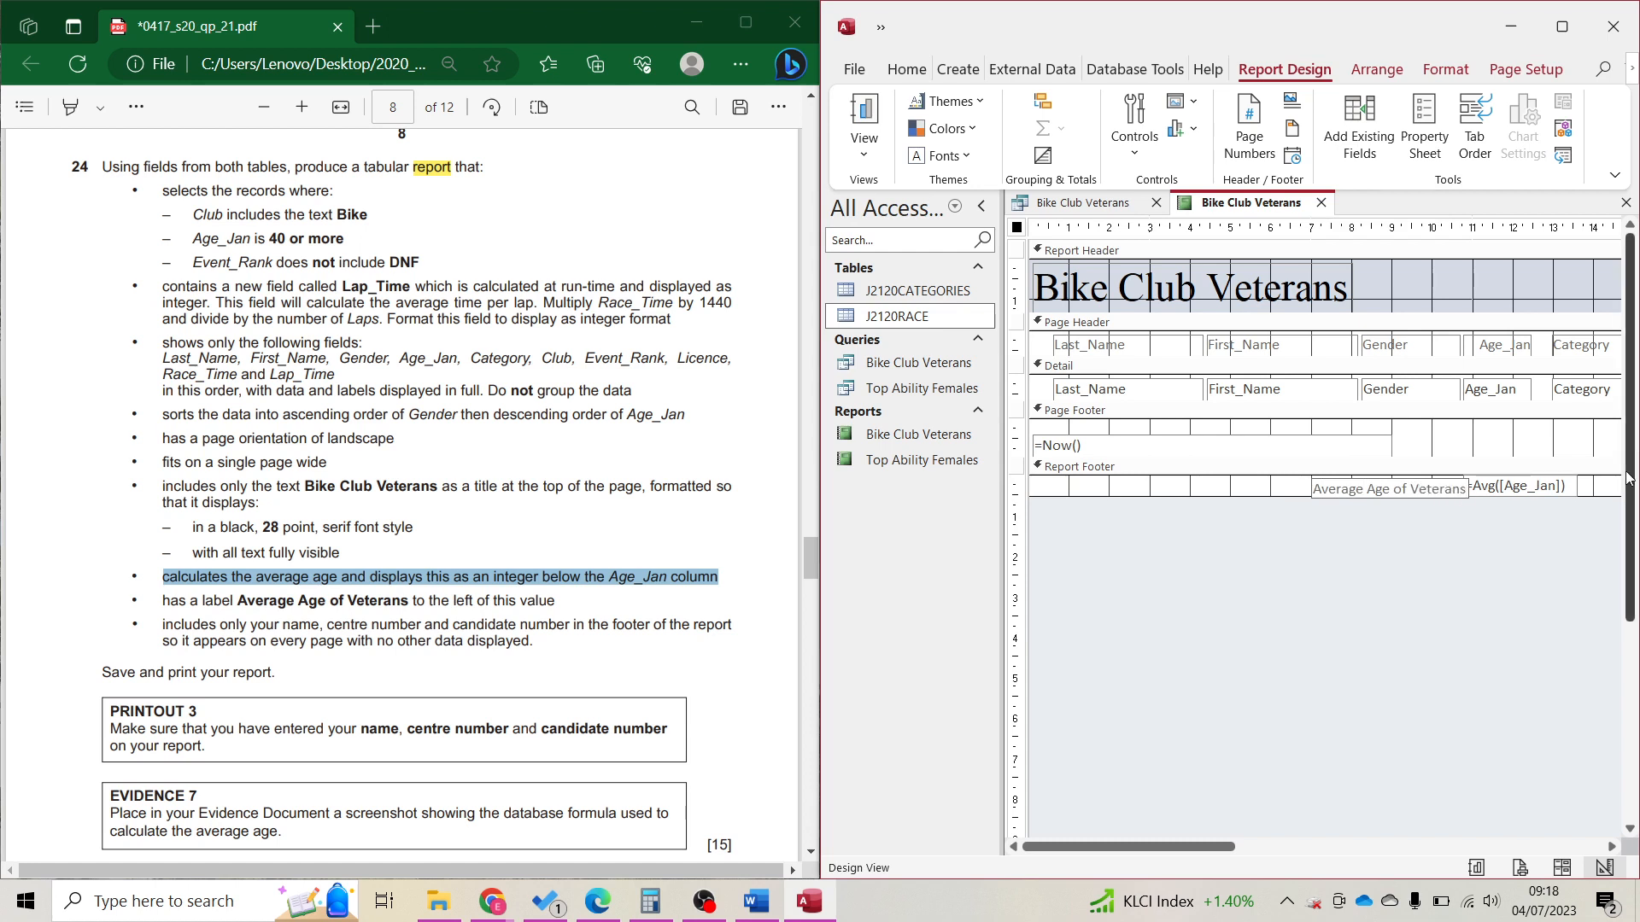
left_click(1372, 504)
Nudge the label into line beside the =Avg([Age_Jan]) box.
left_click(1350, 488)
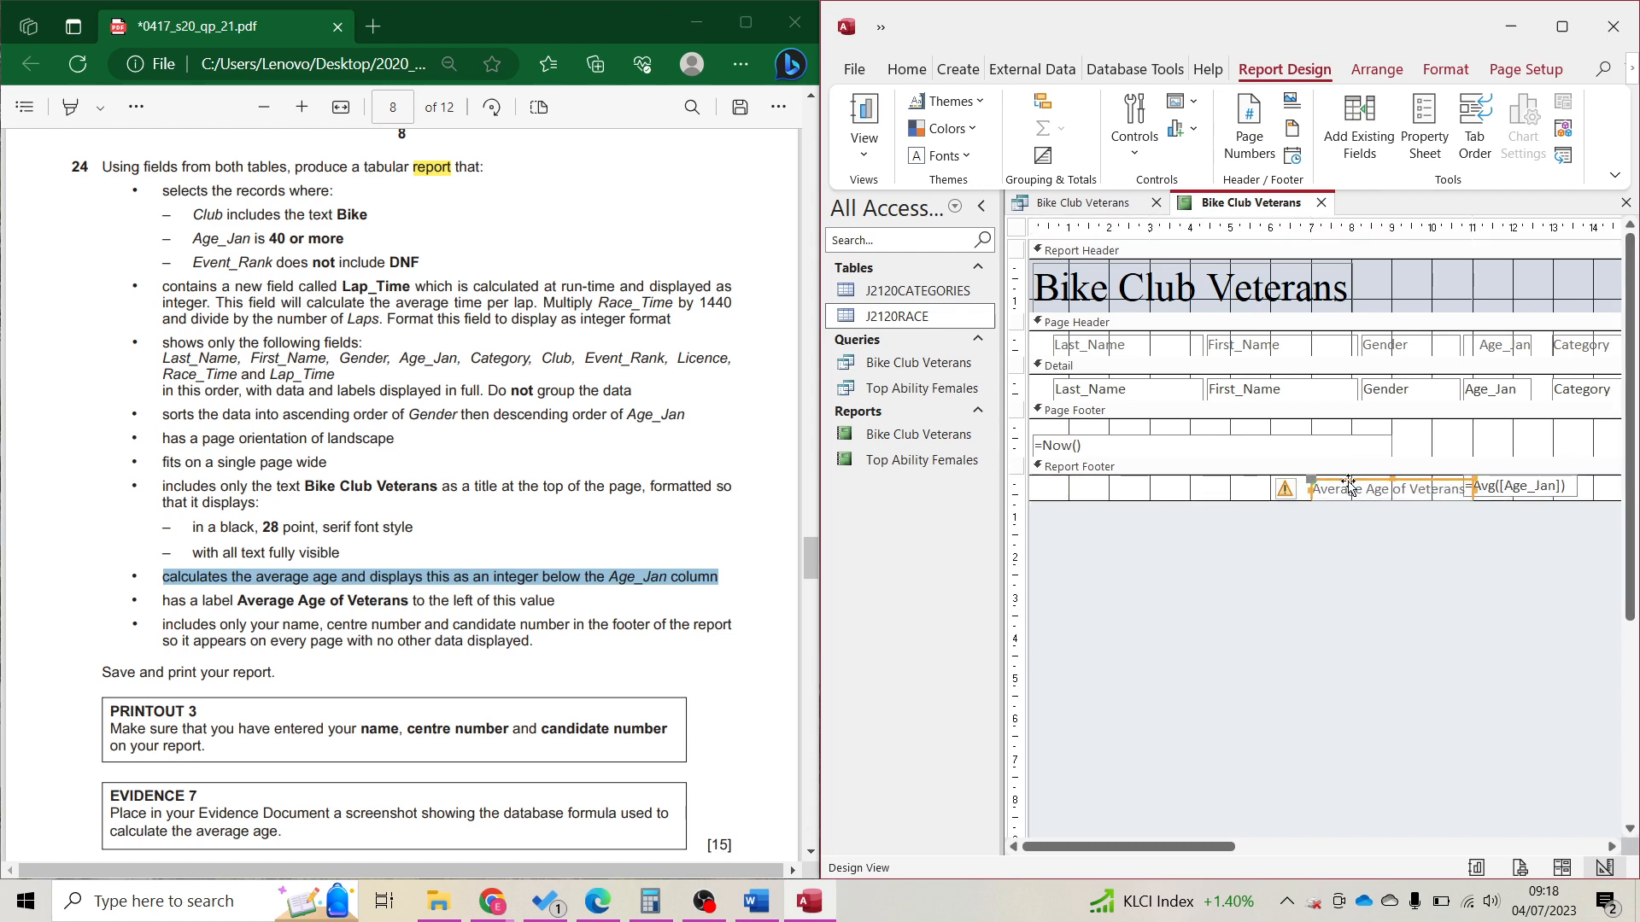
left_click_drag(1354, 488, 1350, 484)
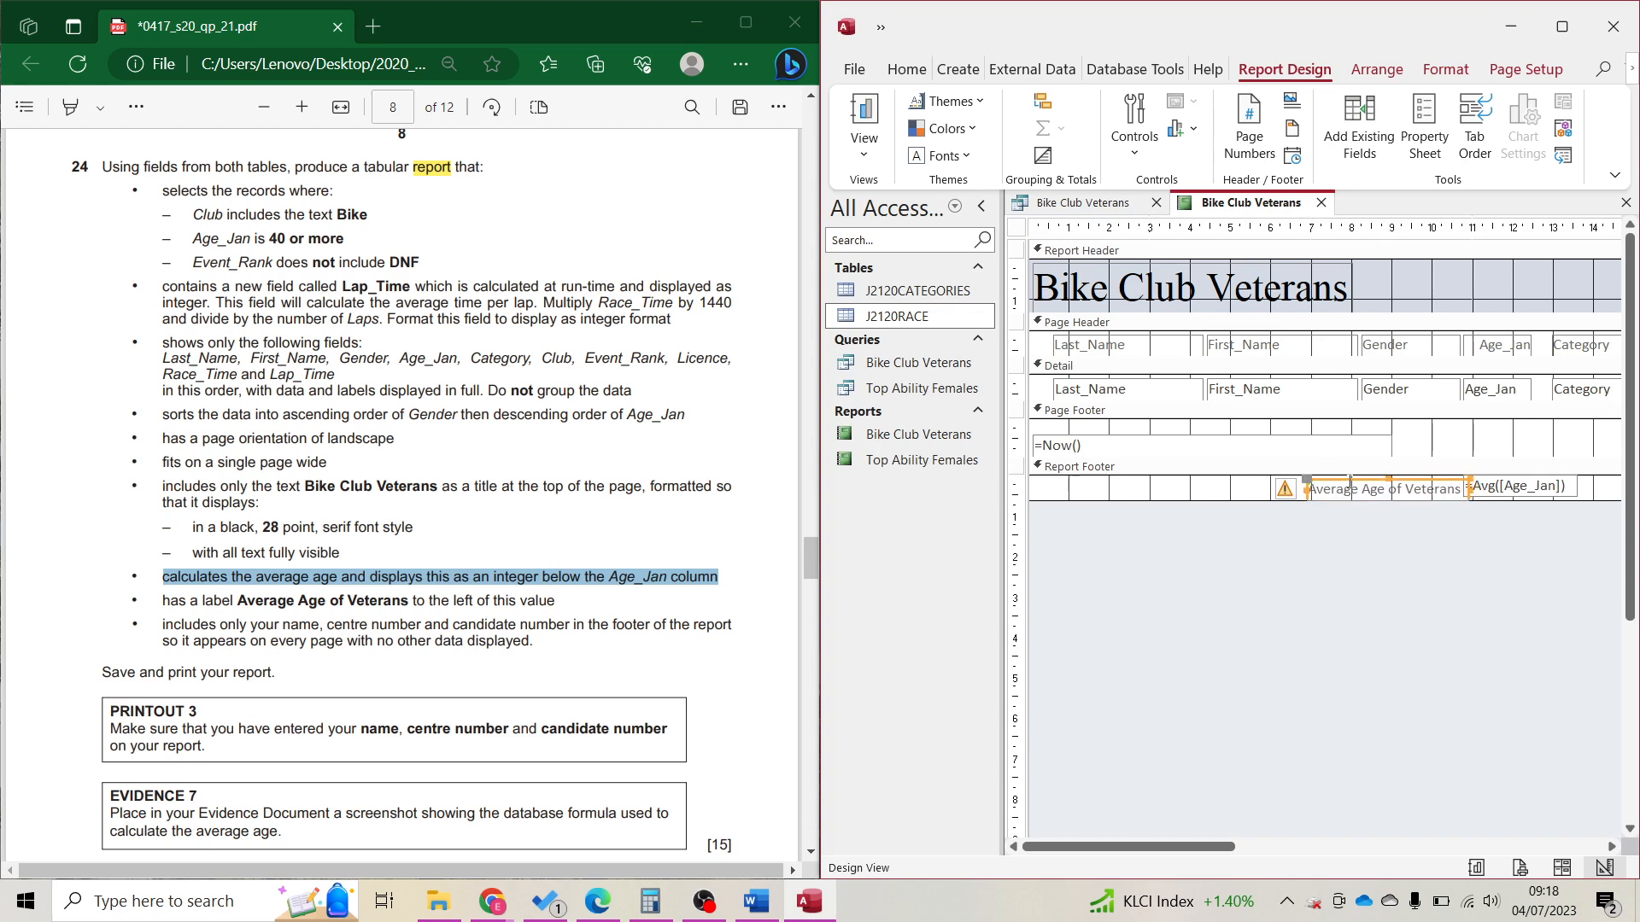
left_click(1469, 546)
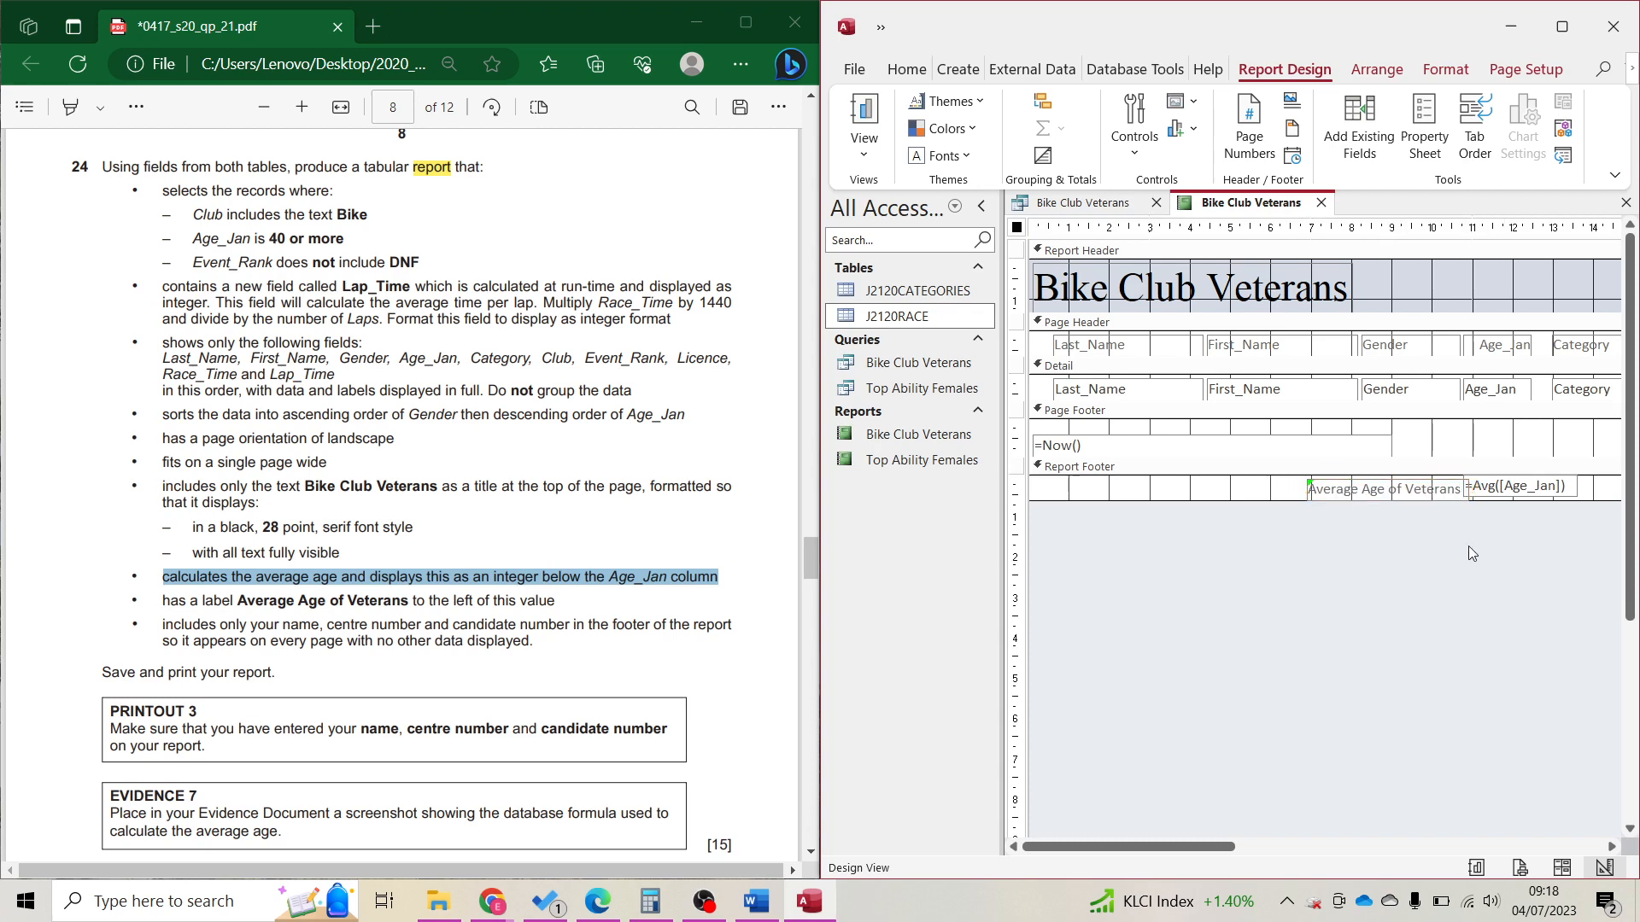
left_click(1371, 497)
left_click_drag(1373, 498, 1373, 494)
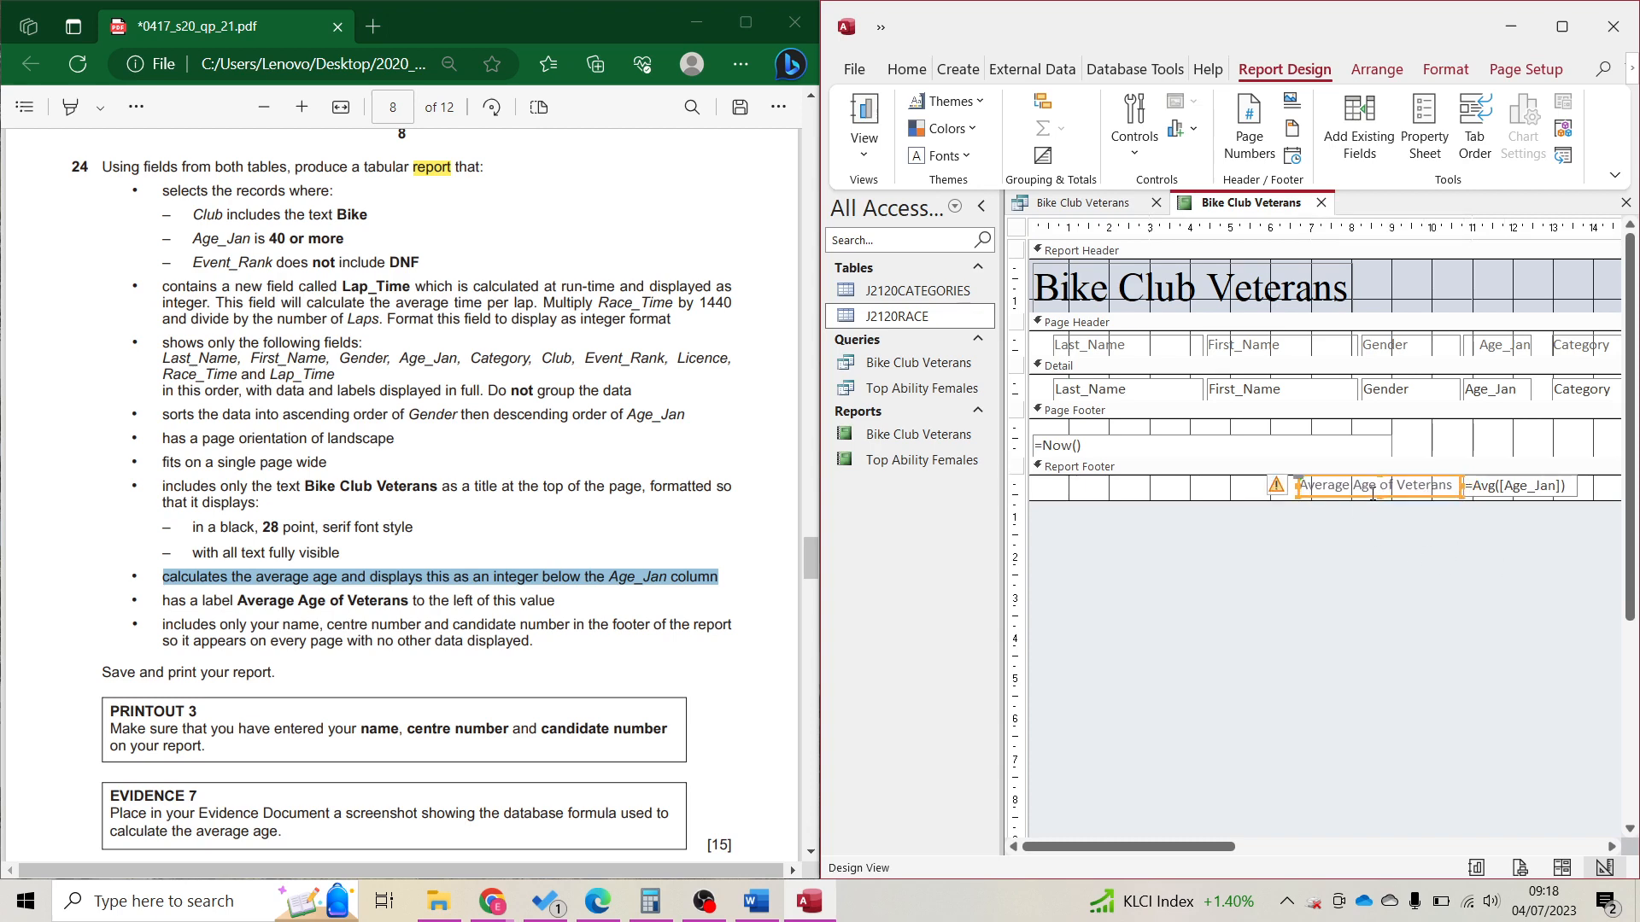
left_click(1114, 543)
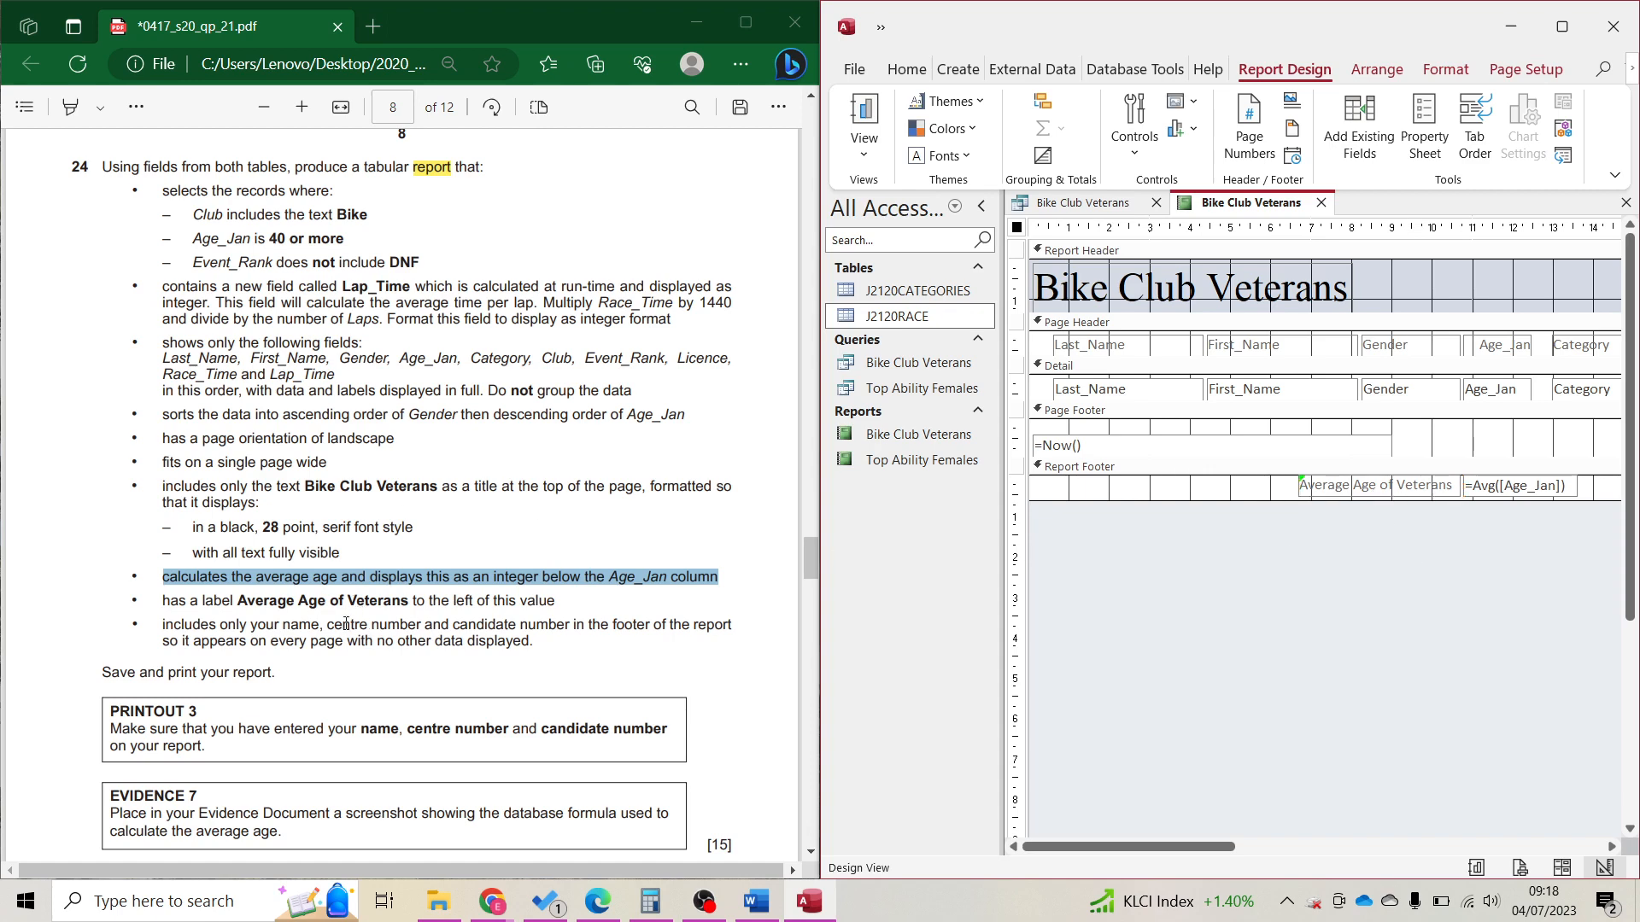
Snip the label and =Avg([Age_Jan]) formula and paste it under Evidence 7 in Word.
scroll(346, 624, "down", 3)
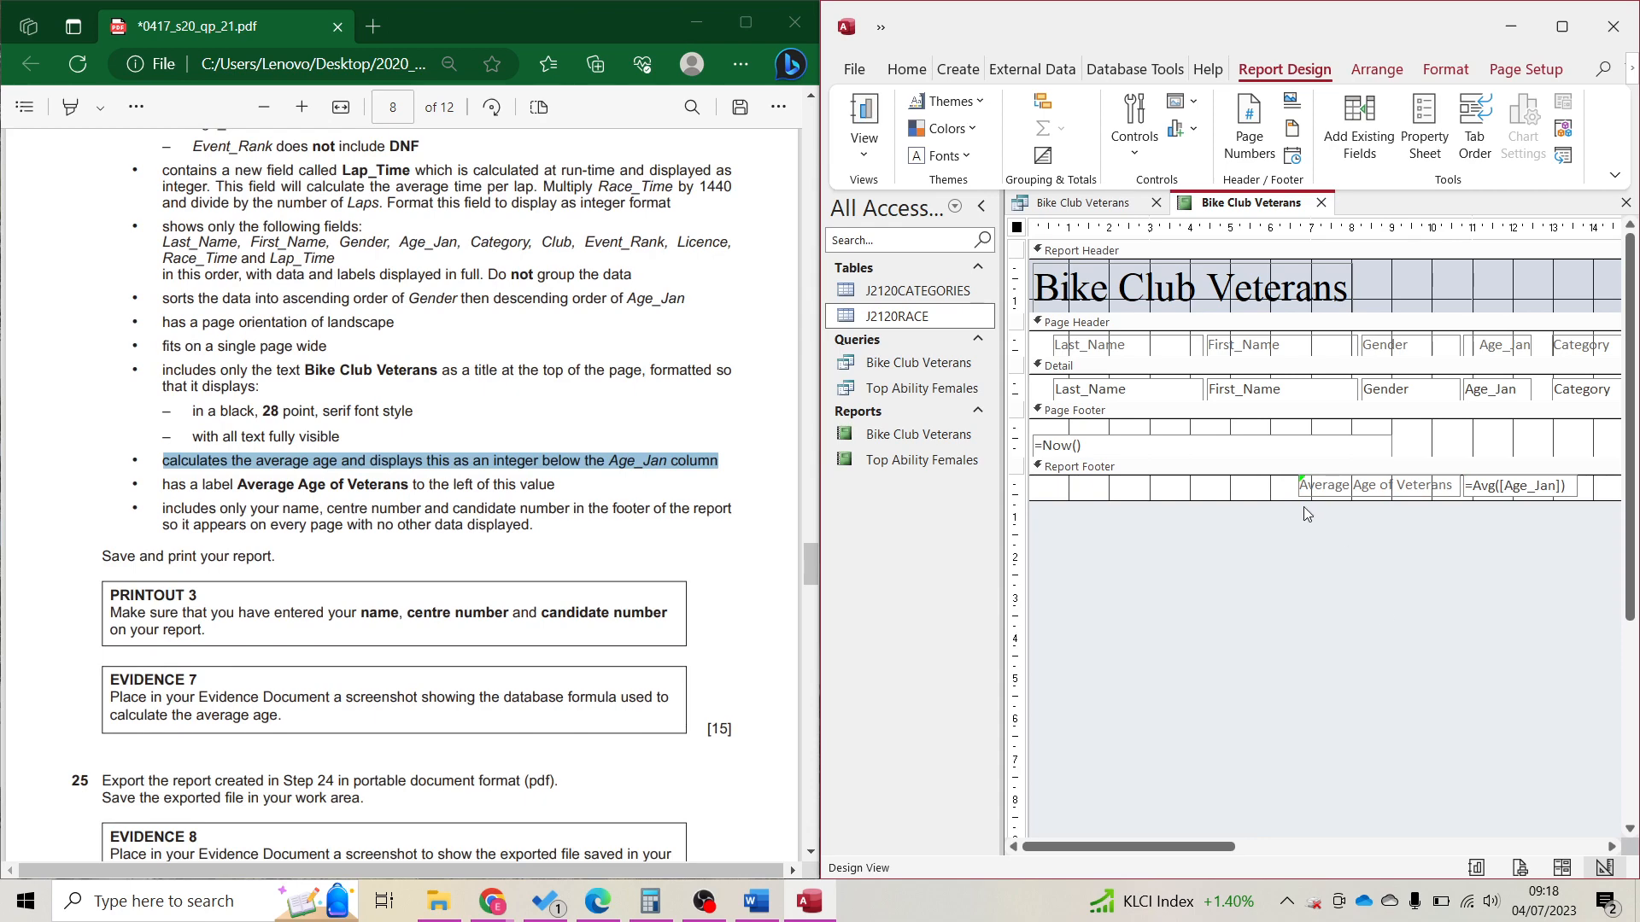
key("super+shift+s")
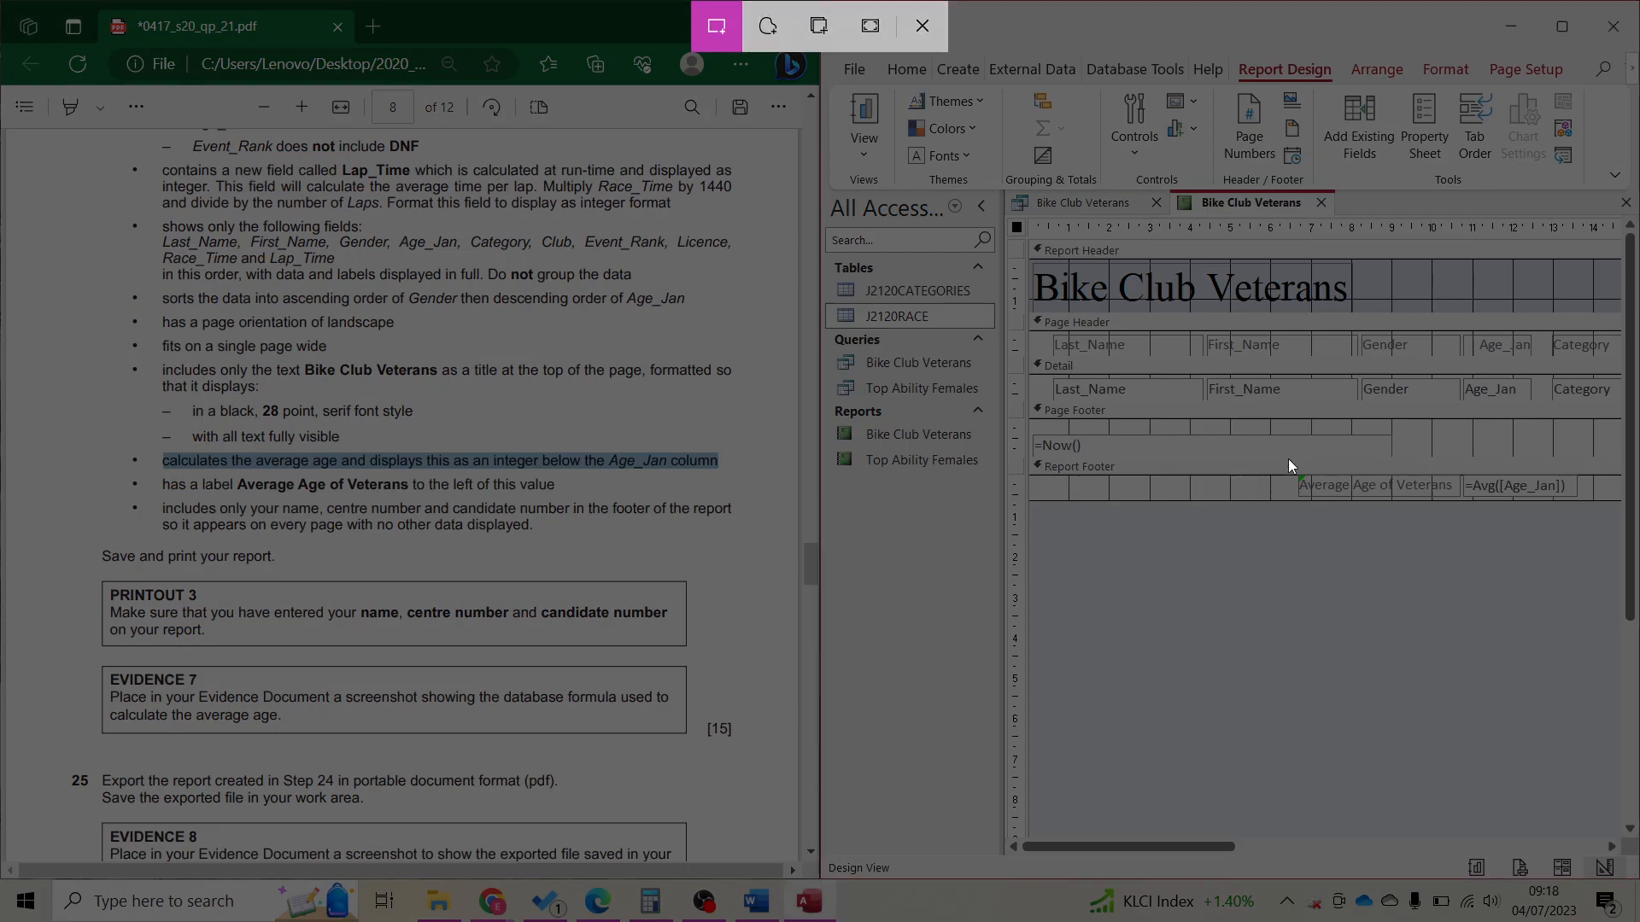
left_click_drag(1289, 468, 1587, 517)
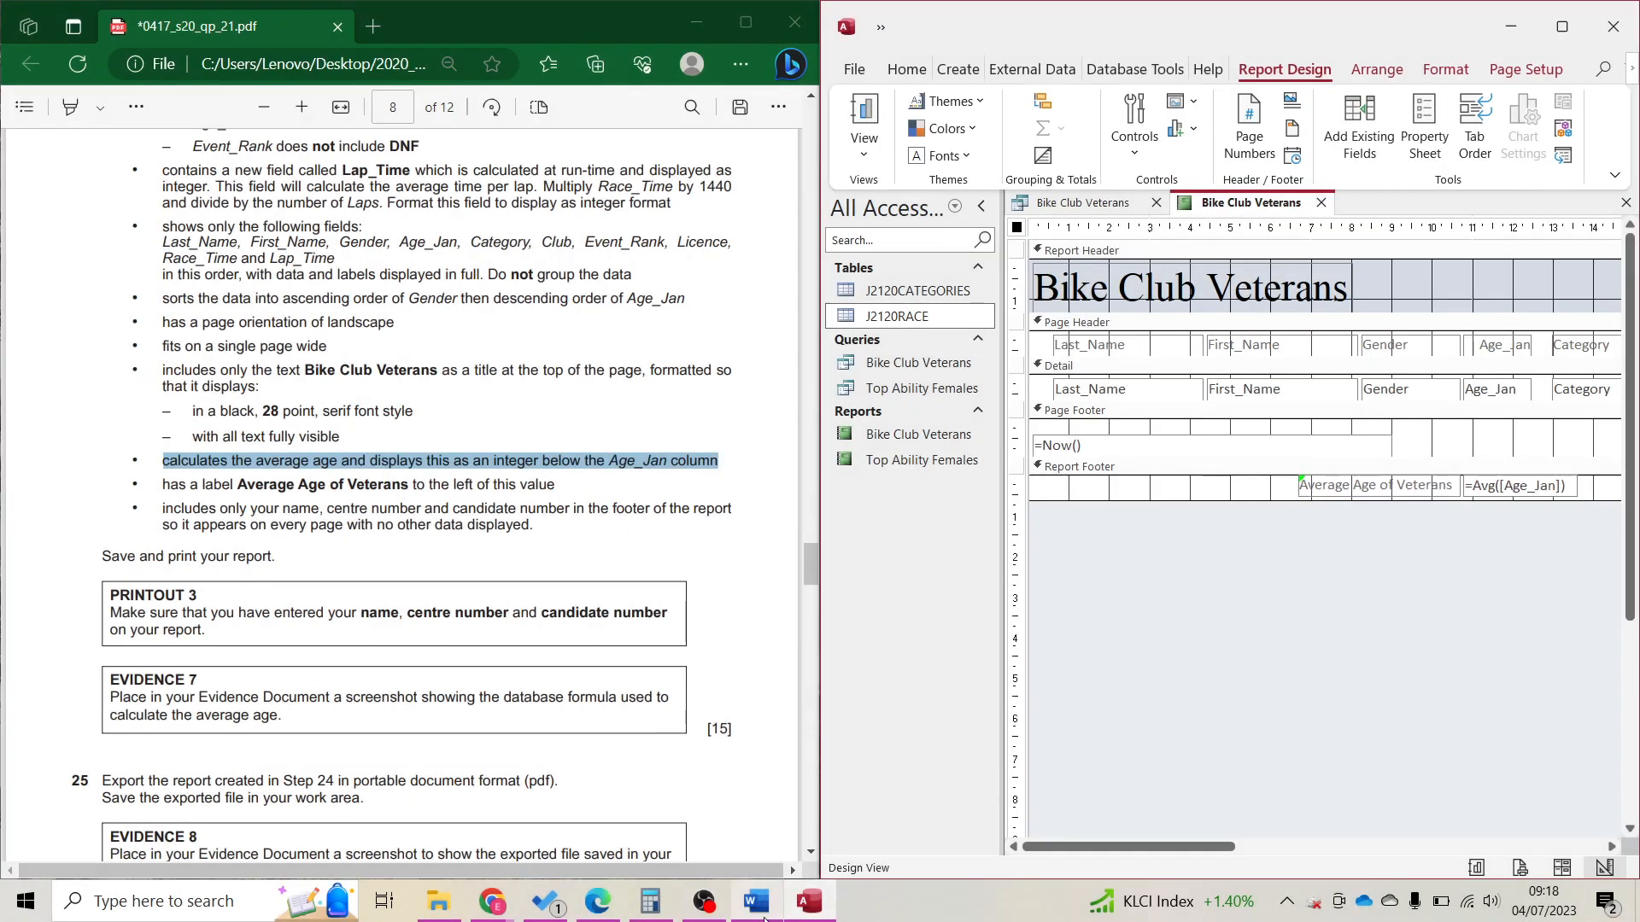
left_click(757, 905)
scroll(1145, 674, "down", 5)
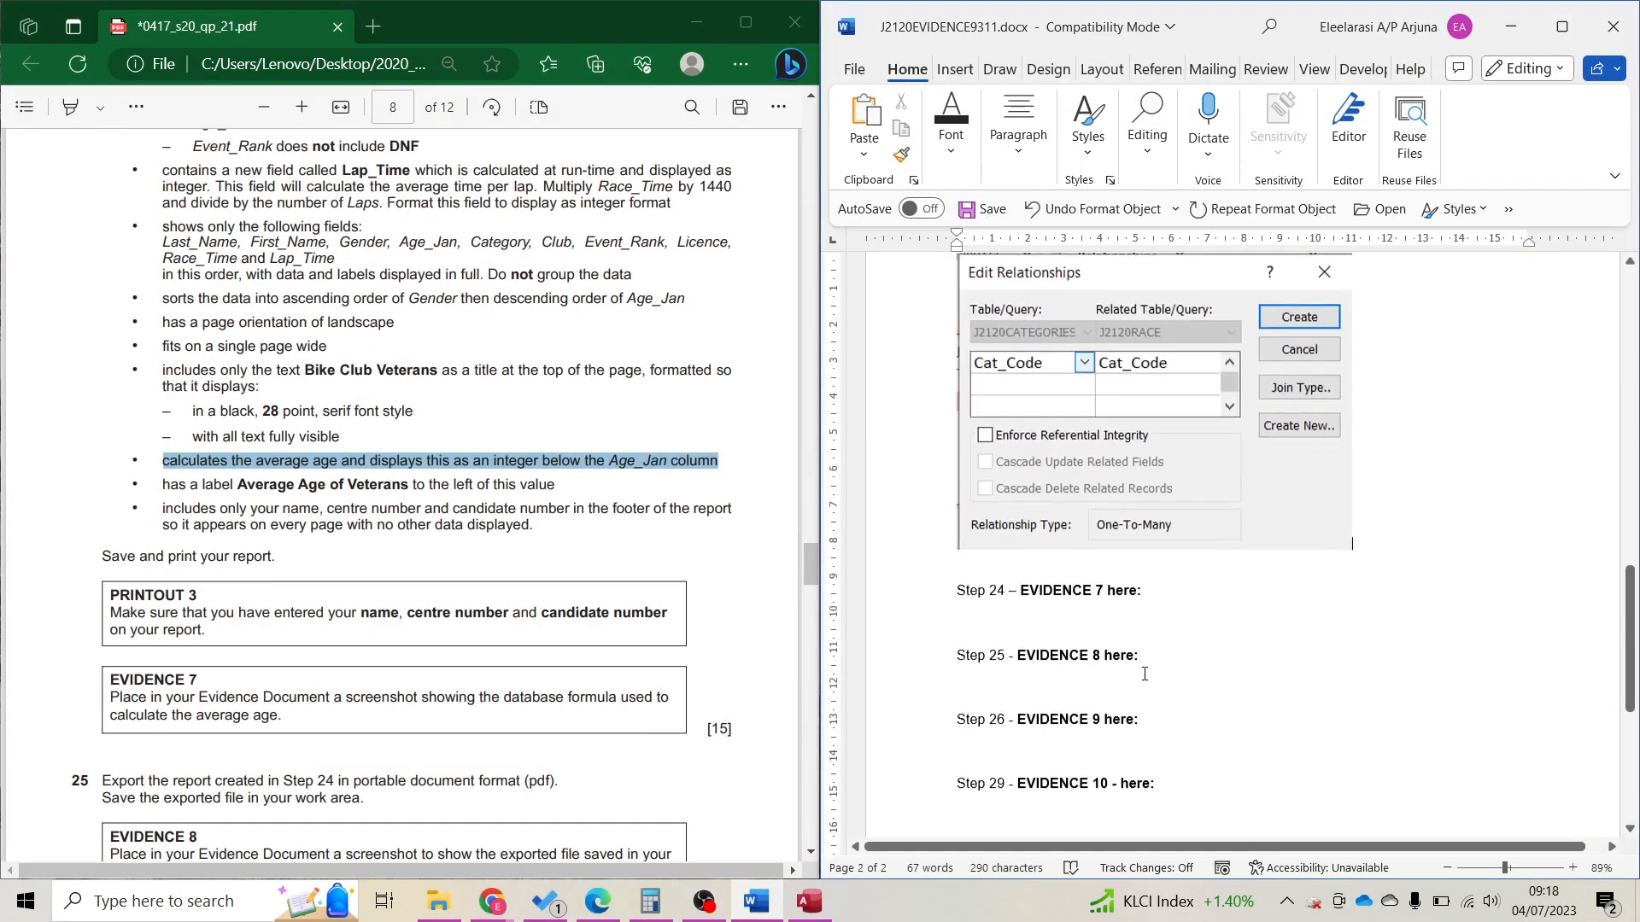
key("ctrl+v")
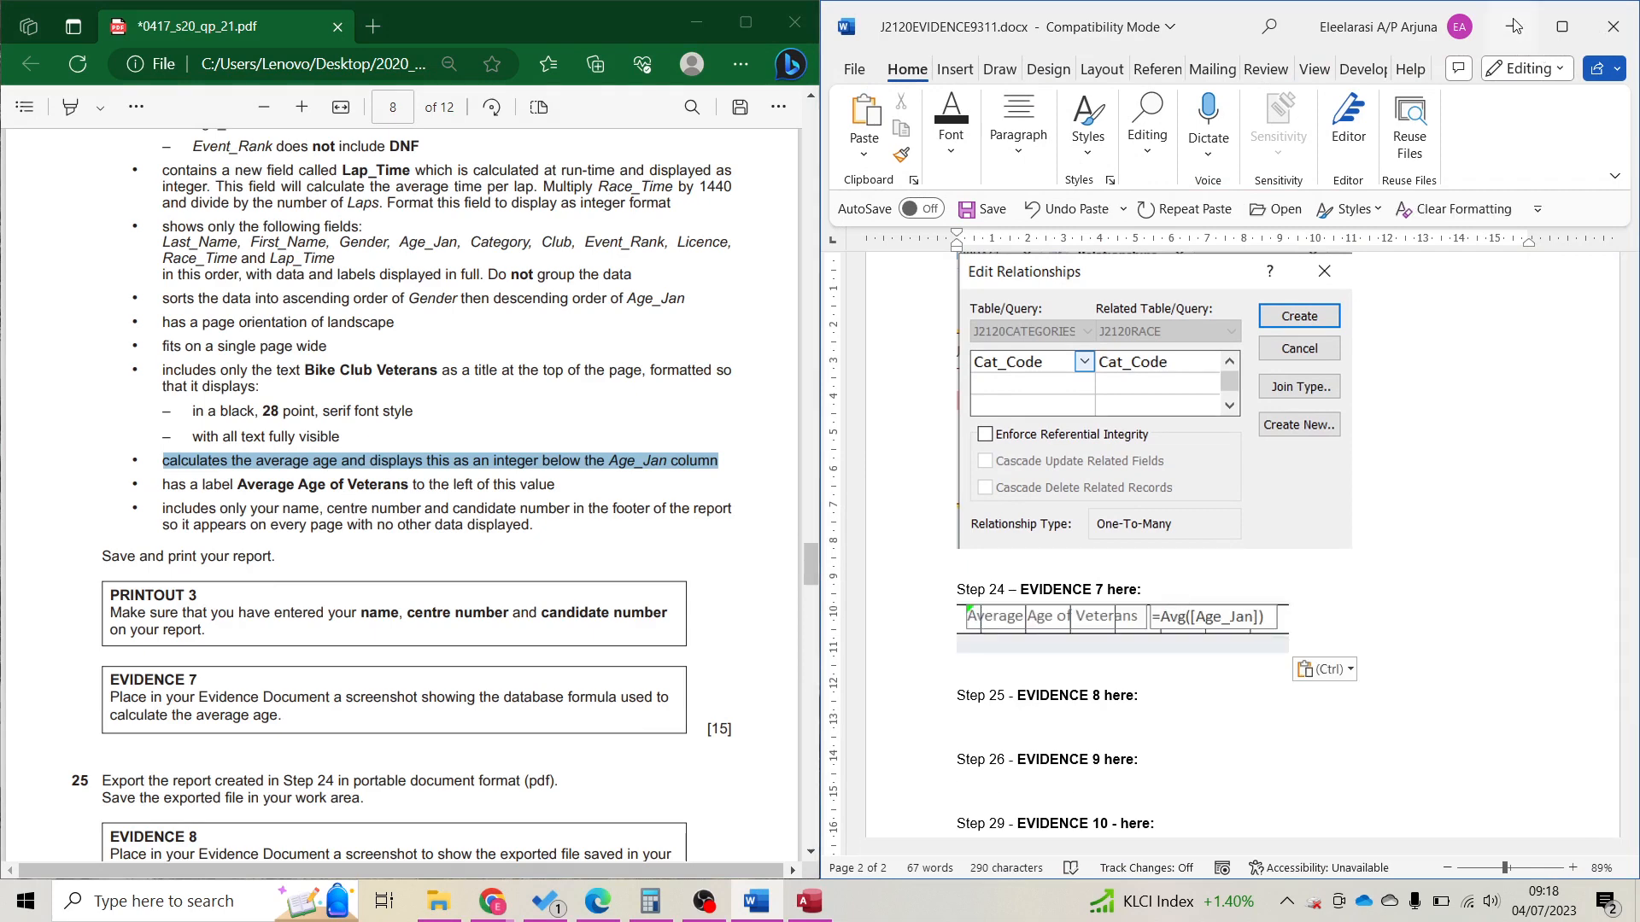
left_click(1510, 26)
left_click(1562, 868)
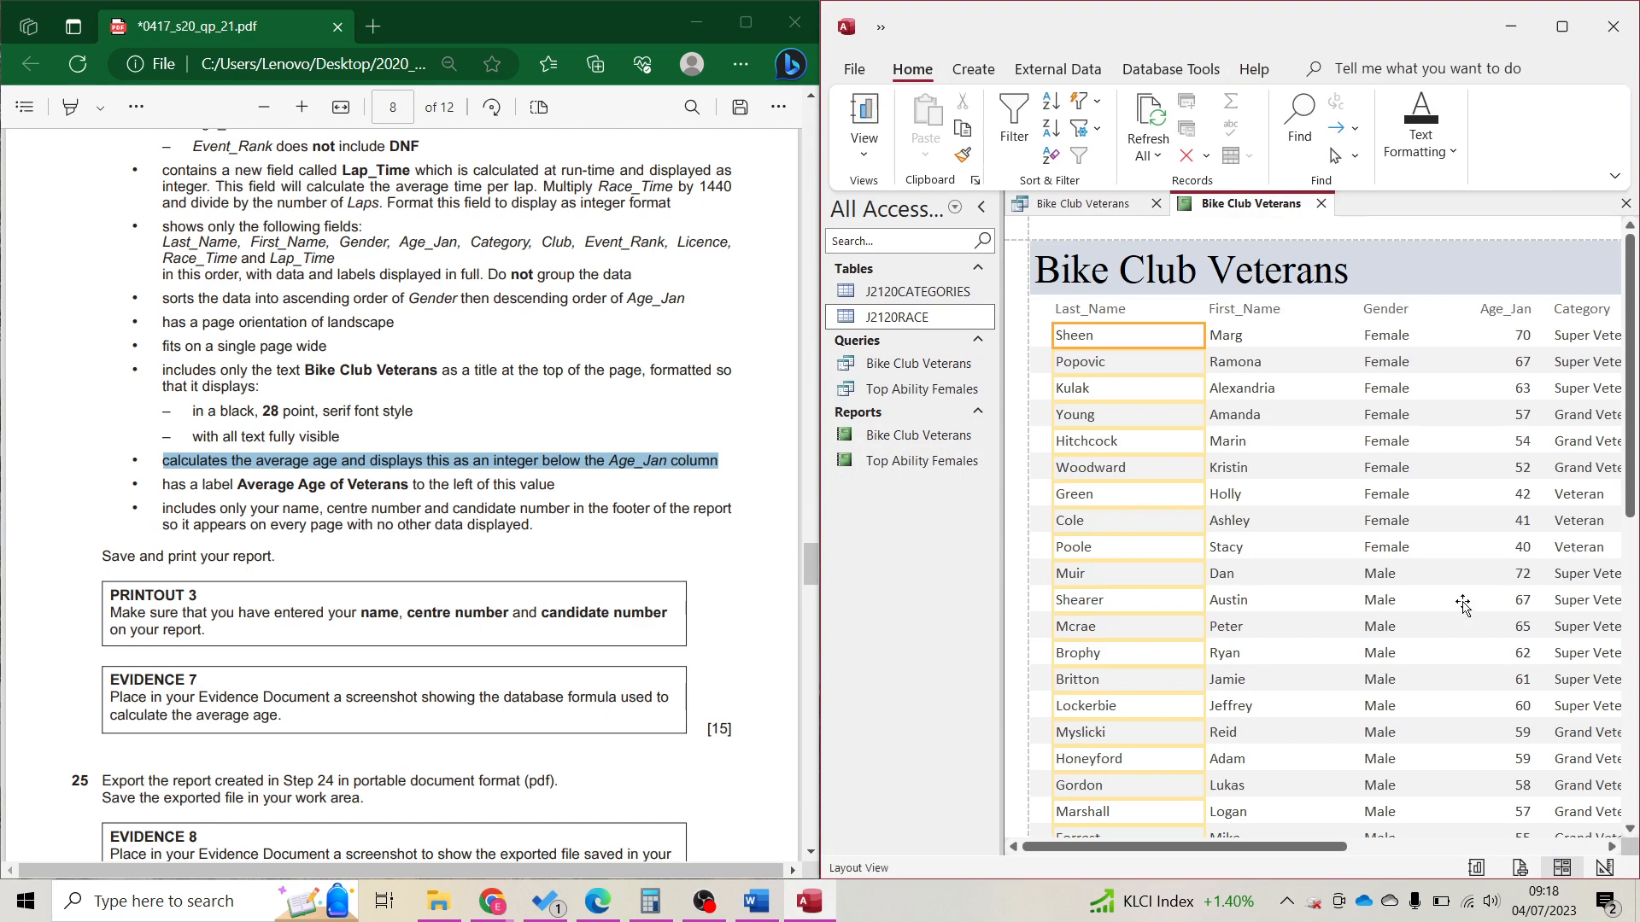
In Layout view, narrow the average value box and move its label next to 52.
scroll(1490, 696, "down", 10)
scroll(1491, 701, "down", 3)
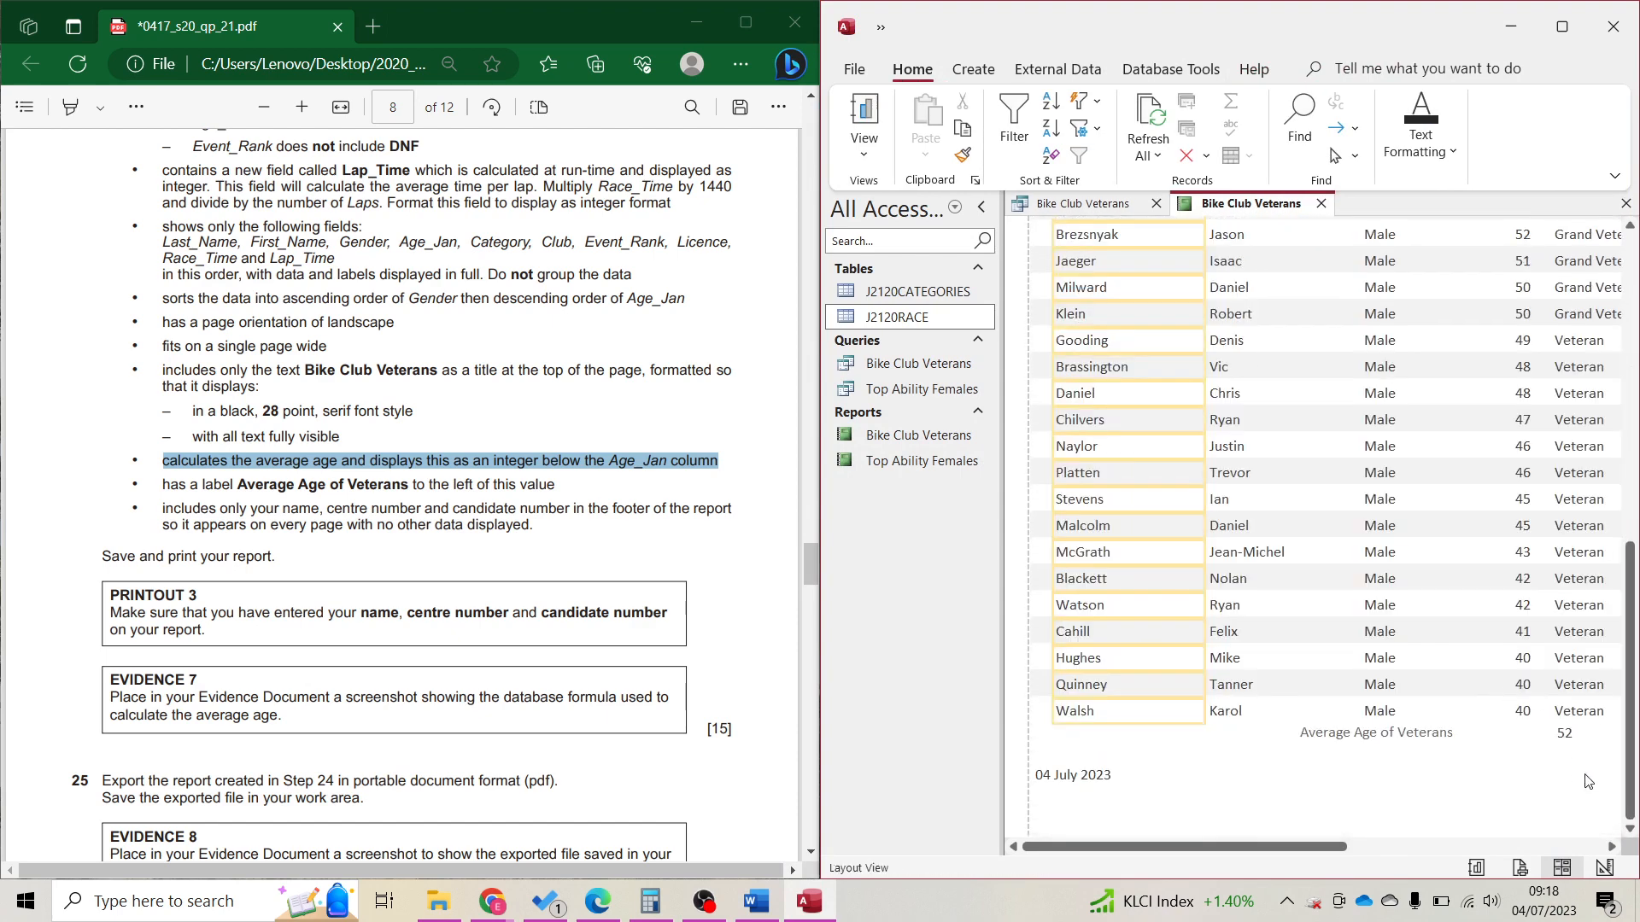
left_click(1569, 734)
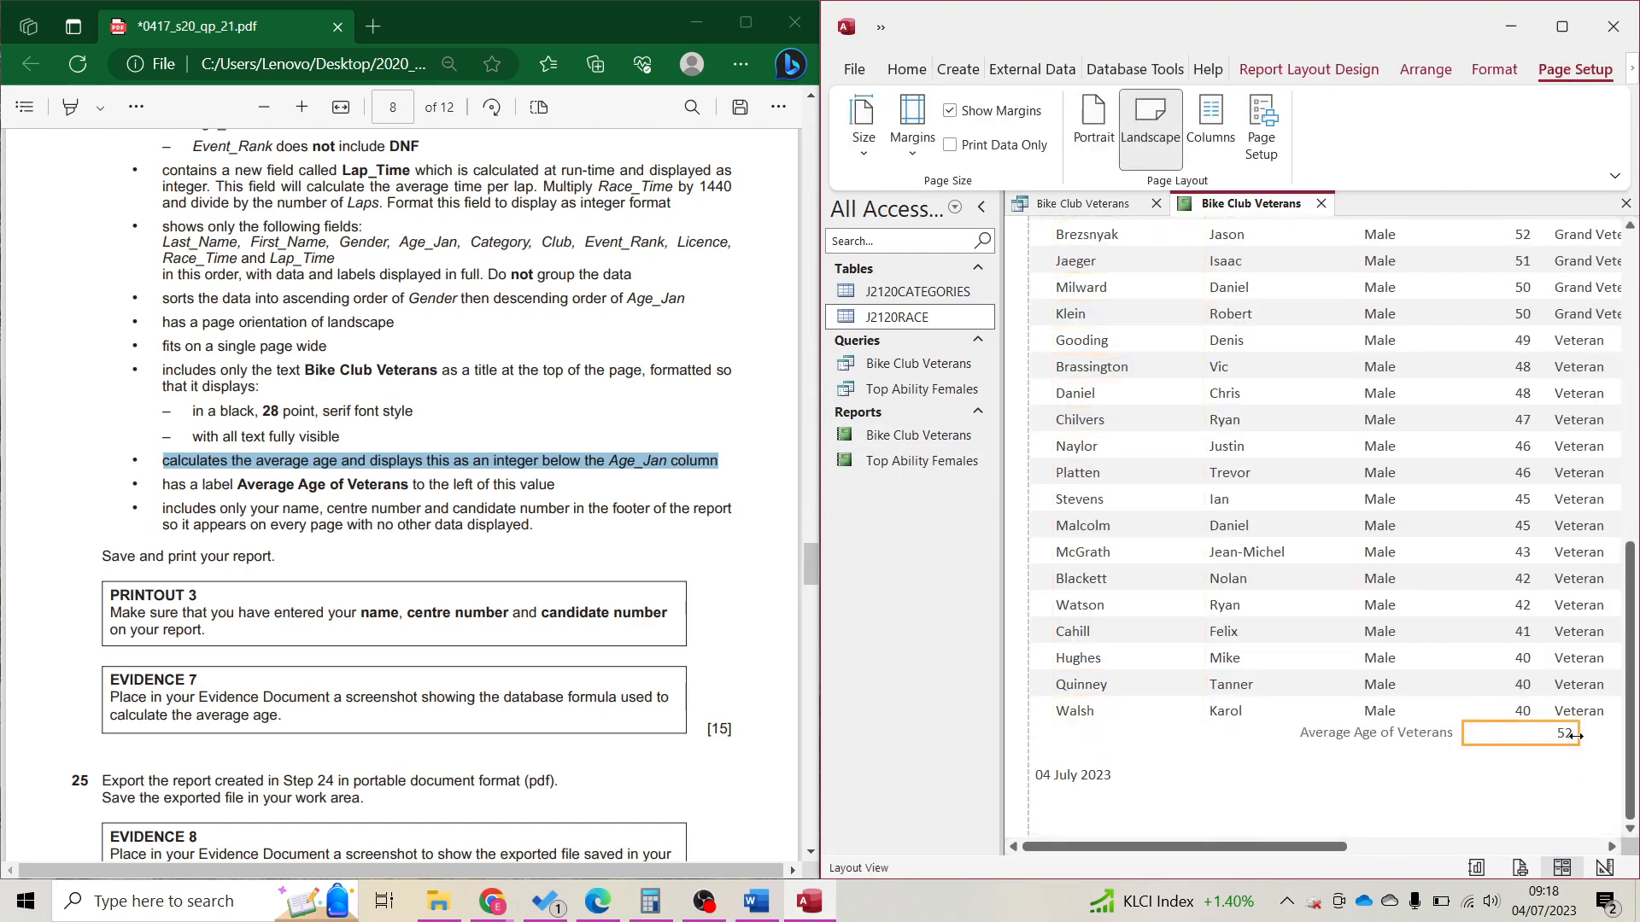
left_click_drag(1574, 735, 1507, 731)
left_click_drag(1433, 734, 1444, 734)
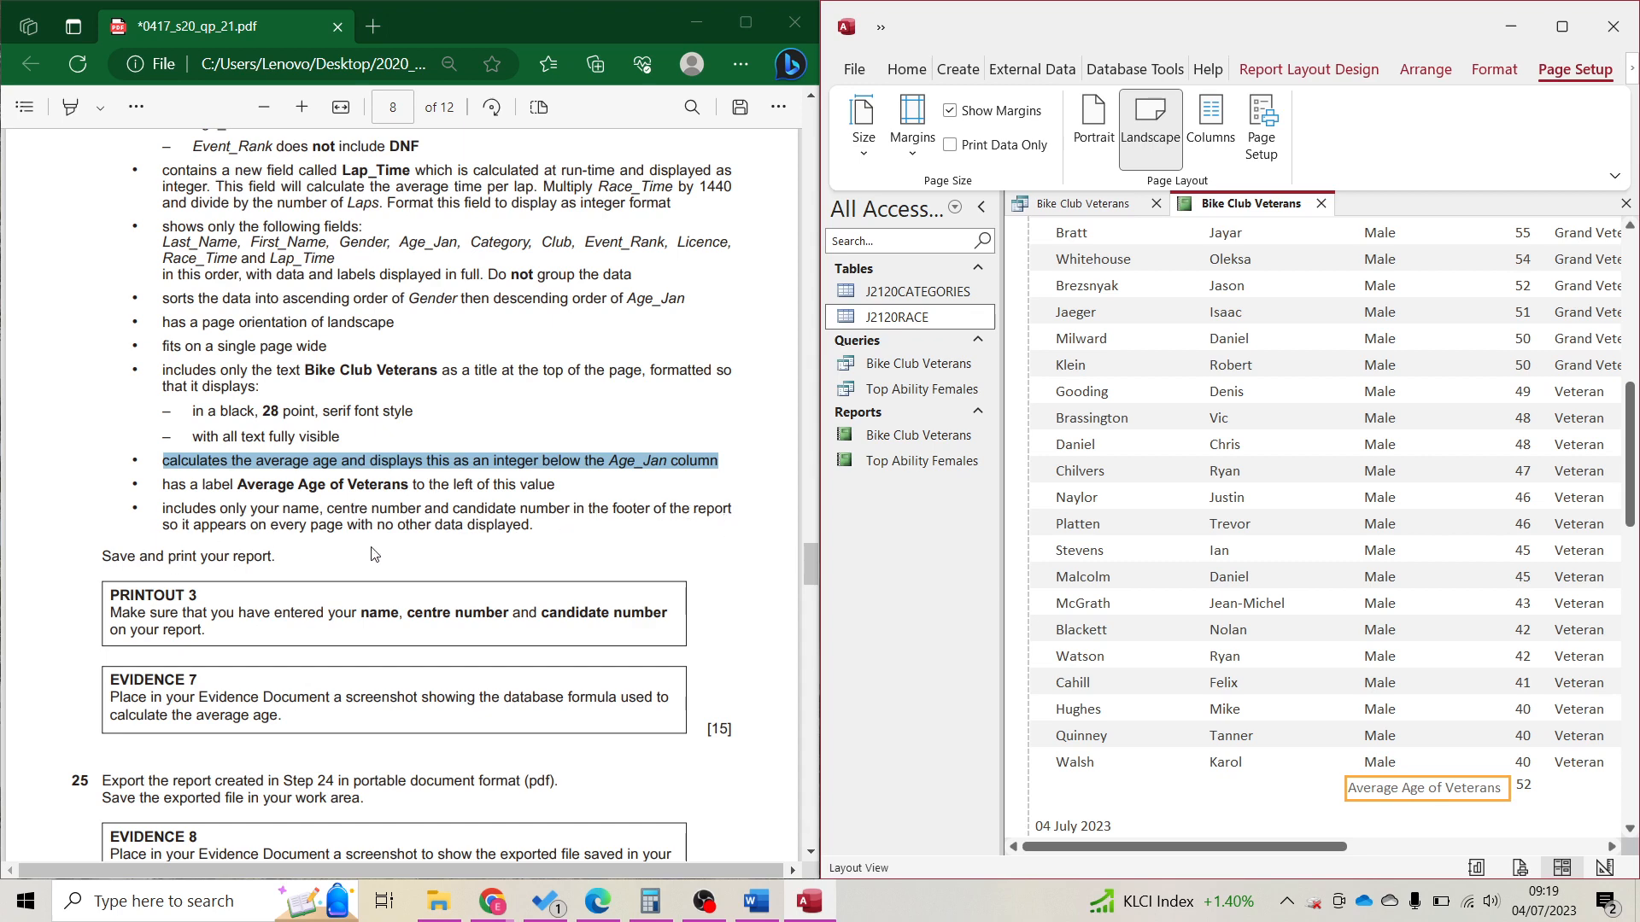
left_click(1606, 895)
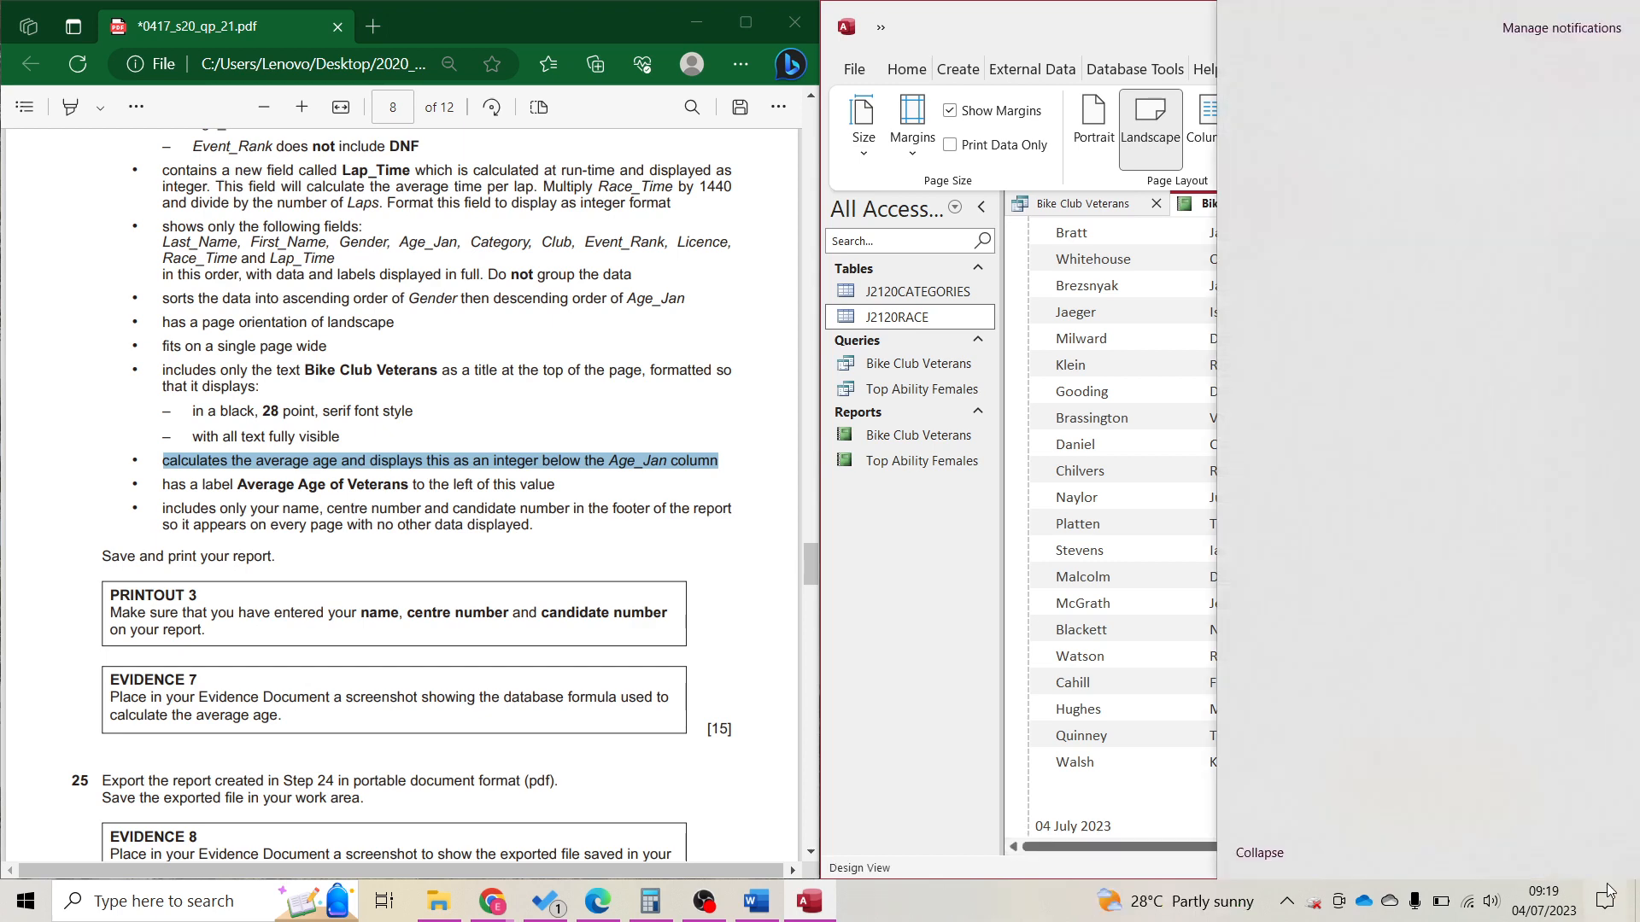
left_click(1606, 897)
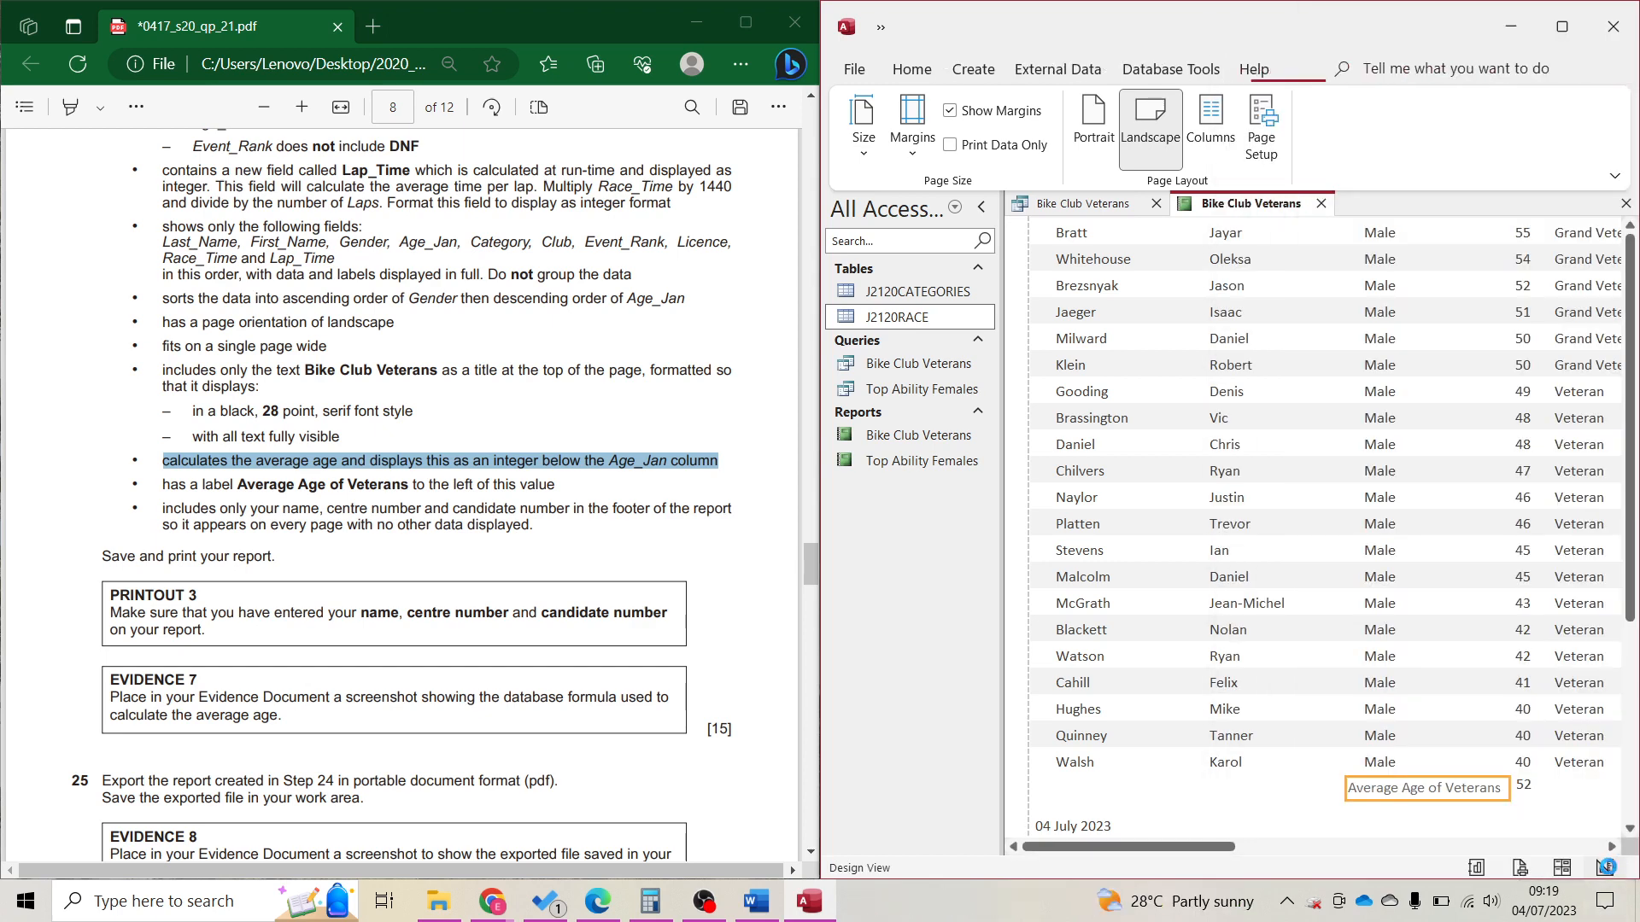
left_click(1605, 867)
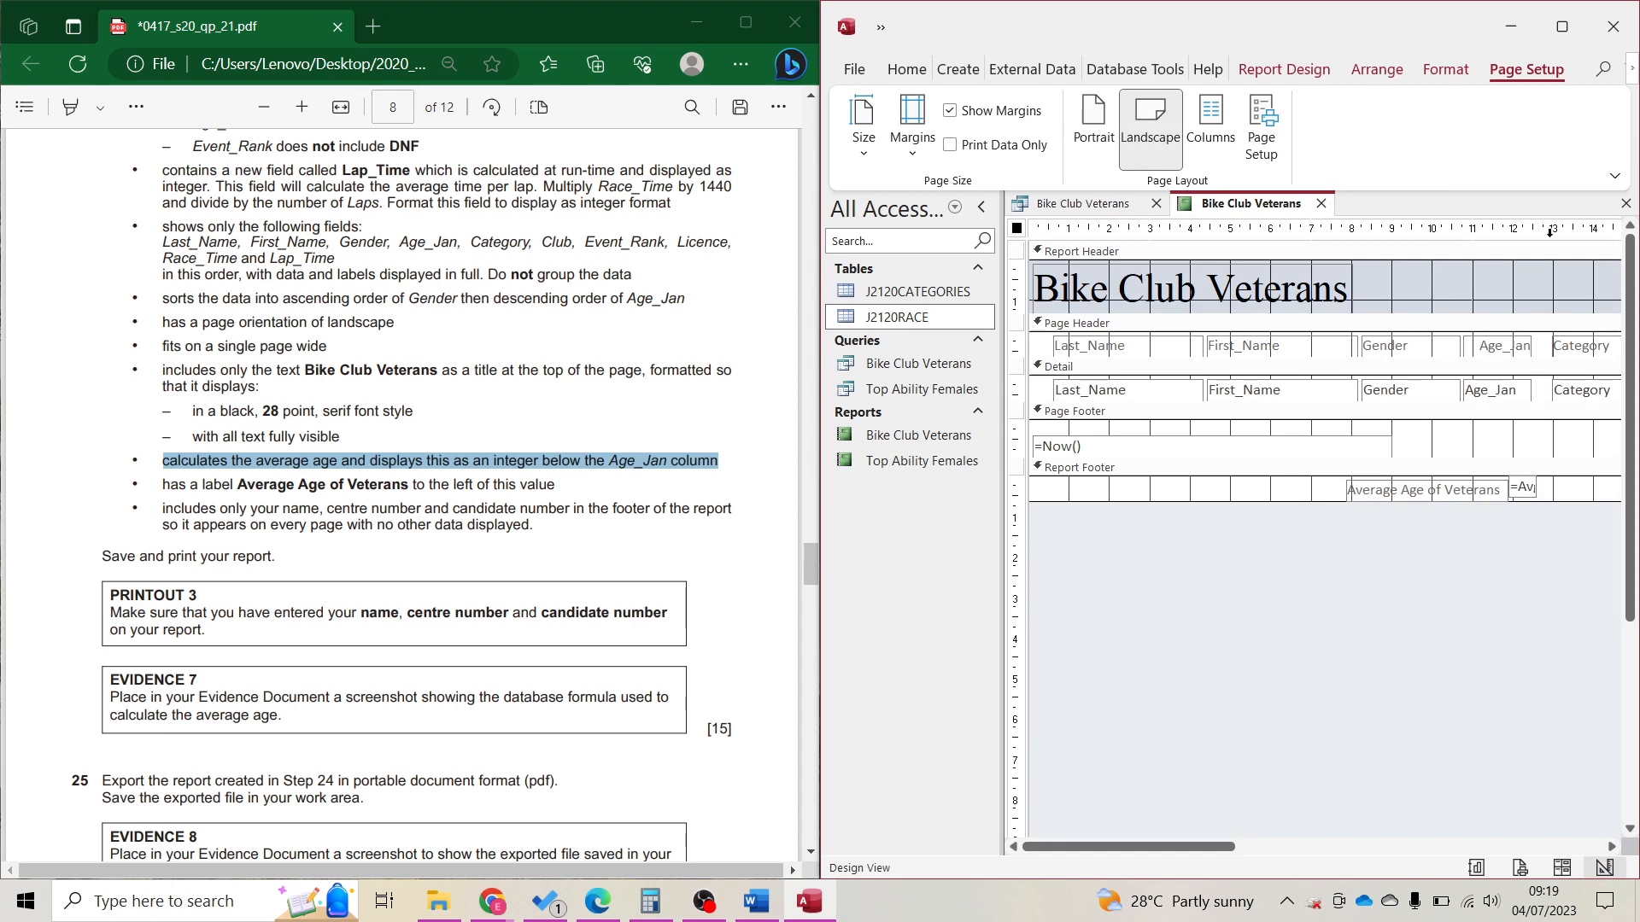
Add a Page Footer label with the candidate's name, centre number and candidate number.
left_click(1562, 27)
left_click(629, 456)
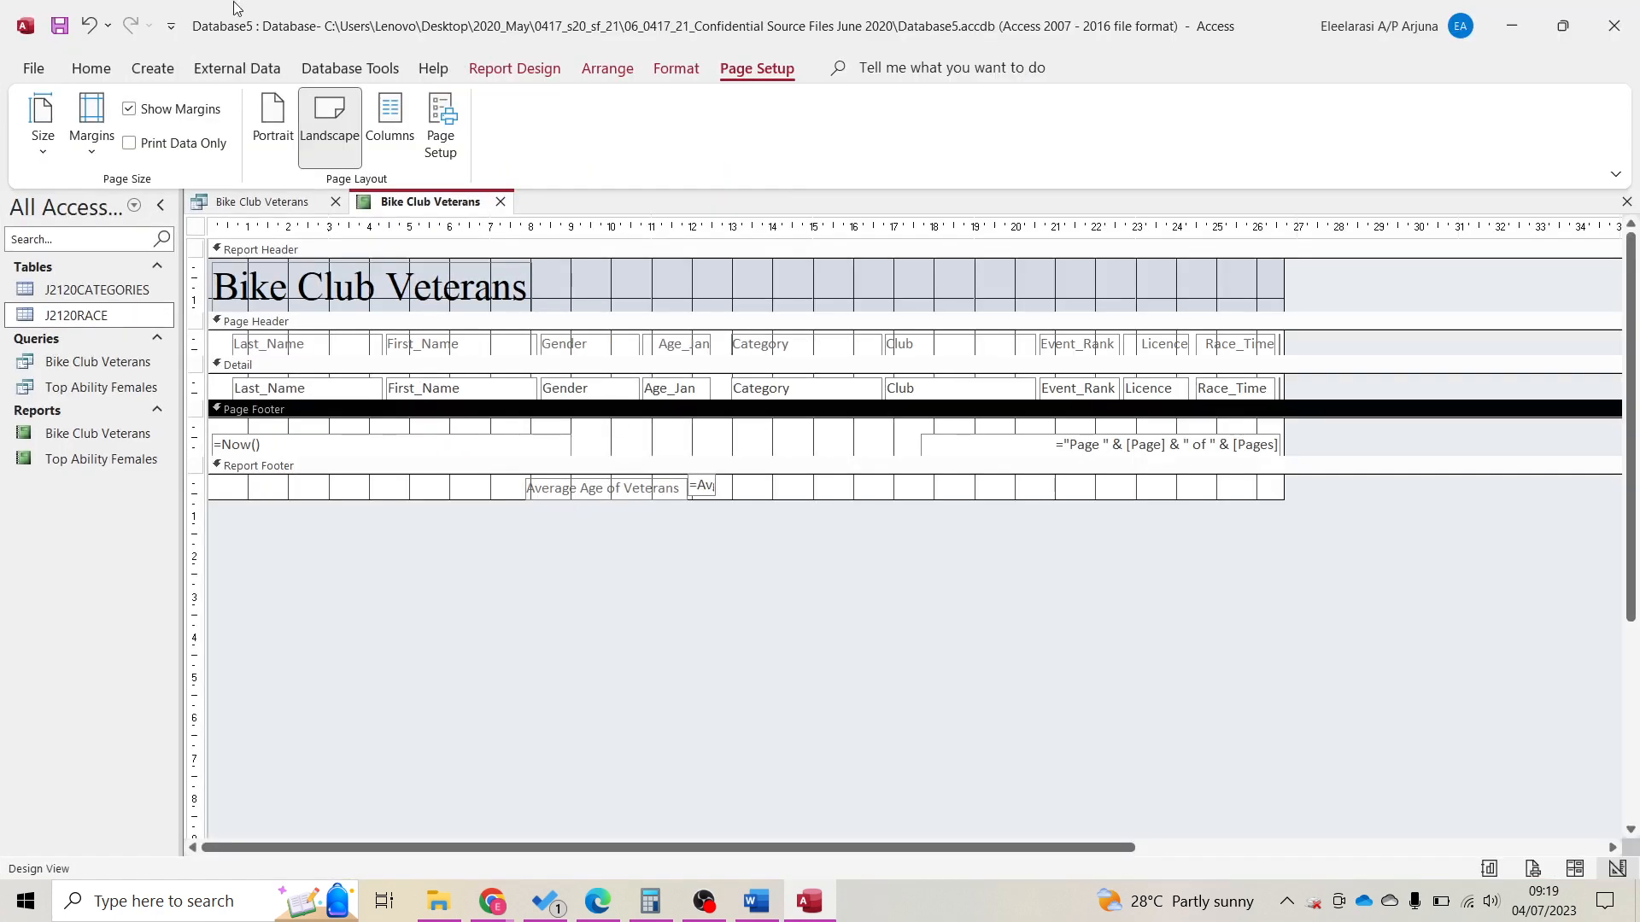
left_click(515, 69)
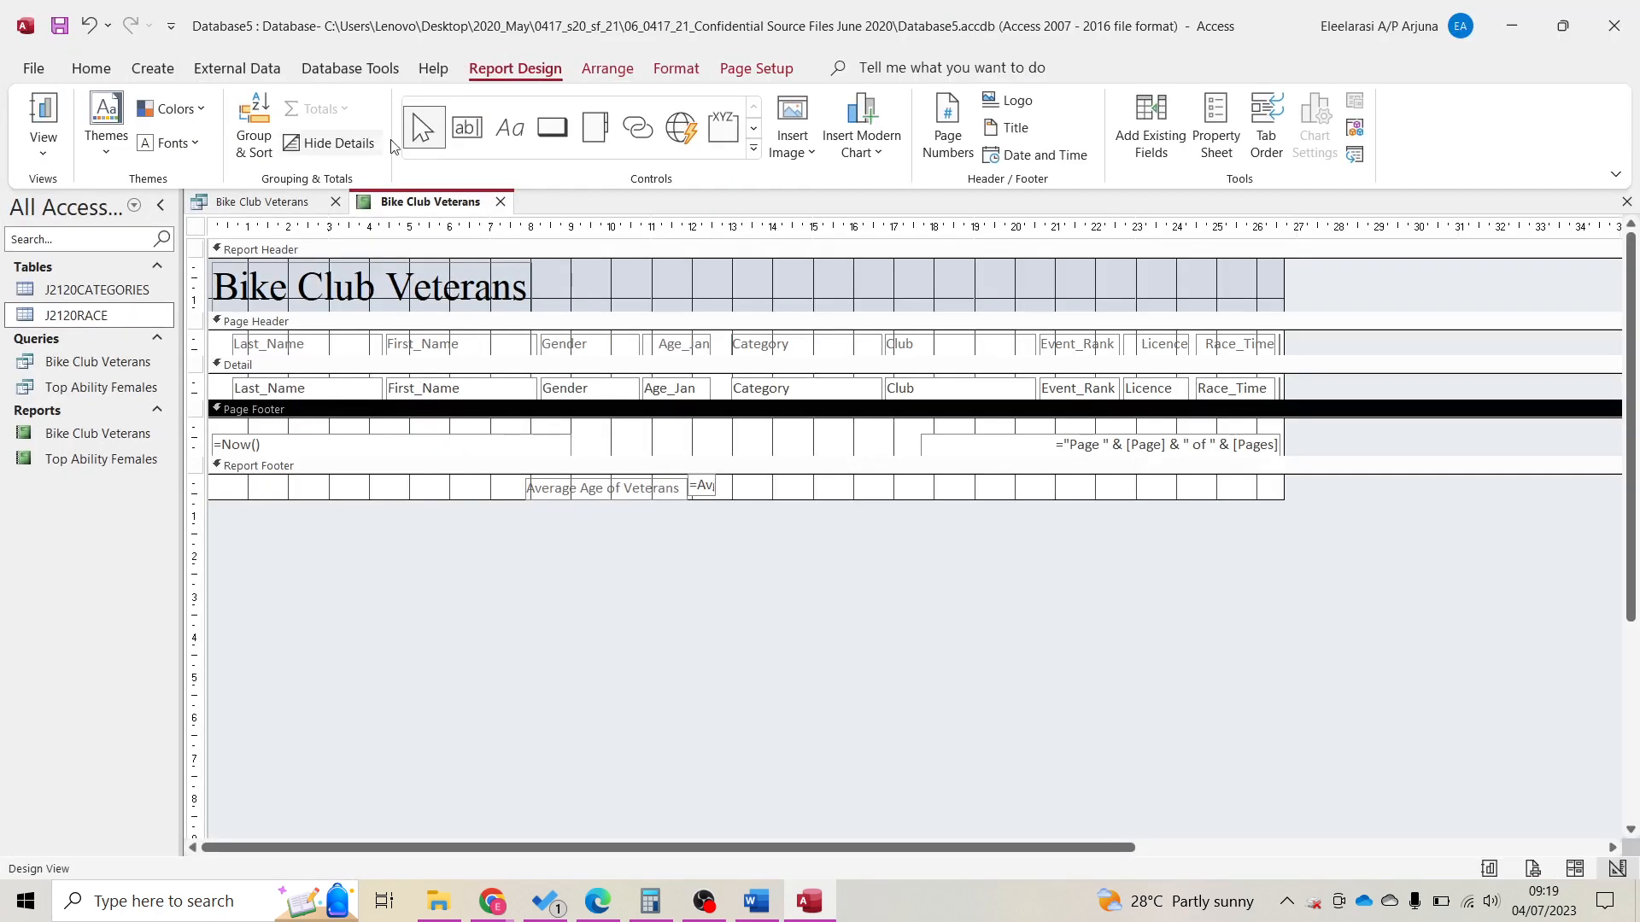
left_click(510, 128)
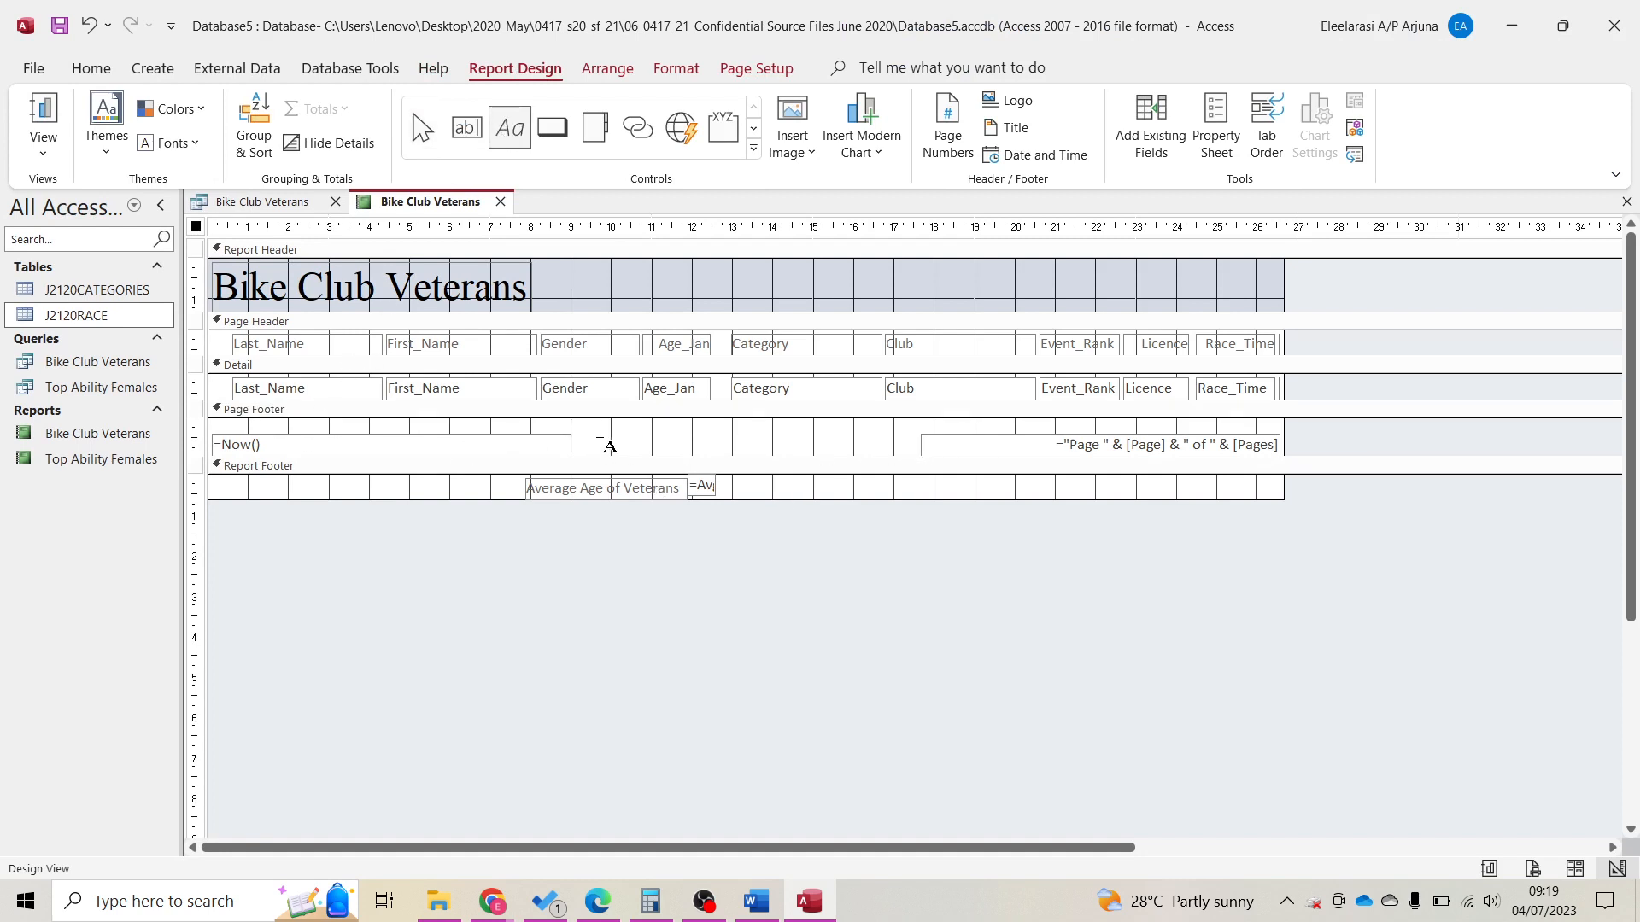
left_click_drag(600, 434, 882, 456)
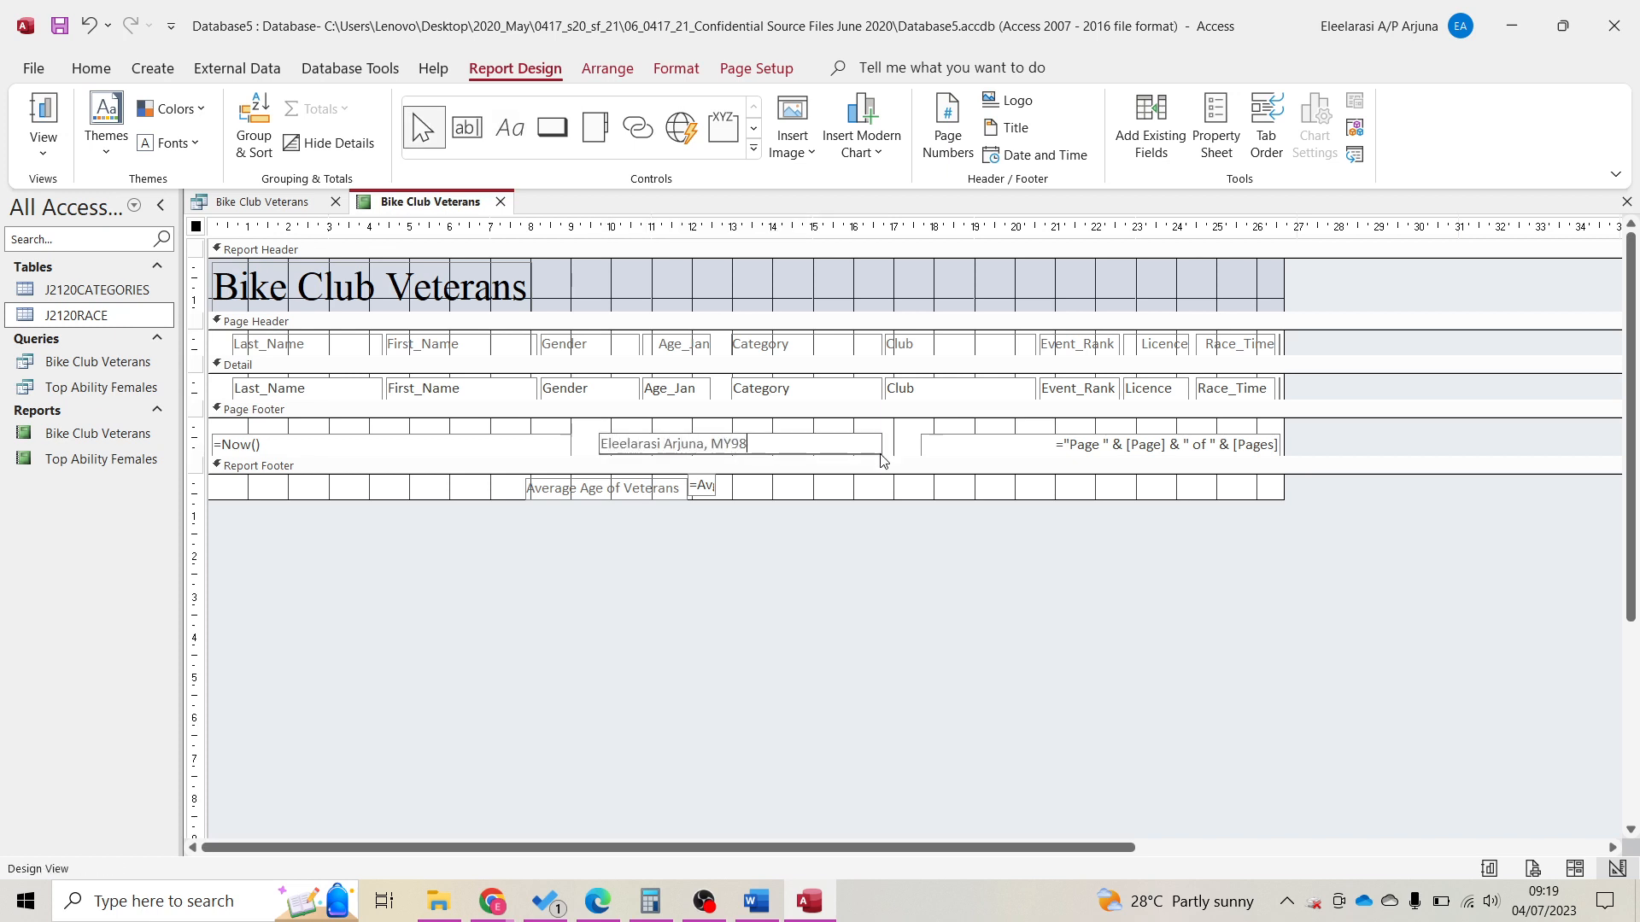
key("Return")
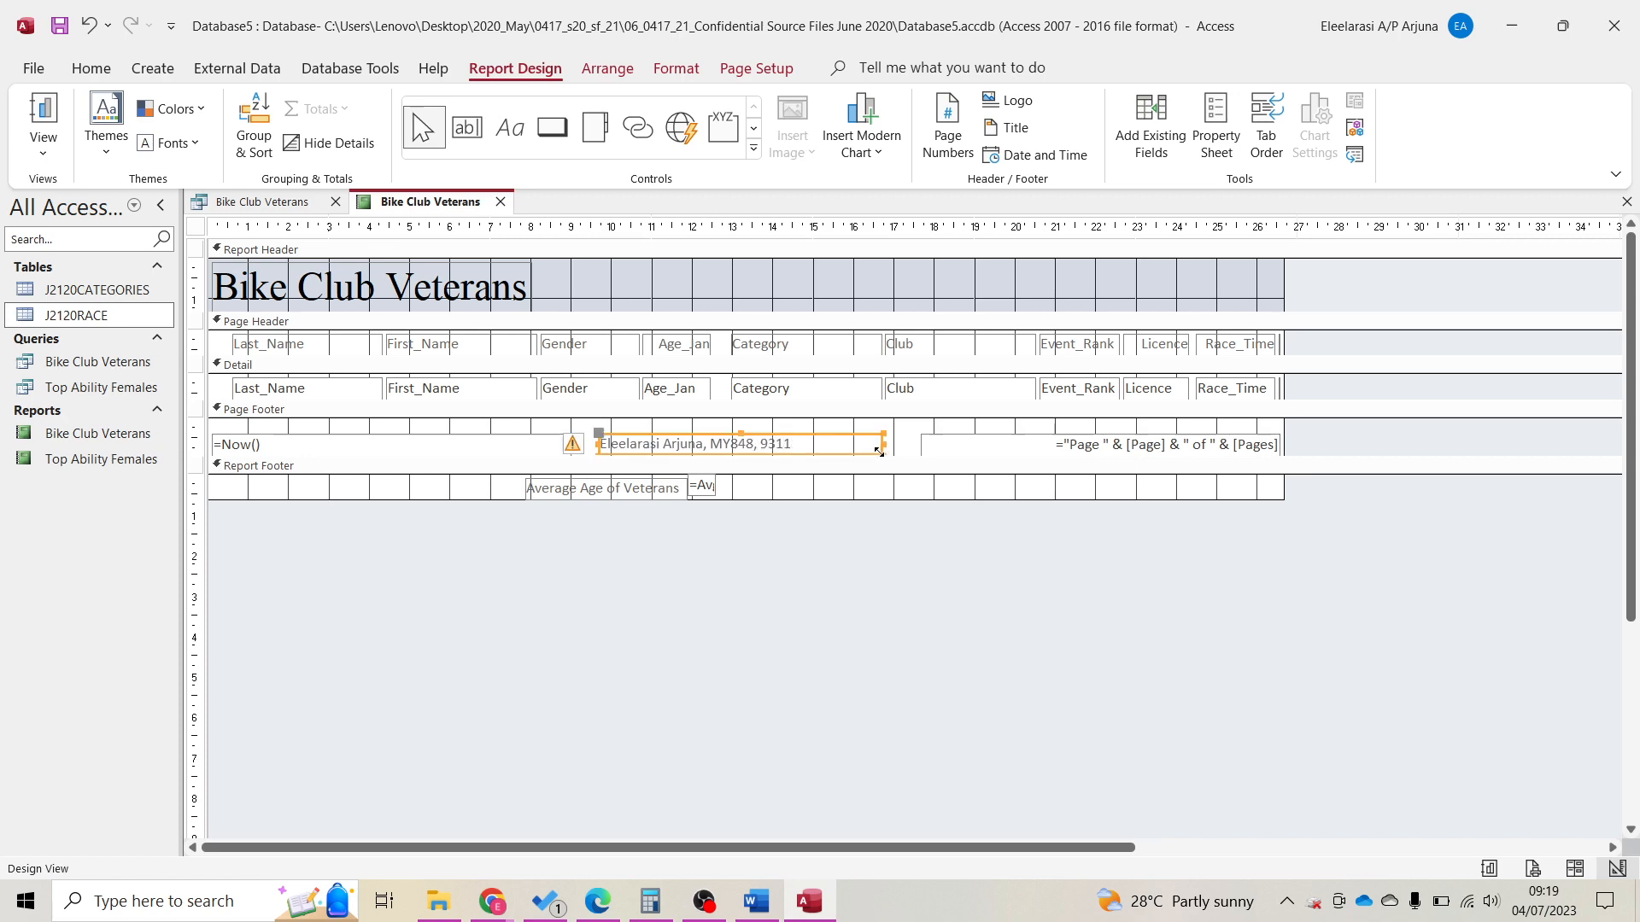
double_click(1148, 24)
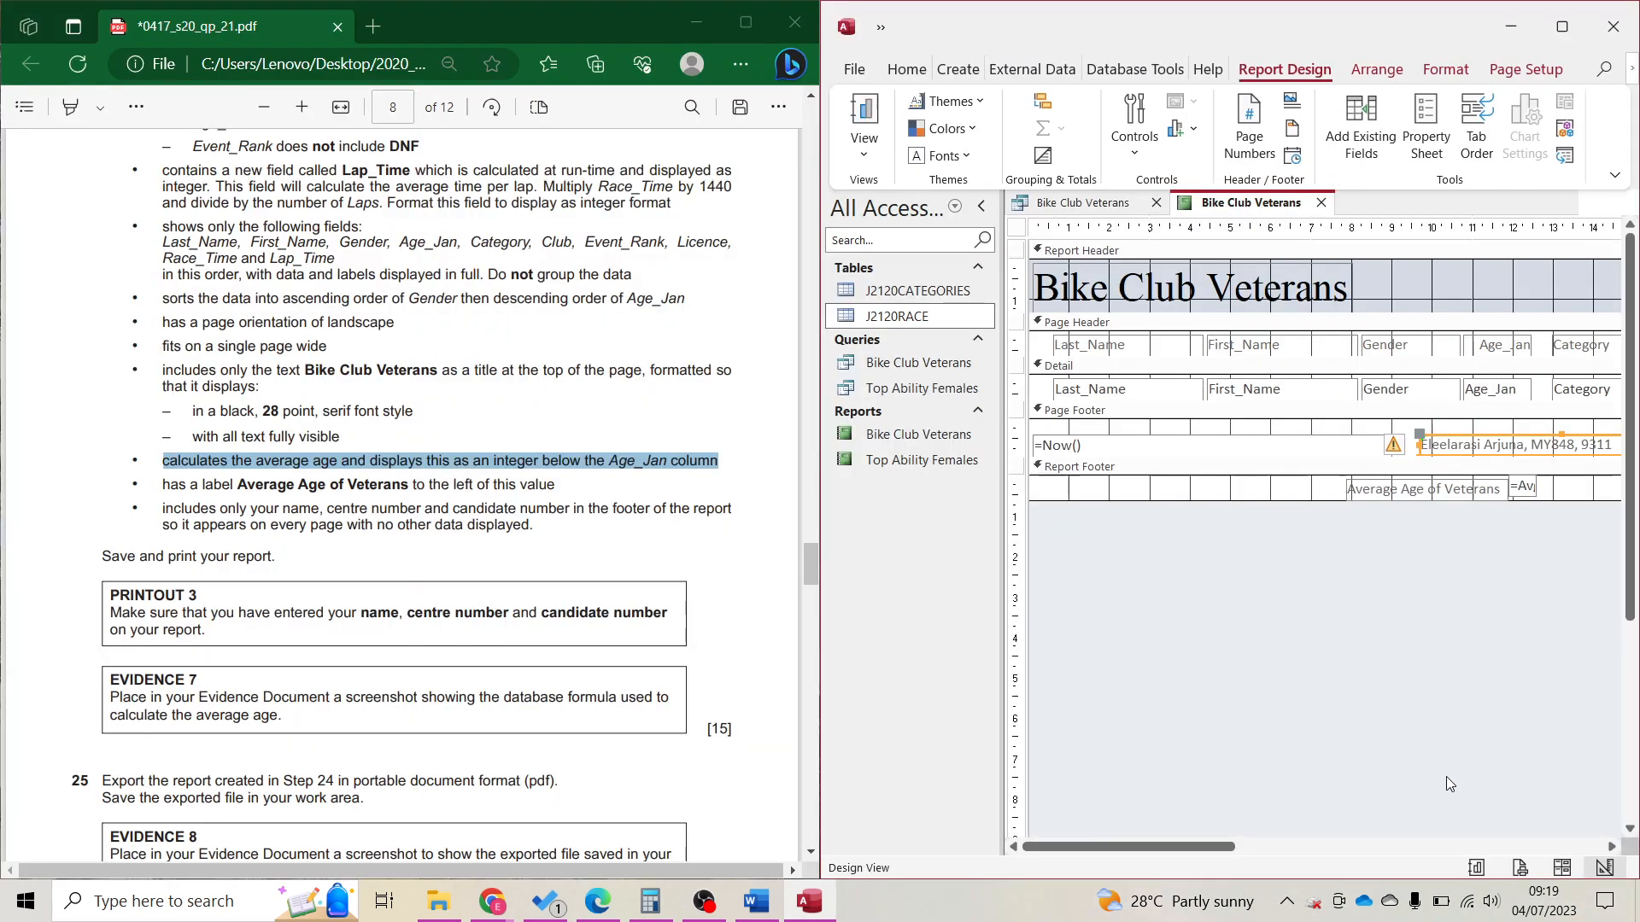
Inspect page 1 in Print Preview, then maximize the Access window.
left_click(1517, 868)
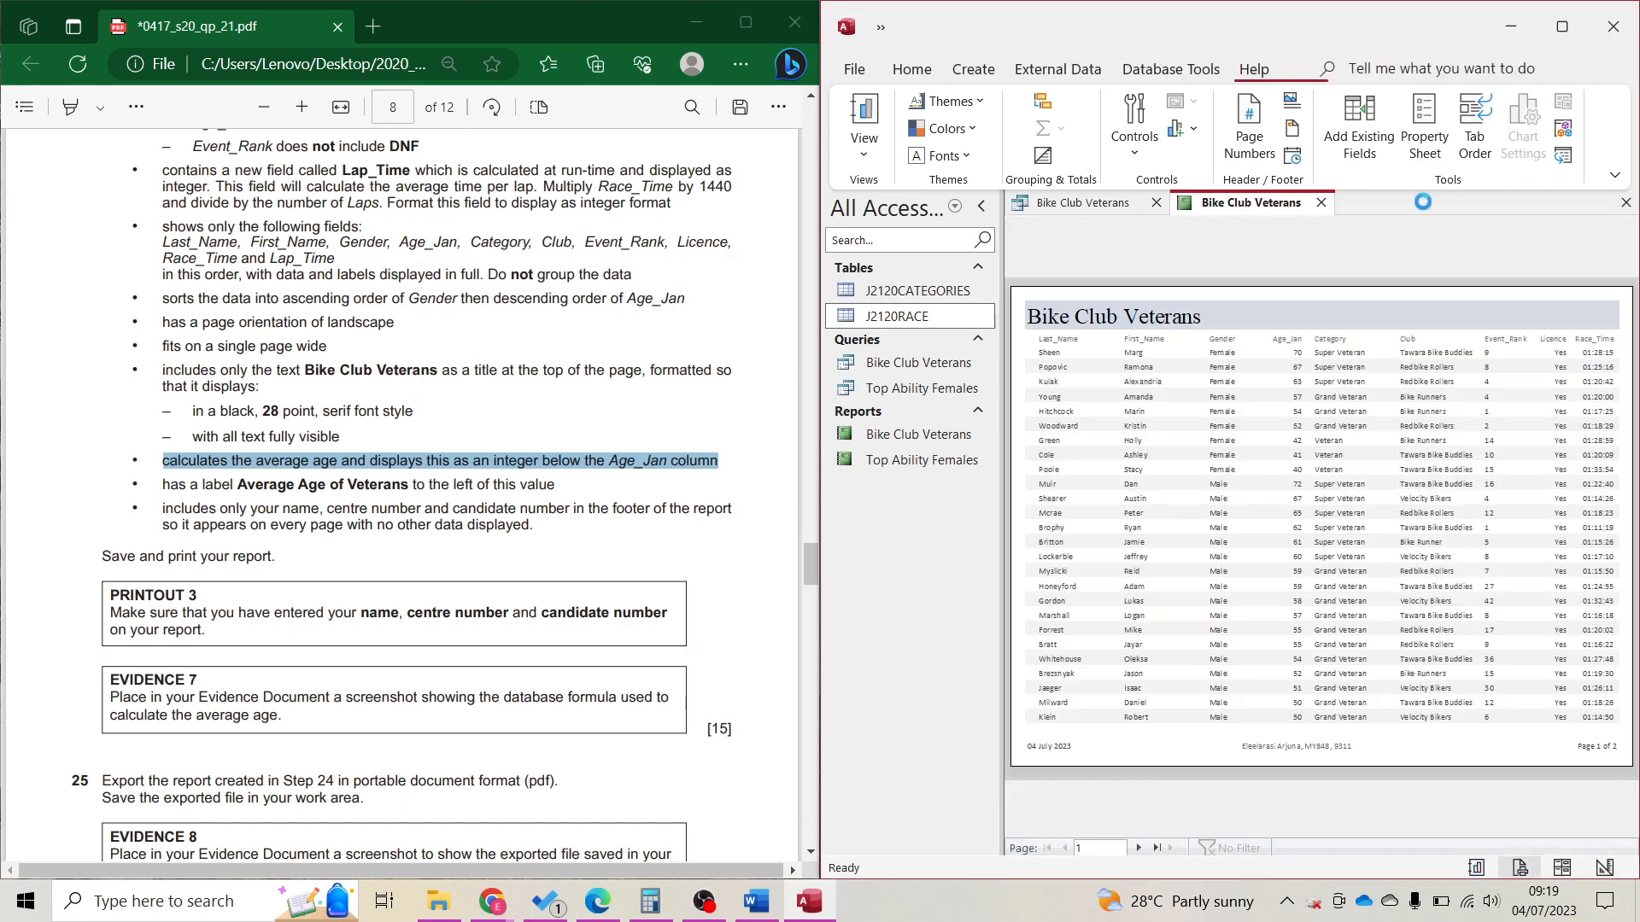
left_click(1562, 27)
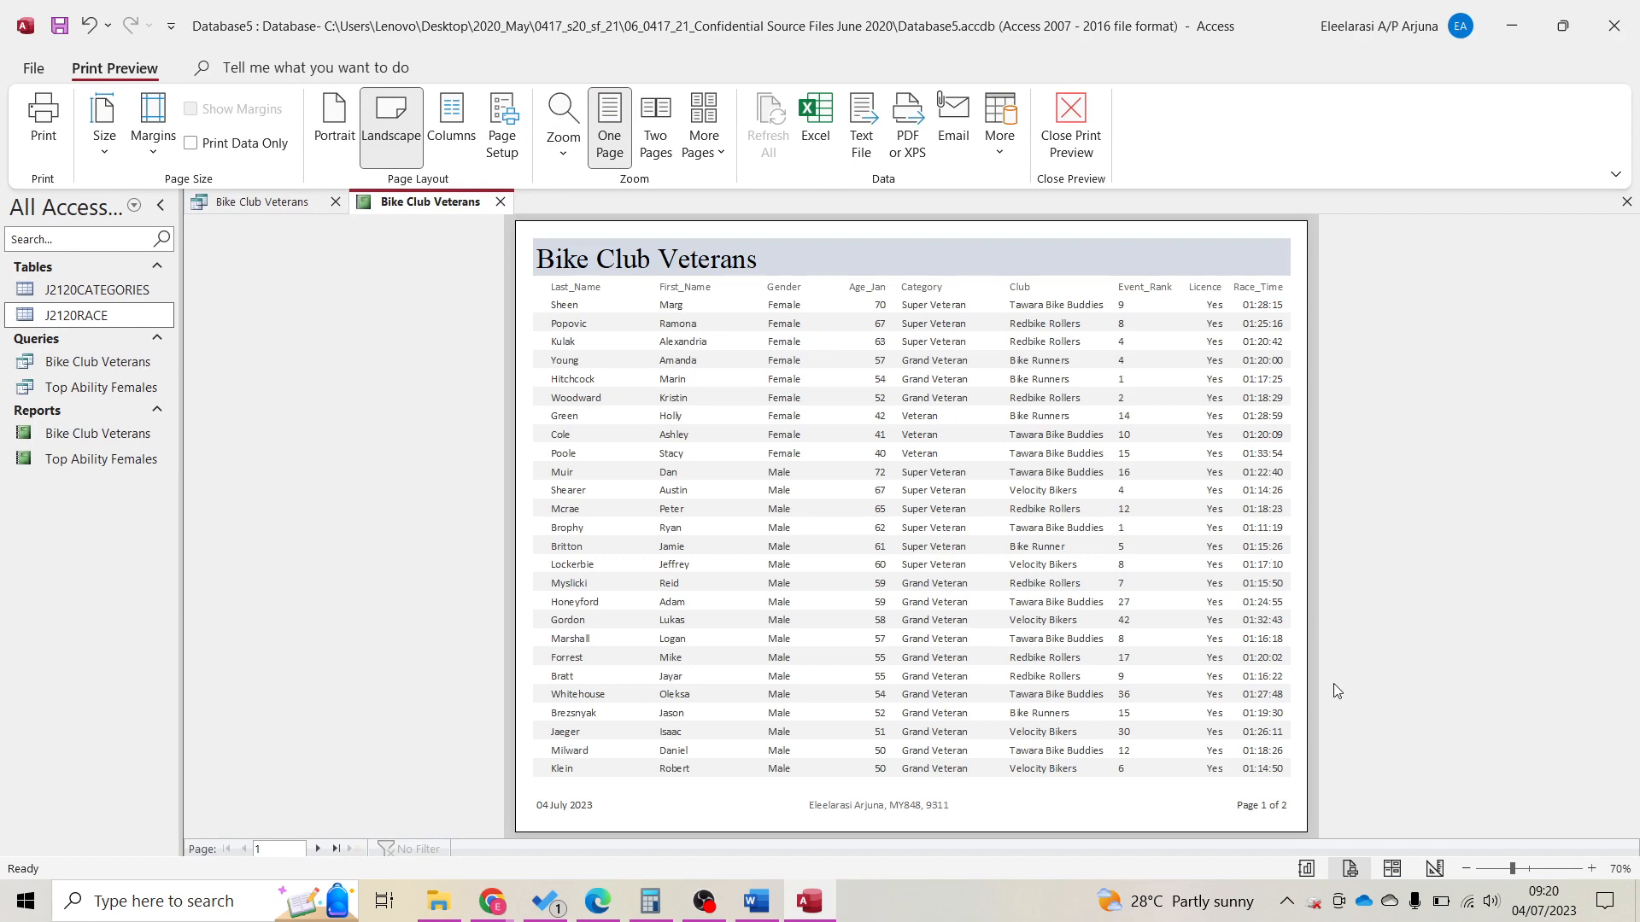
double_click(1188, 29)
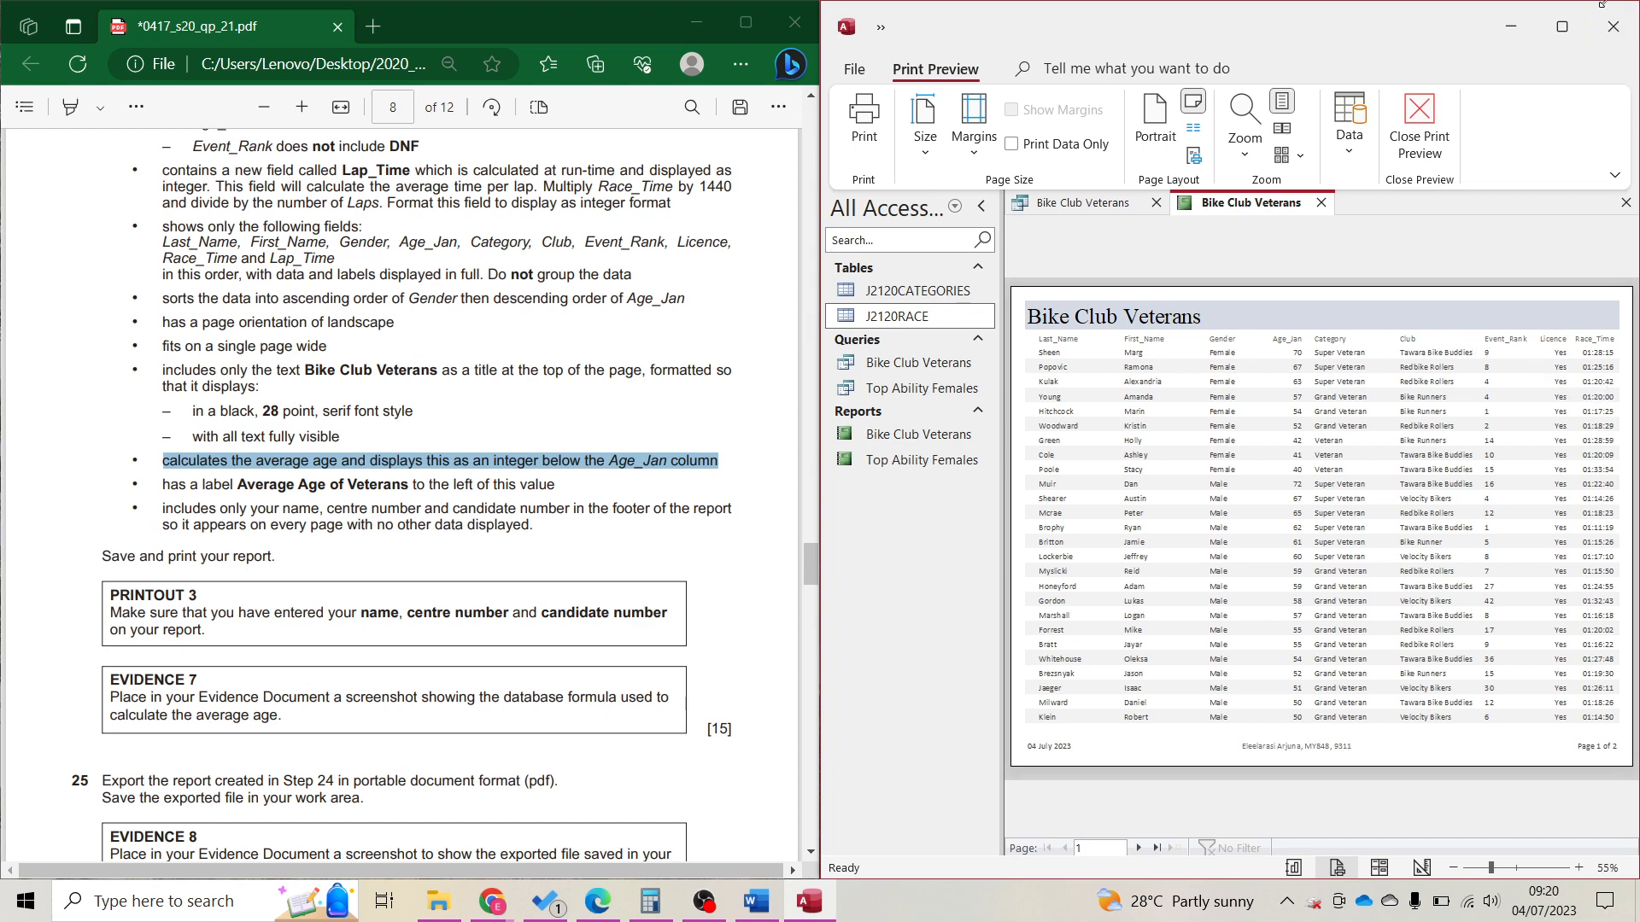
left_click(1562, 27)
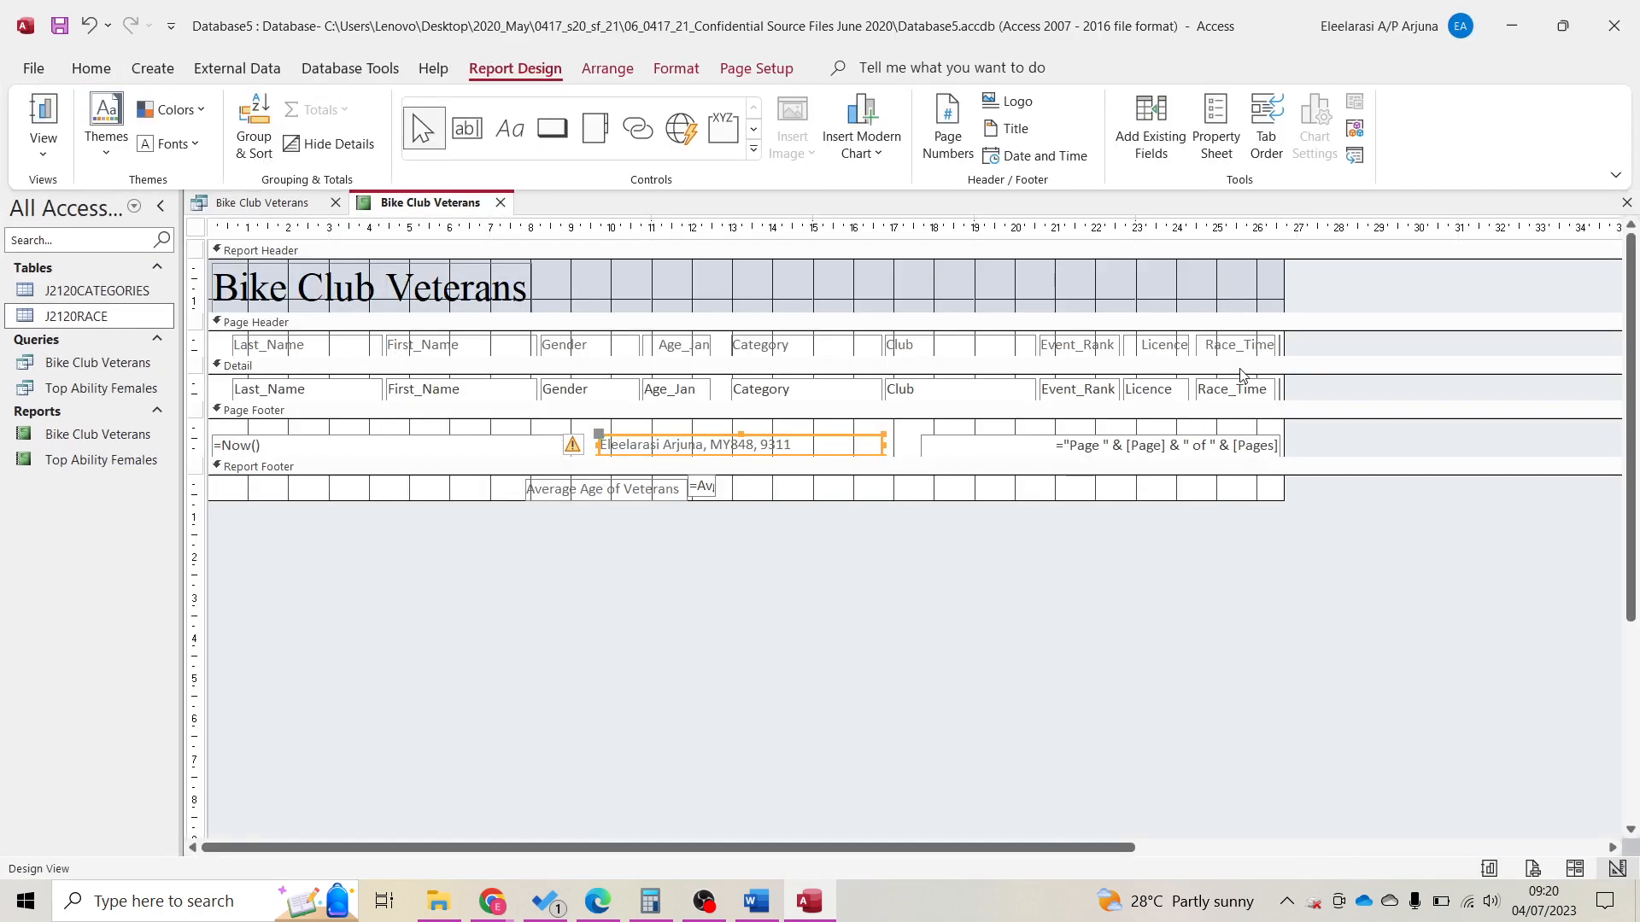
In Layout view, narrow the Licence and Race_Time columns.
left_click(1576, 869)
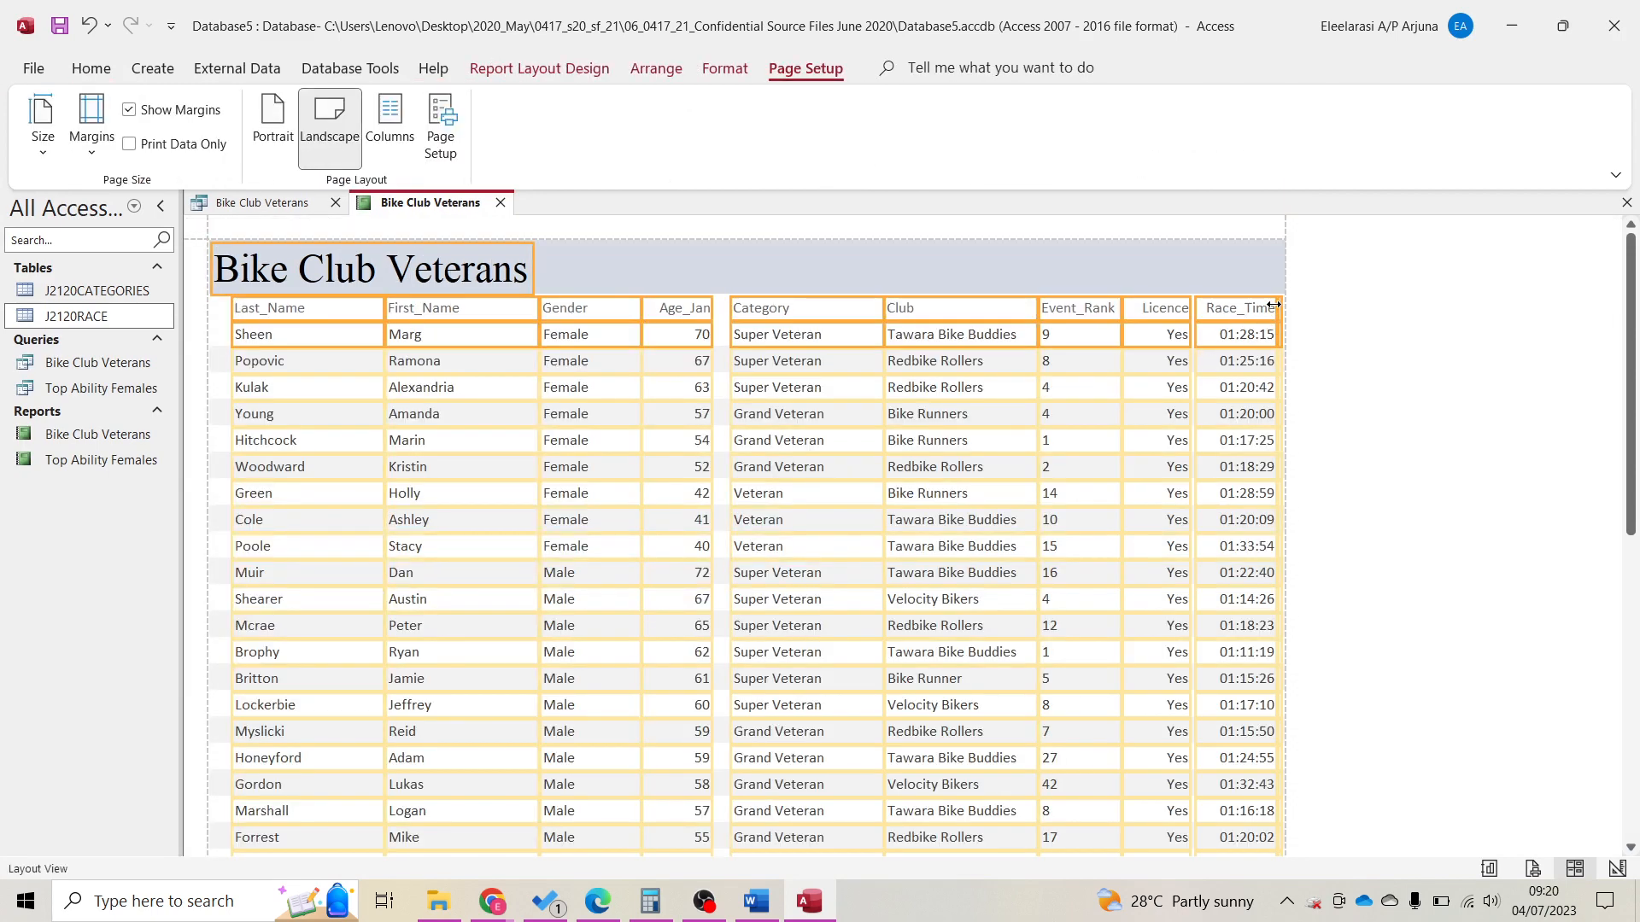
left_click_drag(1281, 305, 1258, 309)
left_click(1315, 326)
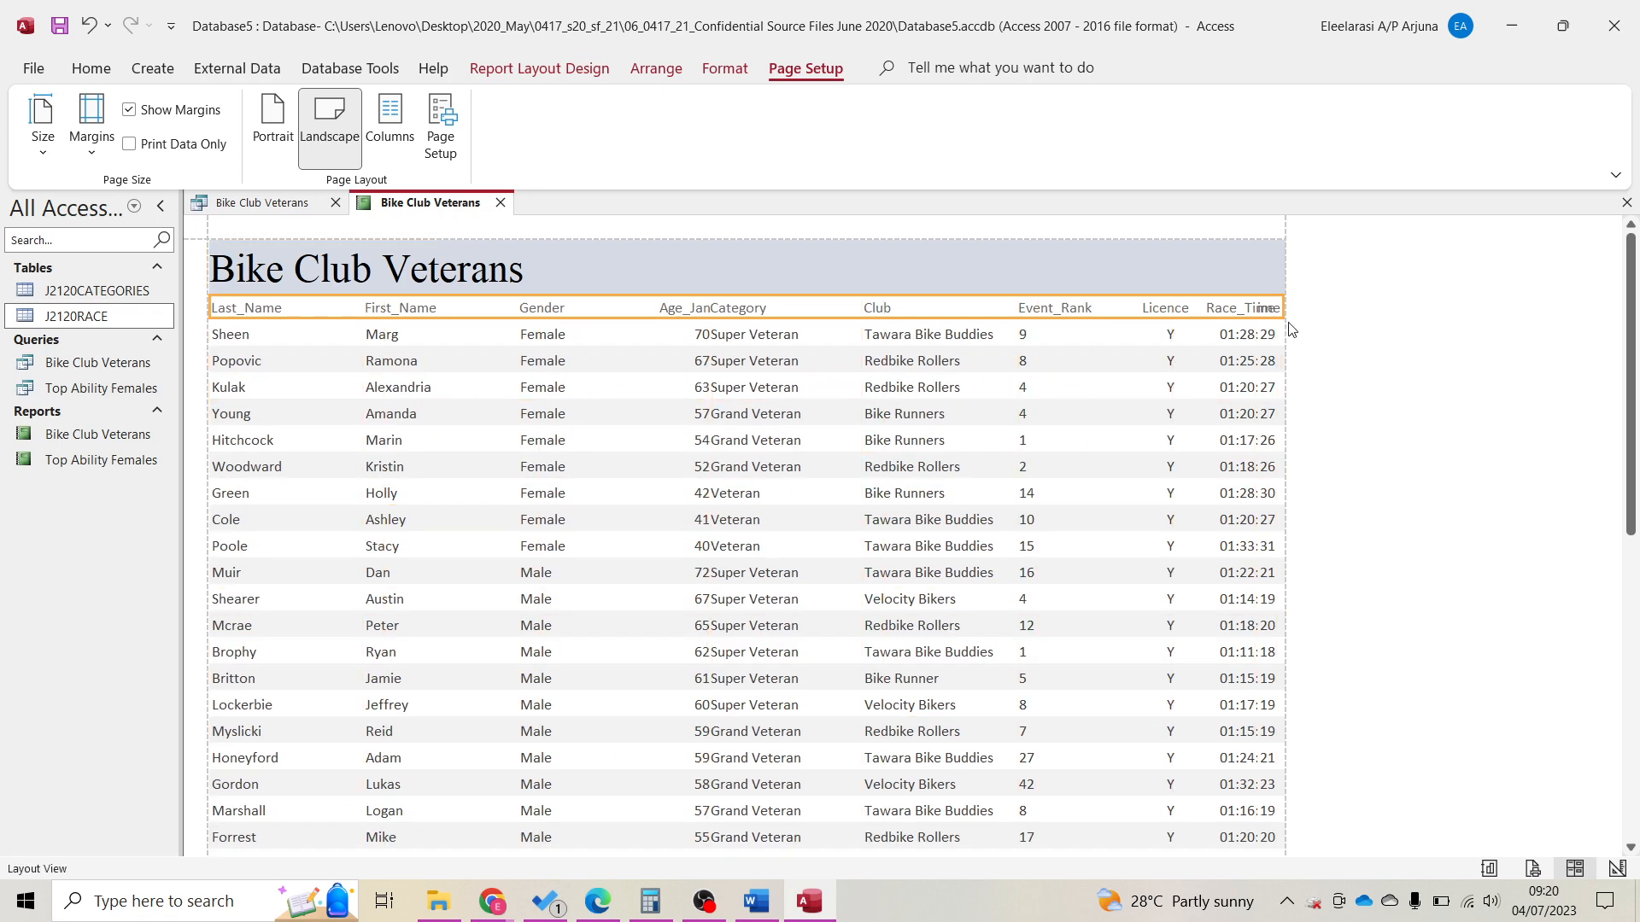
left_click(1157, 309)
left_click(1157, 334, "shift")
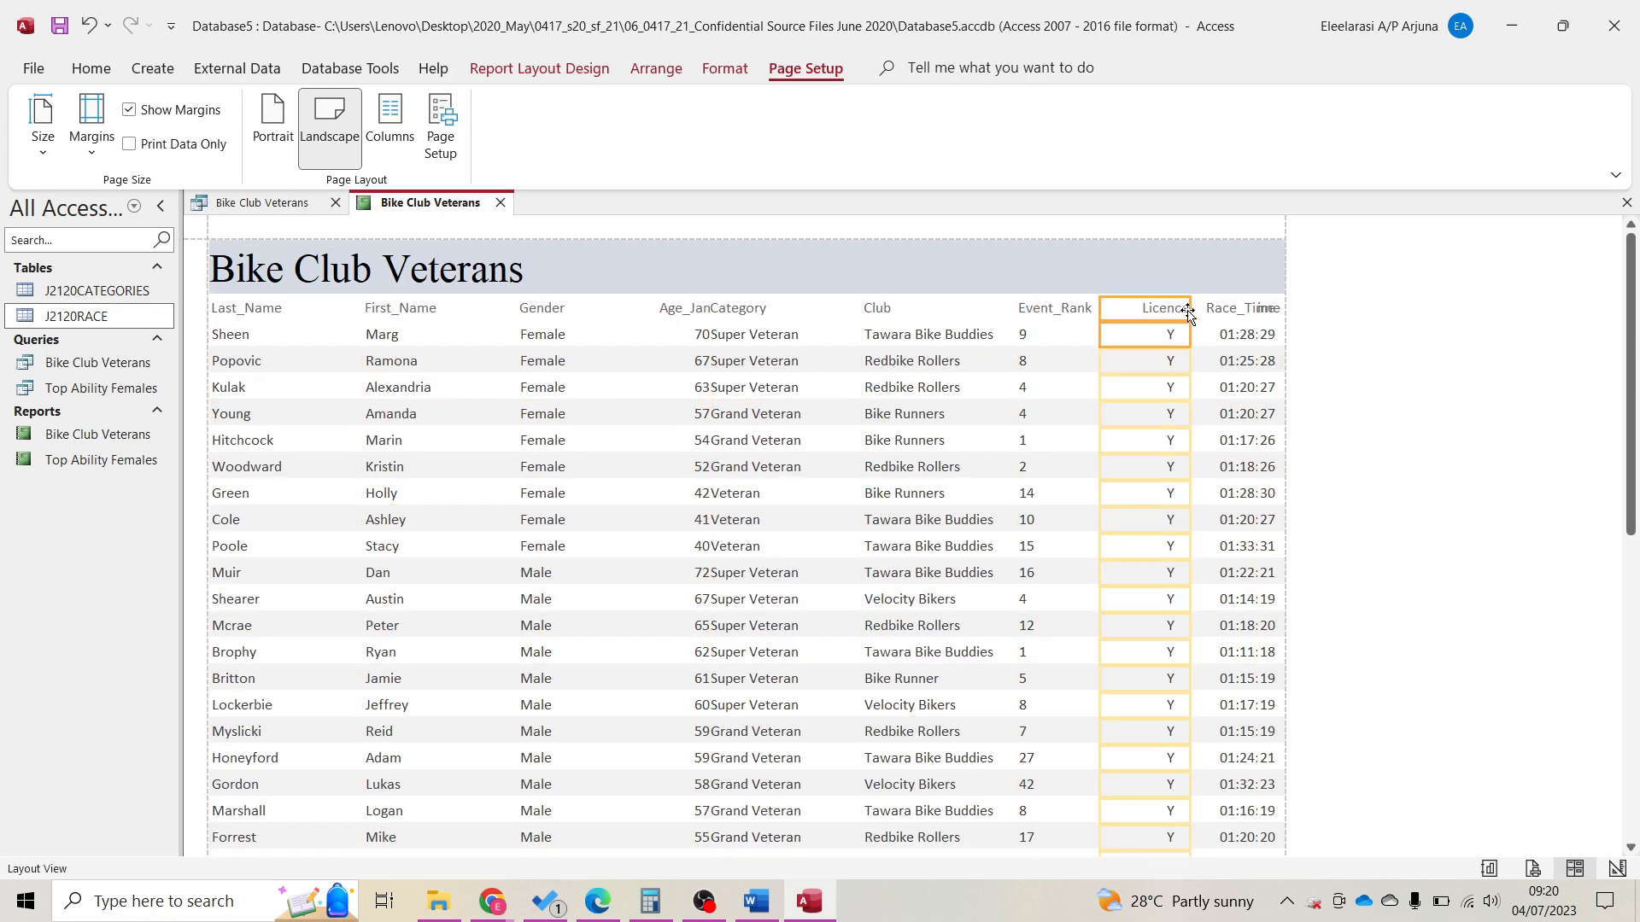
left_click_drag(1189, 309, 1148, 308)
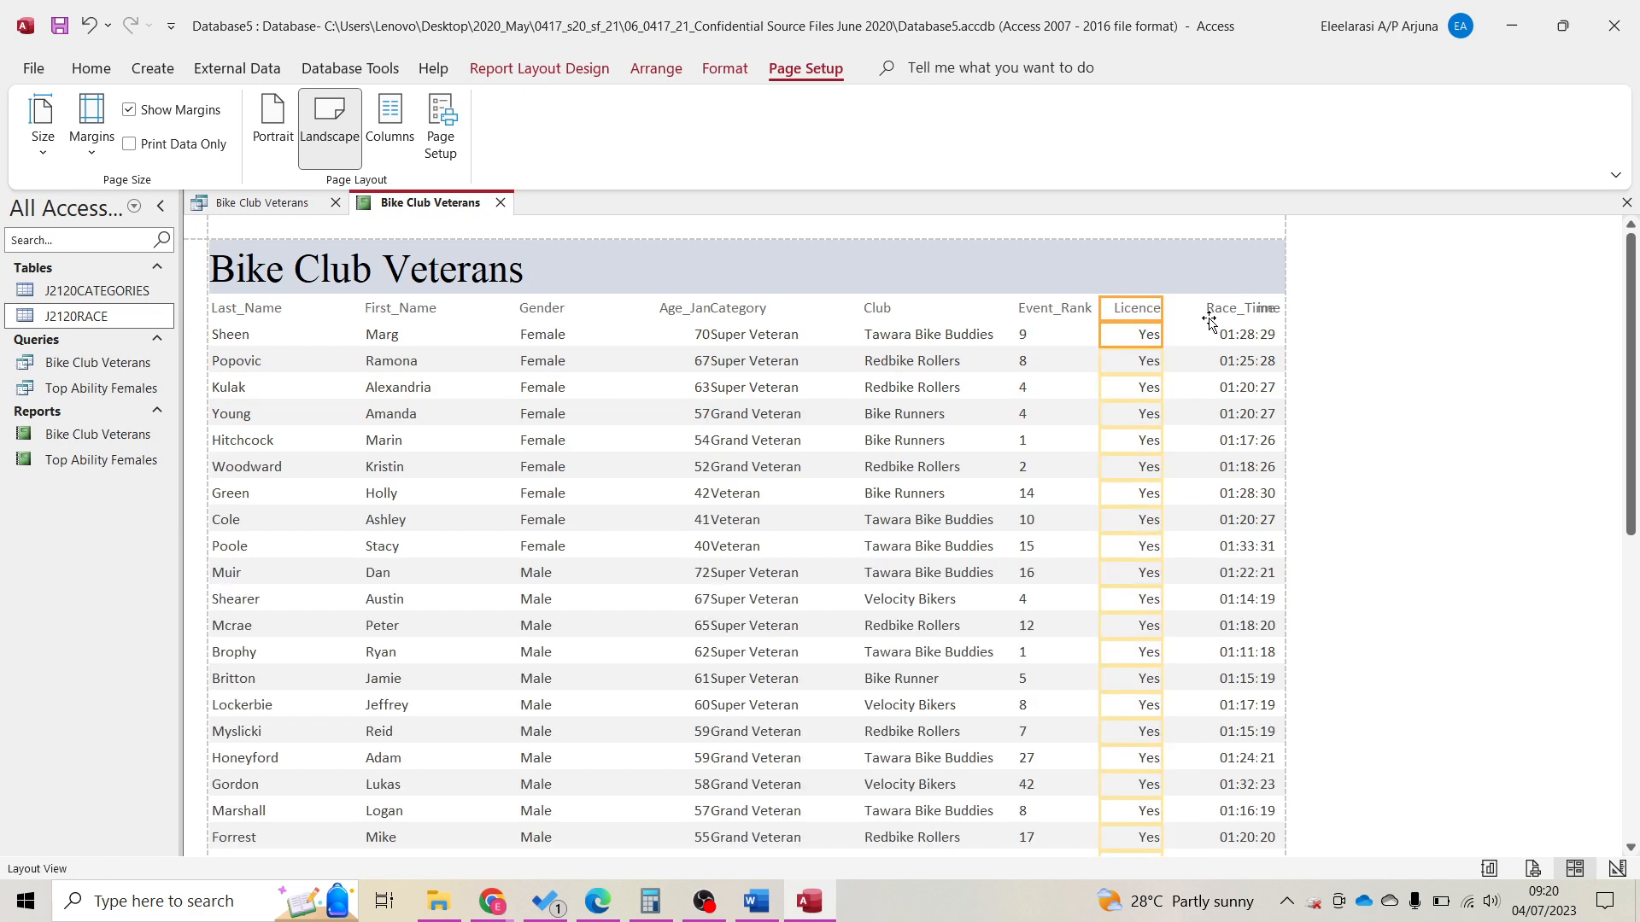
left_click(1207, 311)
left_click(1221, 325, "shift")
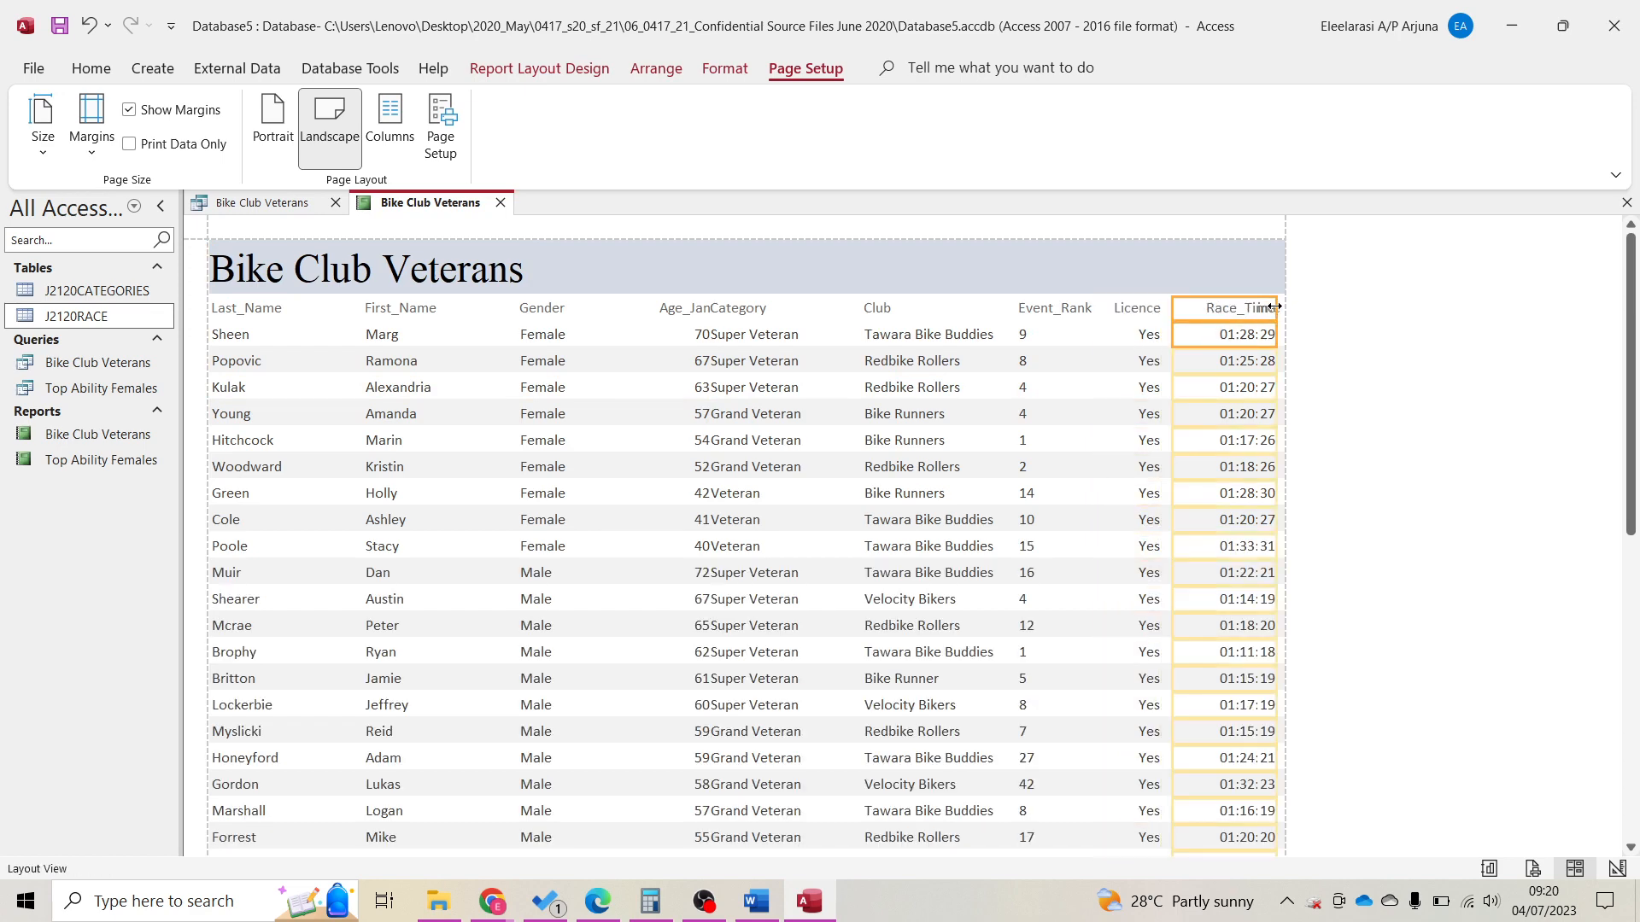
left_click_drag(1273, 307, 1247, 314)
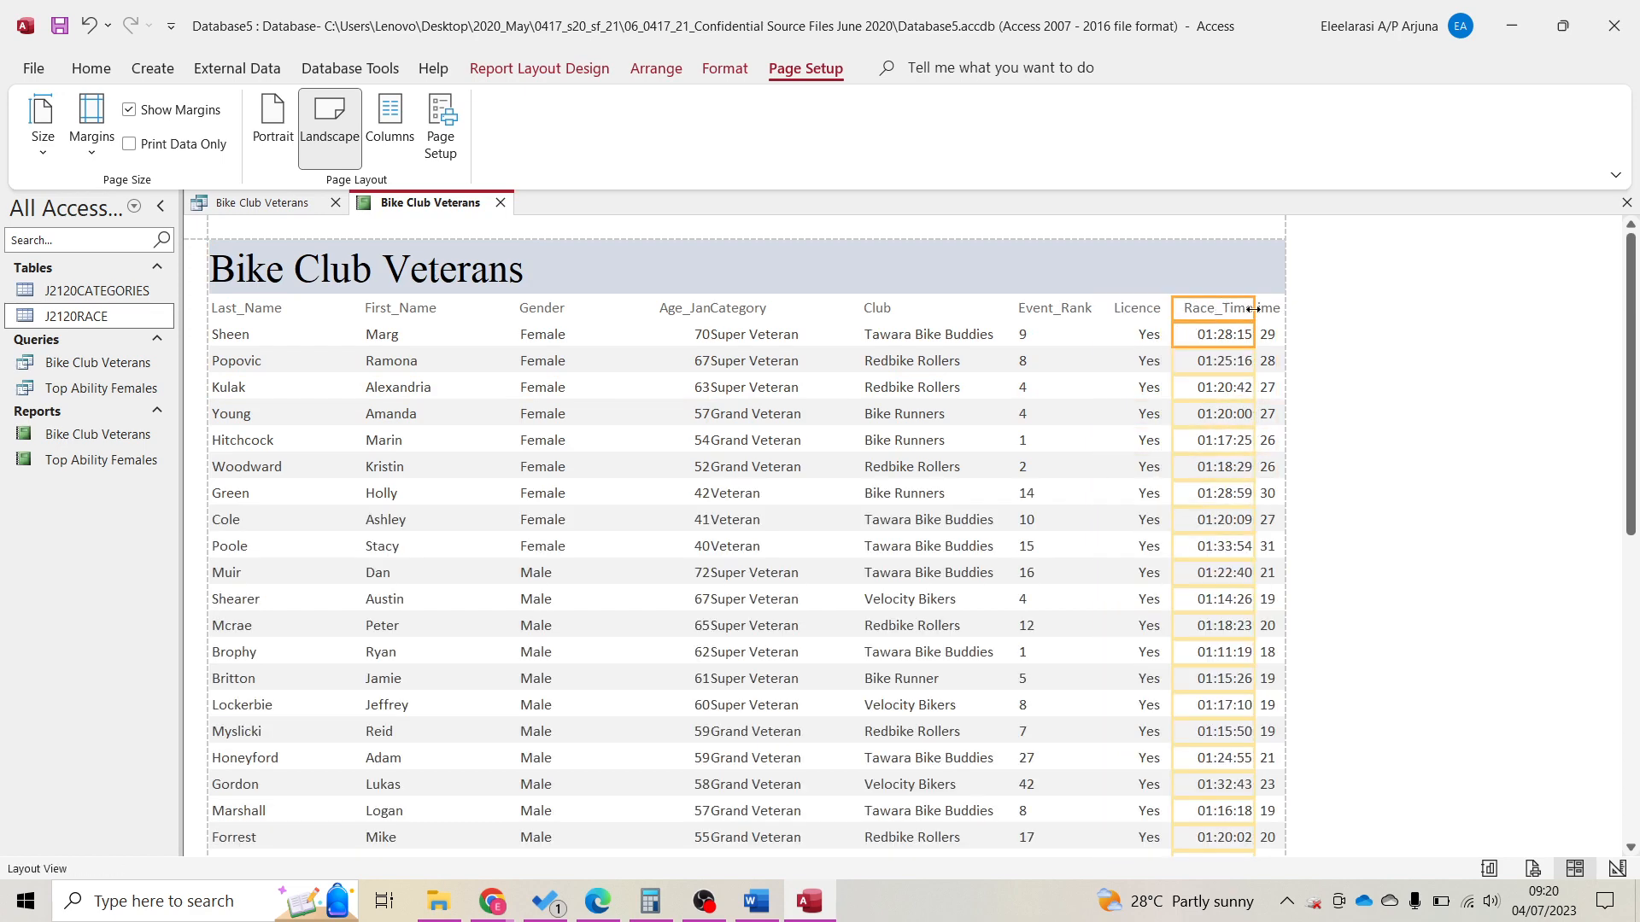
left_click(660, 320)
Narrow the Age_Jan and Category columns, then shift the Club column left and narrow it.
left_click(717, 308)
left_click(682, 316)
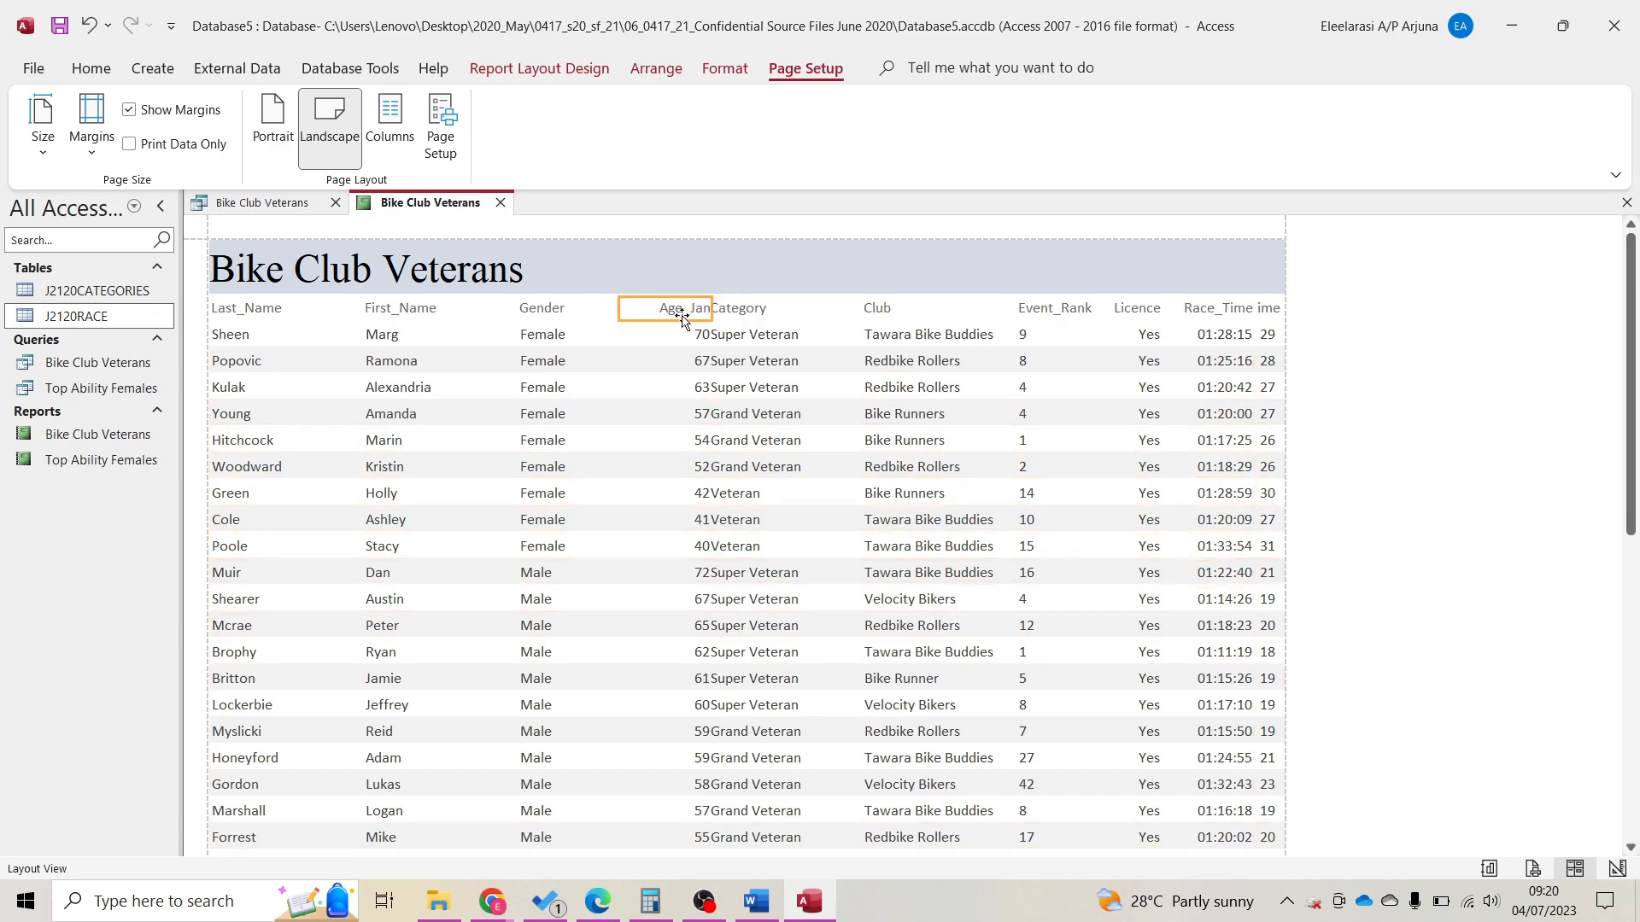
left_click_drag(713, 307, 621, 309)
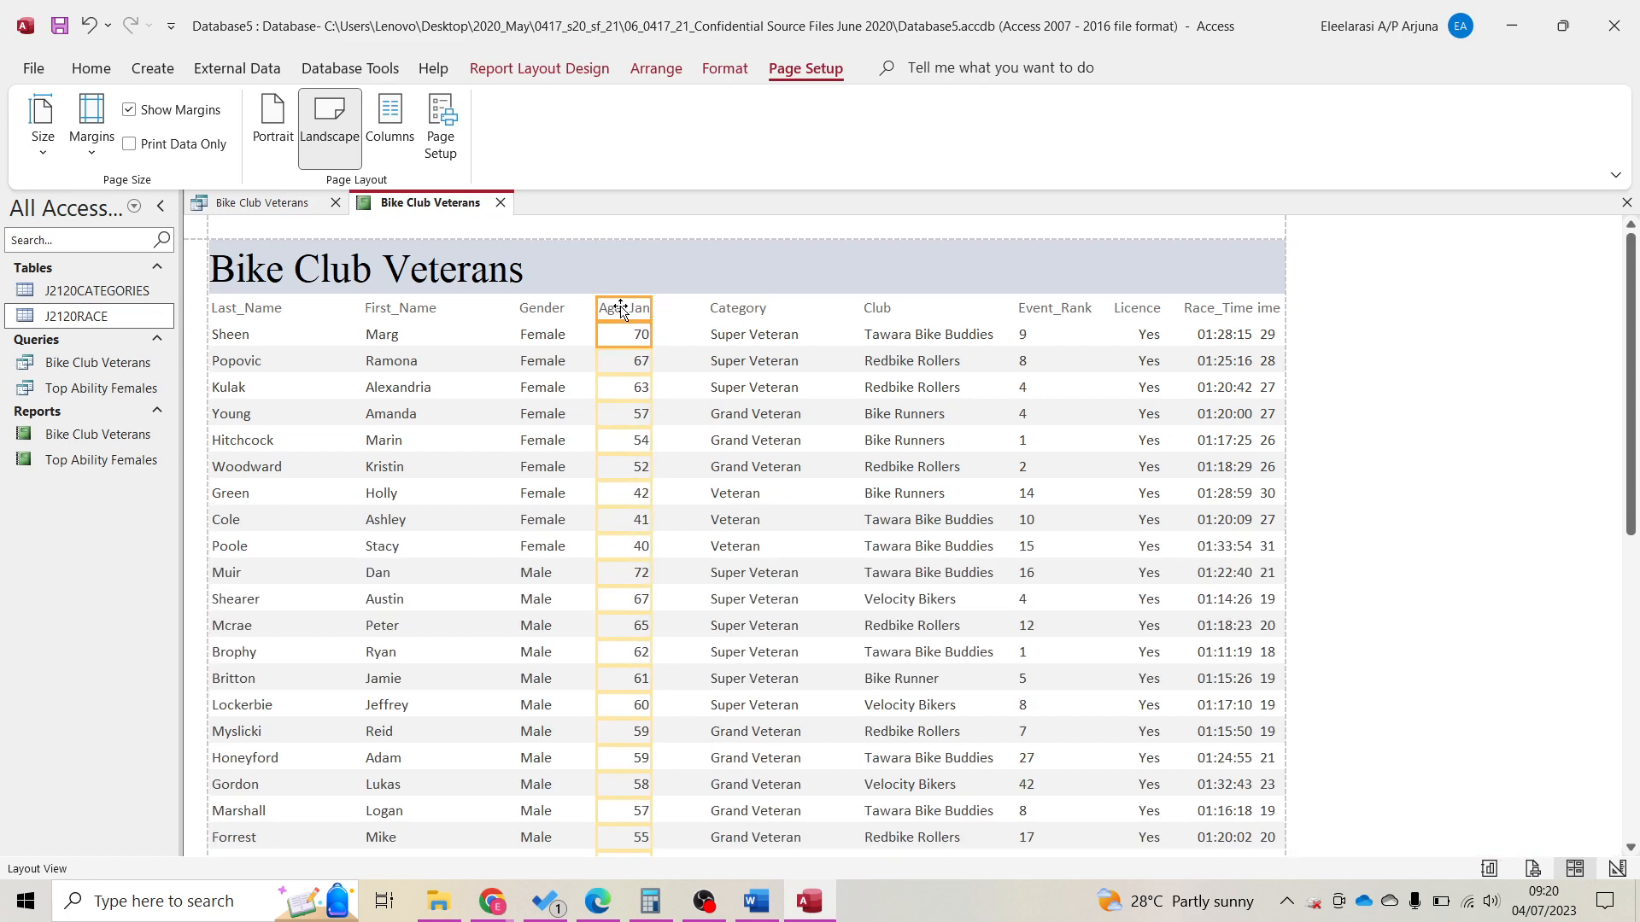
left_click(720, 309)
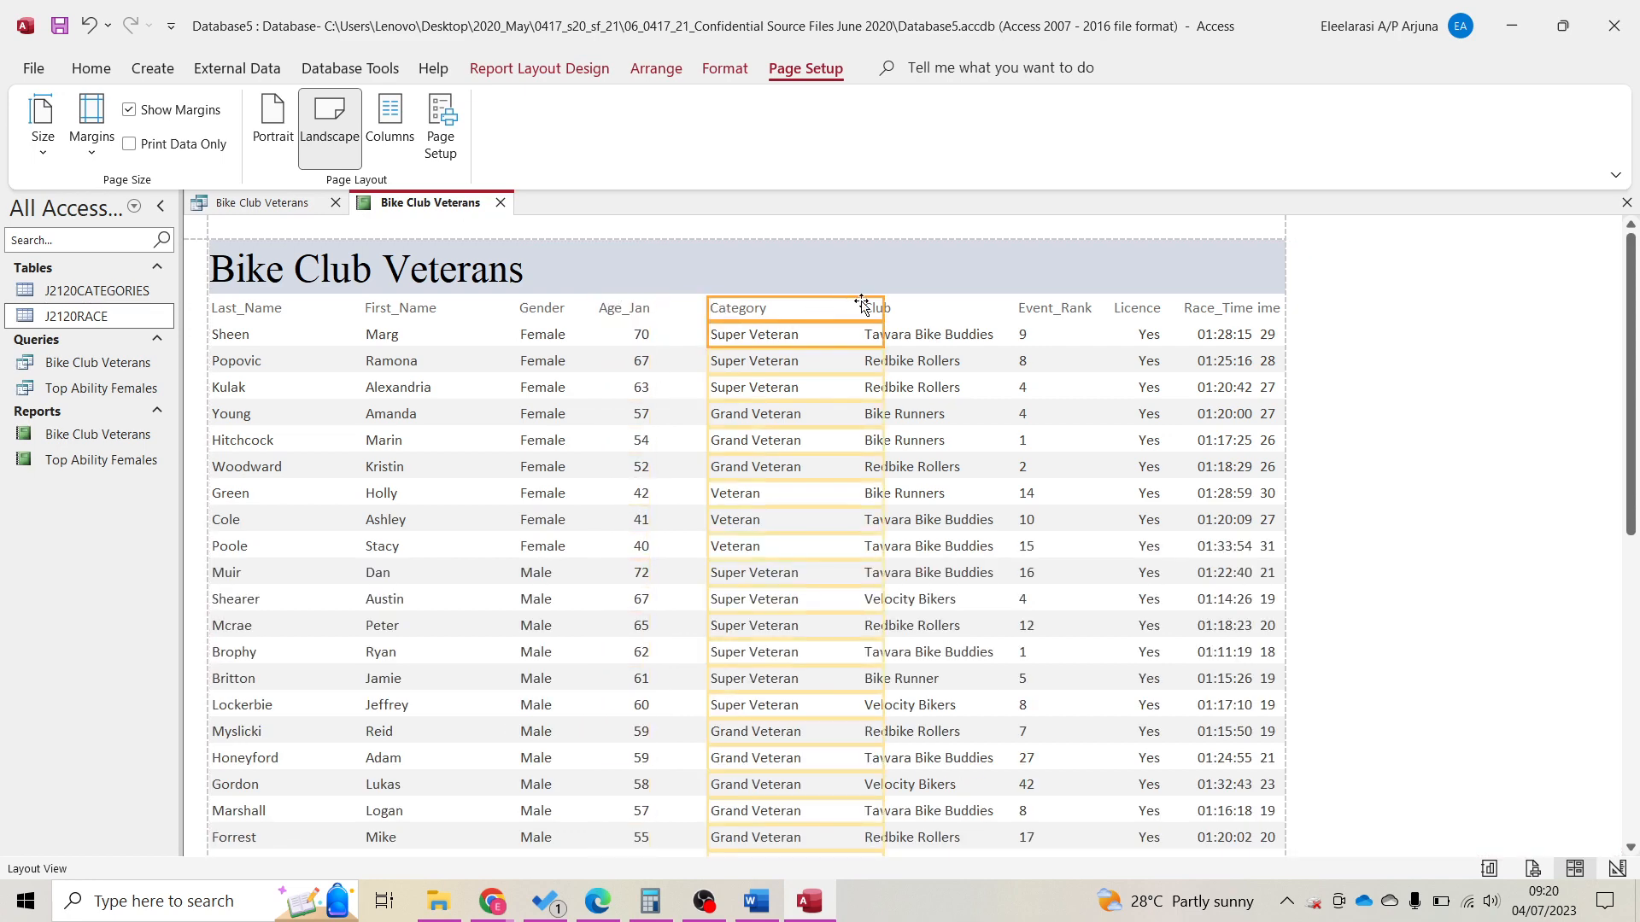
left_click_drag(882, 307, 828, 311)
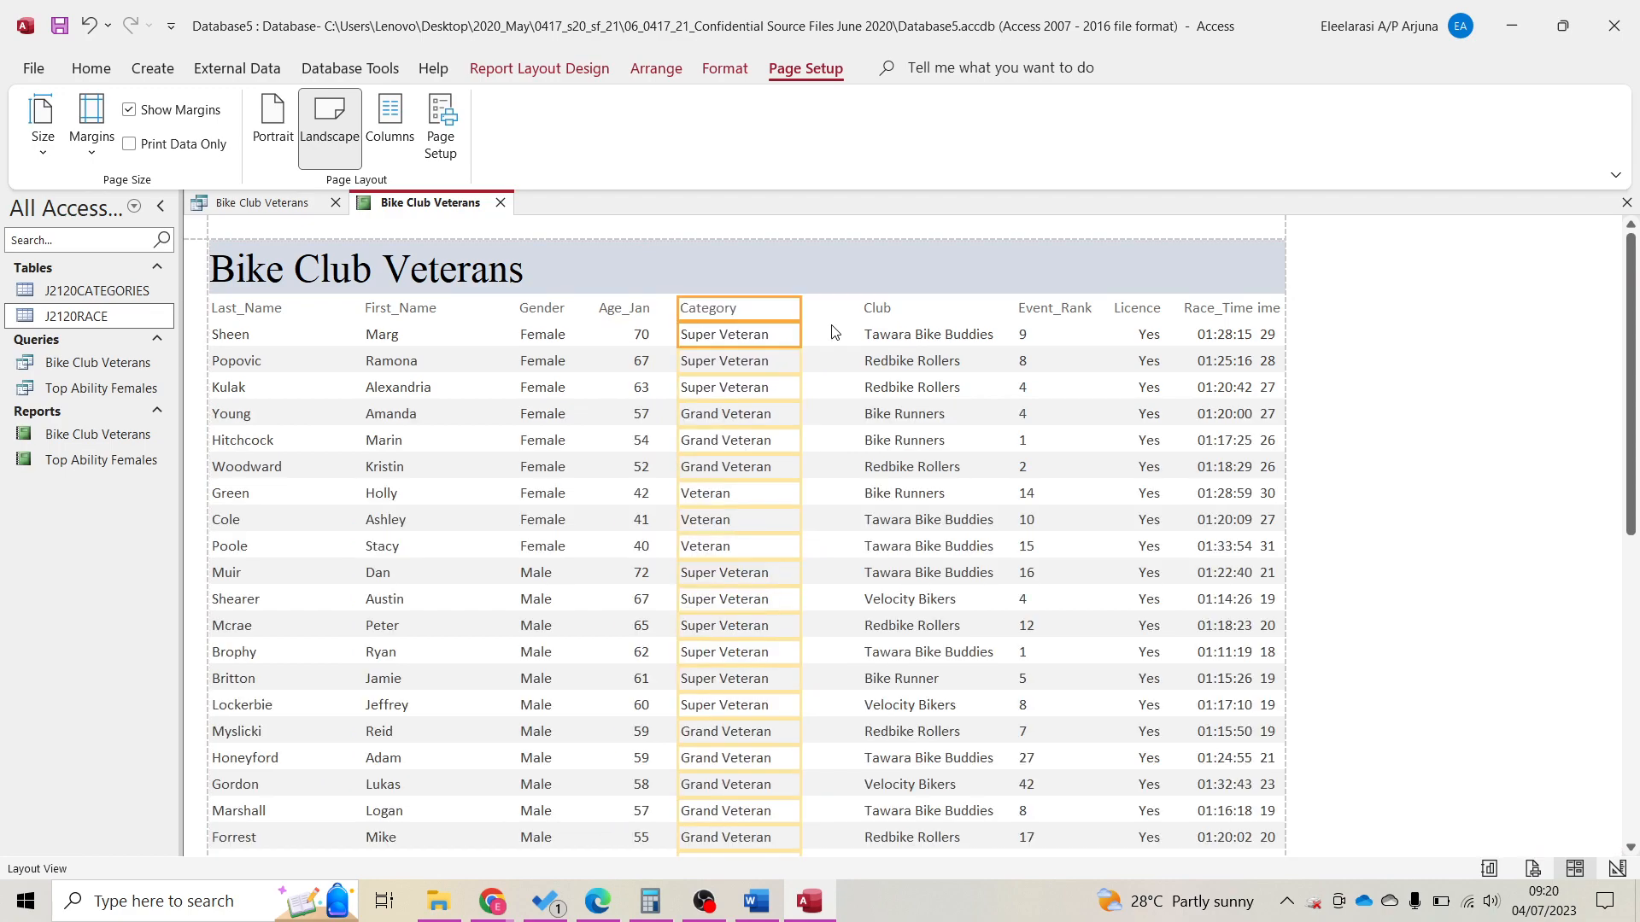
left_click(879, 325)
left_click(880, 337, "shift")
left_click_drag(919, 317, 918, 317)
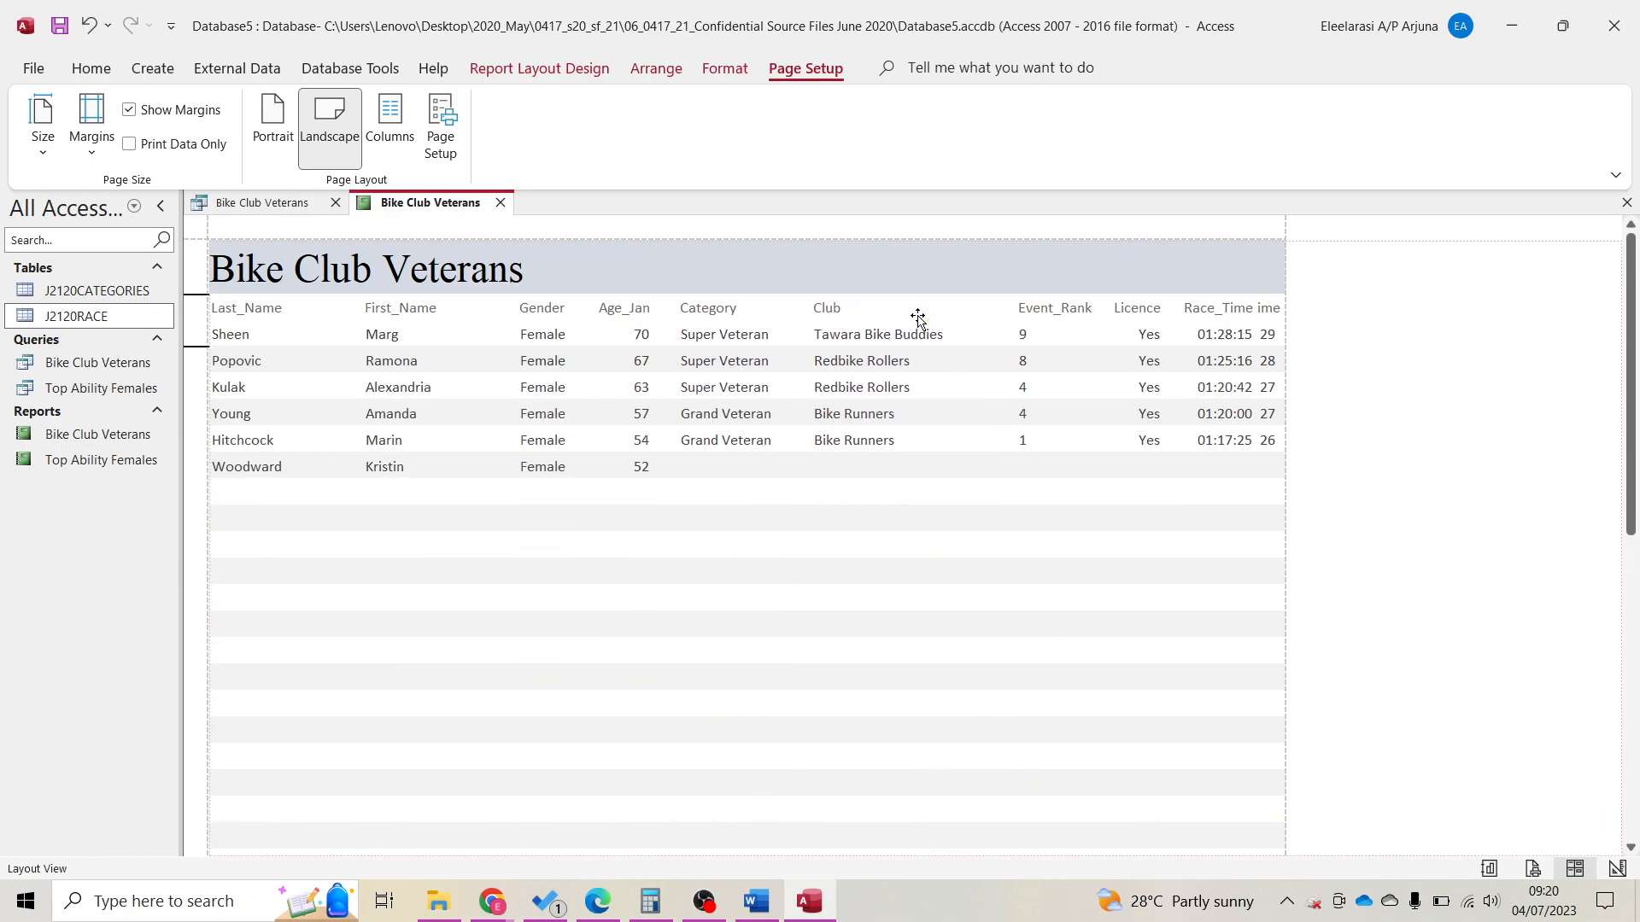
key("Left")
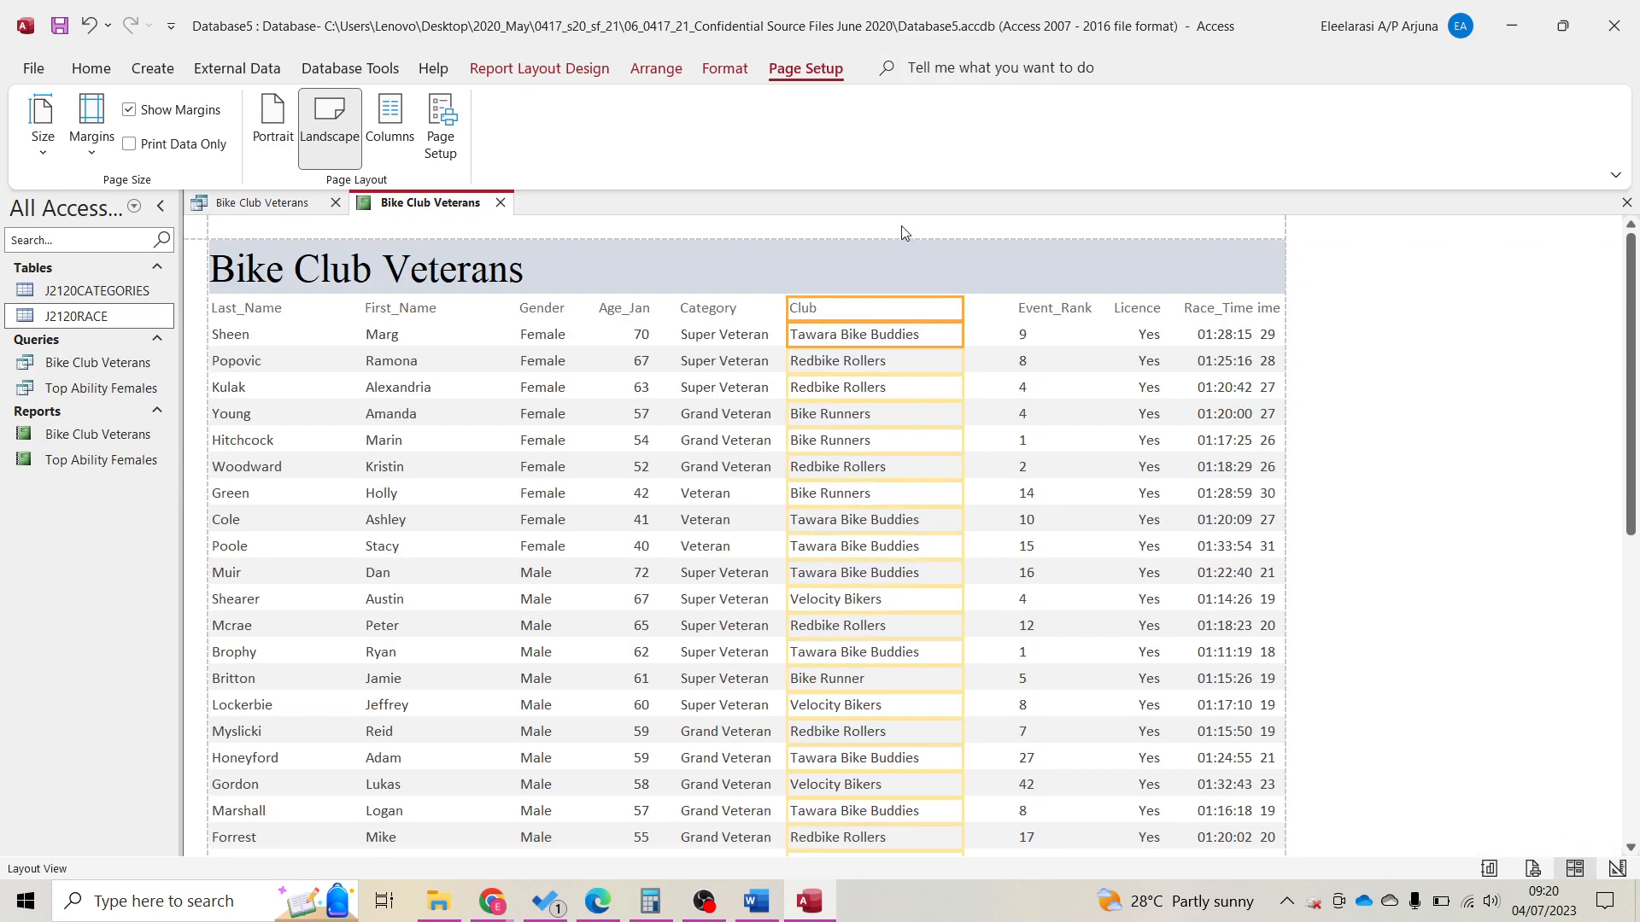
left_click_drag(962, 308, 943, 313)
Shift Event_Rank, Licence and Race_Time left, and widen Lap_Time to show its full heading.
left_click(1042, 311)
left_click(1043, 337, "ctrl")
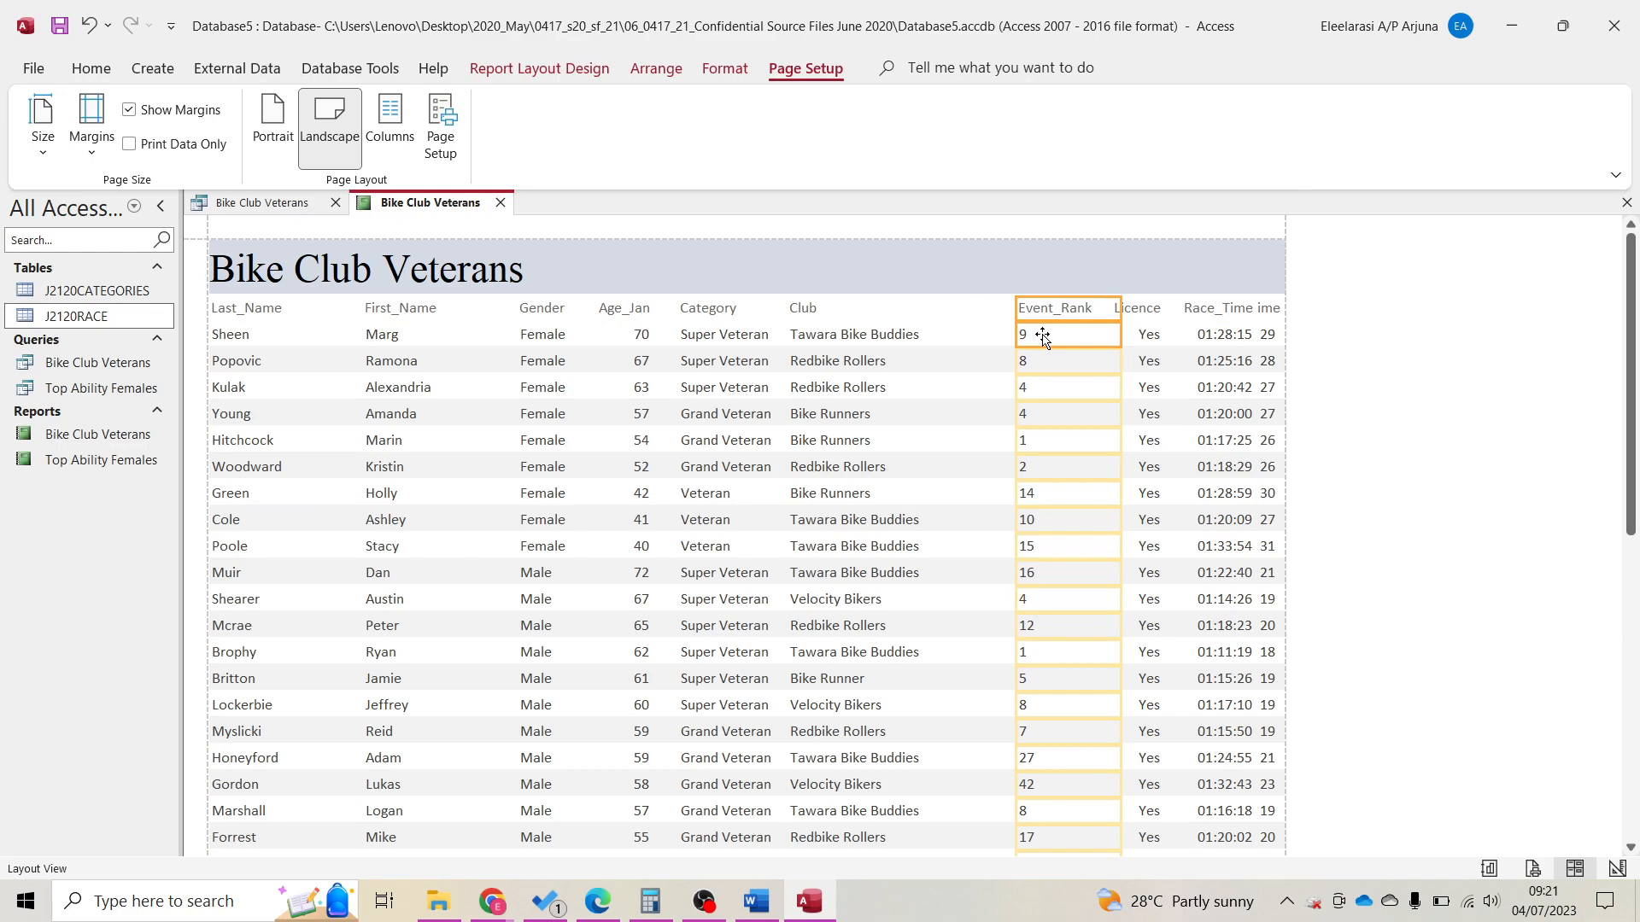
key("Left")
key("Left")
key("Left")
key("Left")
key("Left")
key("Left")
key("Left")
key("Left")
key("Left")
key("Left")
key("Left")
key("Left")
key("Left")
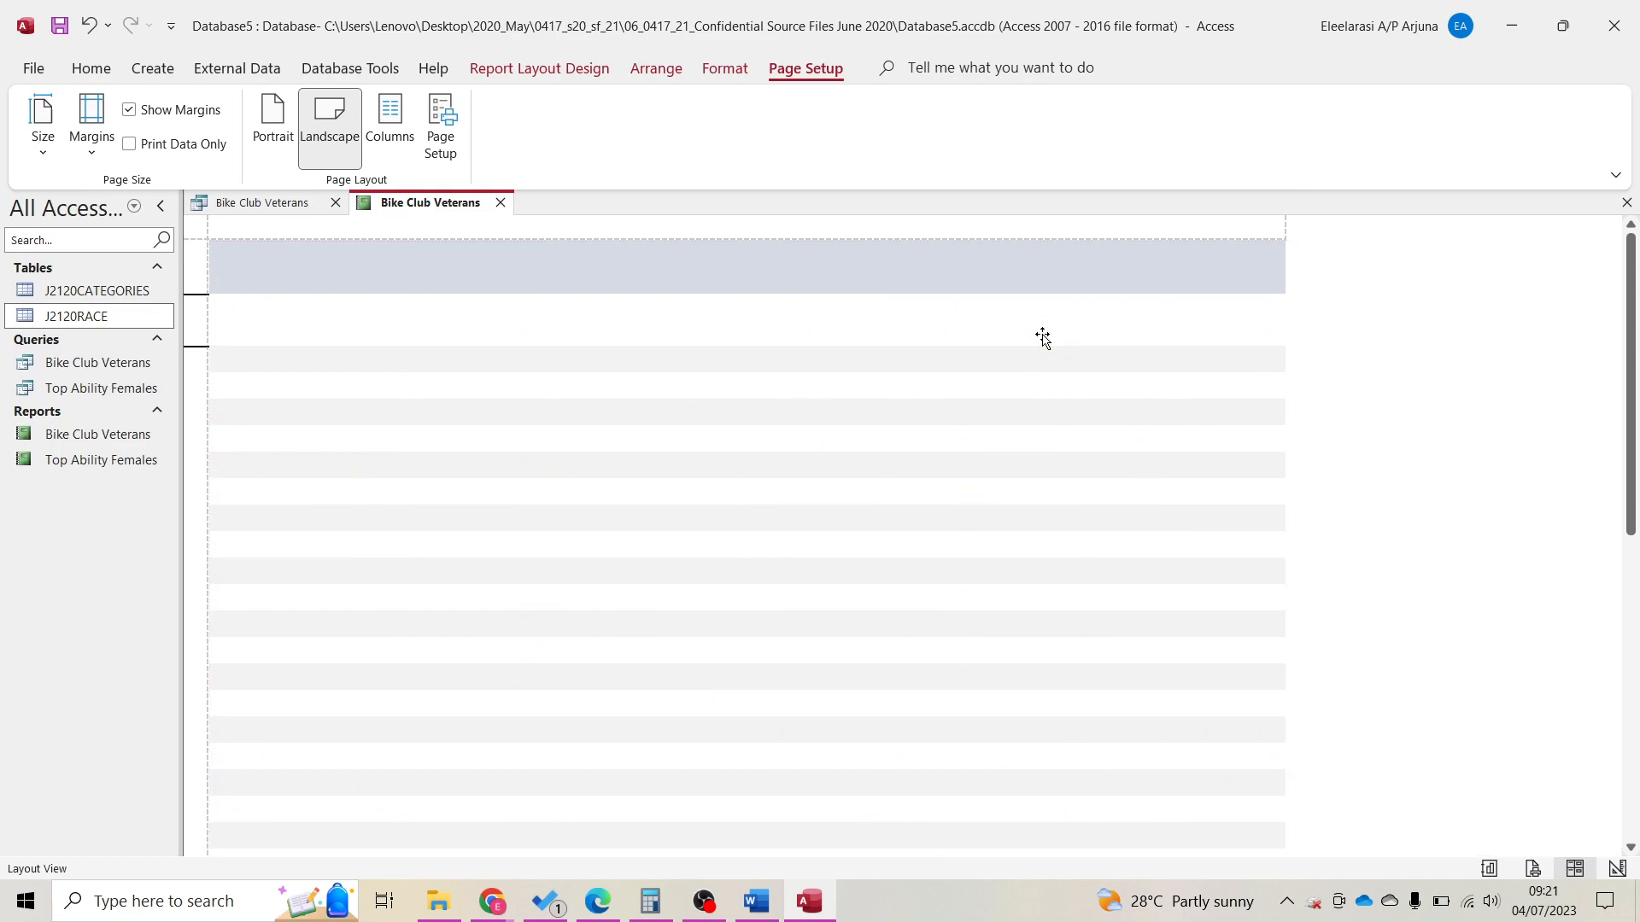
left_click_drag(1054, 311, 1050, 316)
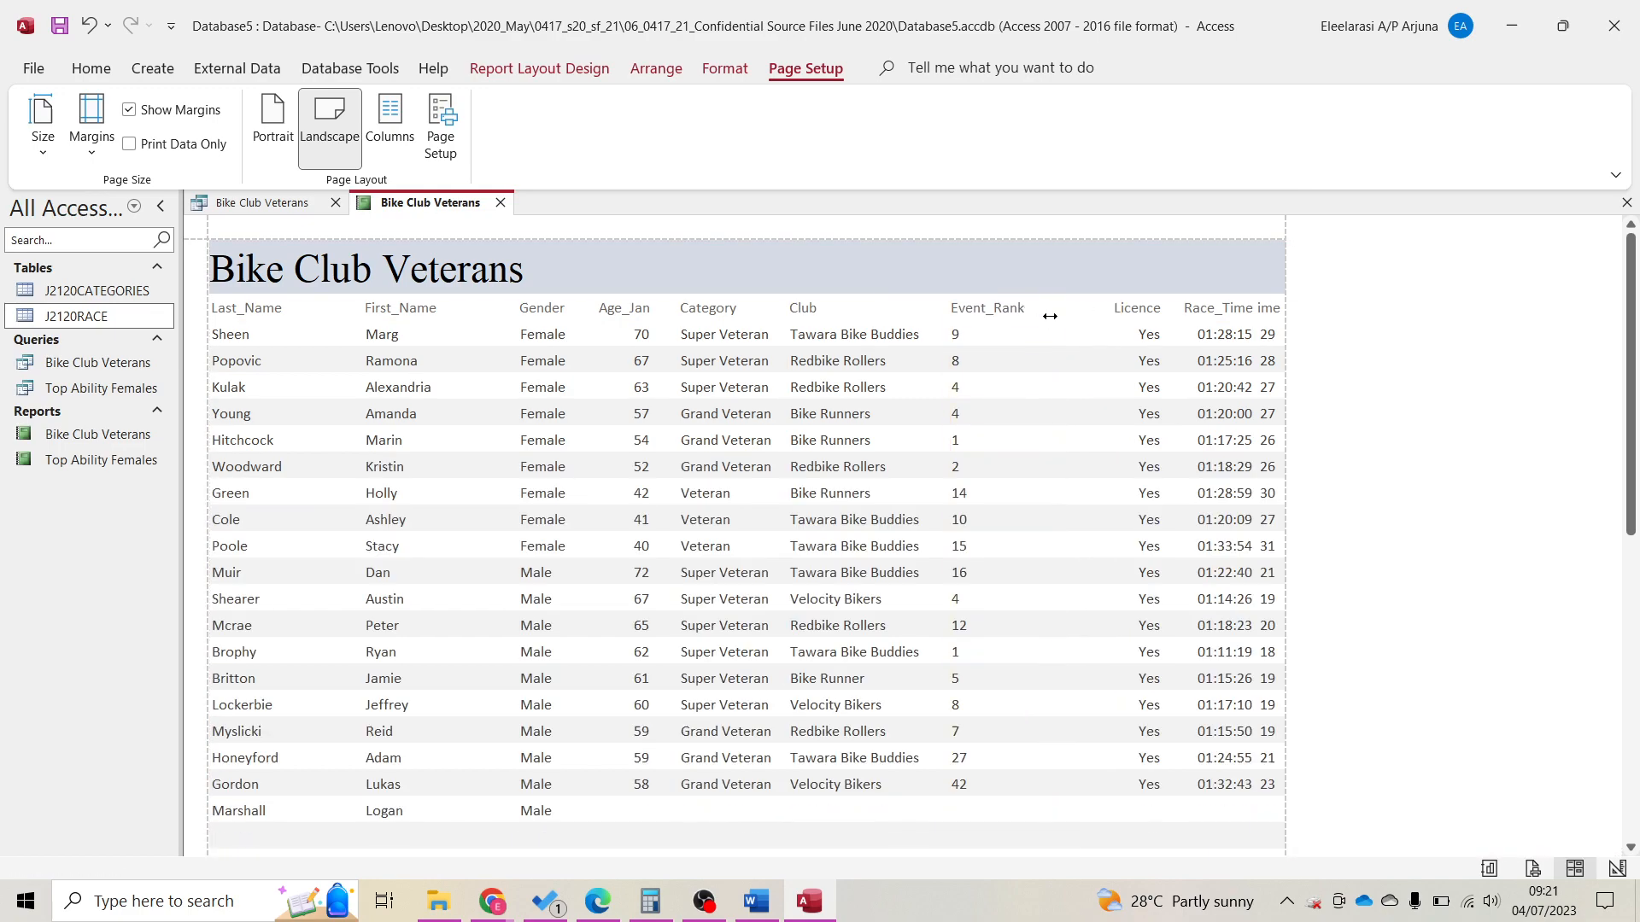
left_click(1136, 309)
left_click(1142, 334, "ctrl")
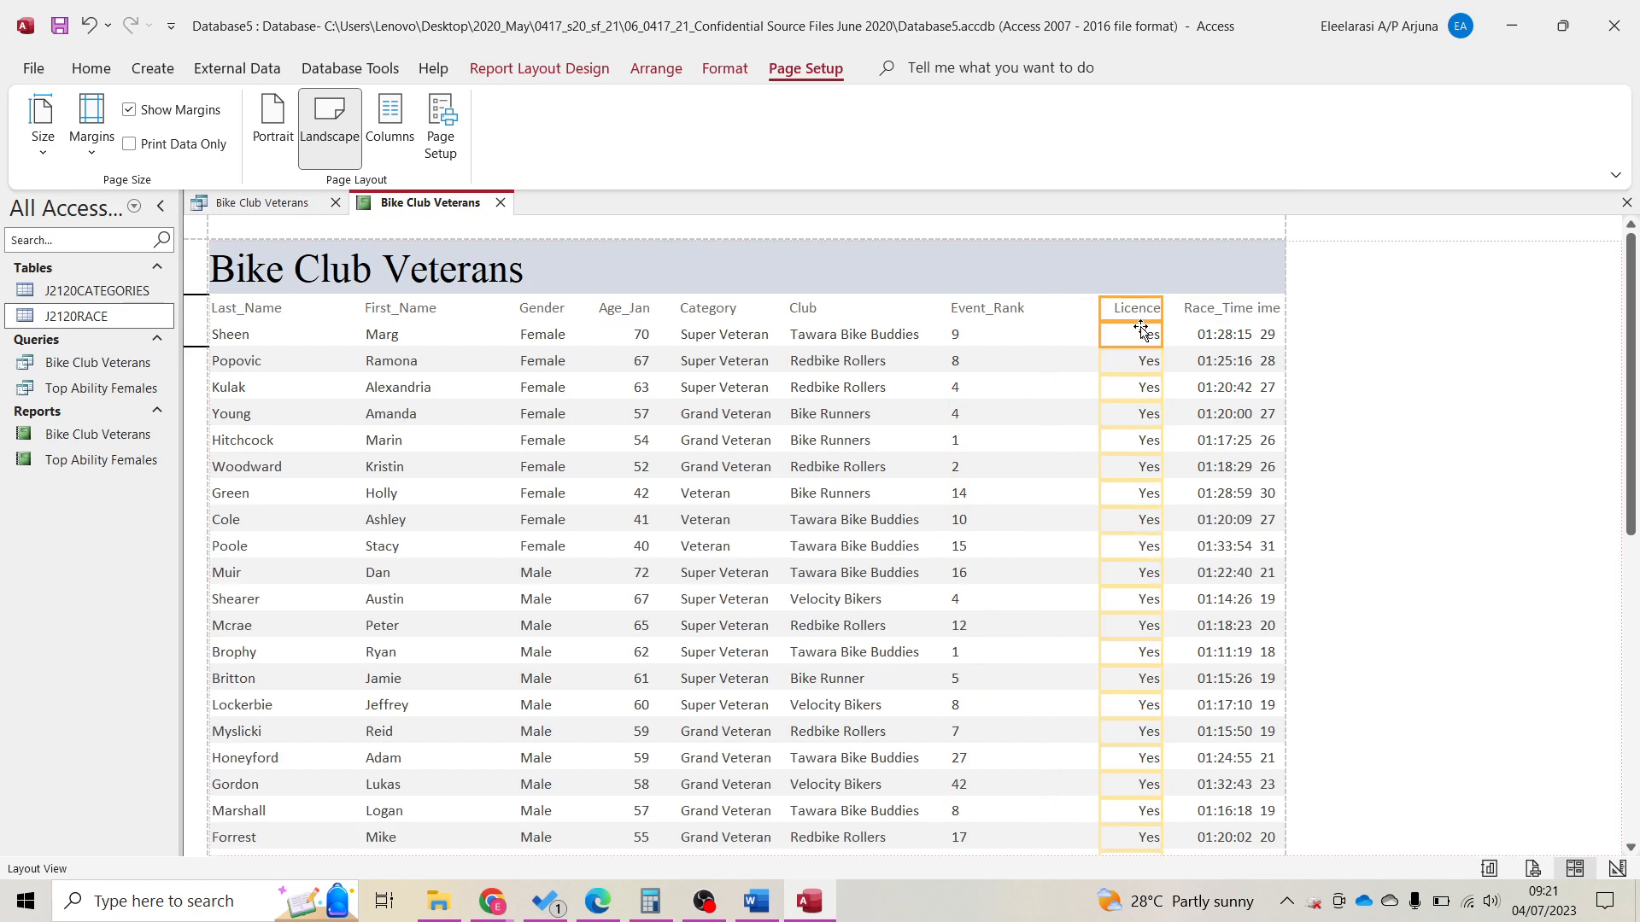
key("Left")
key("Left")
key("Left")
key("Left")
key("Left")
key("Left")
key("Left")
key("Left")
key("Left")
key("Left")
key("Left")
key("Left")
key("Left")
key("Left")
key("Left")
key("Left")
key("Left")
key("Left")
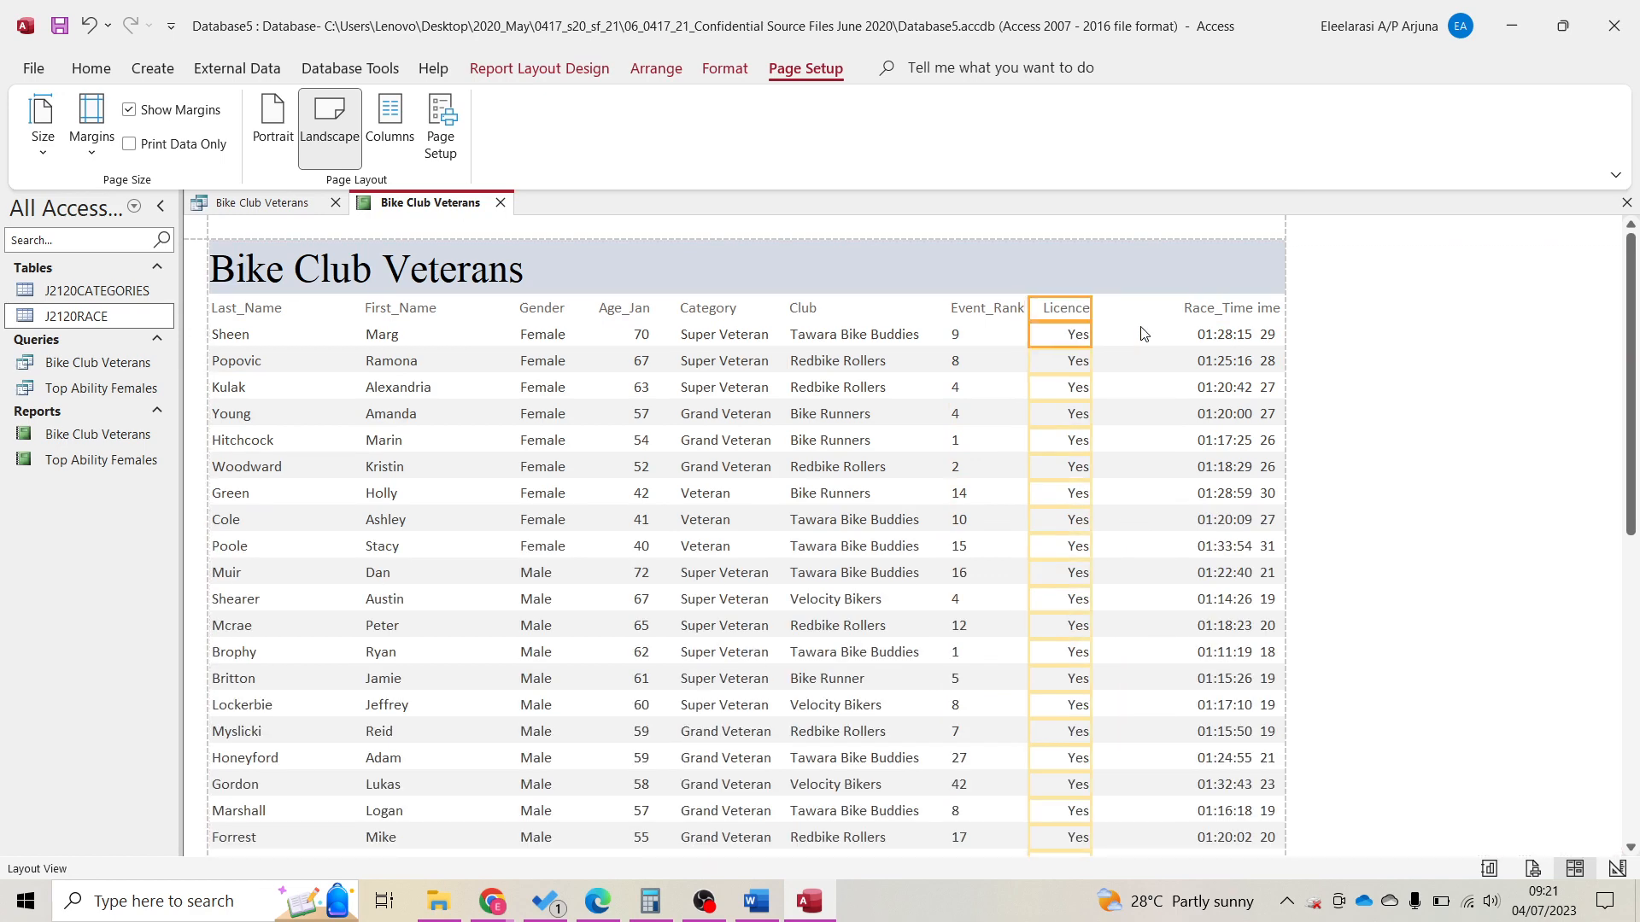
left_click(1218, 309)
left_click(1219, 334, "ctrl")
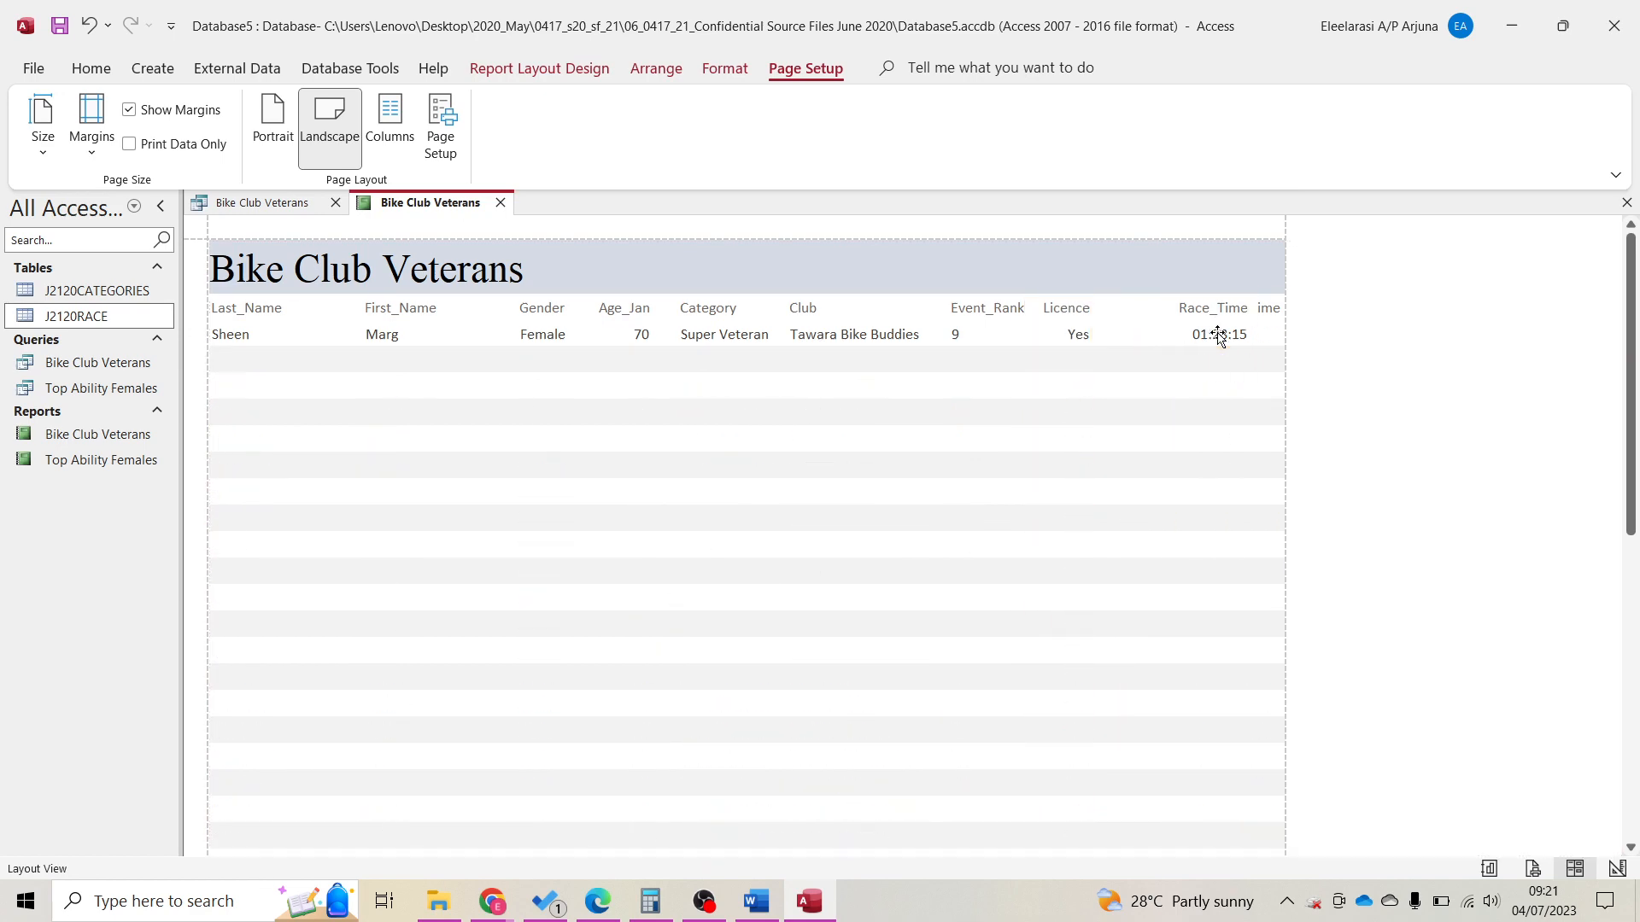
key("Left")
key("Left")
key("Left")
key("Left")
key("Left")
key("Left")
key("Left")
key("Left")
key("Left")
key("Left")
key("Left")
key("Left")
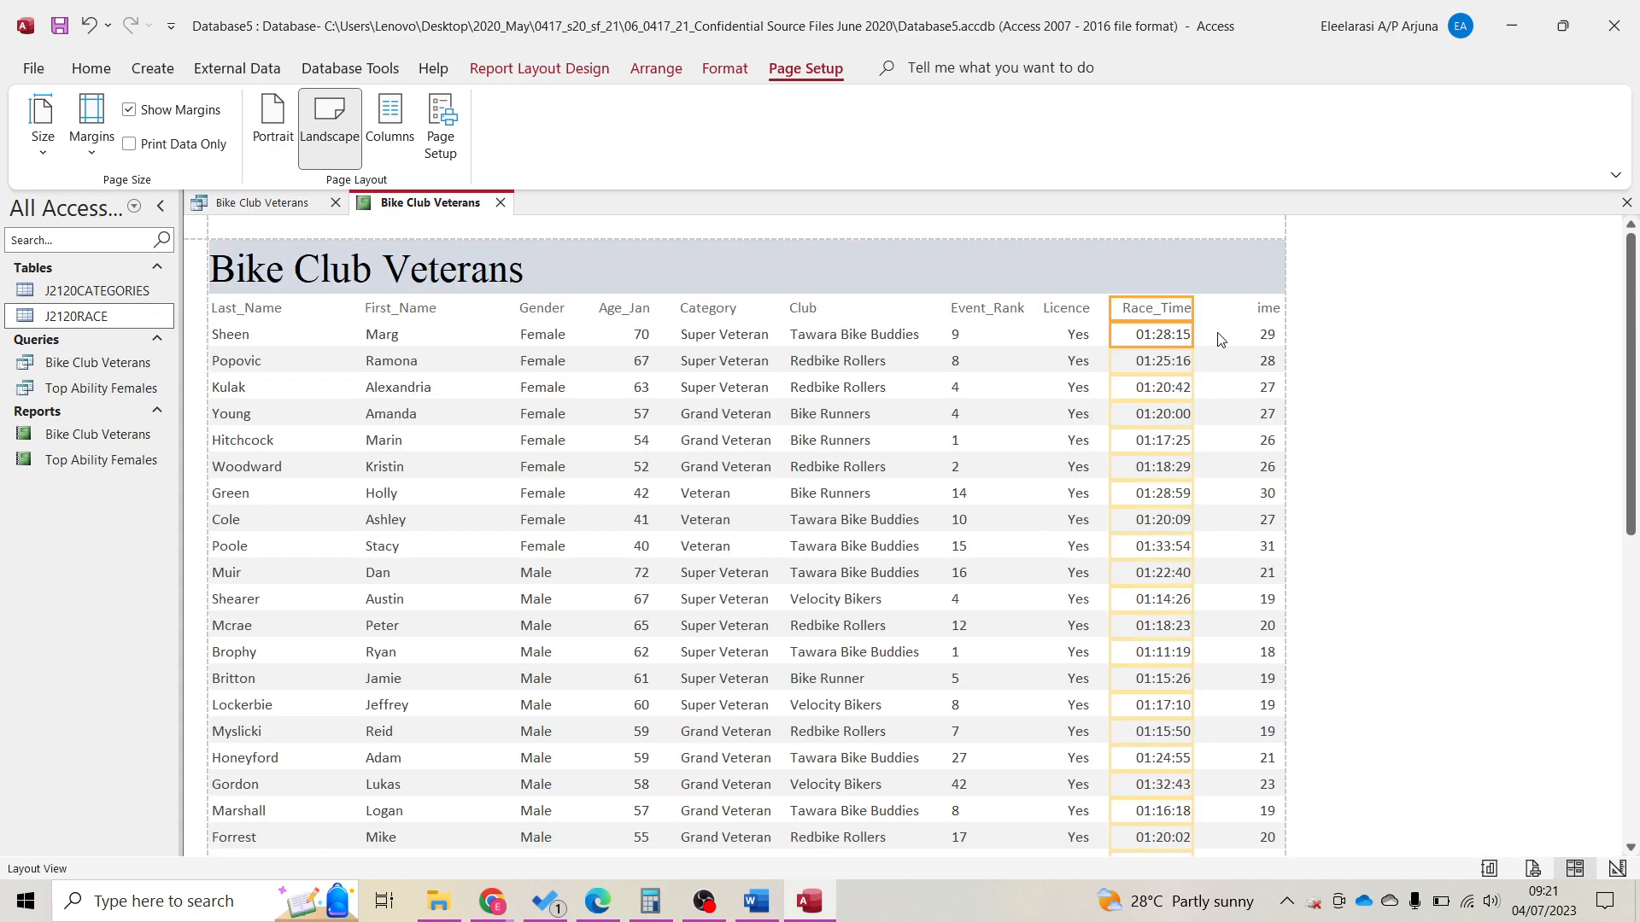
left_click(1264, 309)
left_click(1267, 334, "ctrl")
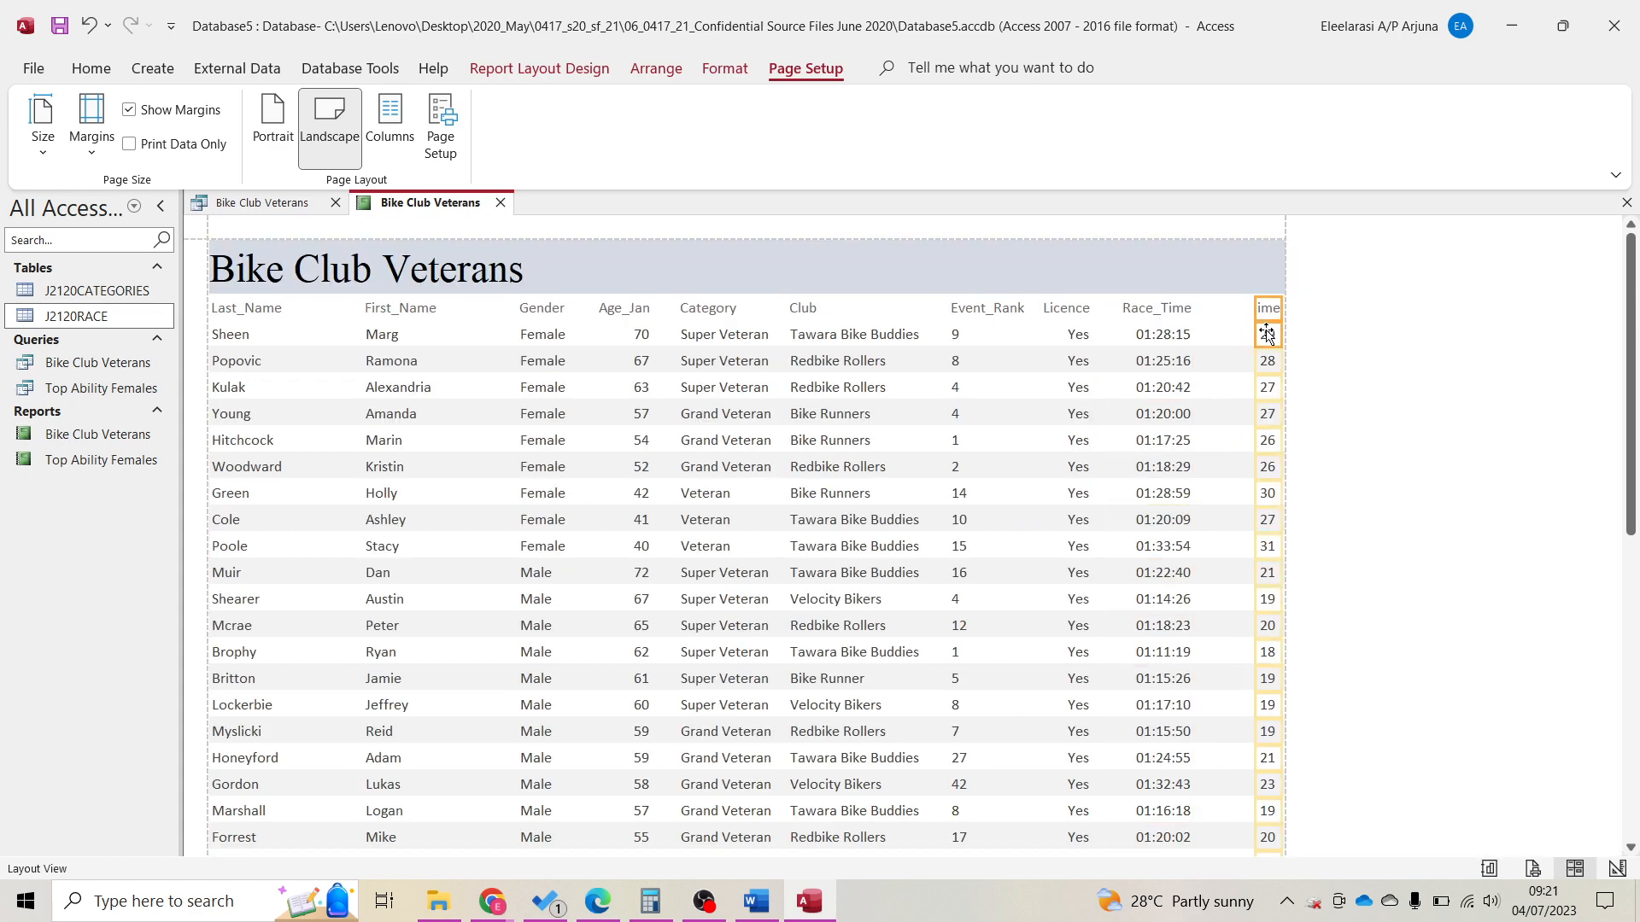
left_click_drag(1256, 309, 1199, 309)
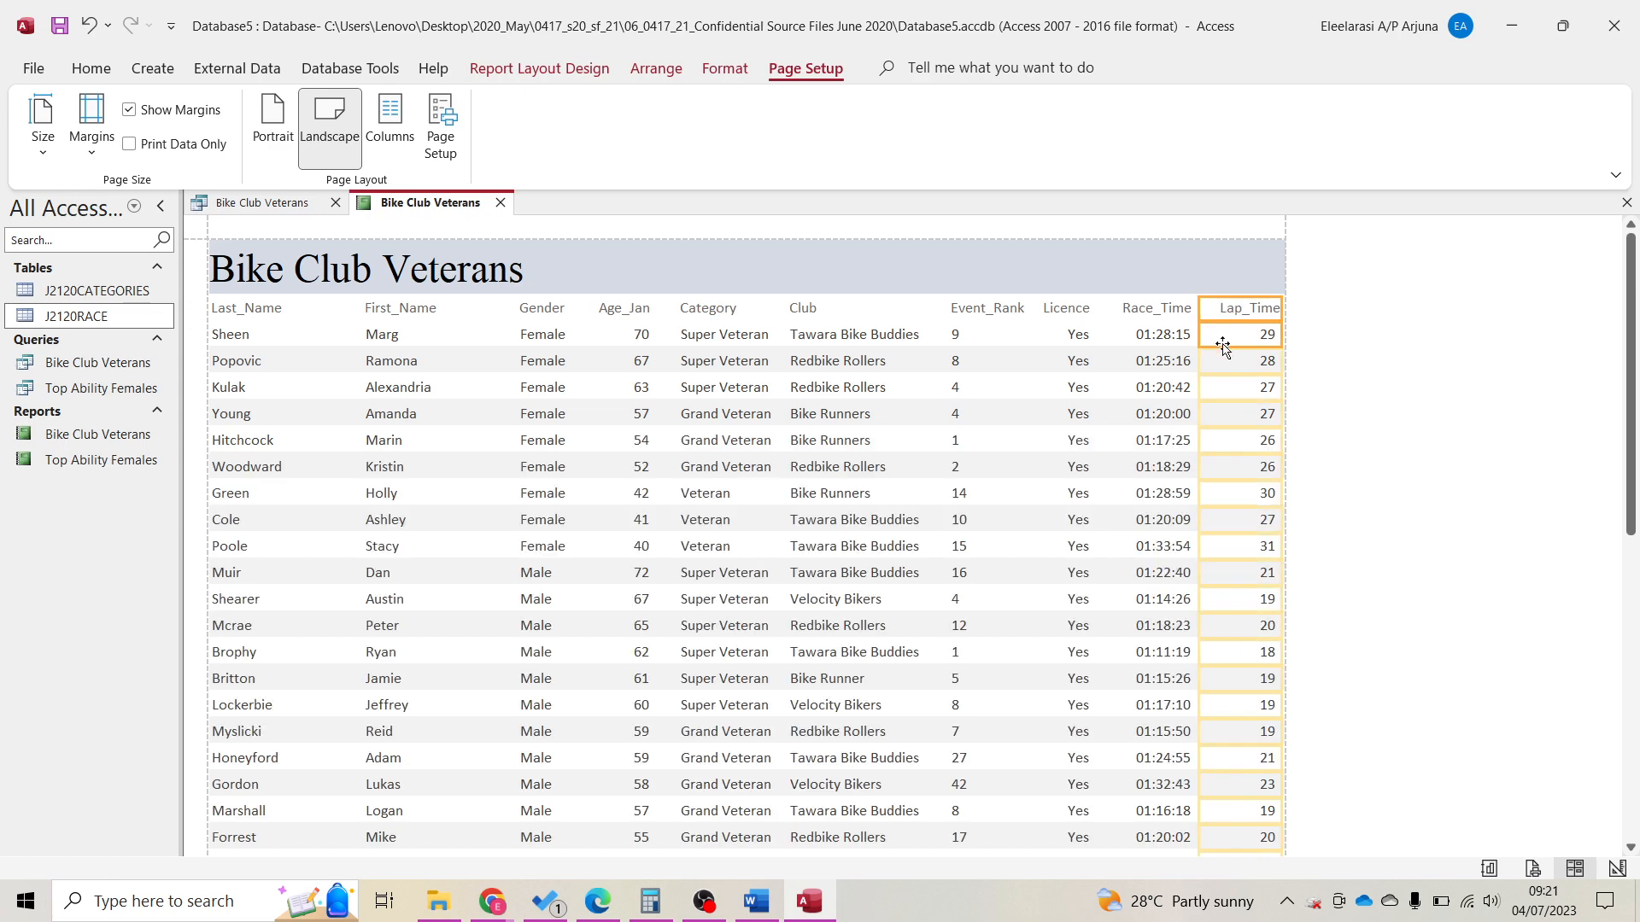
Check the average-age footer row, then view the report in Print Preview.
scroll(649, 615, "down", 10)
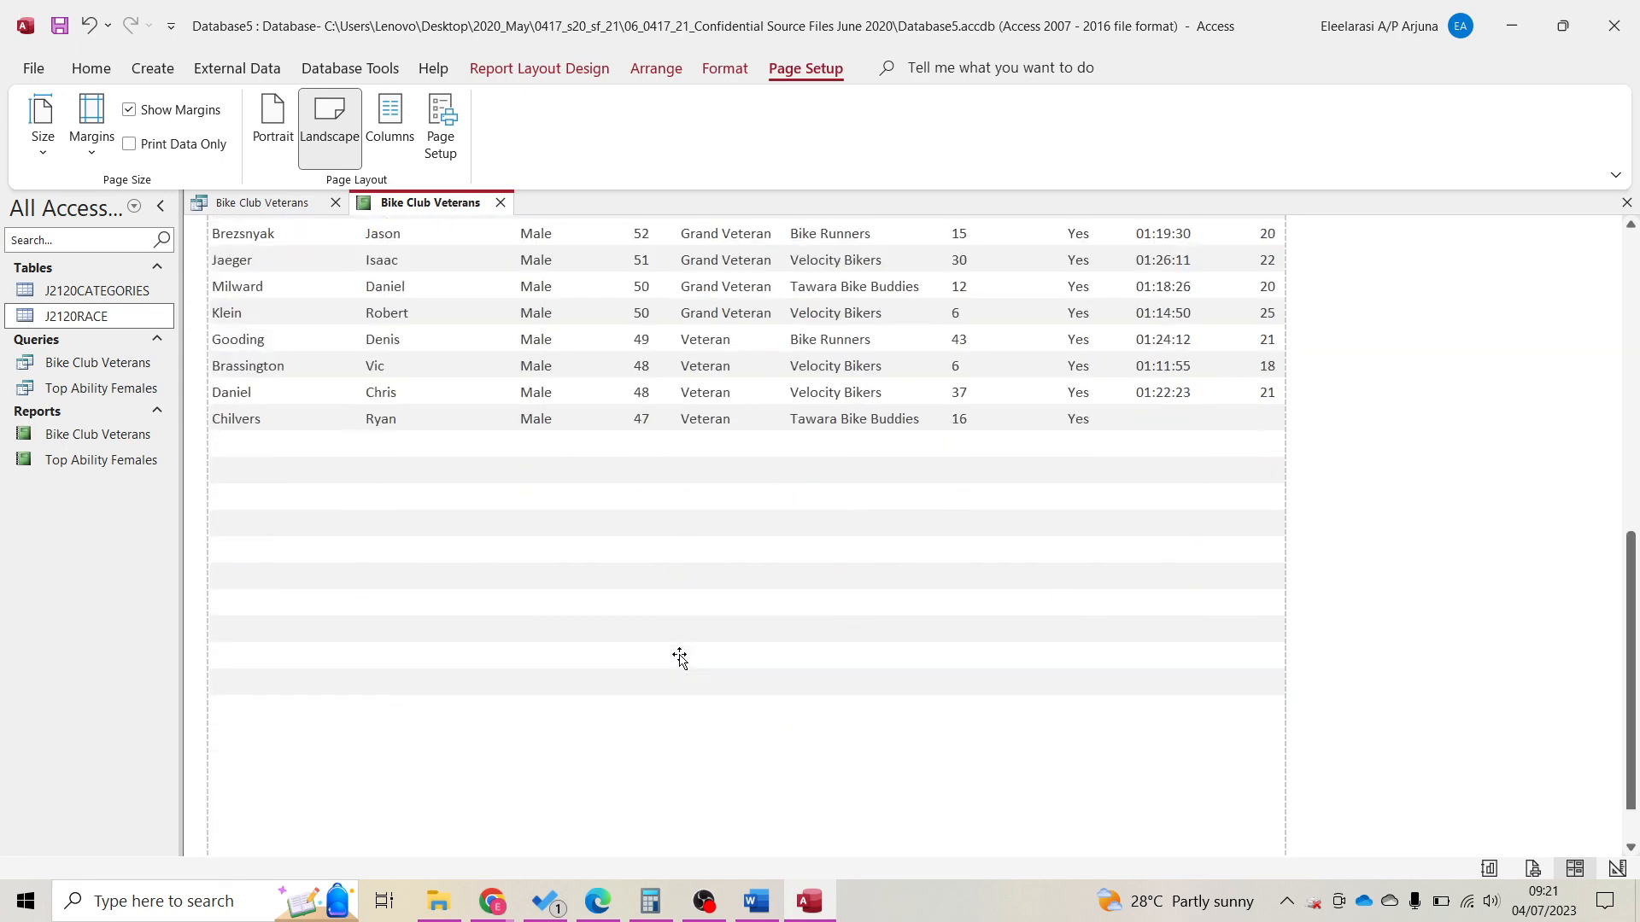
left_click(643, 736)
left_click(702, 737, "ctrl")
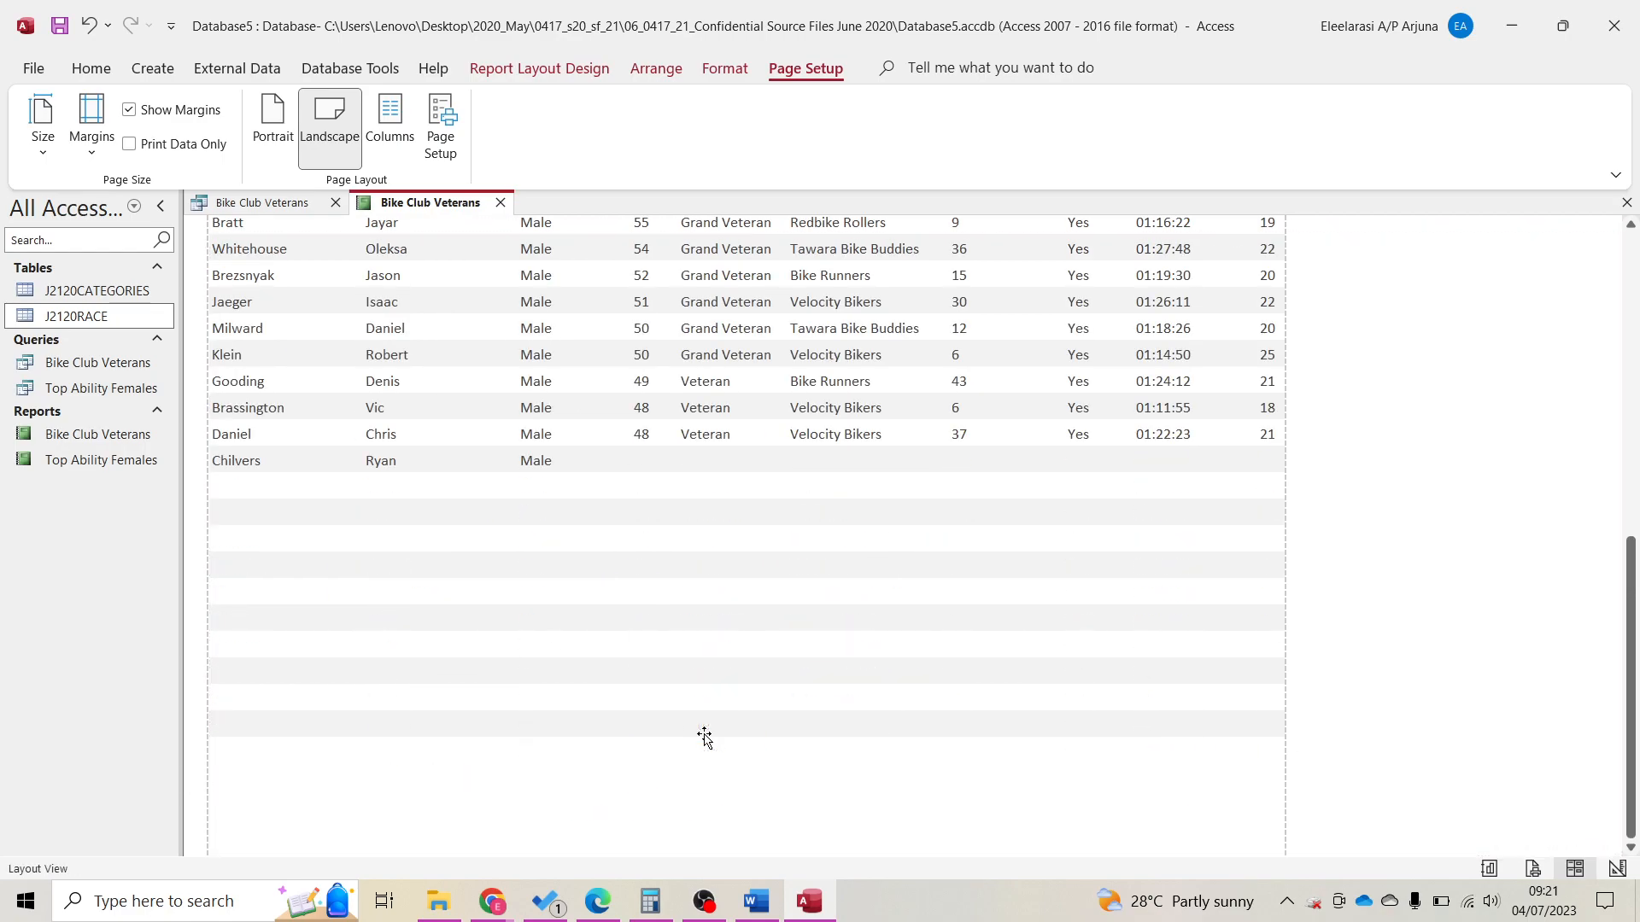
left_click(644, 774)
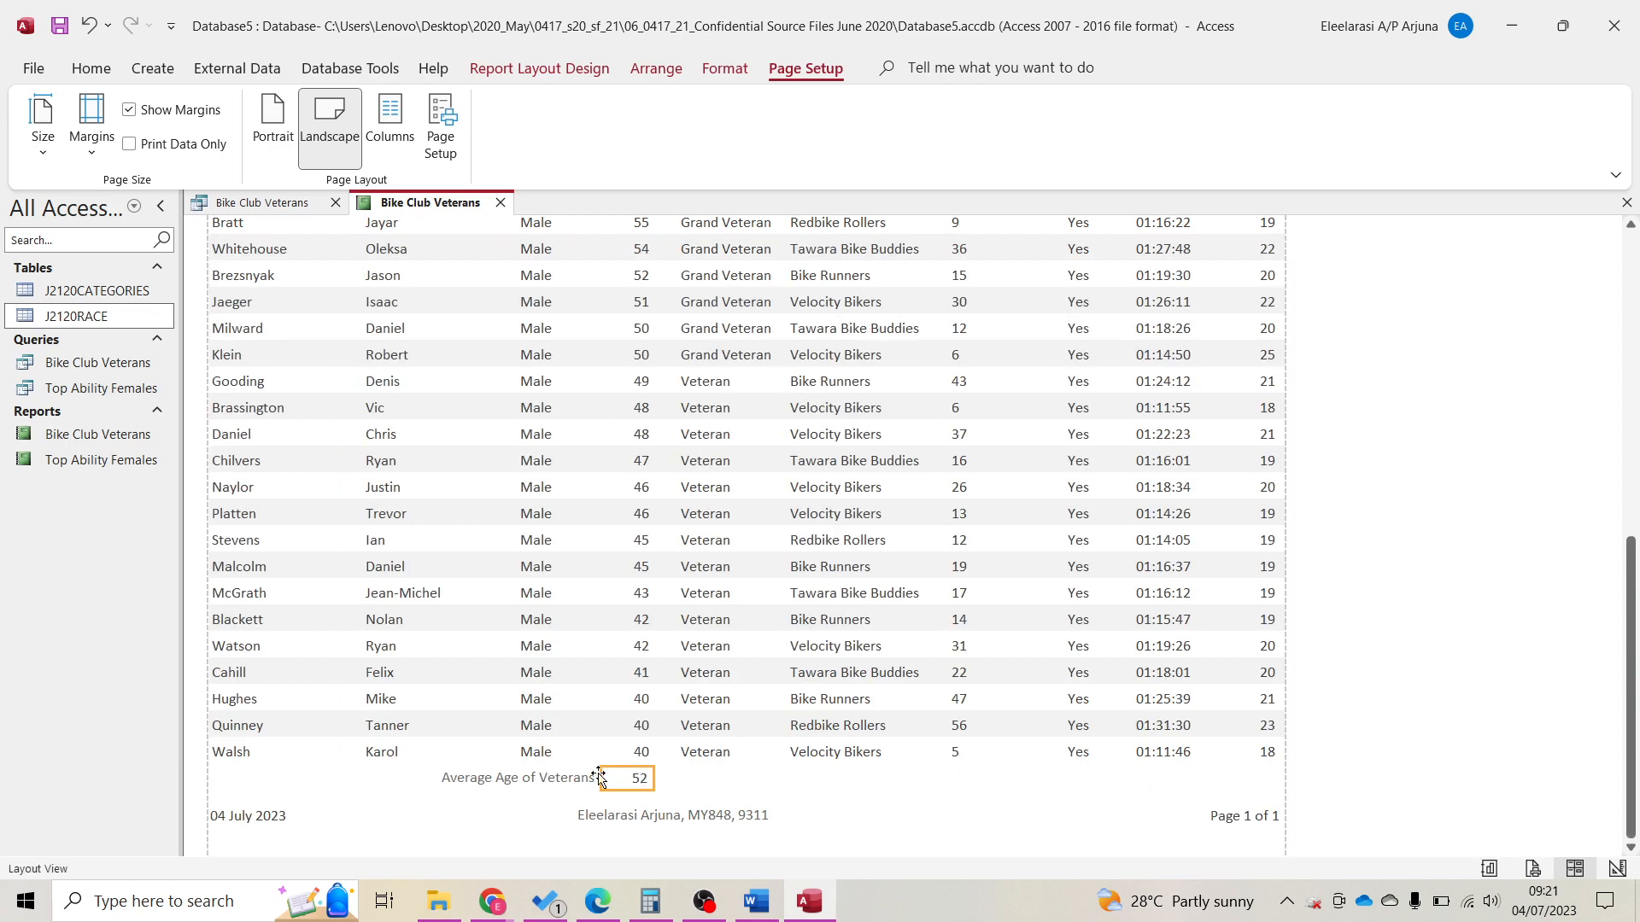
left_click(716, 783)
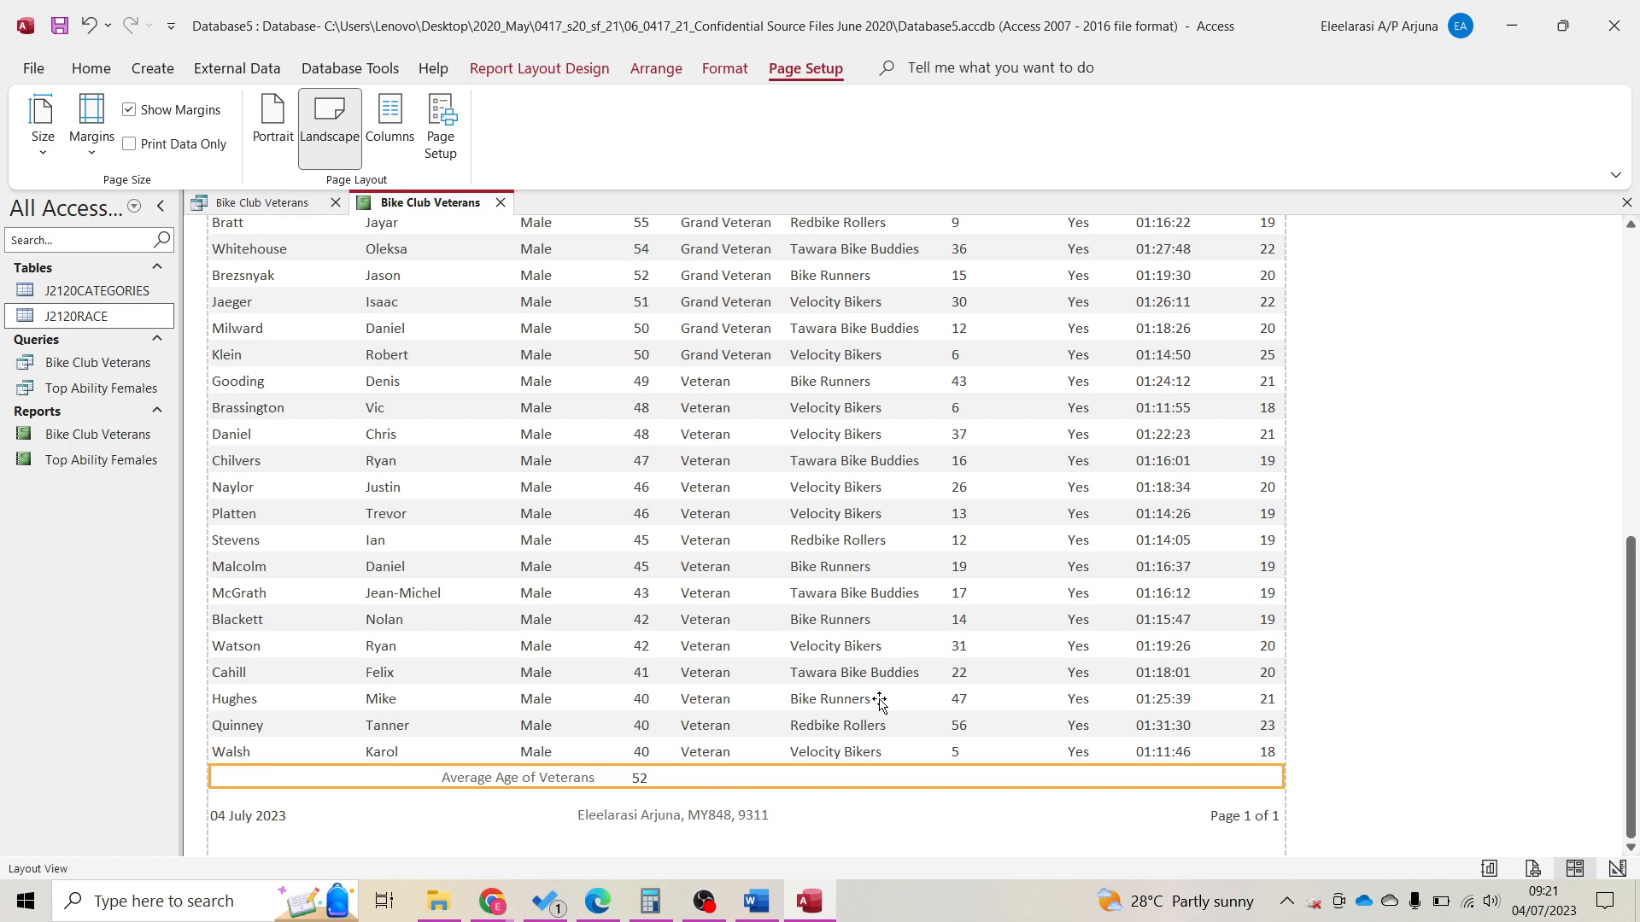
left_click(1529, 868)
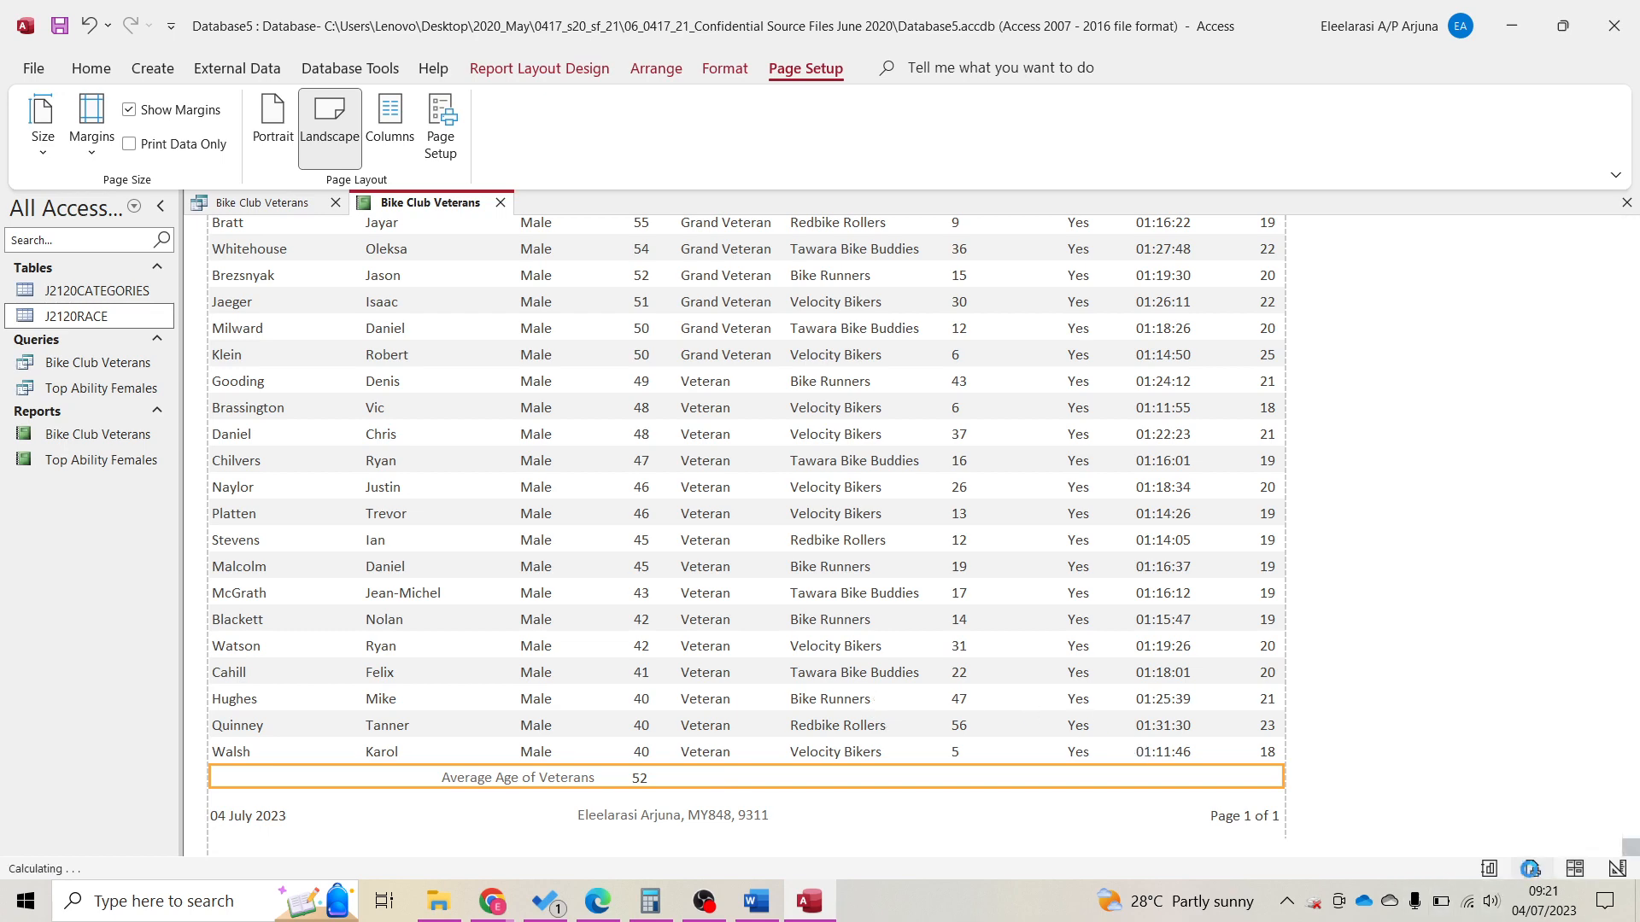
Print the Bike Club Veterans report through Microsoft Print to PDF, saving it as P3 in 2020_May.
double_click(1059, 27)
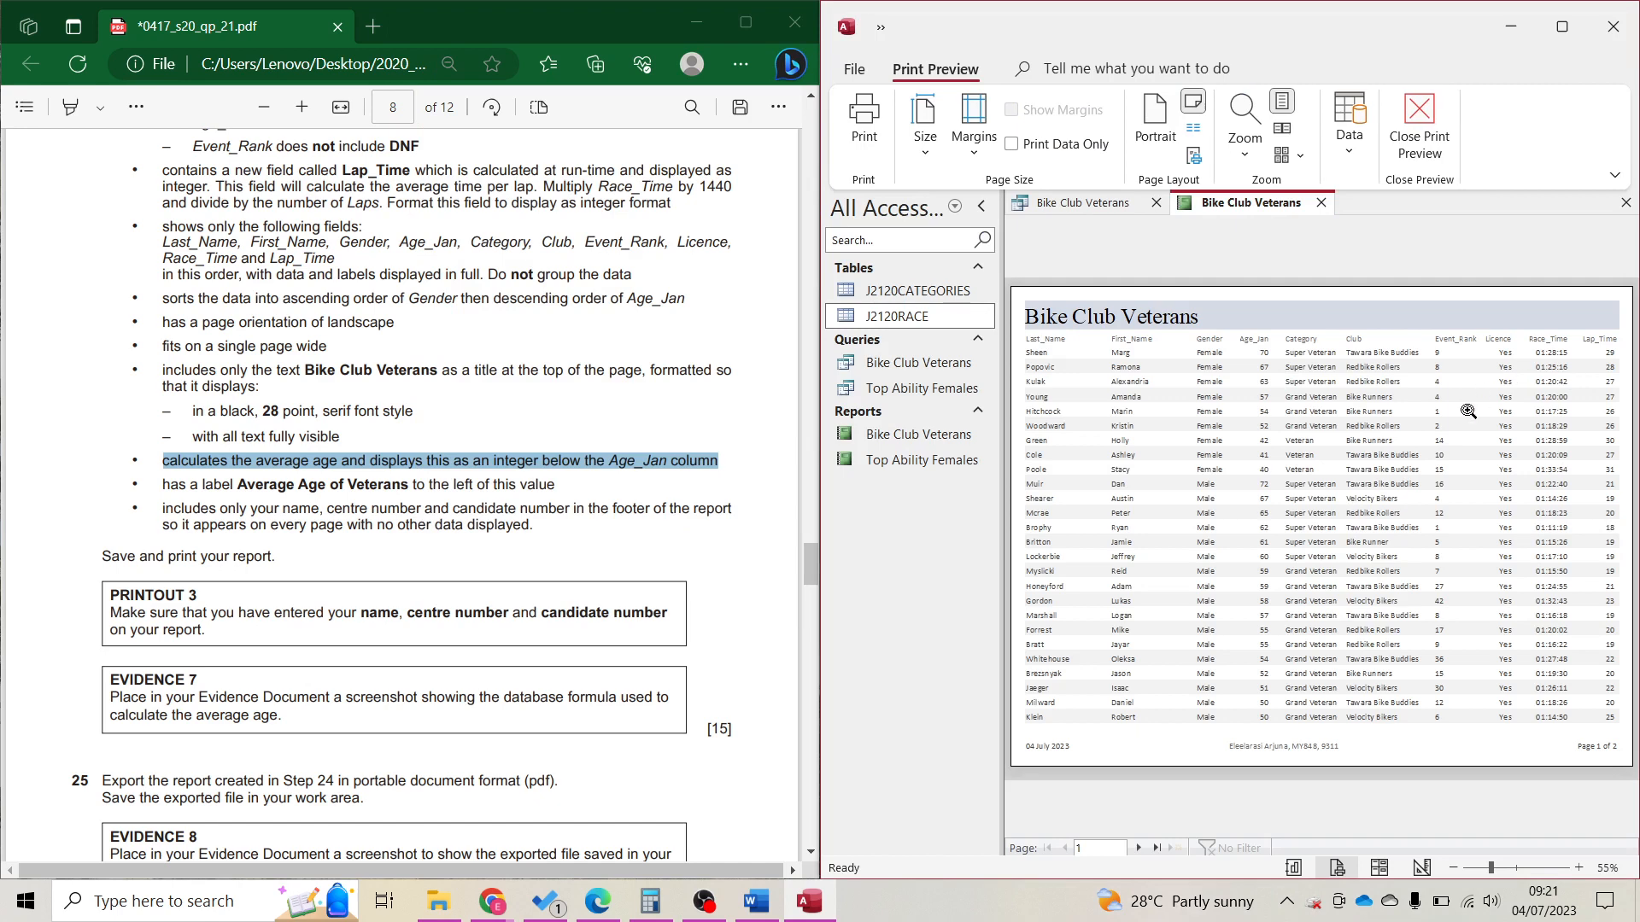
left_click(852, 143)
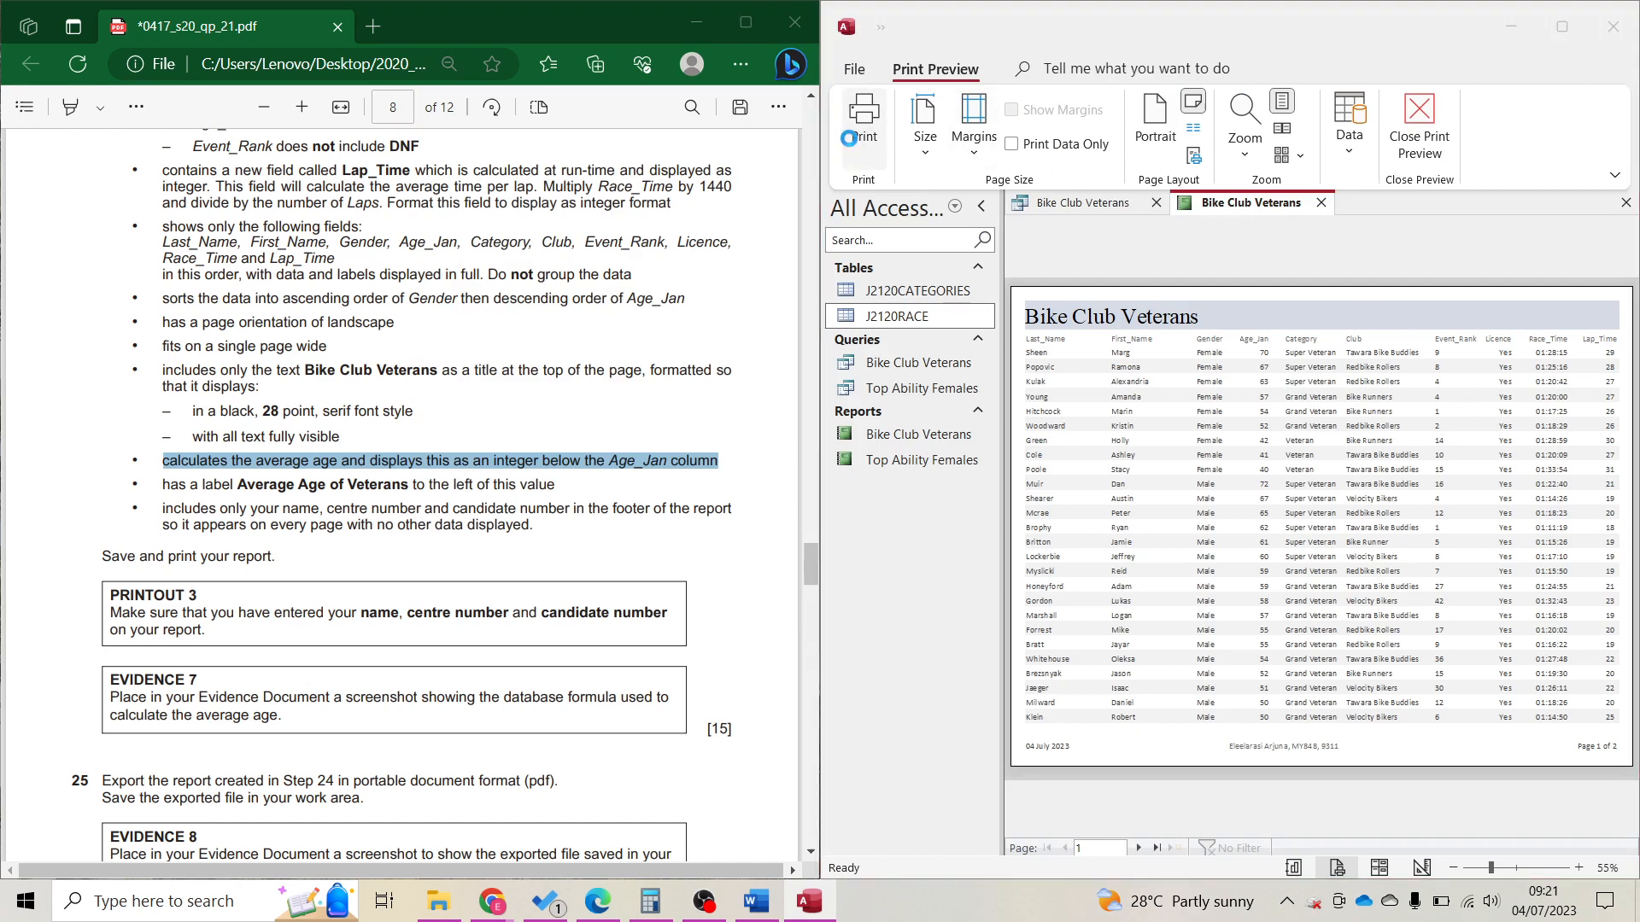
left_click(1341, 258)
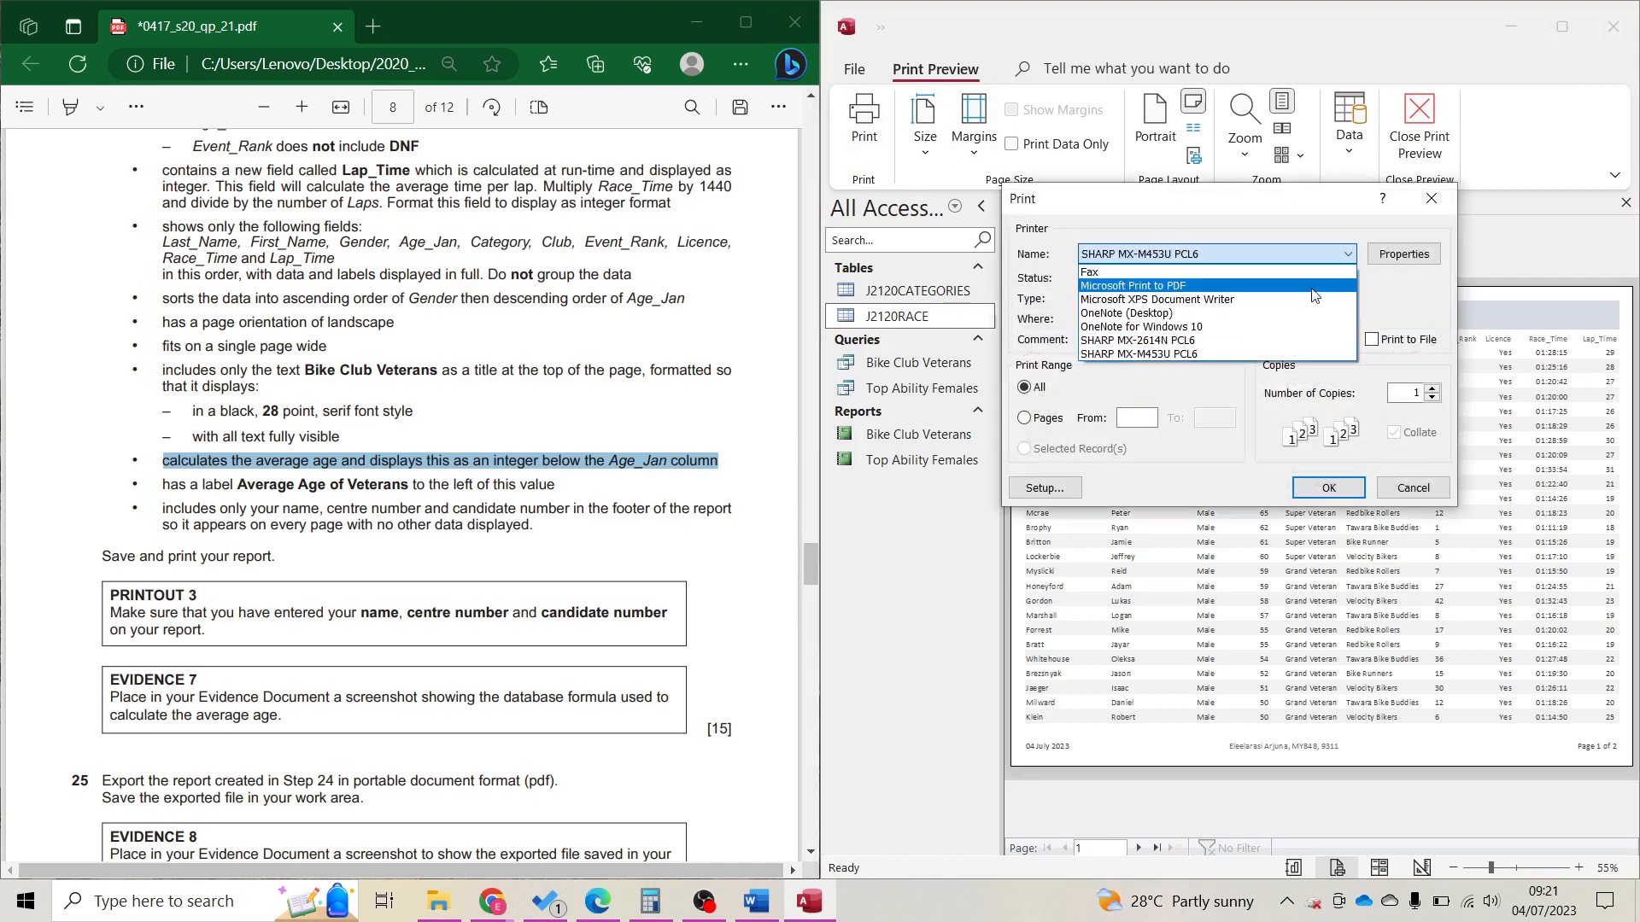
left_click(1239, 286)
left_click(1329, 489)
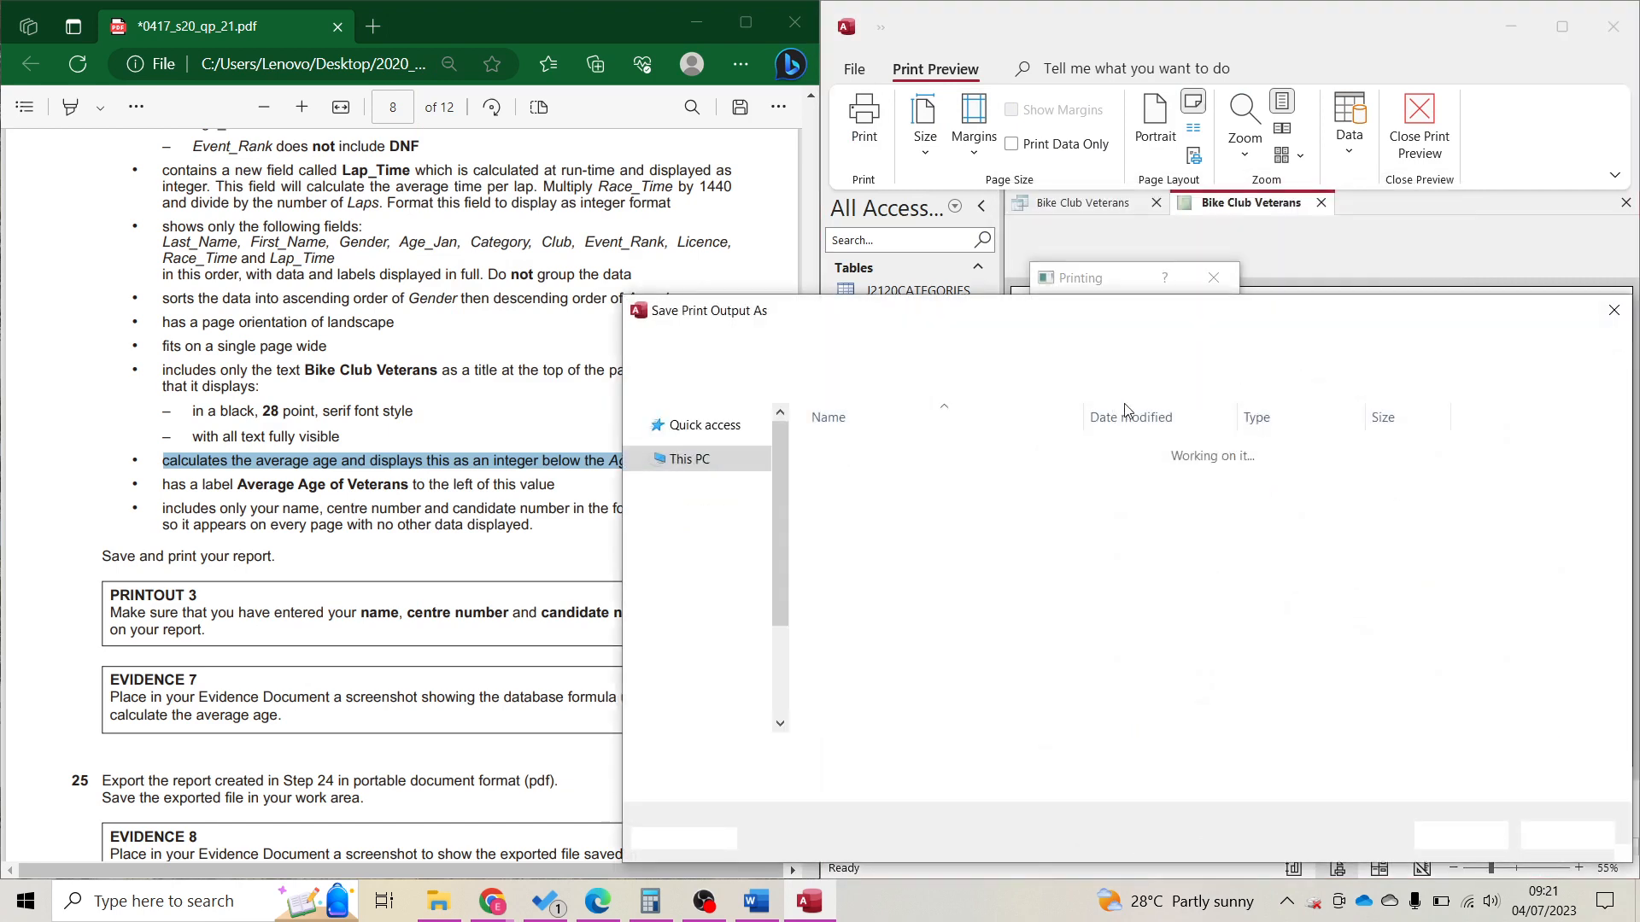
type("P3")
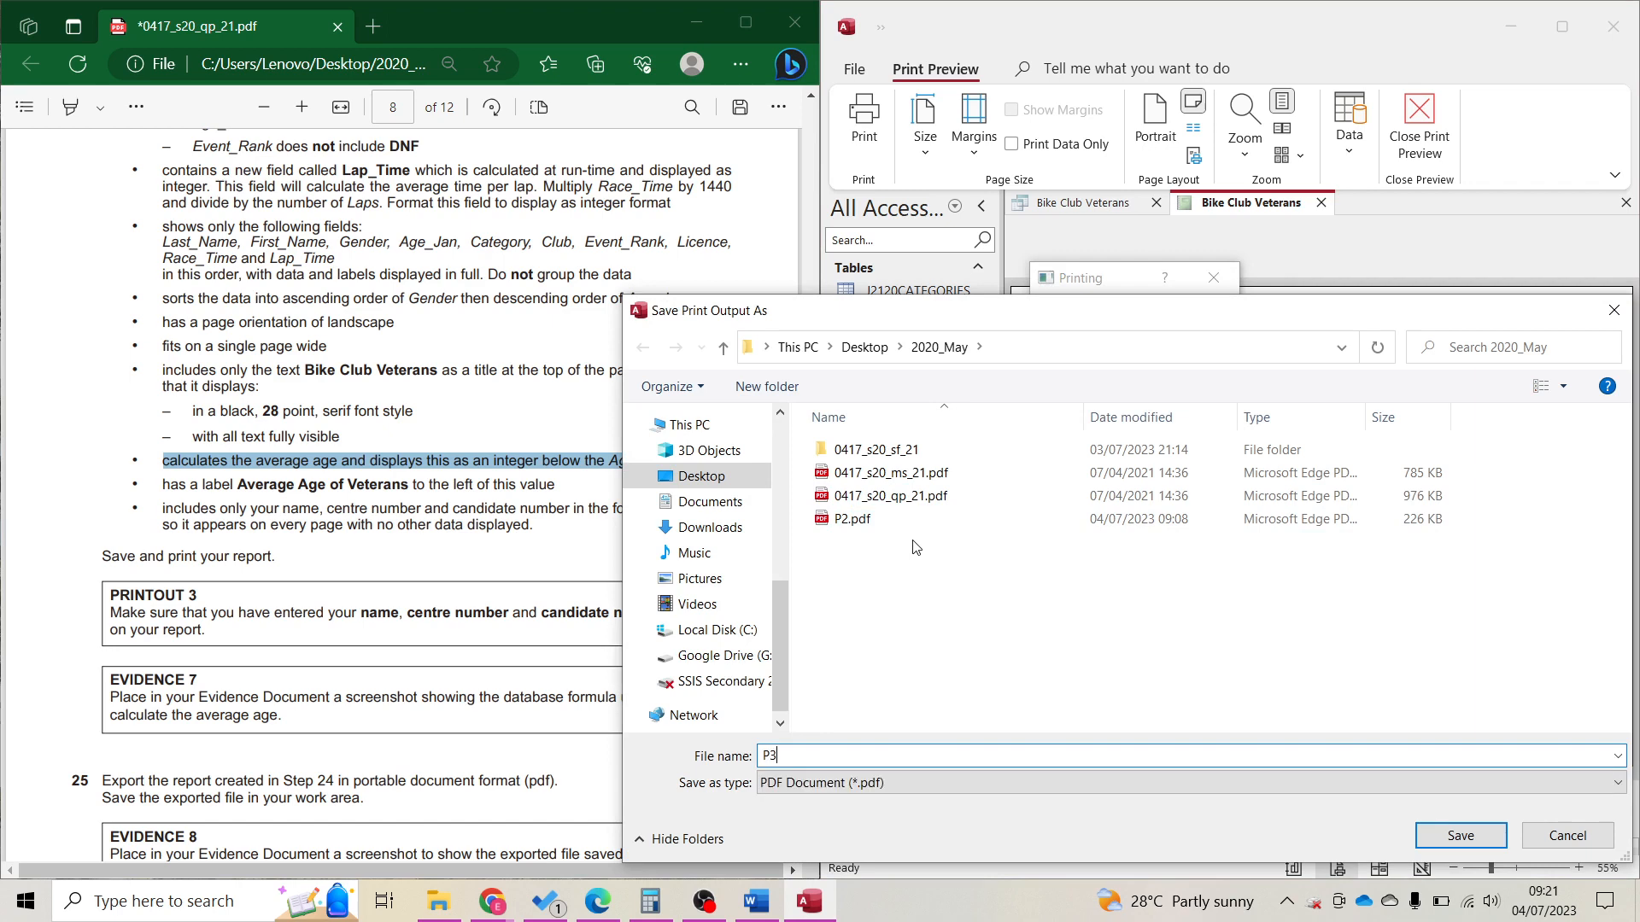
key("BackSpace")
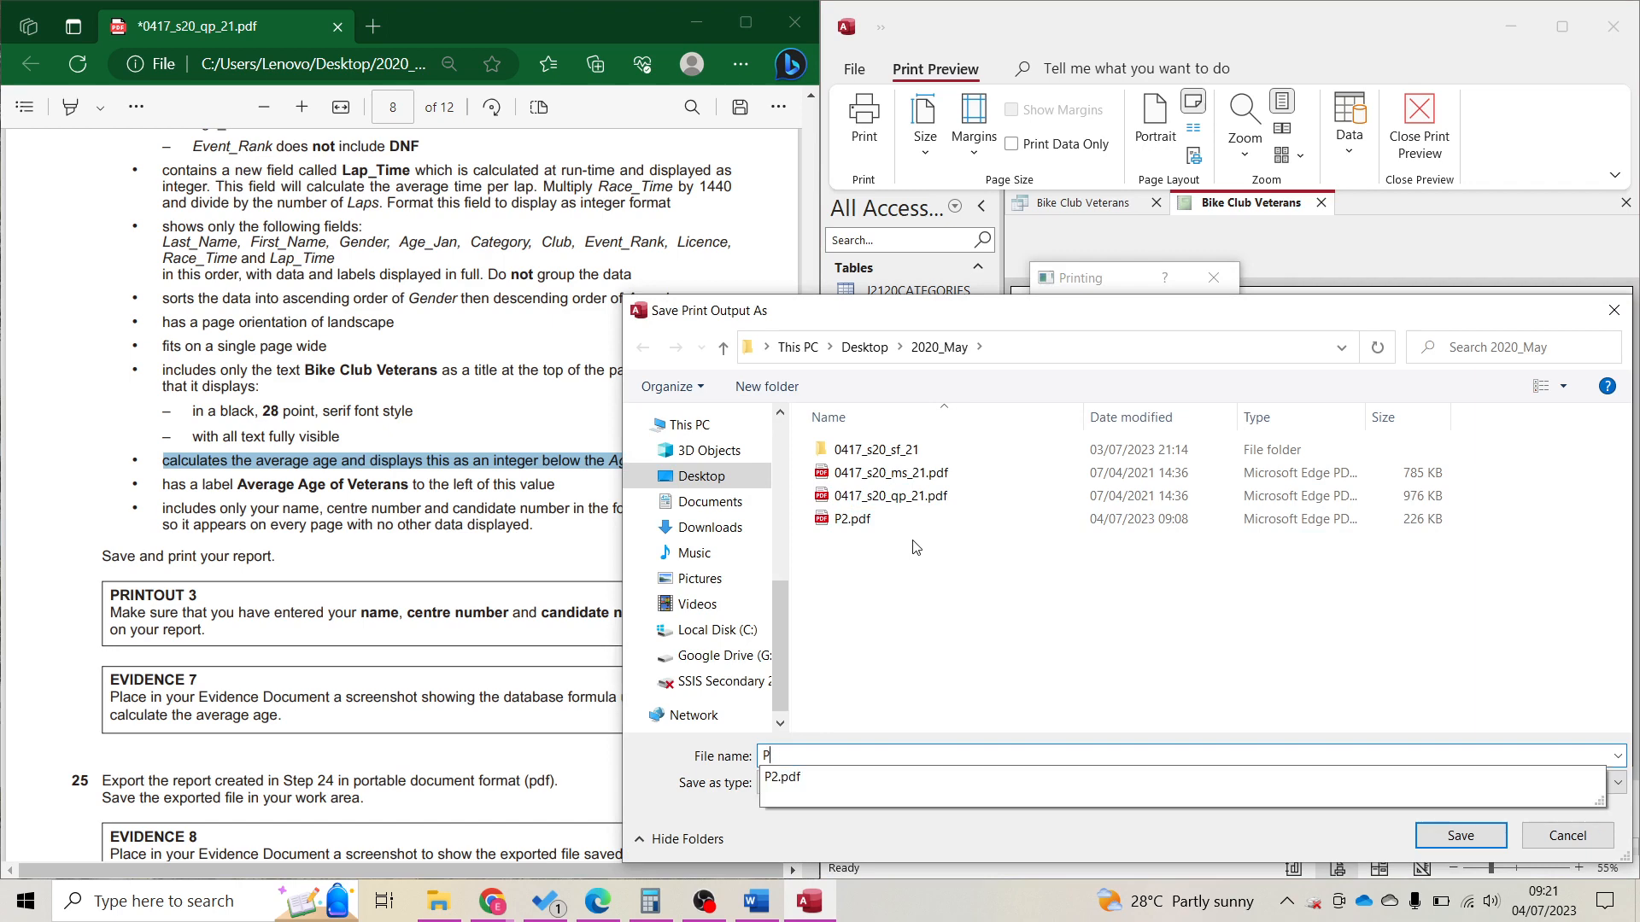
type("3")
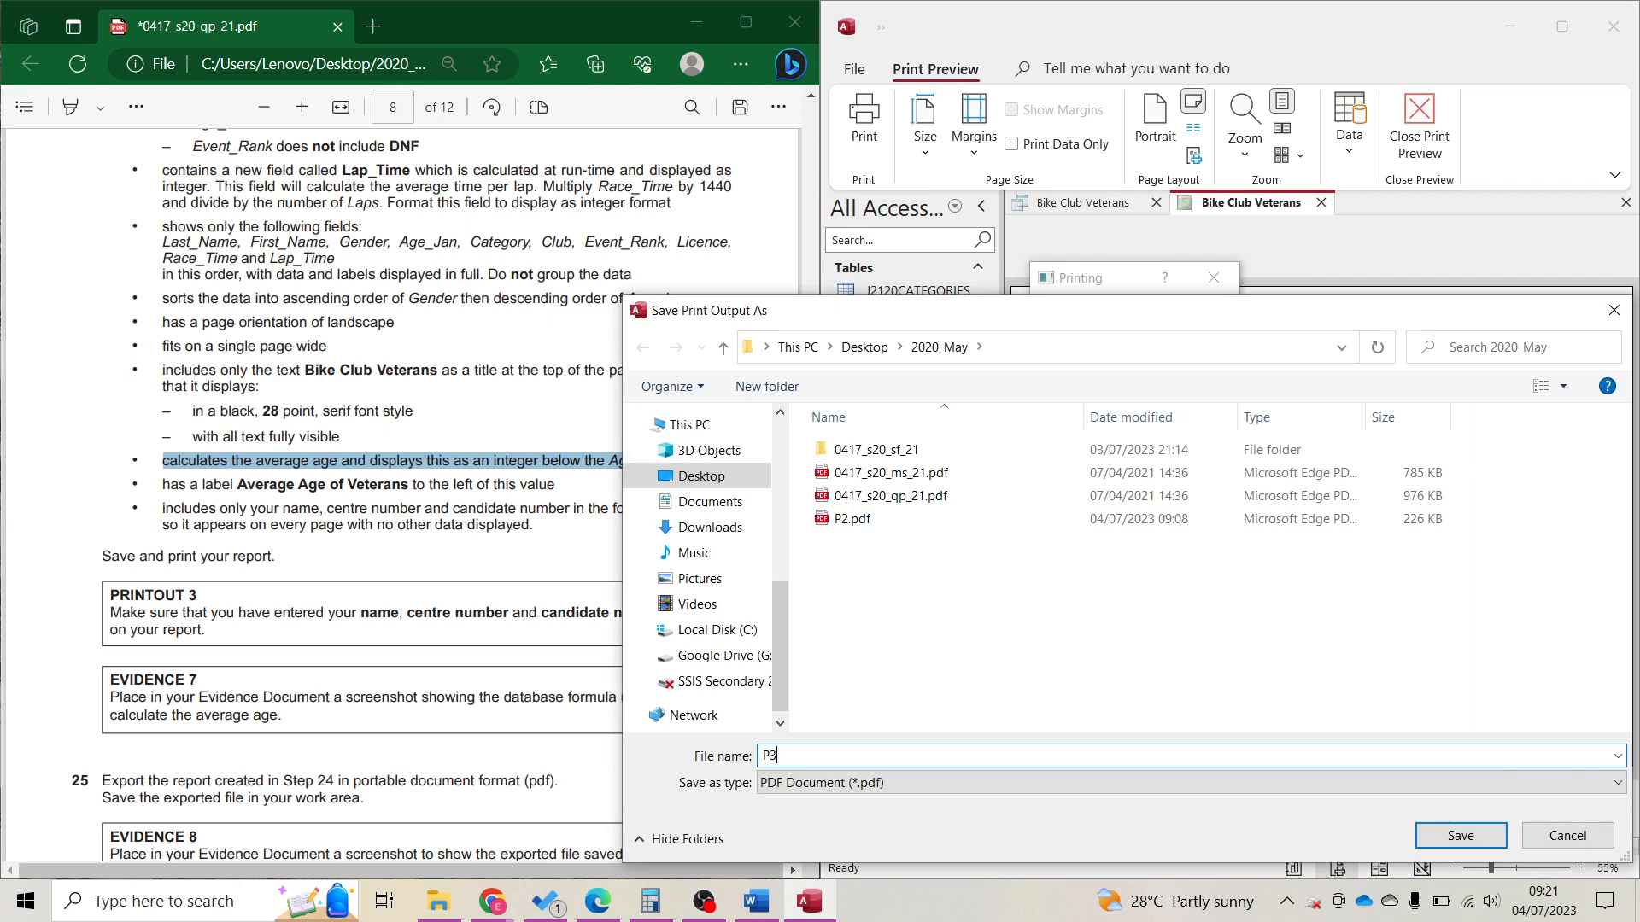
key("Return")
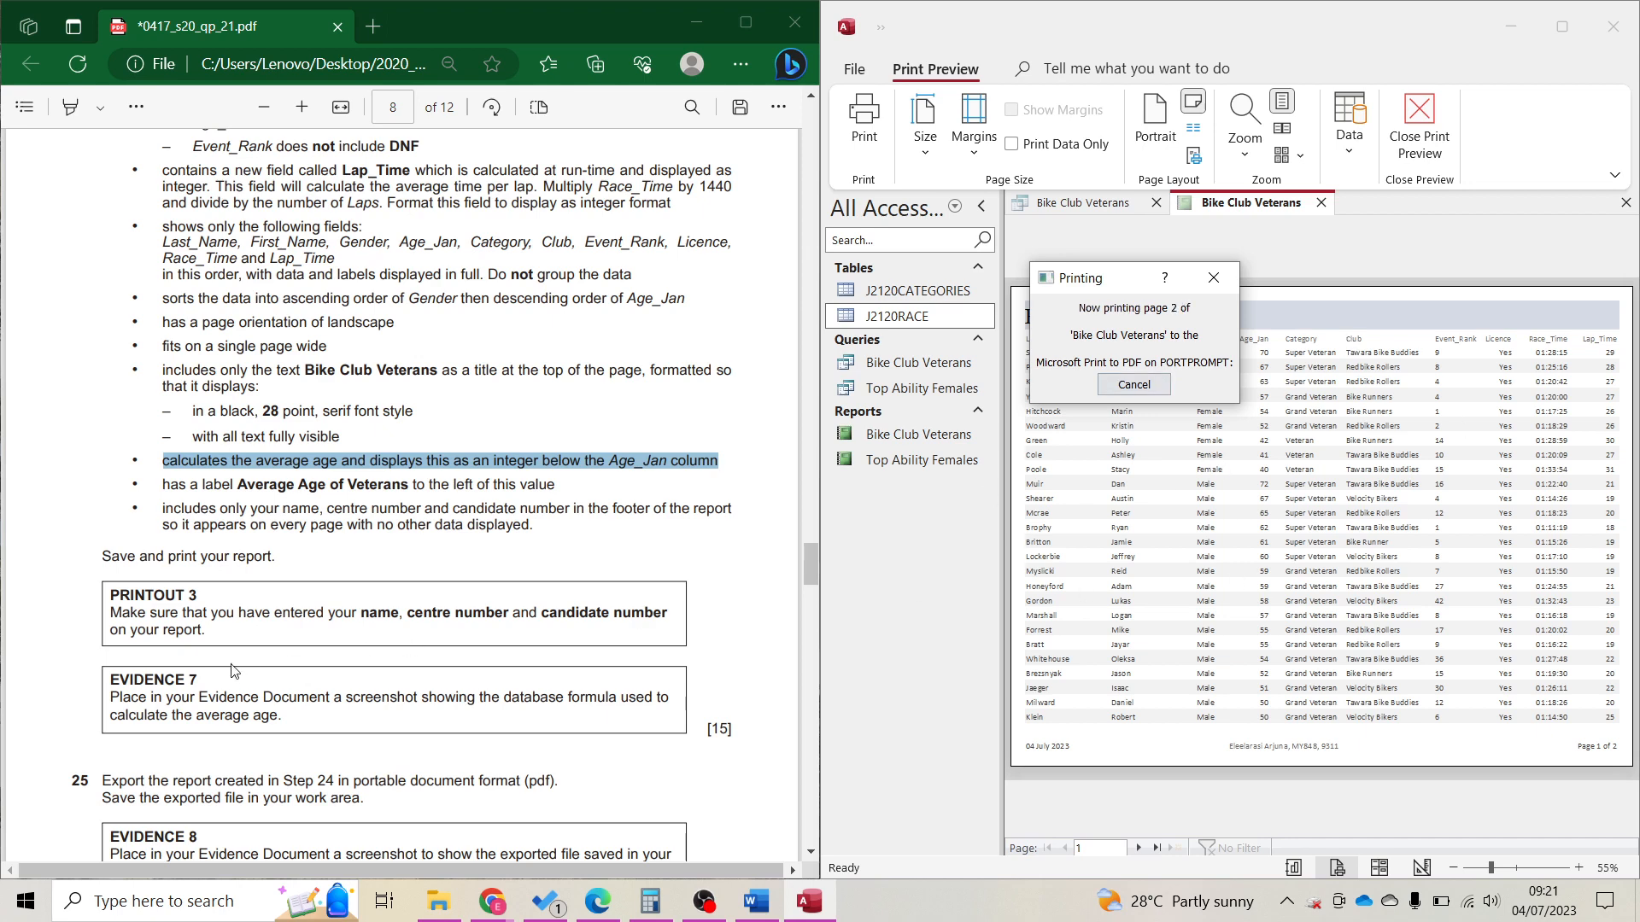
scroll(306, 617, "down", 4)
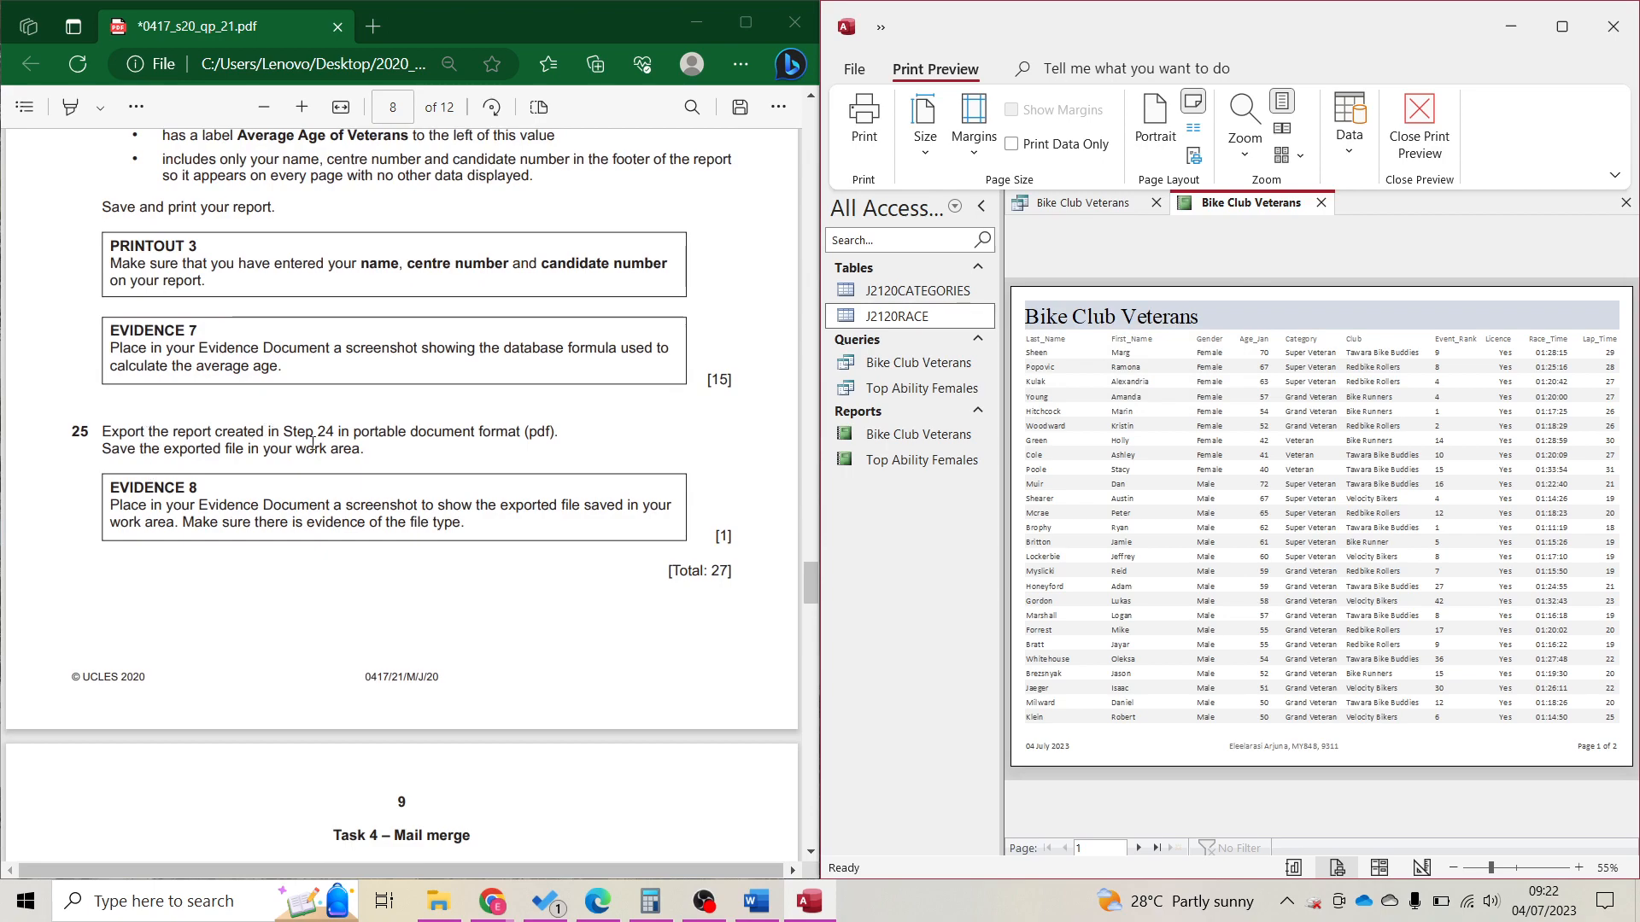
Highlight the Step 25 Evidence 8 instruction in the question paper and bring up File Explorer.
scroll(313, 442, "up", 7)
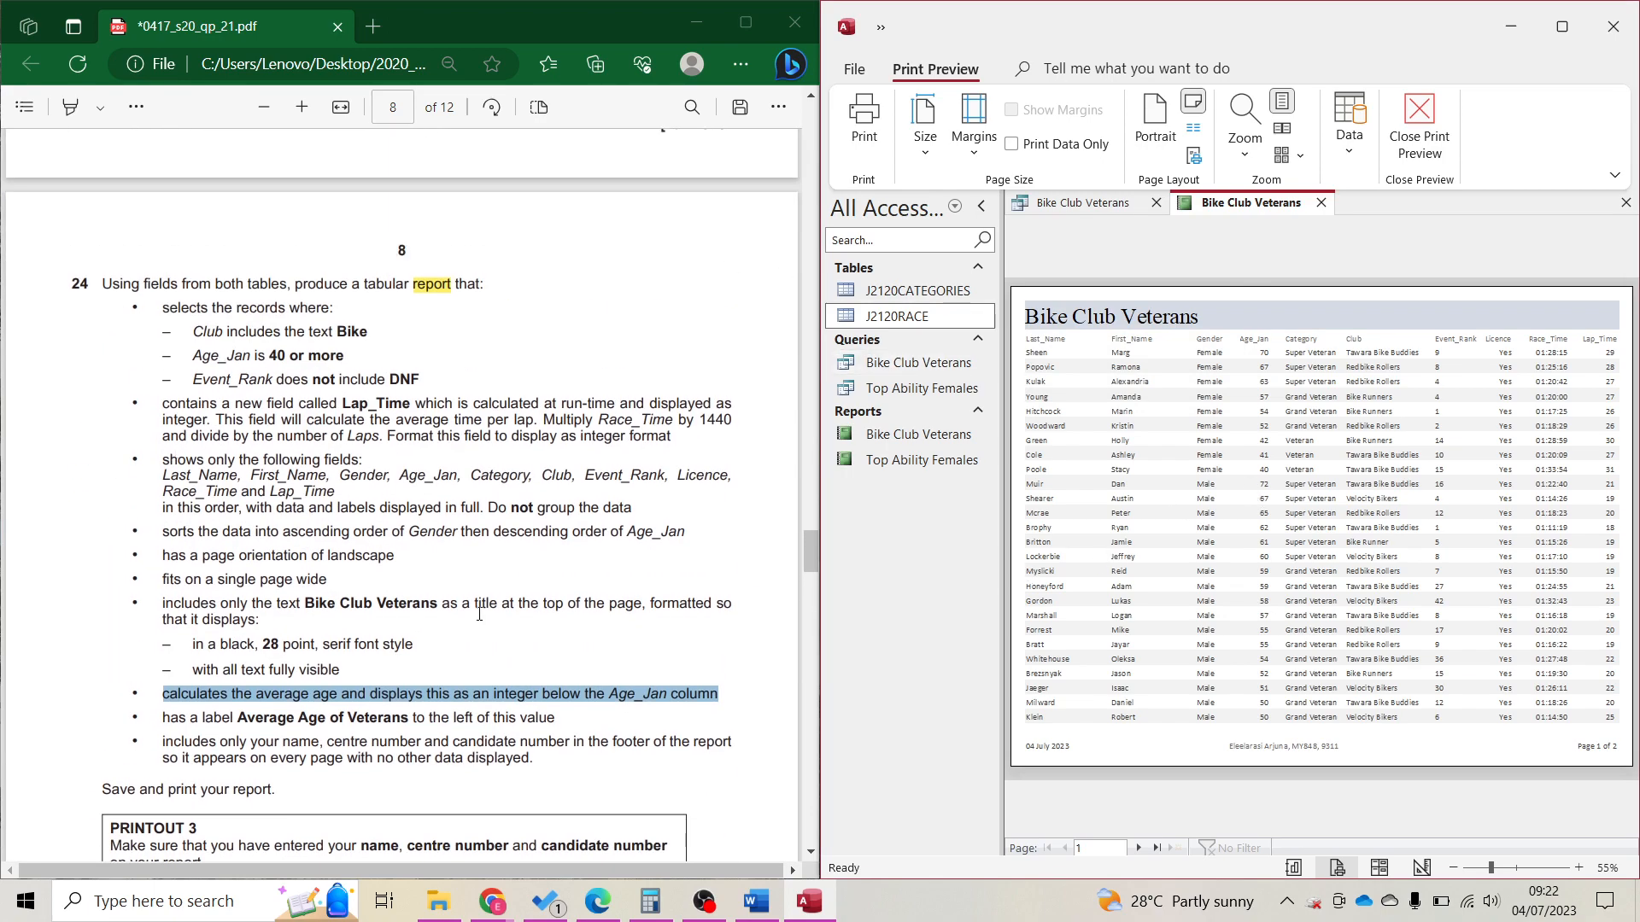
scroll(477, 612, "down", 5)
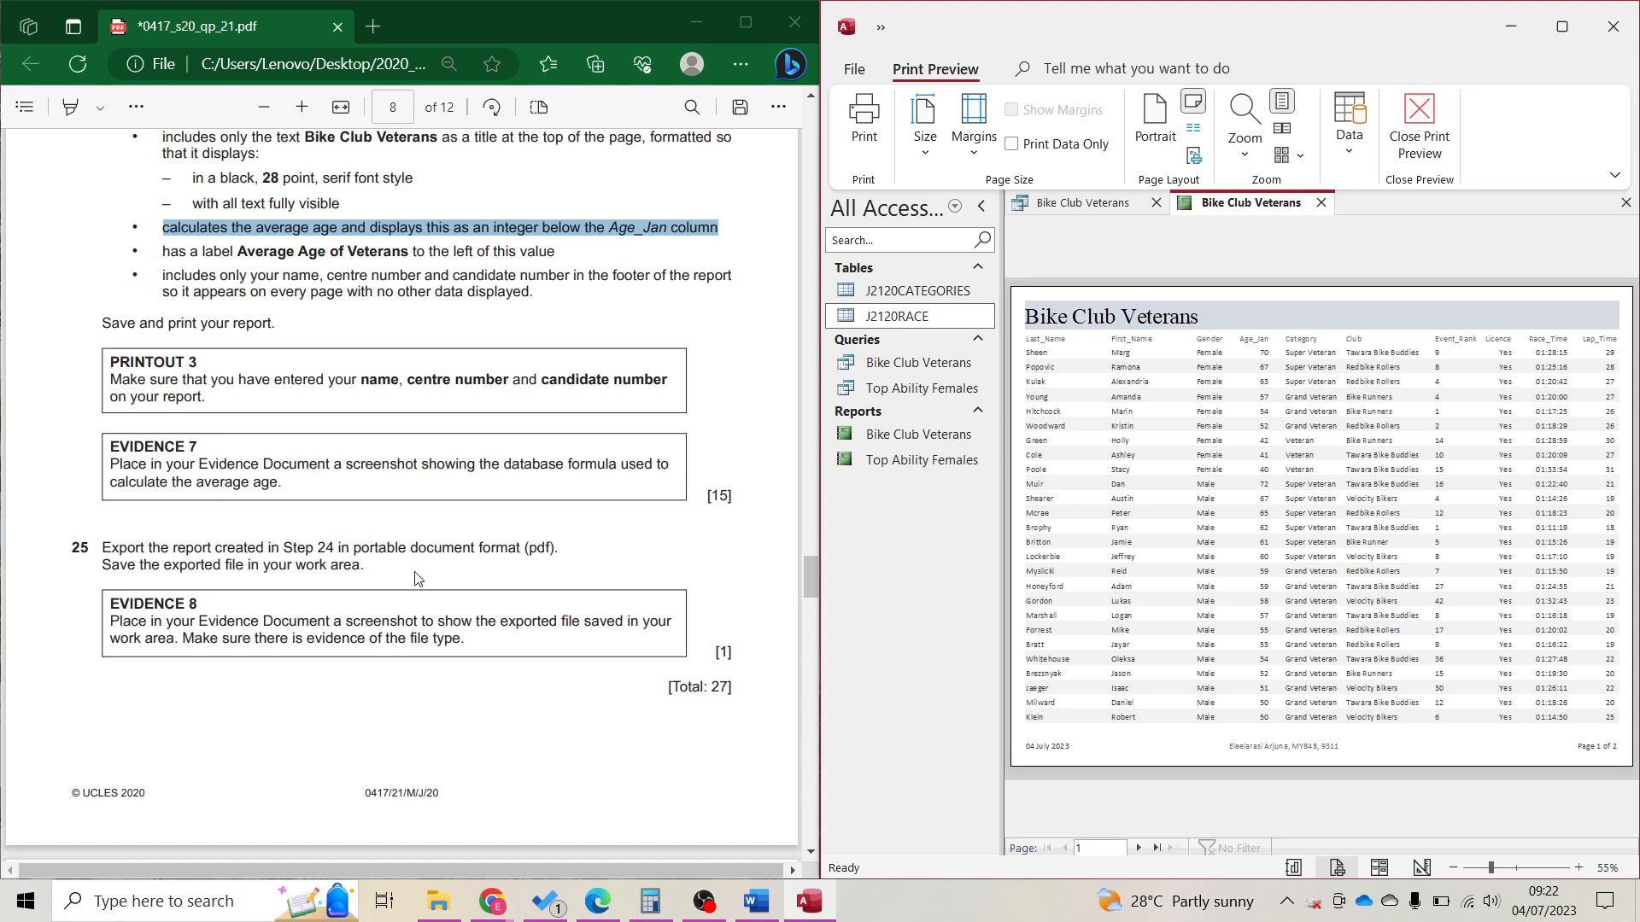
left_click_drag(515, 624, 473, 651)
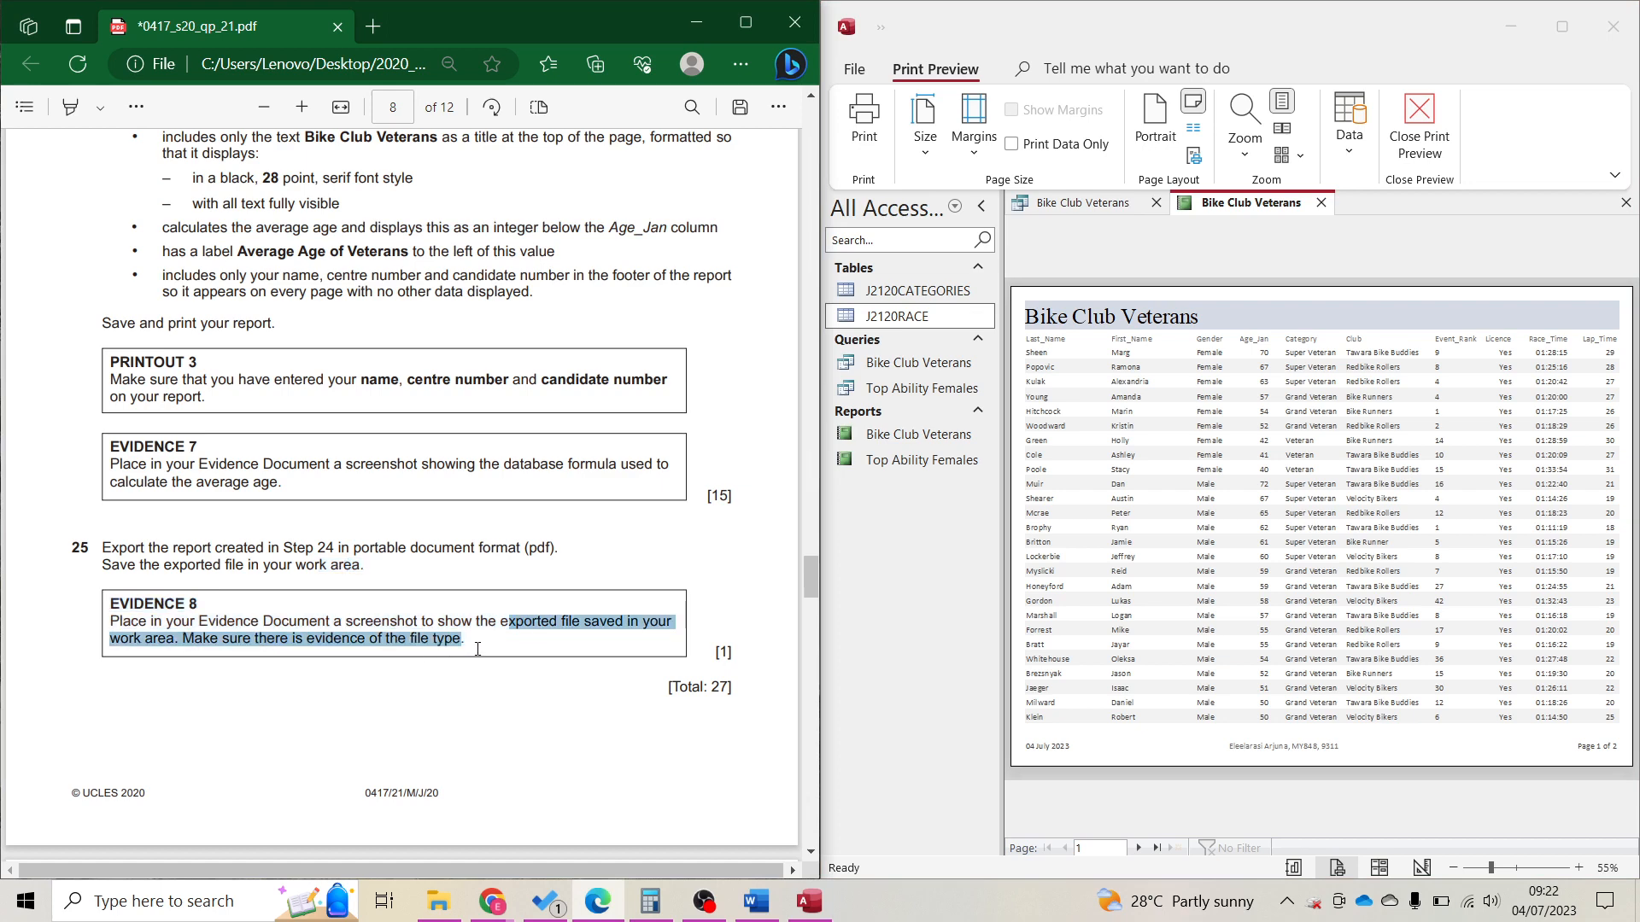
left_click(439, 901)
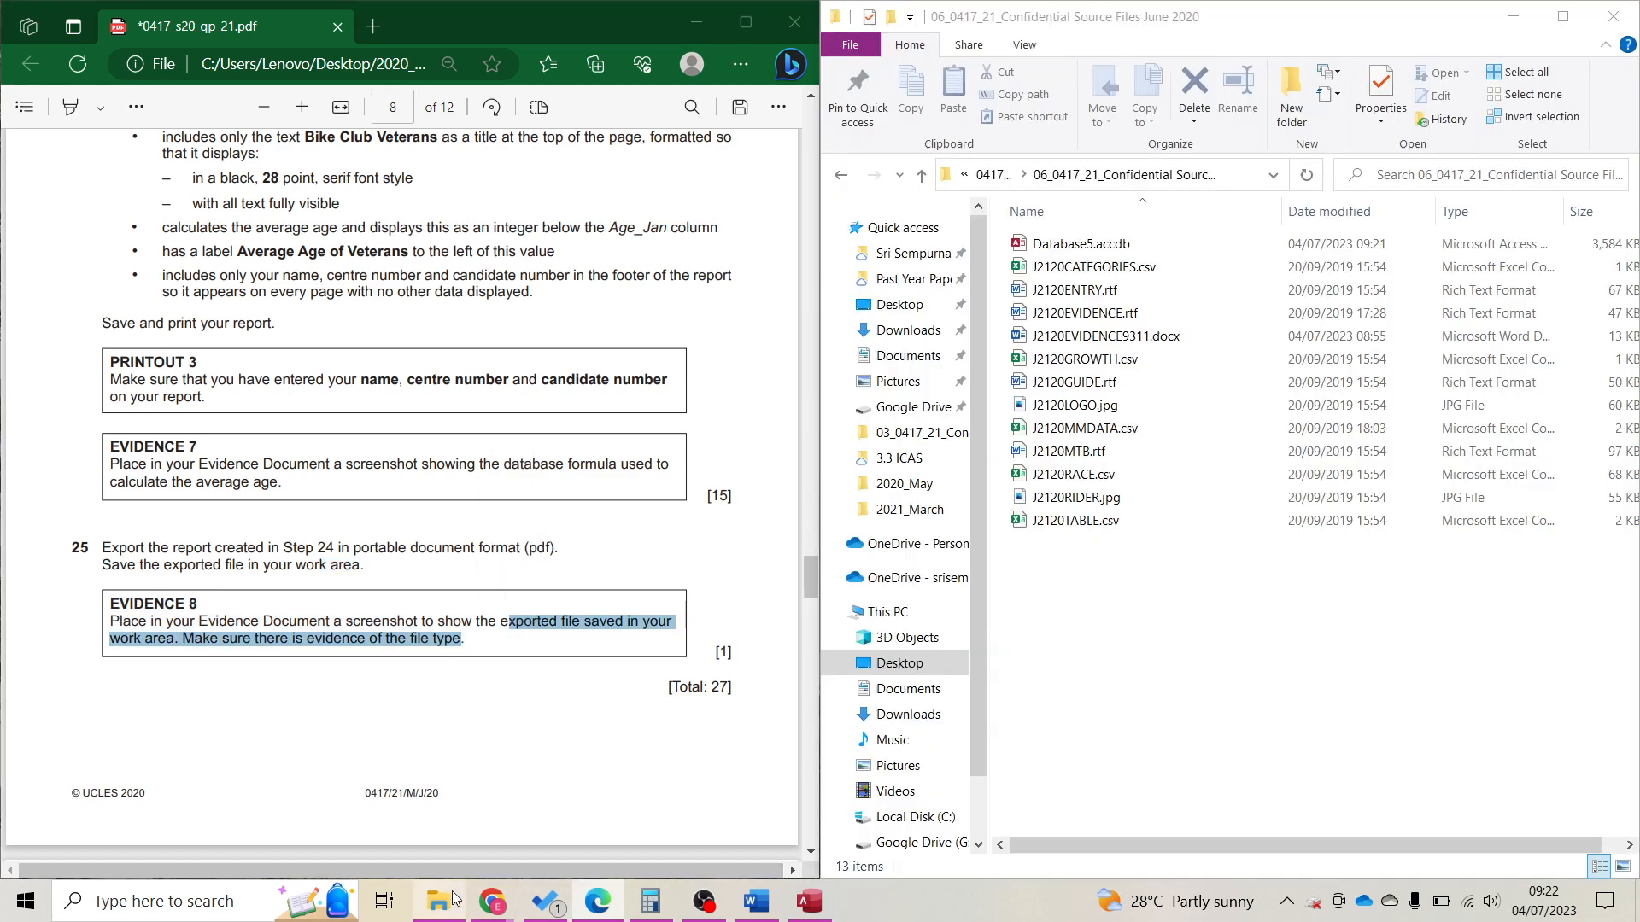
Rename P3.pdf in the 2020_May folder to Bike Club Veterans.
left_click(1008, 179)
left_click(1017, 177)
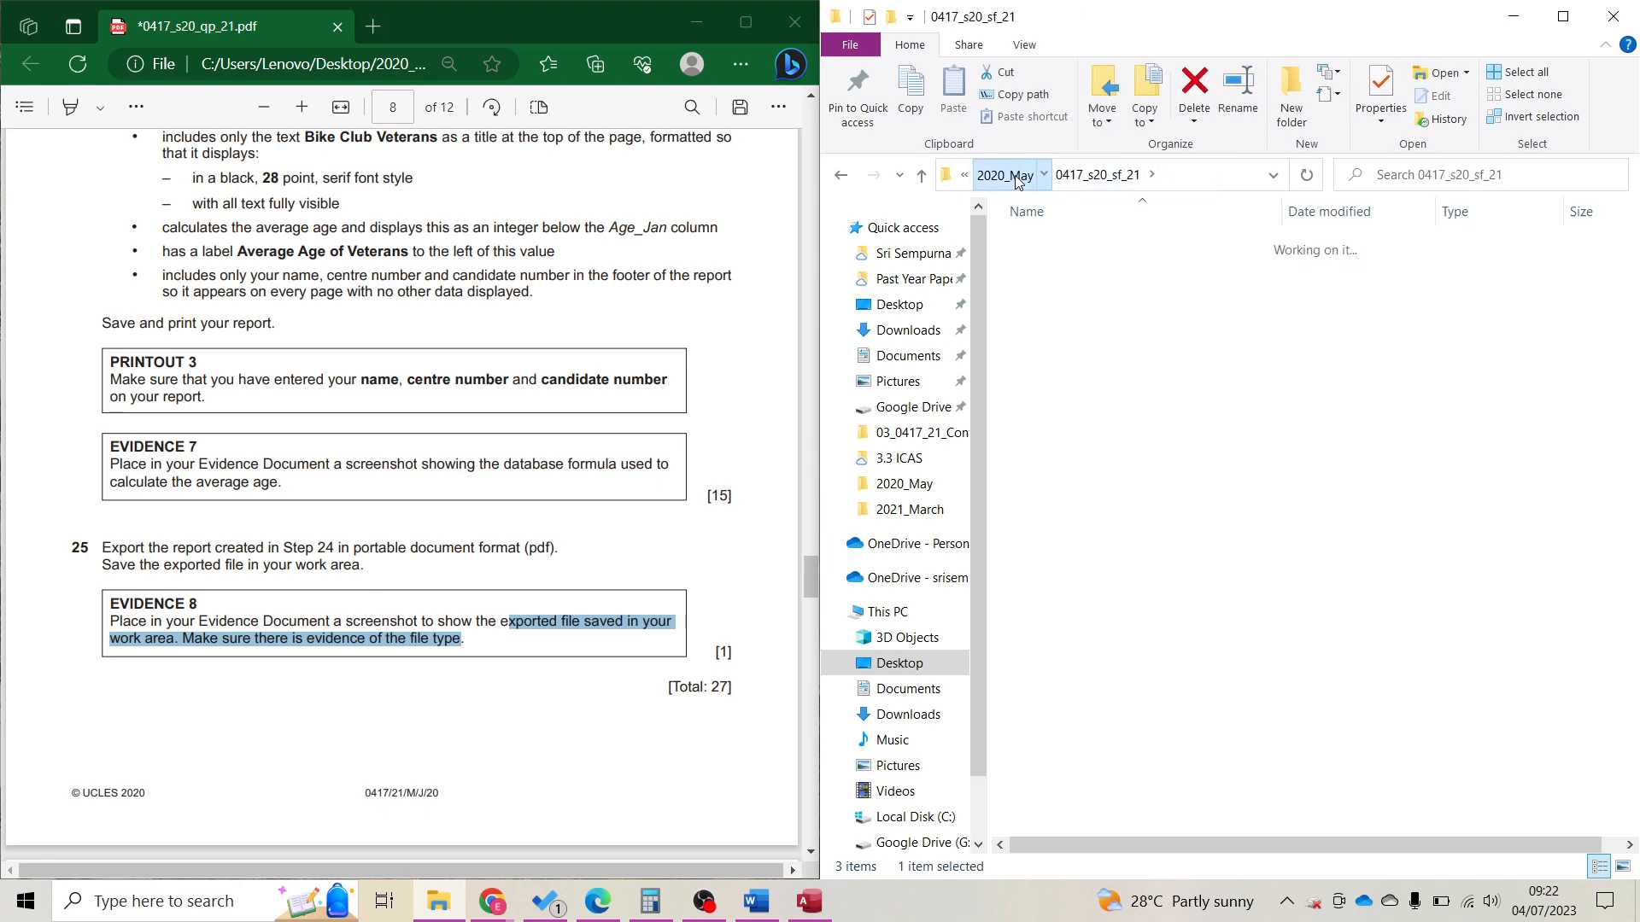
left_click(1074, 364)
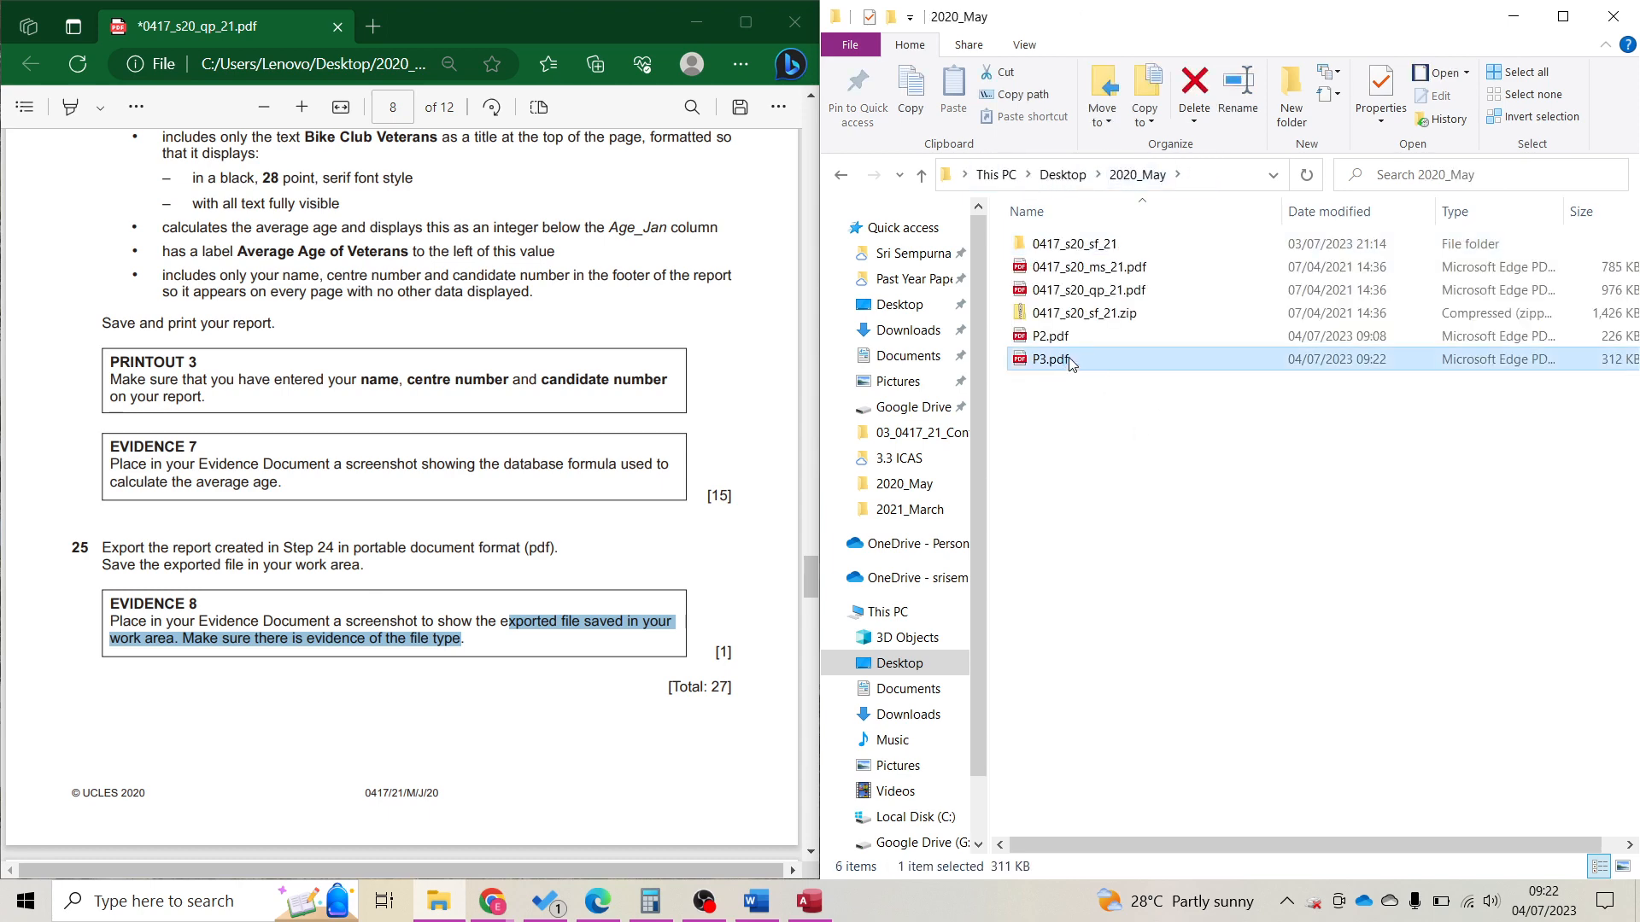
left_click(1064, 358)
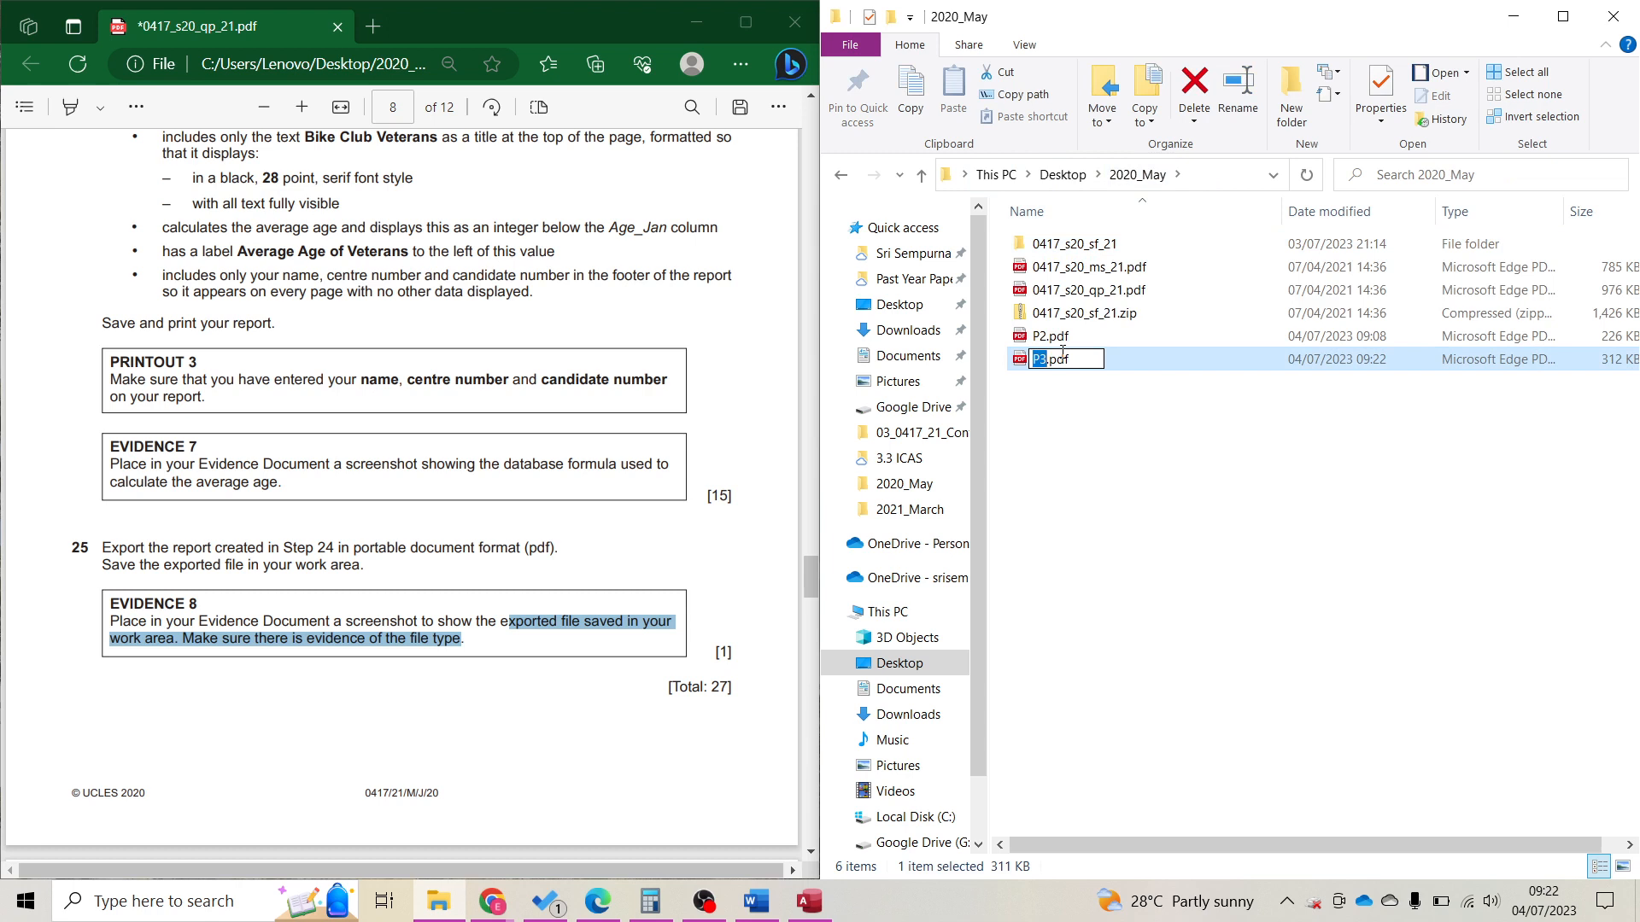
type("Bike Club ")
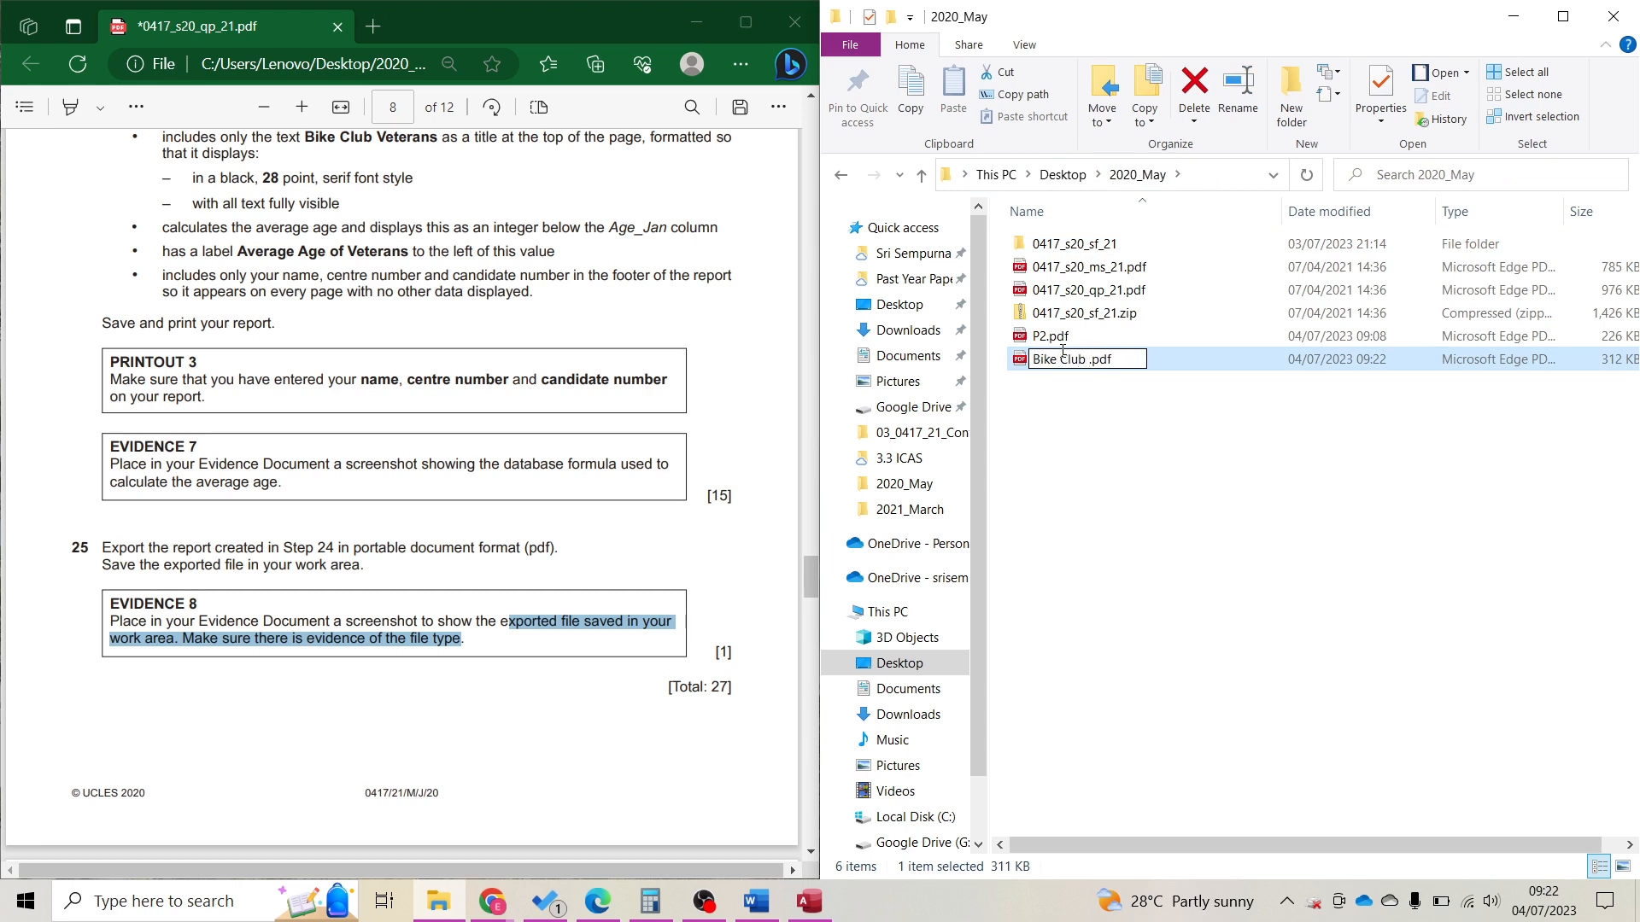
type("Veterans")
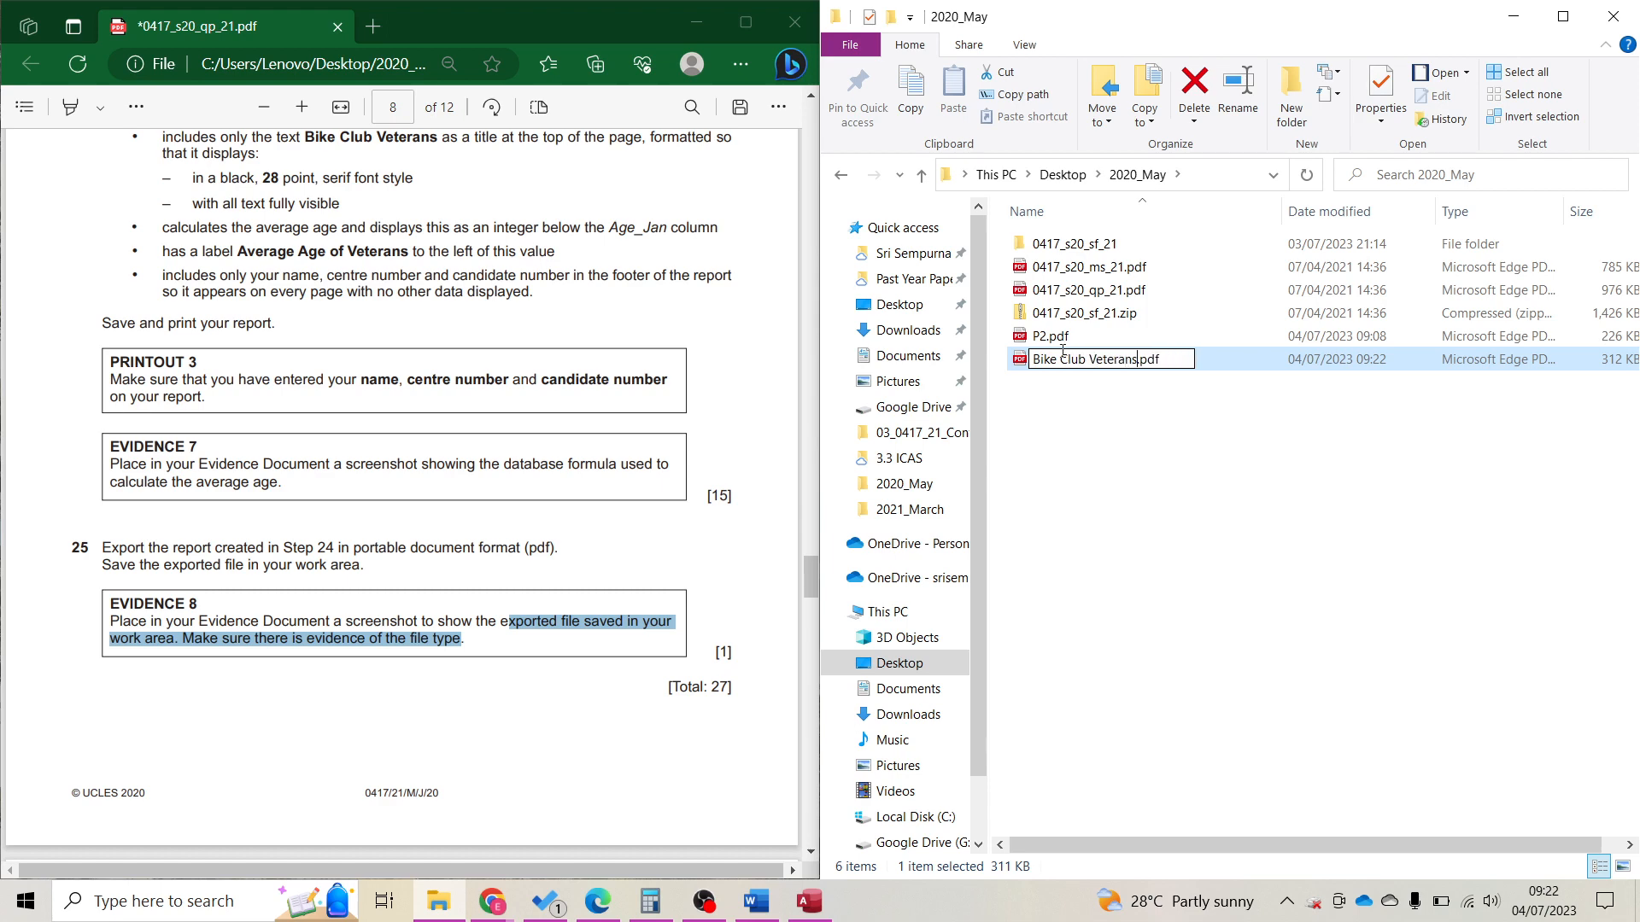
key("Return")
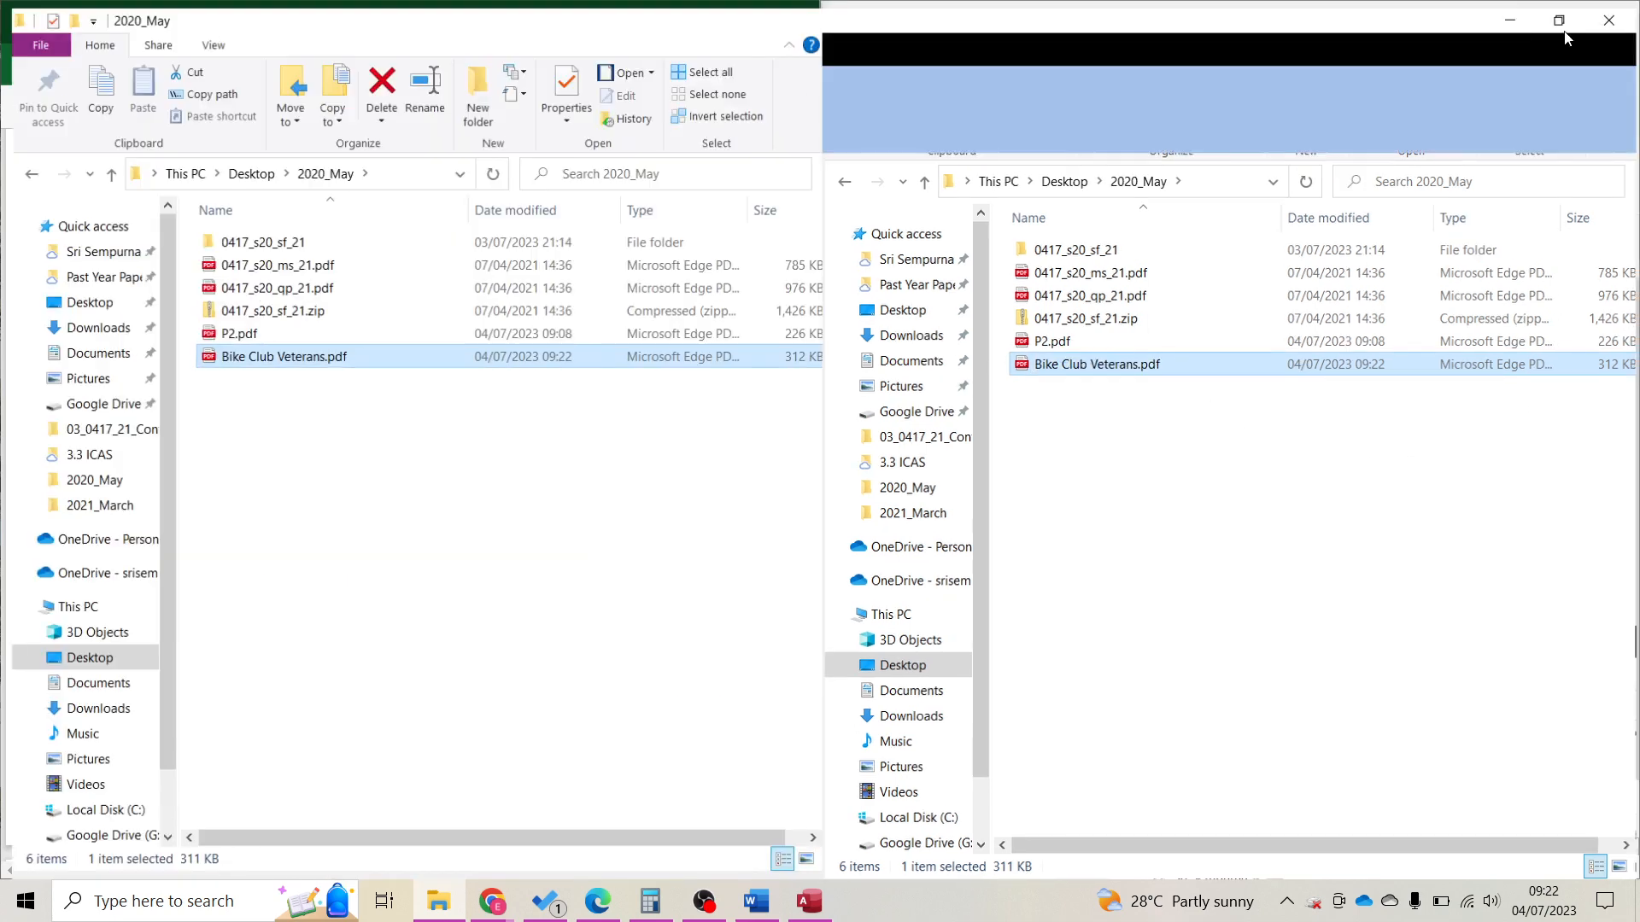
Maximize File Explorer, widen the Type column, and snip the Bike Club Veterans.pdf row.
left_click(1563, 17)
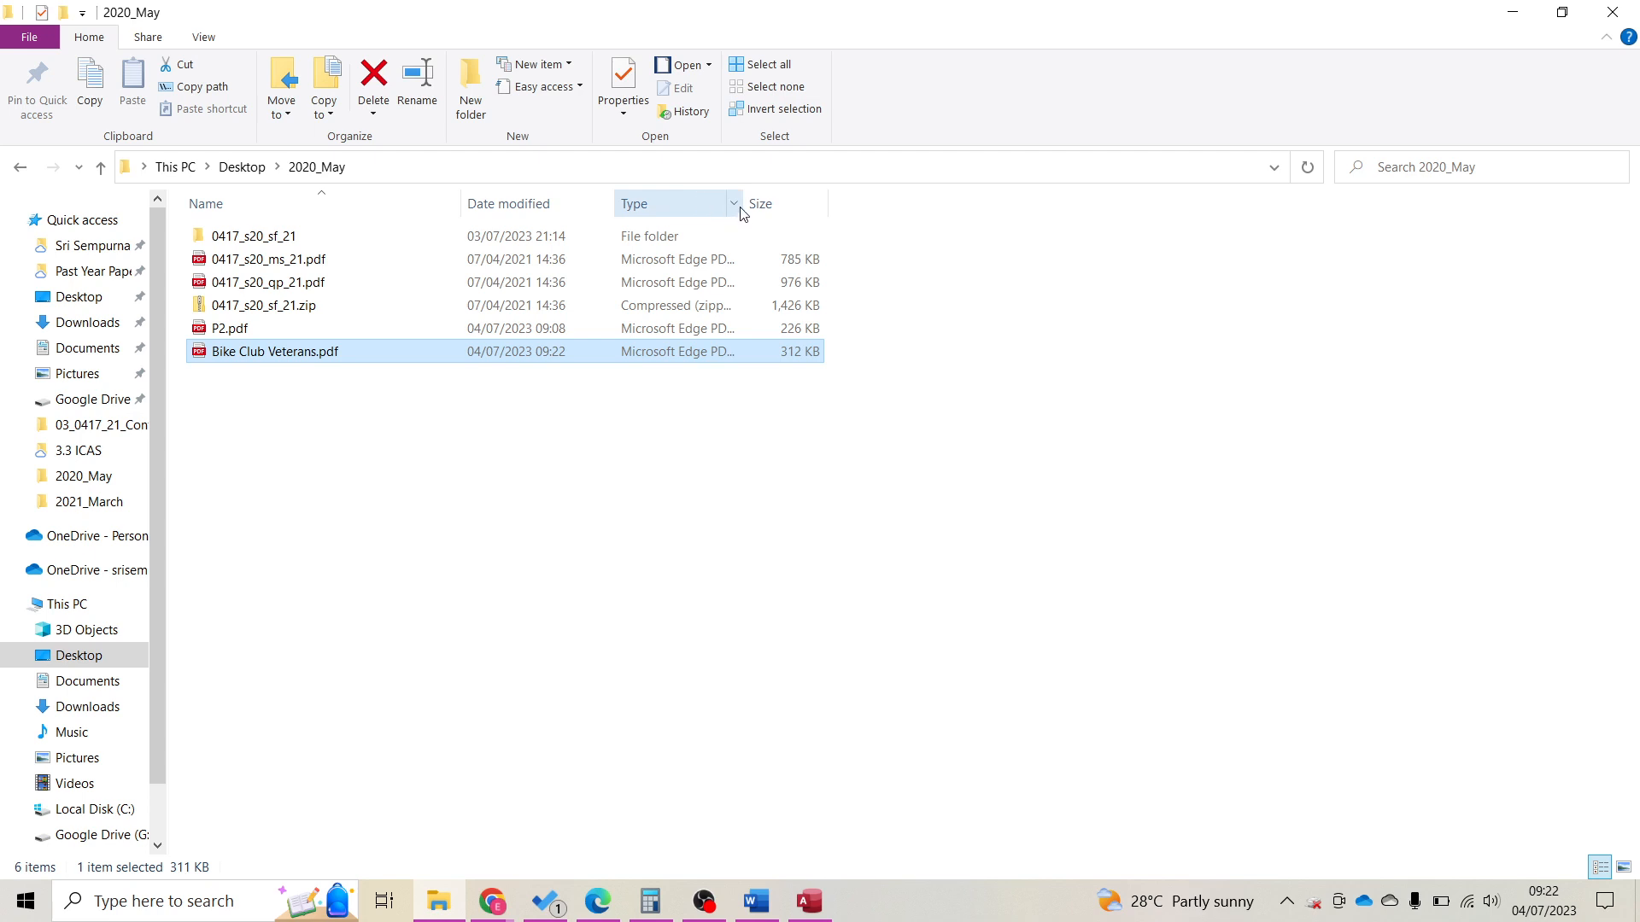
left_click_drag(750, 205, 844, 227)
left_click(934, 784)
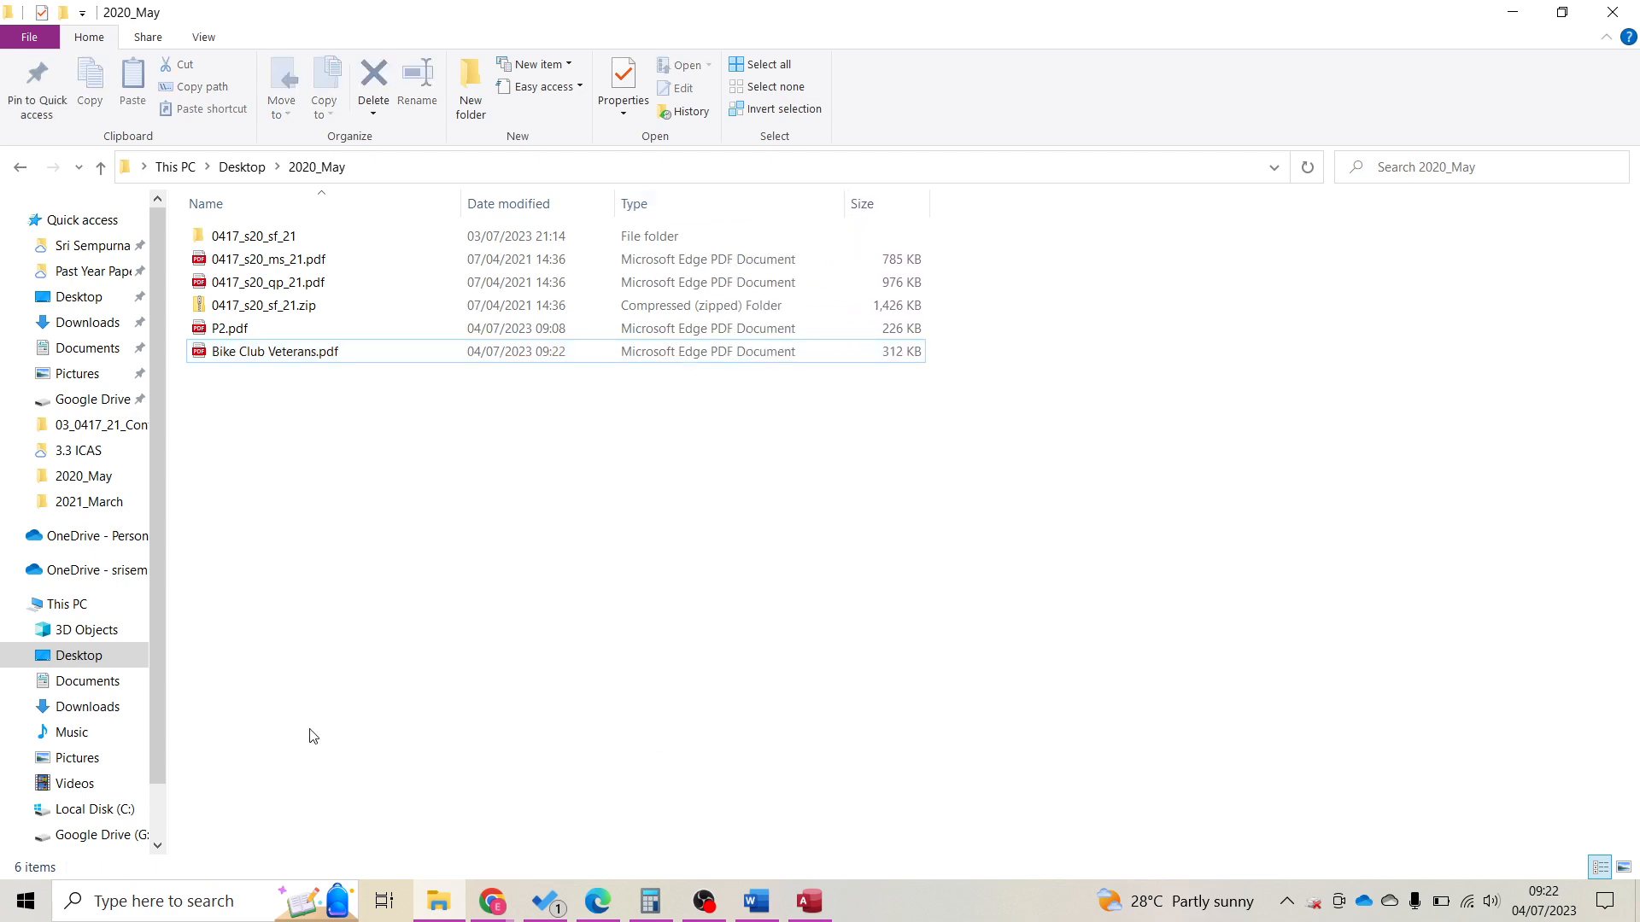
key("super+shift+s")
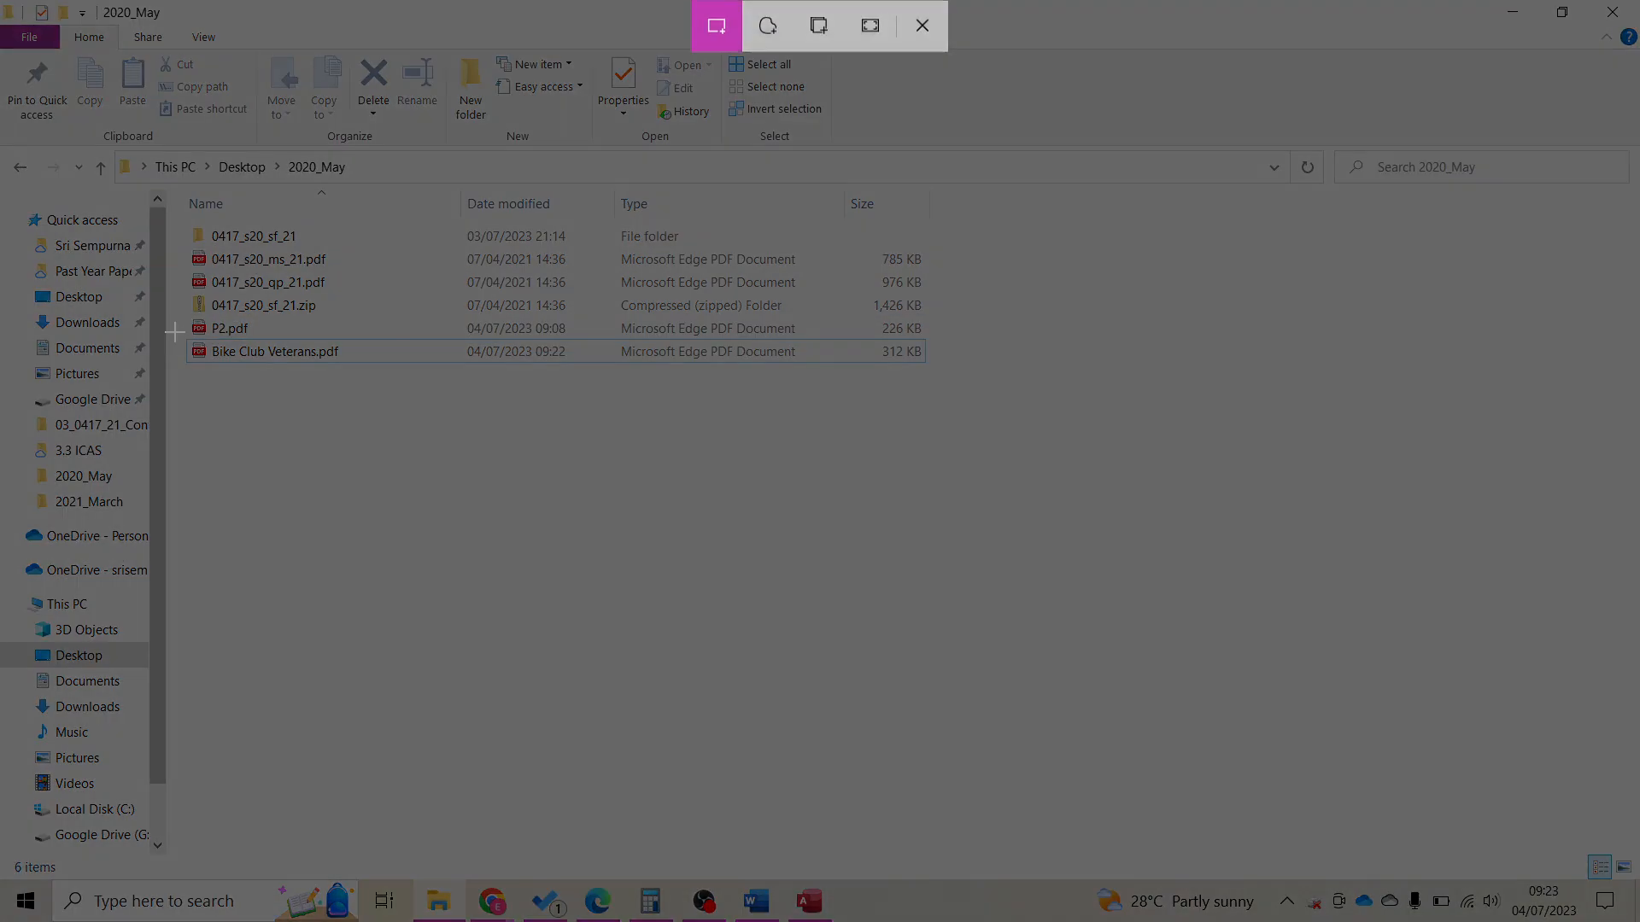
left_click_drag(175, 332, 943, 371)
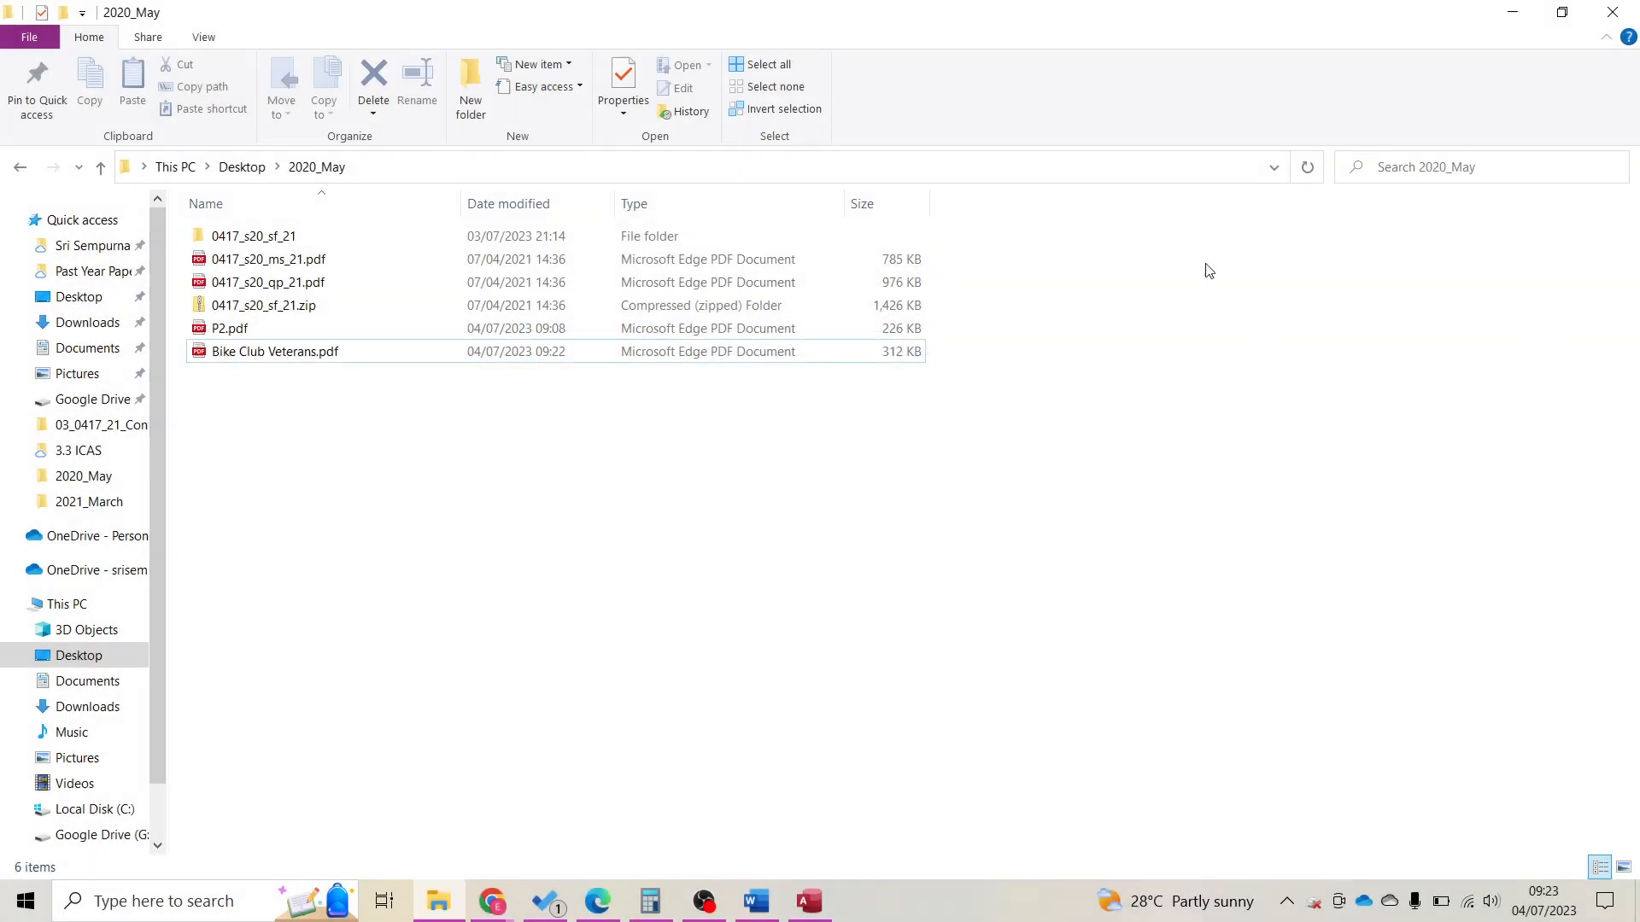
Paste the file-row screenshot into the Word evidence document under Step 25.
left_click_drag(881, 7, 1638, 462)
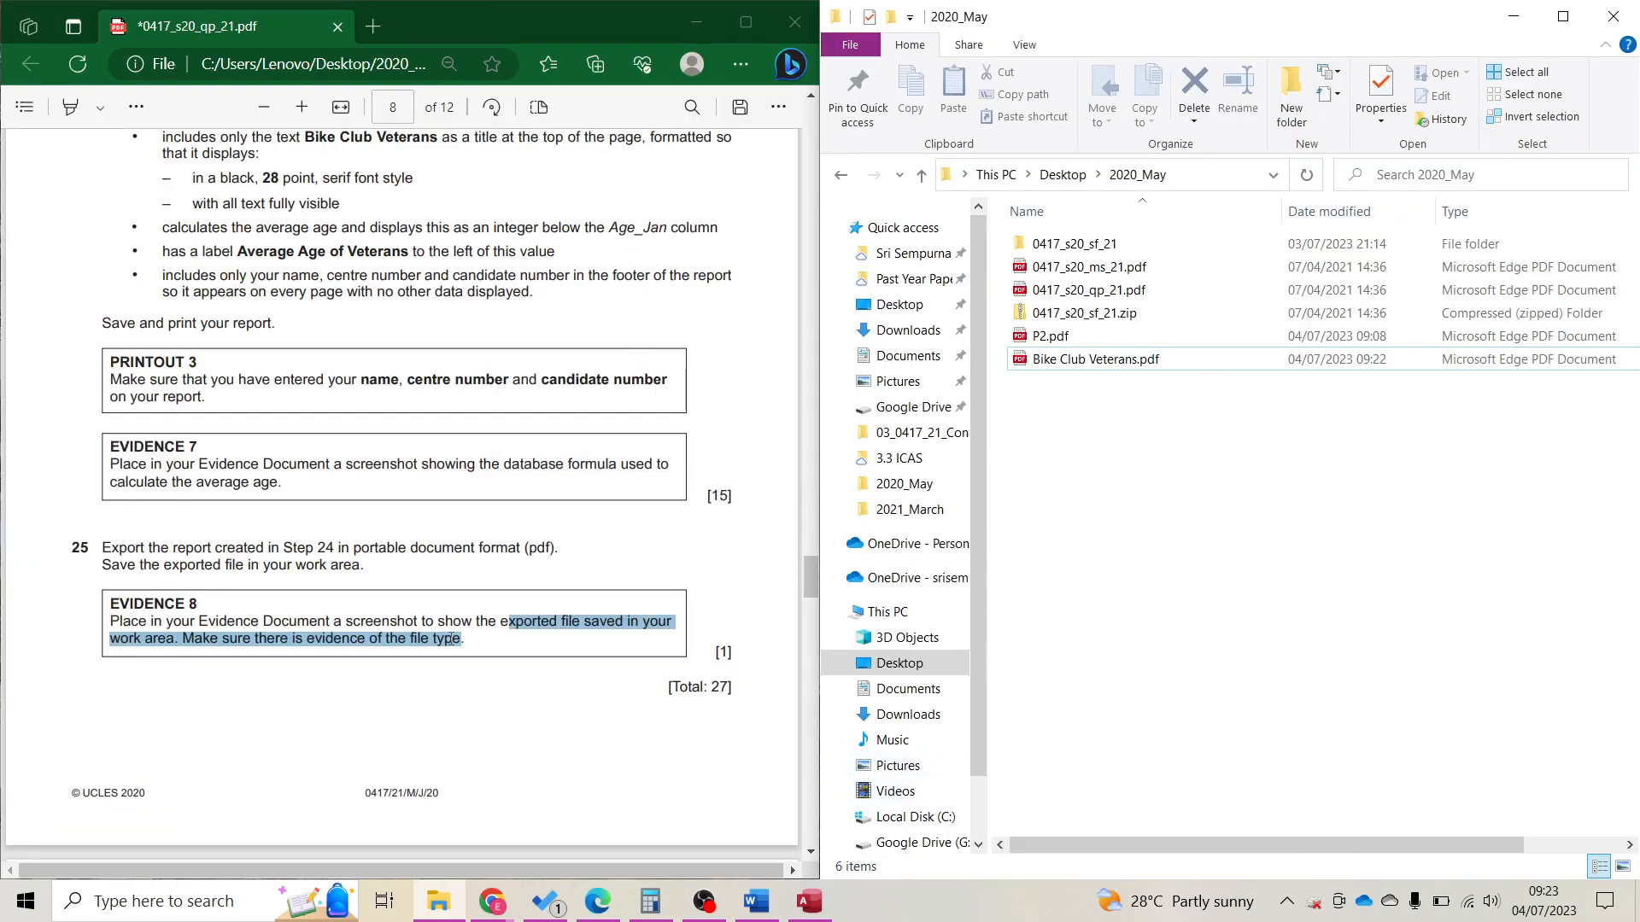
left_click(560, 767)
left_click(756, 901)
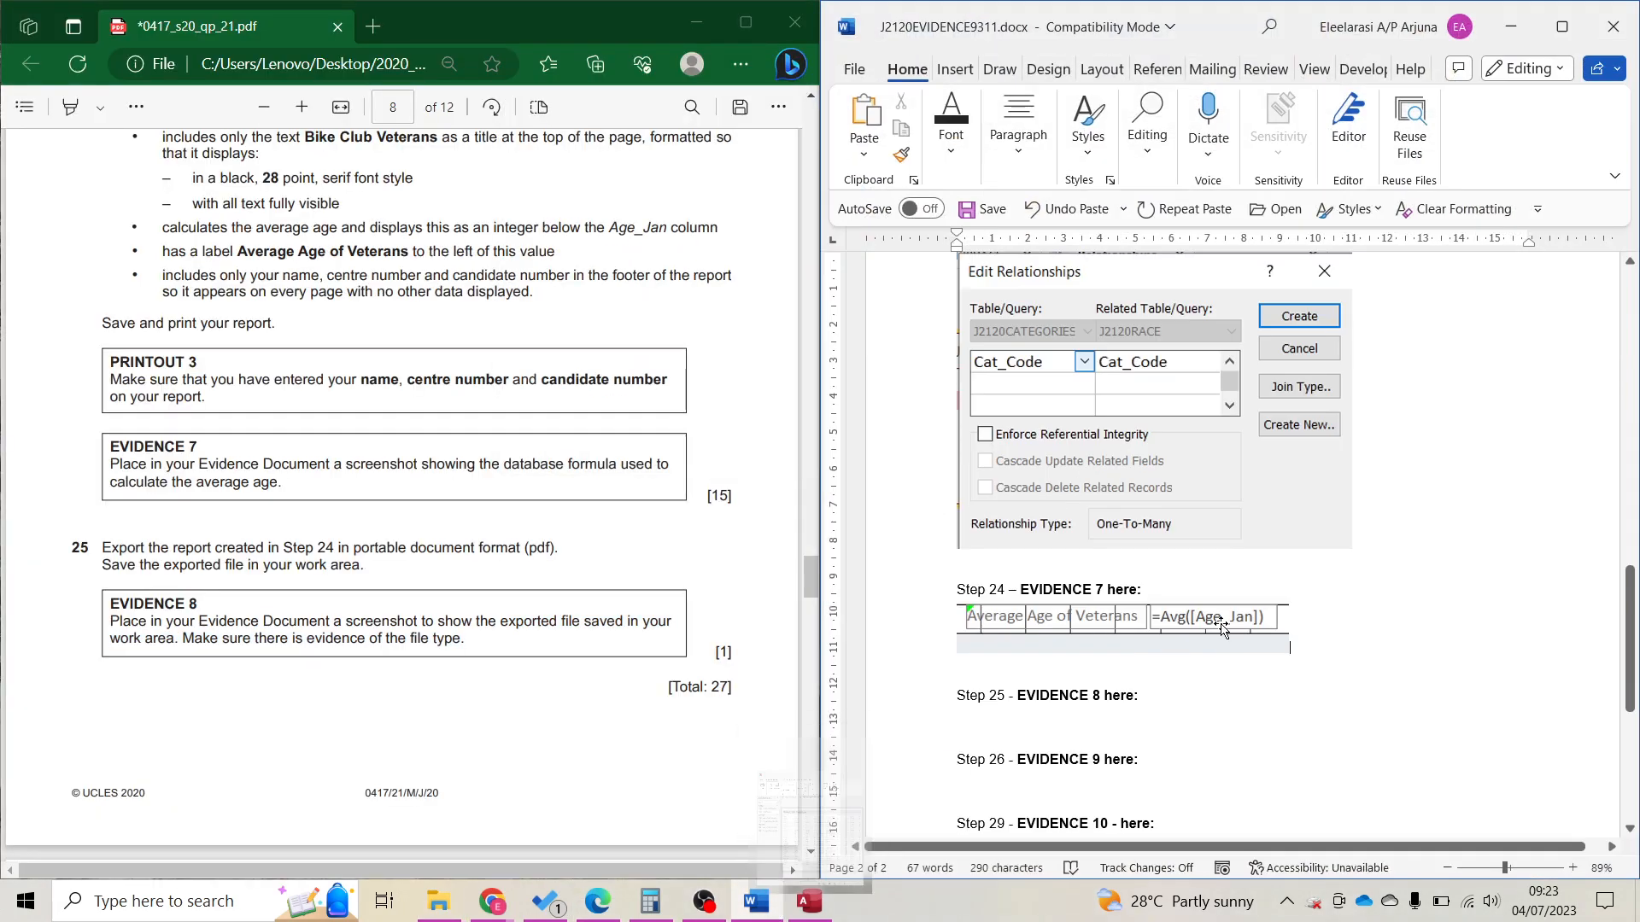
key("ctrl+v")
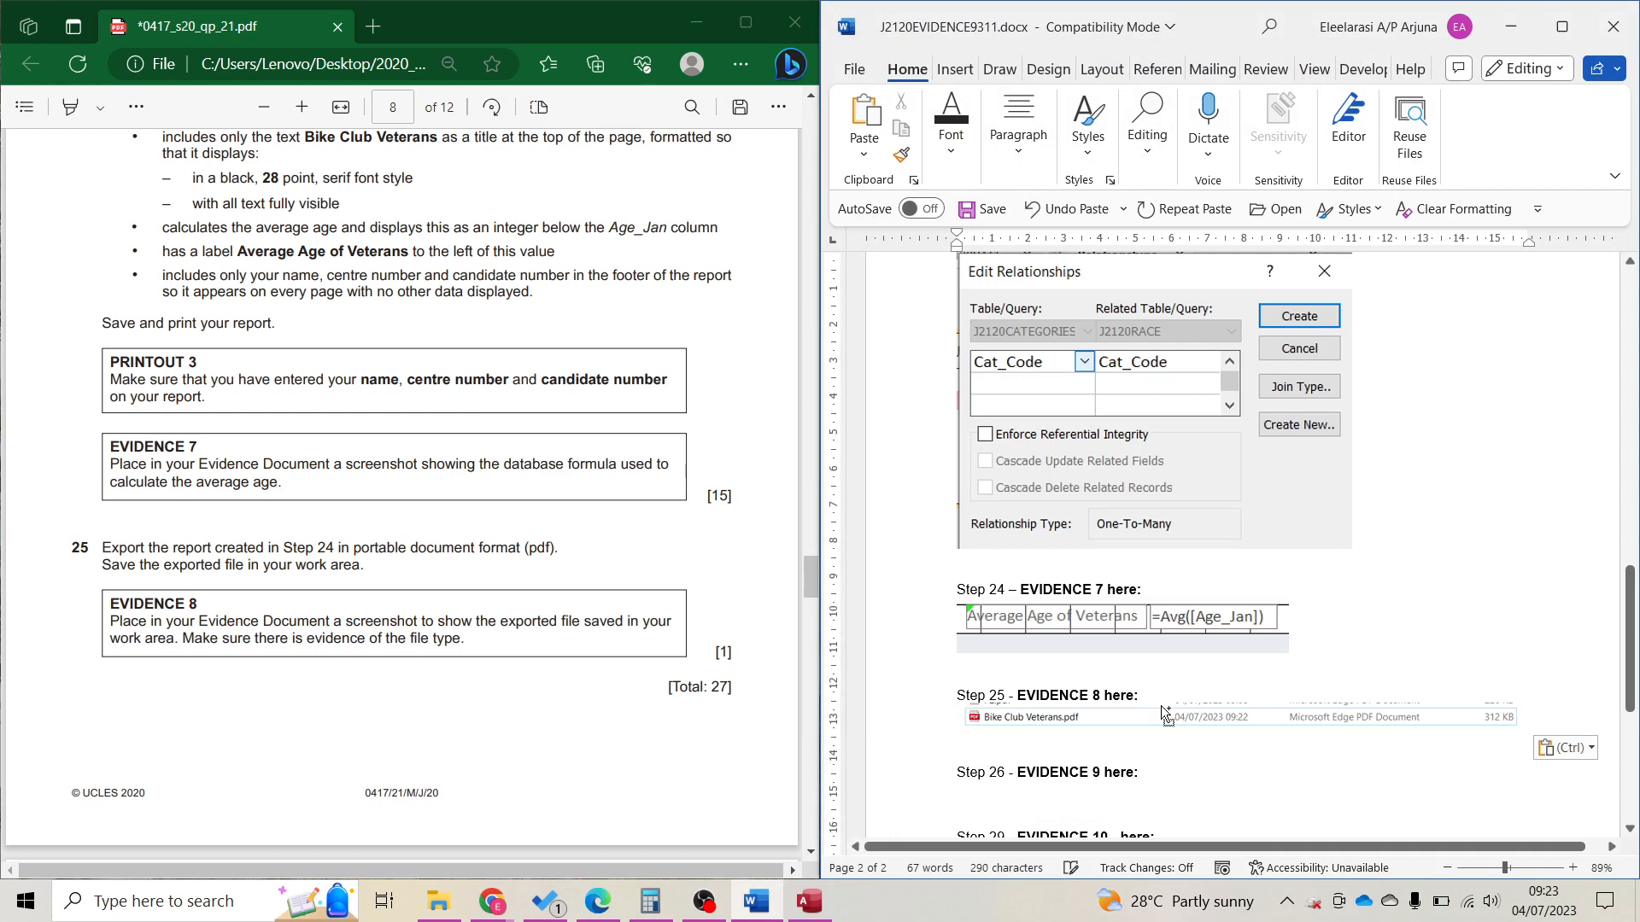
scroll(305, 608, "down", 5)
scroll(306, 609, "up", 5)
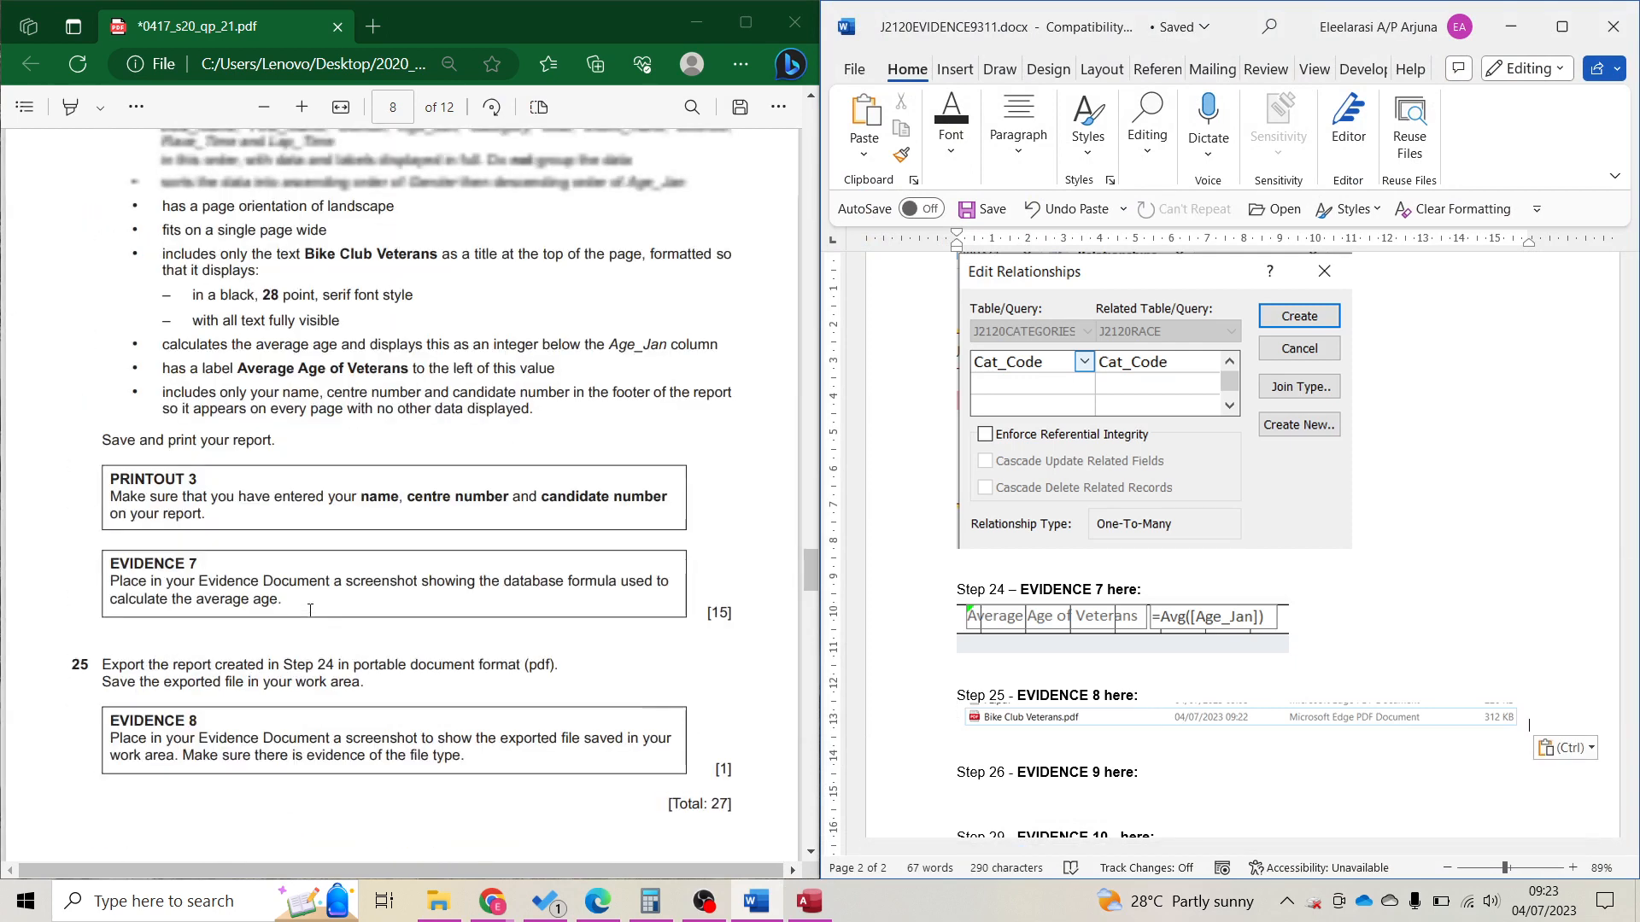